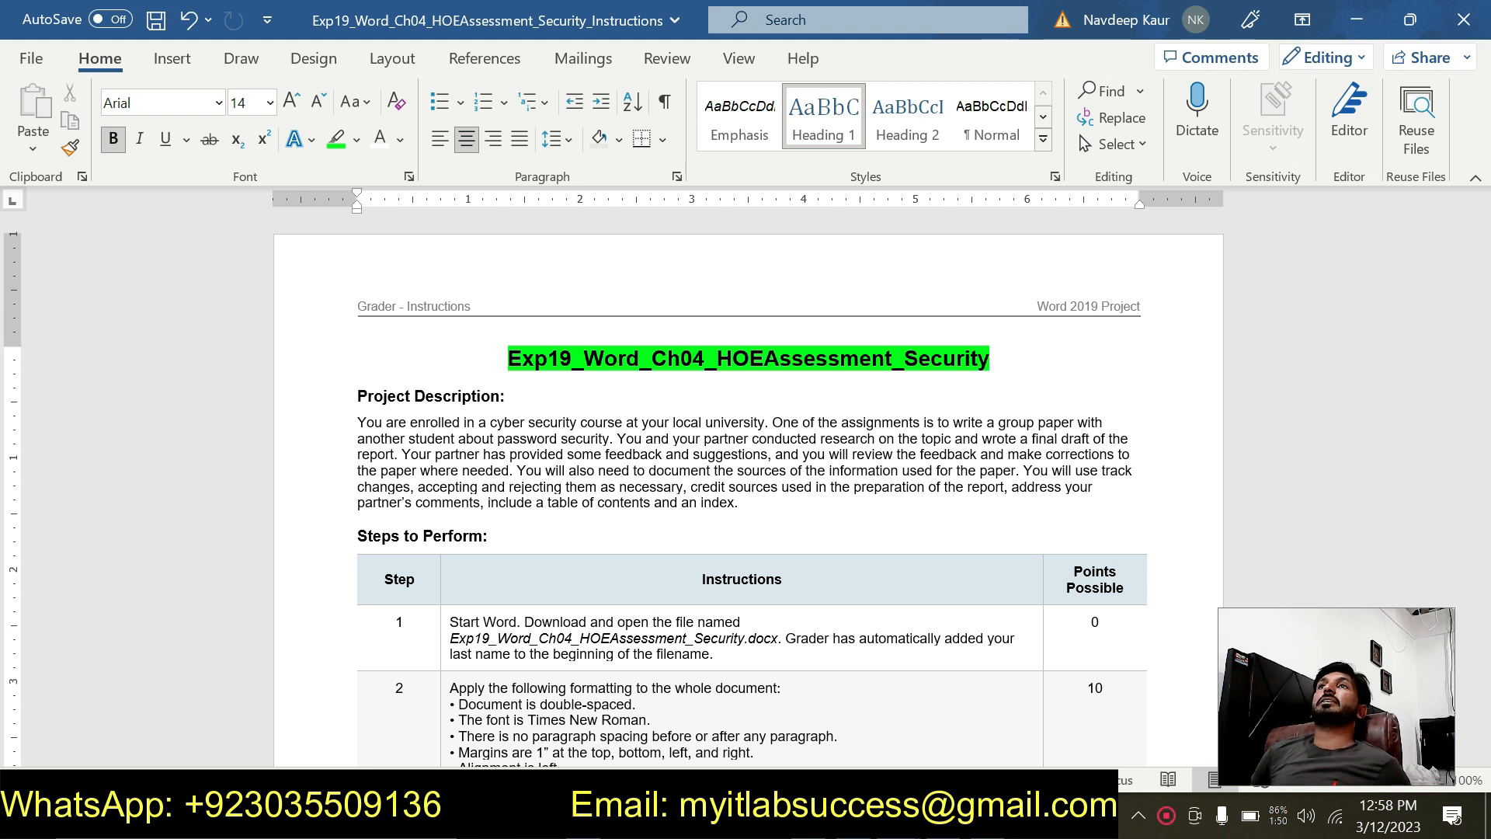
# Review the project description and highlight the file name Exp19_Word_Ch04_HOEAssessment_Security.docx in instruction step 1 in bright green
pyautogui.scroll(-1, 748, 489)
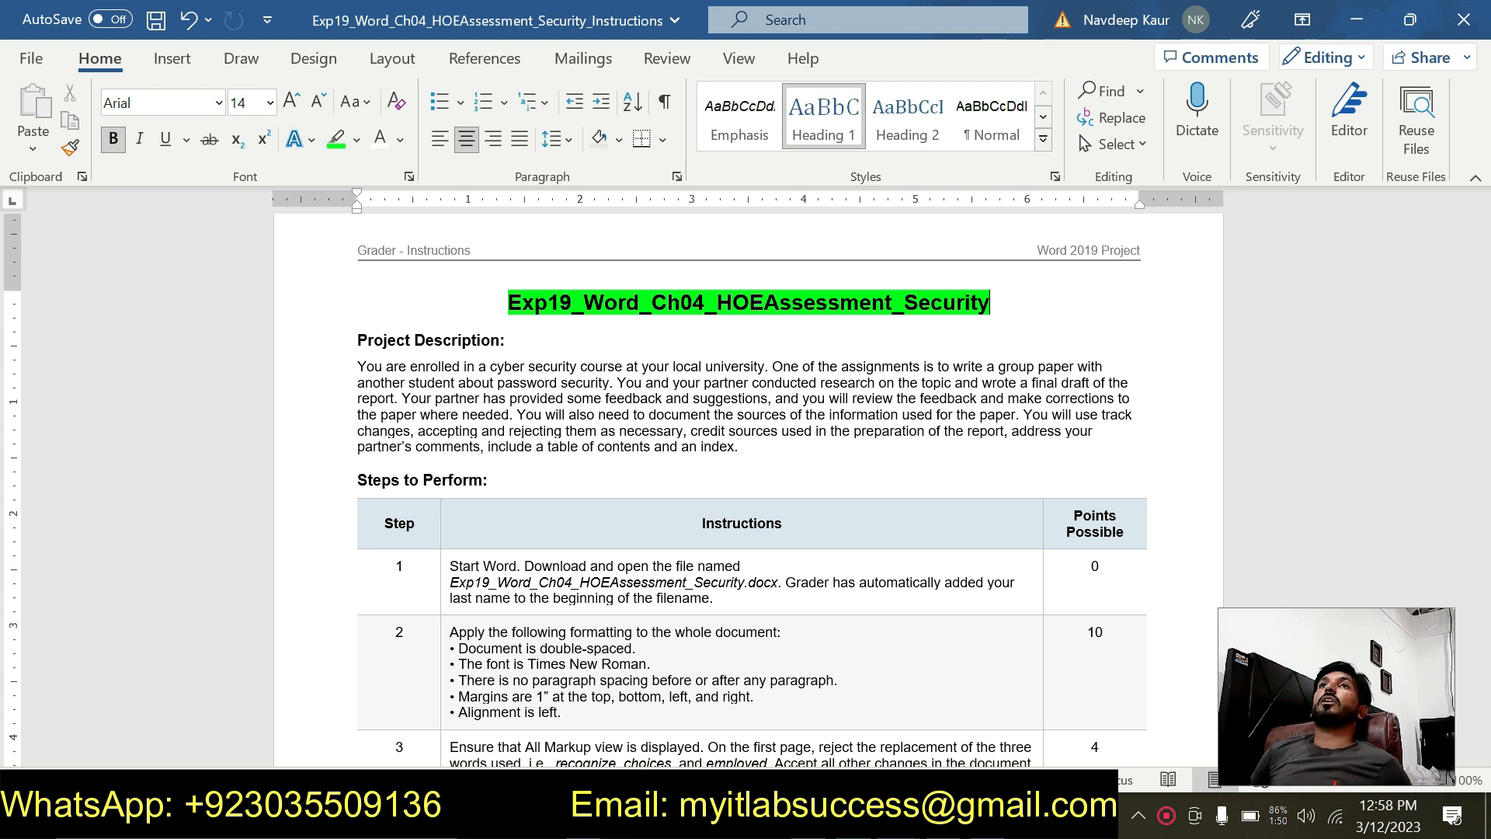
pyautogui.scroll(-3, 745, 489)
pyautogui.scroll(2, 745, 489)
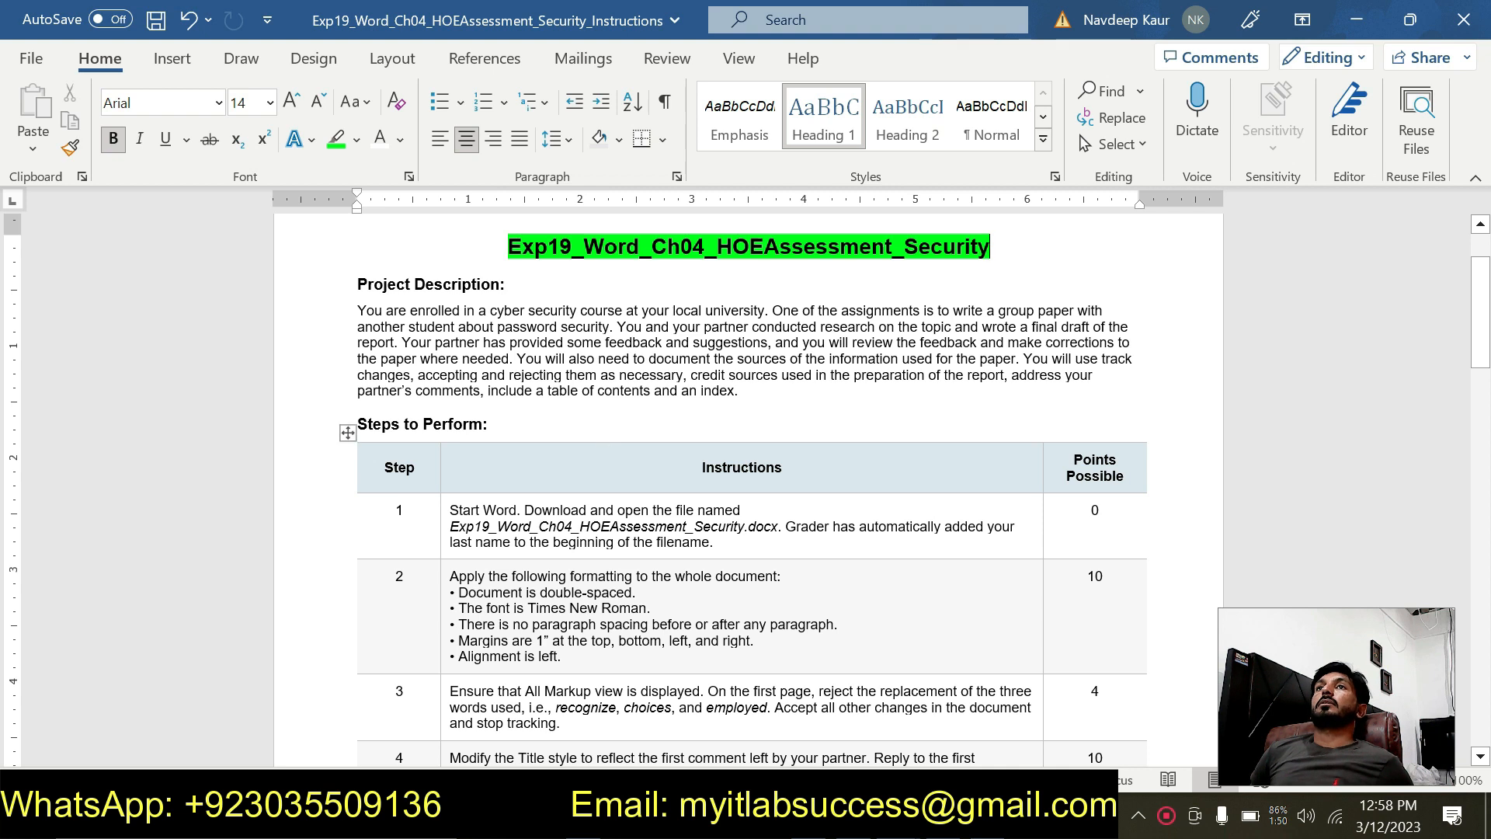
pyautogui.click(592, 526)
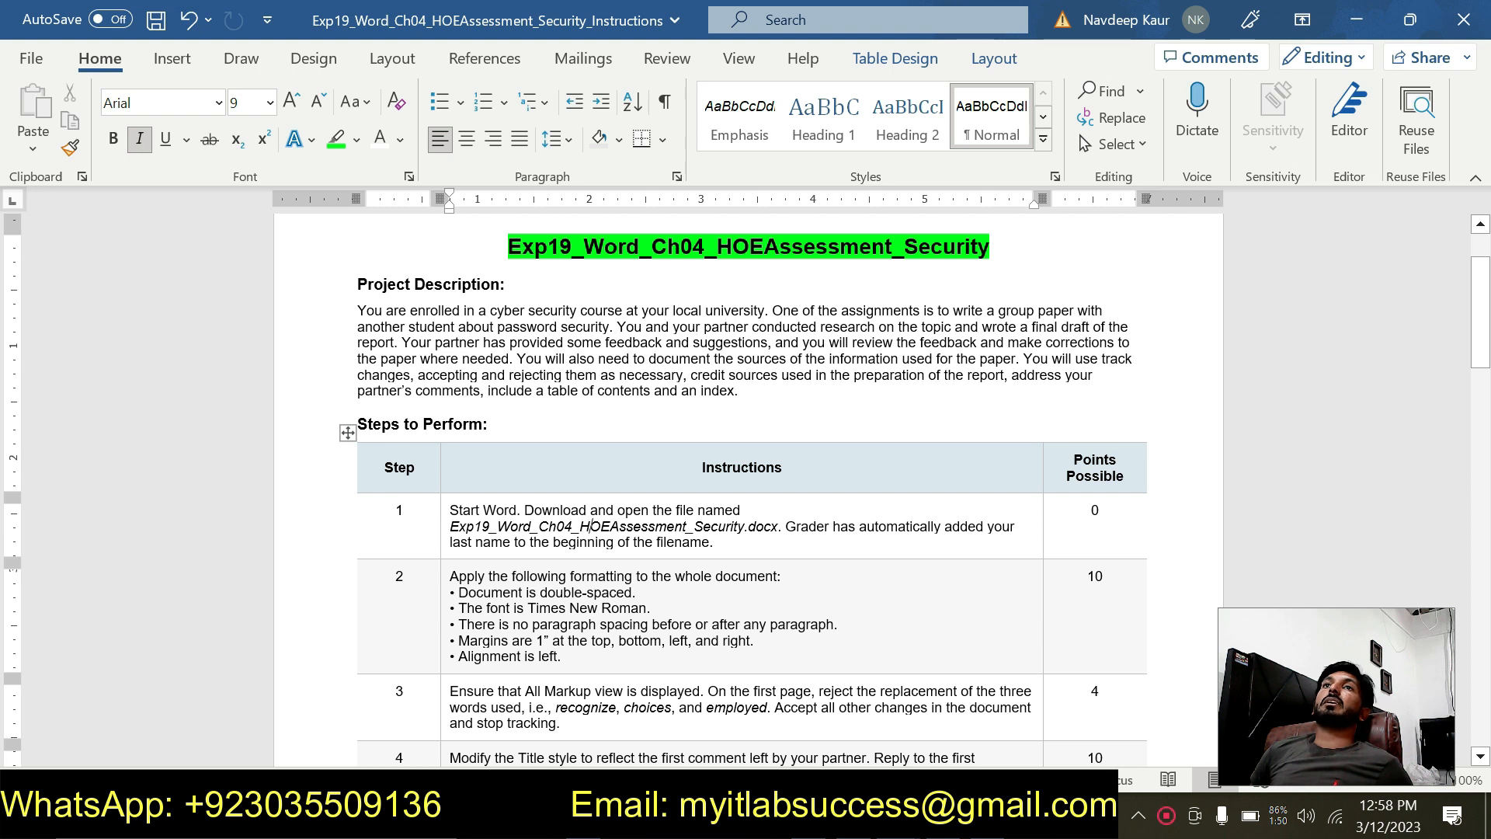
pyautogui.moveTo(450, 526); pyautogui.dragTo(778, 529)
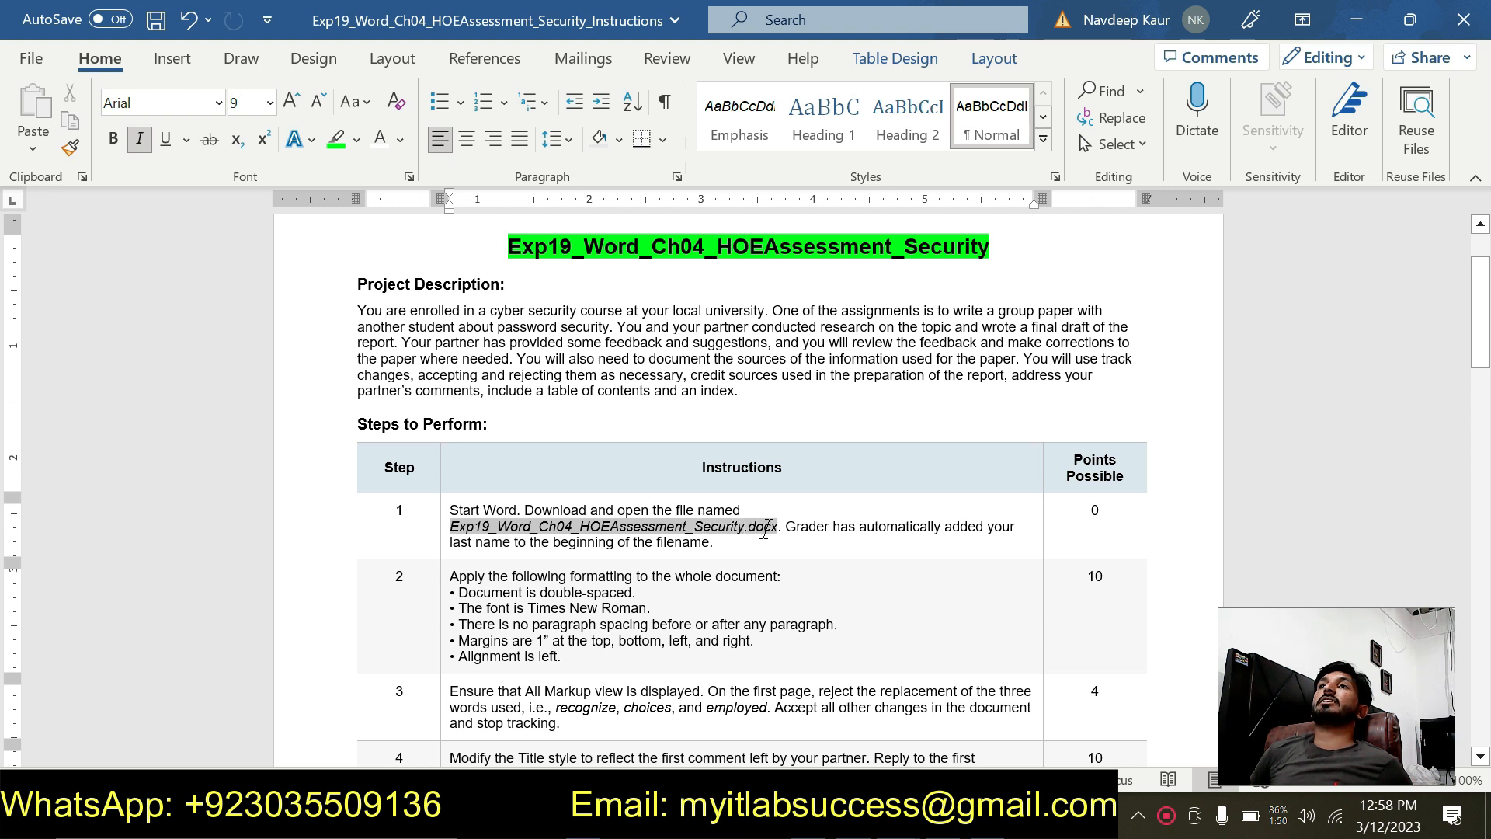
pyautogui.click(855, 491)
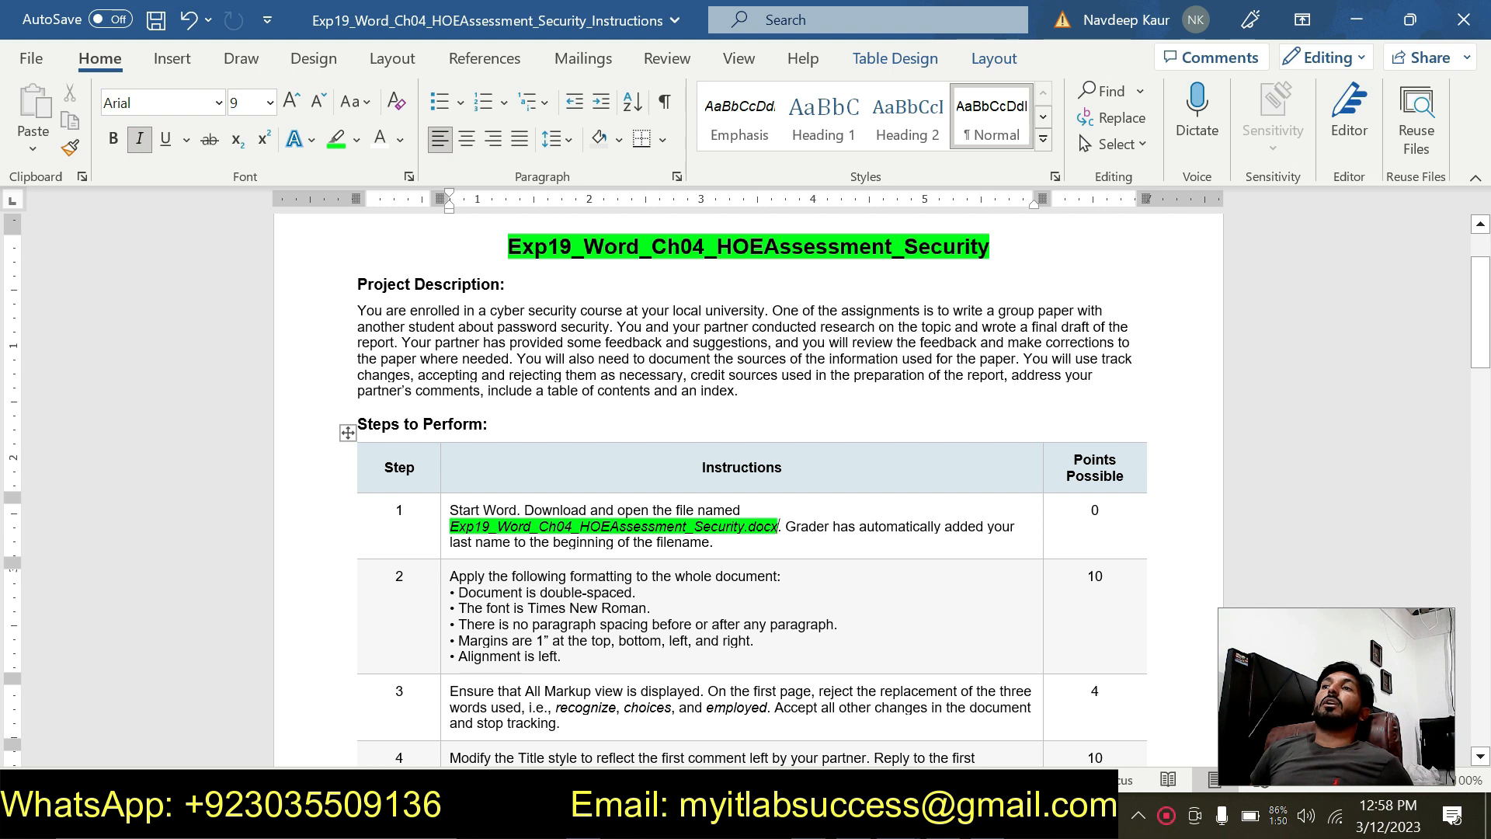
# Switch to the Exp19_Word_Ch04_HOEAssessment_Security report and look over its first page with tracked changes and comments
pyautogui.moveTo(898, 819)
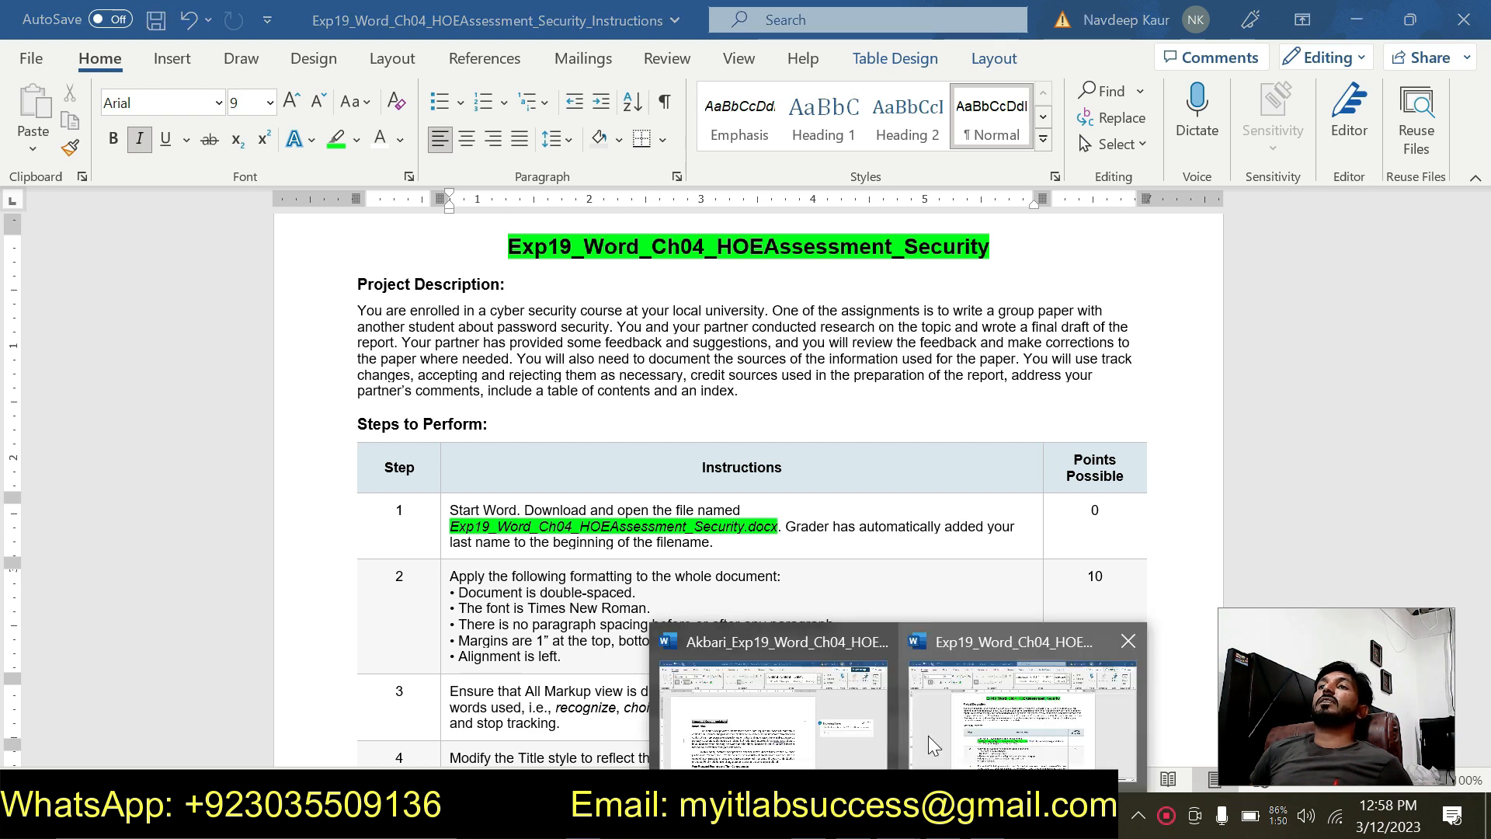
pyautogui.click(799, 712)
pyautogui.scroll(-6, 548, 489)
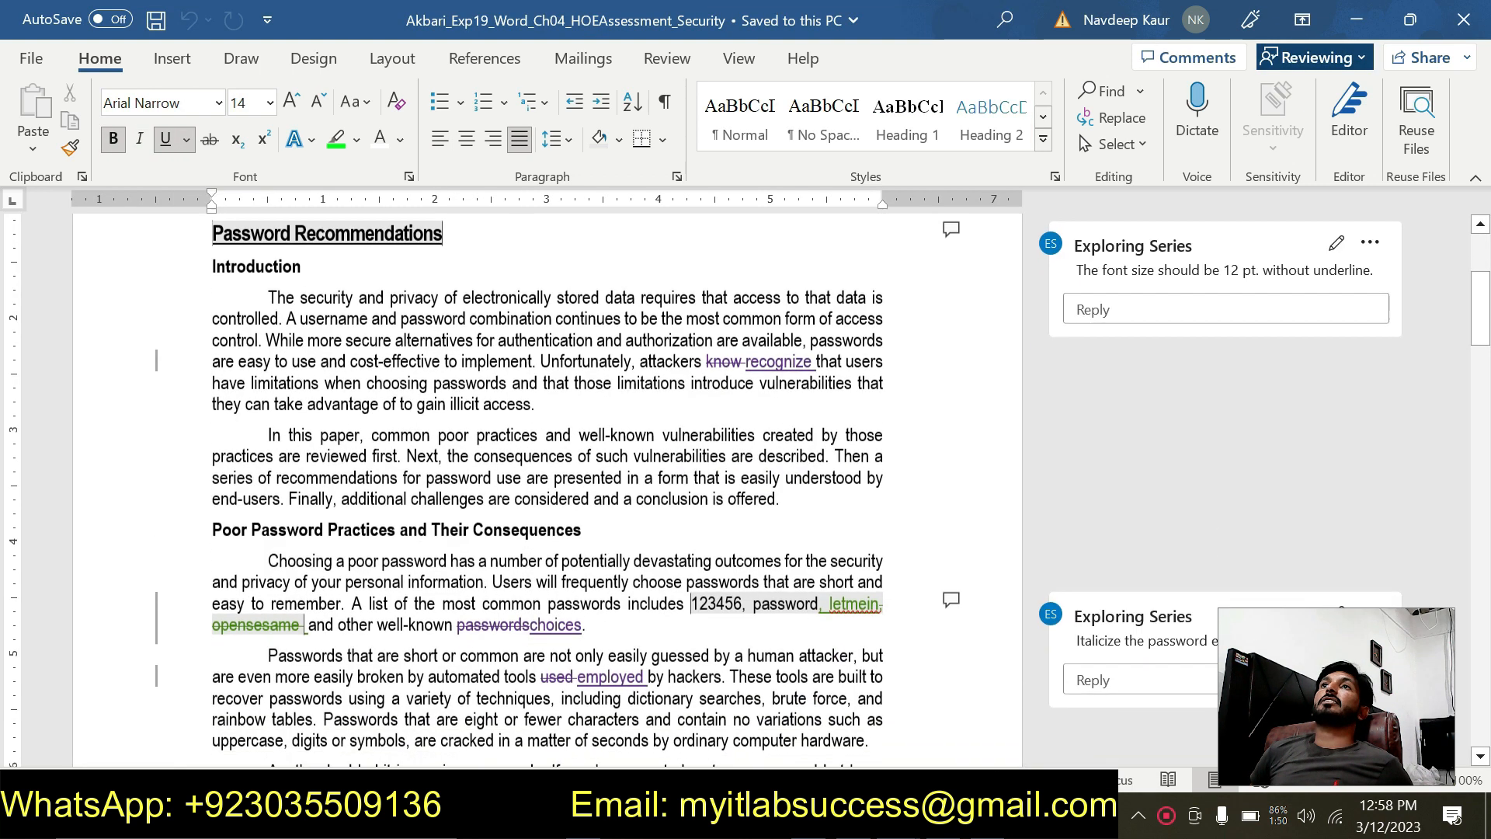
pyautogui.scroll(2, 548, 490)
pyautogui.scroll(5, 548, 489)
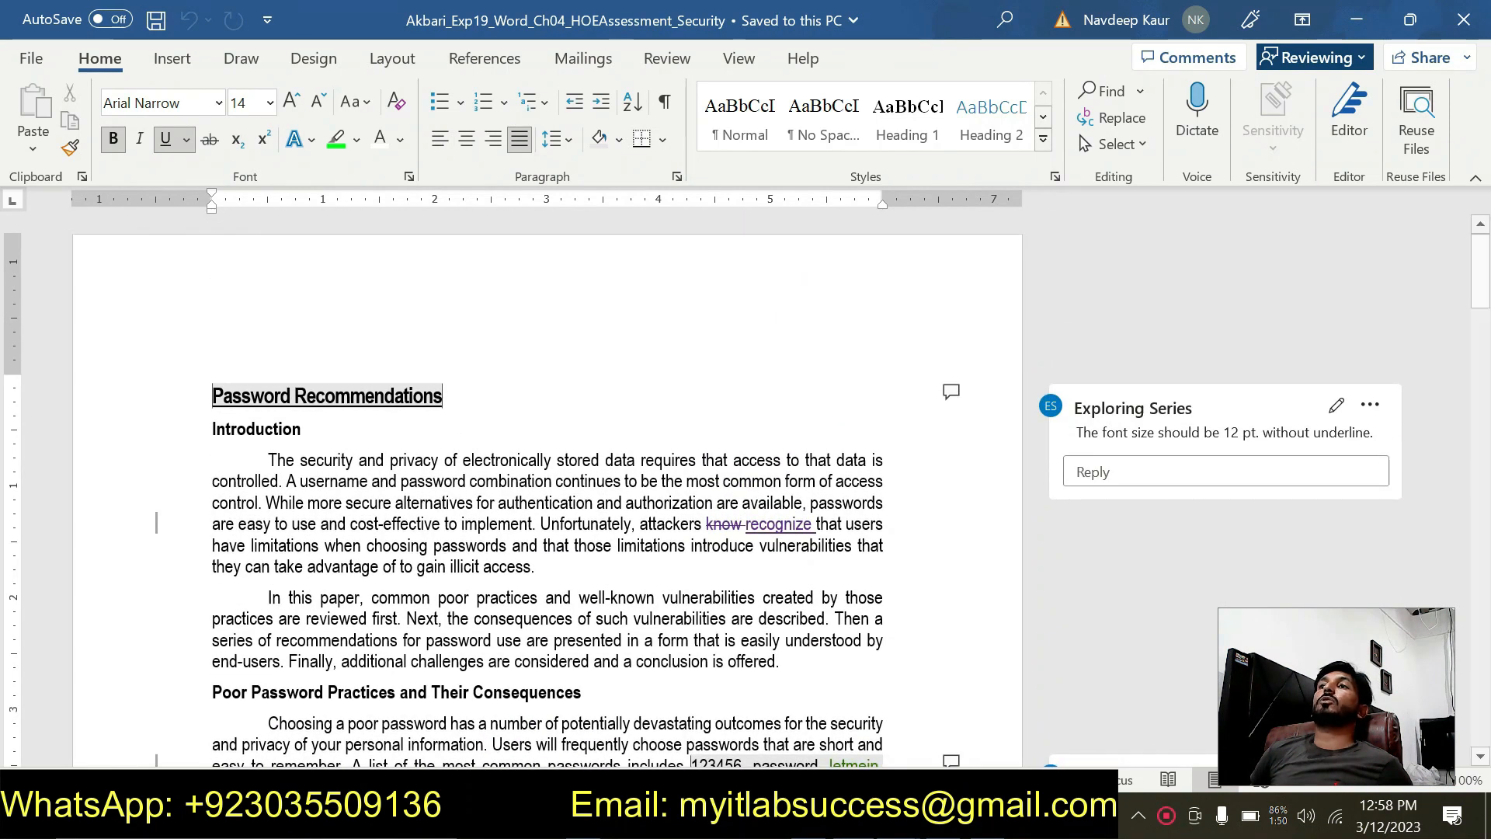
# Return to the instructions document and remove the highlight from the file name in step 1
pyautogui.click(899, 815)
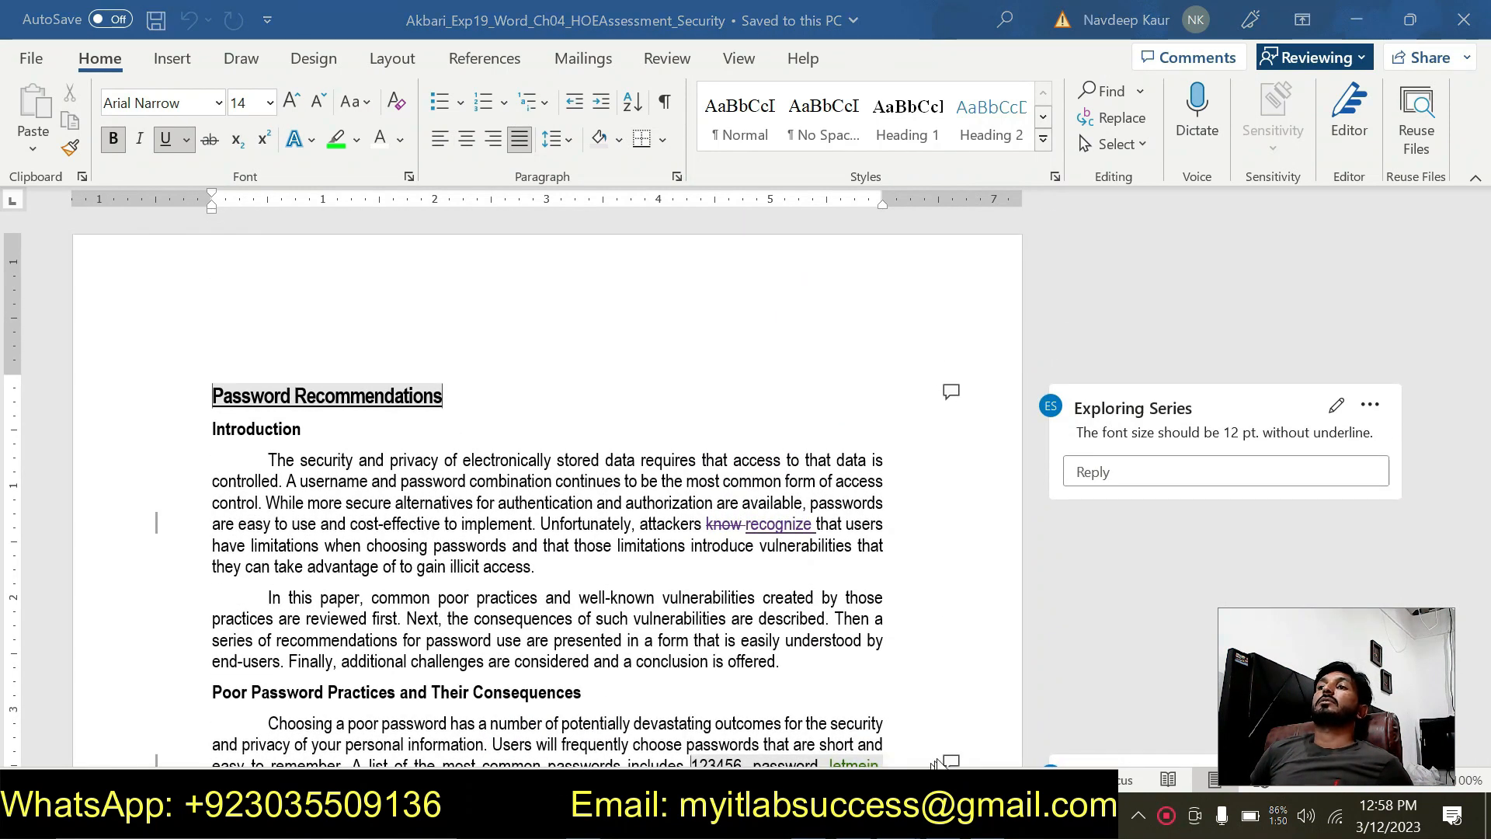
pyautogui.click(987, 720)
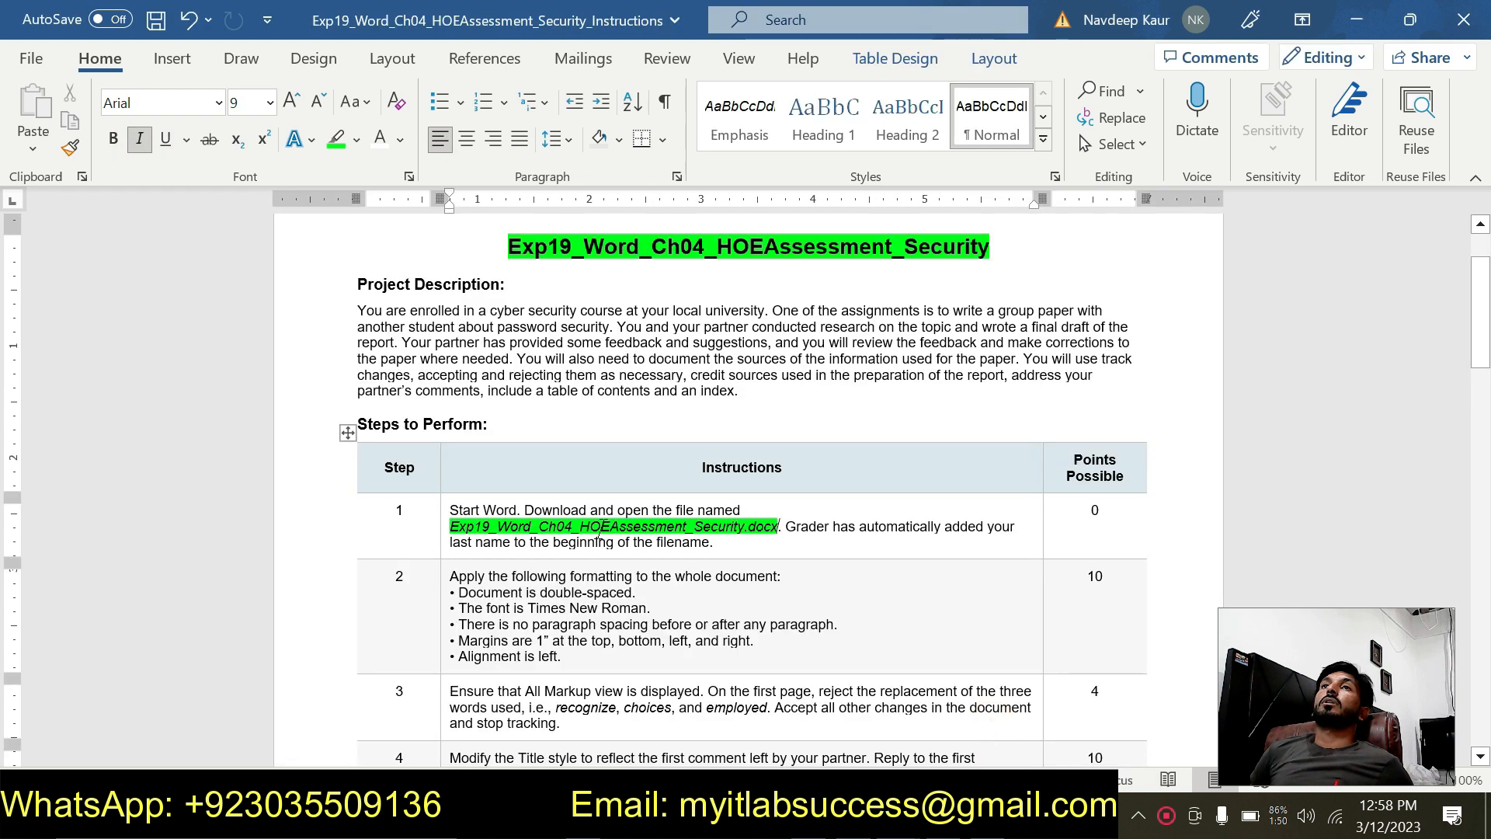
pyautogui.click(445, 531)
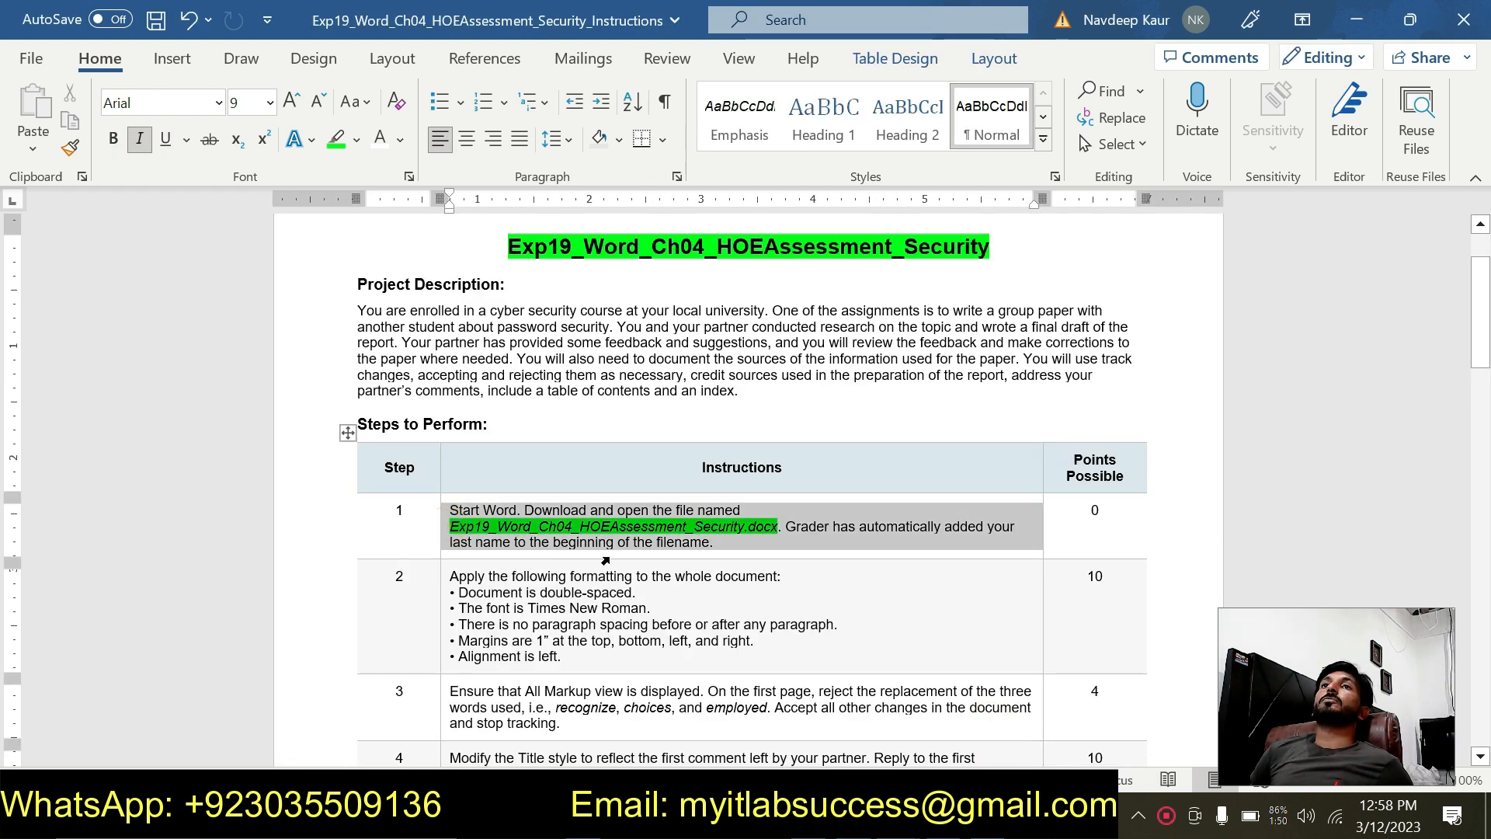
pyautogui.click(471, 530)
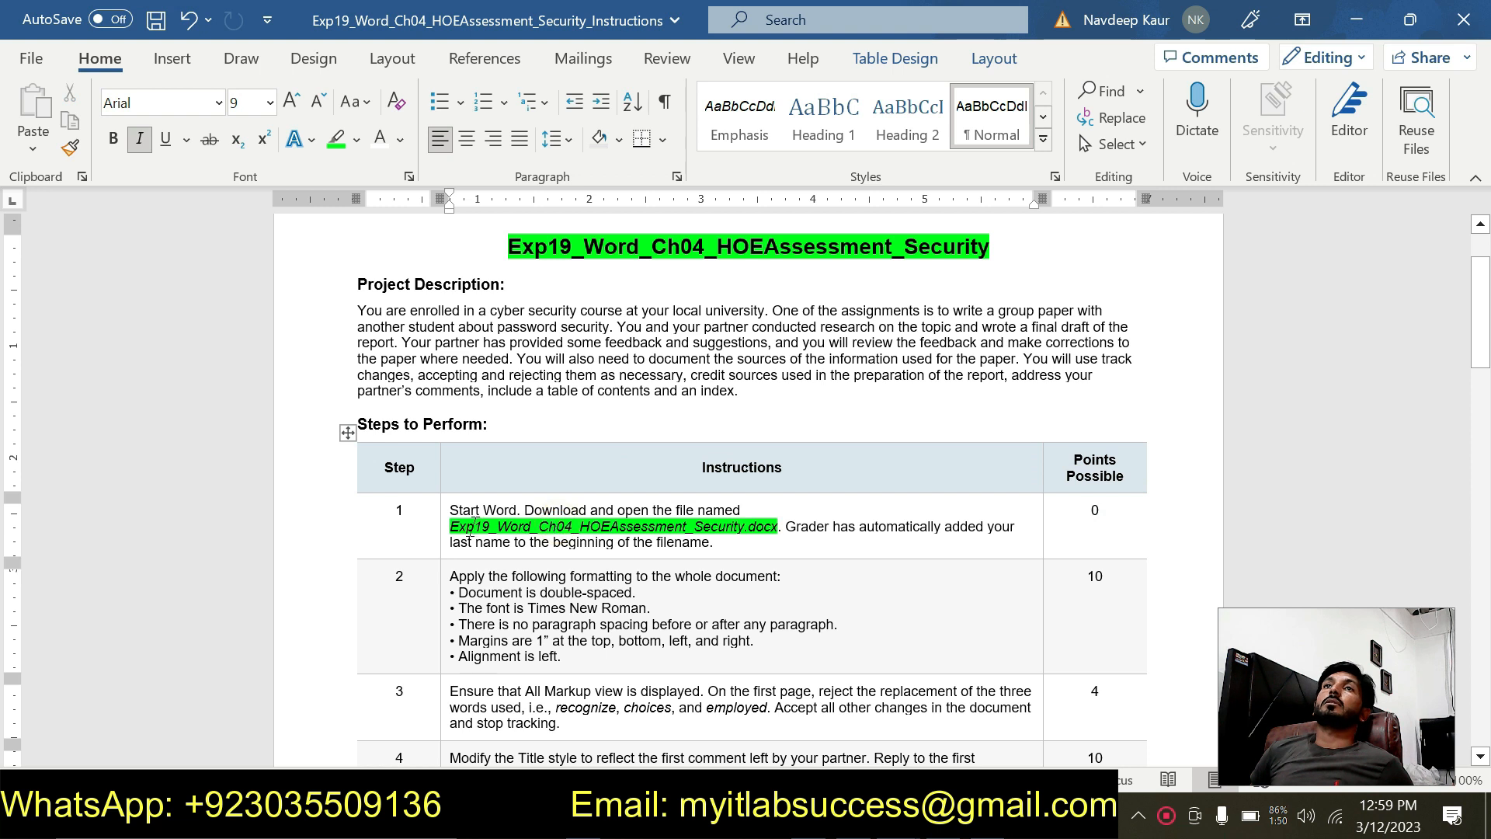
pyautogui.moveTo(451, 526); pyautogui.dragTo(777, 530)
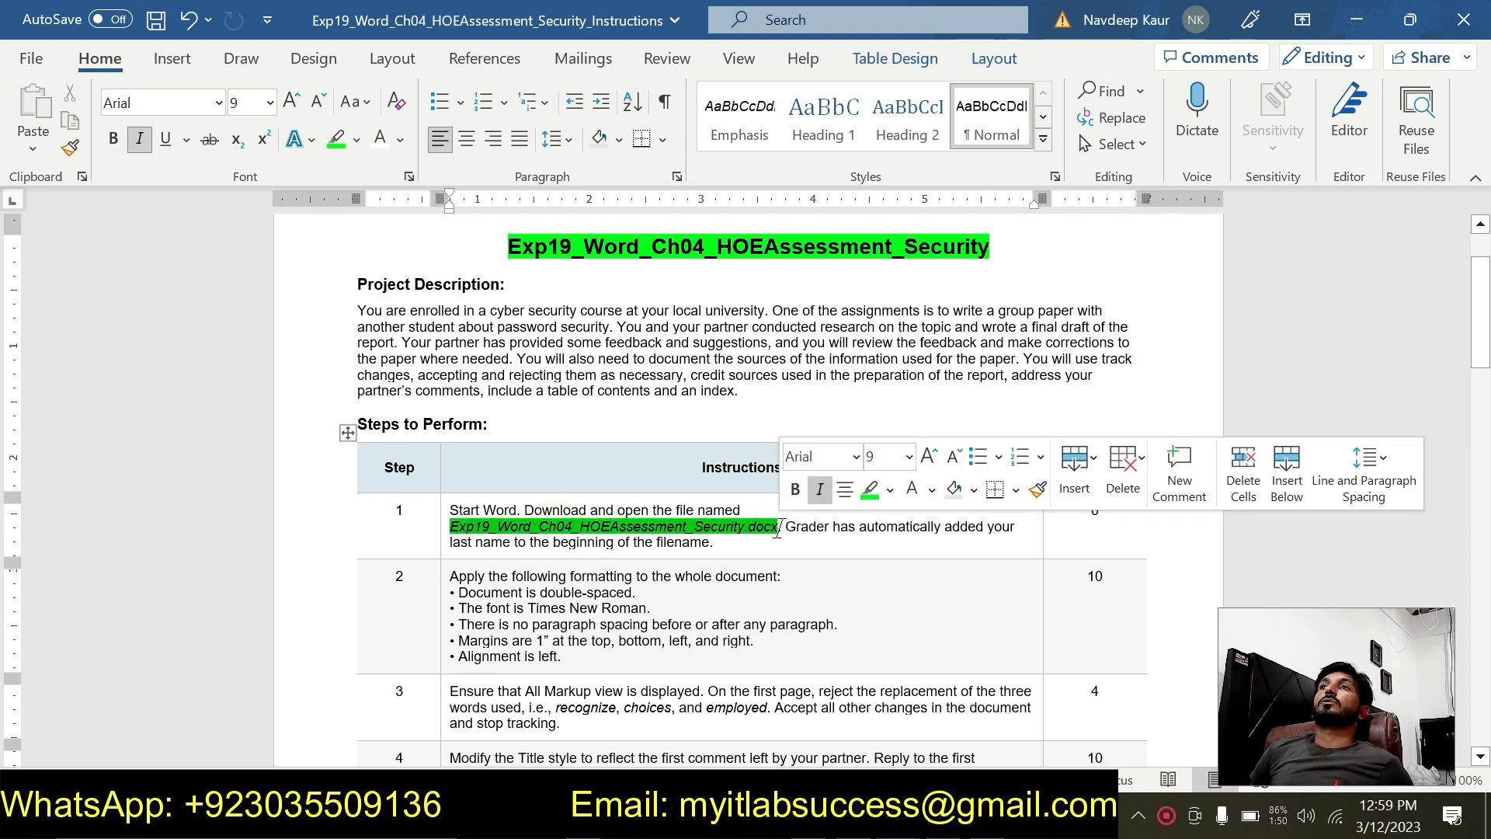
pyautogui.click(889, 489)
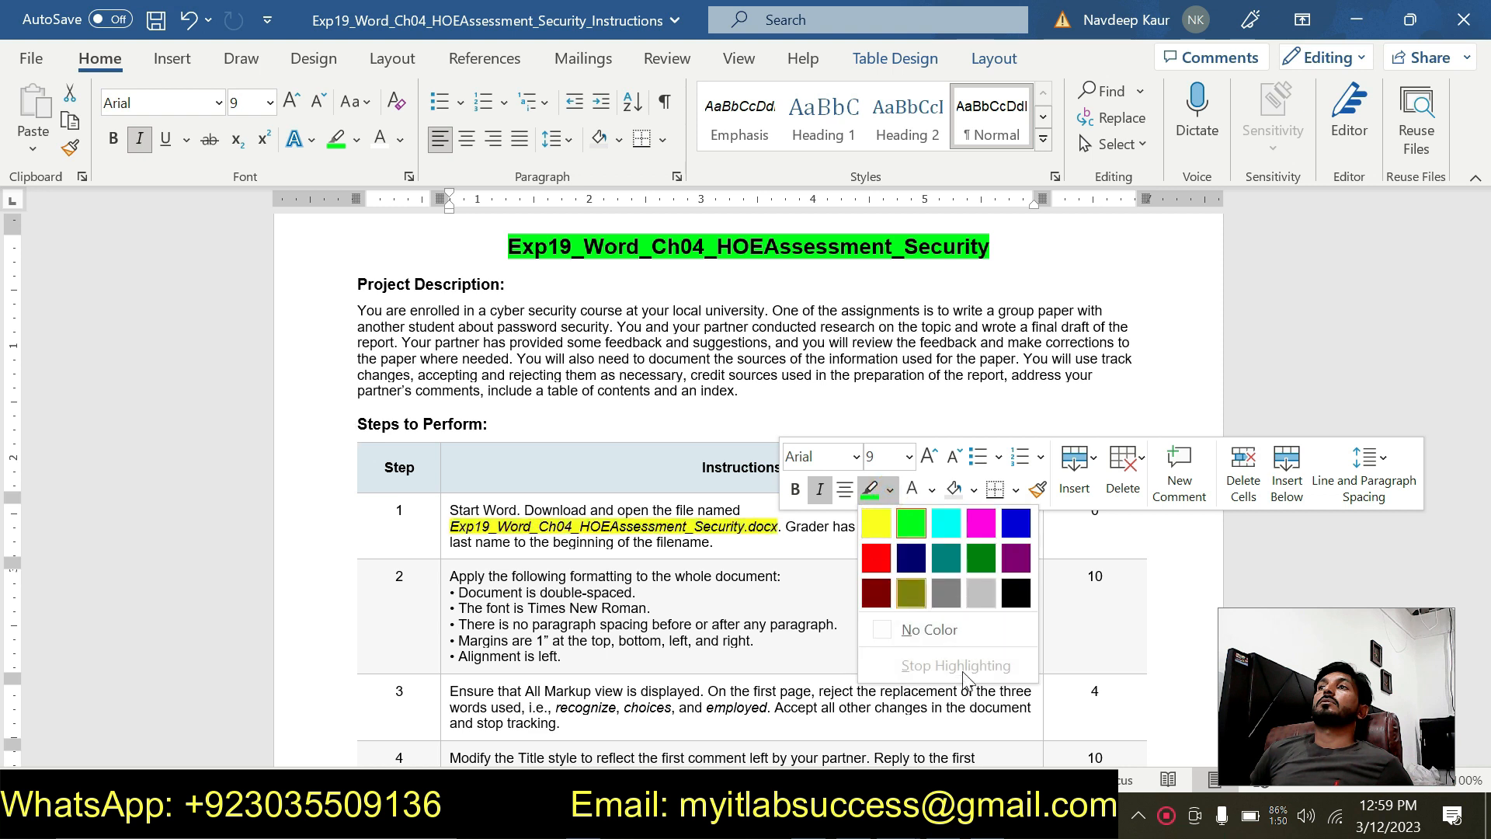
pyautogui.click(929, 631)
# Highlight all of the formatting requirements in instruction step 2 in bright green
pyautogui.scroll(-3, 928, 635)
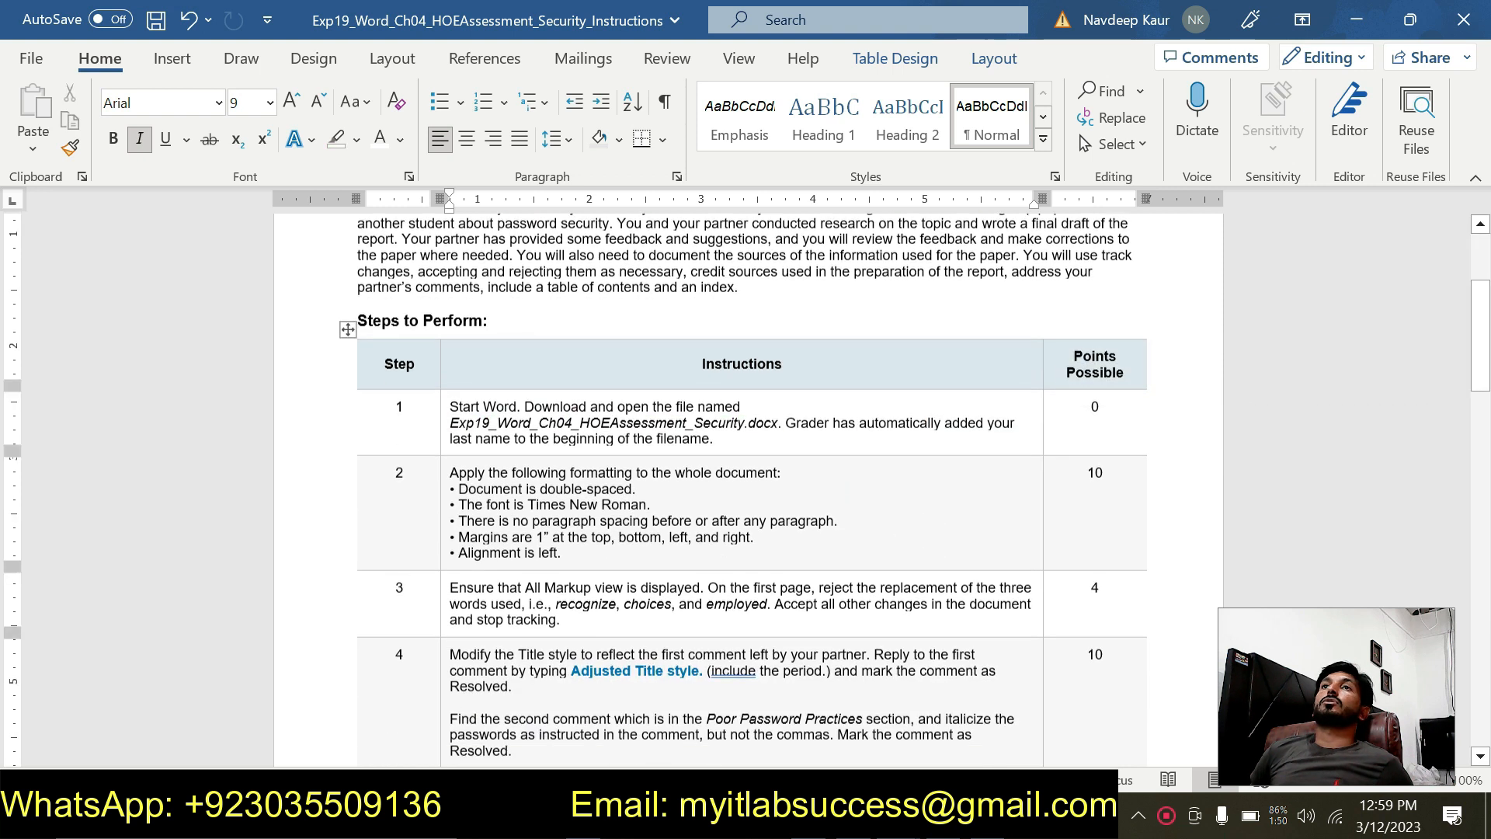
pyautogui.moveTo(561, 544); pyautogui.dragTo(449, 464)
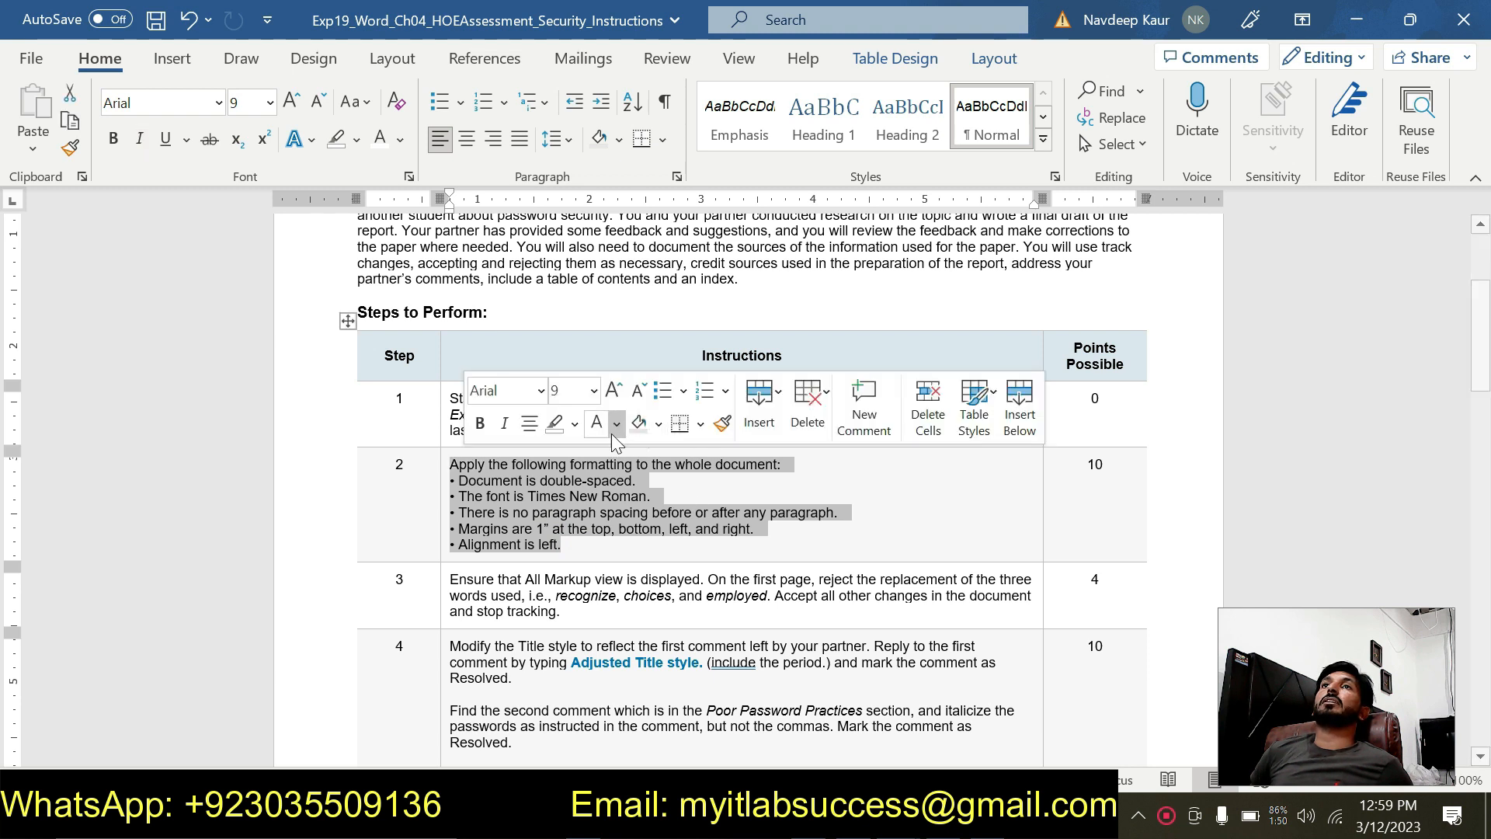
pyautogui.click(573, 425)
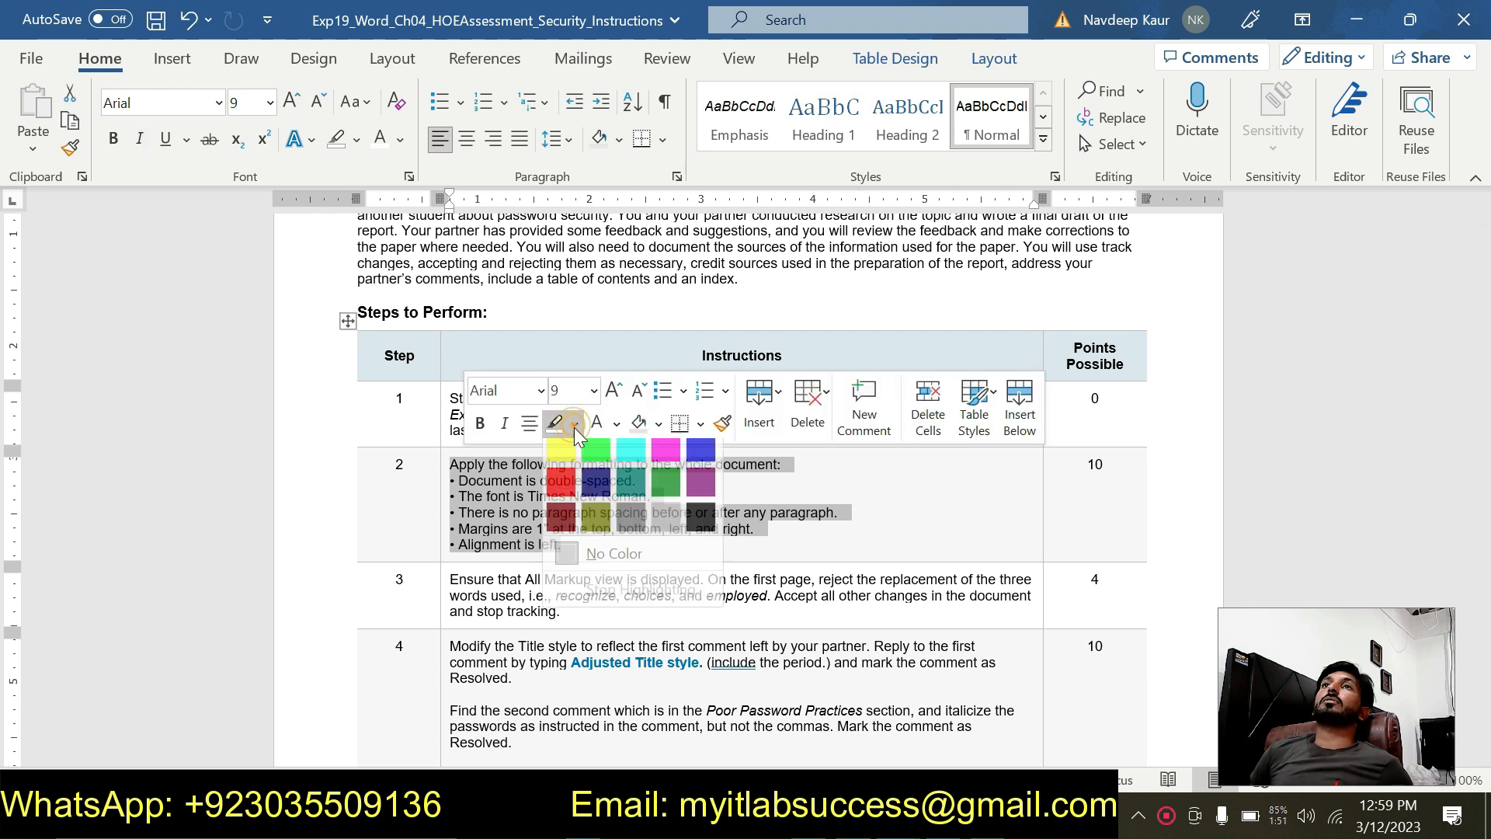
pyautogui.click(597, 457)
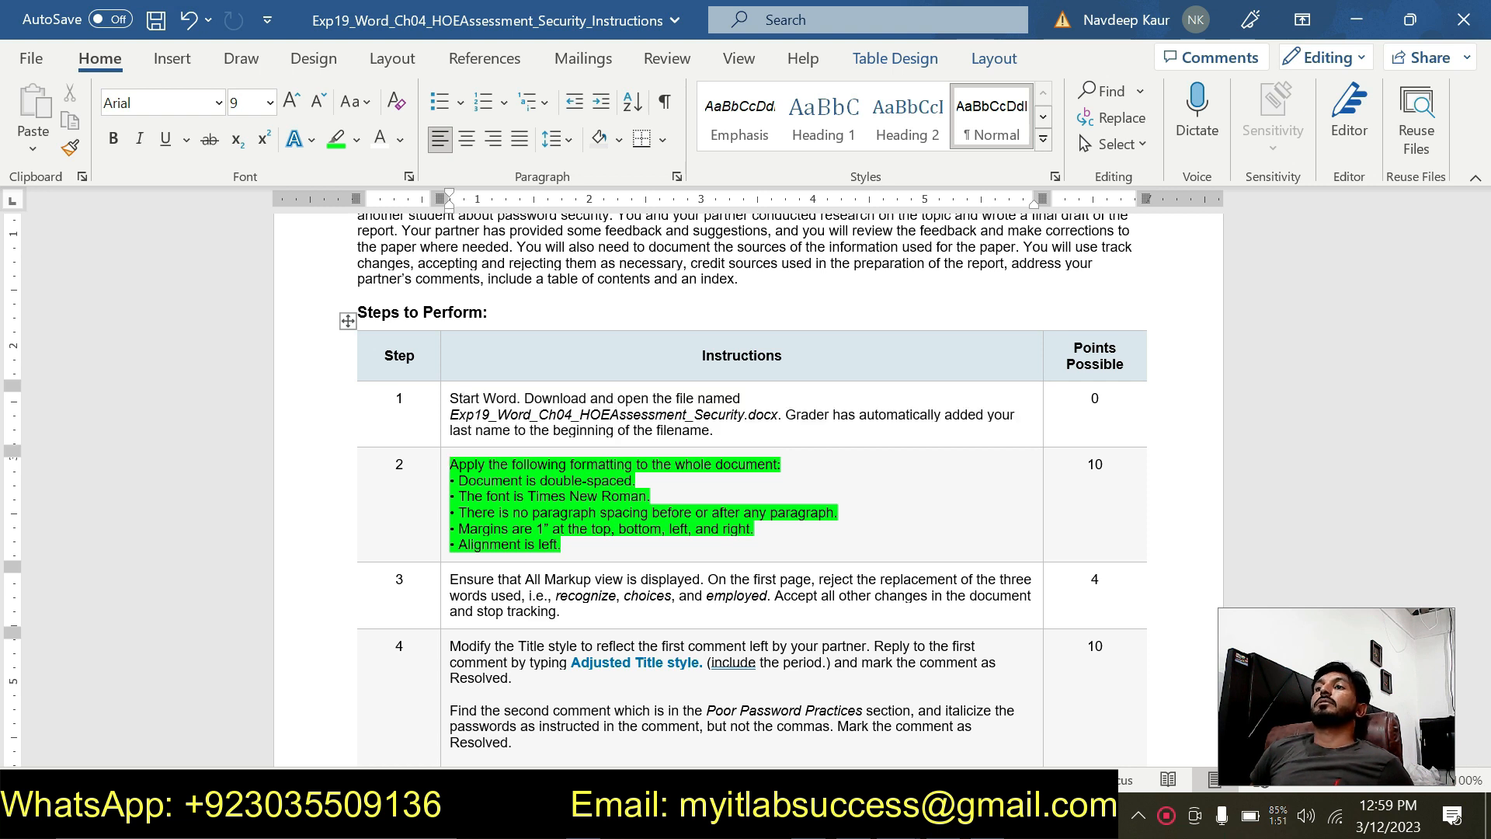
# In the security report, set the whole document's line spacing to 2.0 and its font to Times New Roman
pyautogui.click(897, 818)
pyautogui.click(809, 715)
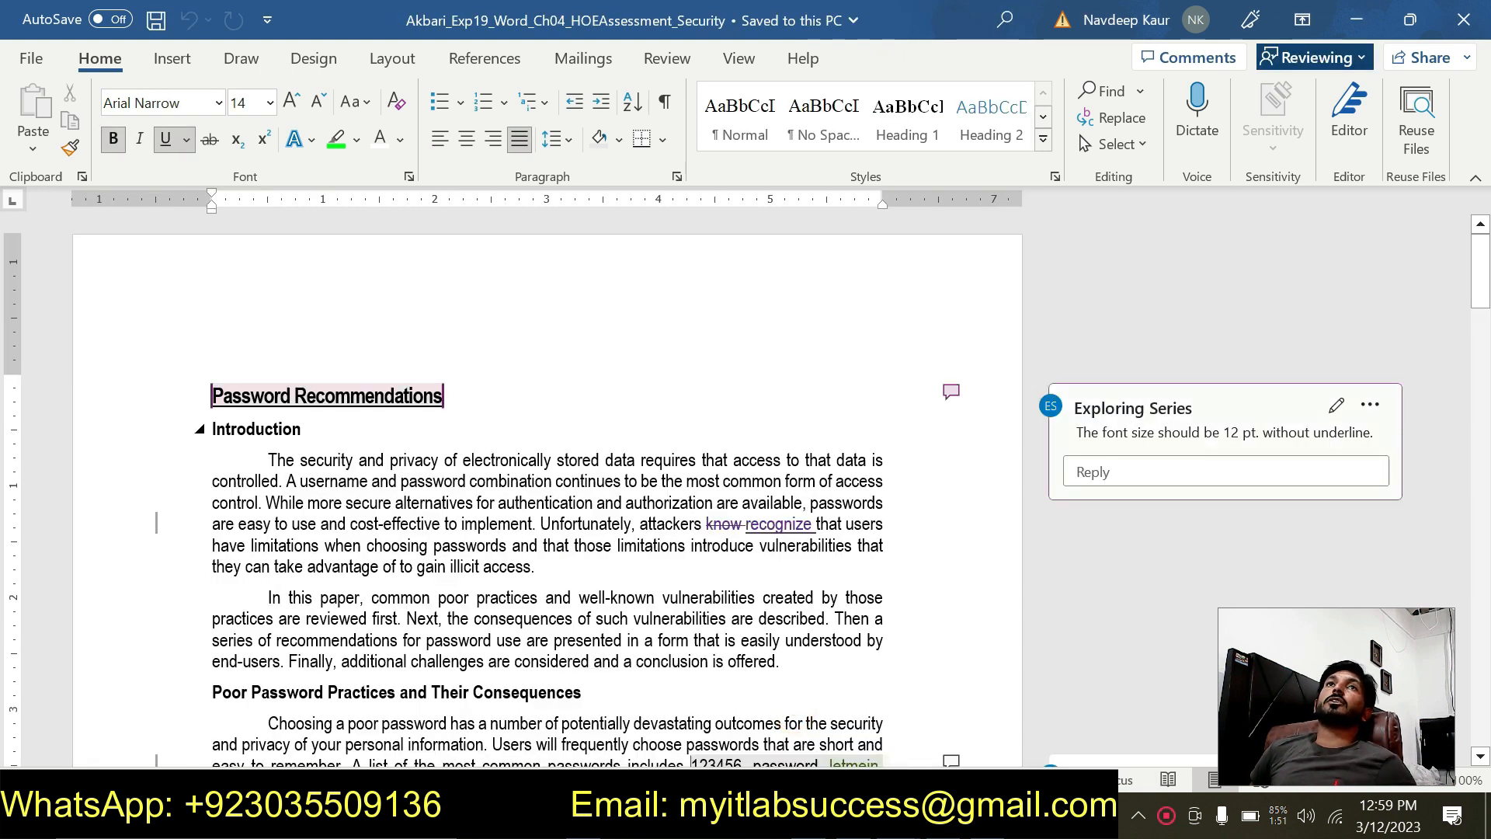
pyautogui.hotkey('ctrl', 'a')
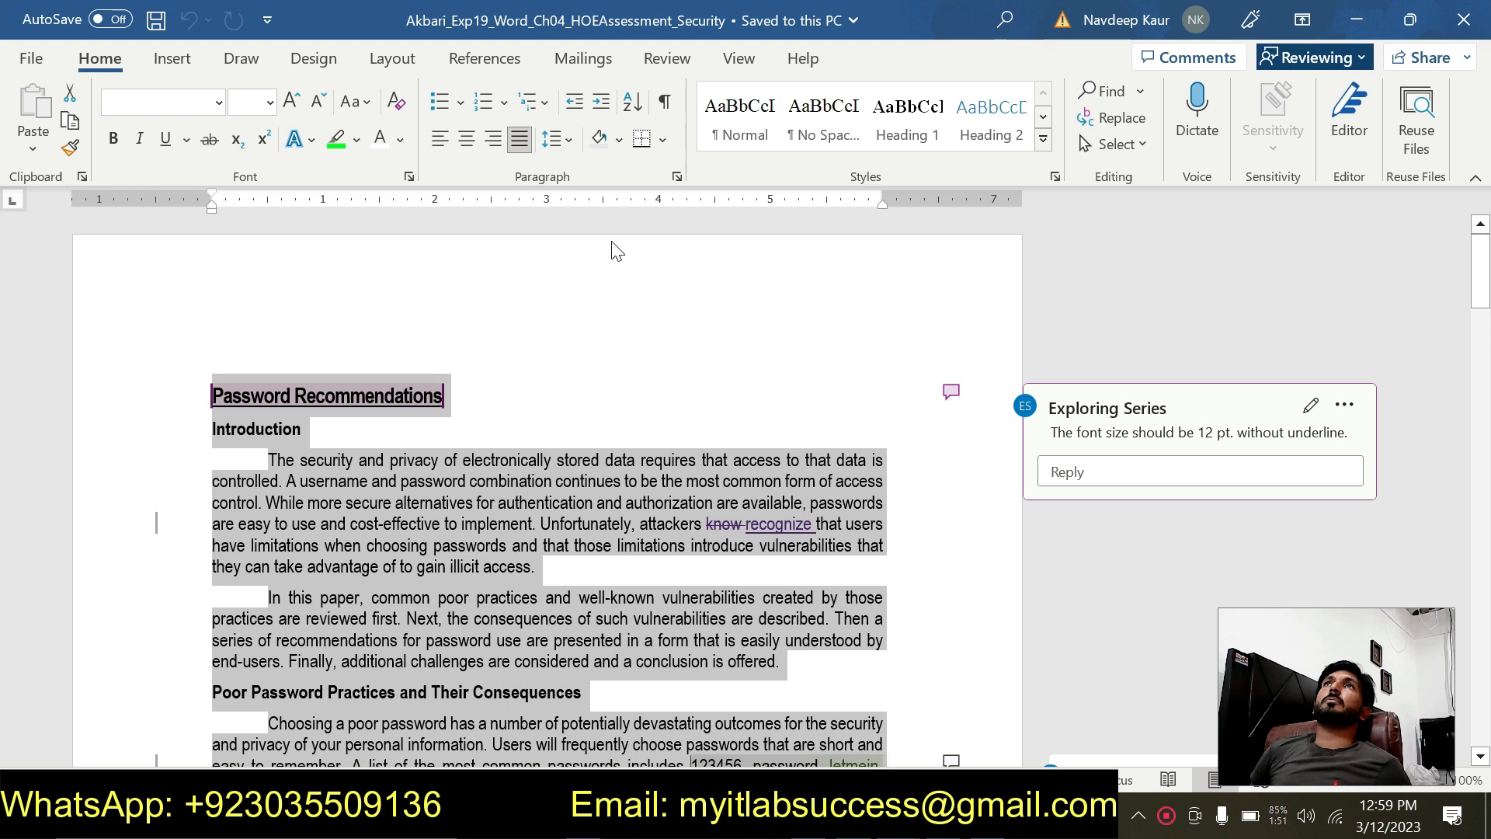
pyautogui.click(898, 816)
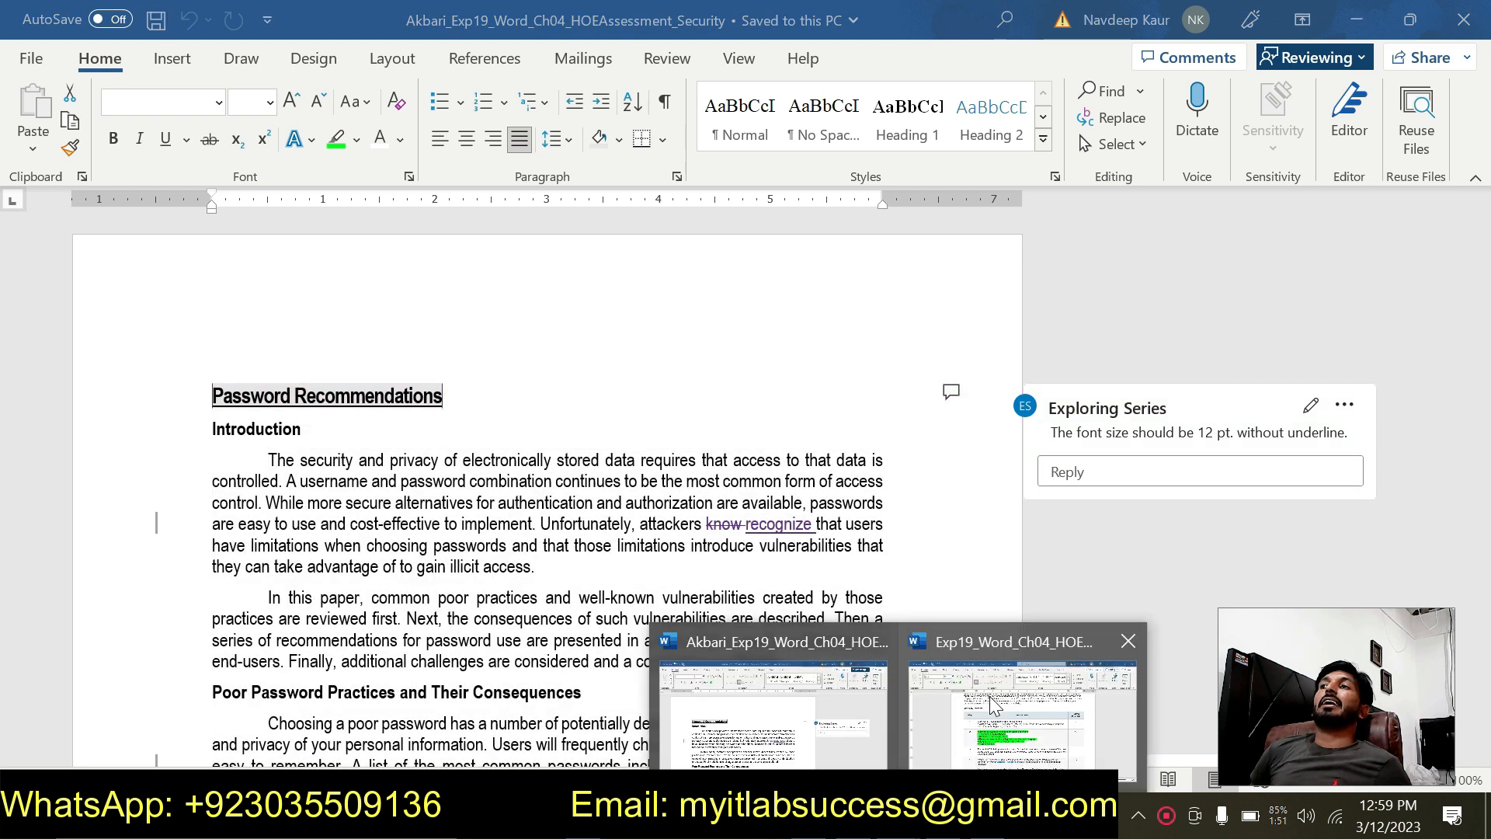
pyautogui.click(807, 697)
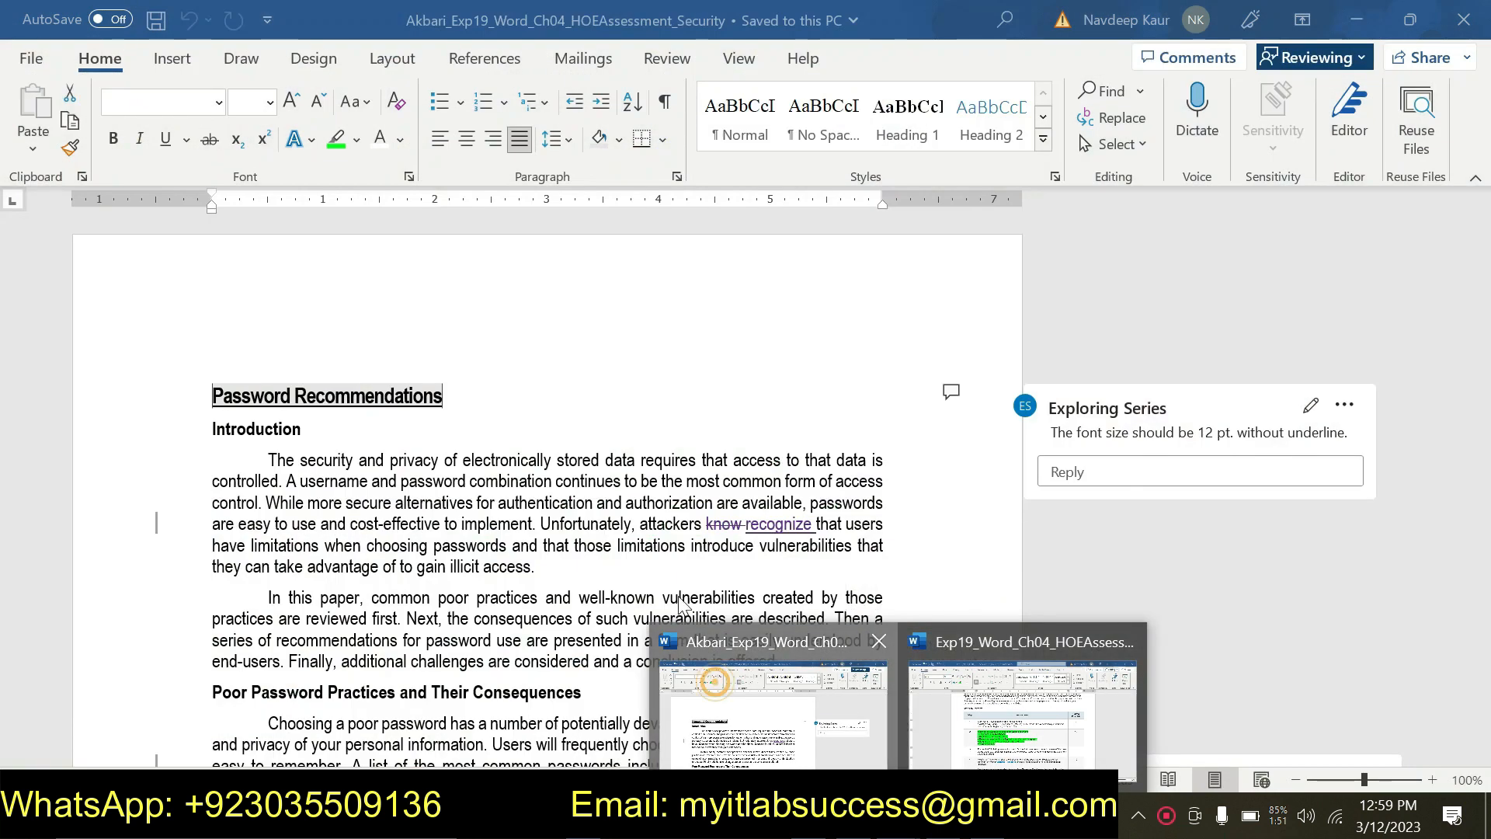
pyautogui.click(570, 139)
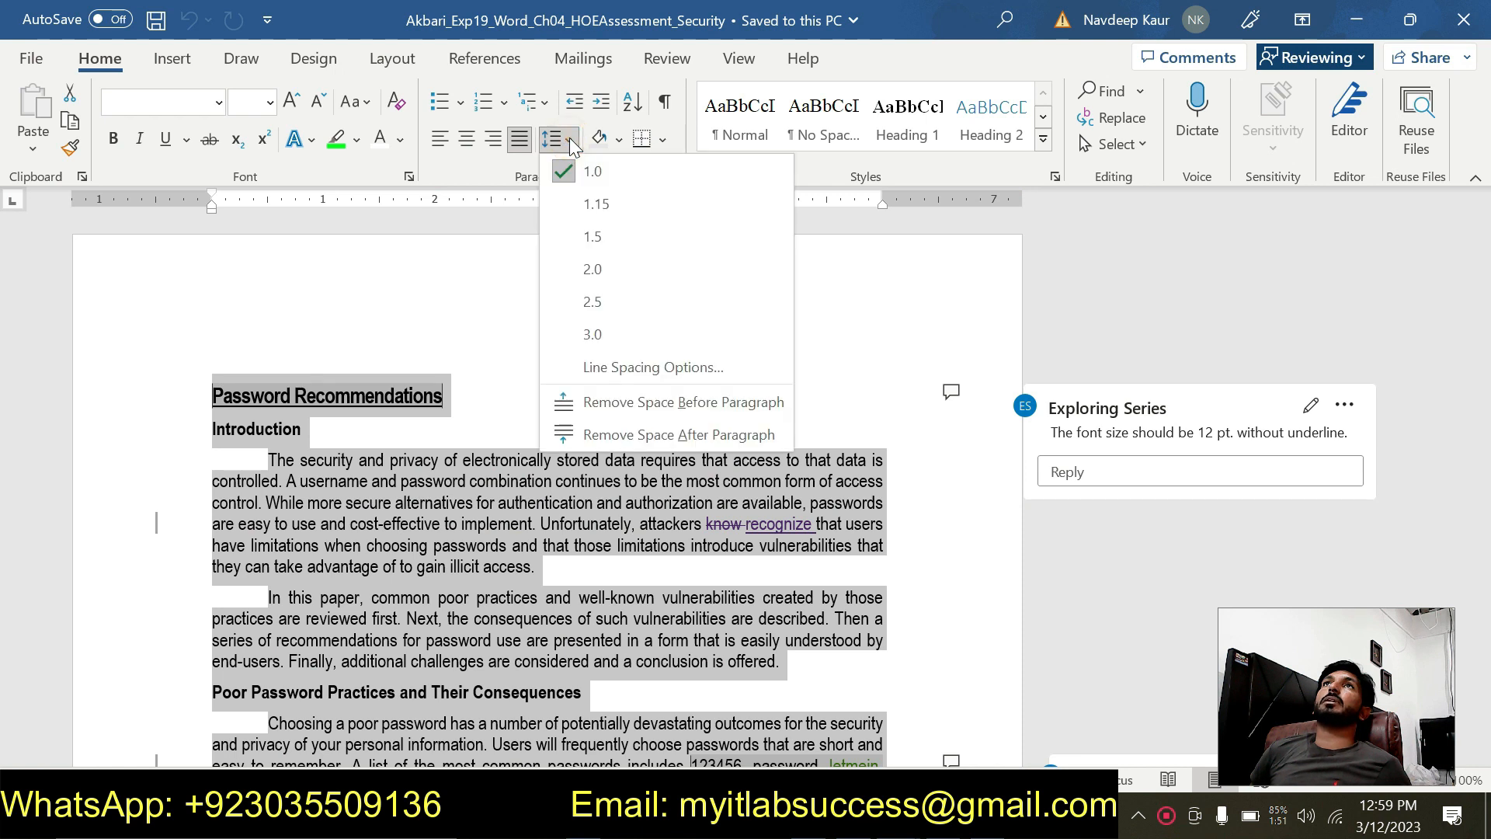
pyautogui.click(627, 269)
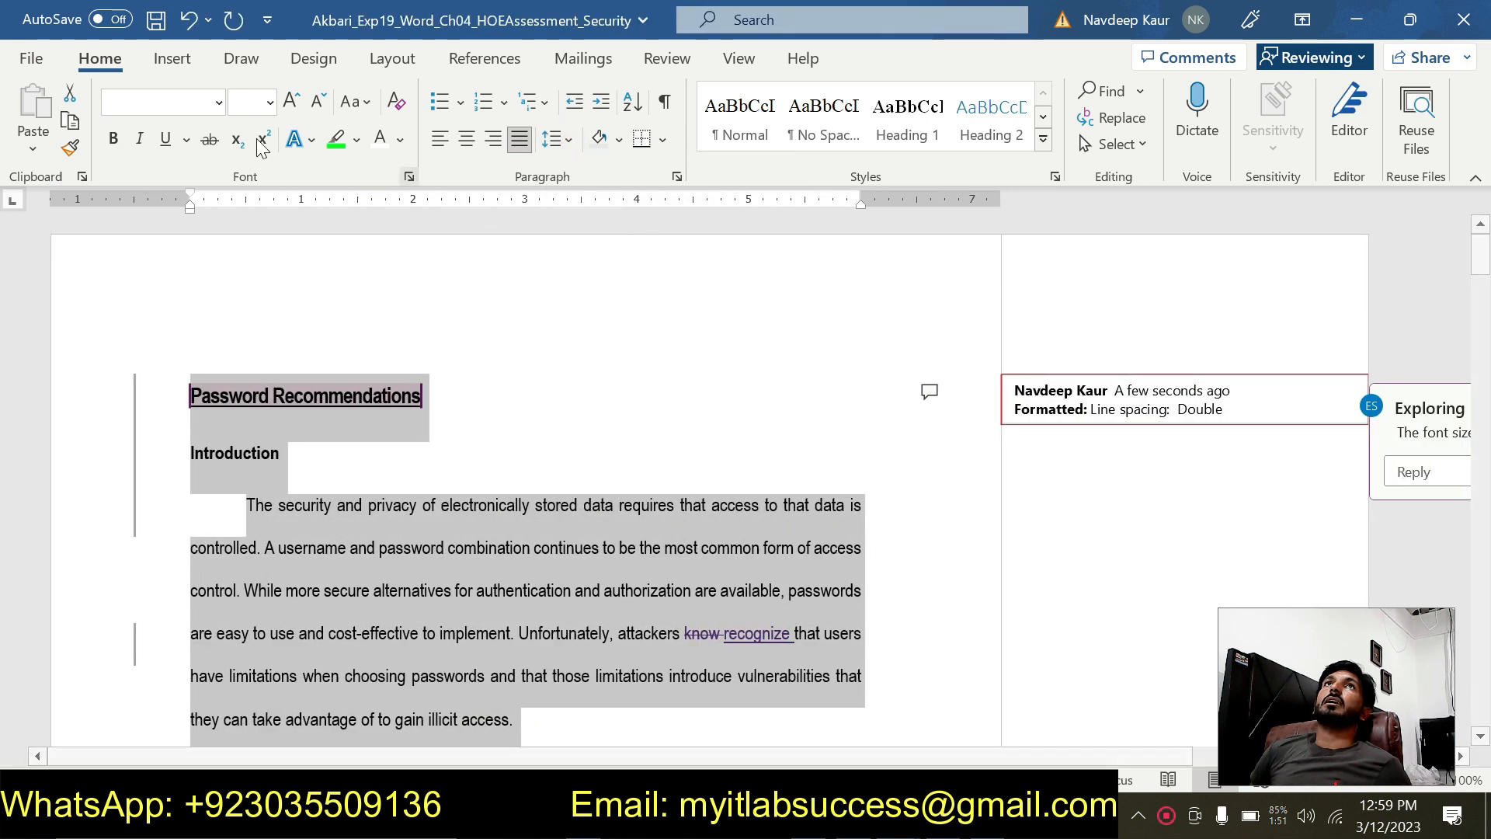
pyautogui.click(218, 103)
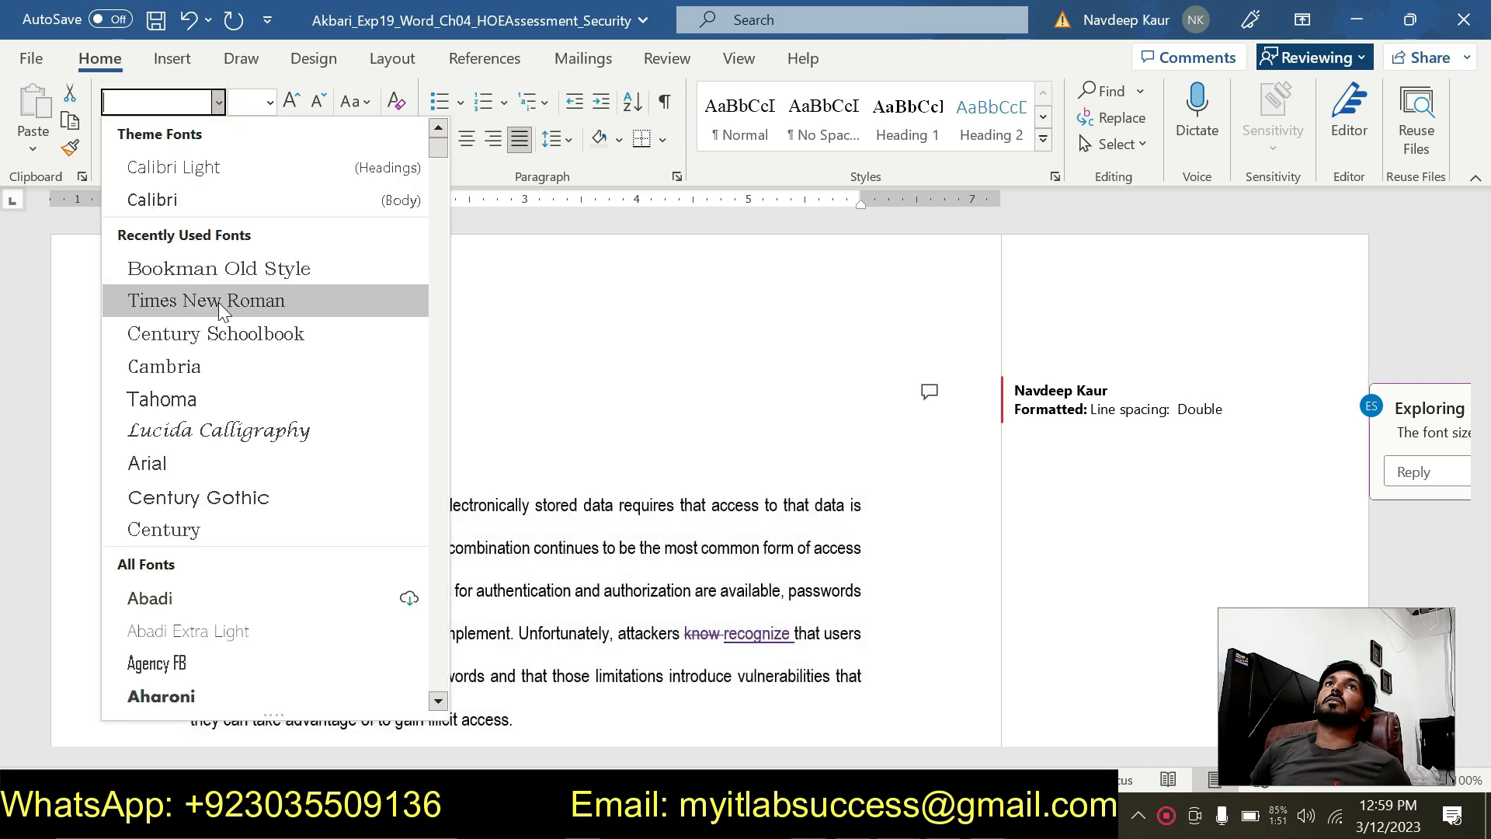
pyautogui.click(218, 302)
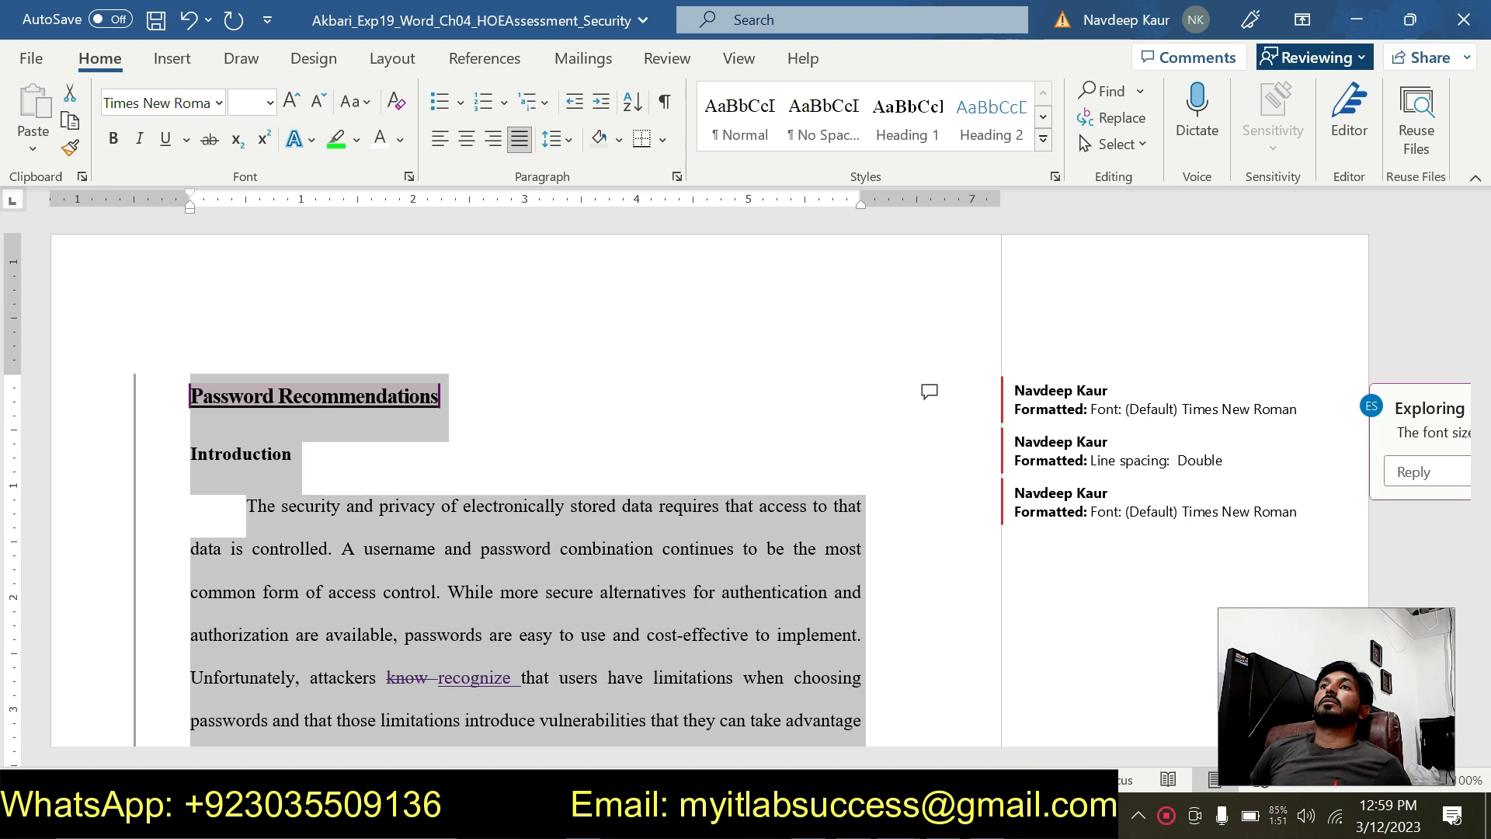
# Check the step 2 requirements, and set the report's paragraph spacing before and after to 0 pt
pyautogui.moveTo(897, 816)
pyautogui.click(982, 716)
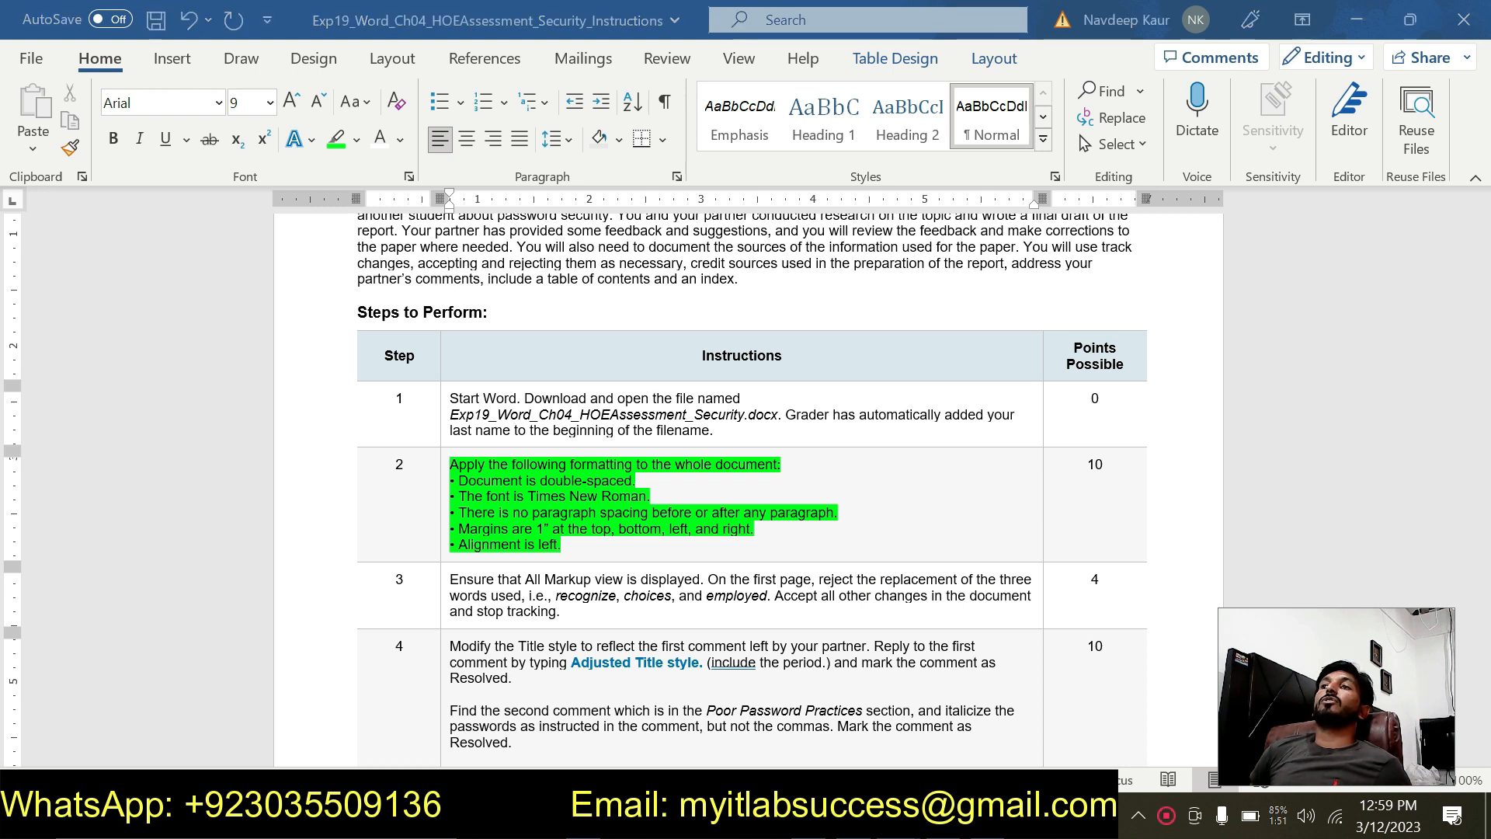
pyautogui.moveTo(897, 816)
pyautogui.click(813, 740)
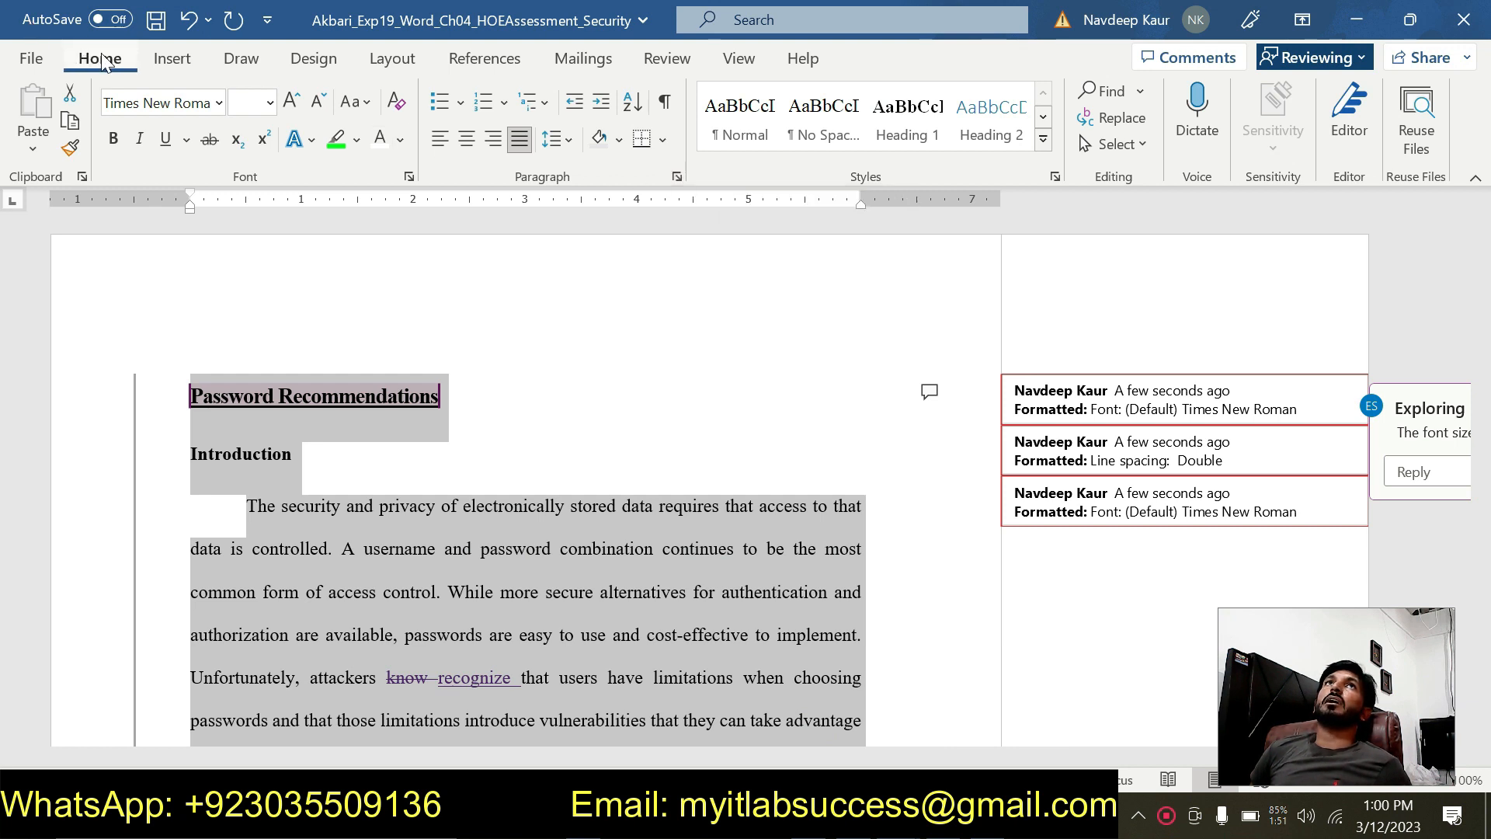
pyautogui.click(677, 178)
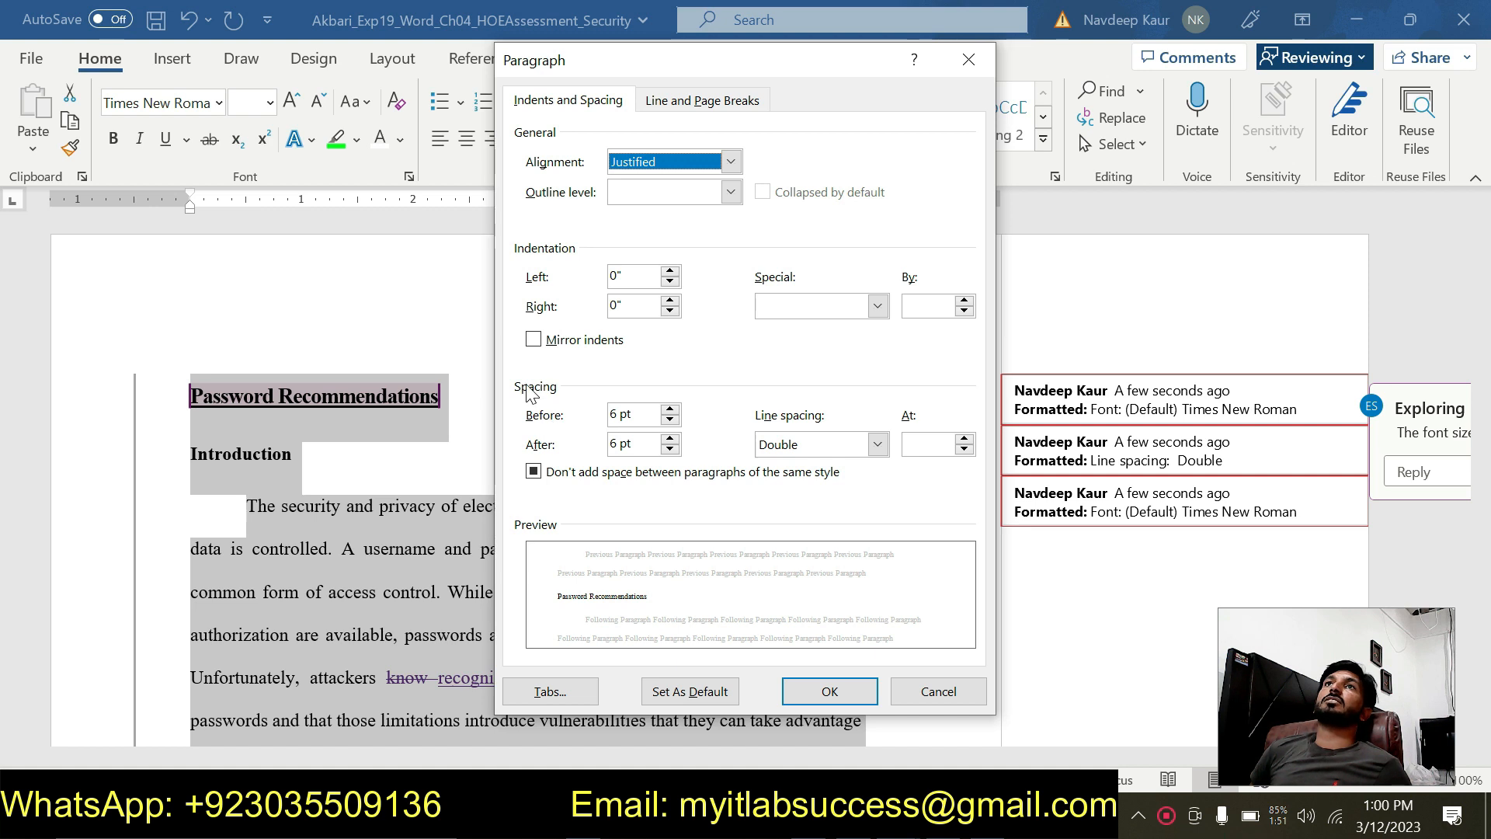
pyautogui.click(670, 420)
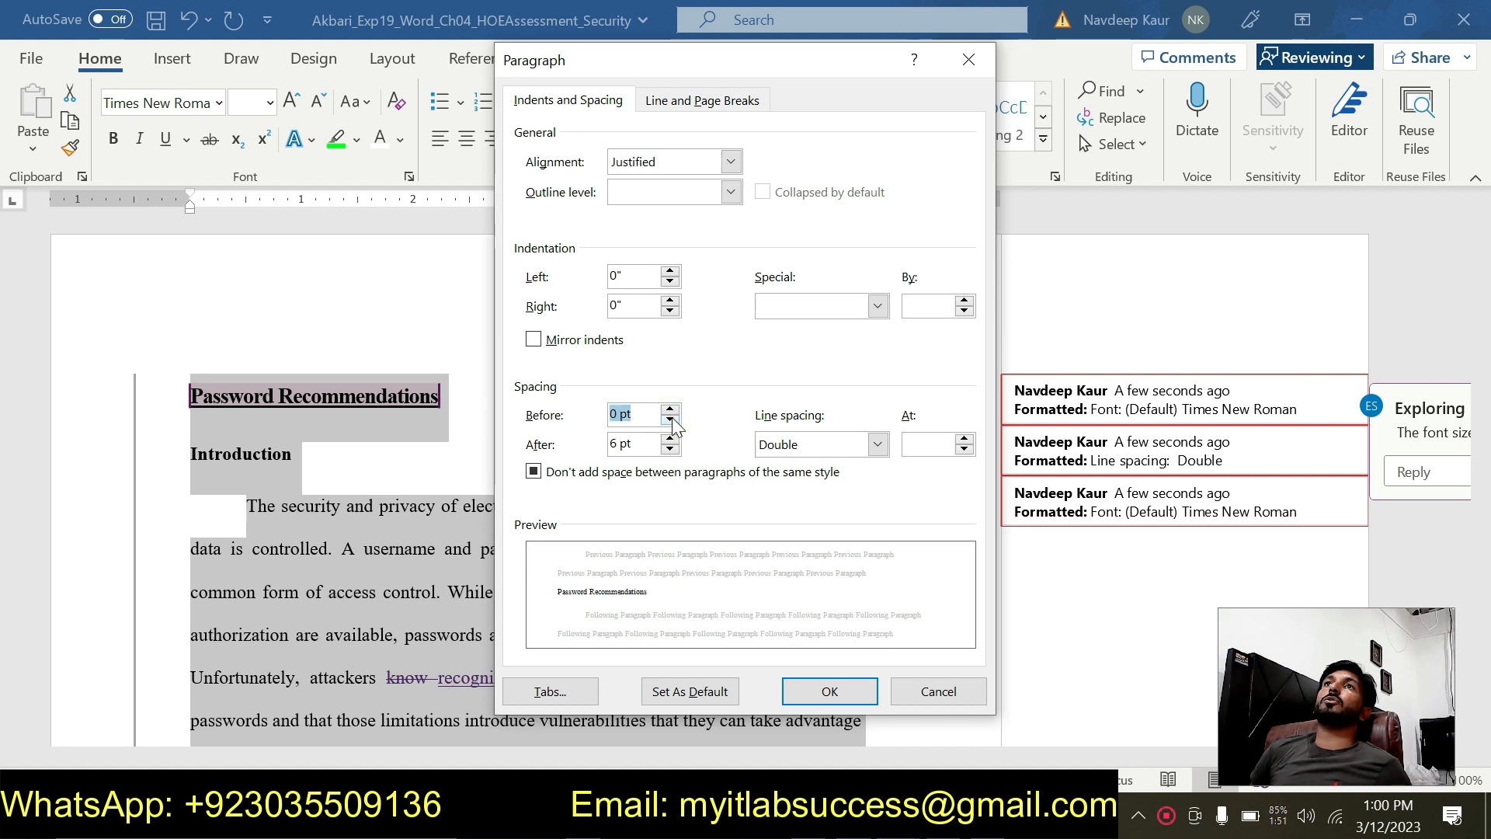
pyautogui.click(670, 450)
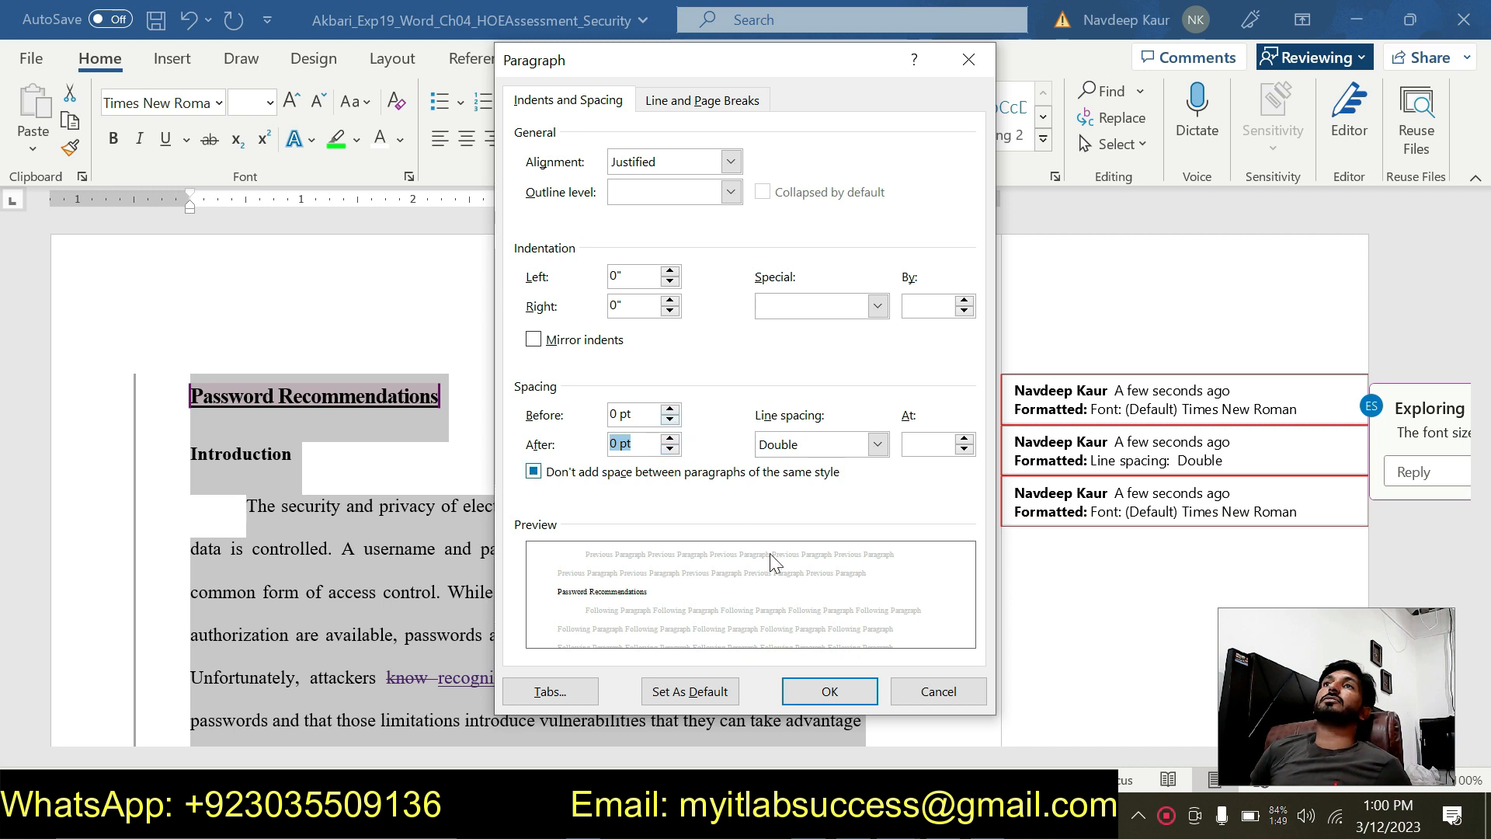
pyautogui.click(828, 693)
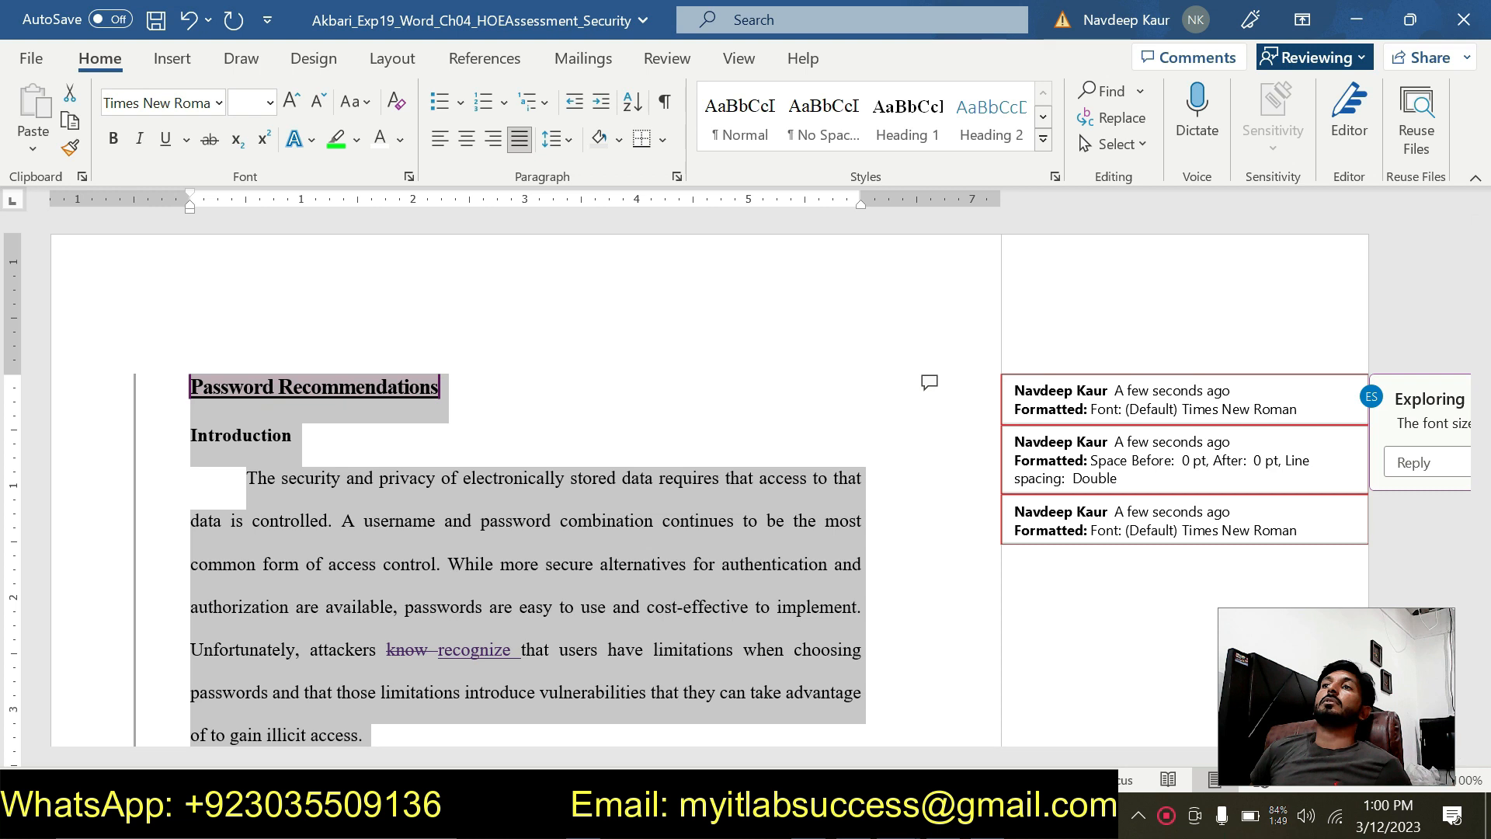
# Check the step 2 requirements, and set the whole report's top and bottom page margins to 1"
pyautogui.click(897, 815)
pyautogui.click(966, 723)
pyautogui.scroll(-3, 342, 249)
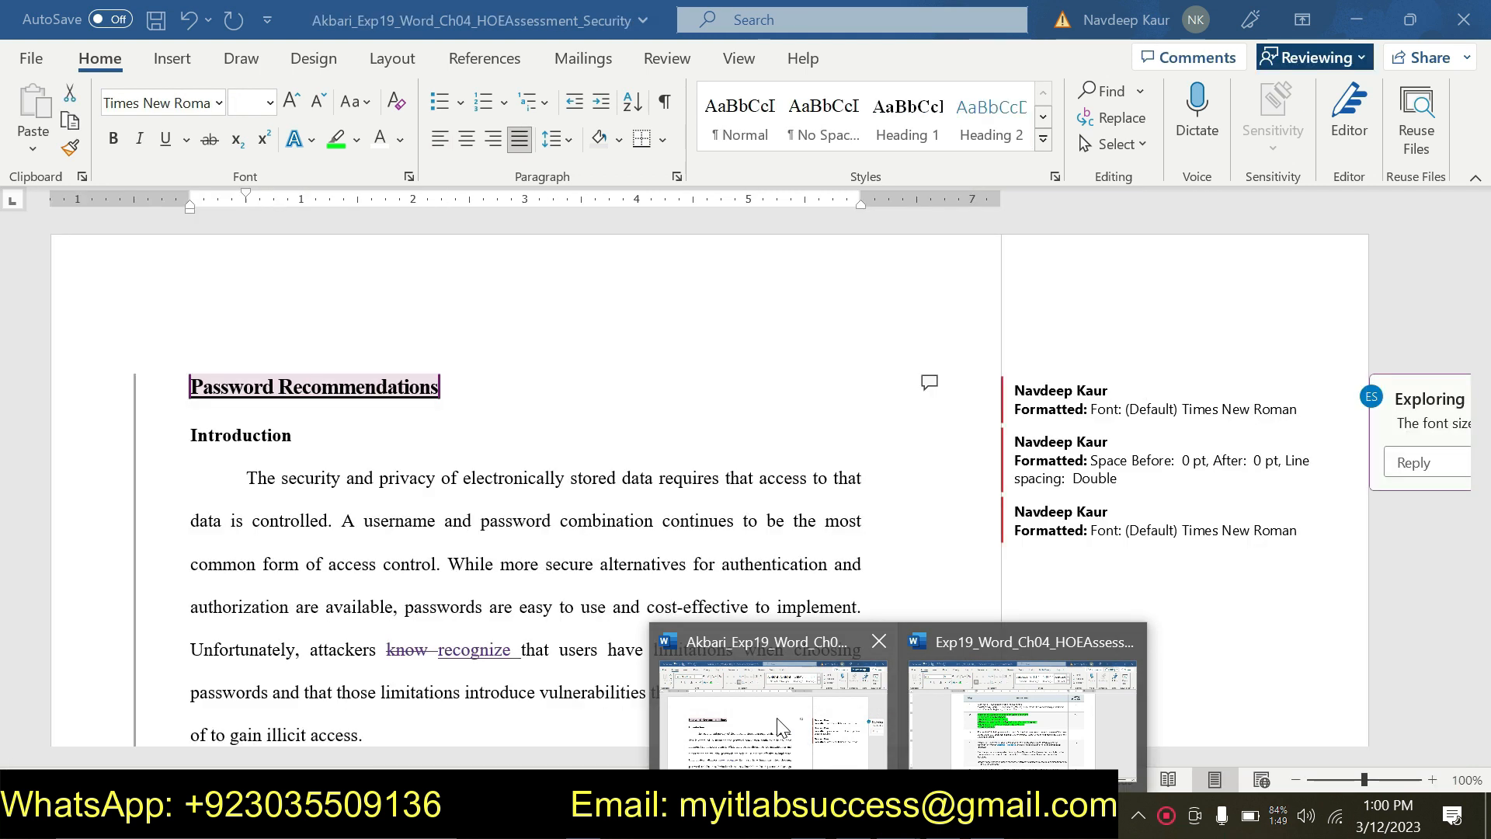
pyautogui.click(776, 717)
pyautogui.hotkey('ctrl', 'a')
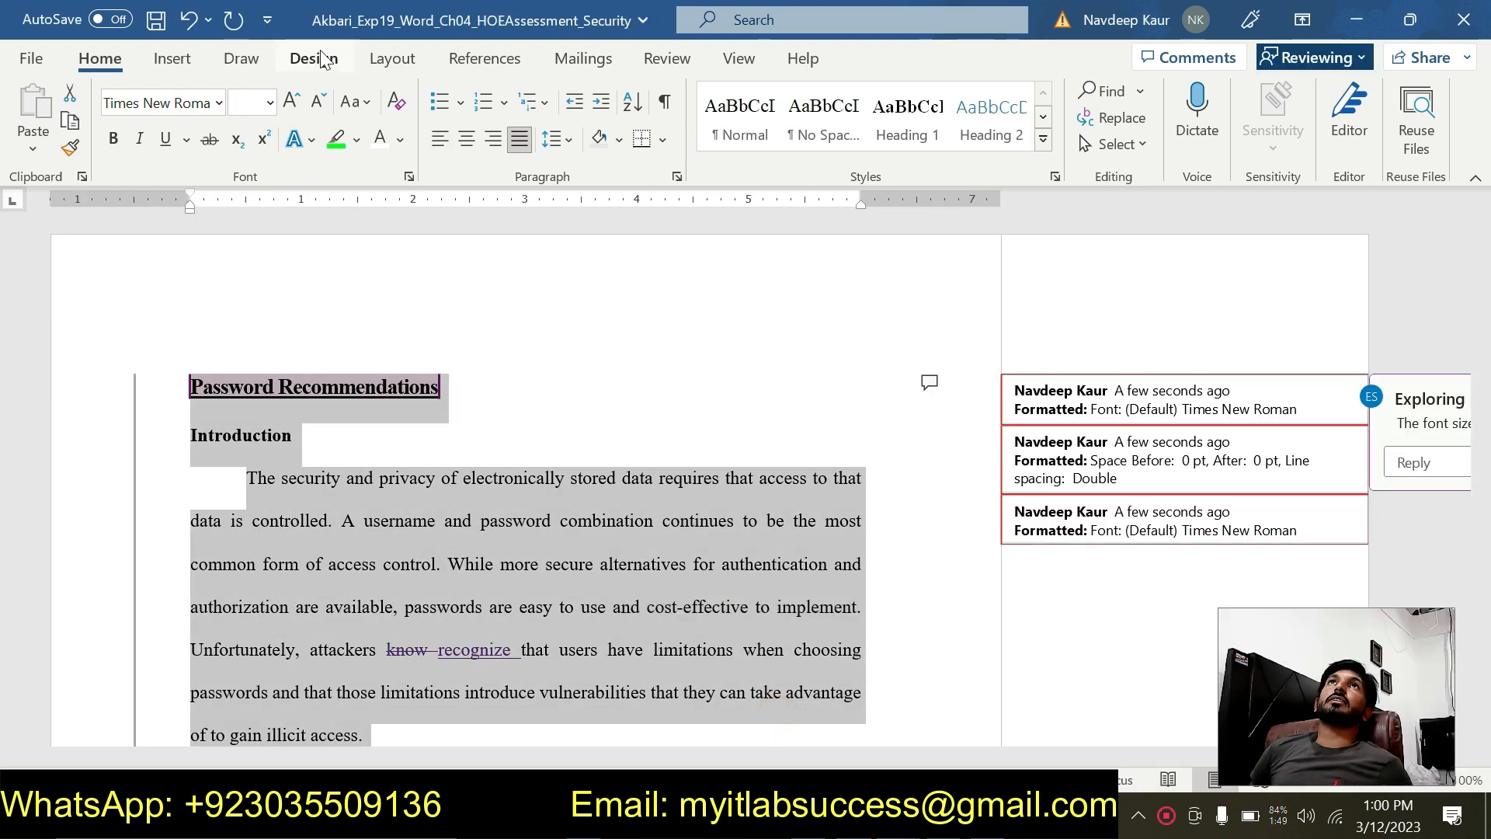
pyautogui.click(372, 53)
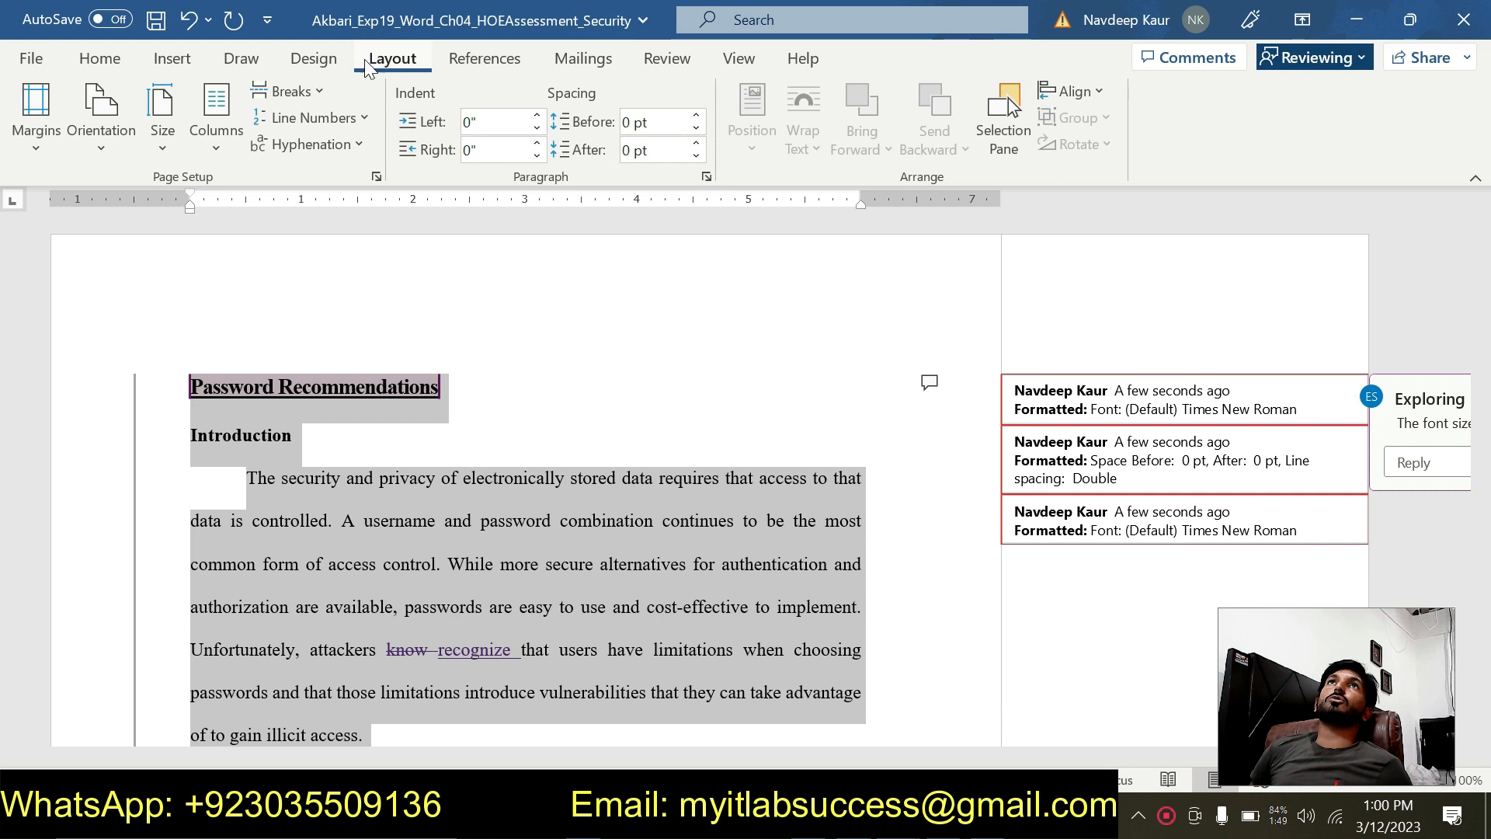
pyautogui.click(39, 151)
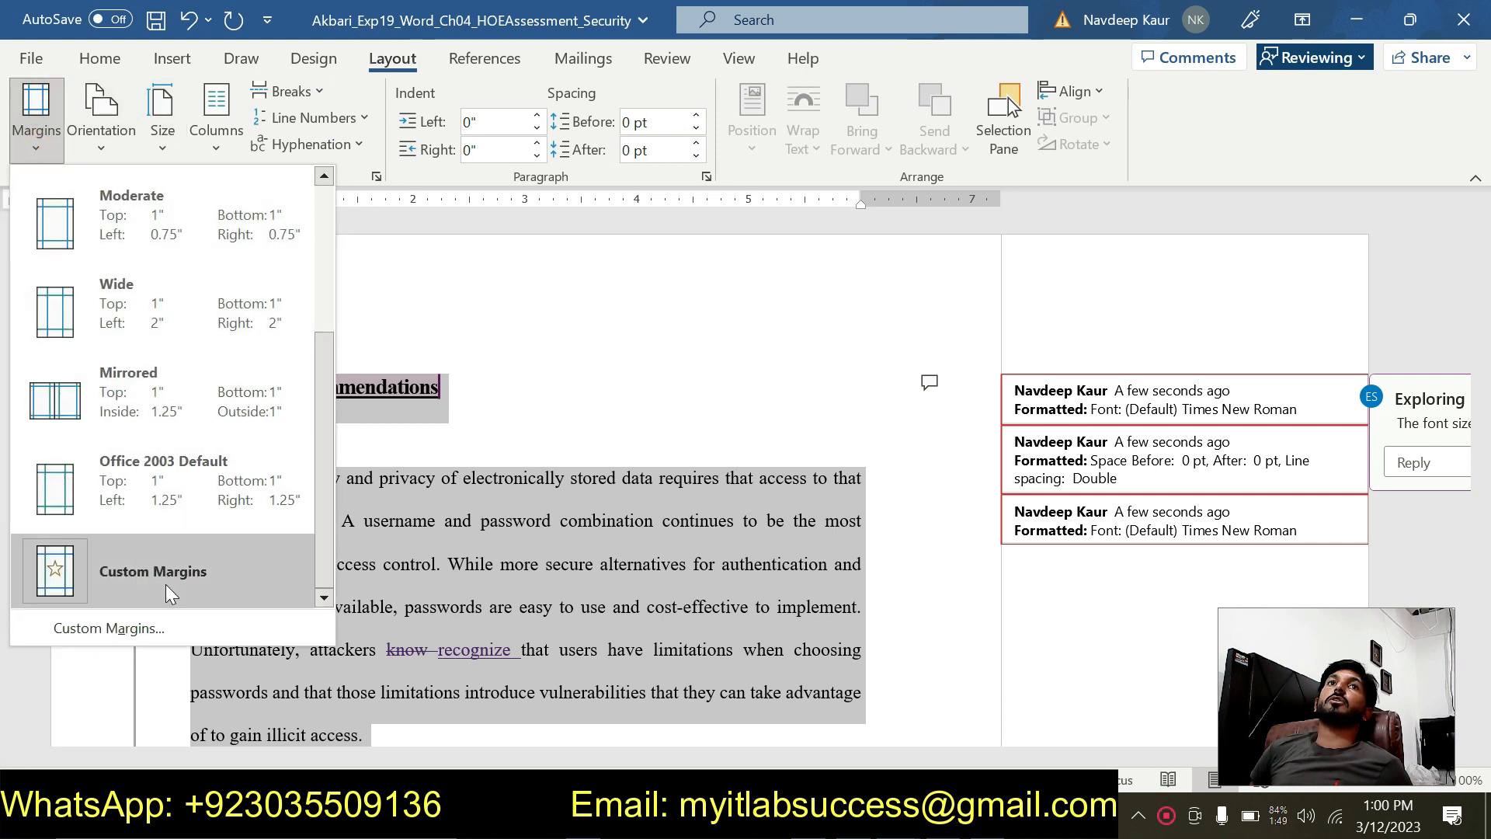
pyautogui.click(138, 627)
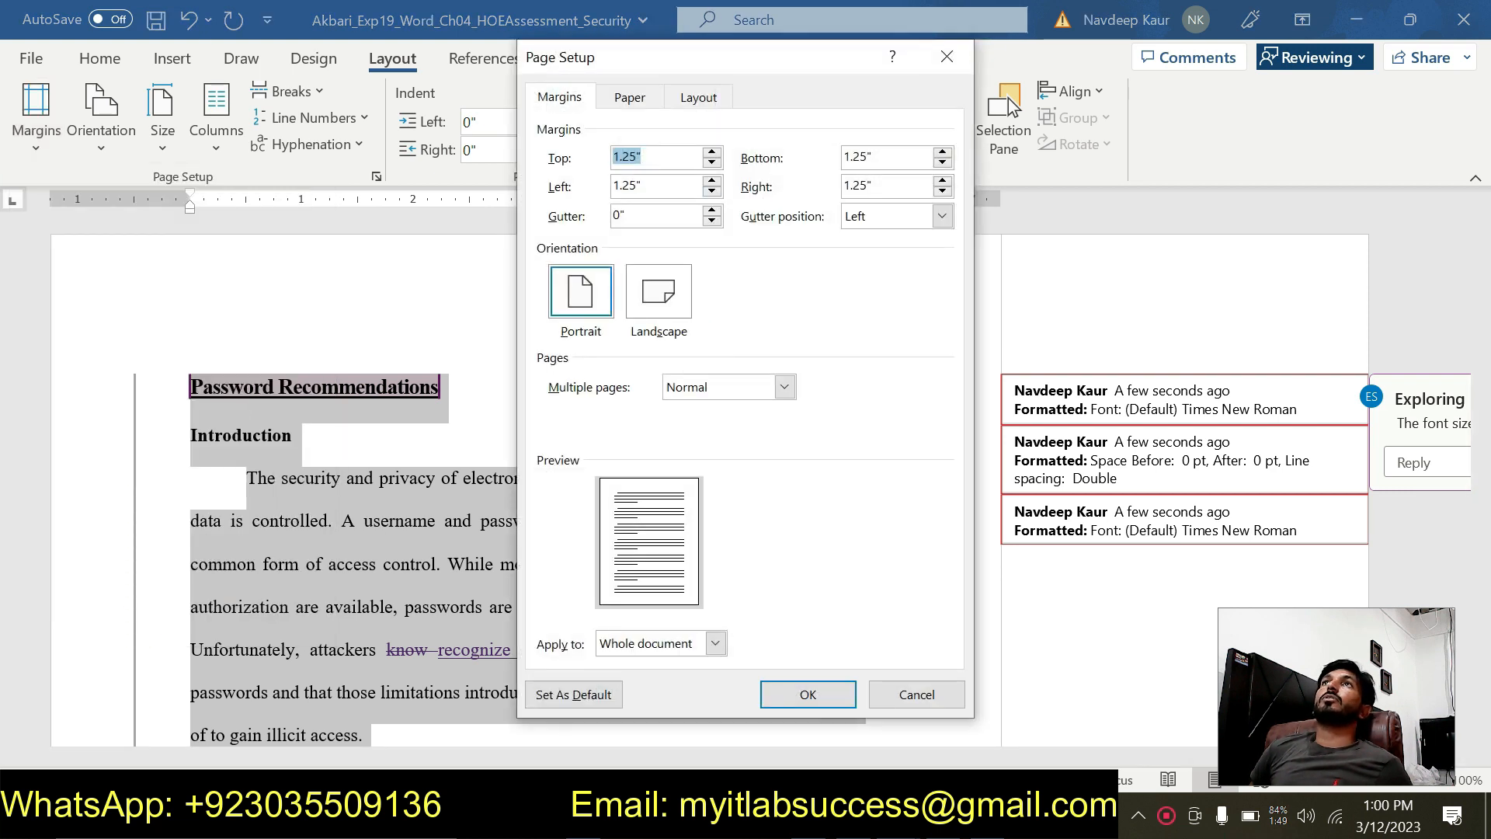
pyautogui.click(711, 165)
pyautogui.click(711, 165)
pyautogui.click(712, 164)
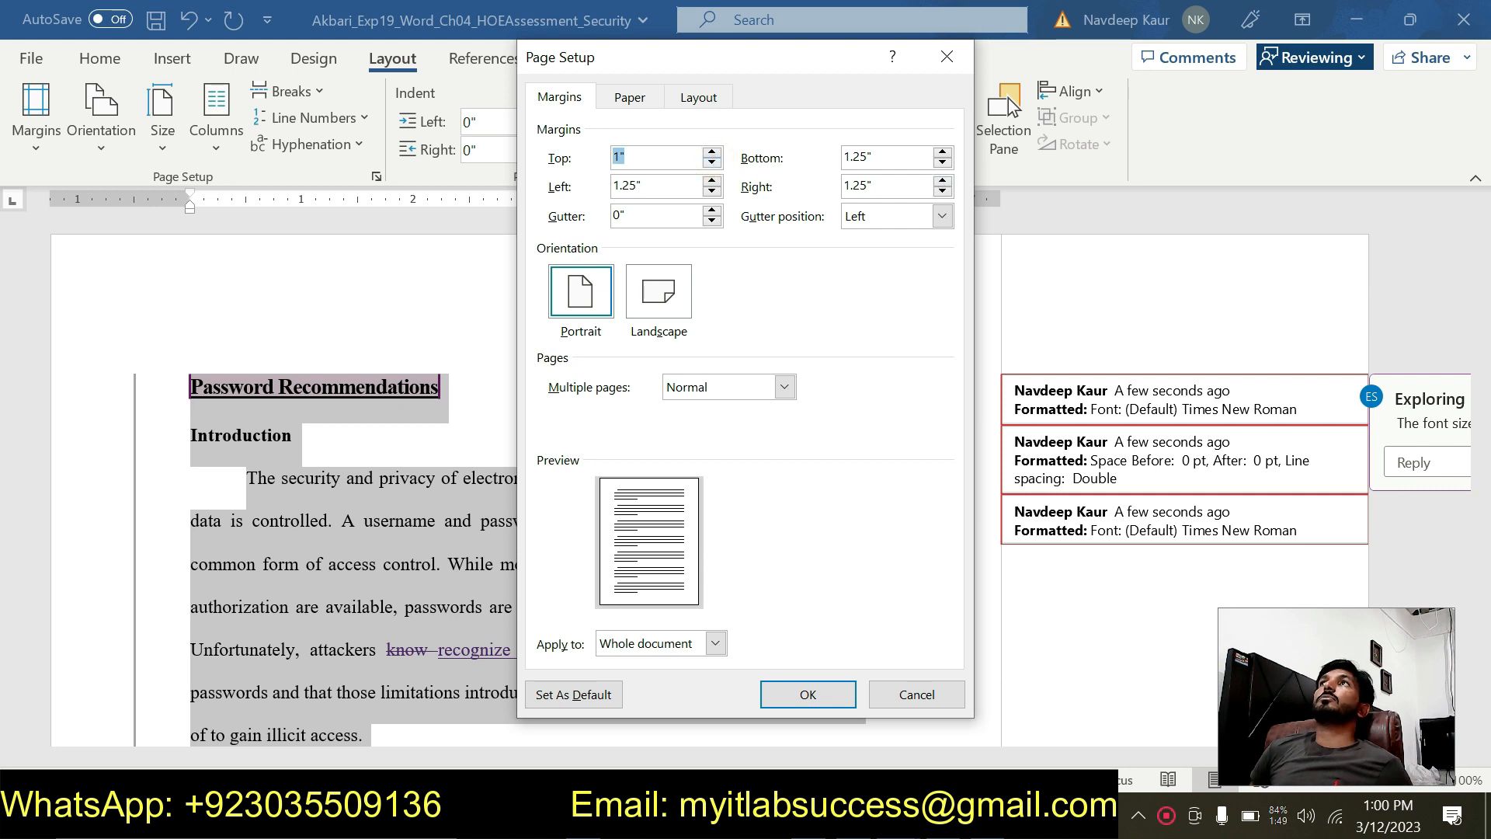
pyautogui.click(942, 163)
pyautogui.click(943, 162)
pyautogui.click(943, 162)
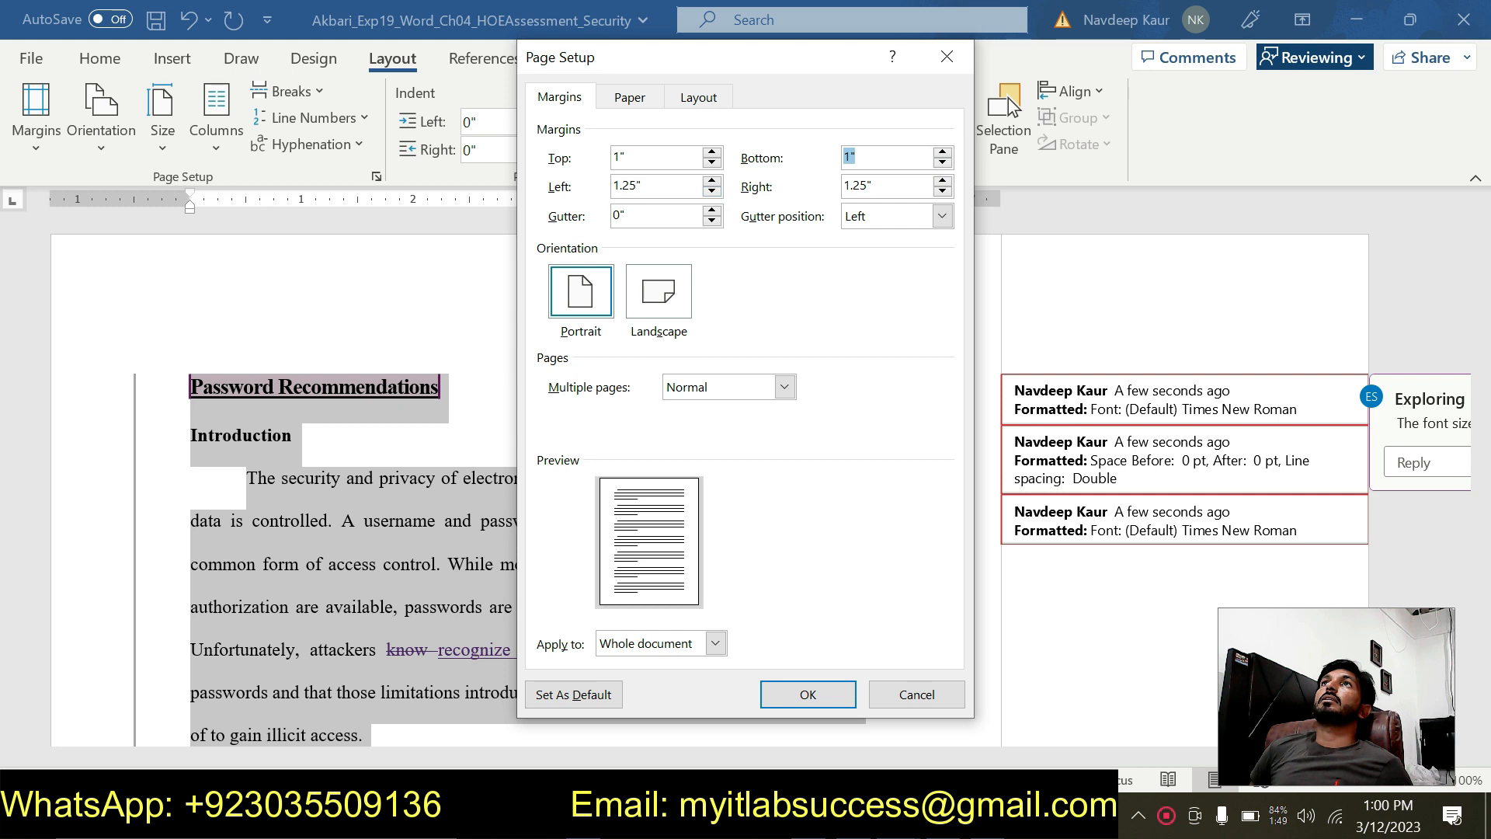
# Set the left and right page margins to 1" as well, and apply the margins to the whole report
pyautogui.click(711, 192)
pyautogui.click(711, 192)
pyautogui.click(711, 191)
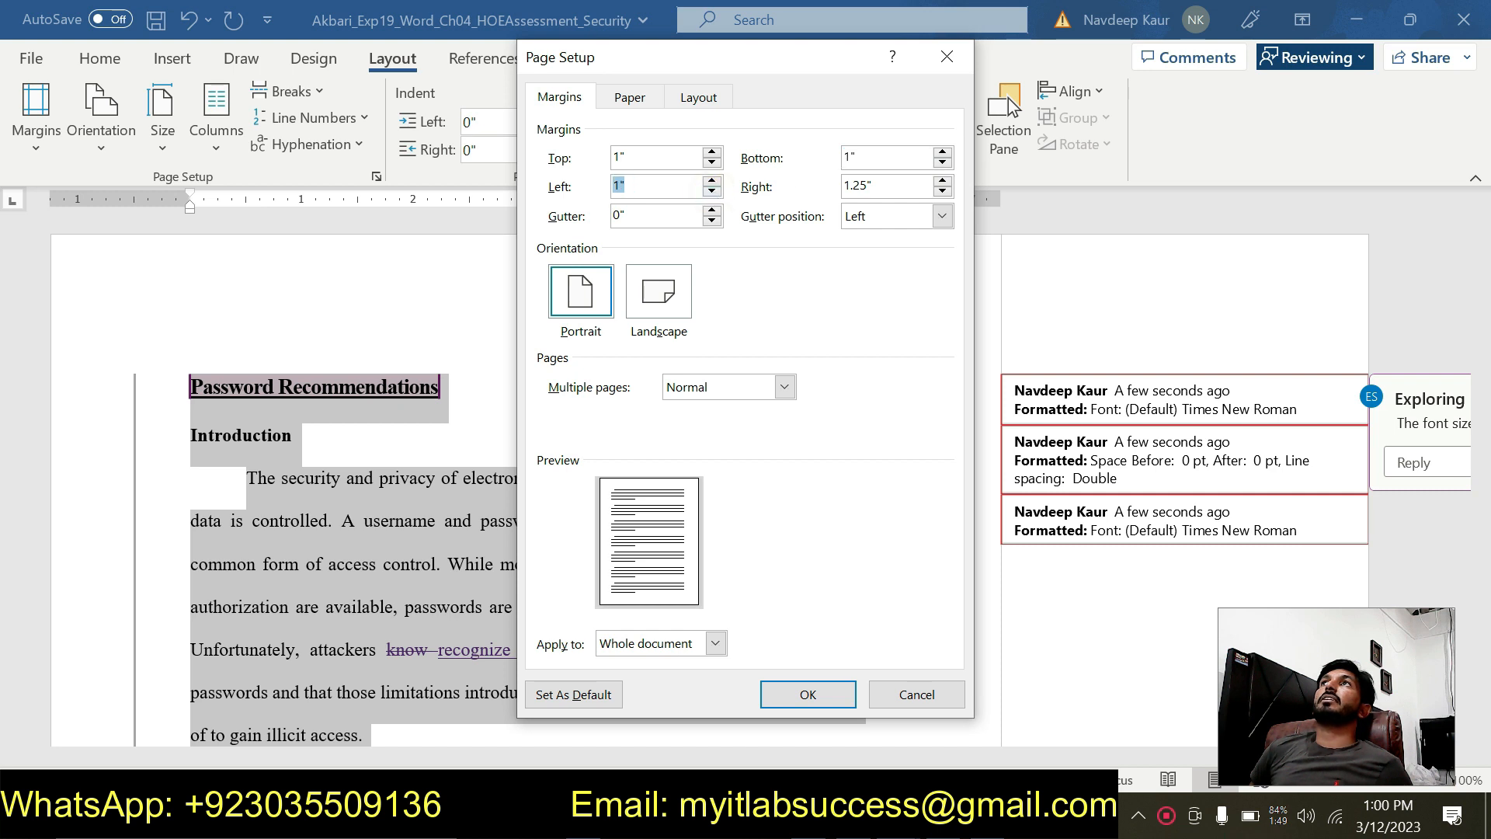
pyautogui.click(943, 191)
pyautogui.click(943, 191)
pyautogui.click(942, 191)
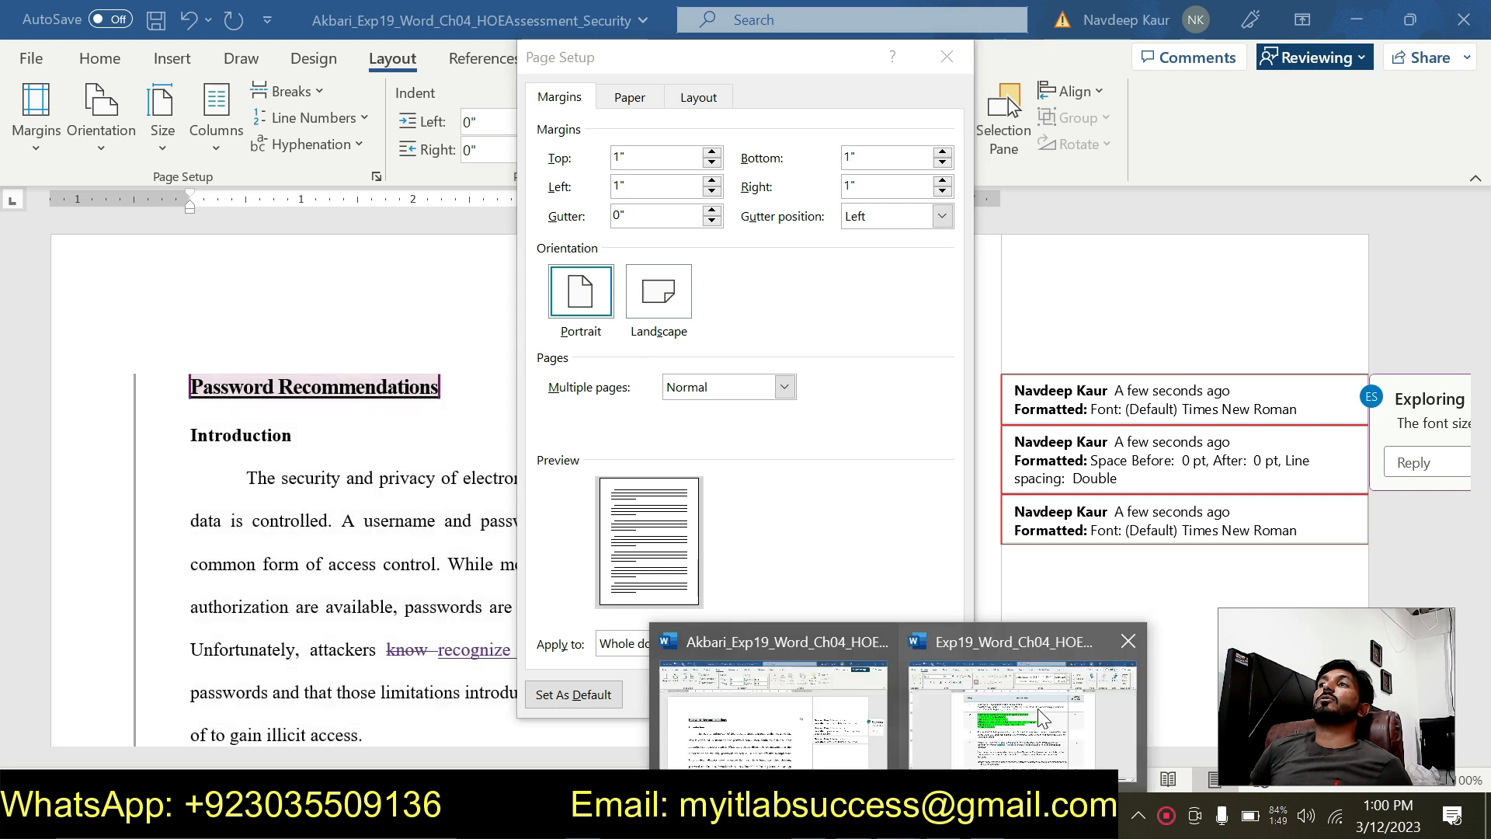
pyautogui.click(1039, 718)
pyautogui.click(879, 711)
pyautogui.click(823, 691)
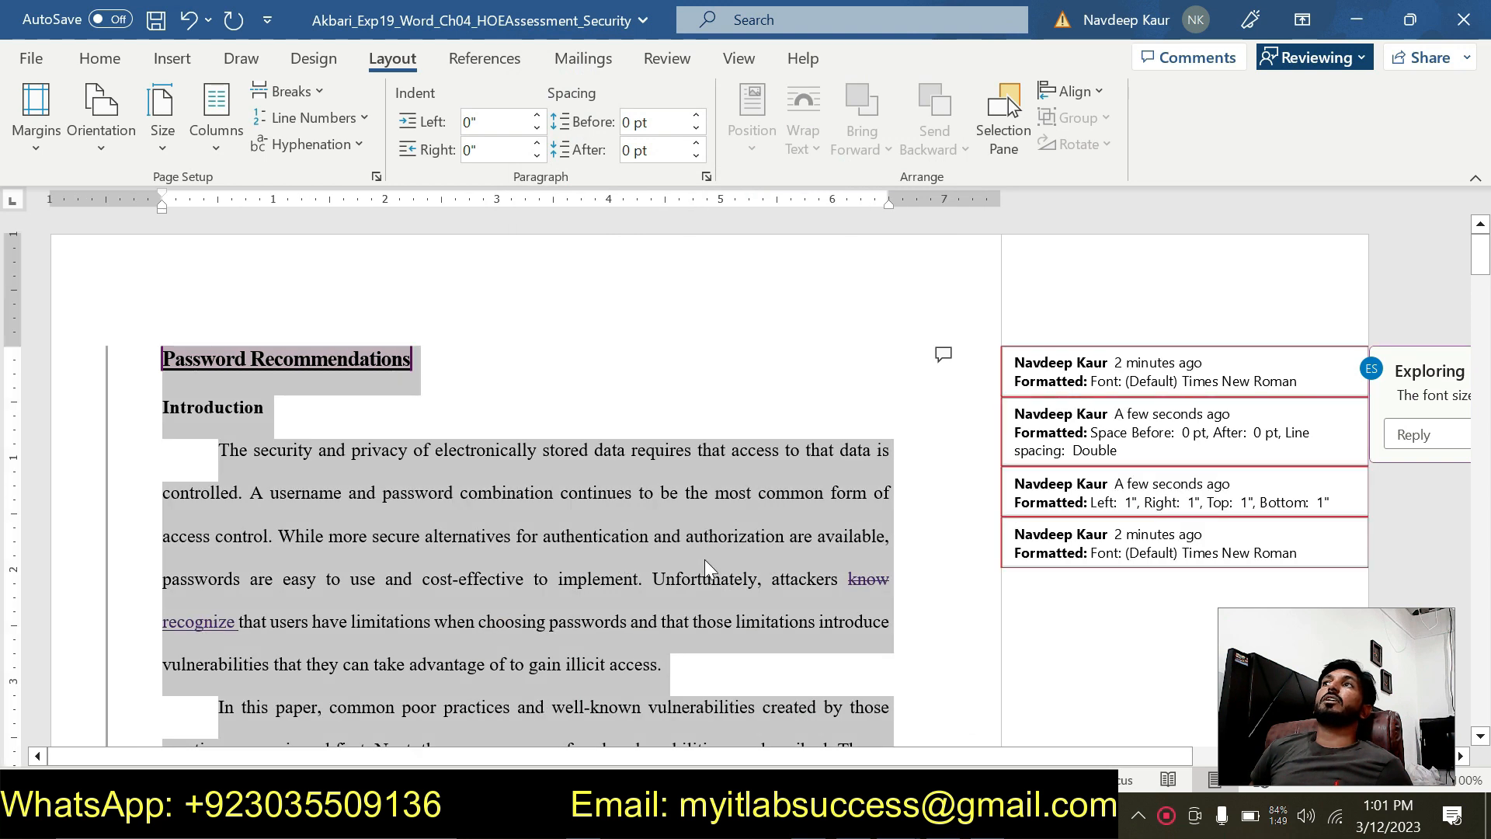
# Check the alignment requirement in instruction step 2, and left-align all text in the security report
pyautogui.moveTo(898, 815)
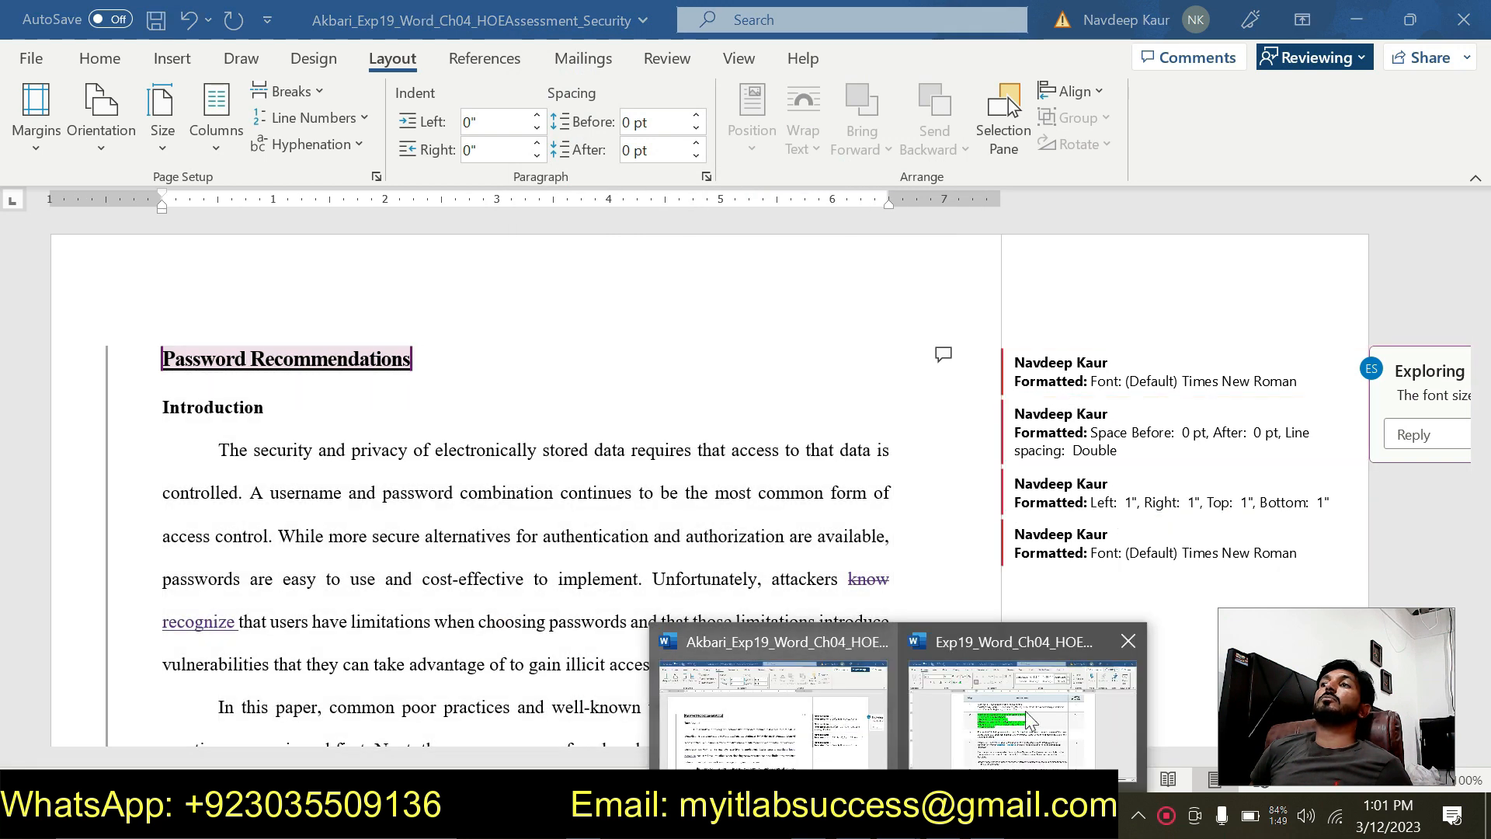
pyautogui.click(1025, 708)
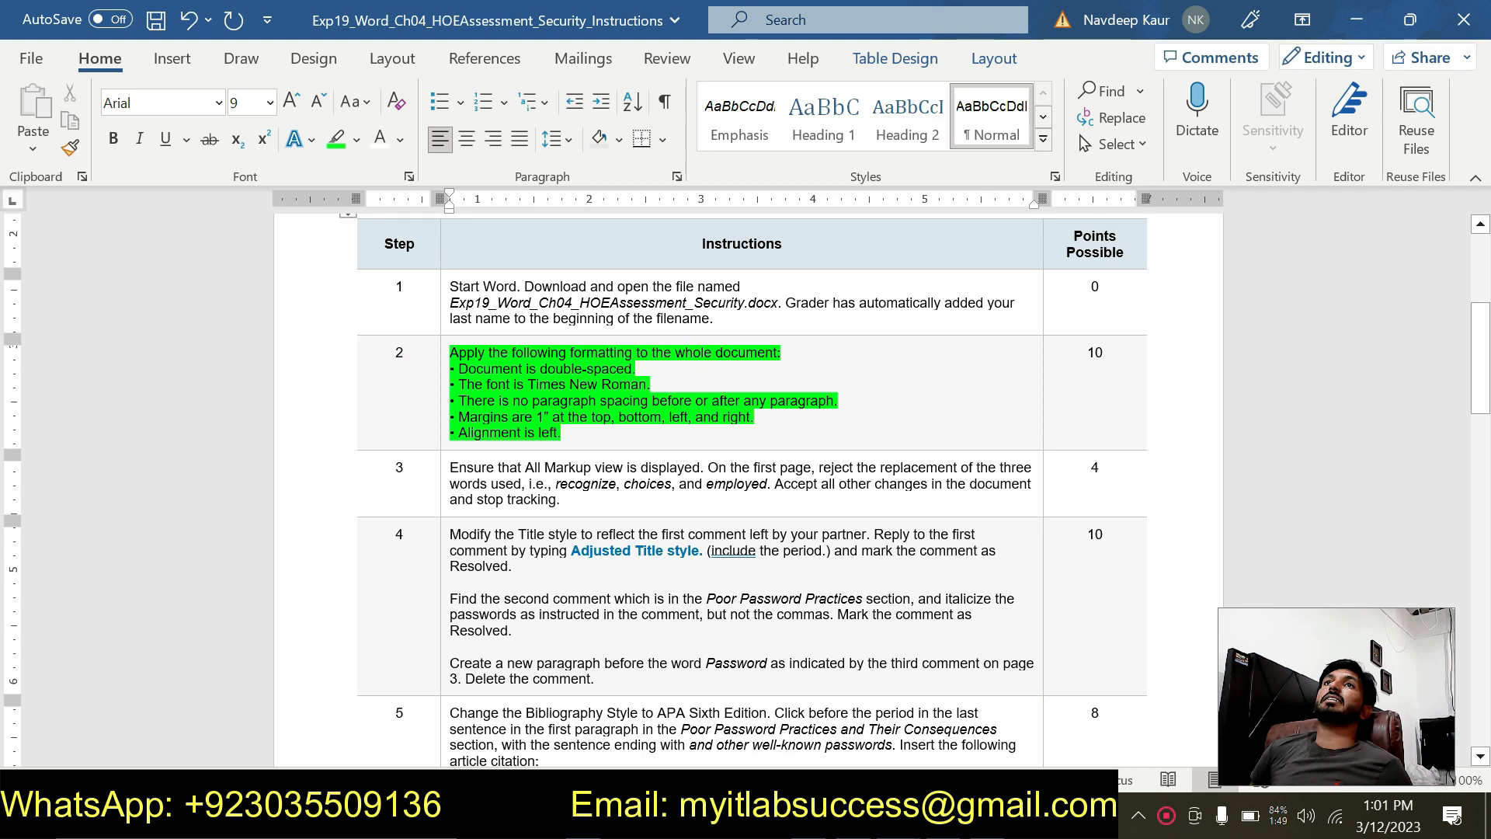
pyautogui.moveTo(898, 816)
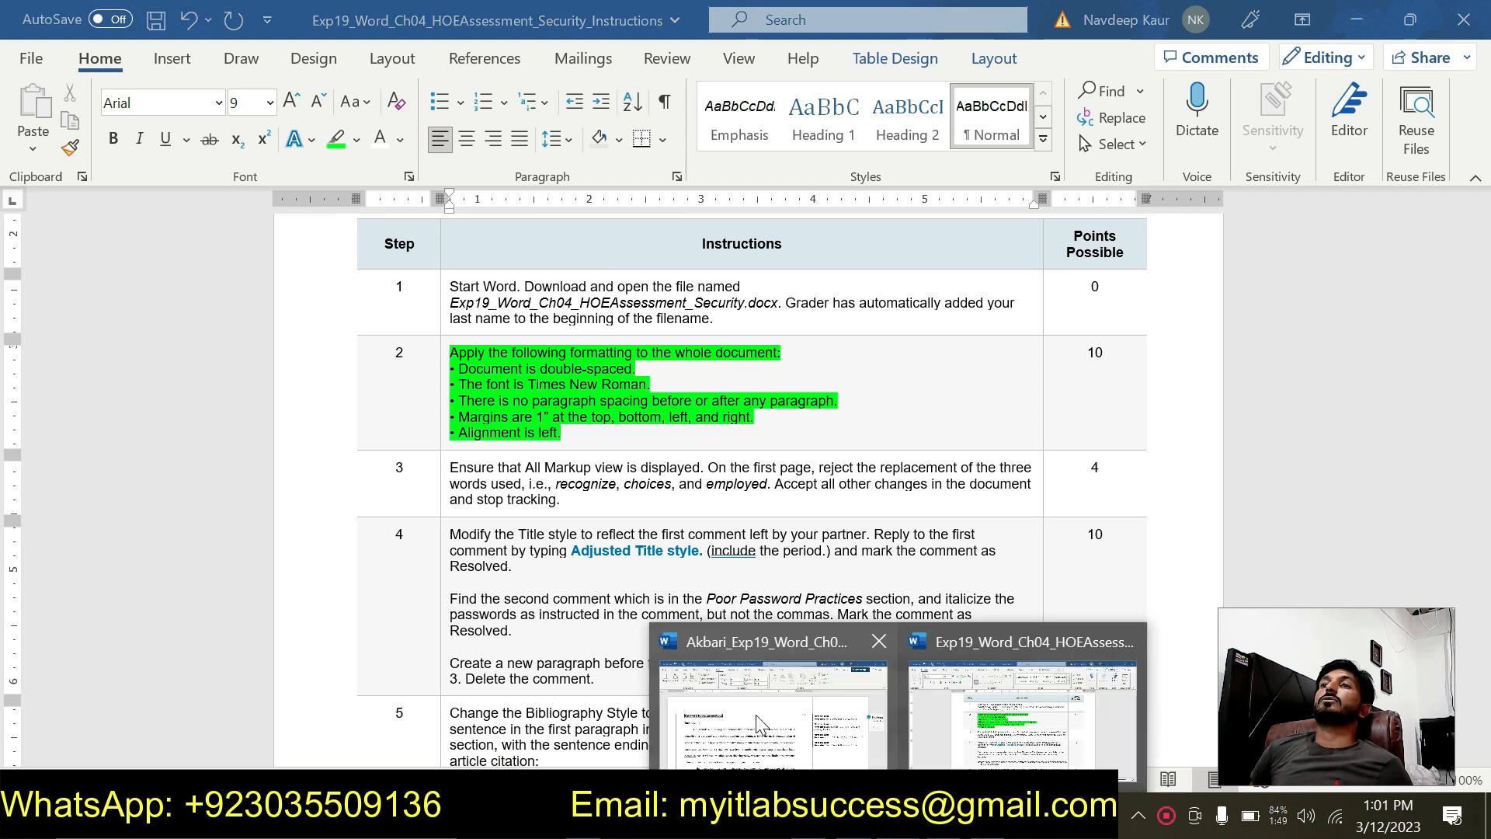
pyautogui.click(761, 708)
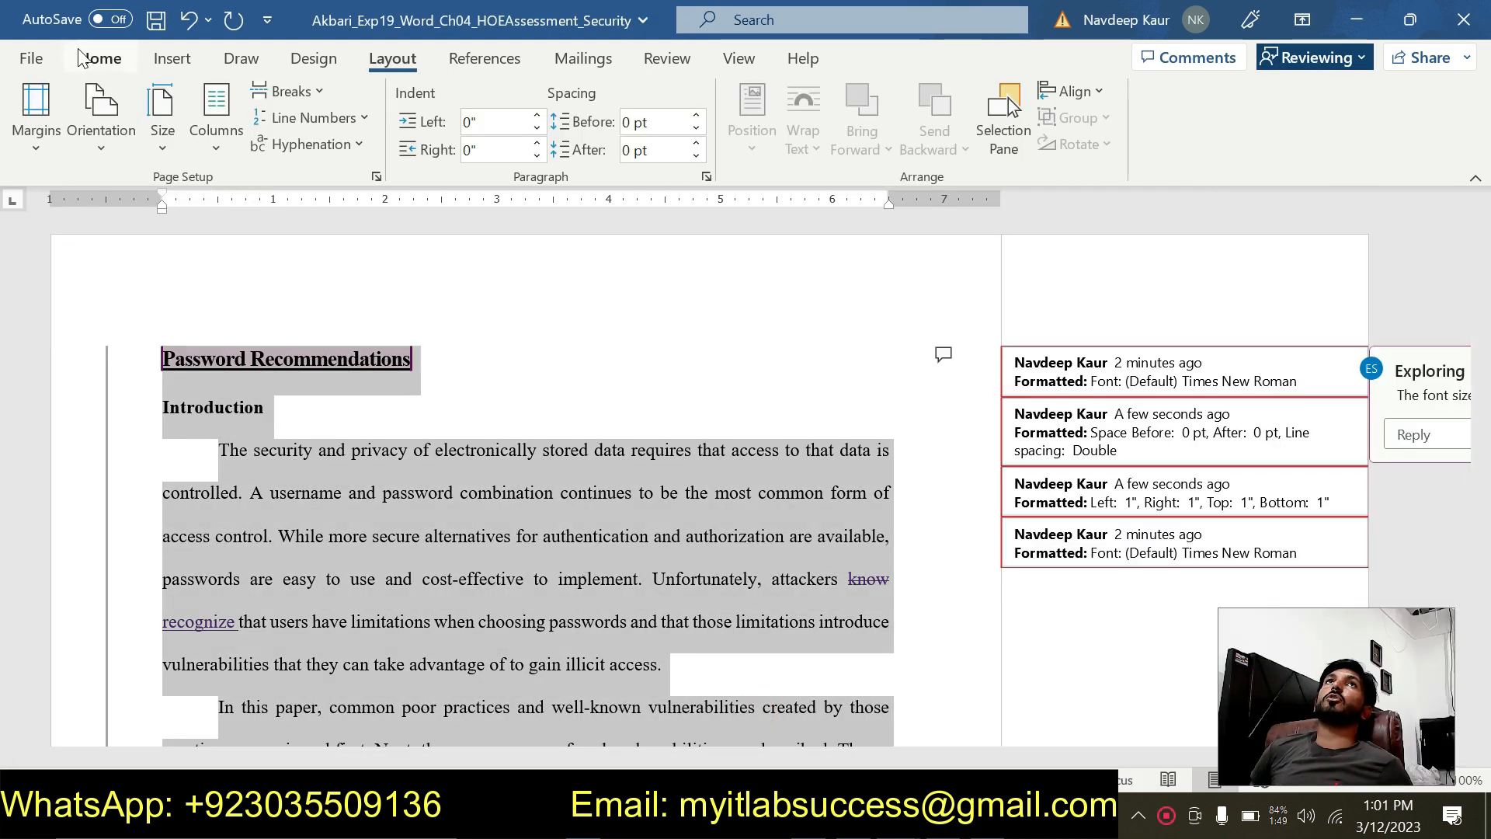
pyautogui.click(99, 59)
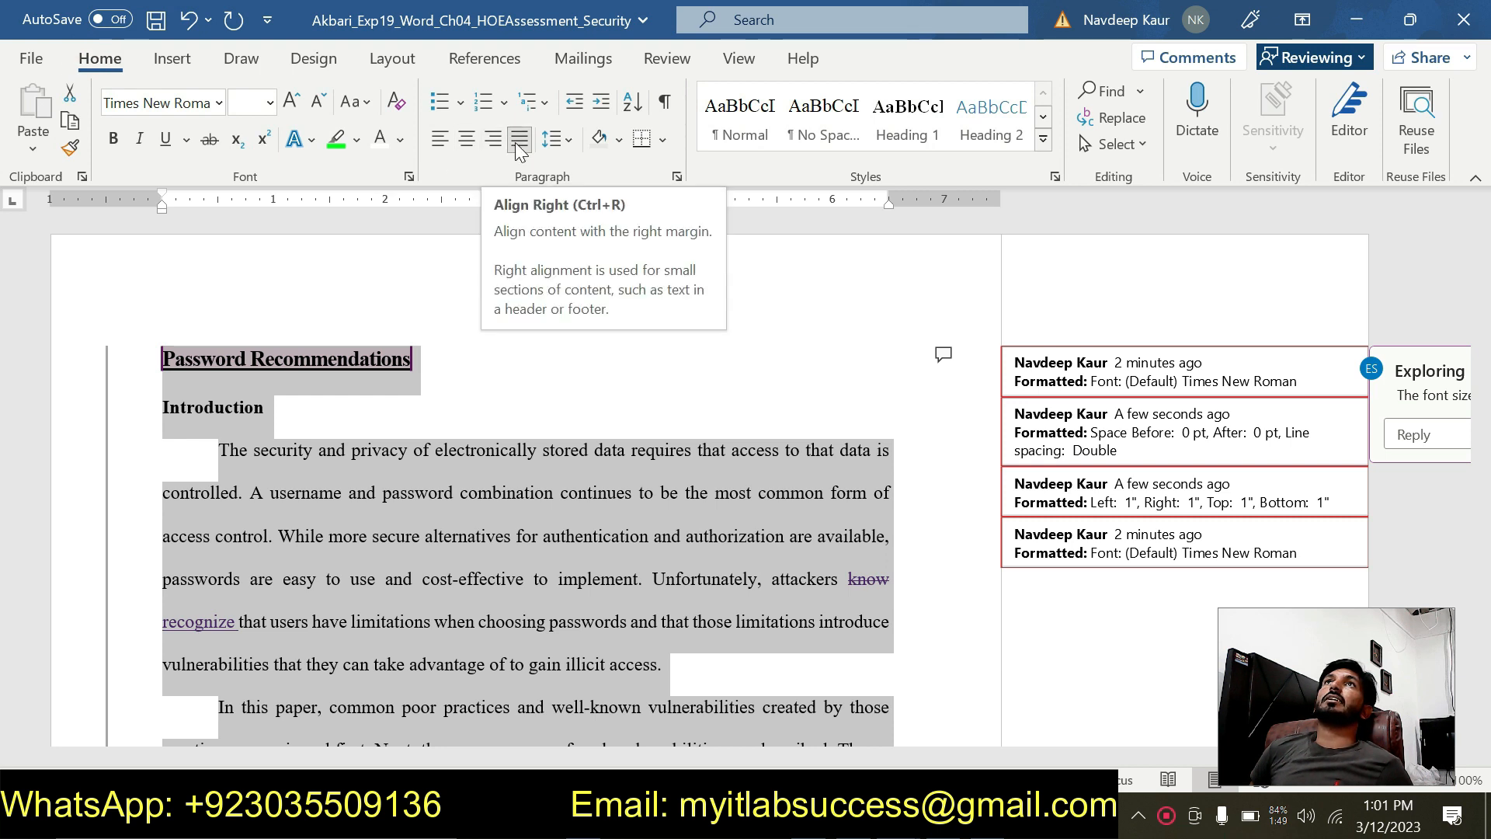
pyautogui.click(440, 148)
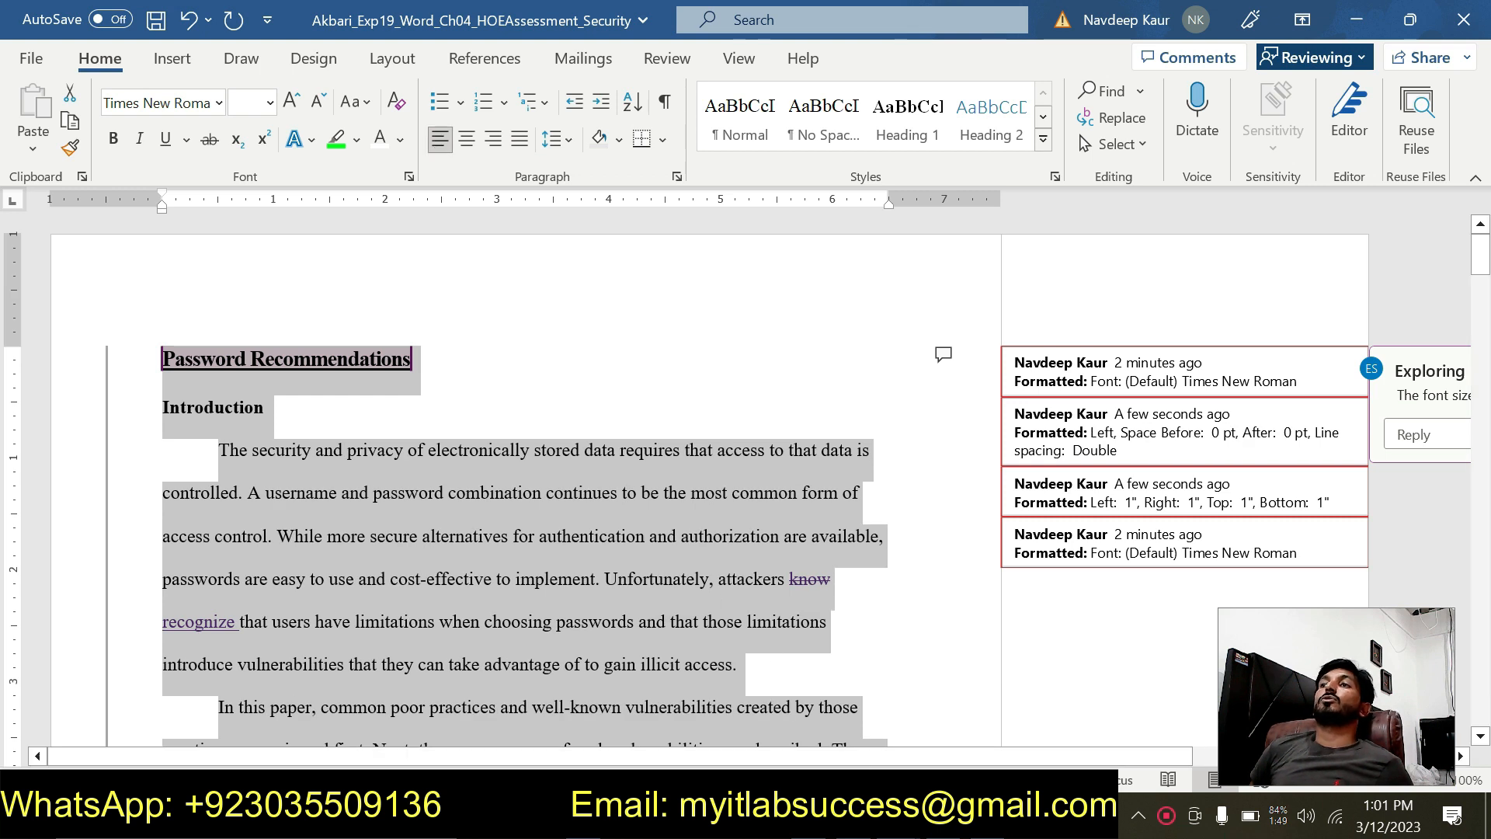
# In the instructions document, remove the highlight from step 2 and highlight all of step 3 in bright green
pyautogui.moveTo(901, 816)
pyautogui.click(979, 778)
pyautogui.moveTo(571, 430); pyautogui.dragTo(449, 351)
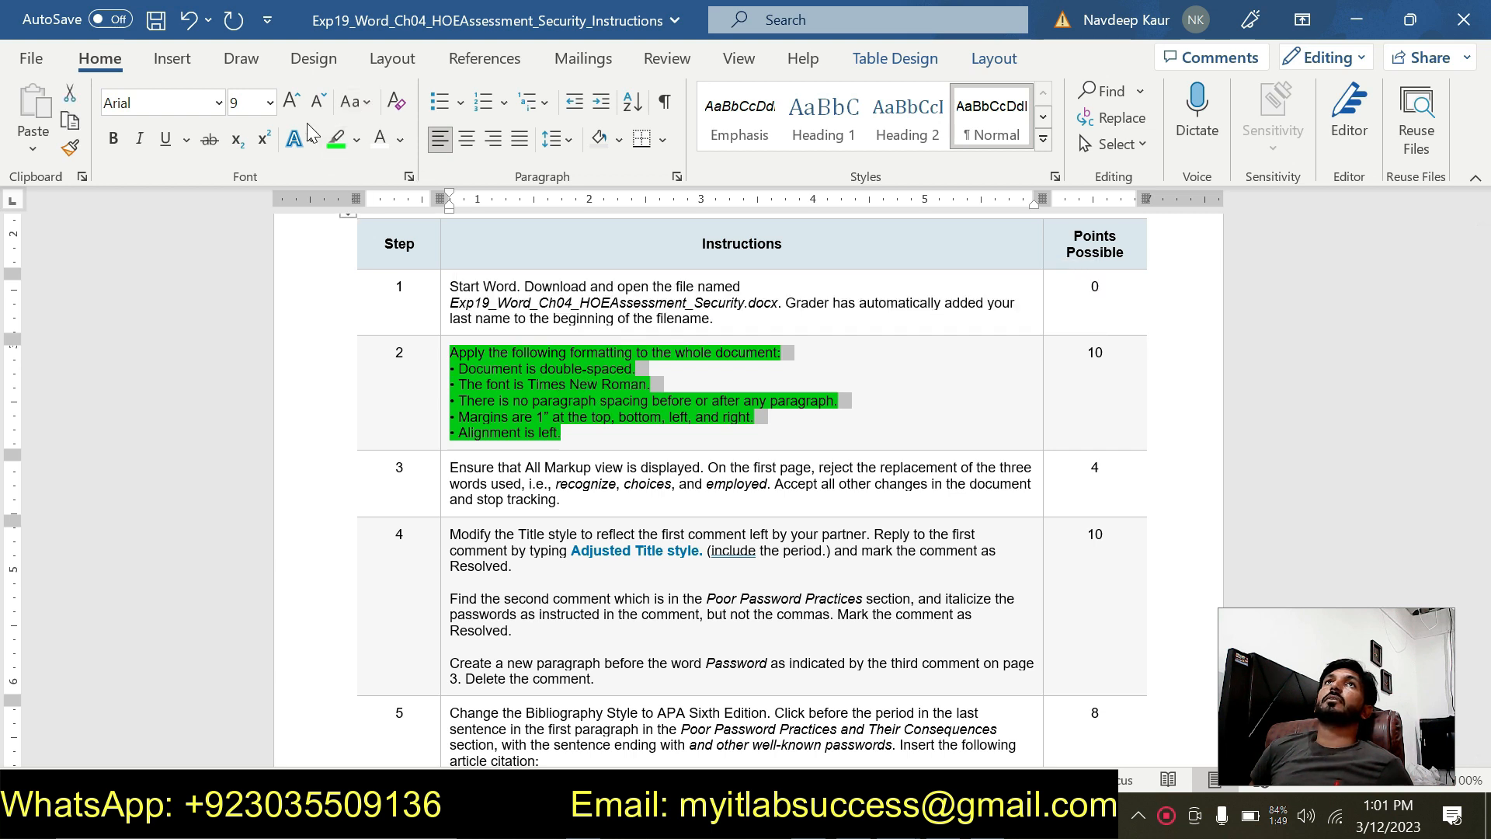
pyautogui.click(337, 146)
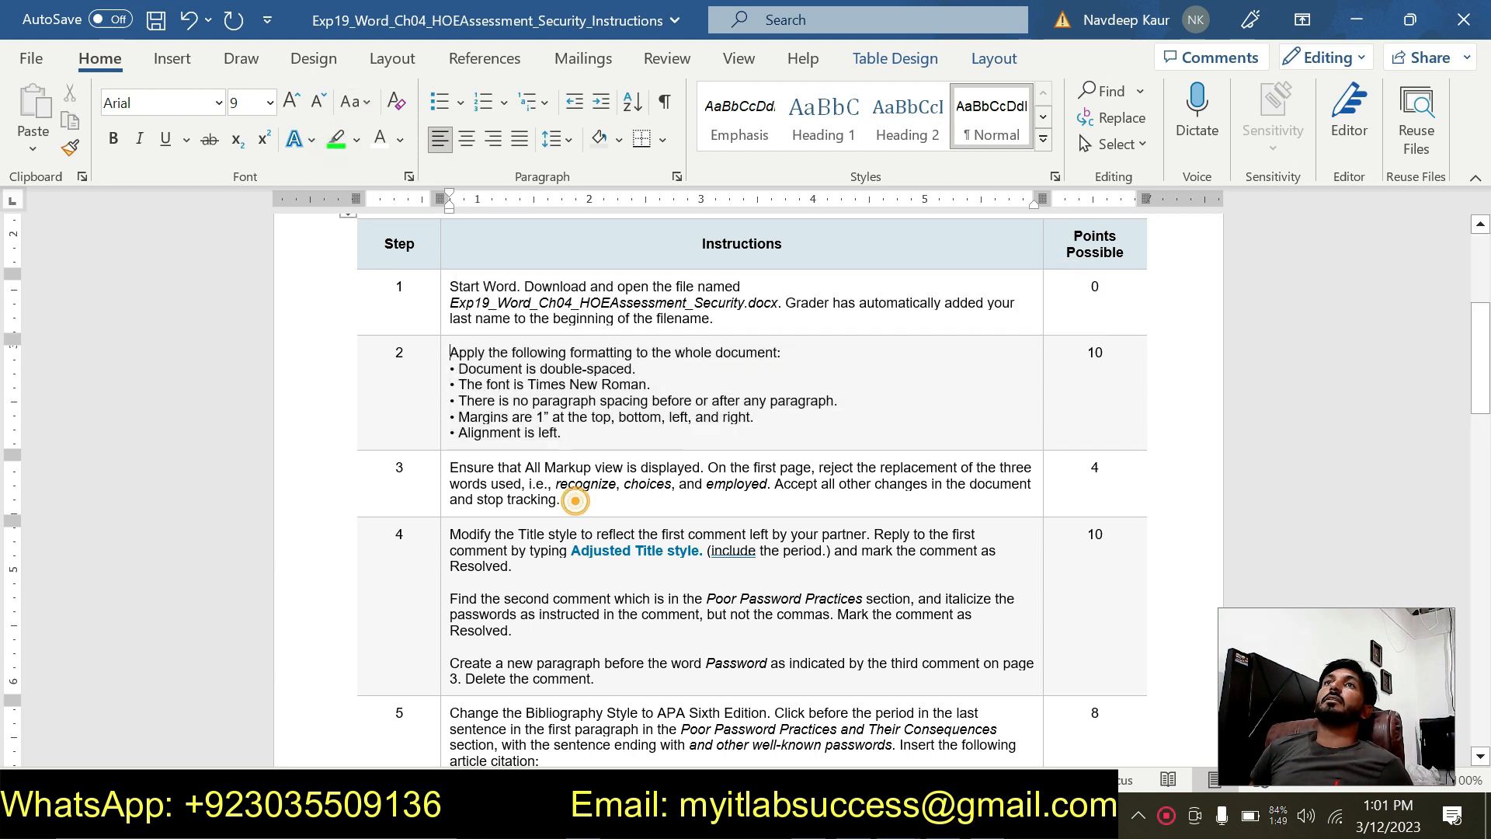
pyautogui.moveTo(561, 500); pyautogui.dragTo(451, 467)
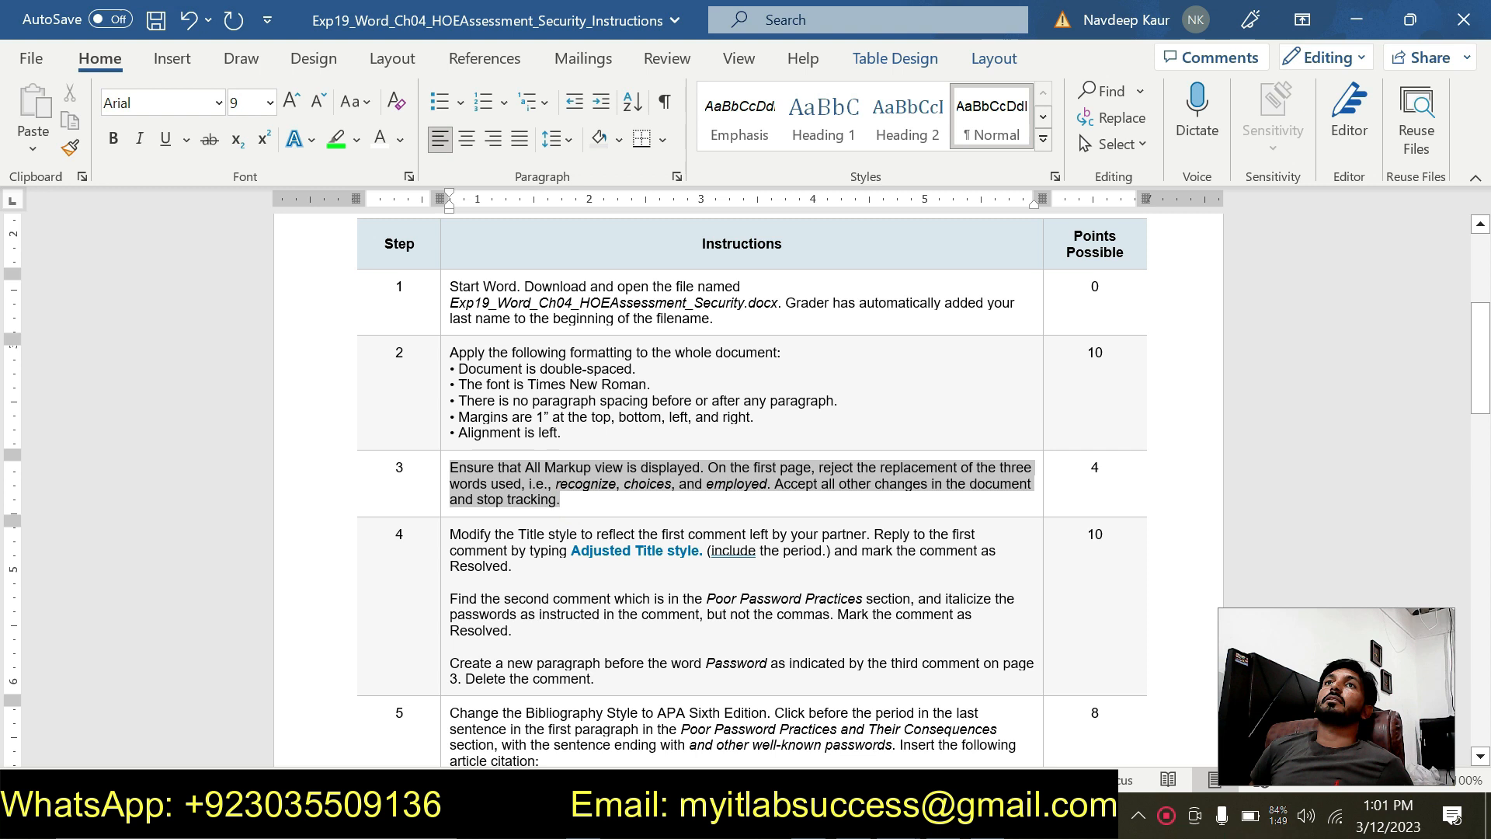
pyautogui.click(335, 139)
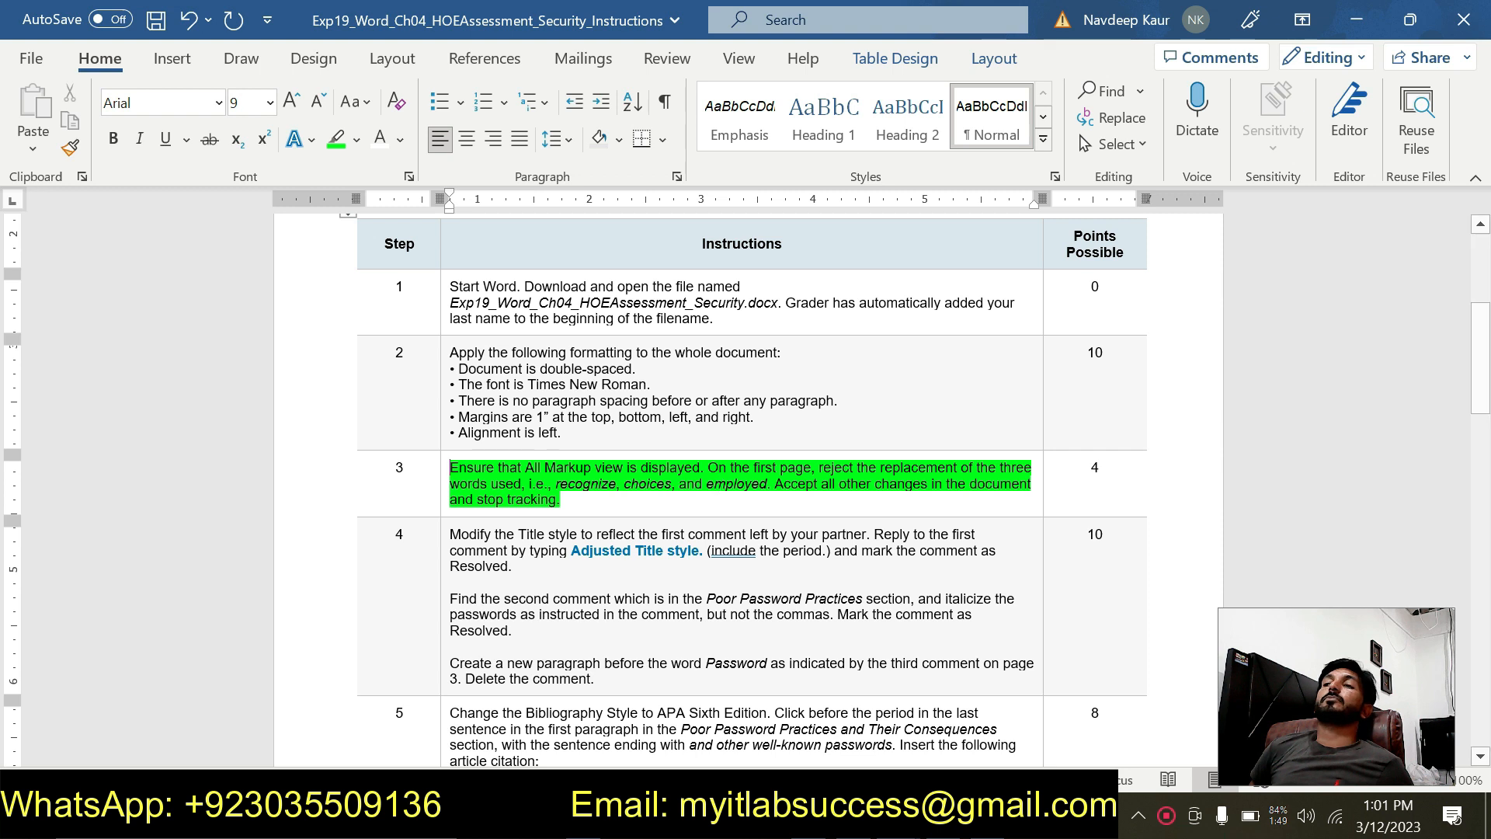
# Return to the security report and make sure its tracked changes are displayed in All Markup view
pyautogui.click(897, 816)
pyautogui.click(777, 715)
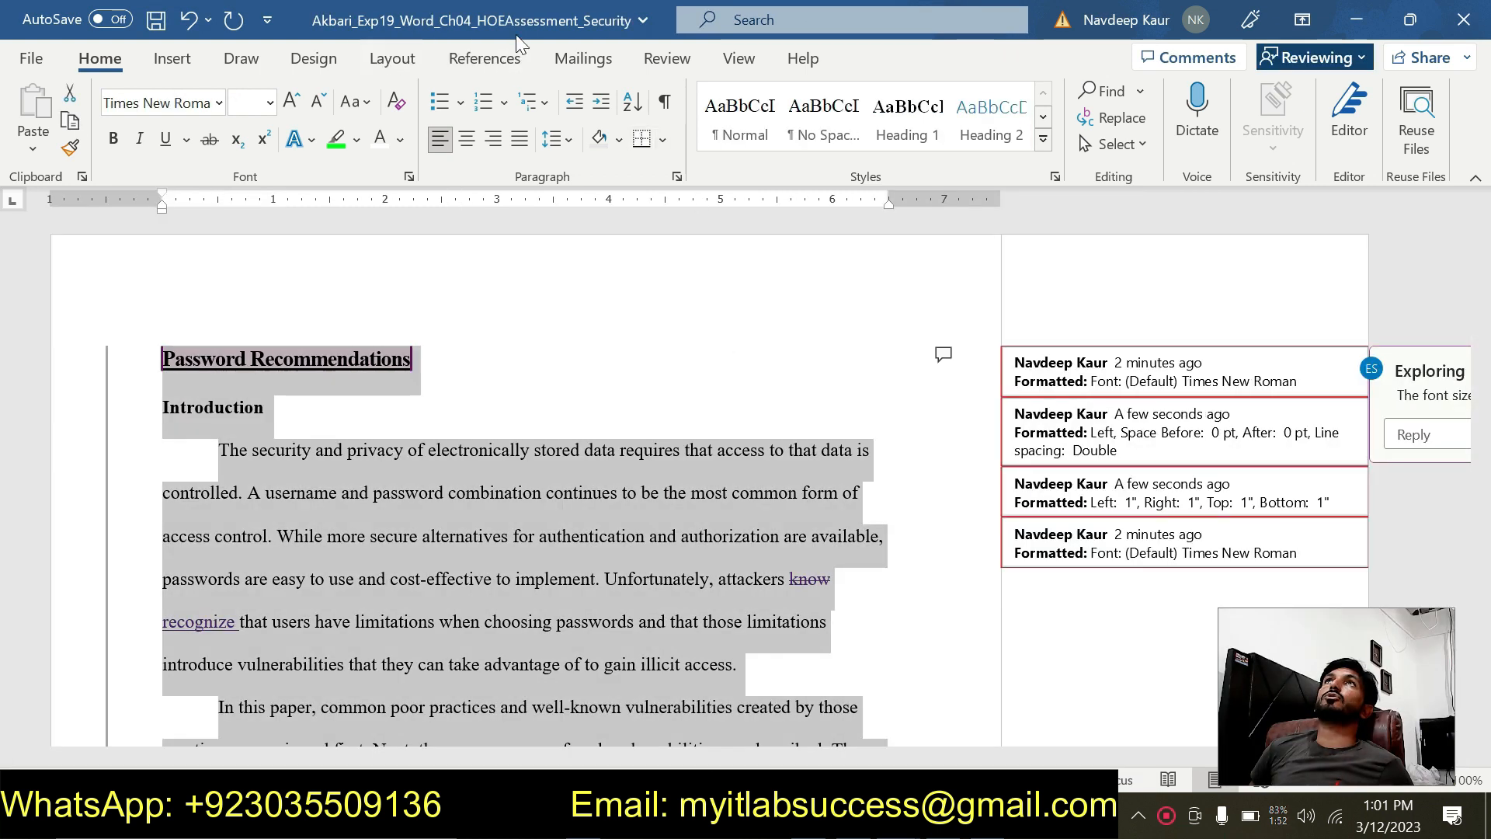
pyautogui.click(745, 62)
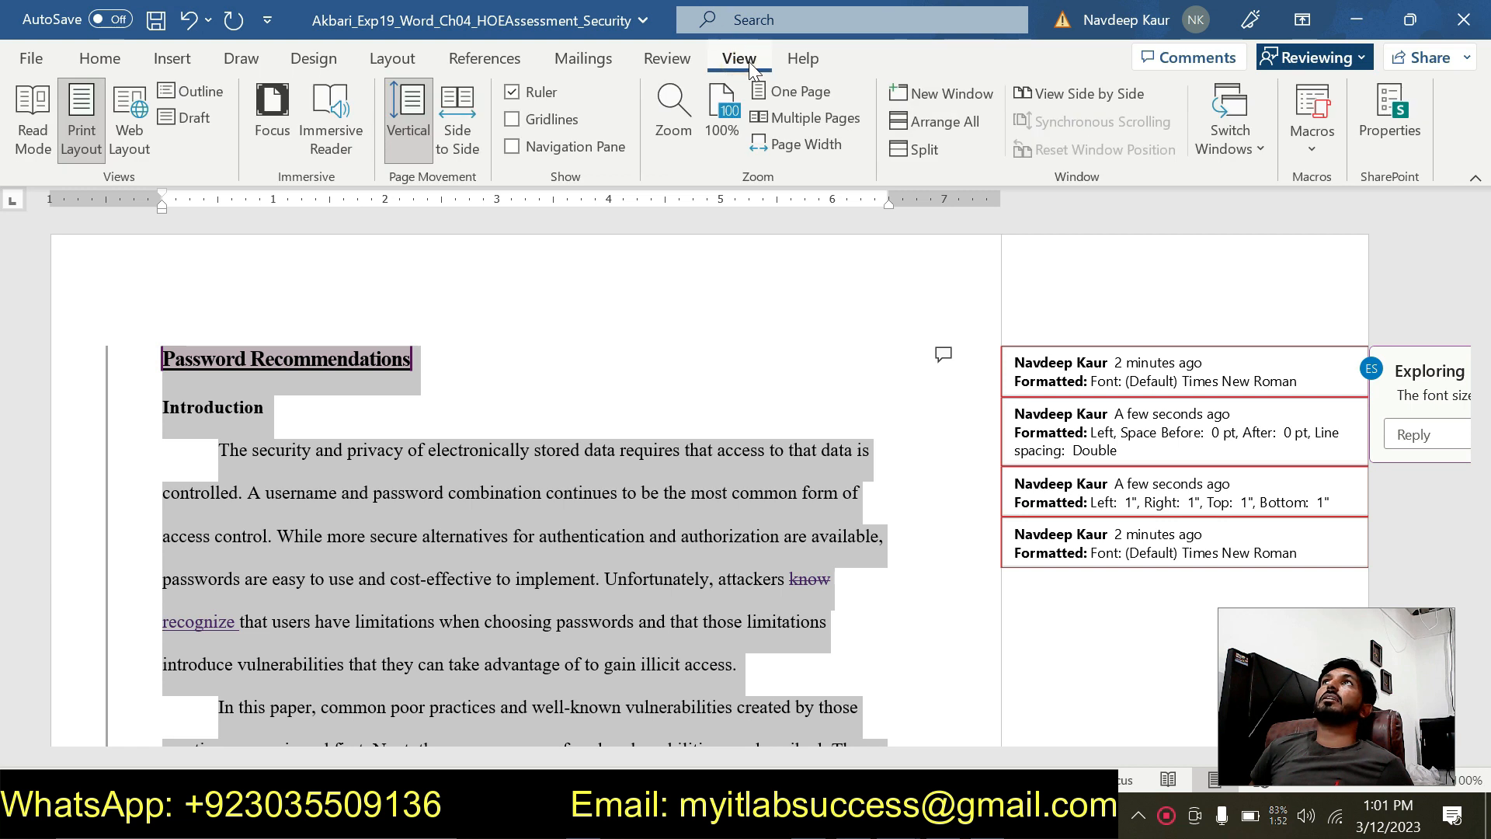
pyautogui.click(660, 61)
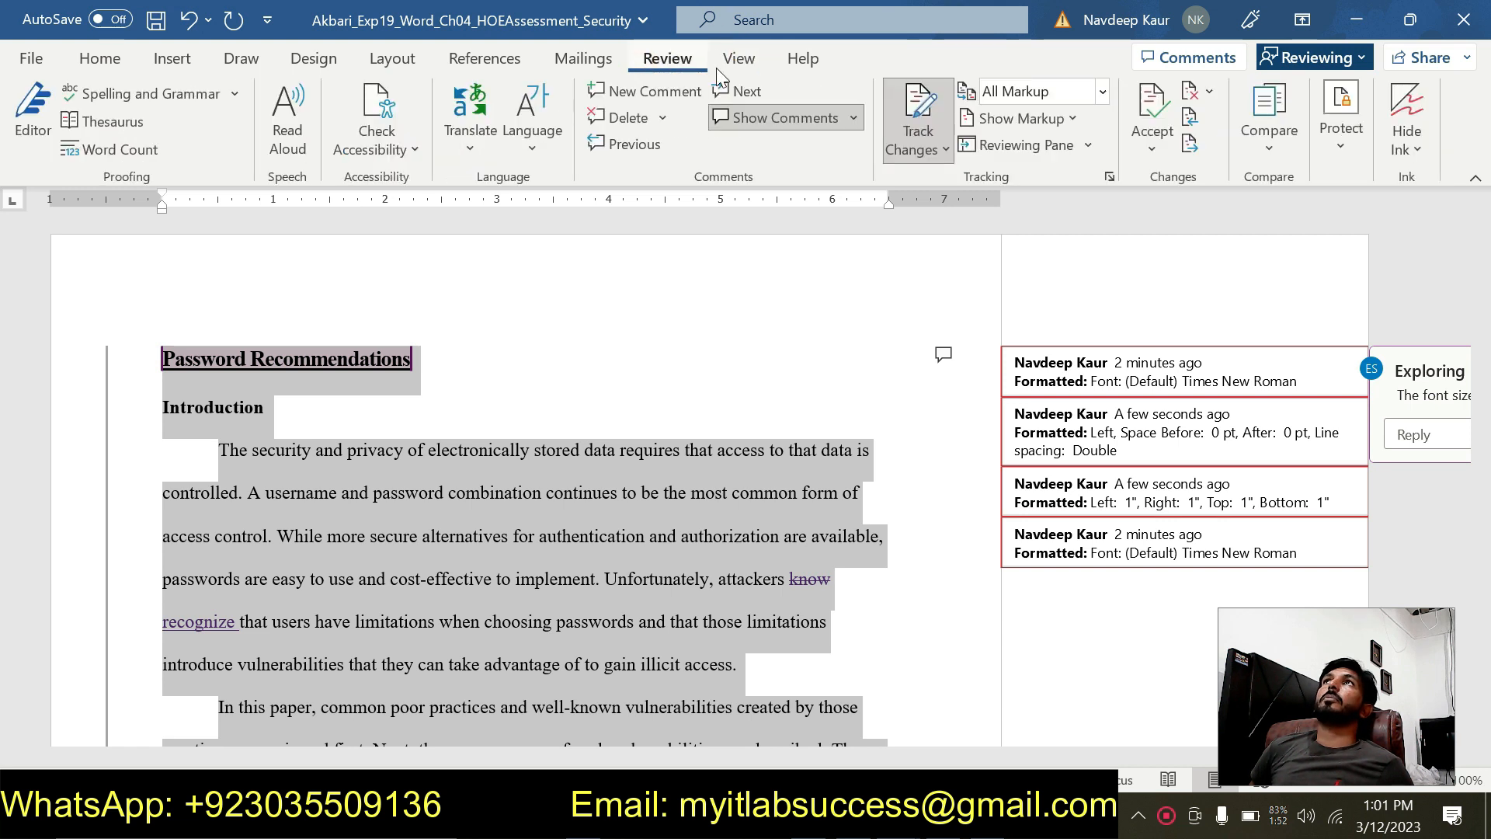
pyautogui.click(1101, 92)
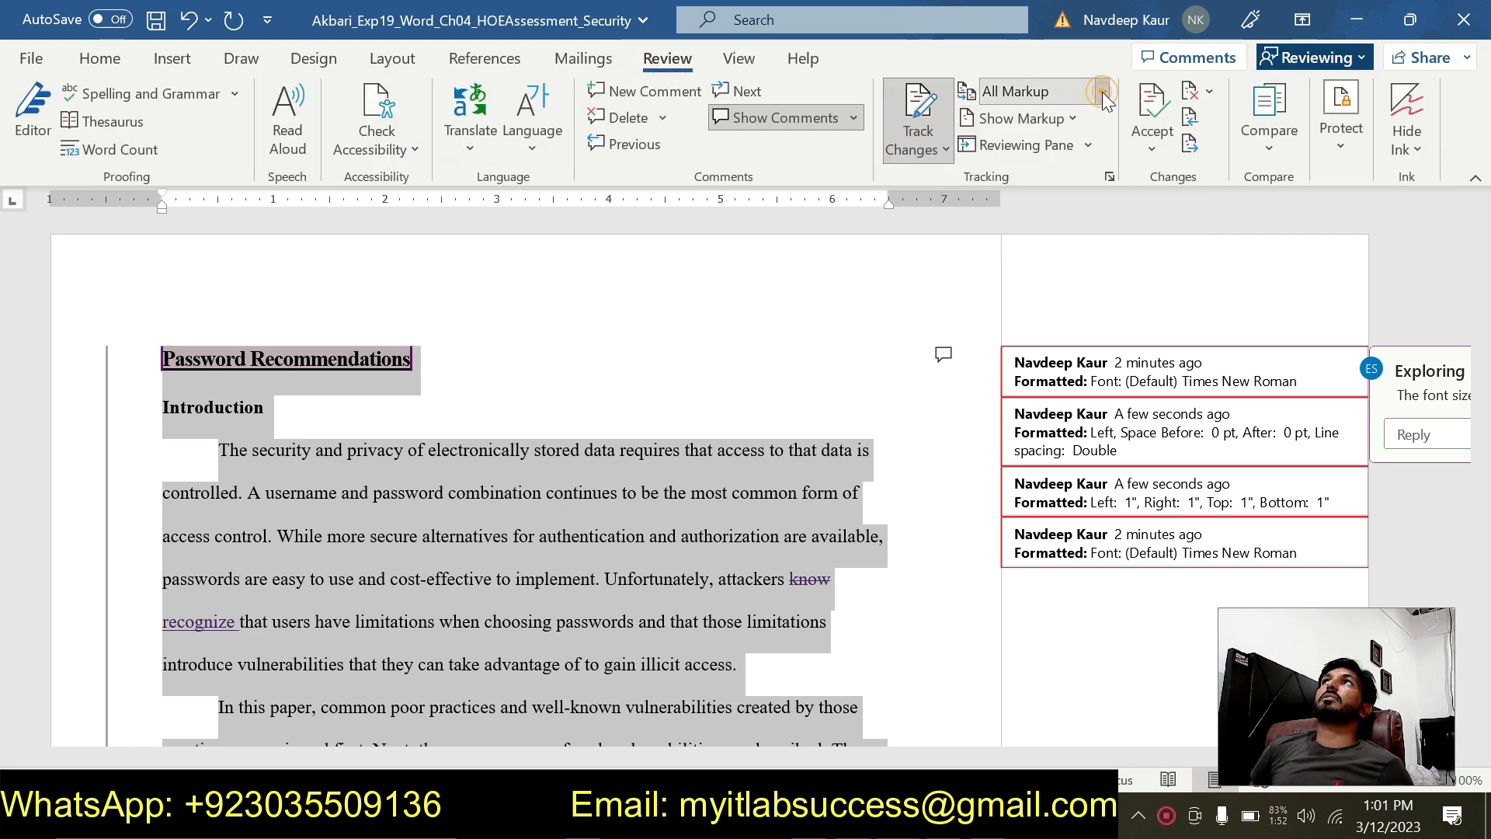
pyautogui.click(1033, 144)
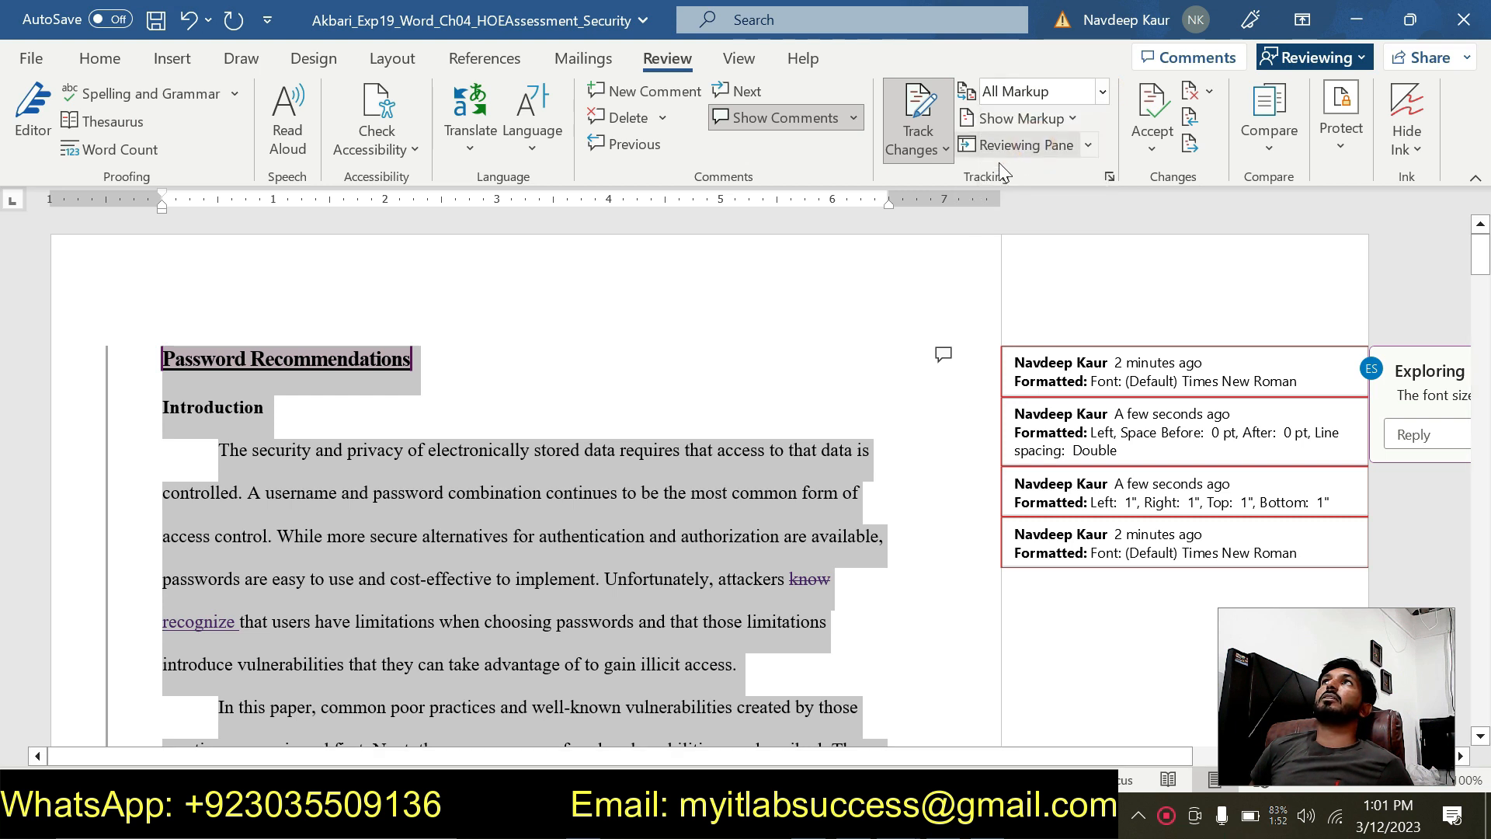
# Reread instruction step 3, and reject the tracked insertion of "recognize" in the report's Introduction
pyautogui.click(898, 816)
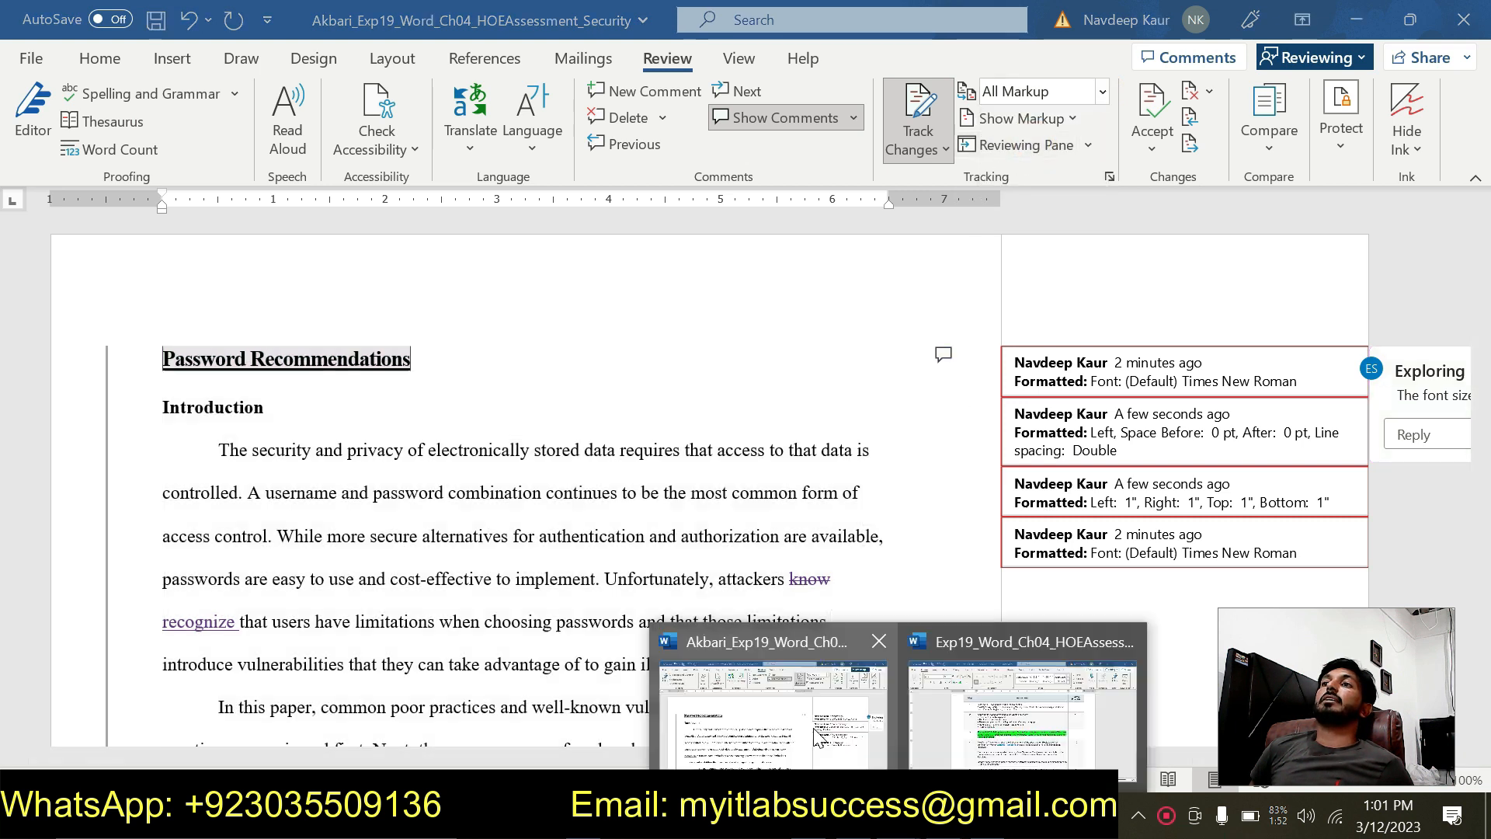
pyautogui.click(1060, 713)
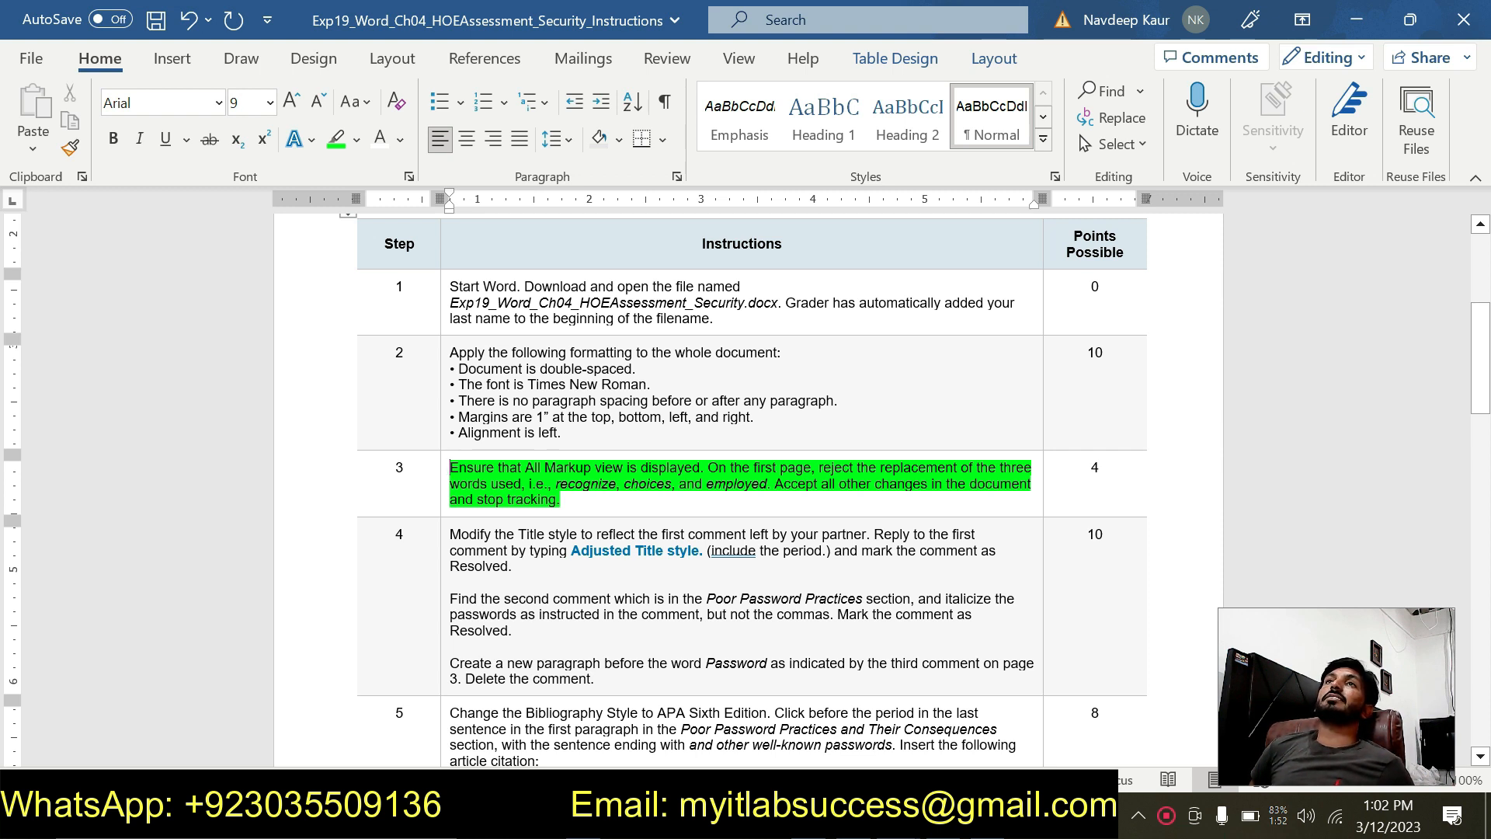
pyautogui.moveTo(560, 488); pyautogui.dragTo(564, 495)
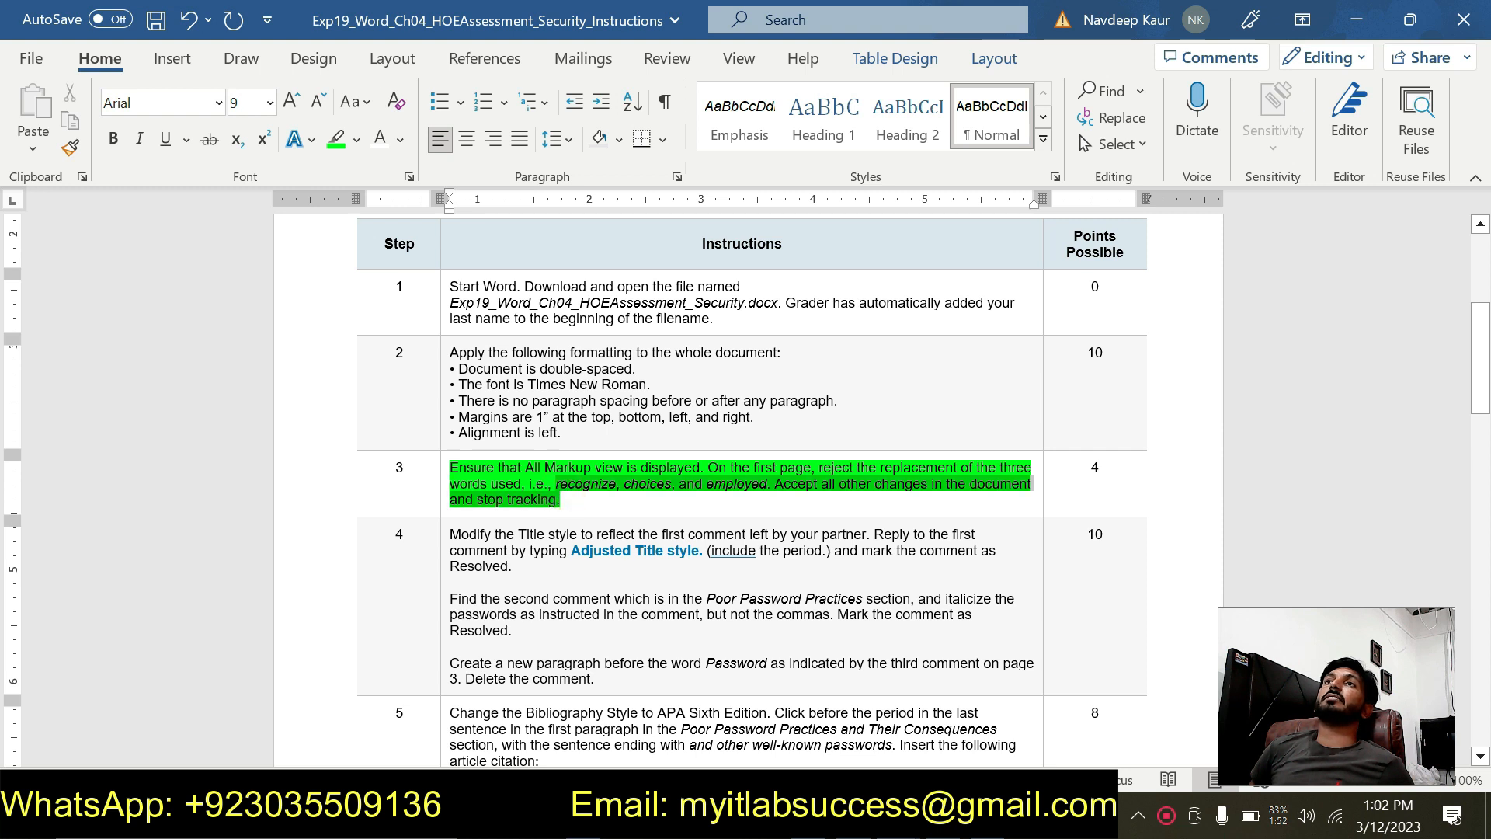
pyautogui.click(666, 512)
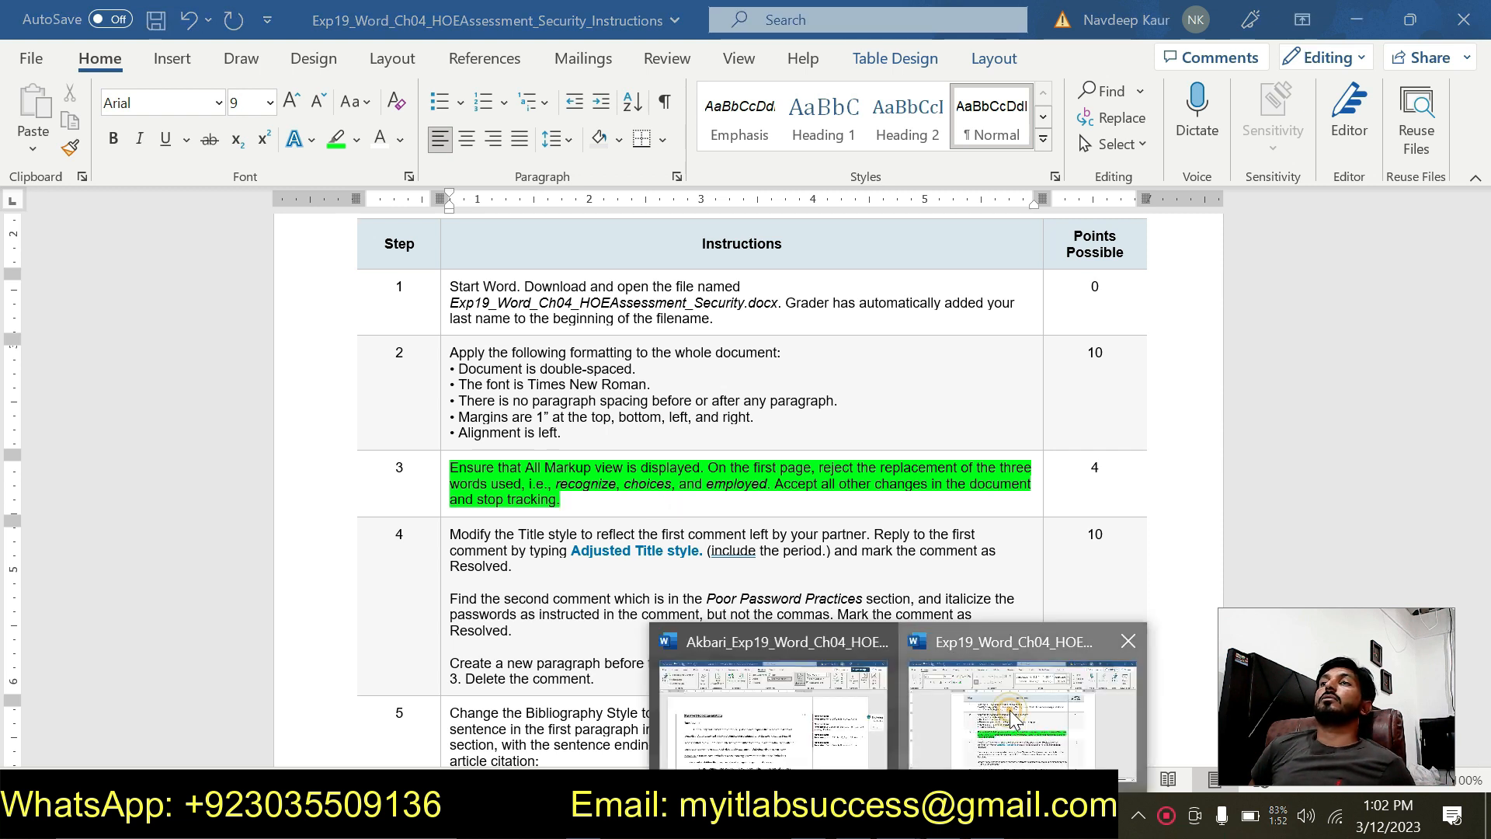
pyautogui.click(848, 726)
pyautogui.scroll(-1, 532, 537)
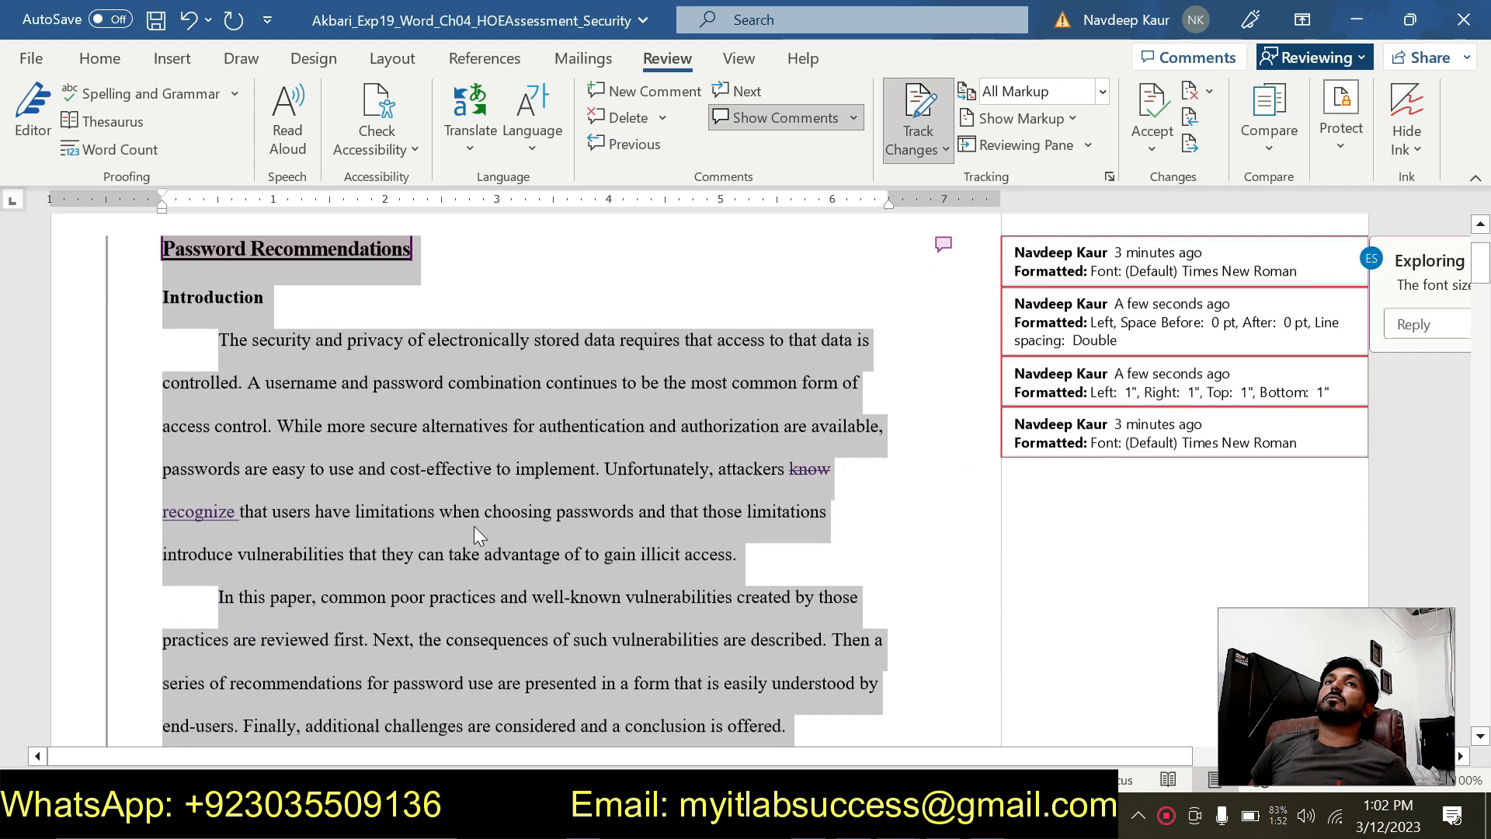
pyautogui.click(474, 525)
pyautogui.click(203, 510)
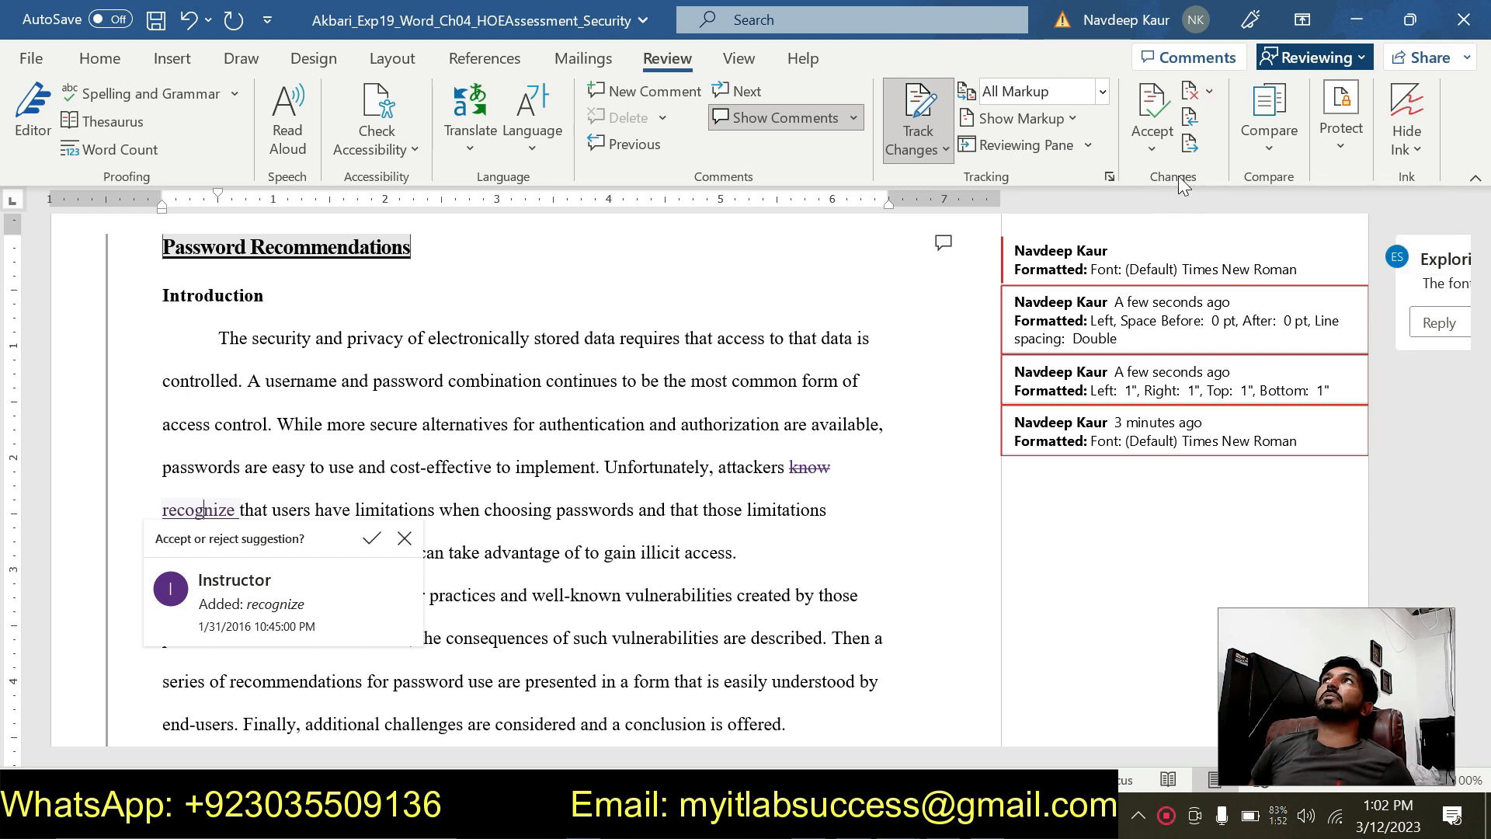
pyautogui.click(1209, 91)
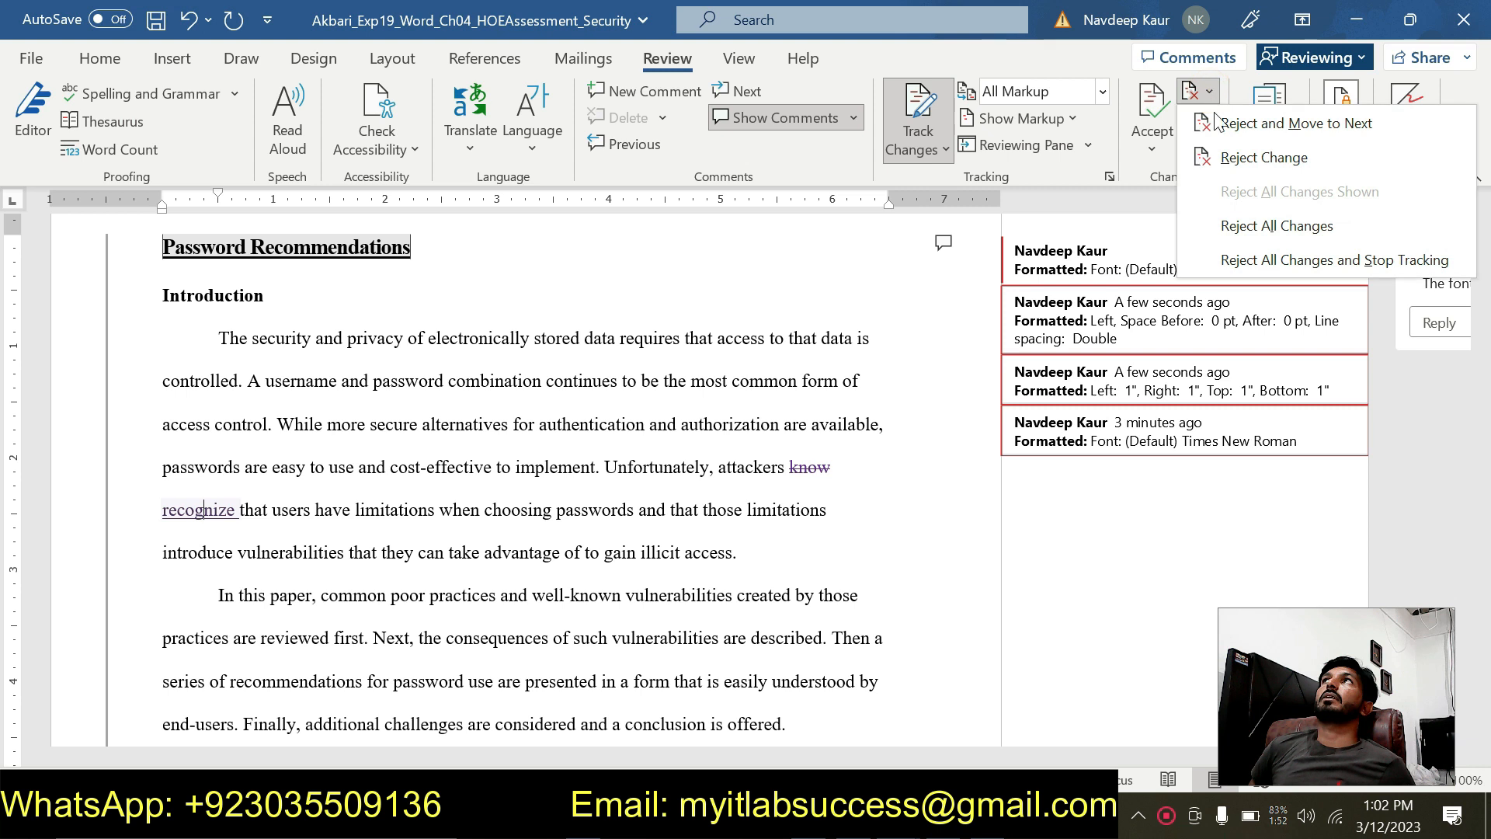
pyautogui.click(1239, 157)
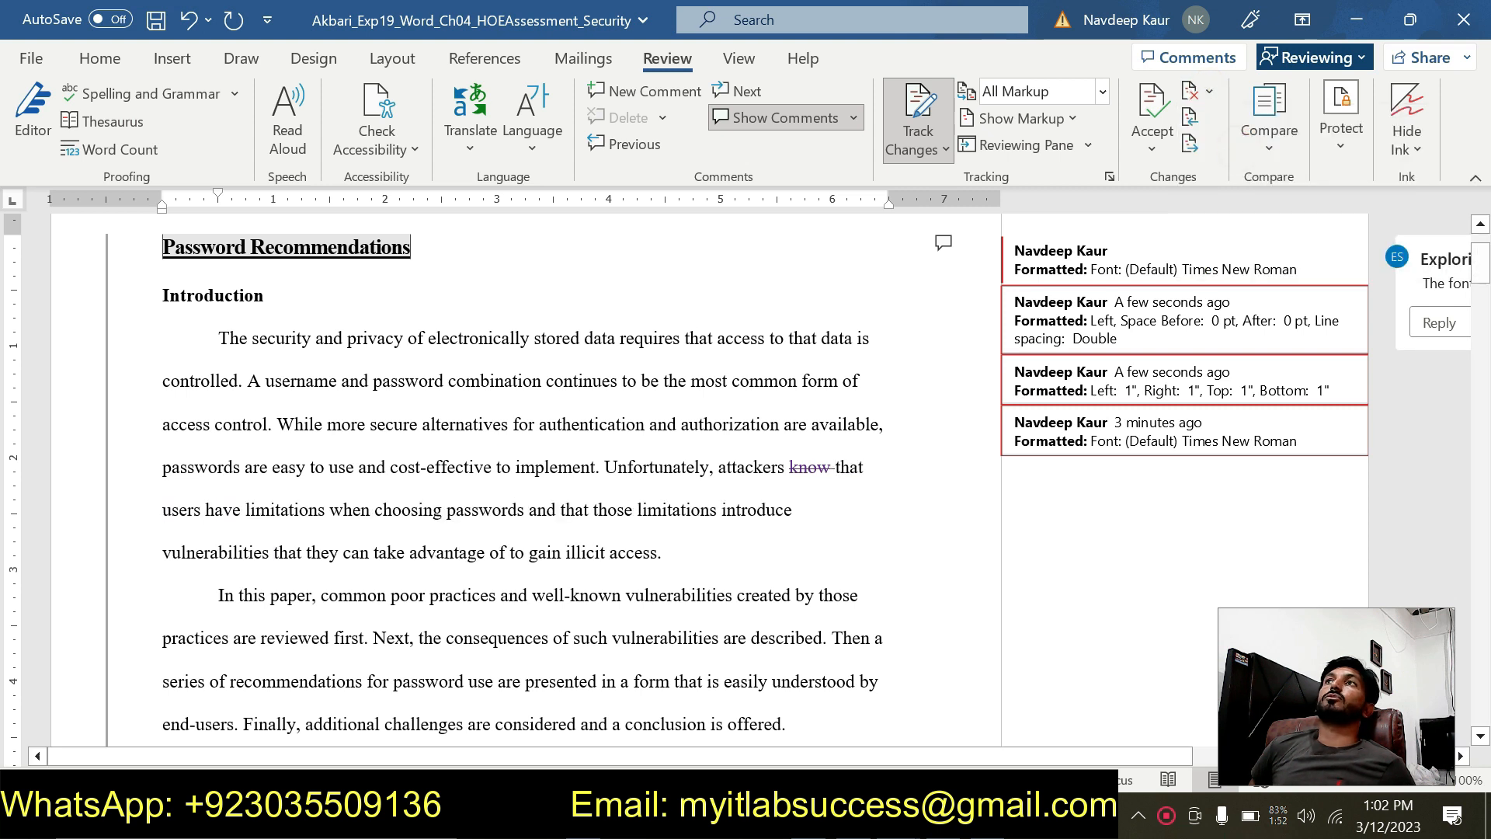
# Reject the tracked insertion of "choices" in the first paragraph of the Poor Password Practices and Their Consequences section
pyautogui.scroll(-3, 524, 480)
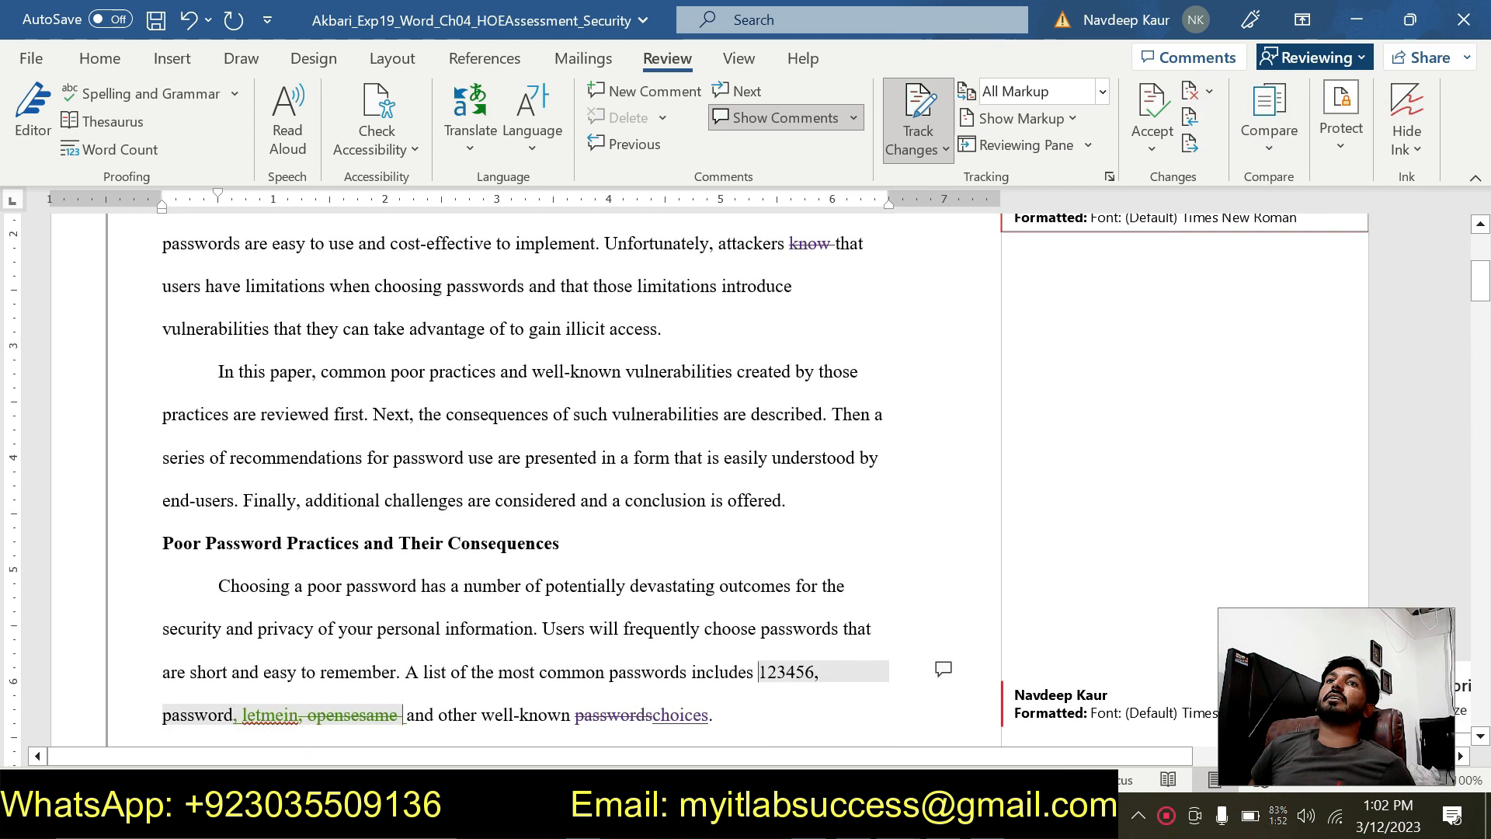
pyautogui.scroll(-2, 525, 480)
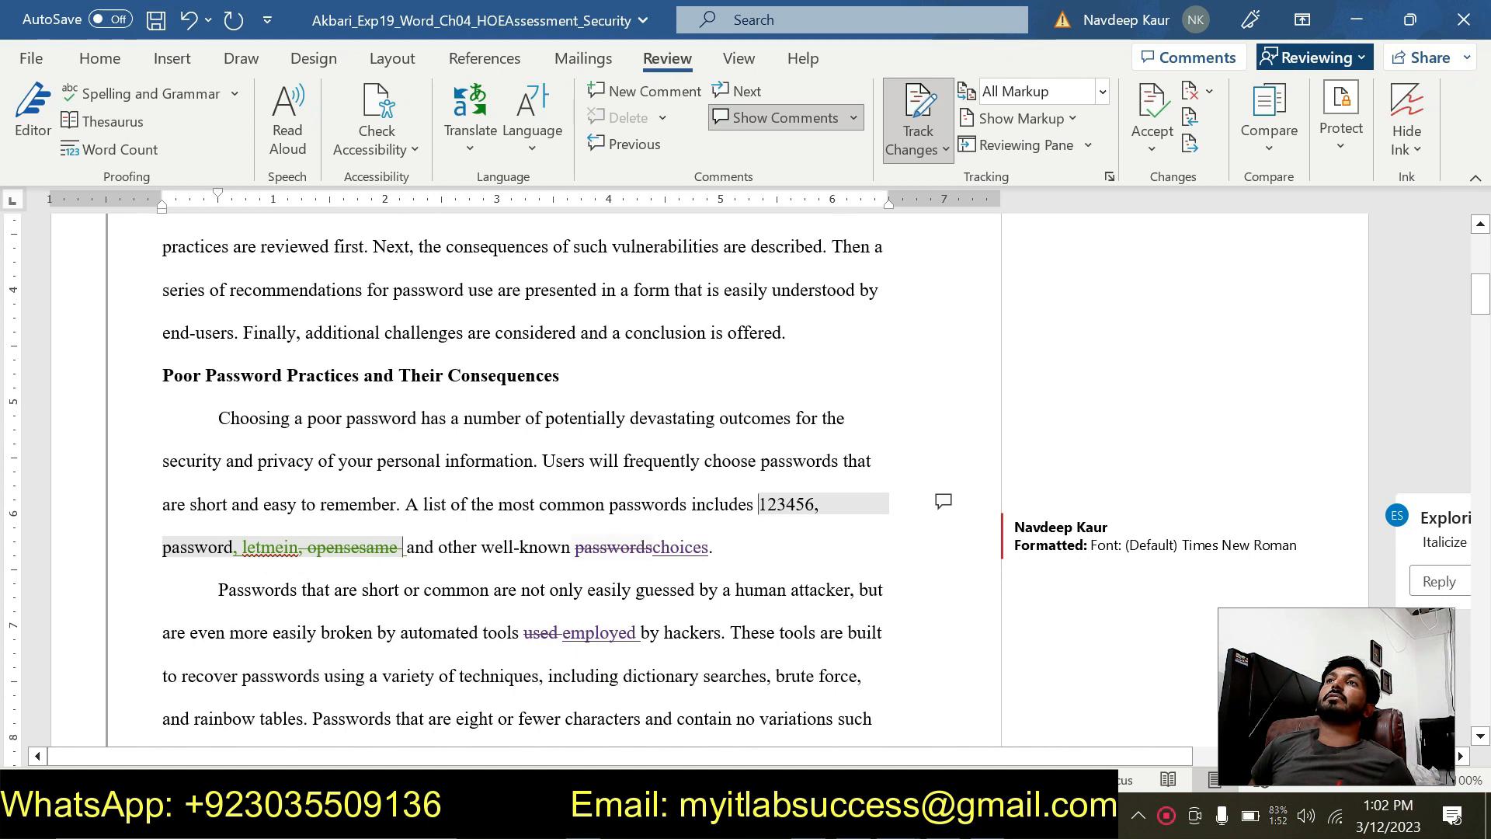
pyautogui.click(680, 546)
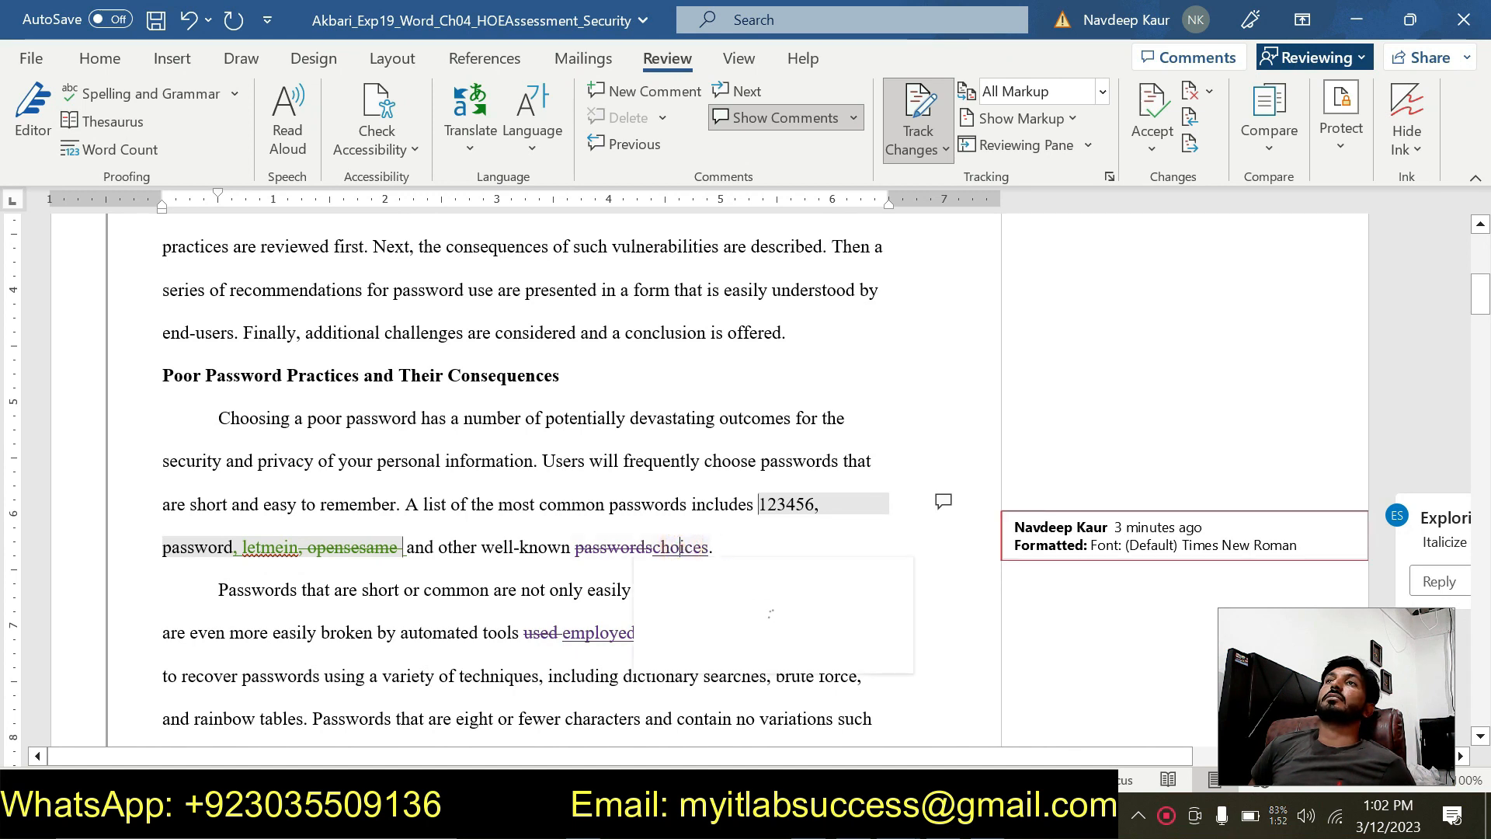
pyautogui.click(1209, 93)
pyautogui.click(1216, 146)
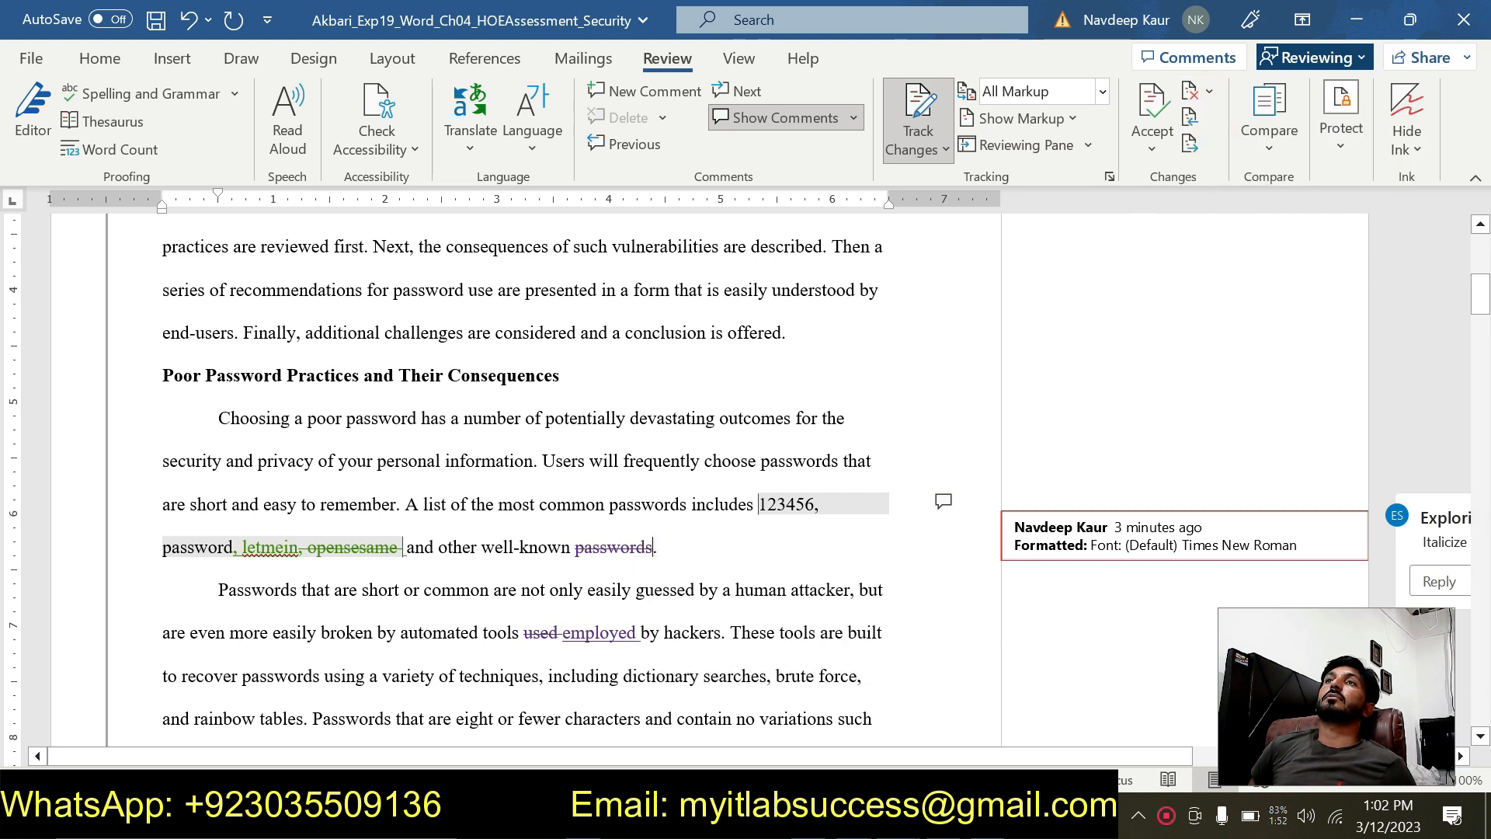
# Reject the tracked insertion of "employed" in the paragraph about short or common passwords
pyautogui.scroll(-3, 602, 466)
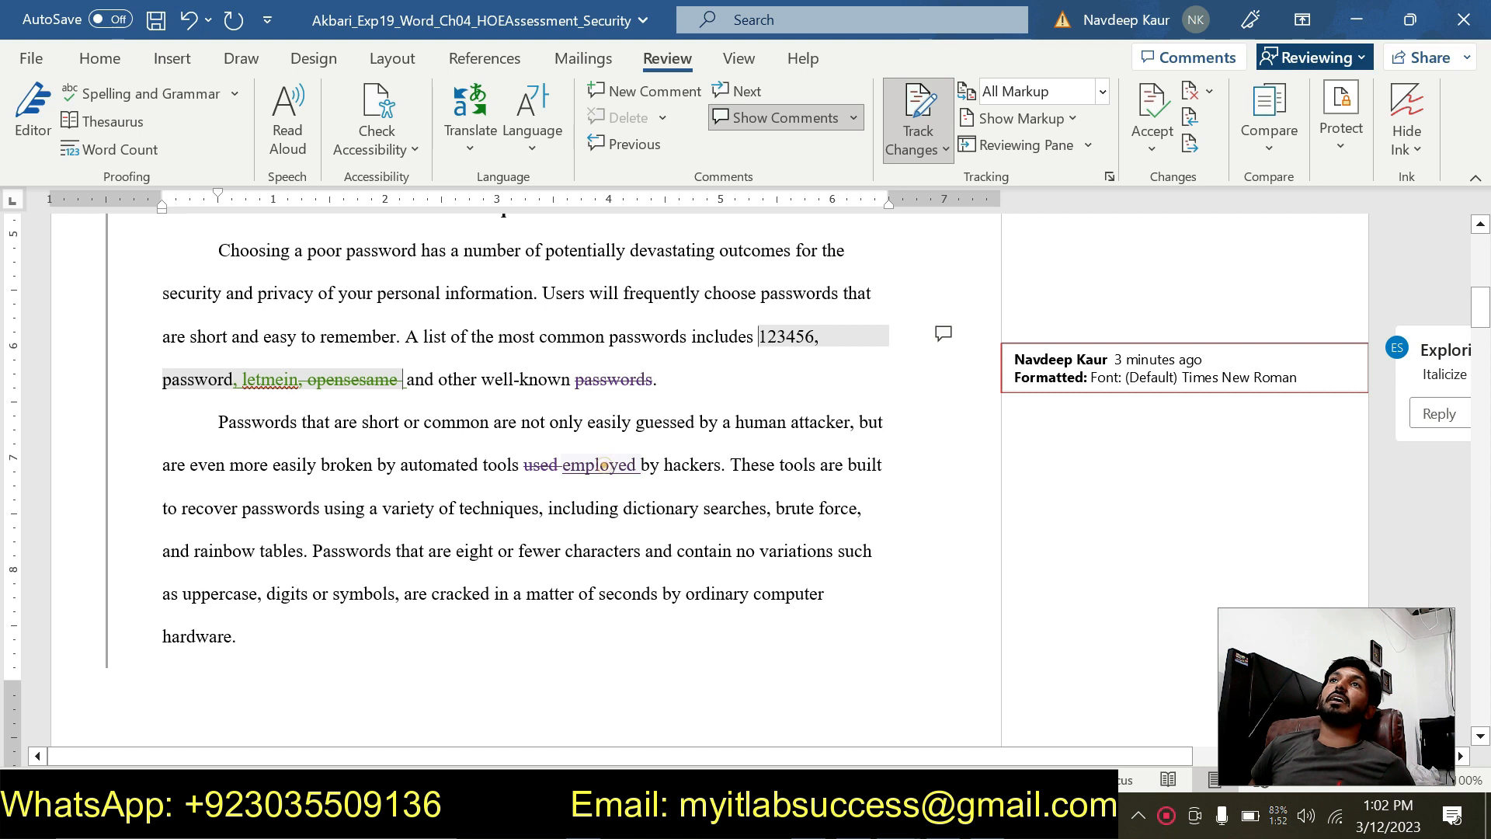
pyautogui.click(599, 465)
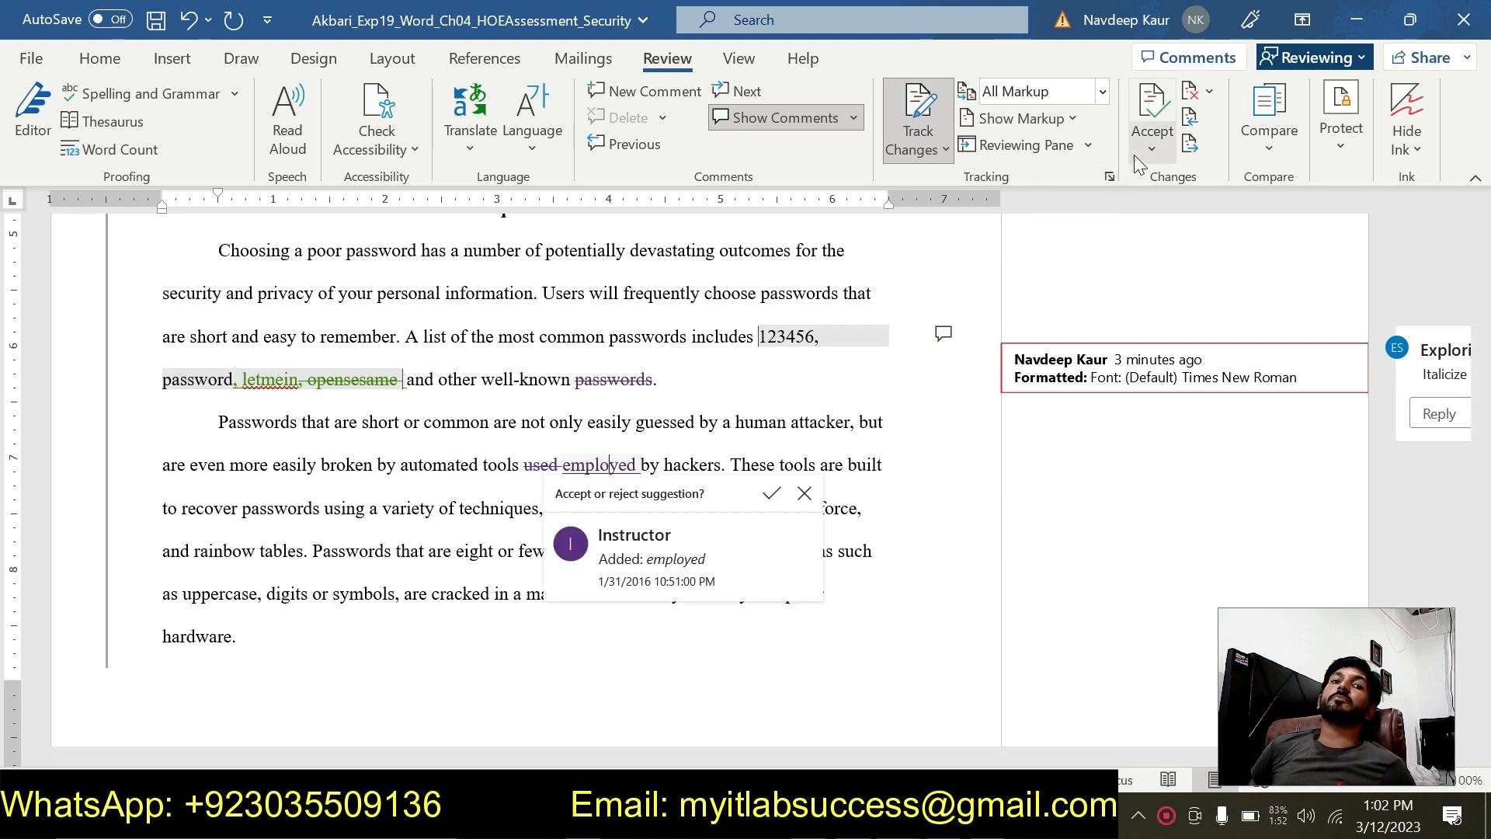
pyautogui.click(1209, 92)
pyautogui.click(1219, 154)
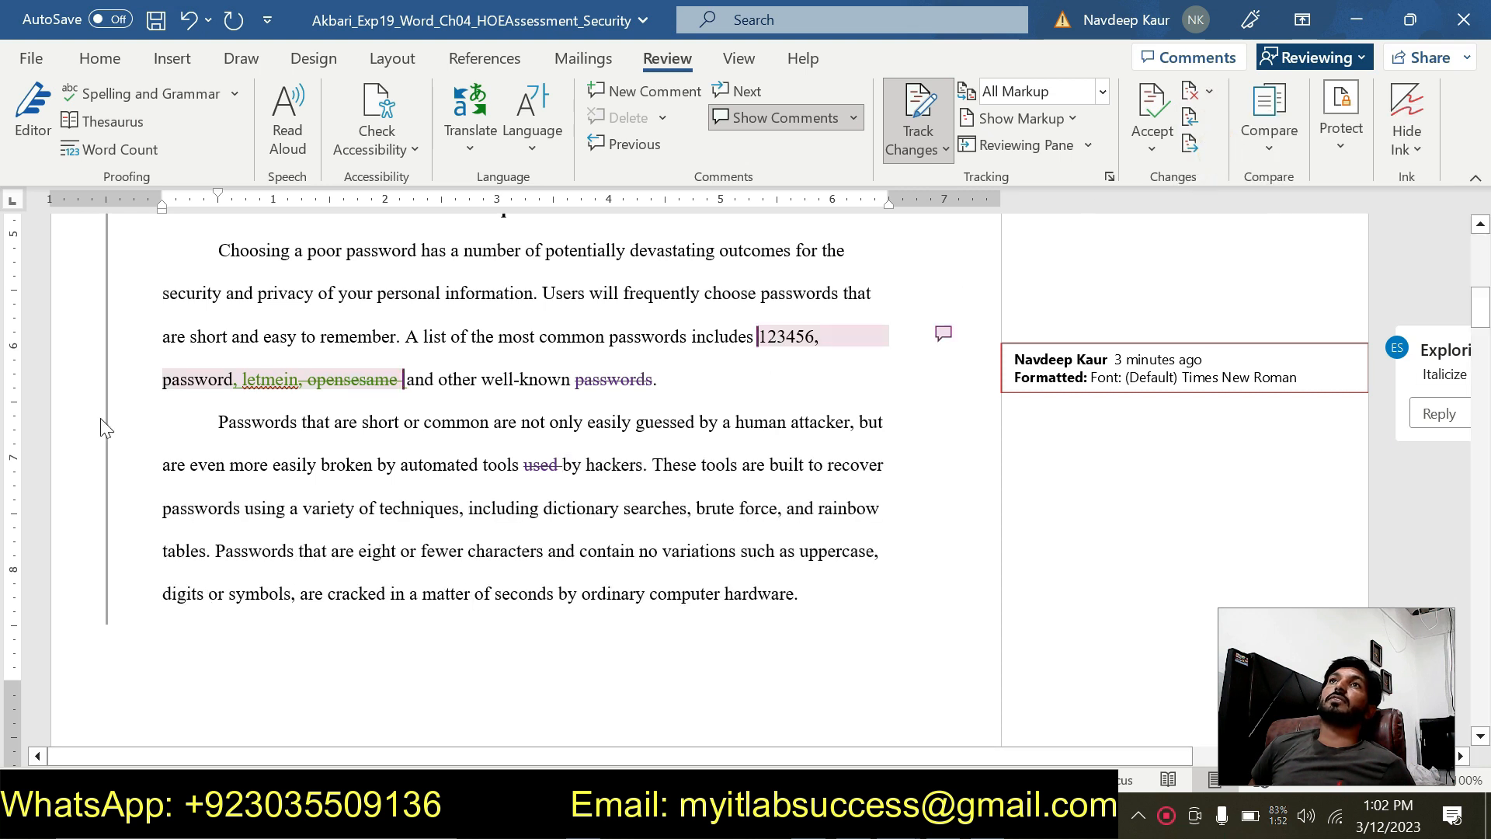
# Accept all remaining tracked changes in the report and stop tracking
pyautogui.scroll(-4, 525, 480)
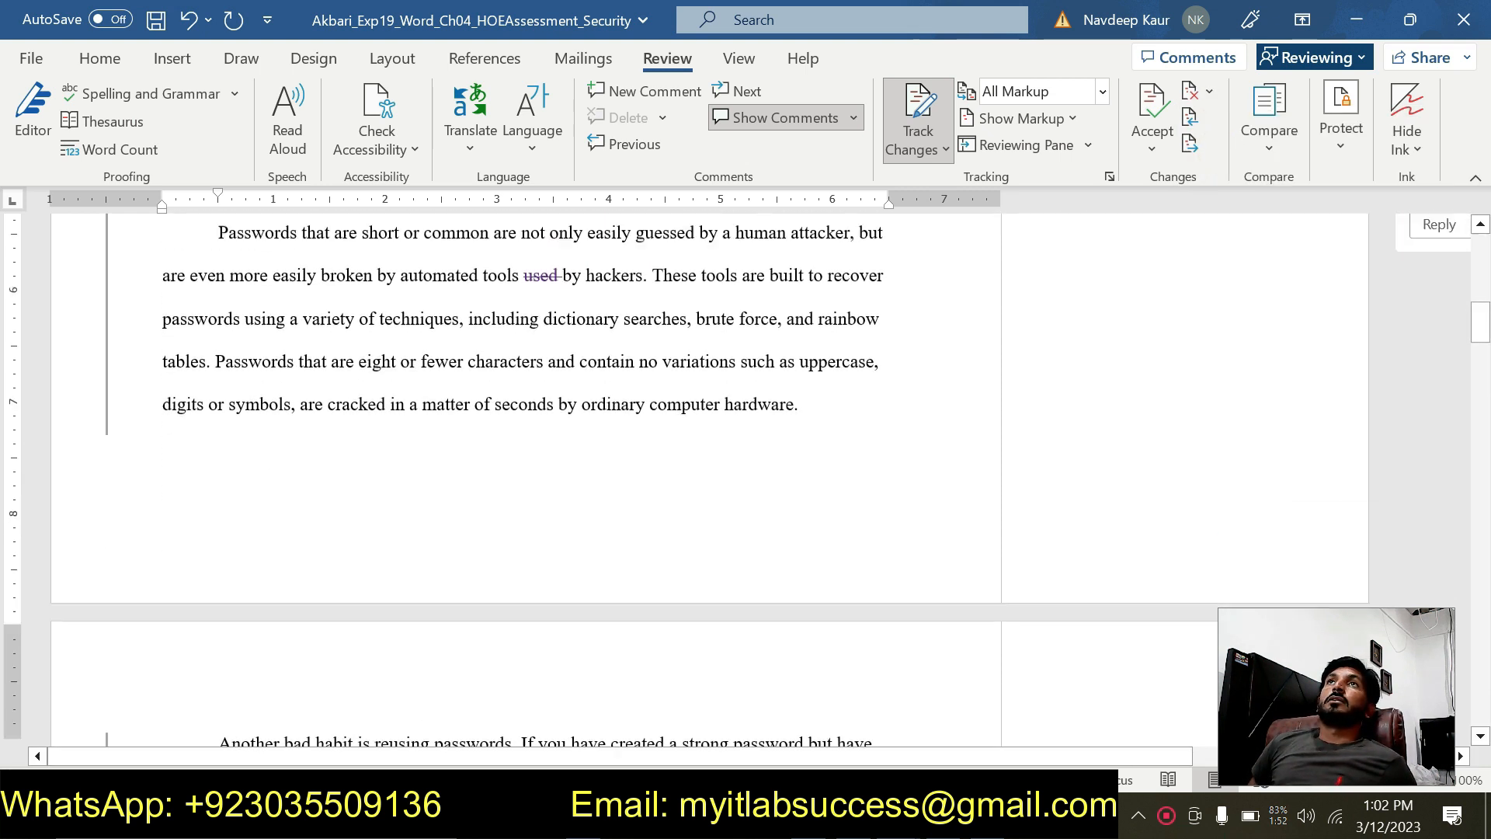
pyautogui.scroll(4, 525, 480)
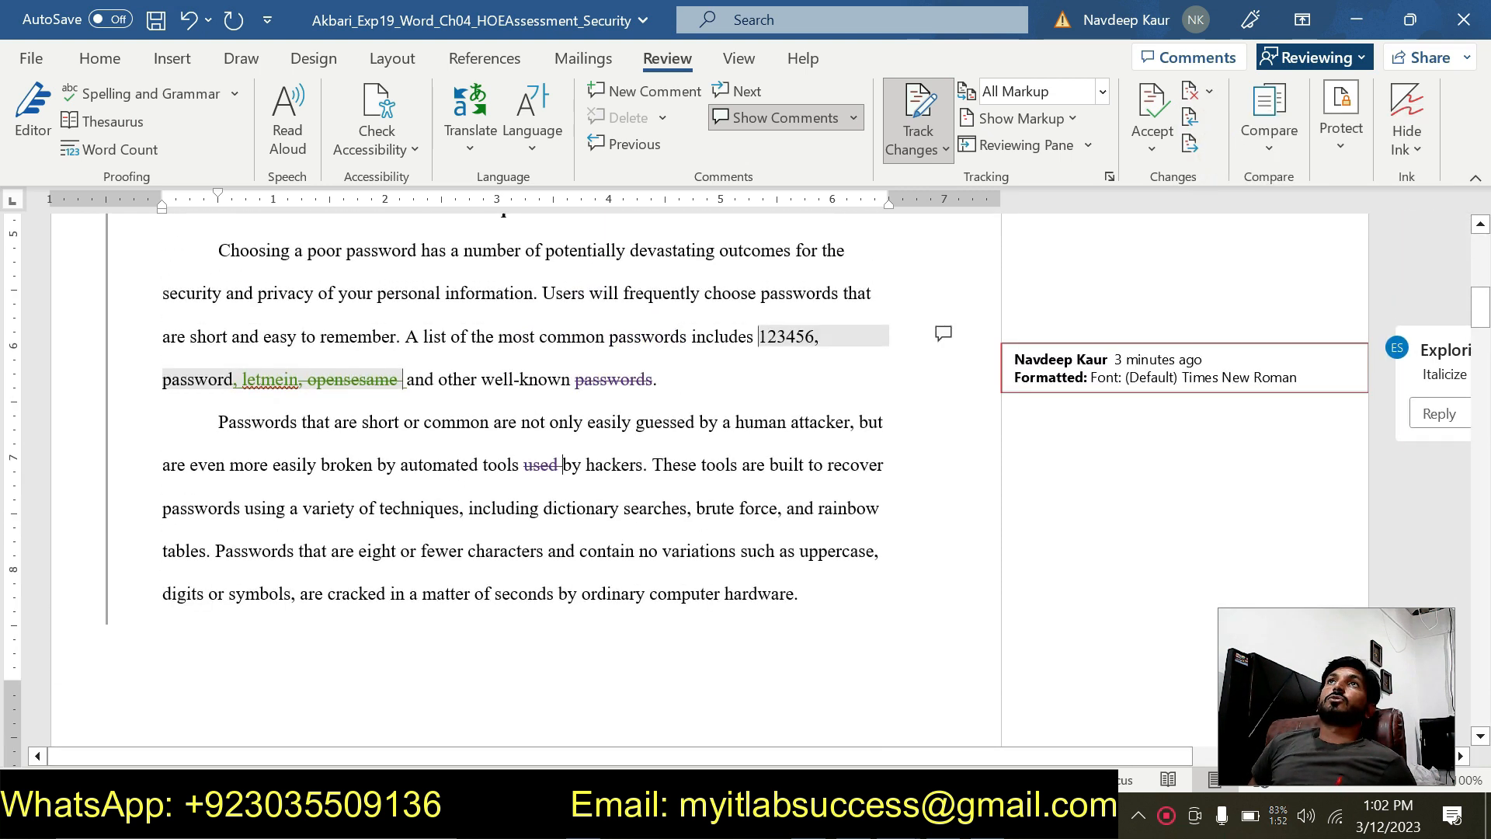
pyautogui.click(1153, 146)
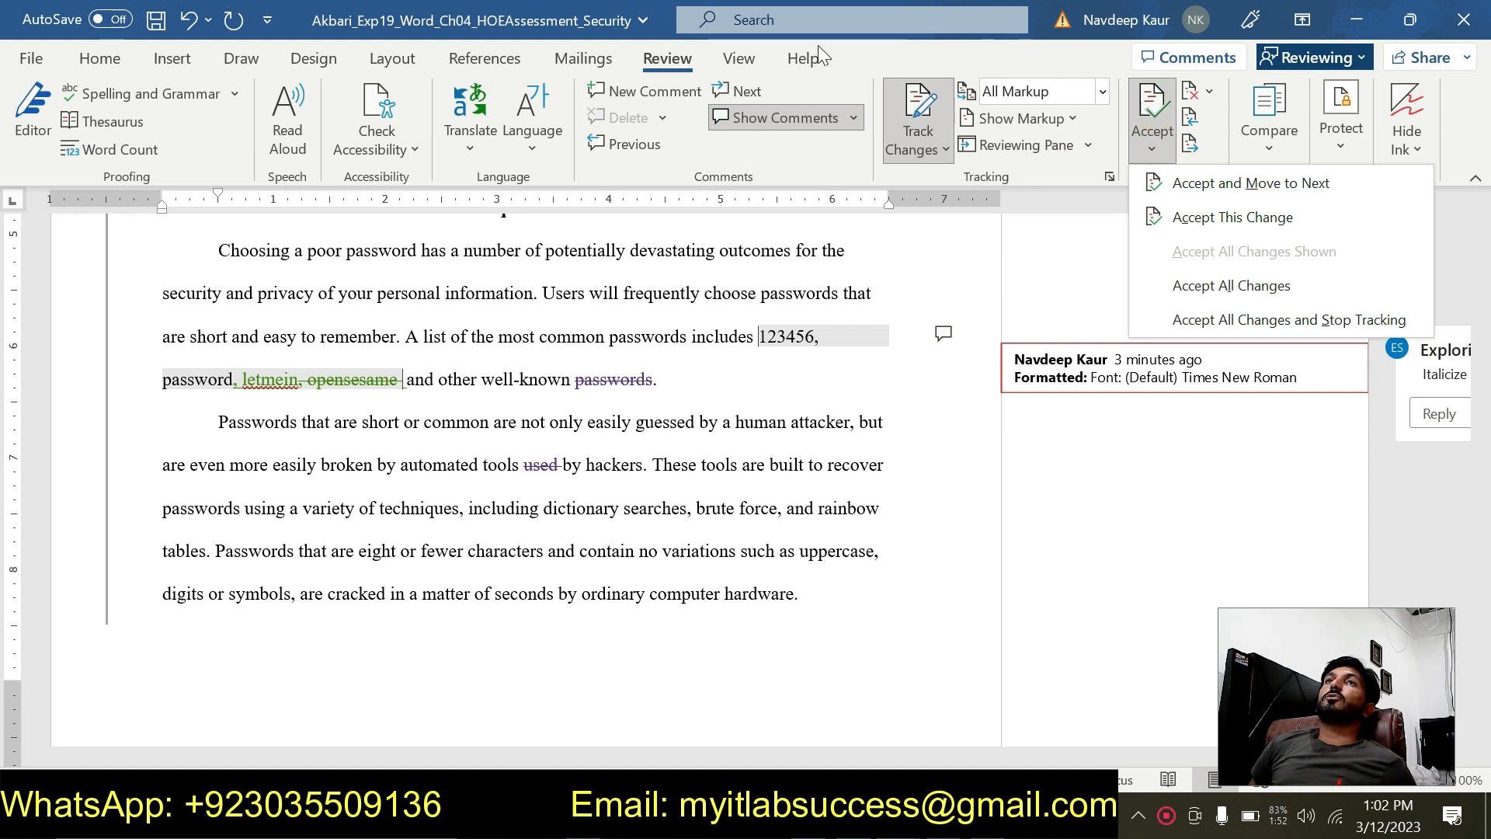
pyautogui.click(1190, 320)
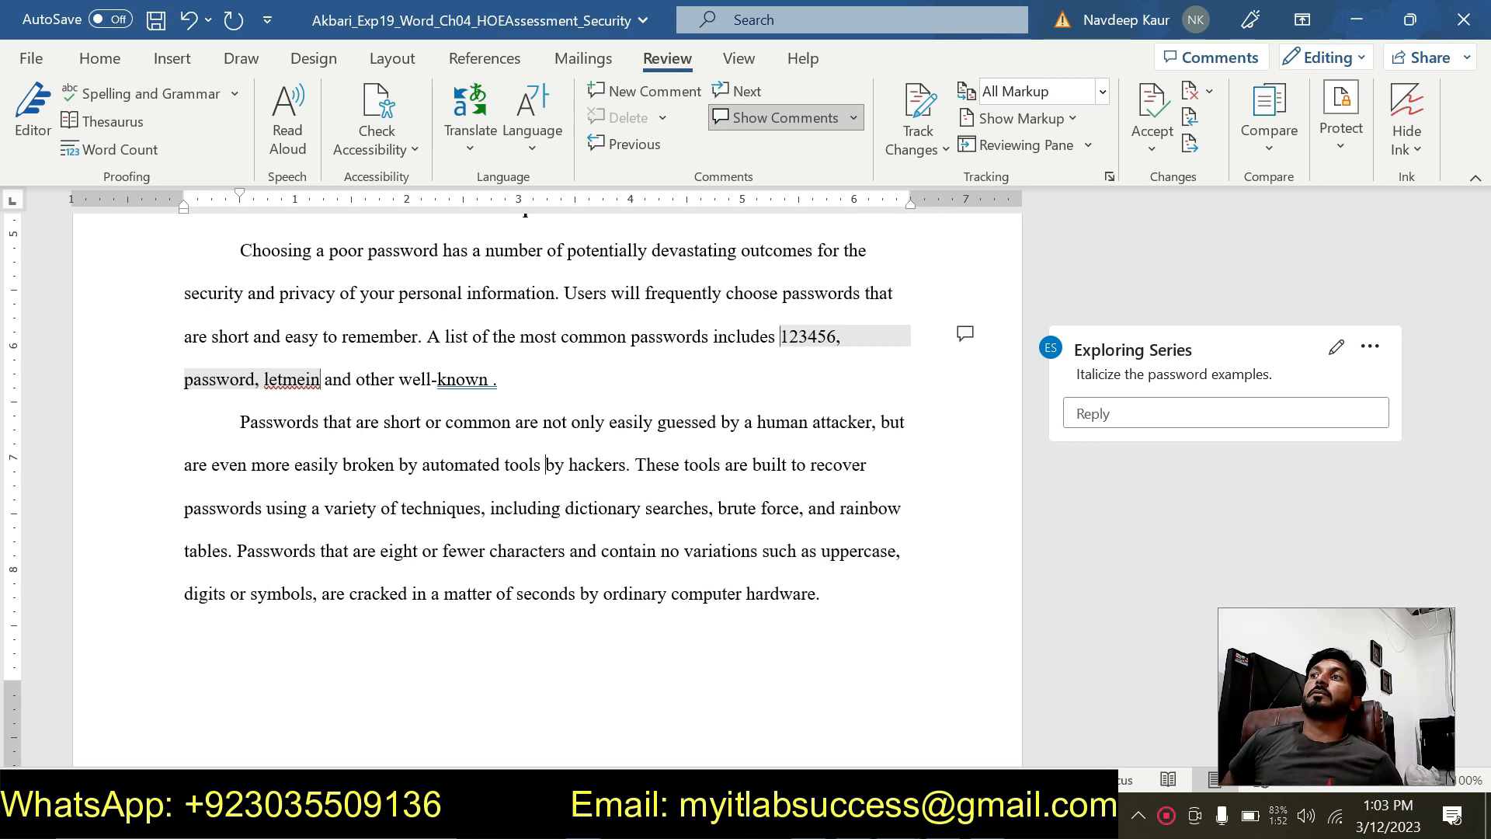
# Switch to the instructions document, remove the highlight from step 3, and highlight all of step 4 in bright green
pyautogui.click(898, 821)
pyautogui.click(947, 717)
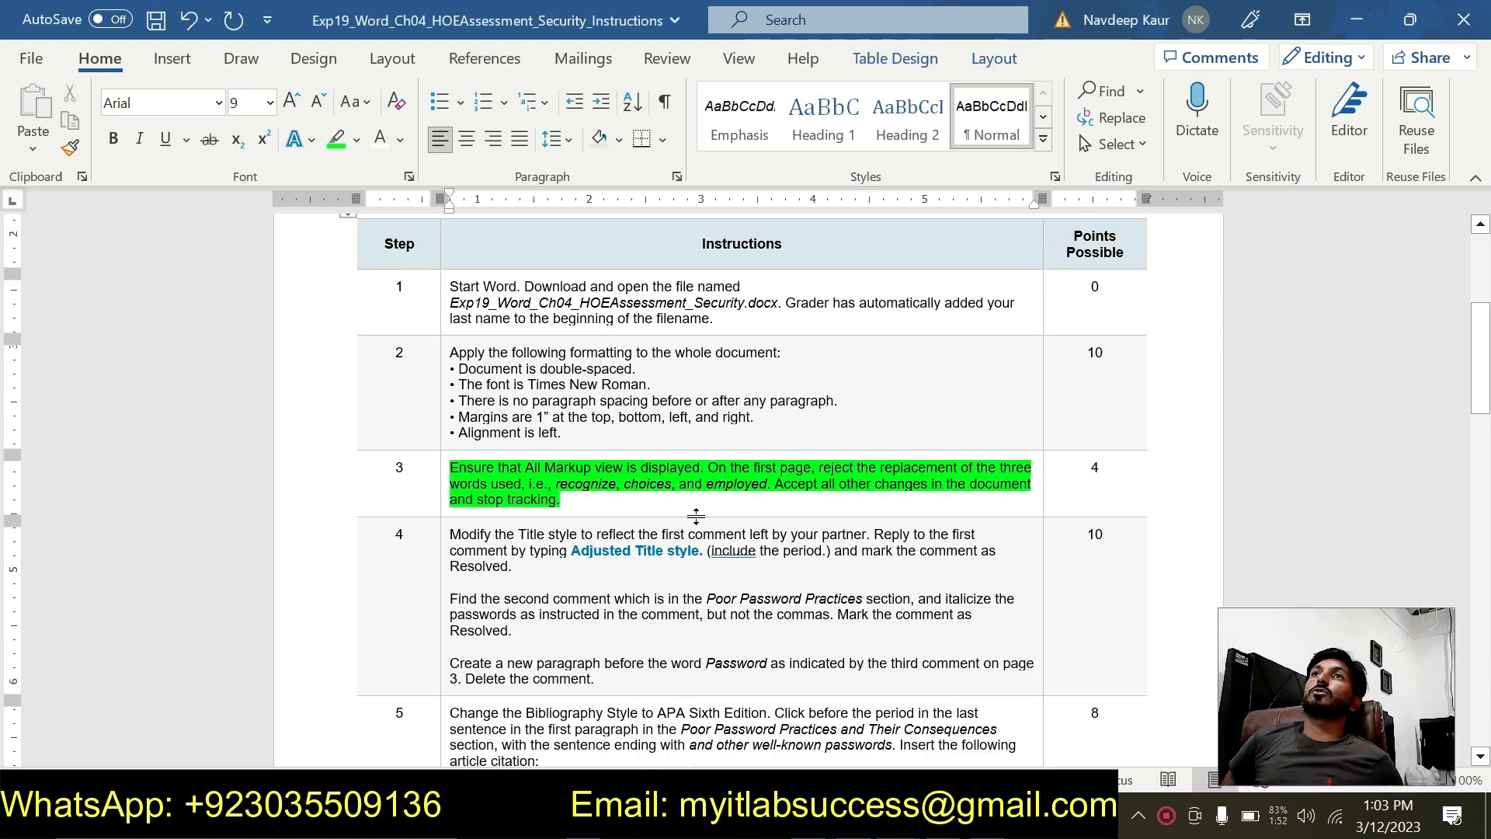
pyautogui.moveTo(580, 499); pyautogui.dragTo(452, 468)
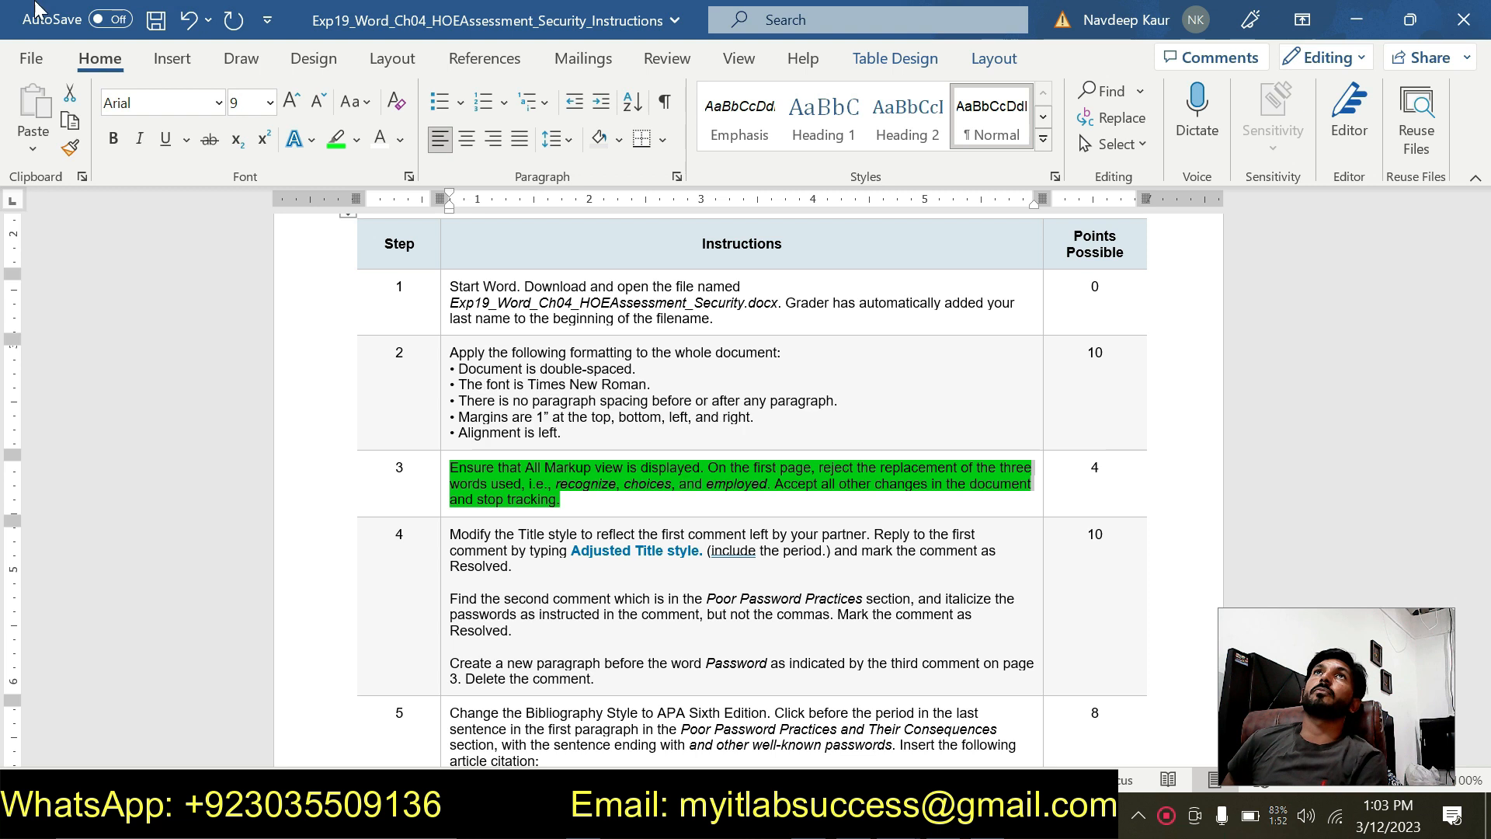
pyautogui.click(338, 143)
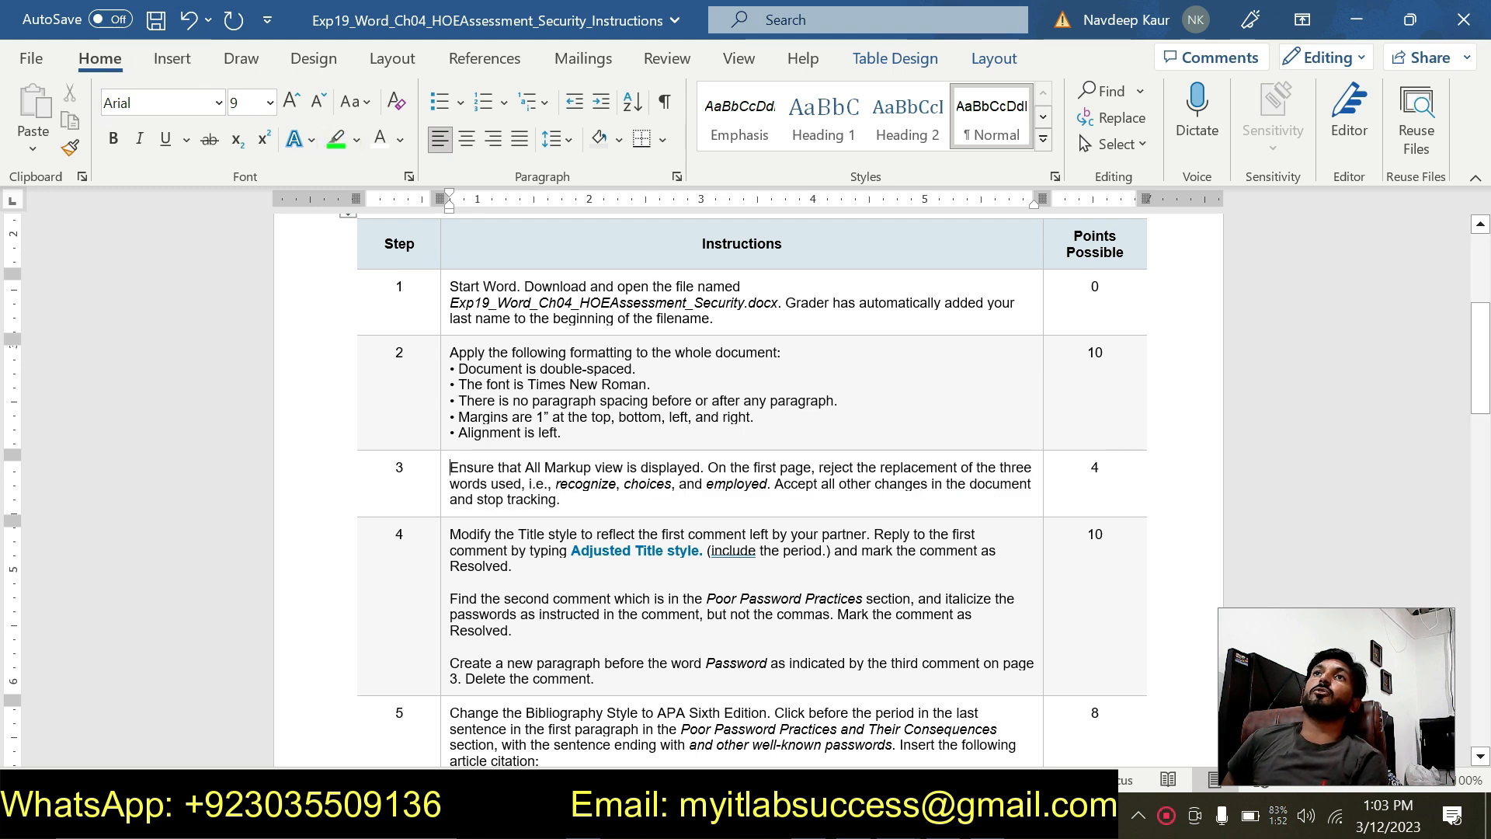
pyautogui.scroll(-1, 745, 489)
pyautogui.moveTo(449, 478); pyautogui.dragTo(594, 622)
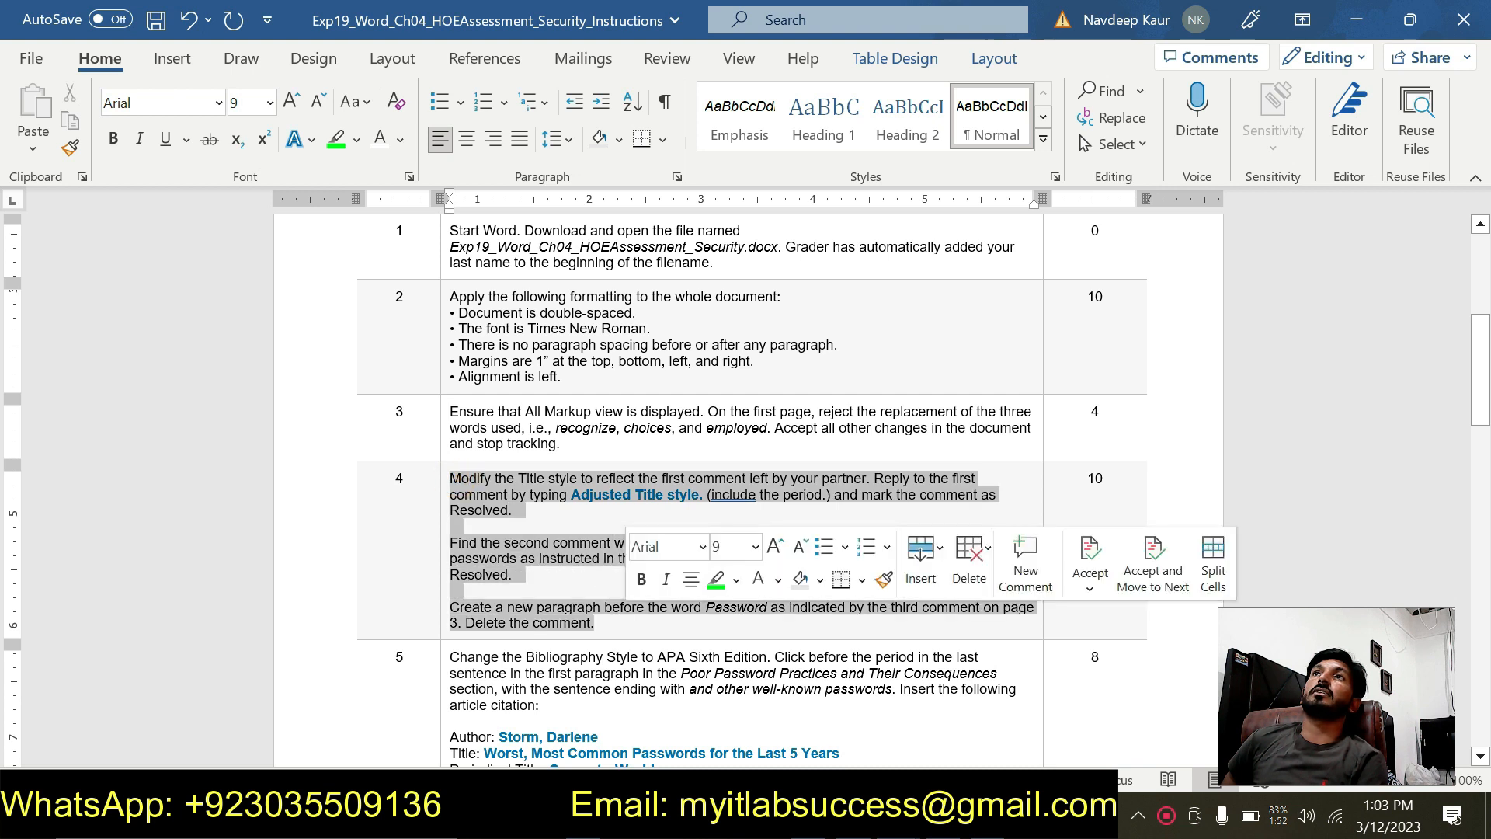
pyautogui.click(335, 139)
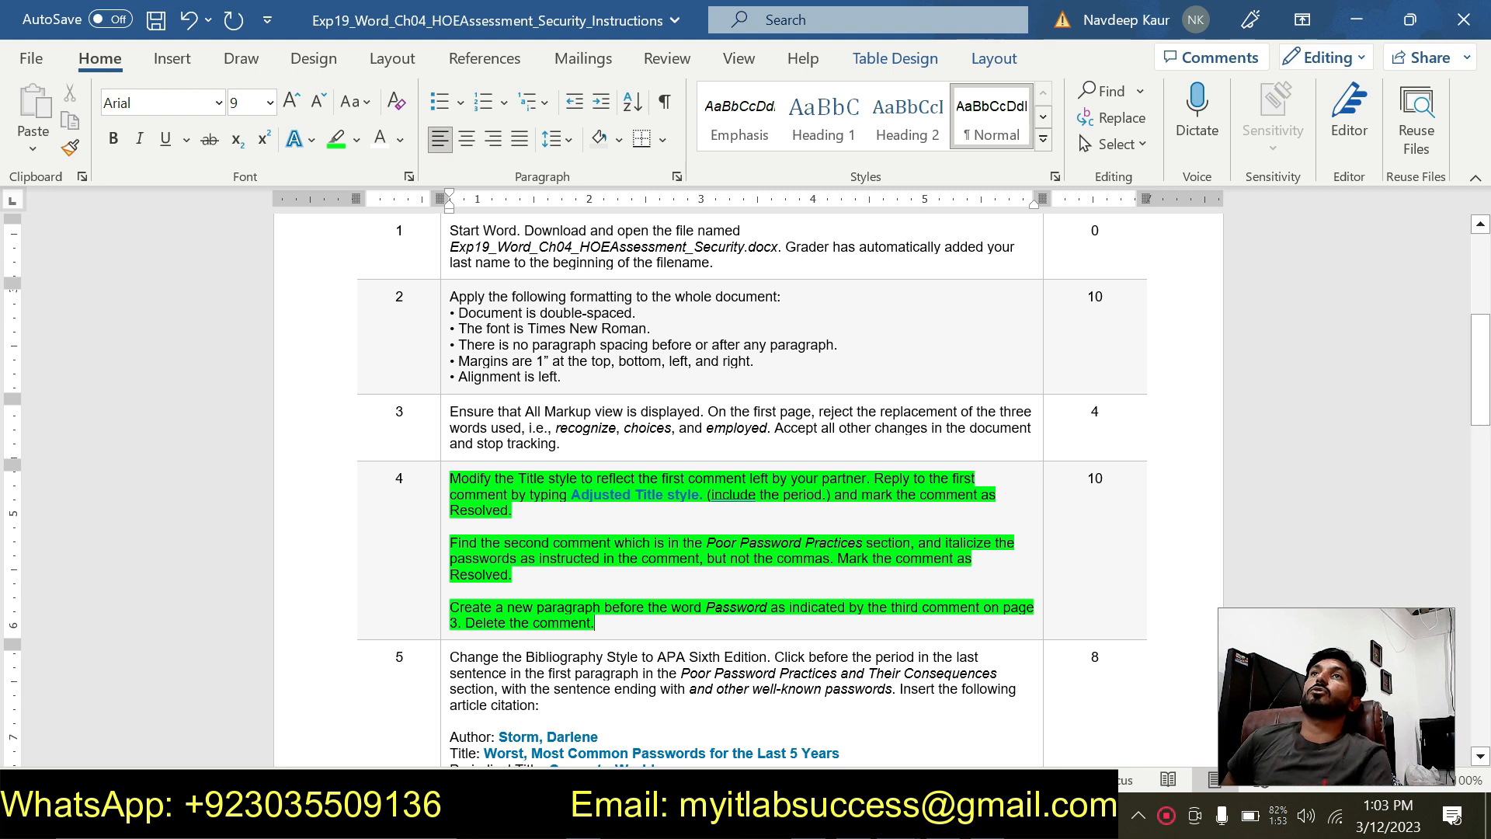
# Copy the reply text "Adjusted Title style." from instruction step 4, and return to the title of the security report
pyautogui.moveTo(571, 493); pyautogui.dragTo(699, 494)
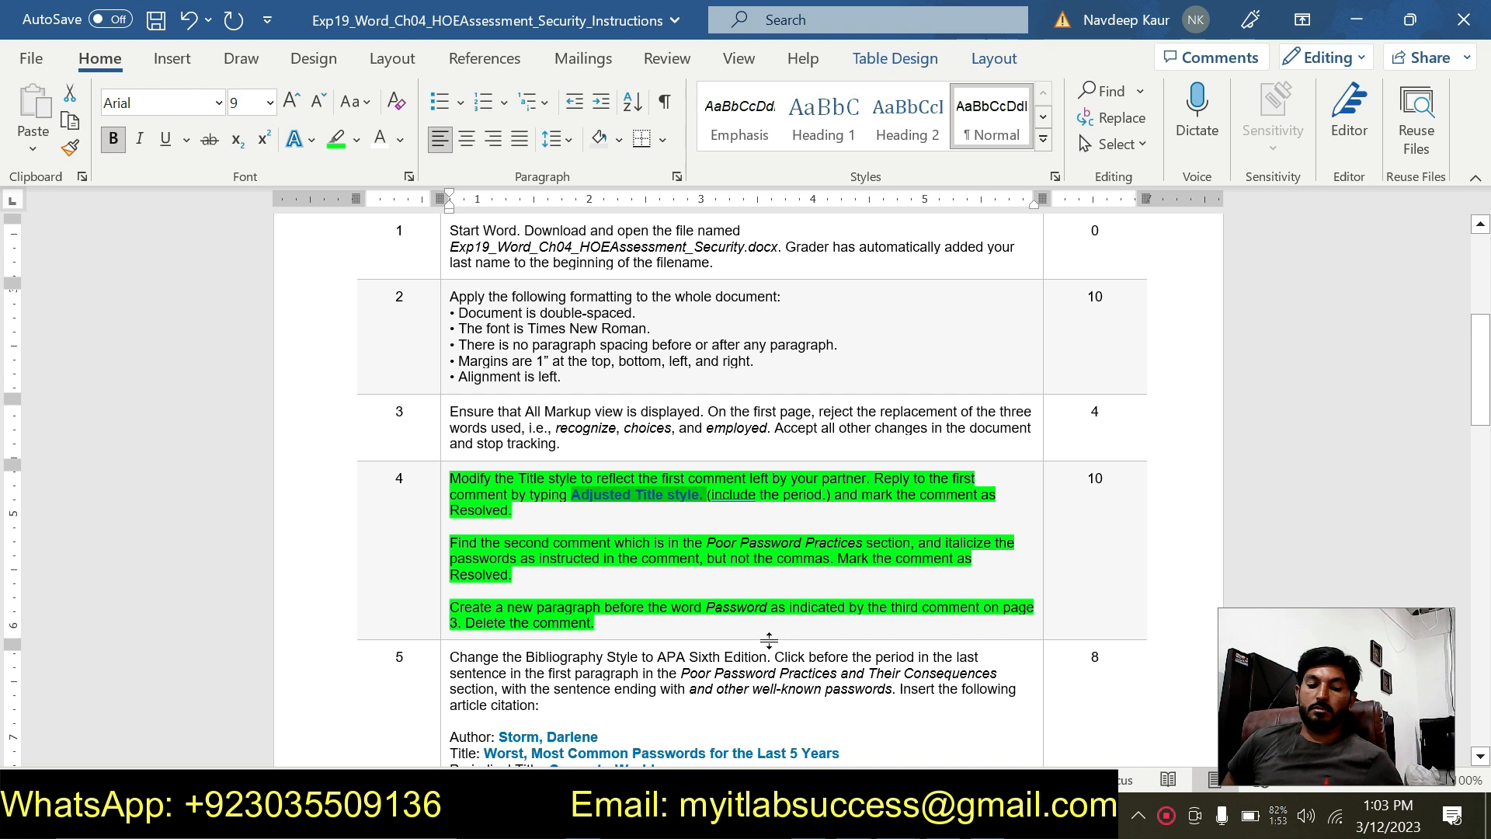
pyautogui.hotkey('ctrl', 'c')
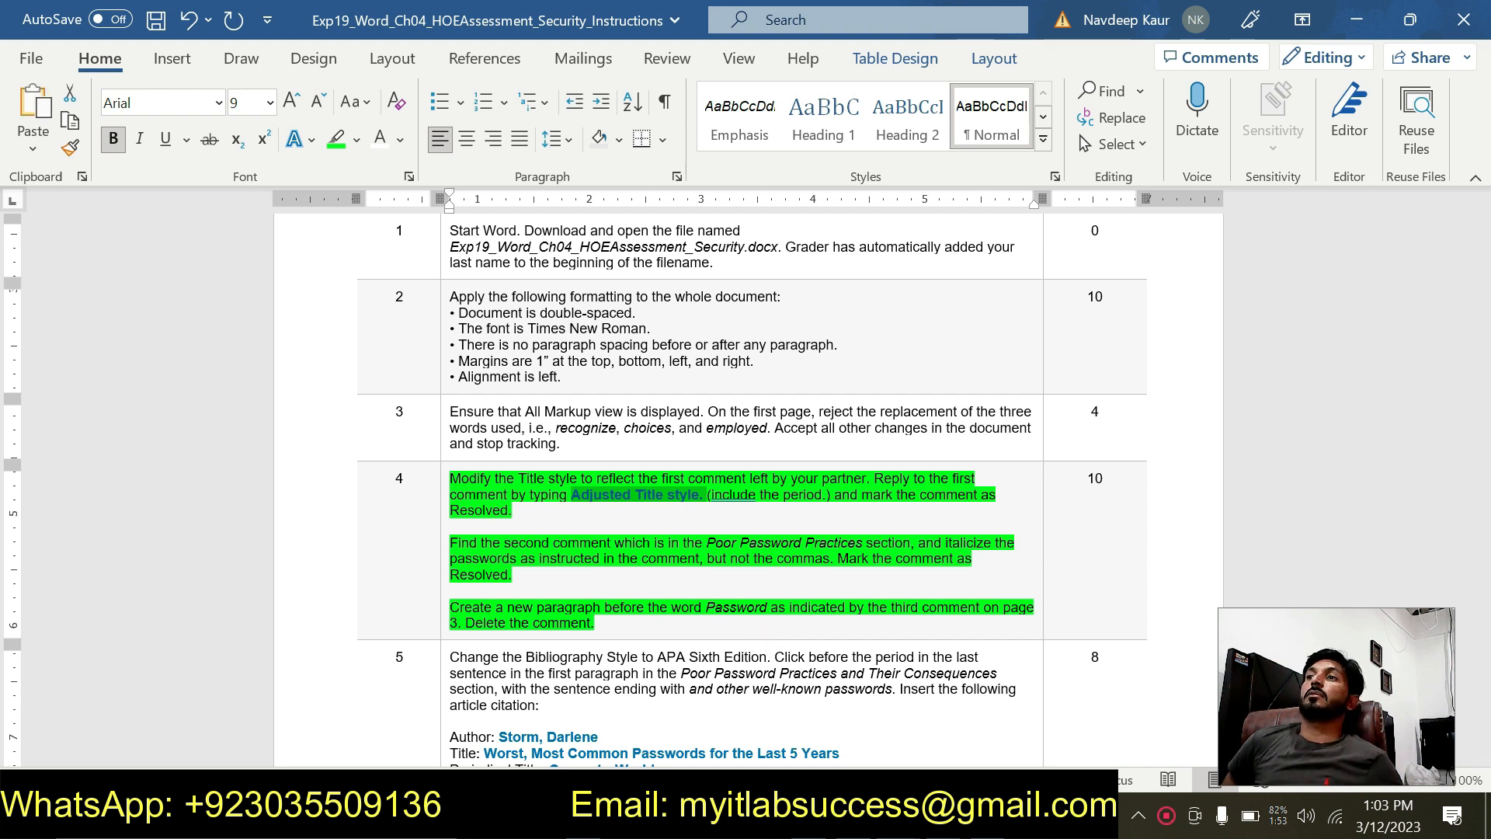
pyautogui.hotkey('alt', 'Tab')
pyautogui.click(899, 815)
pyautogui.click(734, 677)
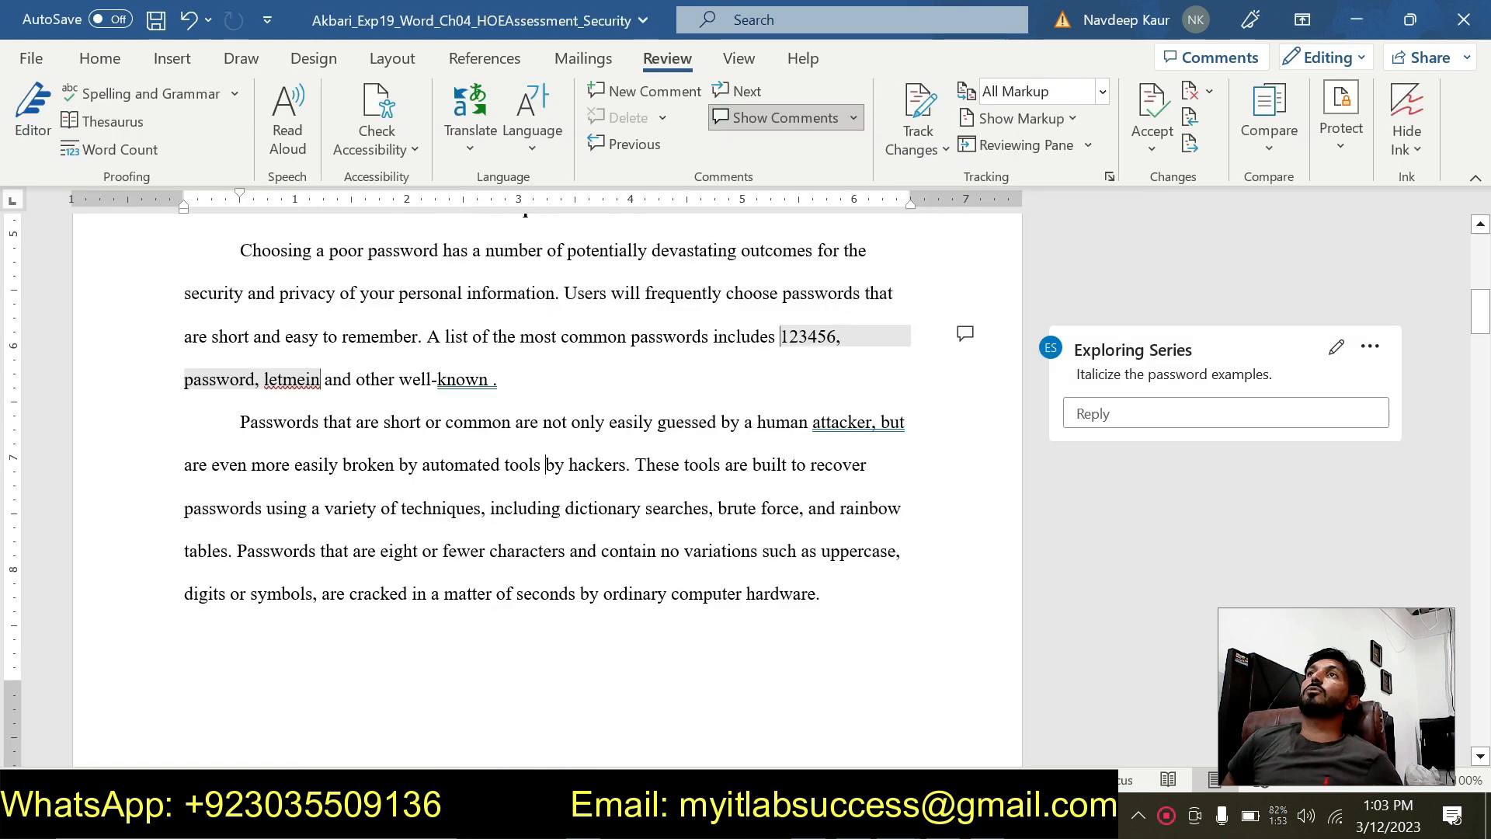
pyautogui.scroll(1, 734, 677)
pyautogui.scroll(5, 543, 481)
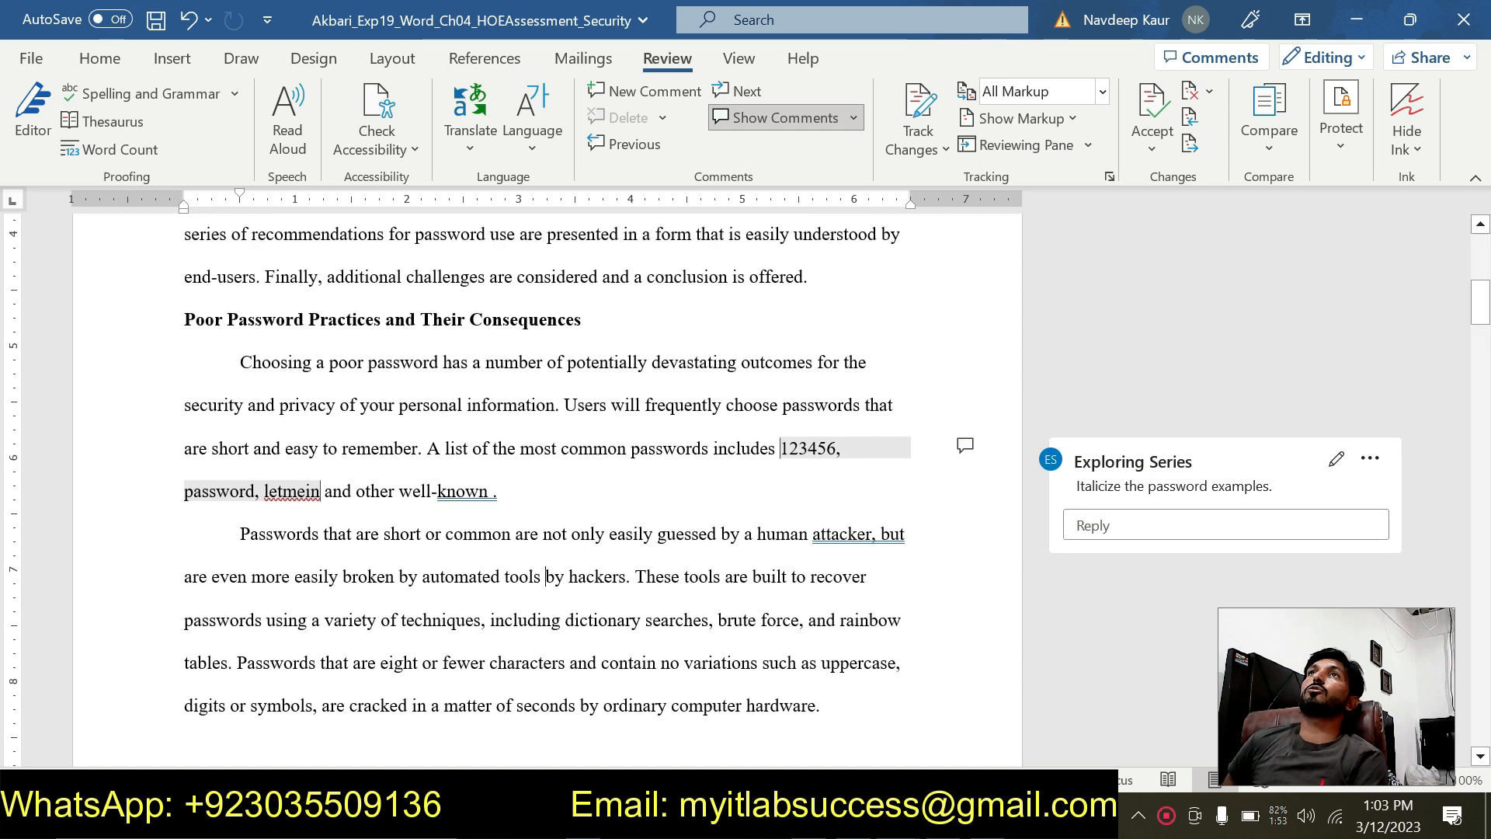
pyautogui.scroll(3, 1340, 471)
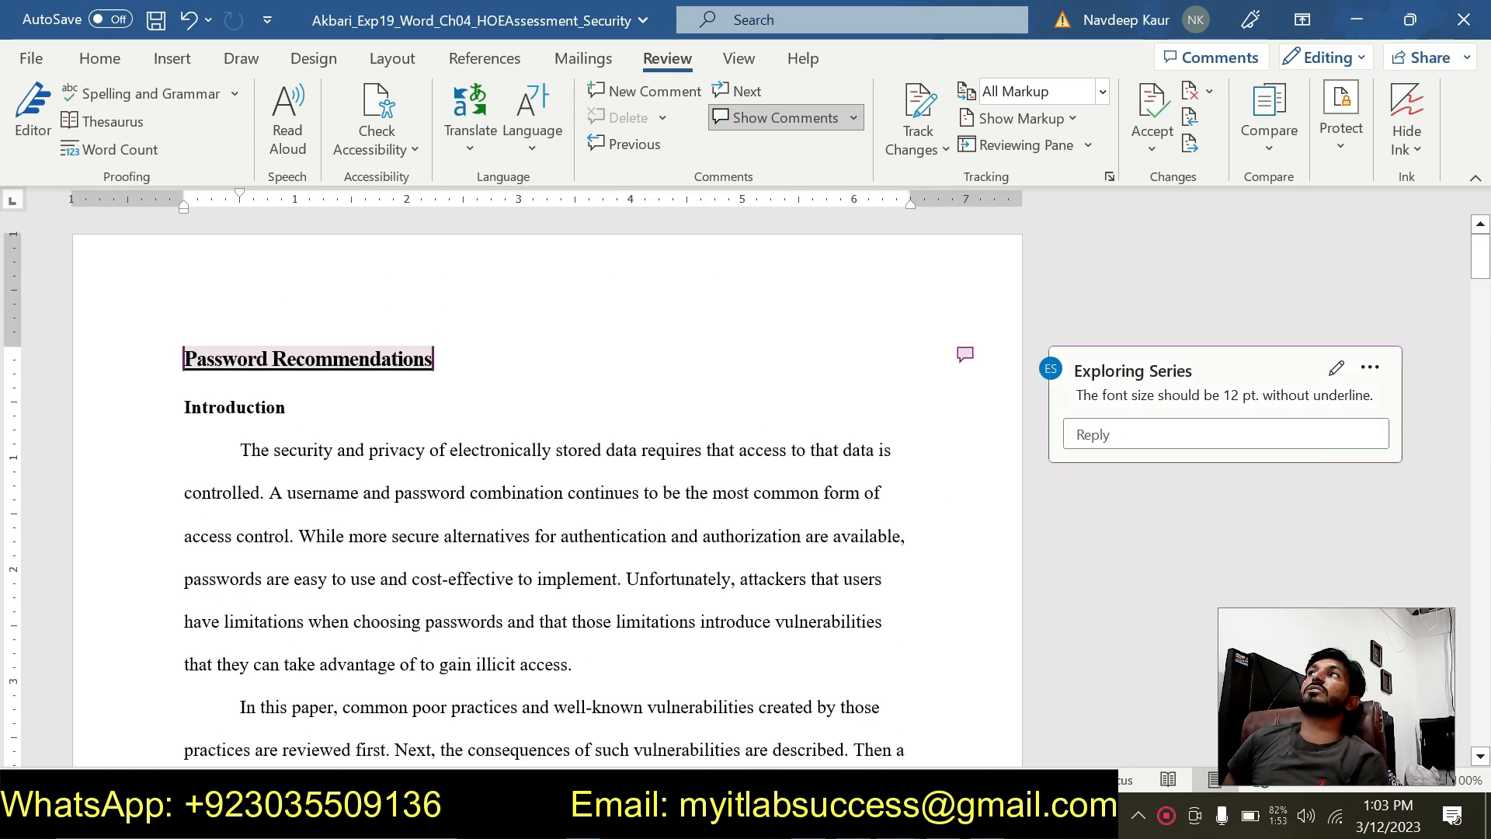
# Modify the Title style to a 12 pt font size without underline, as the comment on the report title requests
pyautogui.click(287, 358)
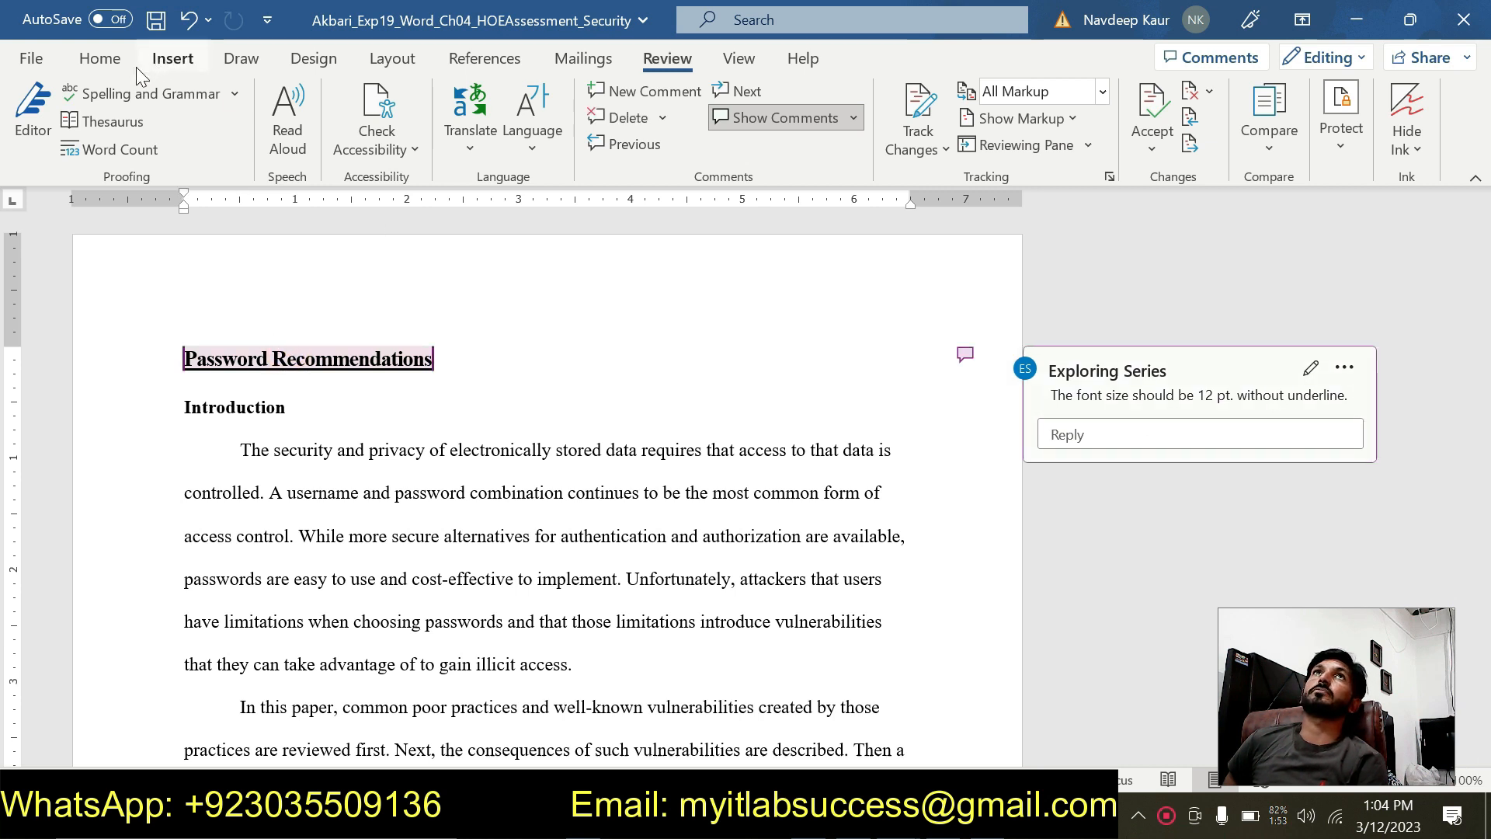
pyautogui.click(100, 58)
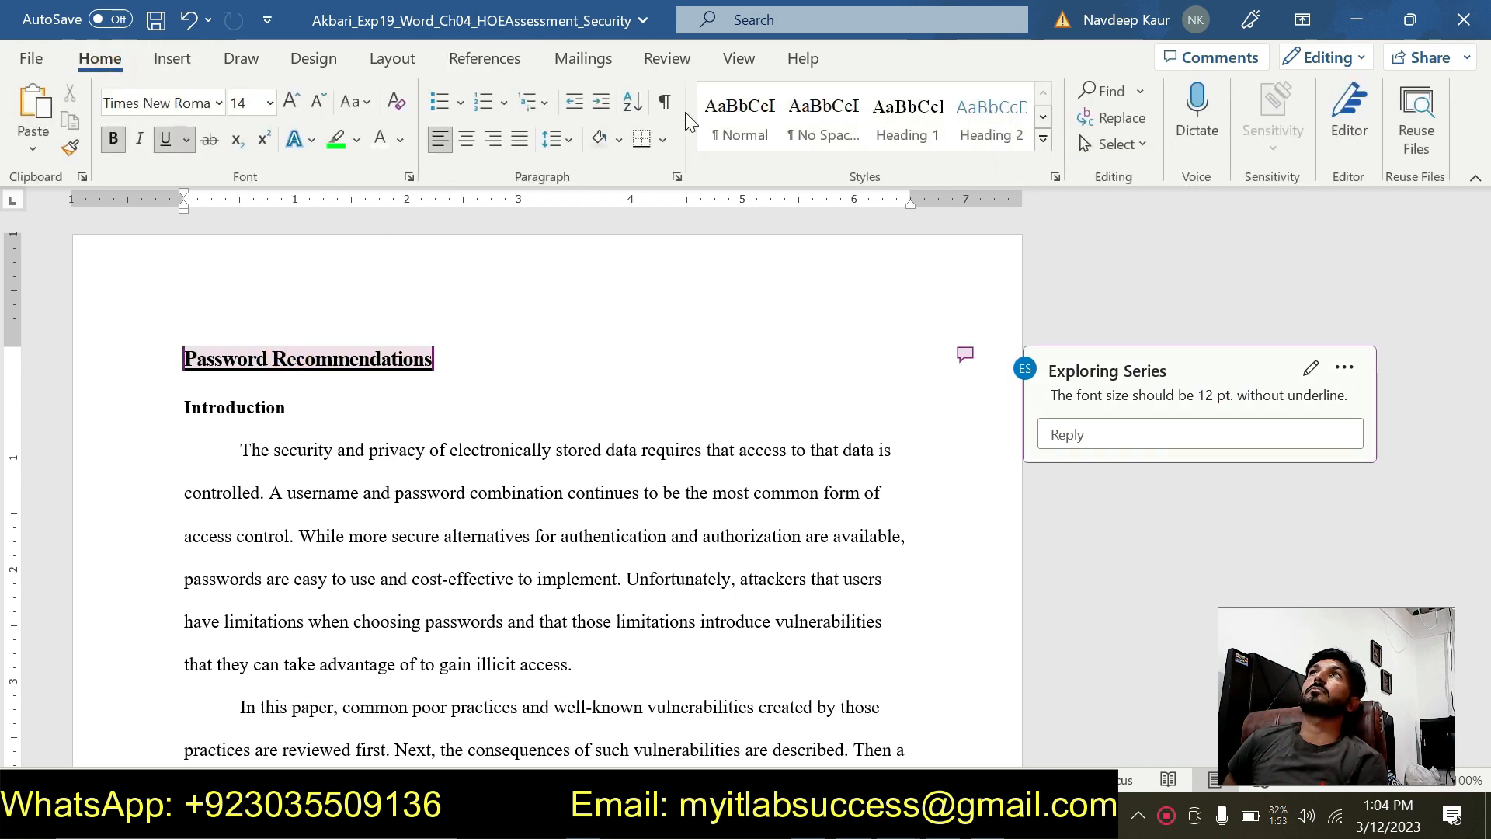
pyautogui.click(1044, 140)
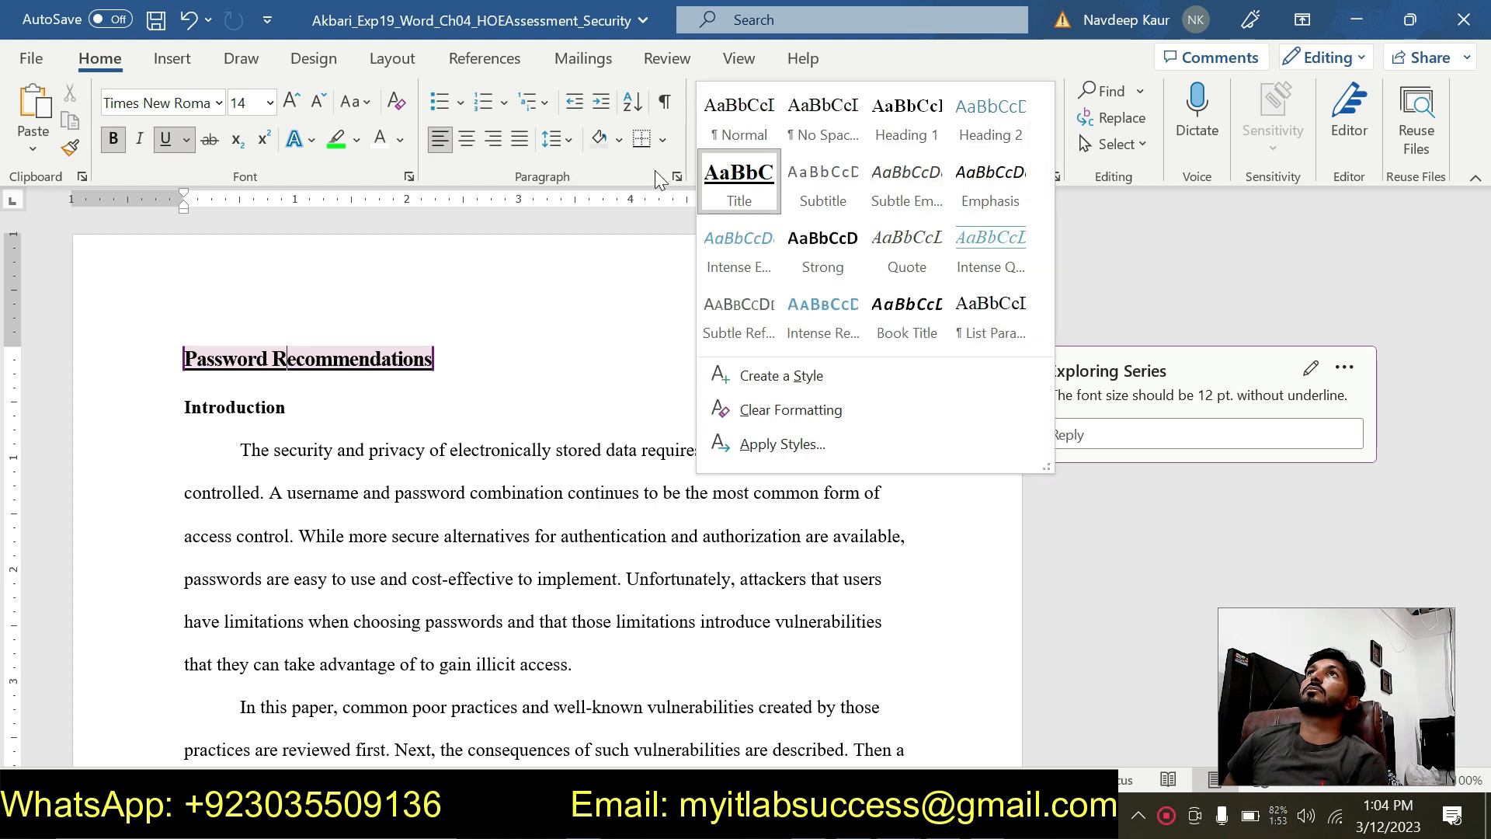
pyautogui.rightClick(730, 167)
pyautogui.click(778, 205)
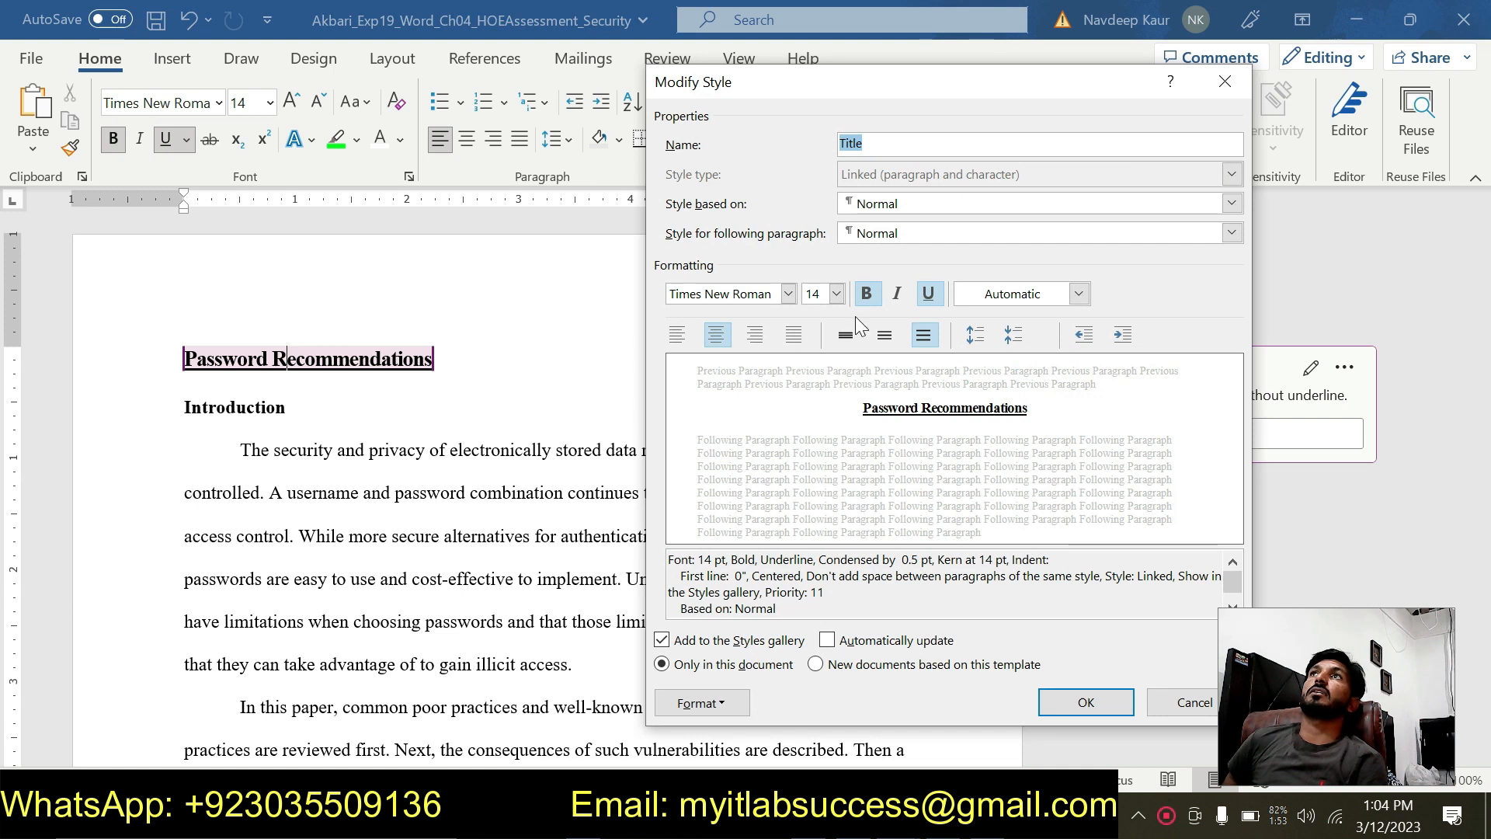
pyautogui.click(930, 294)
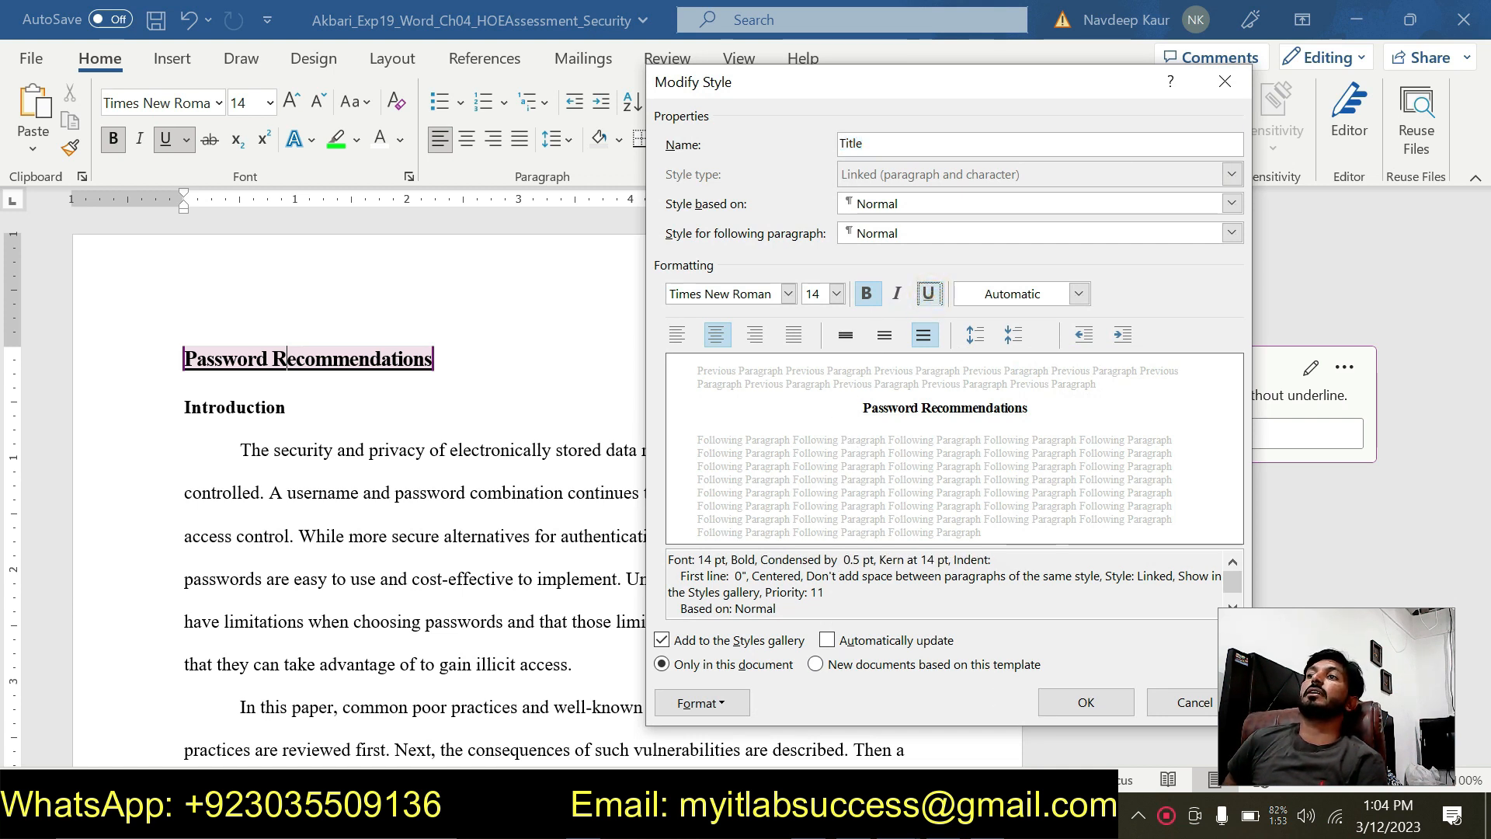
pyautogui.moveTo(970, 77); pyautogui.dragTo(643, 68)
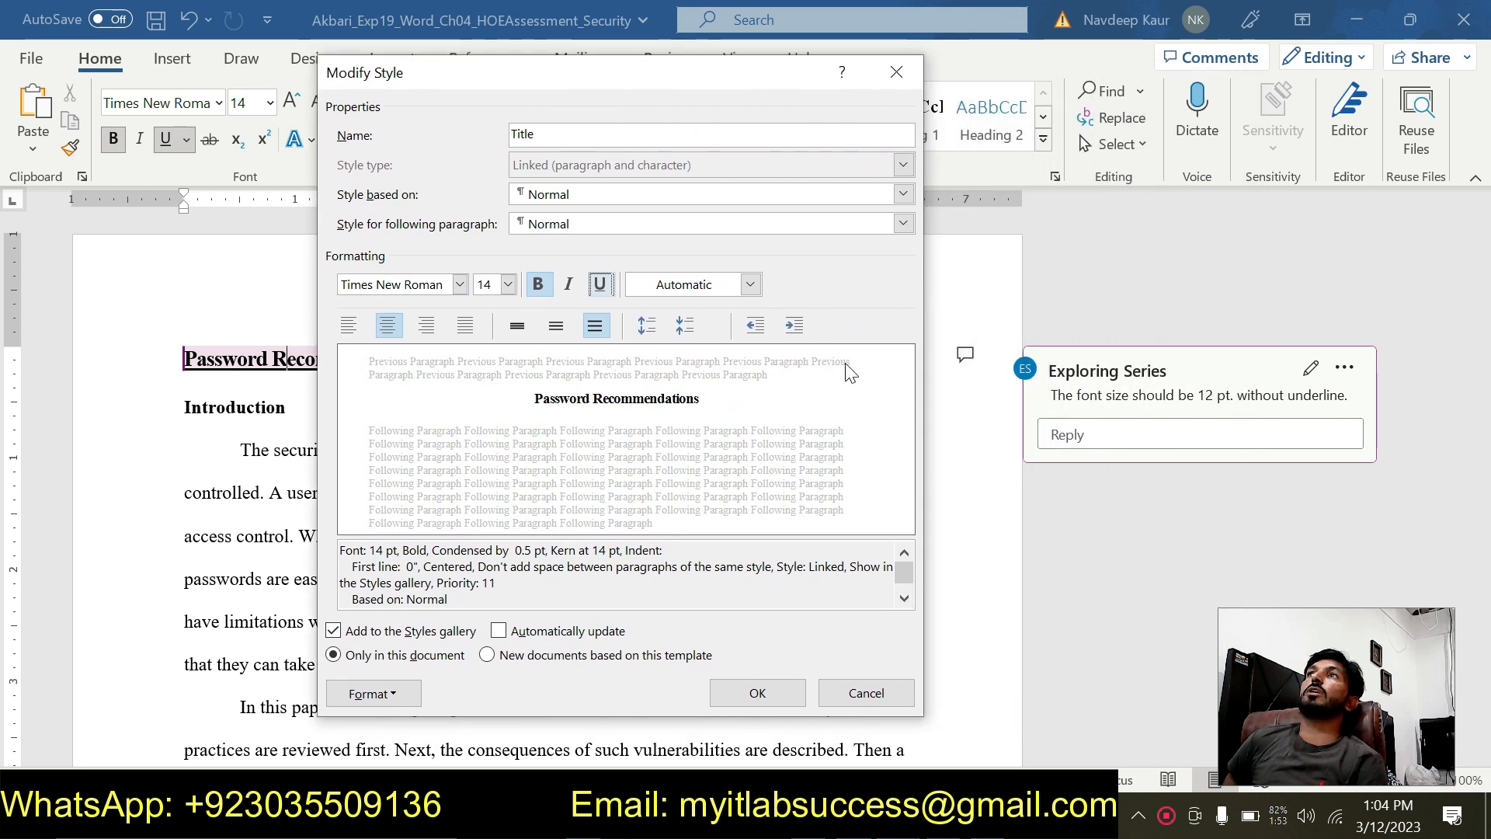
pyautogui.click(509, 285)
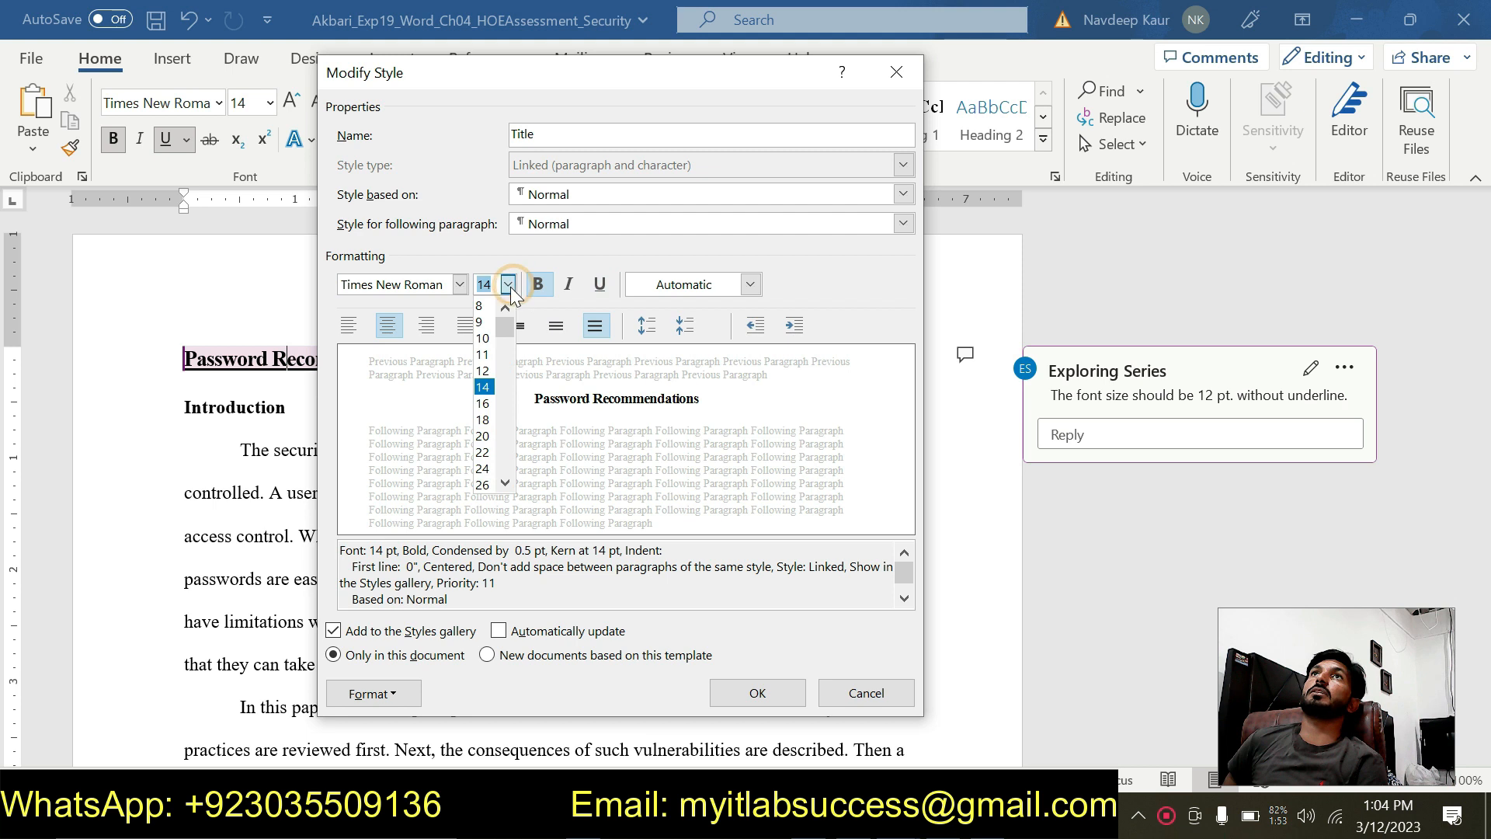
pyautogui.click(483, 372)
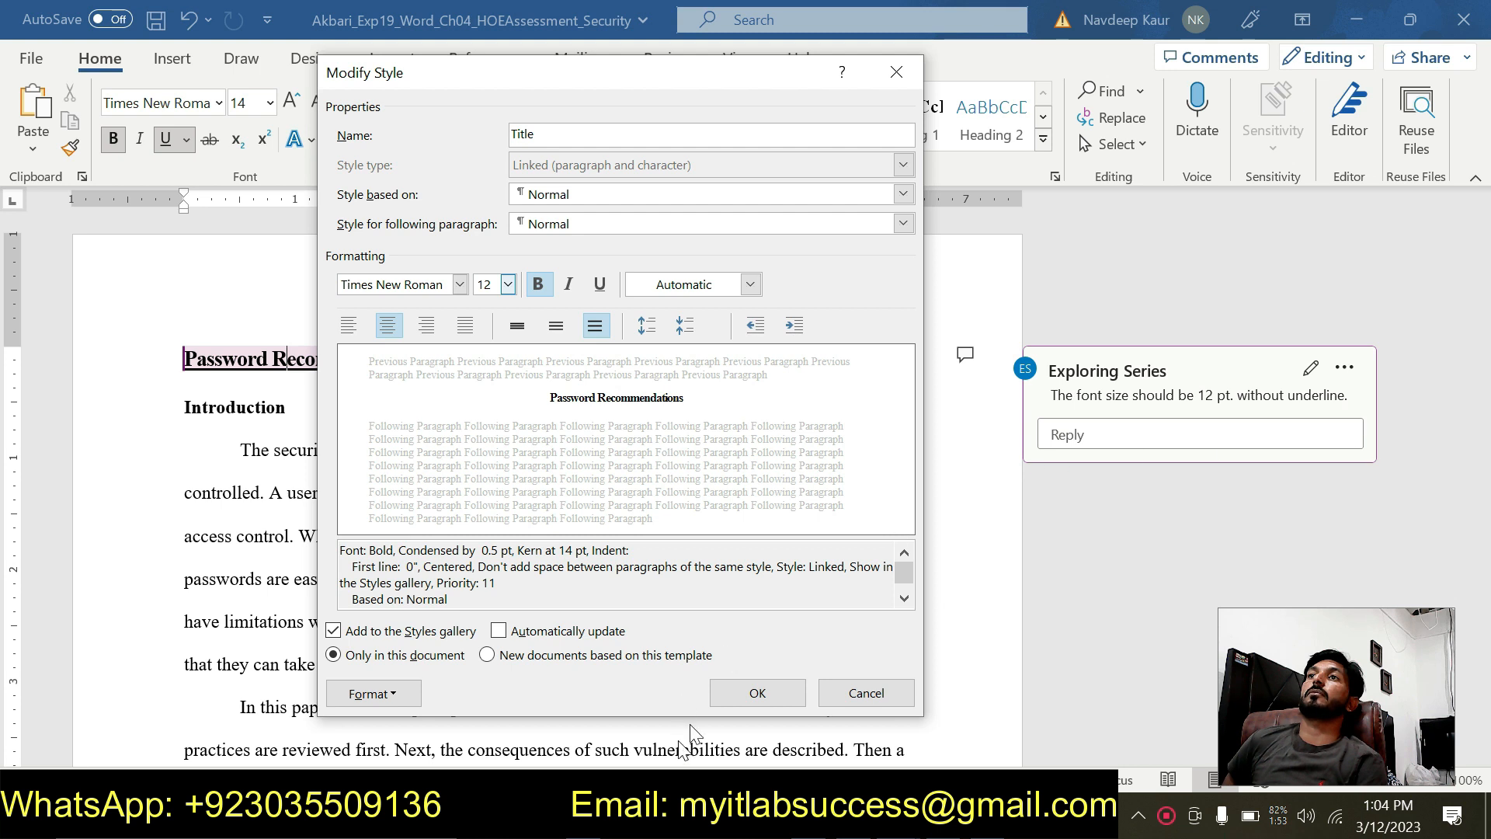
pyautogui.click(731, 699)
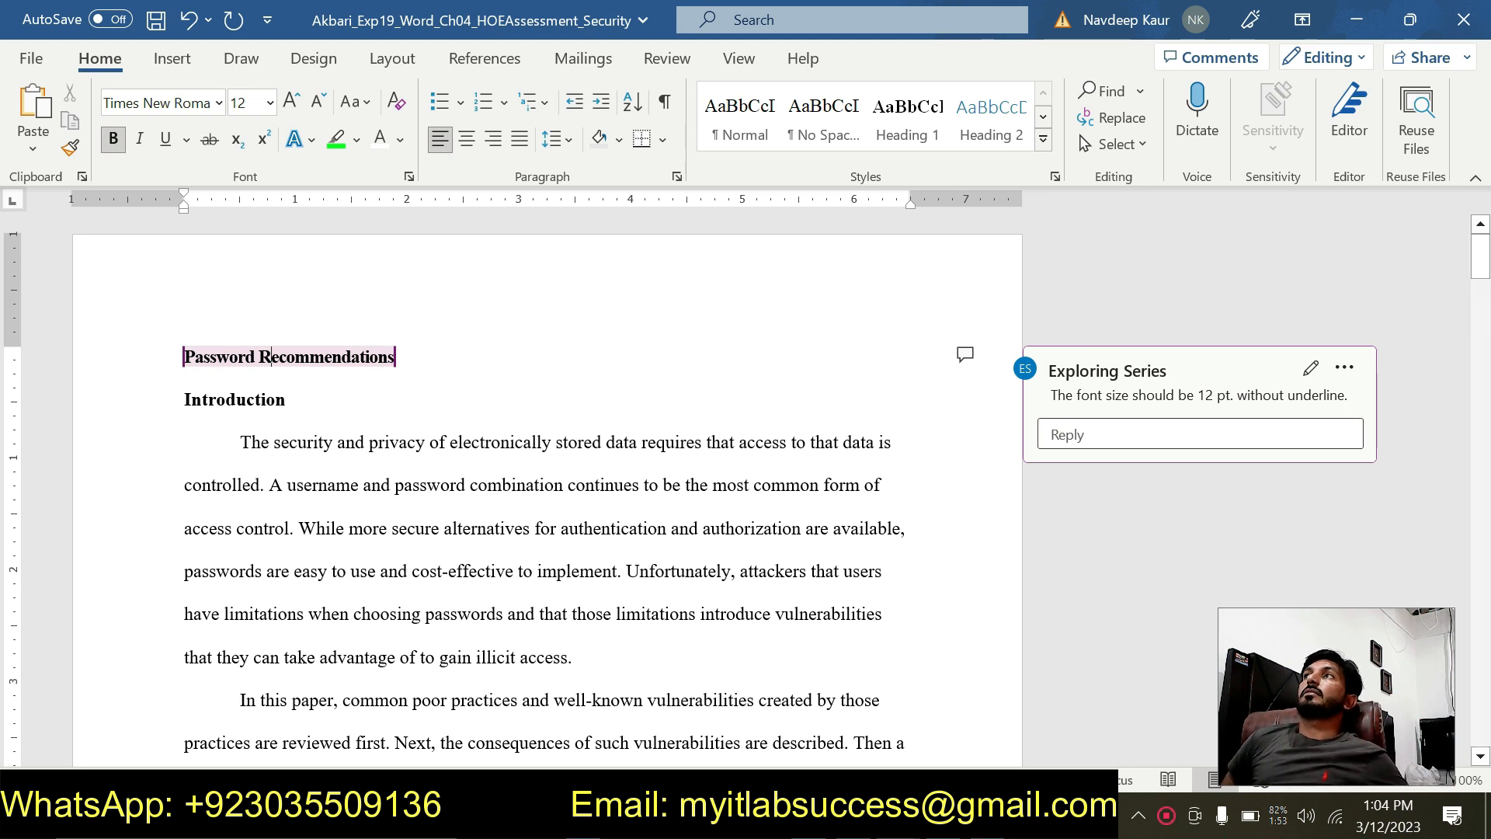
# Reply to the comment on the report title with the unformatted text "Adjusted Title style." and mark the thread as resolved
pyautogui.click(1207, 434)
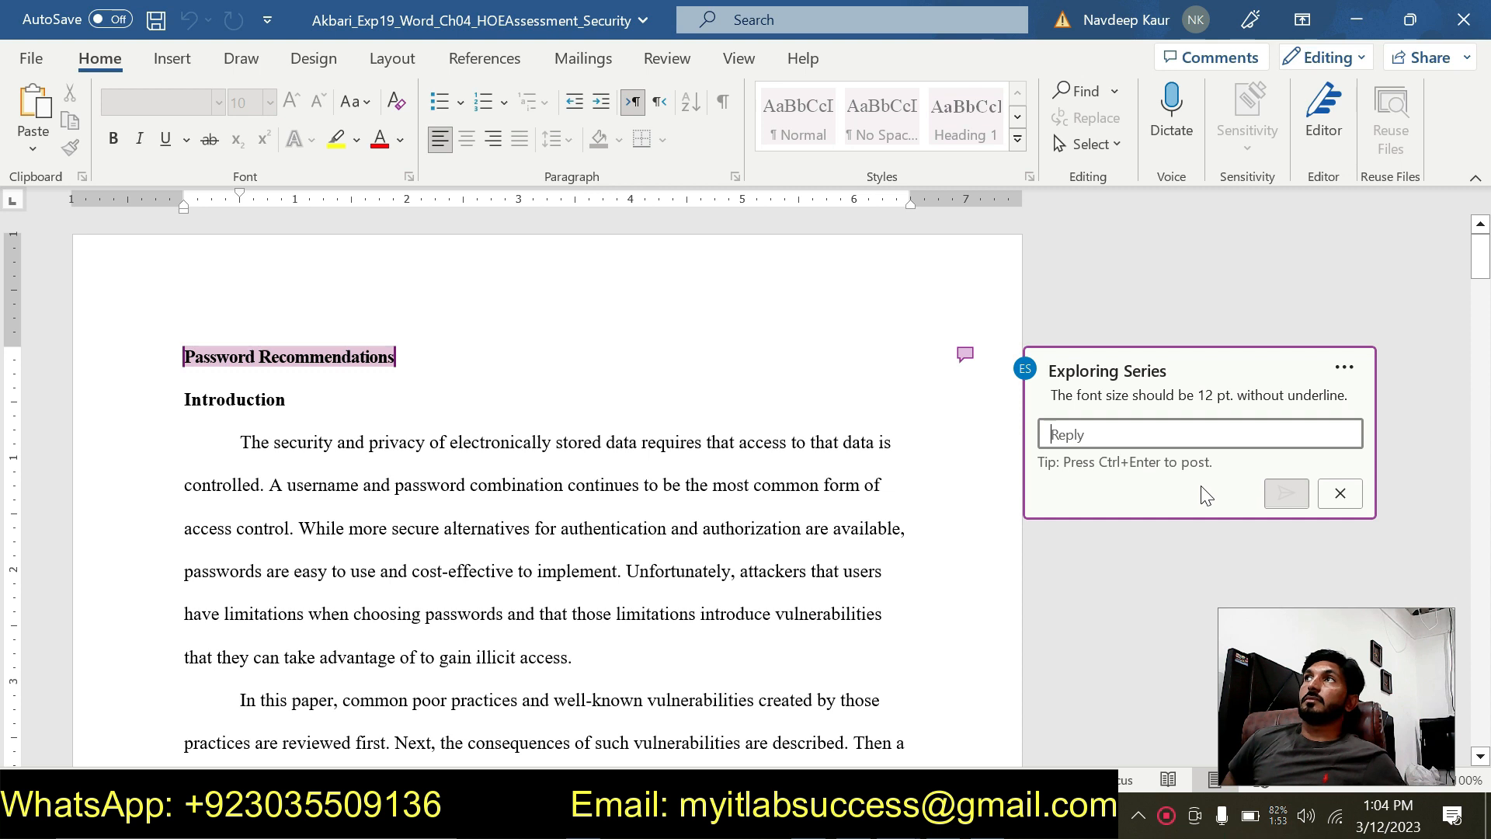
pyautogui.write('Adjusted Title style.')
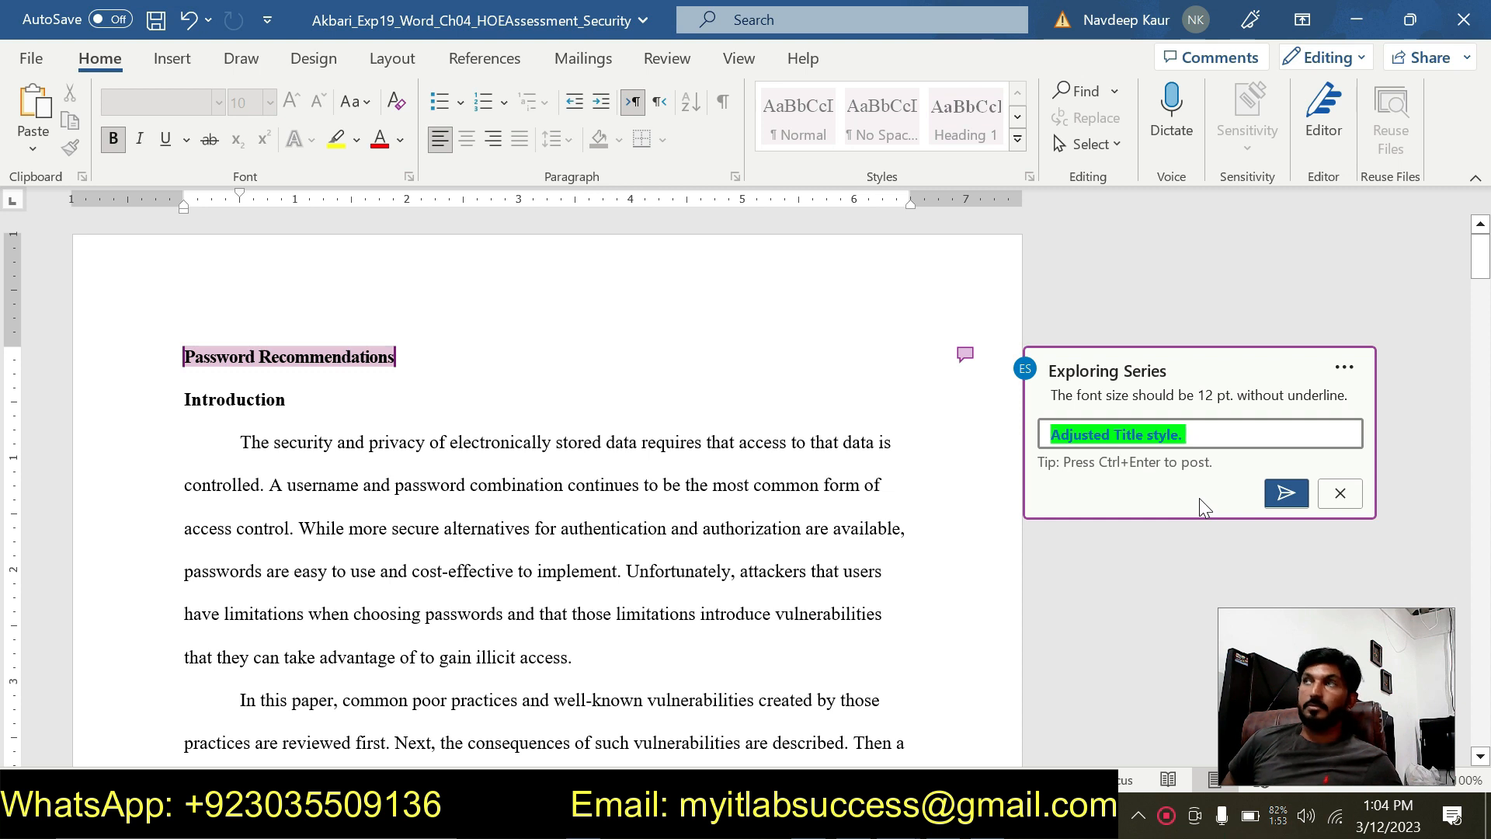
pyautogui.hotkey('ctrl', 'z')
pyautogui.write('A')
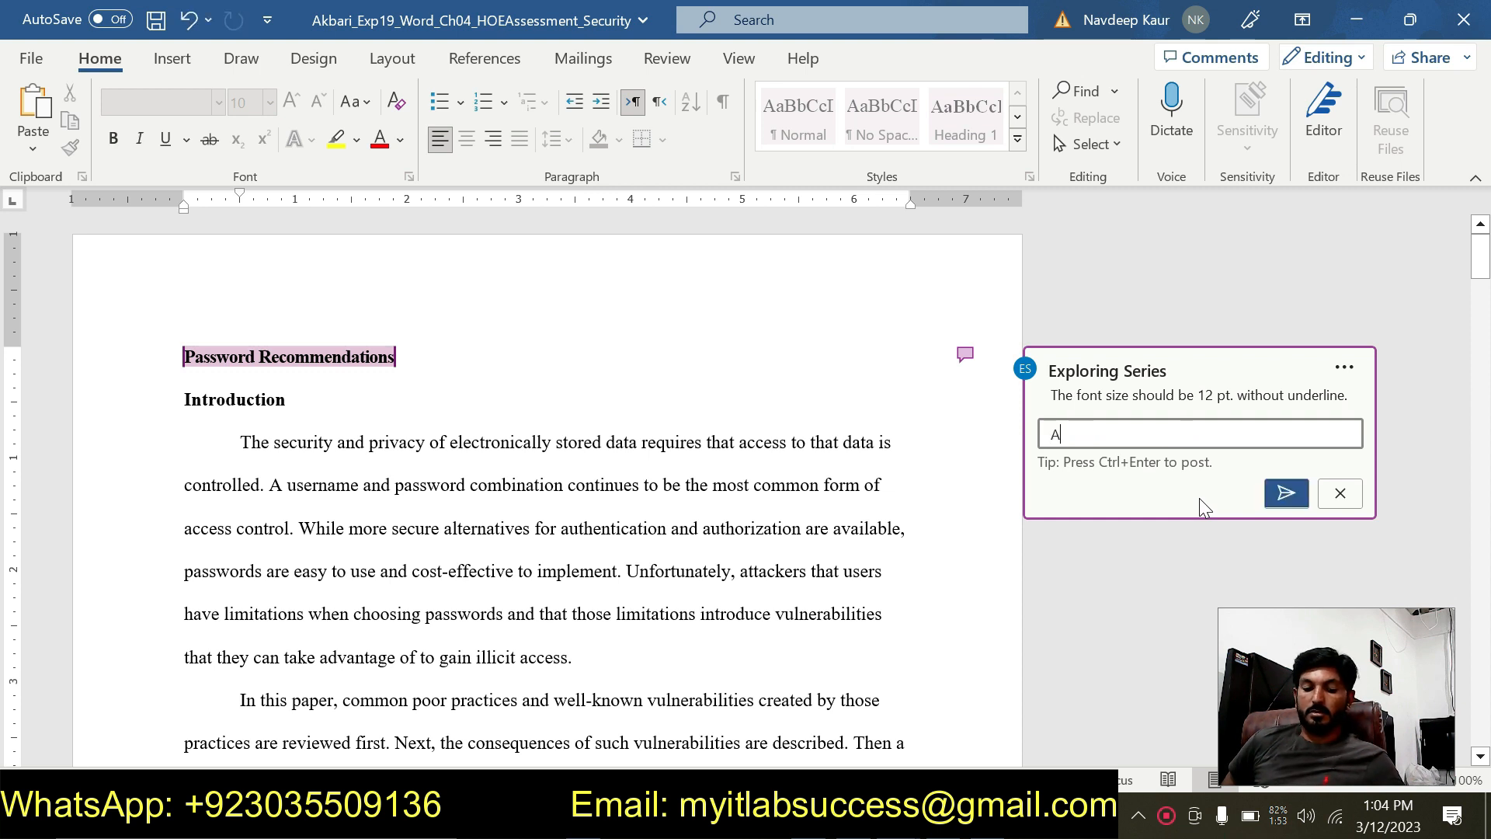
pyautogui.write('djusted')
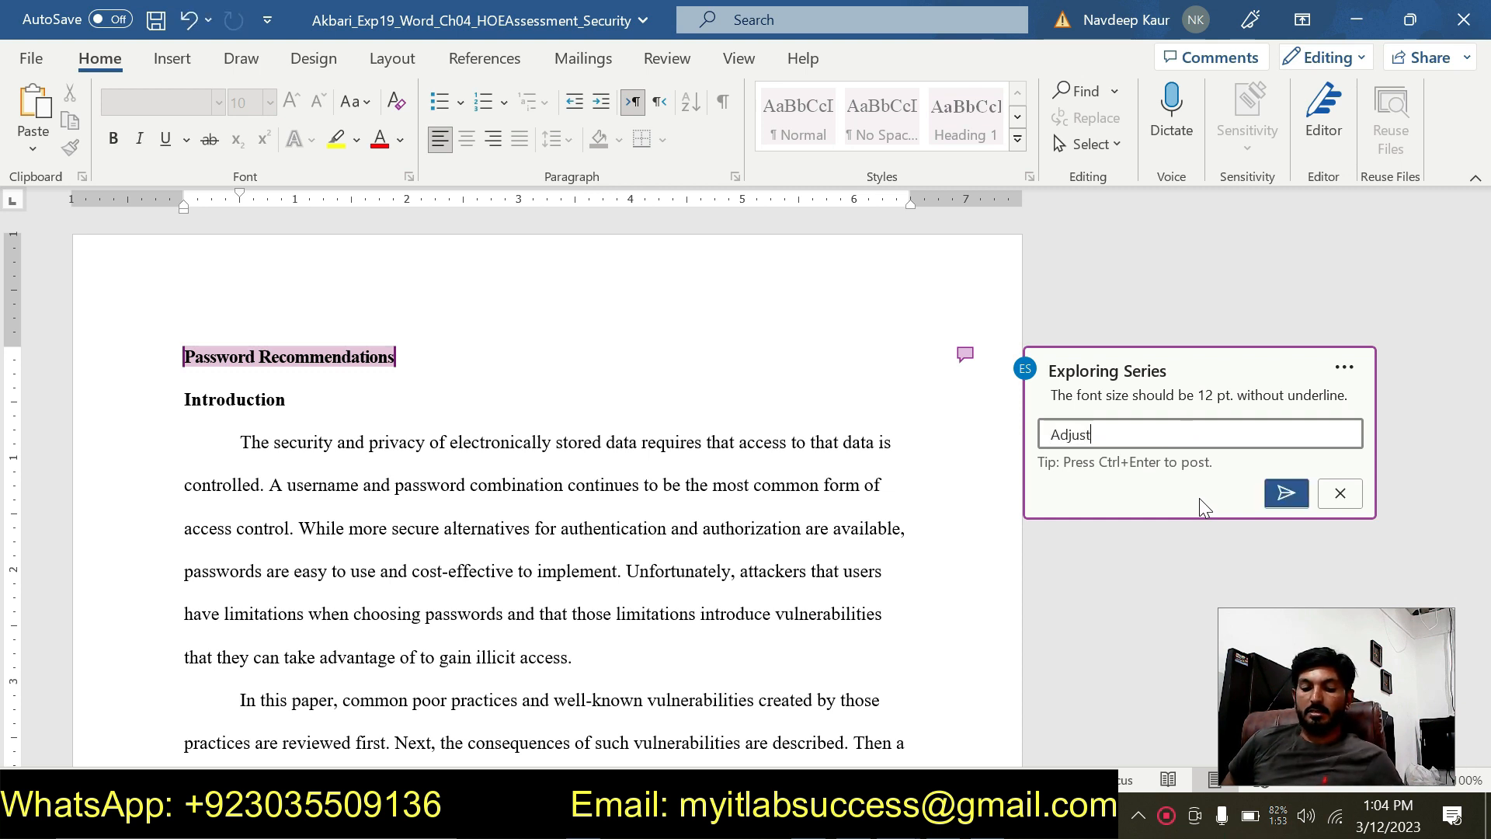
pyautogui.hotkey('ctrl', 'z')
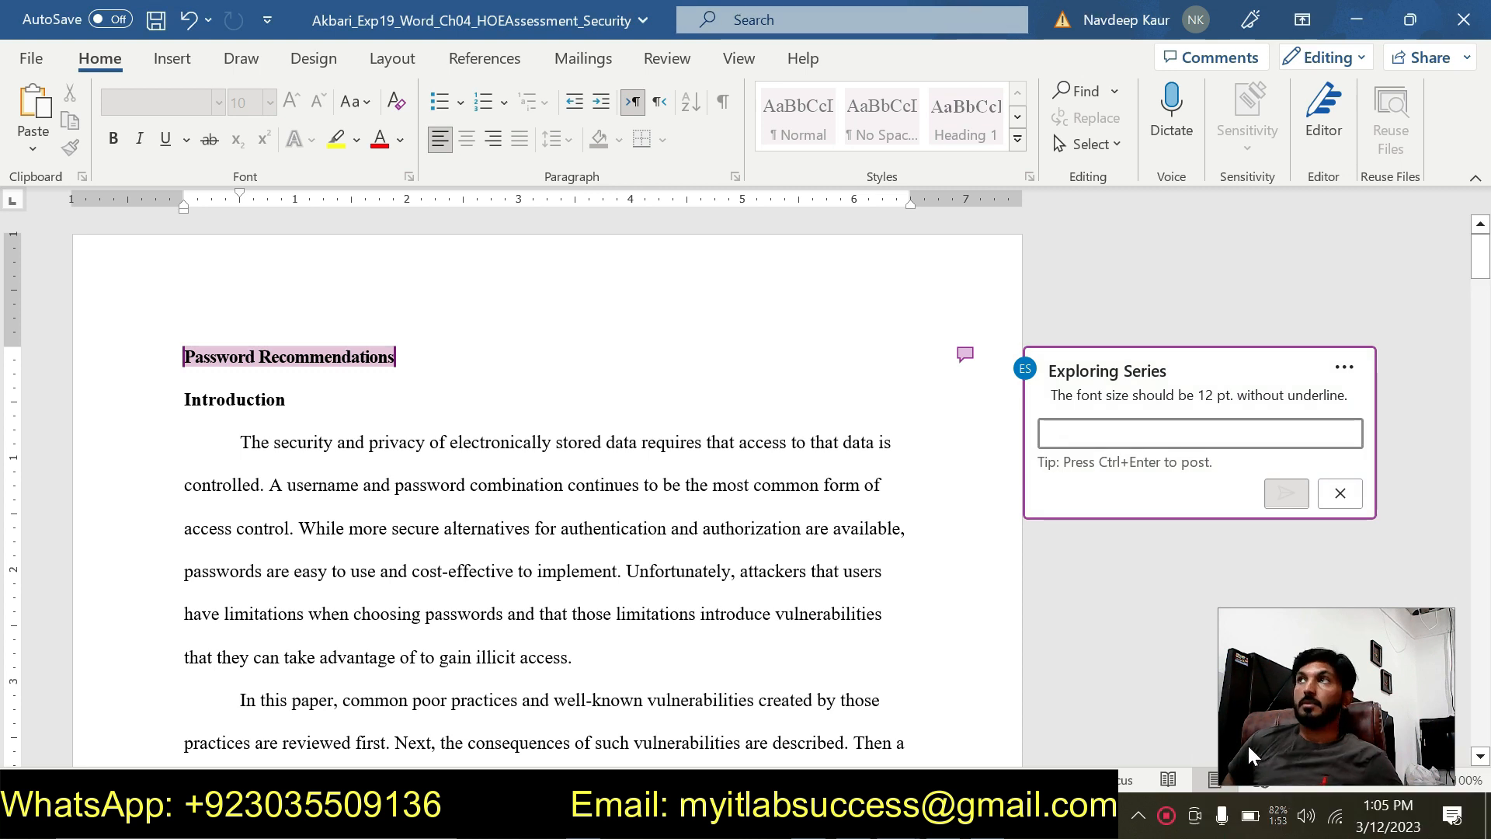
pyautogui.write('Adjusted Title style.')
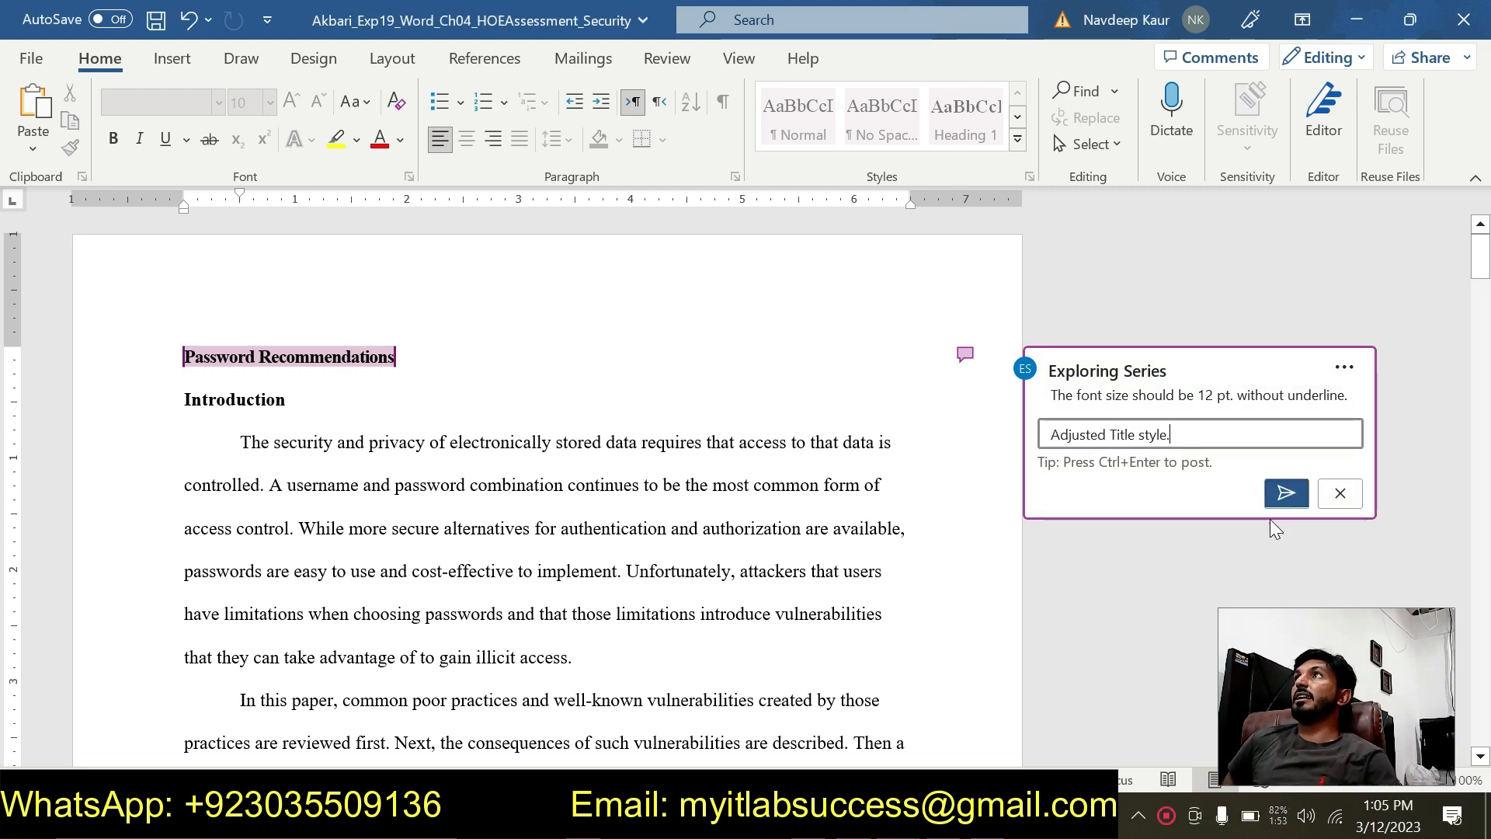
pyautogui.click(1291, 493)
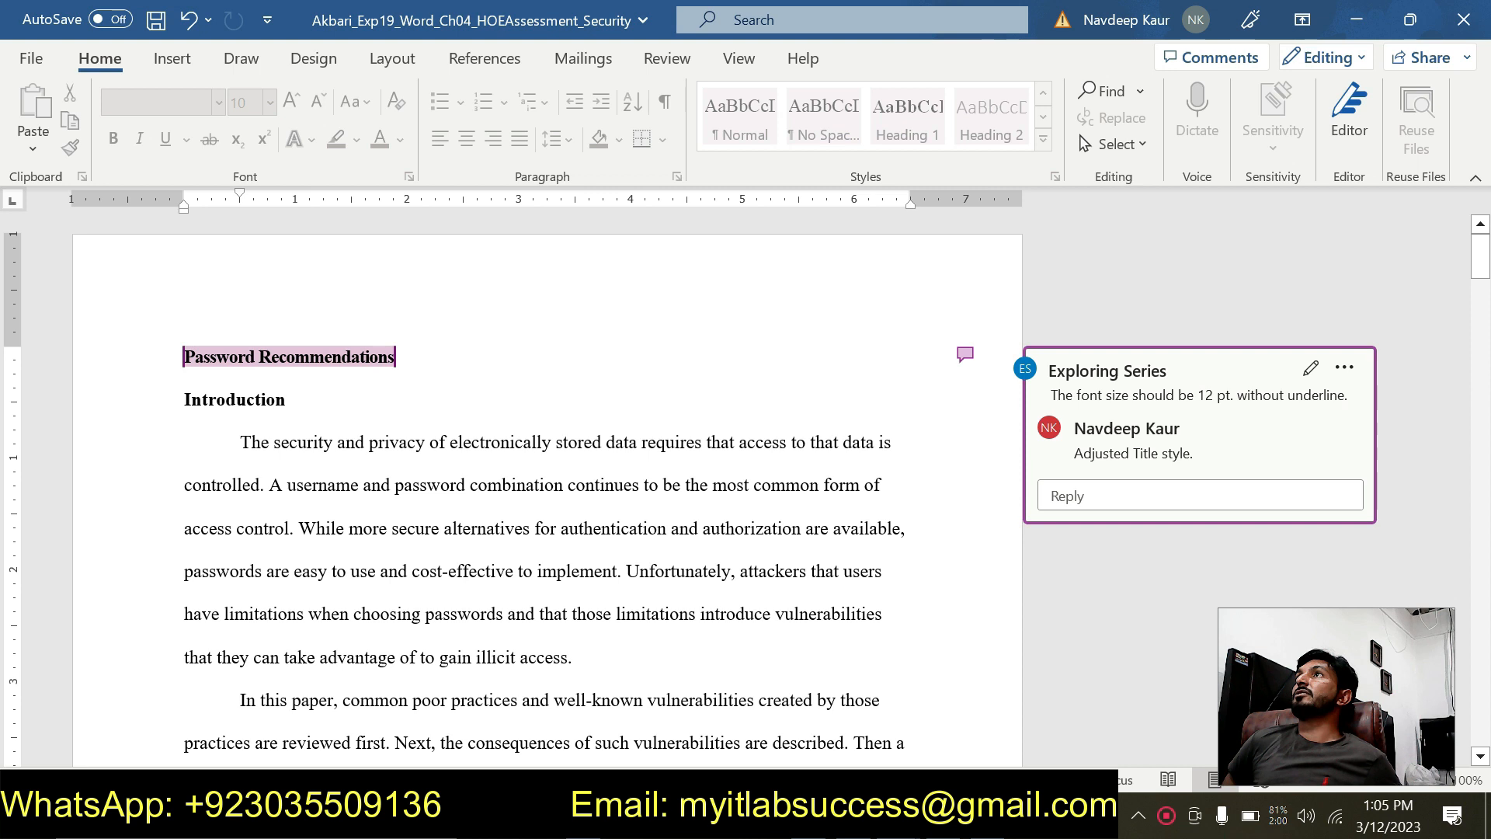
pyautogui.click(1360, 365)
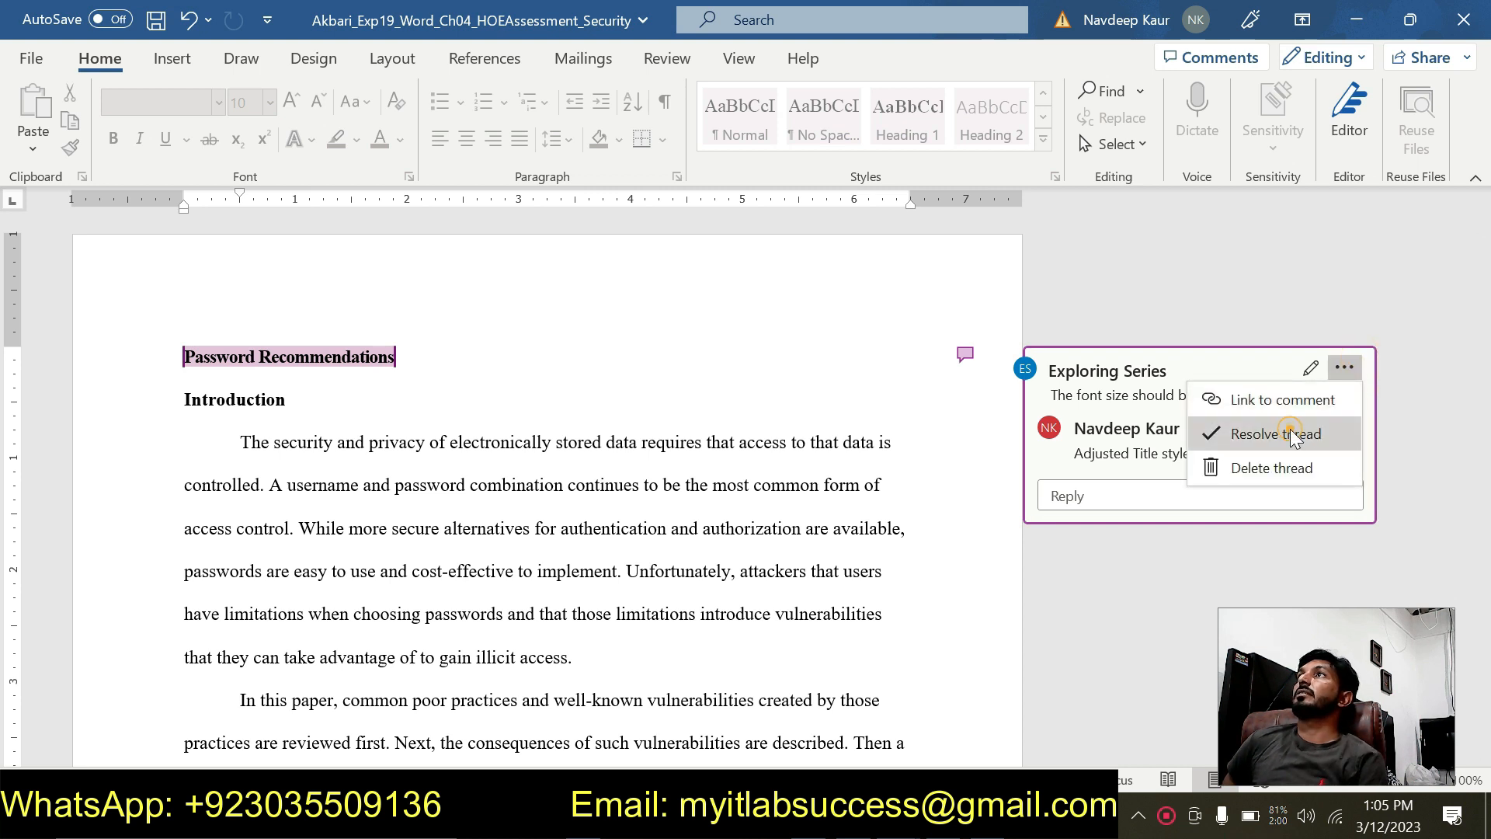
pyautogui.click(1291, 428)
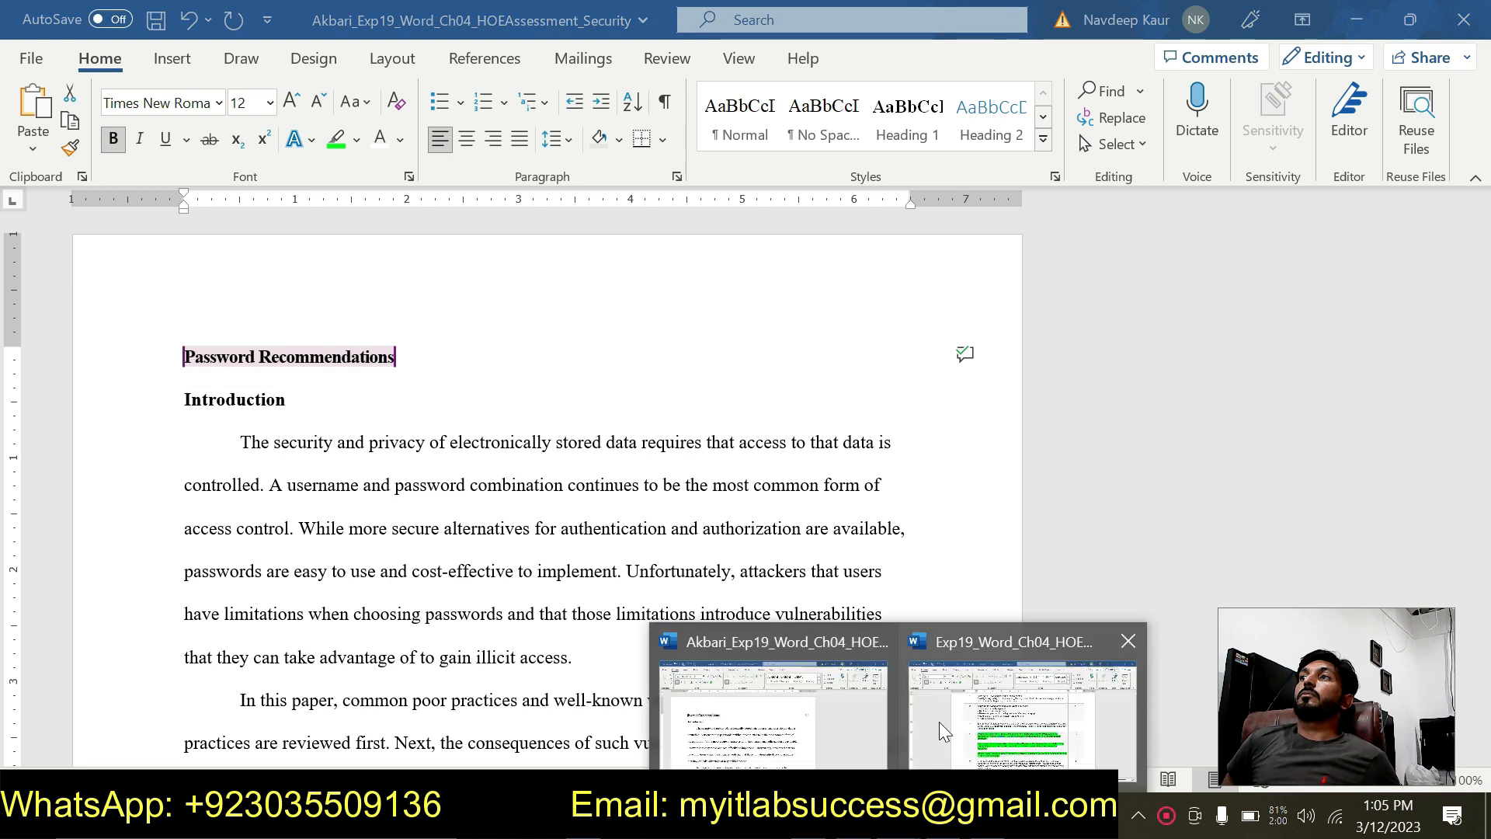
# Check instruction step 4, and italicize the first password example in the report's Poor Password Practices and Their Consequences section, excluding its comma
pyautogui.click(939, 721)
pyautogui.scroll(-1, 939, 721)
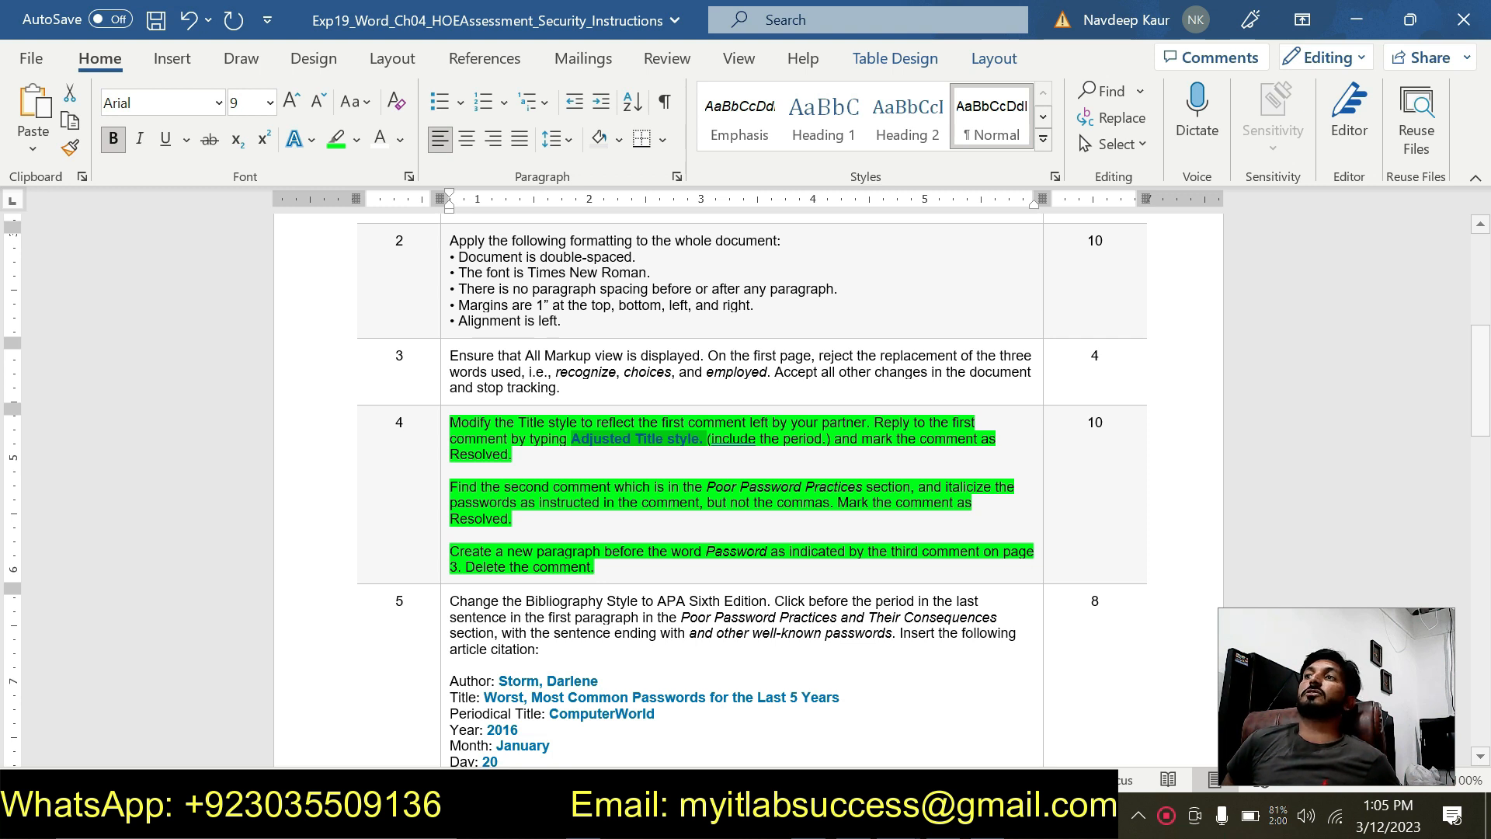
pyautogui.click(899, 815)
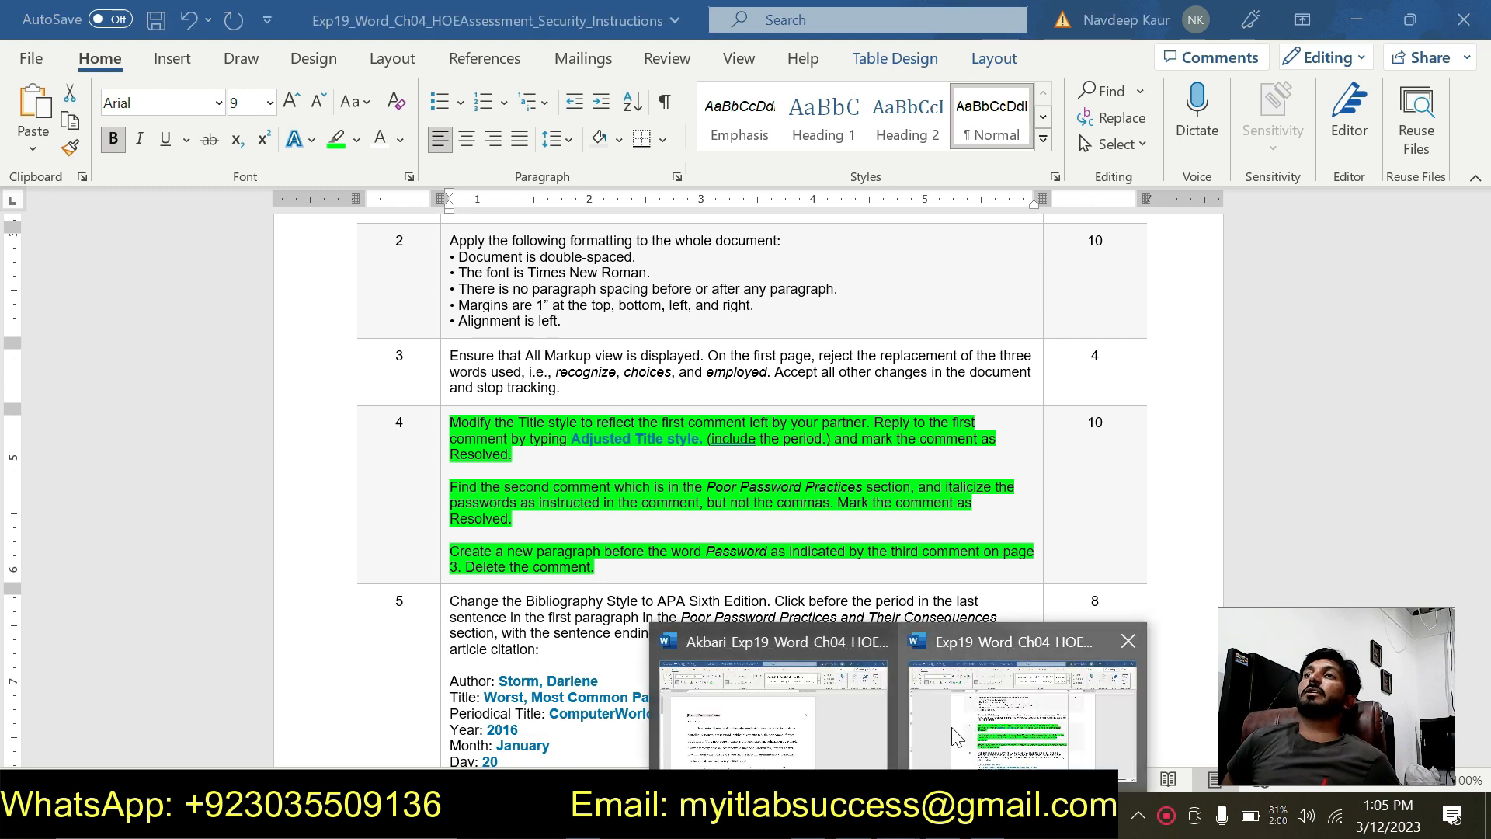
pyautogui.click(802, 713)
pyautogui.scroll(-11, 808, 544)
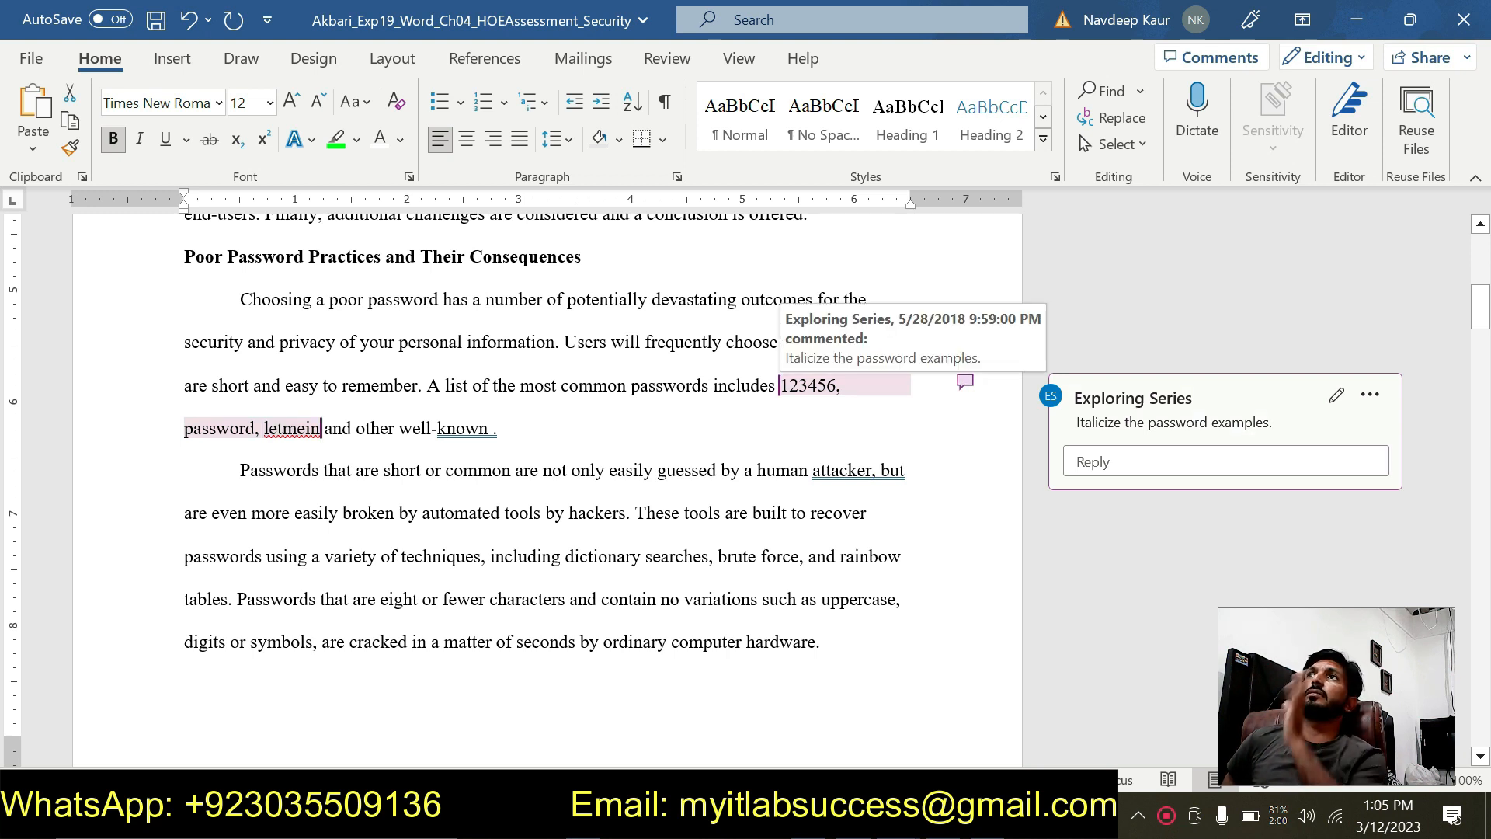
pyautogui.moveTo(781, 385); pyautogui.dragTo(841, 388)
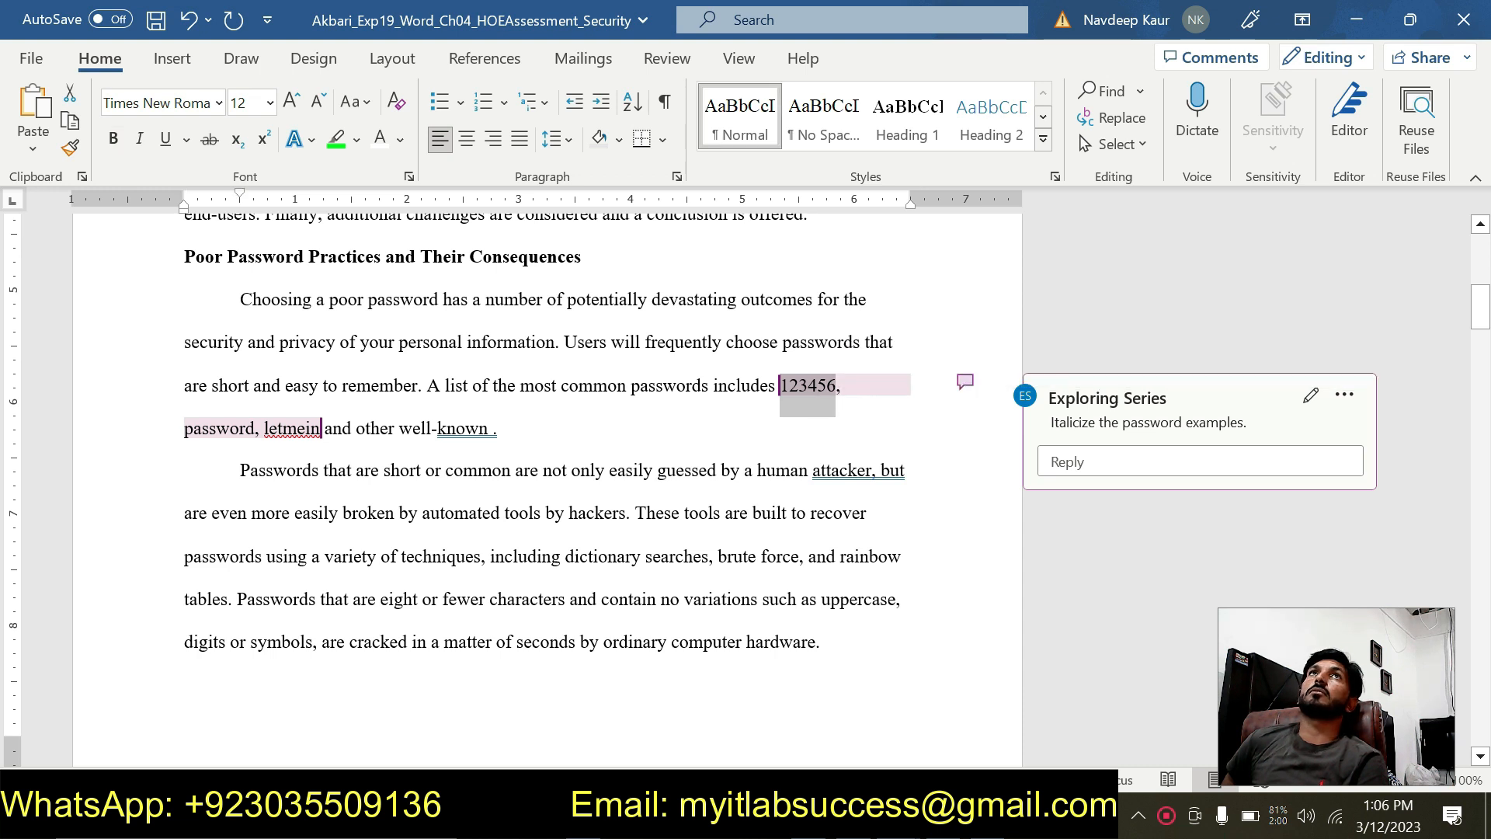
pyautogui.click(143, 151)
pyautogui.click(140, 140)
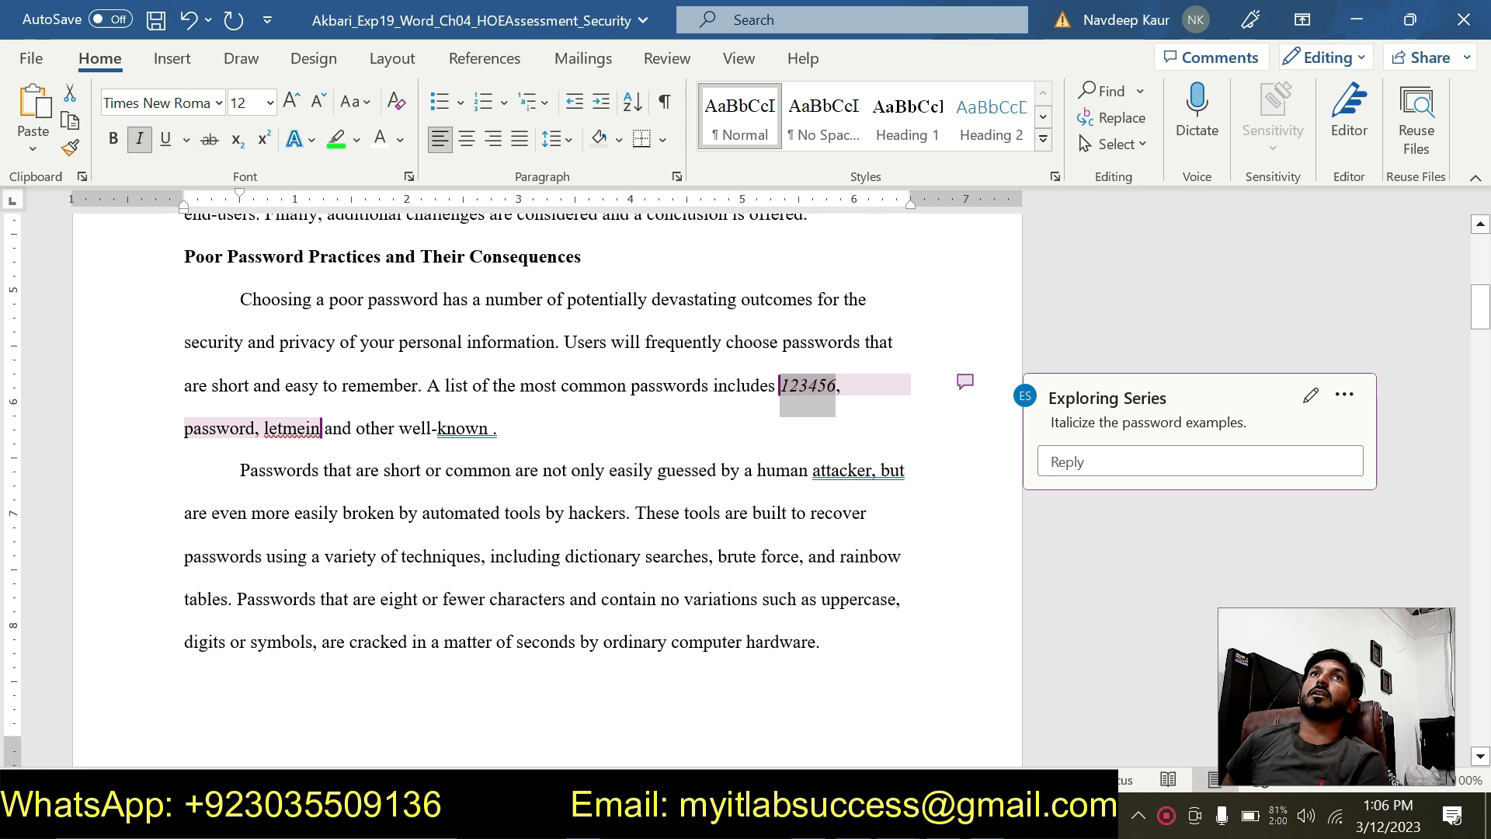
# Italicize the second and third password examples in the commented sentence, leaving the comma between them in regular text
pyautogui.moveTo(184, 428); pyautogui.dragTo(321, 427)
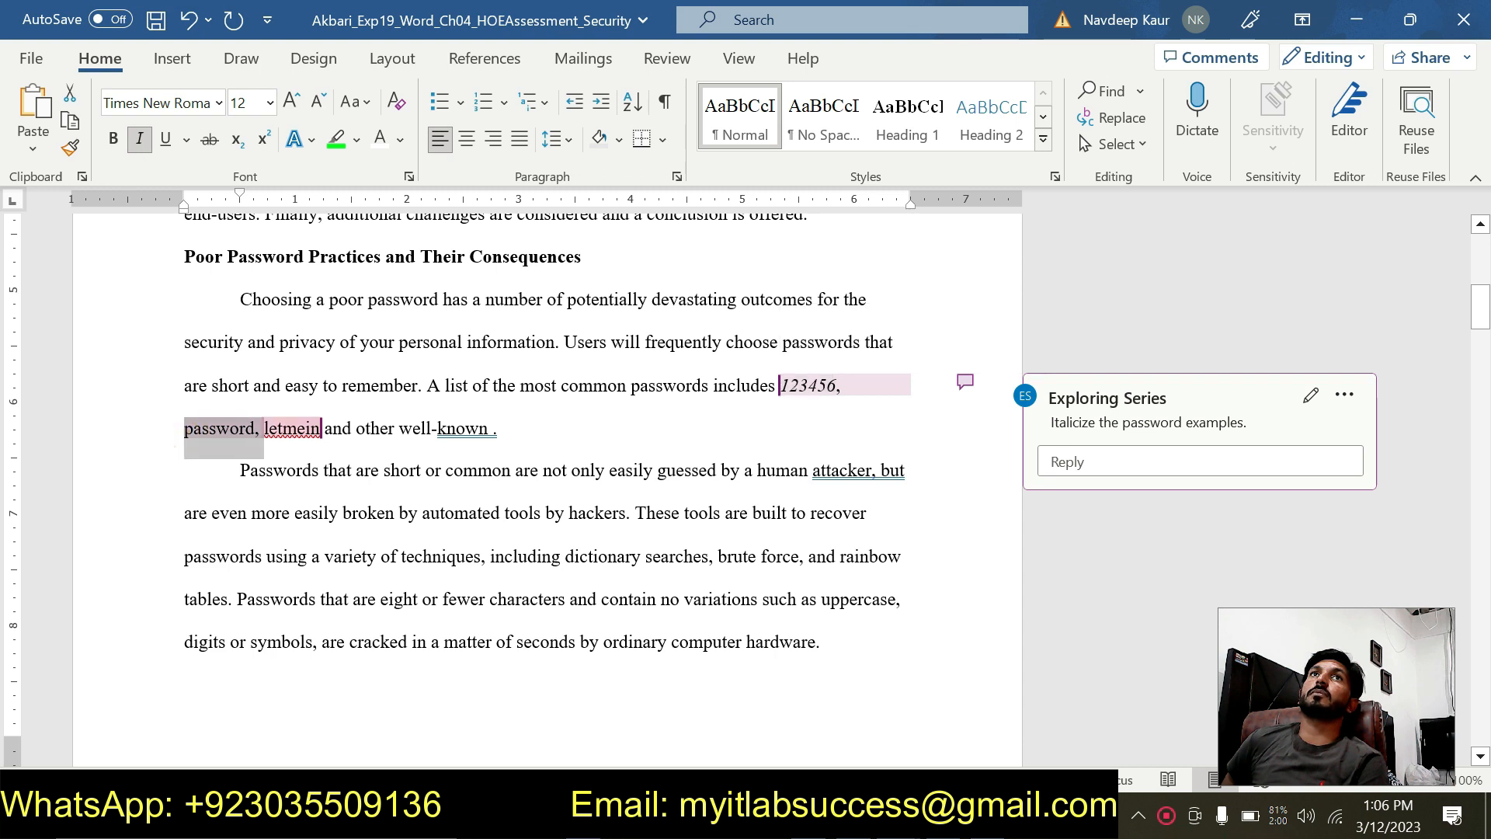
pyautogui.moveTo(320, 428); pyautogui.dragTo(258, 429)
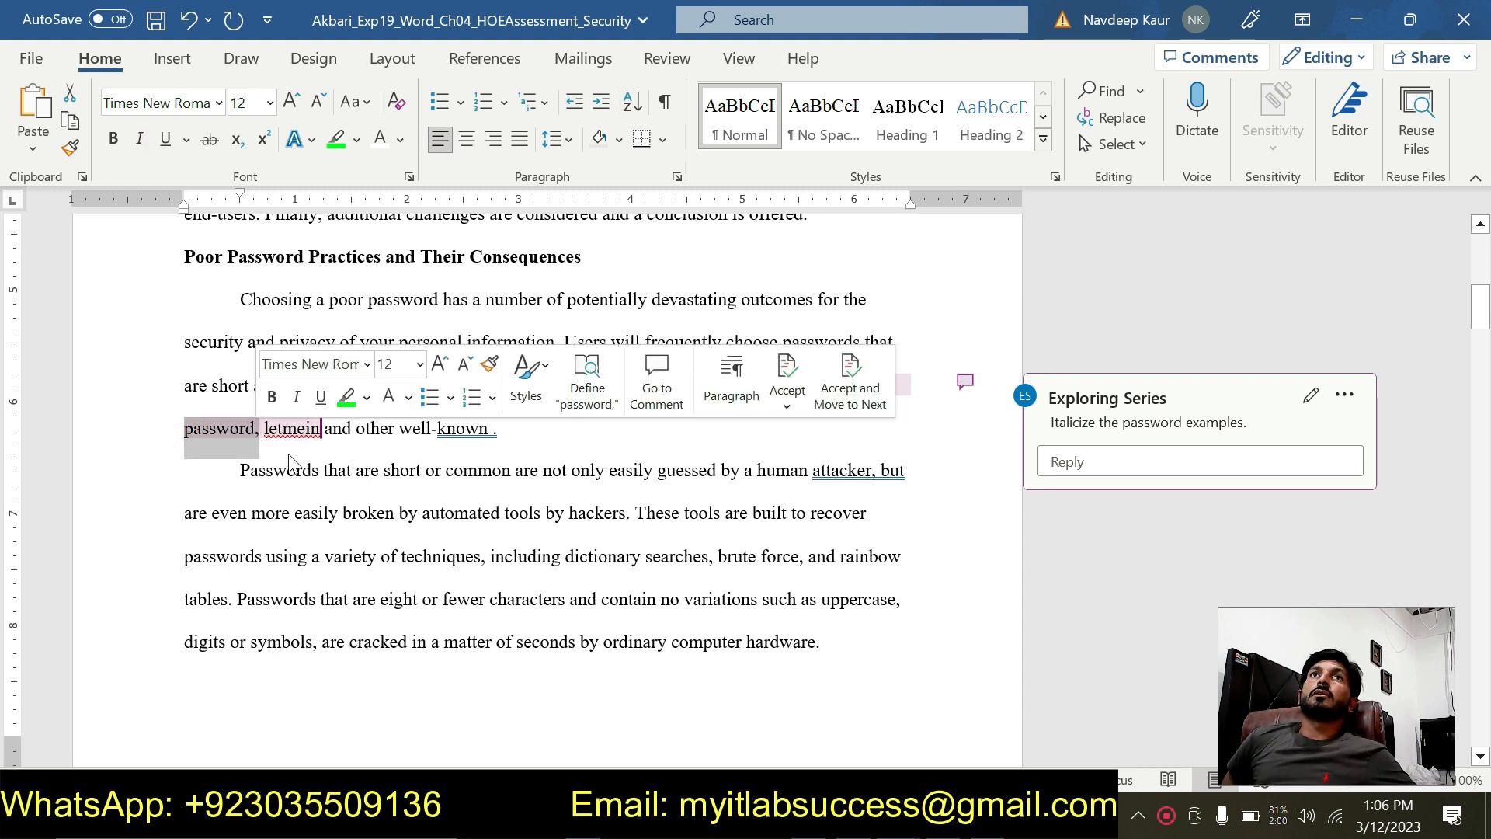
pyautogui.click(241, 431)
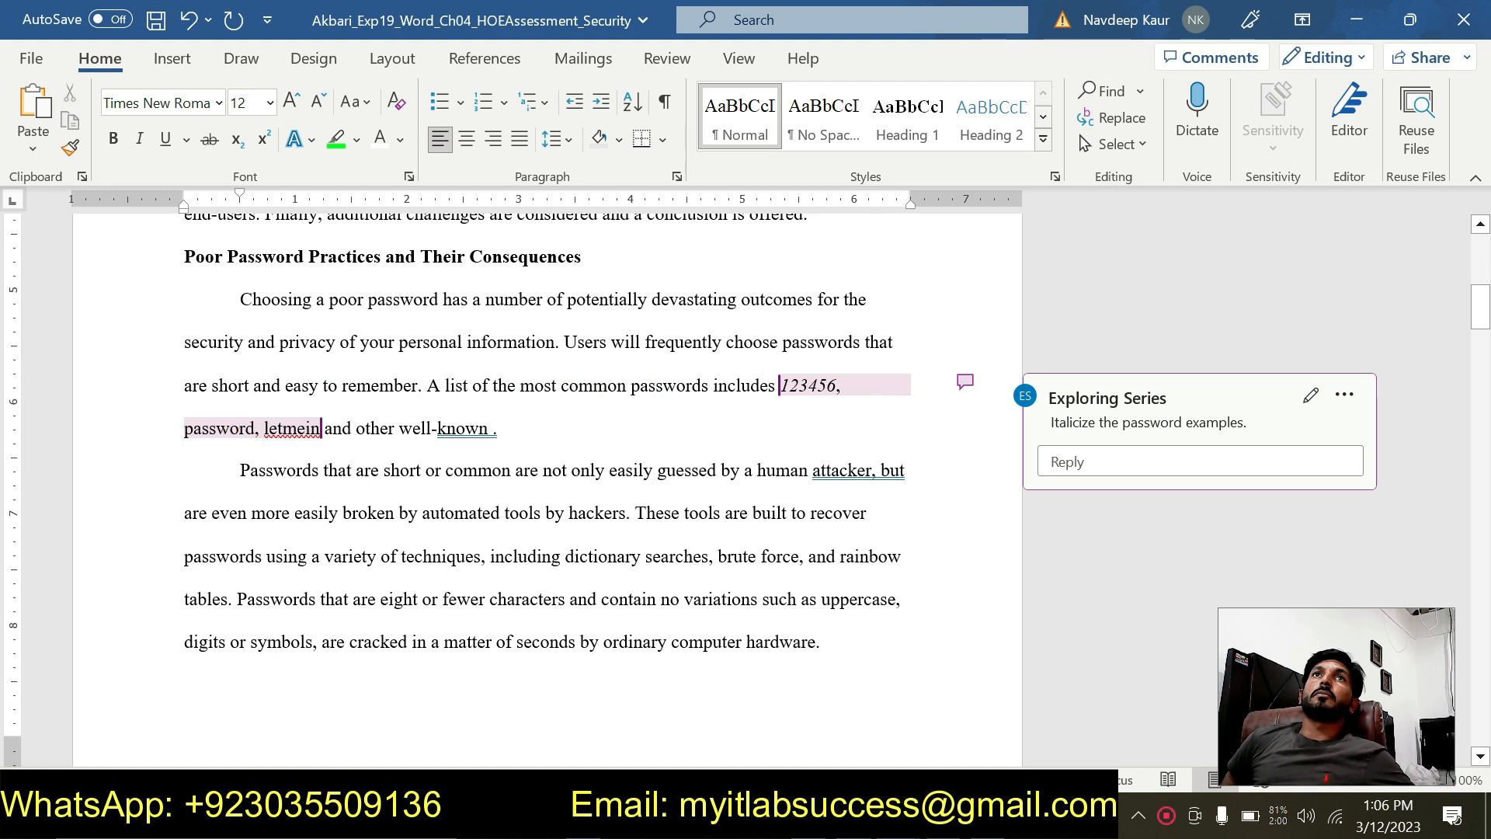
pyautogui.moveTo(184, 428); pyautogui.dragTo(255, 430)
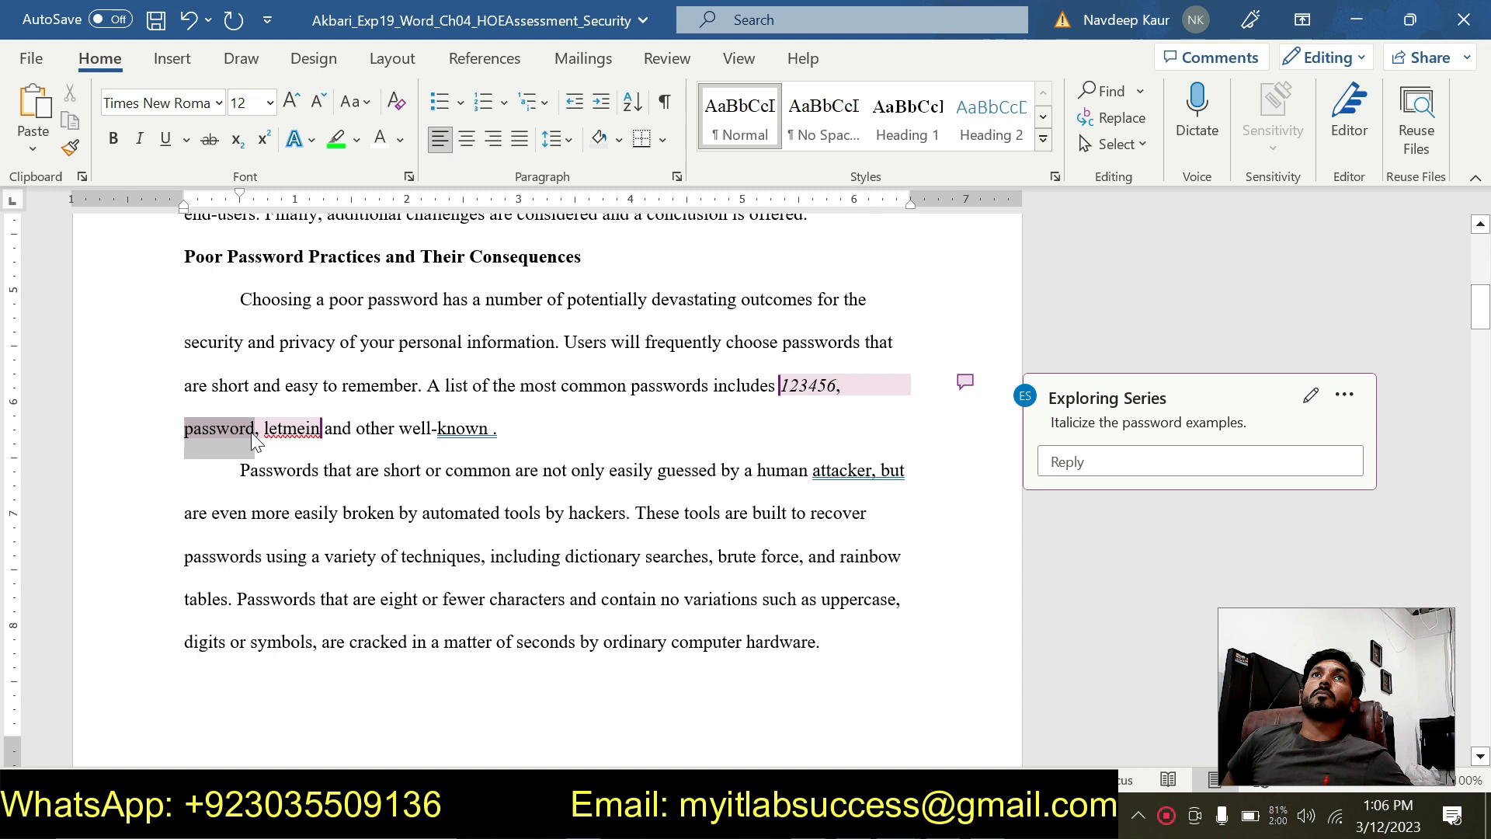
pyautogui.click(140, 139)
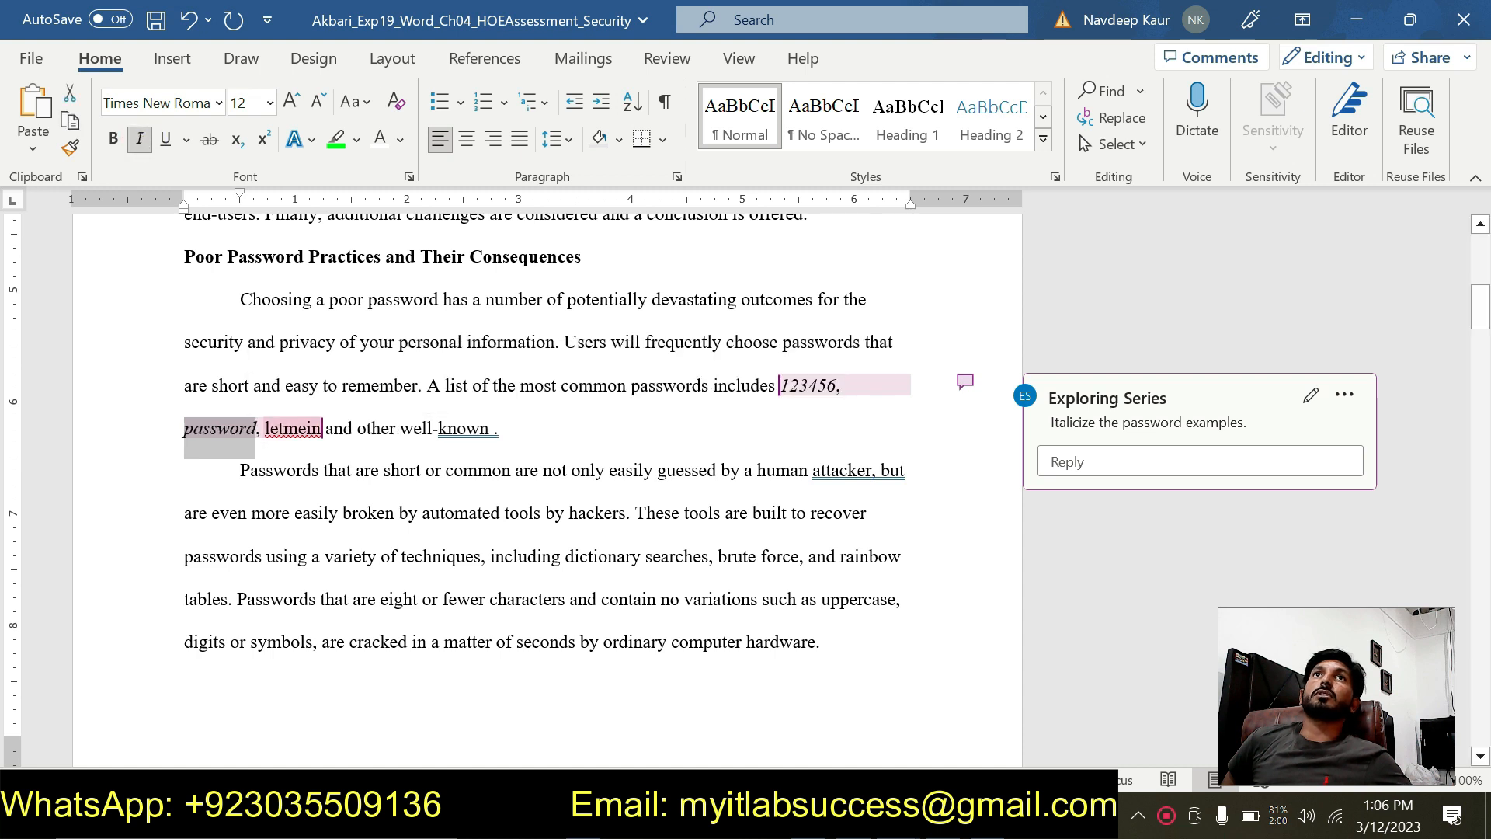
pyautogui.moveTo(265, 429); pyautogui.dragTo(322, 430)
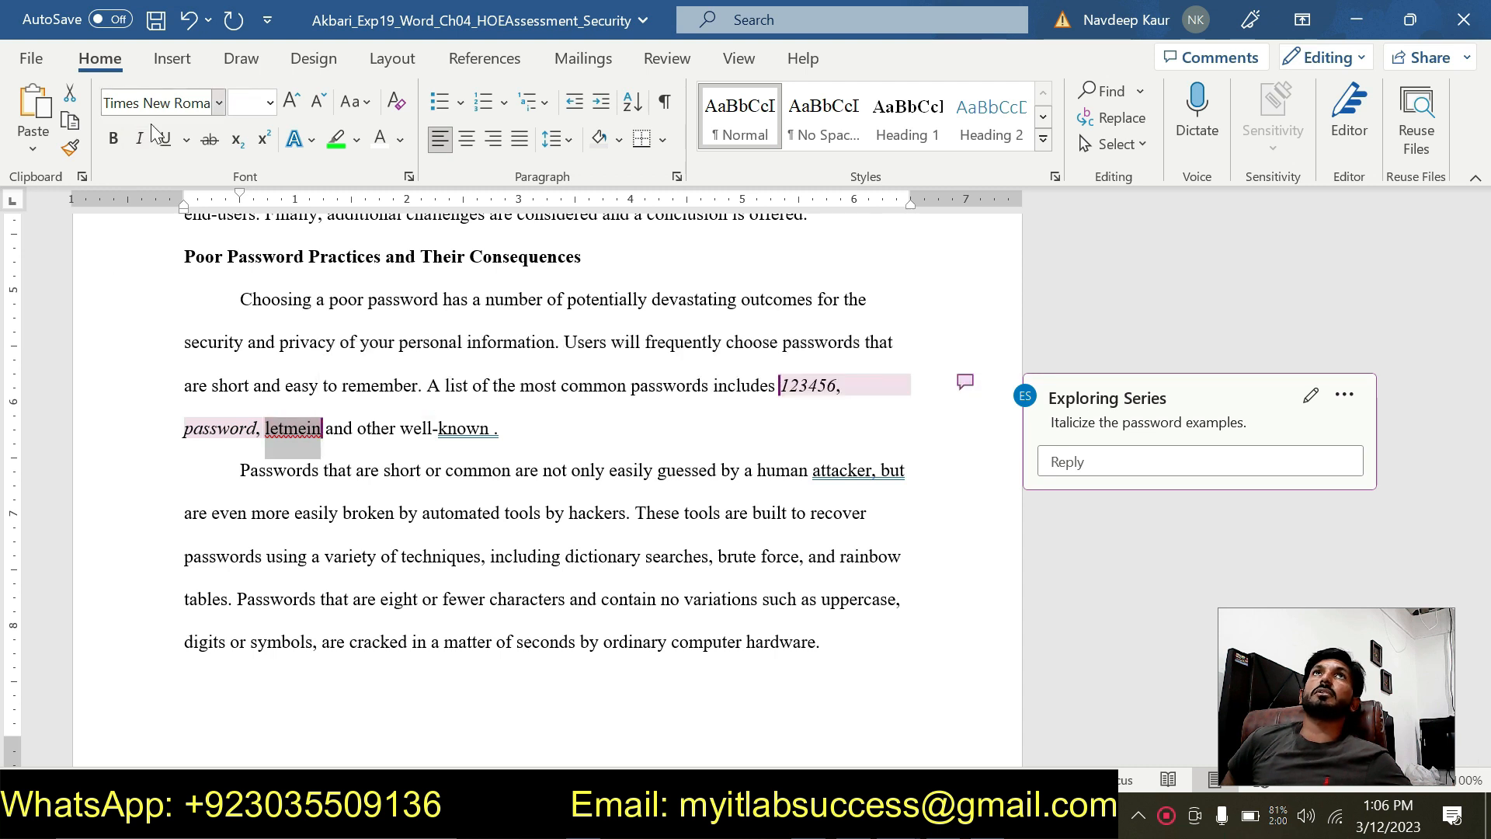
pyautogui.click(141, 145)
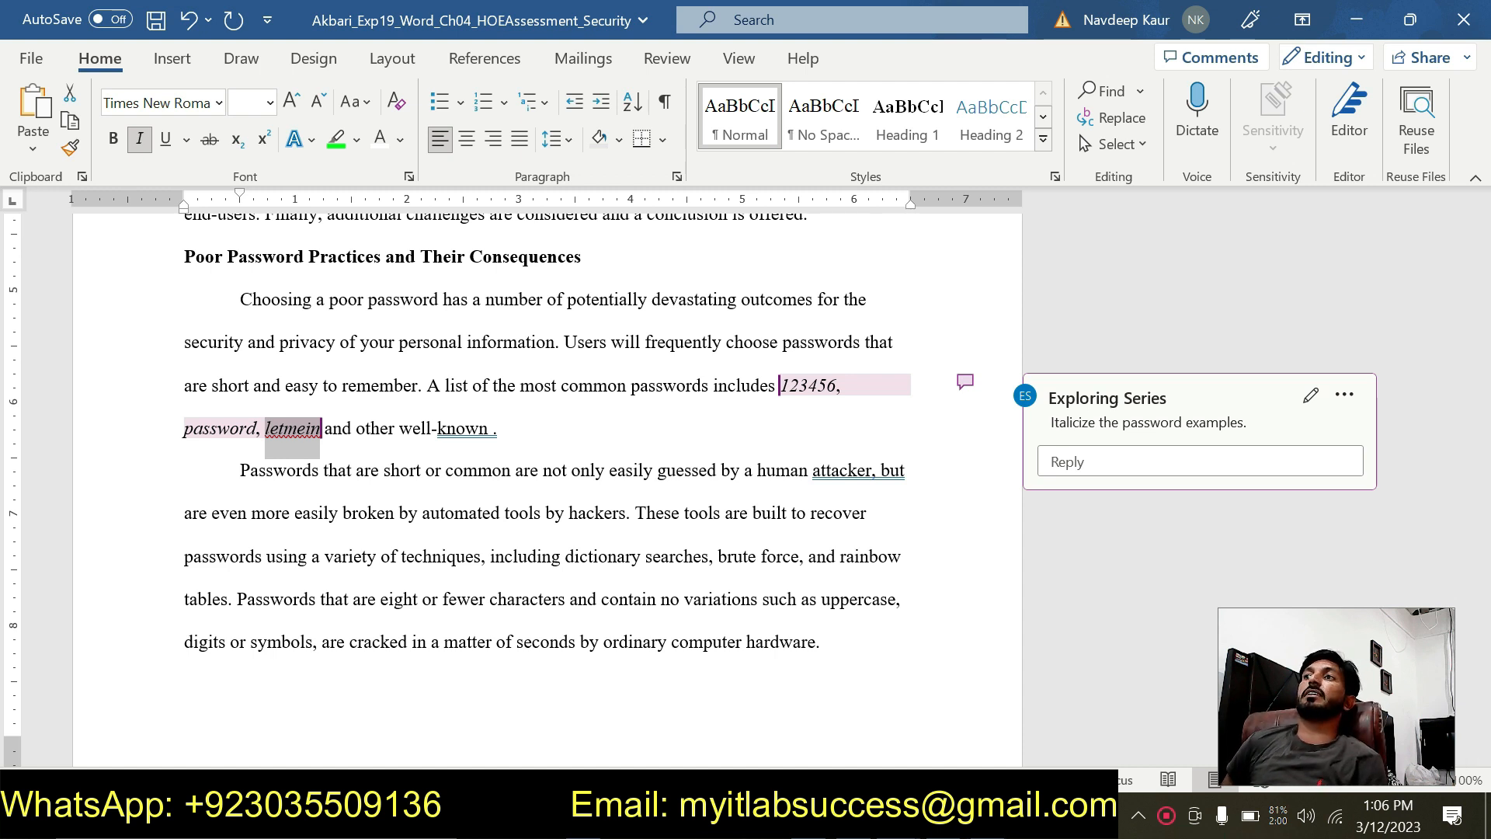
# Consult instruction step 4 again, and mark the report's comment about italicizing the password examples as resolved
pyautogui.click(944, 733)
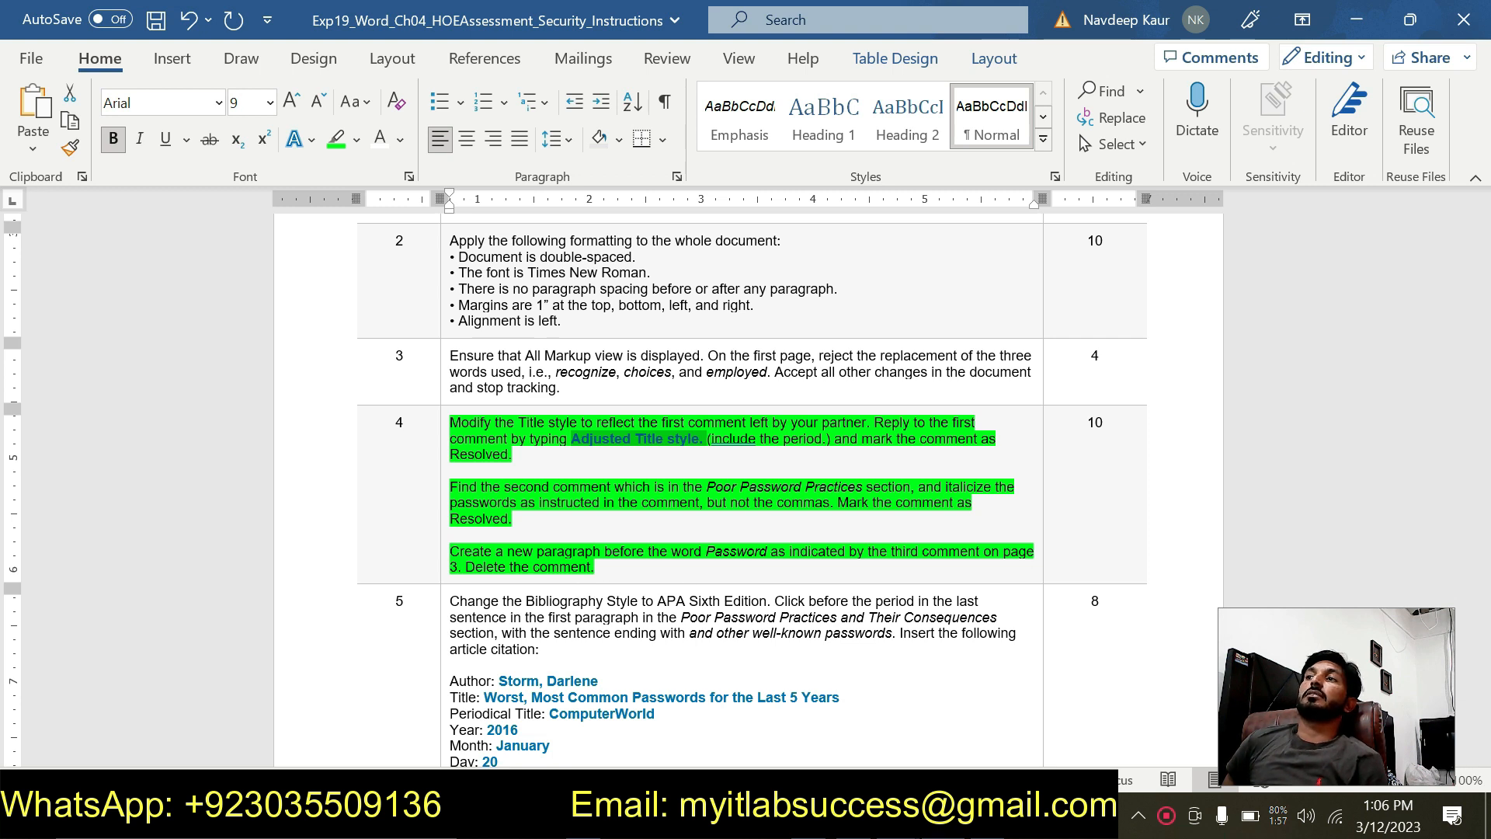
pyautogui.moveTo(898, 815)
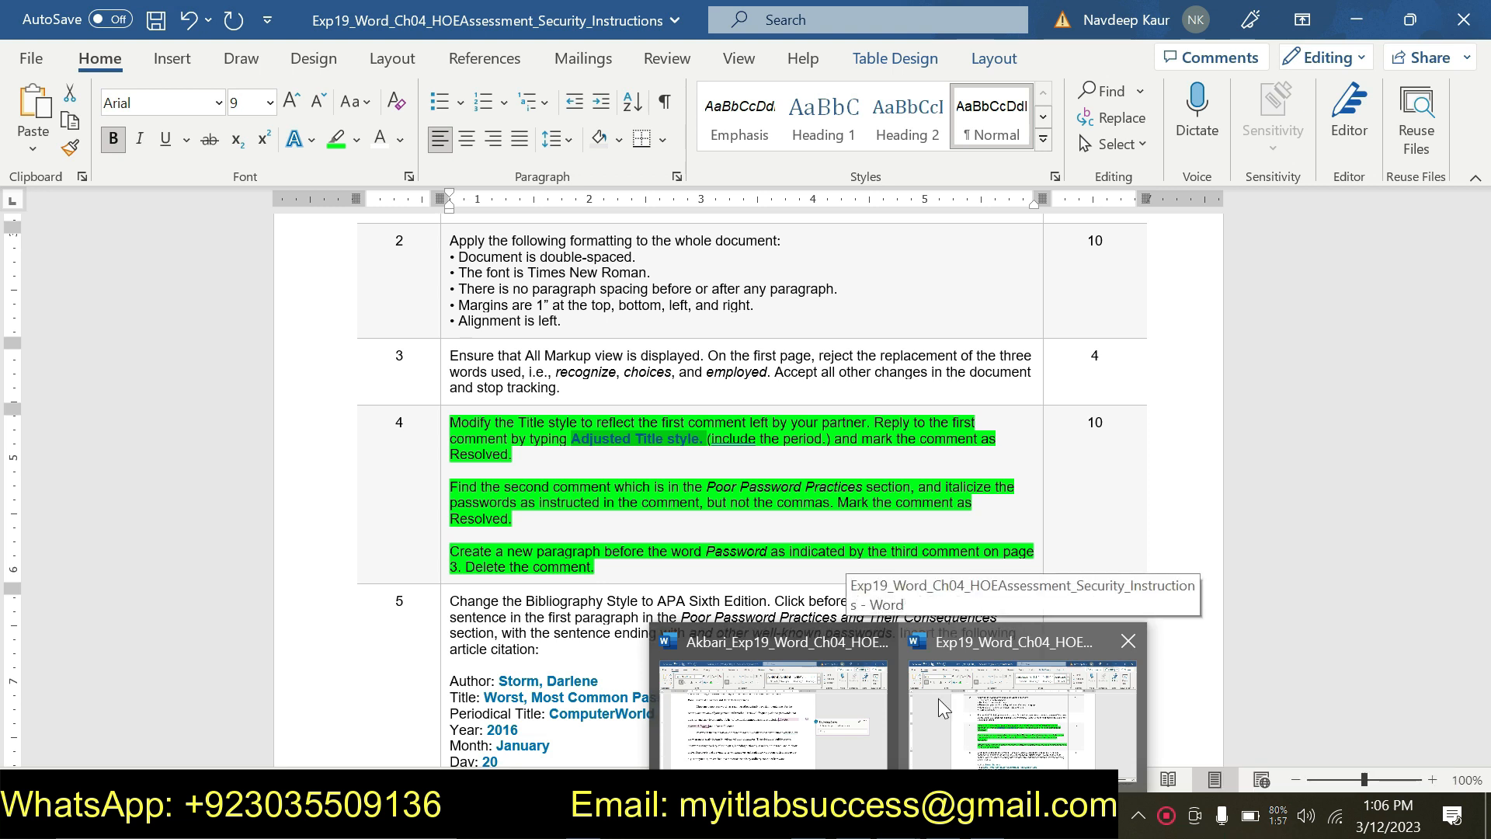
pyautogui.click(790, 690)
pyautogui.click(1344, 395)
pyautogui.click(1231, 466)
# Start a new paragraph before "Password managers are available in two broad categories" and delete the comment attached there
pyautogui.scroll(-10, 547, 482)
pyautogui.scroll(-15, 547, 482)
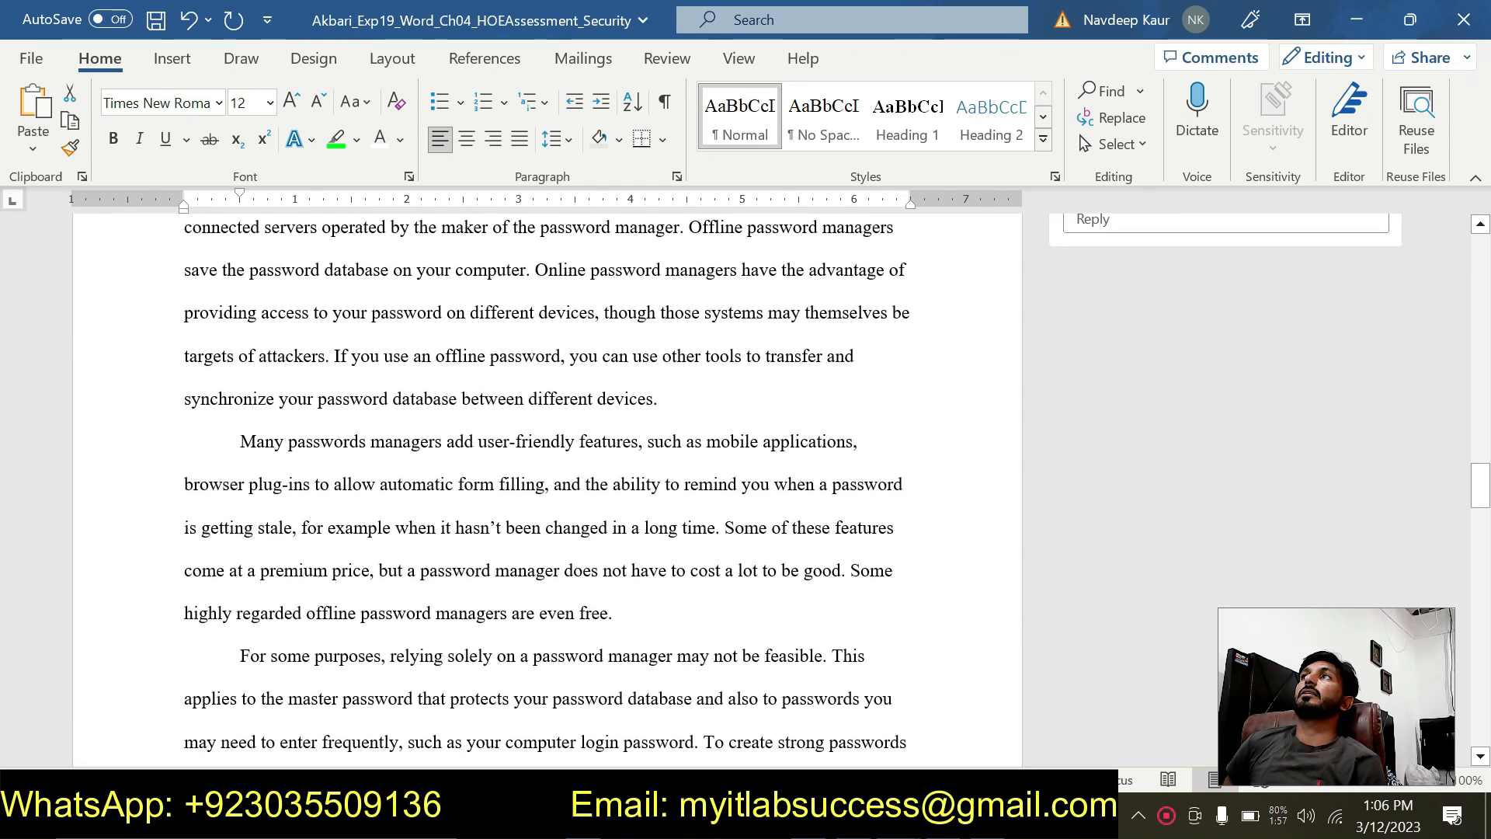
pyautogui.scroll(3, 1036, 411)
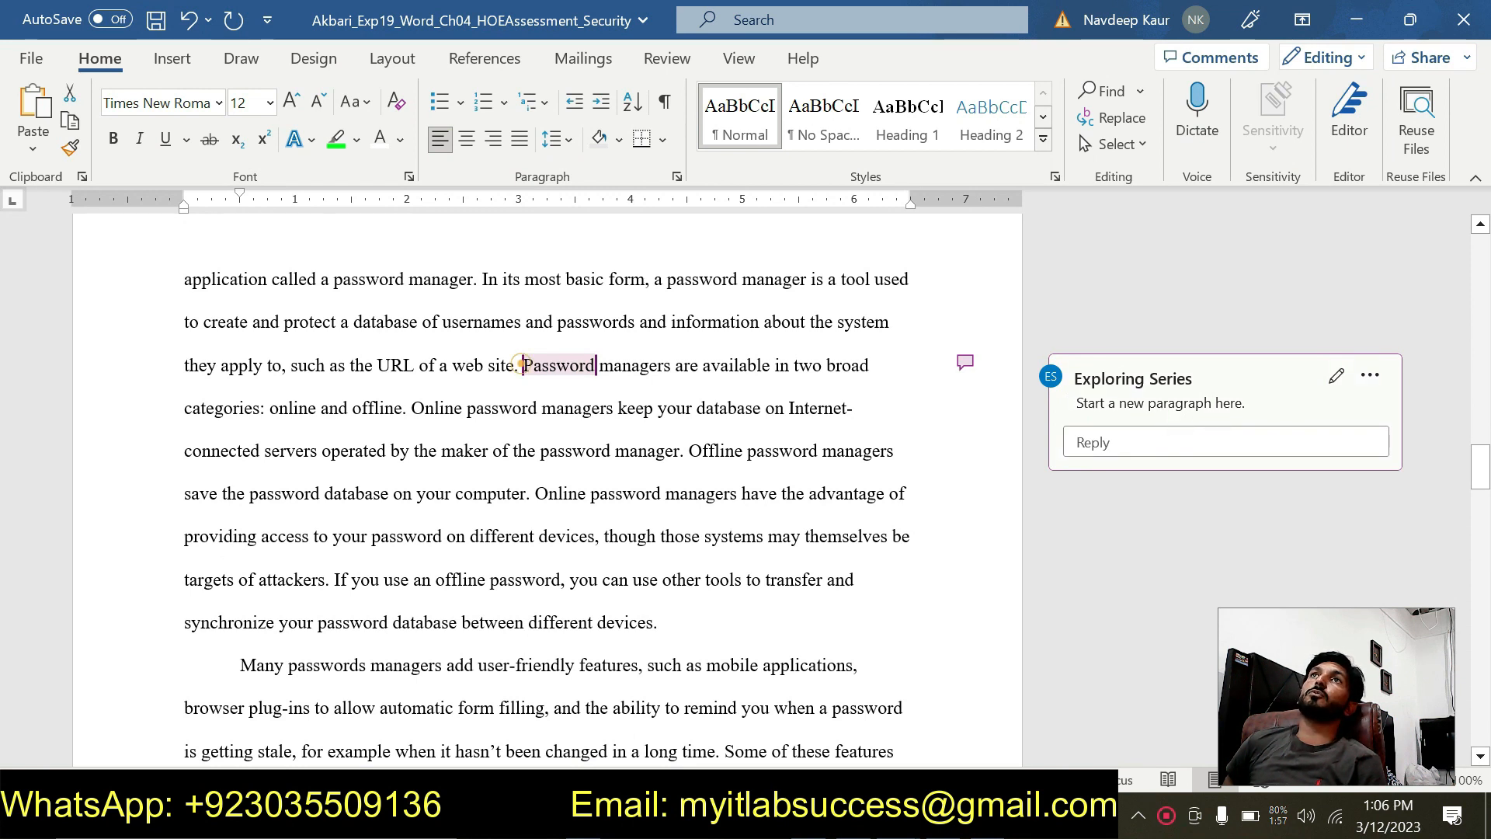
pyautogui.click(521, 363)
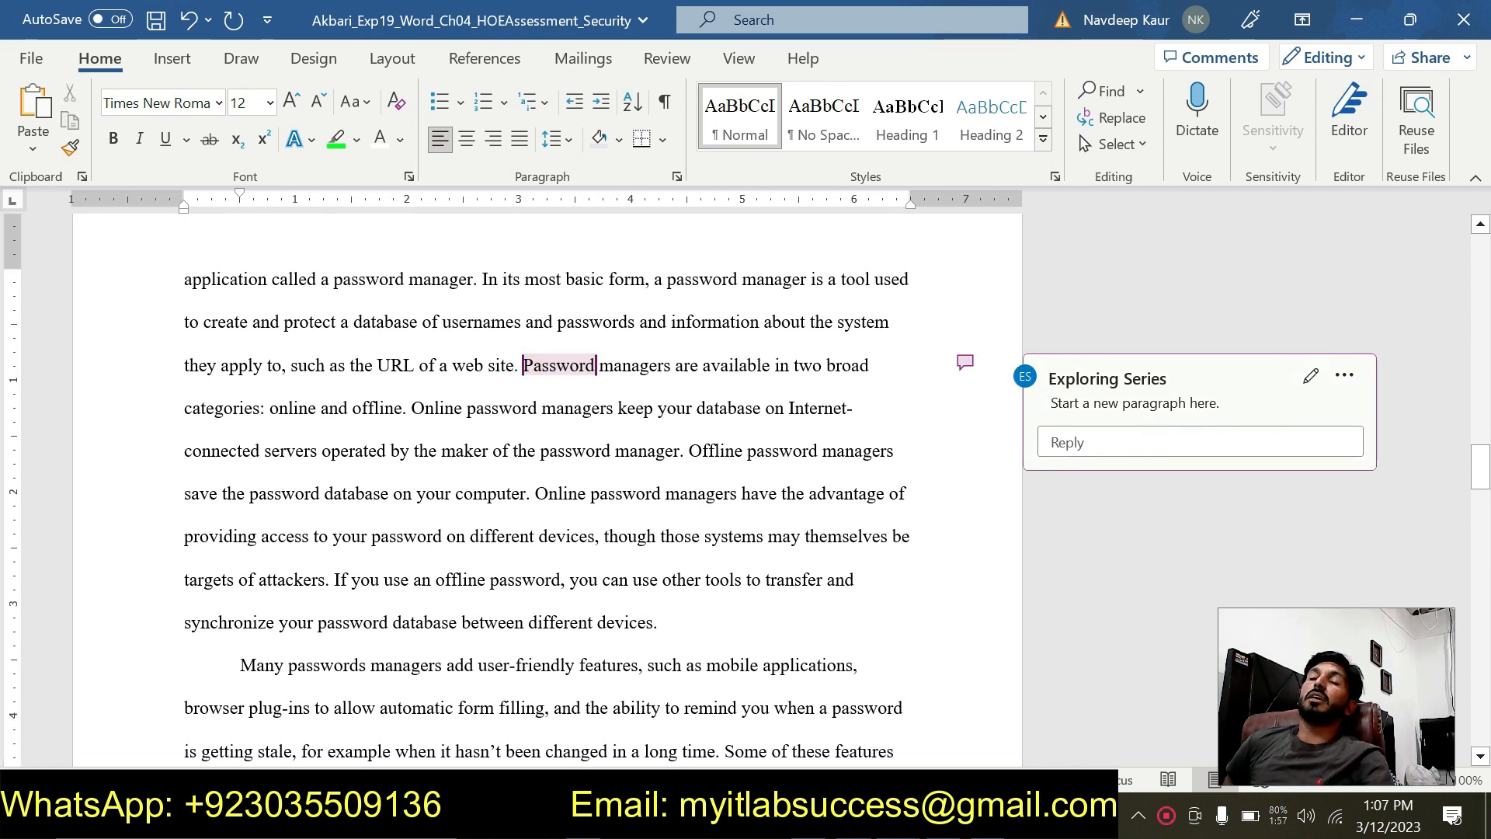
pyautogui.press('Return')
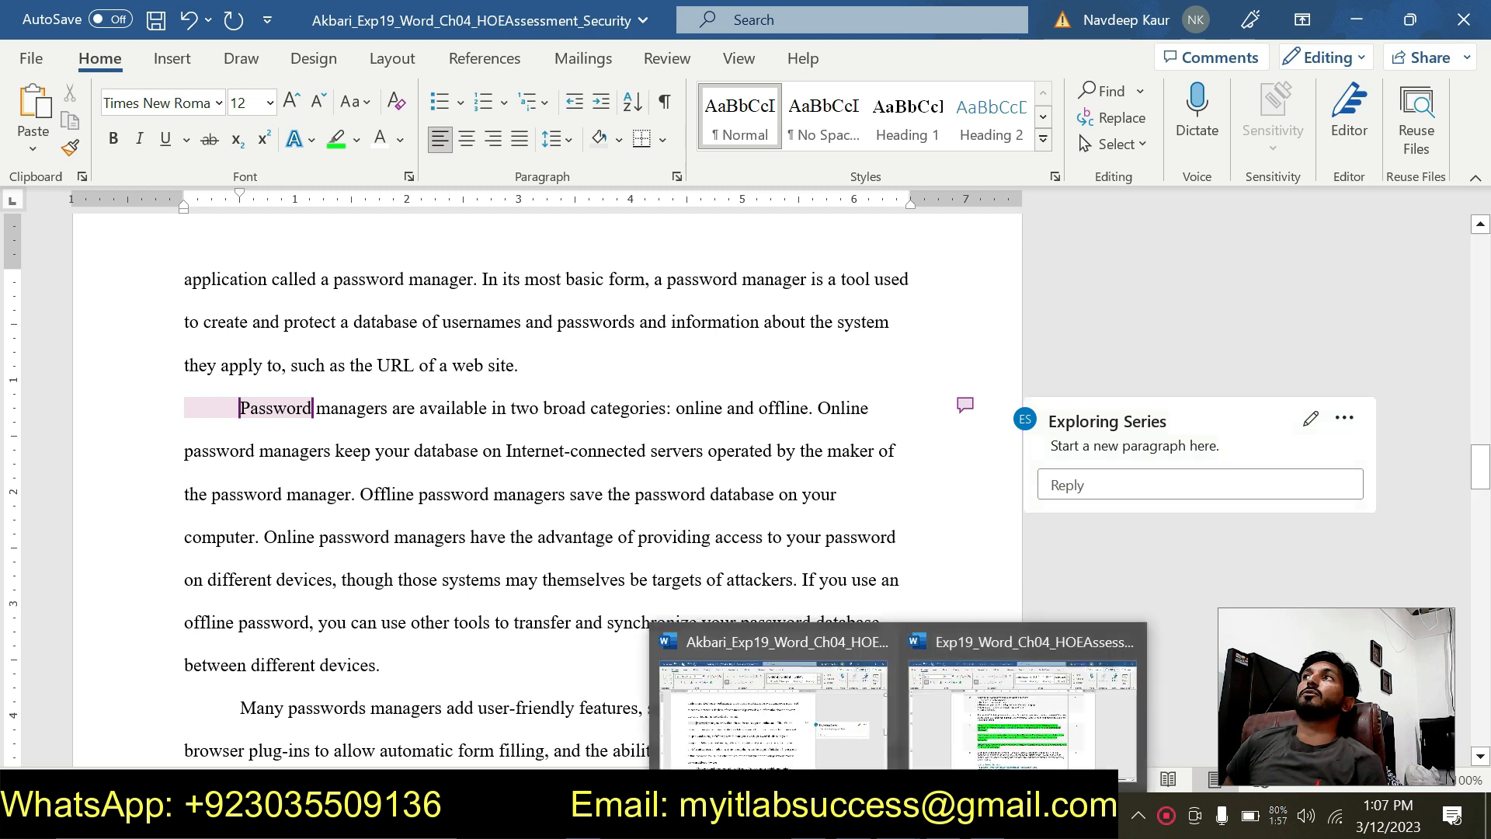
pyautogui.click(1344, 418)
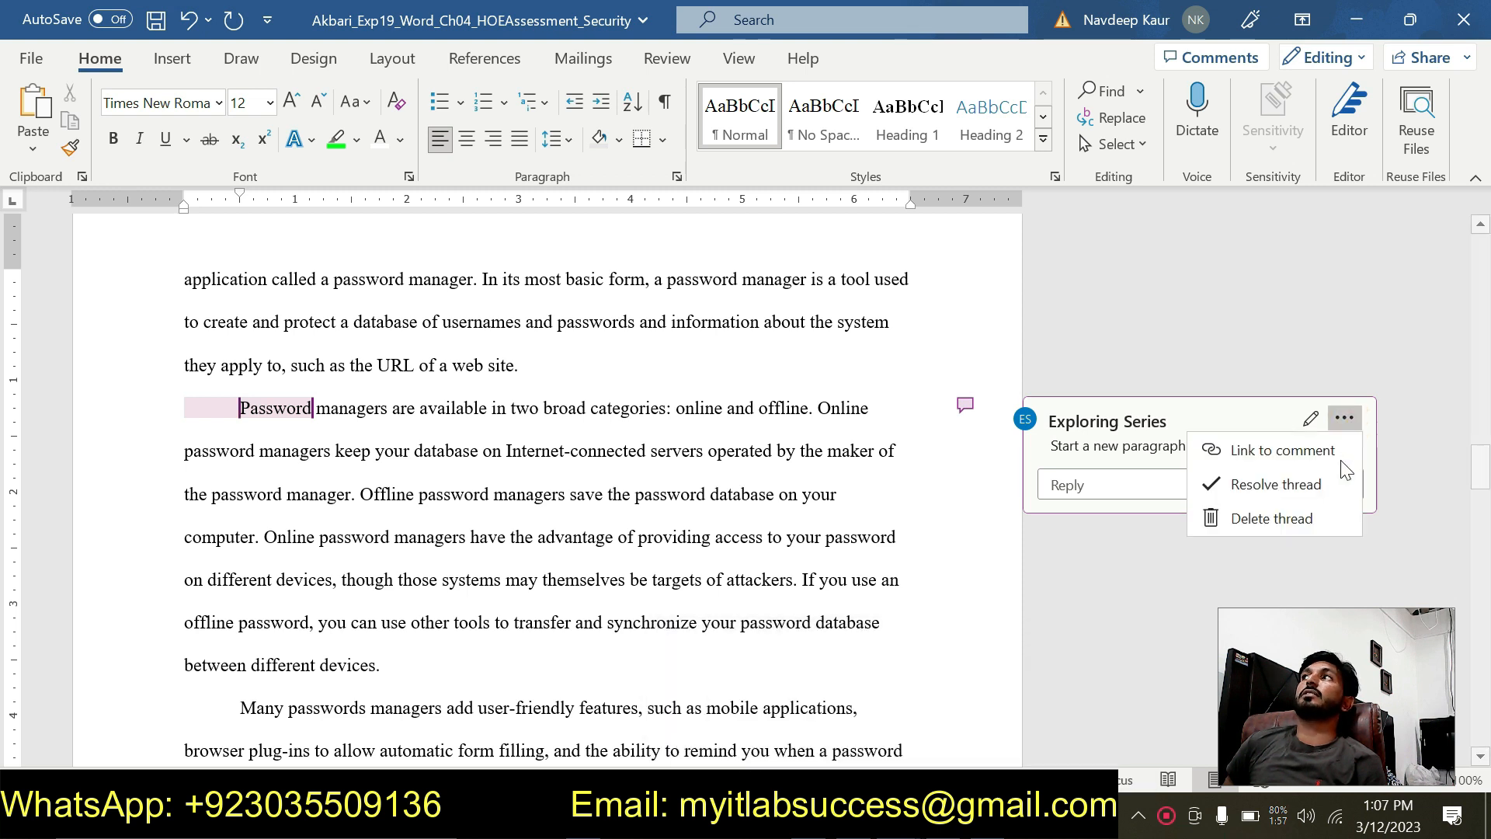
pyautogui.click(1250, 518)
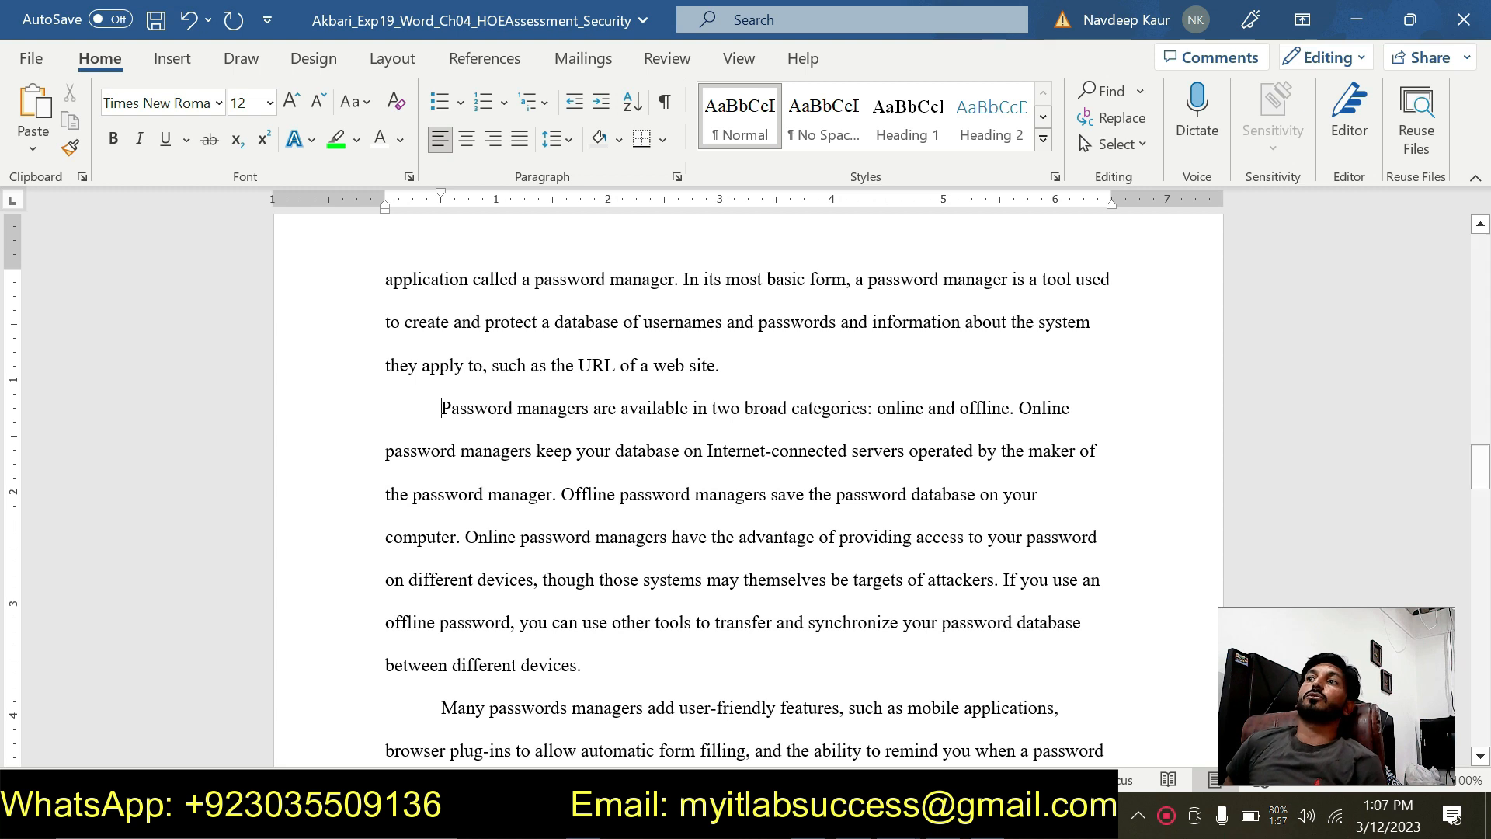
# Switch to the instructions document, remove the highlight from step 4, and highlight the text of step 5 in bright green
pyautogui.click(898, 816)
pyautogui.click(944, 724)
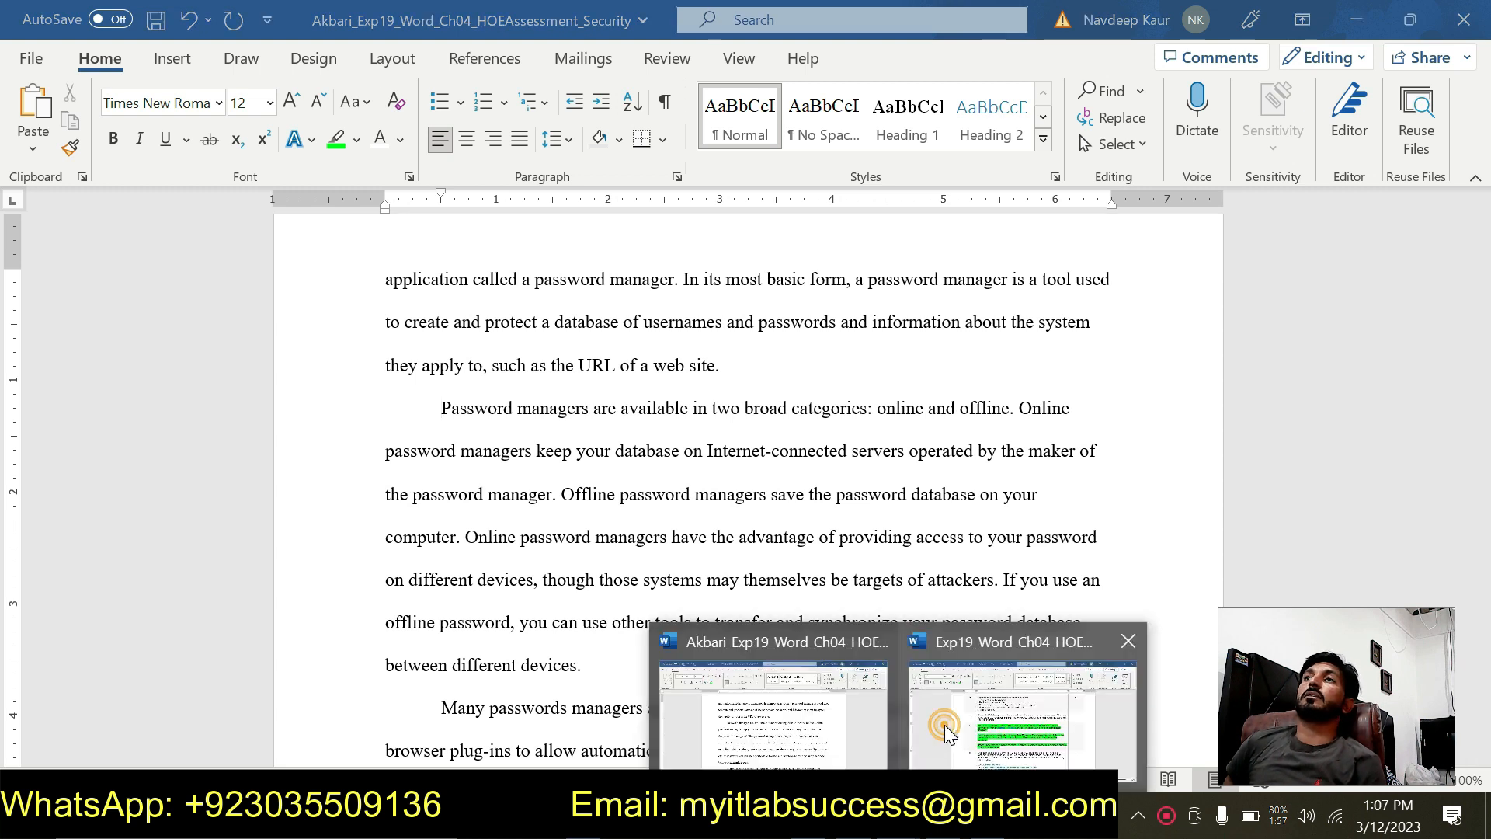
pyautogui.moveTo(596, 566); pyautogui.dragTo(449, 422)
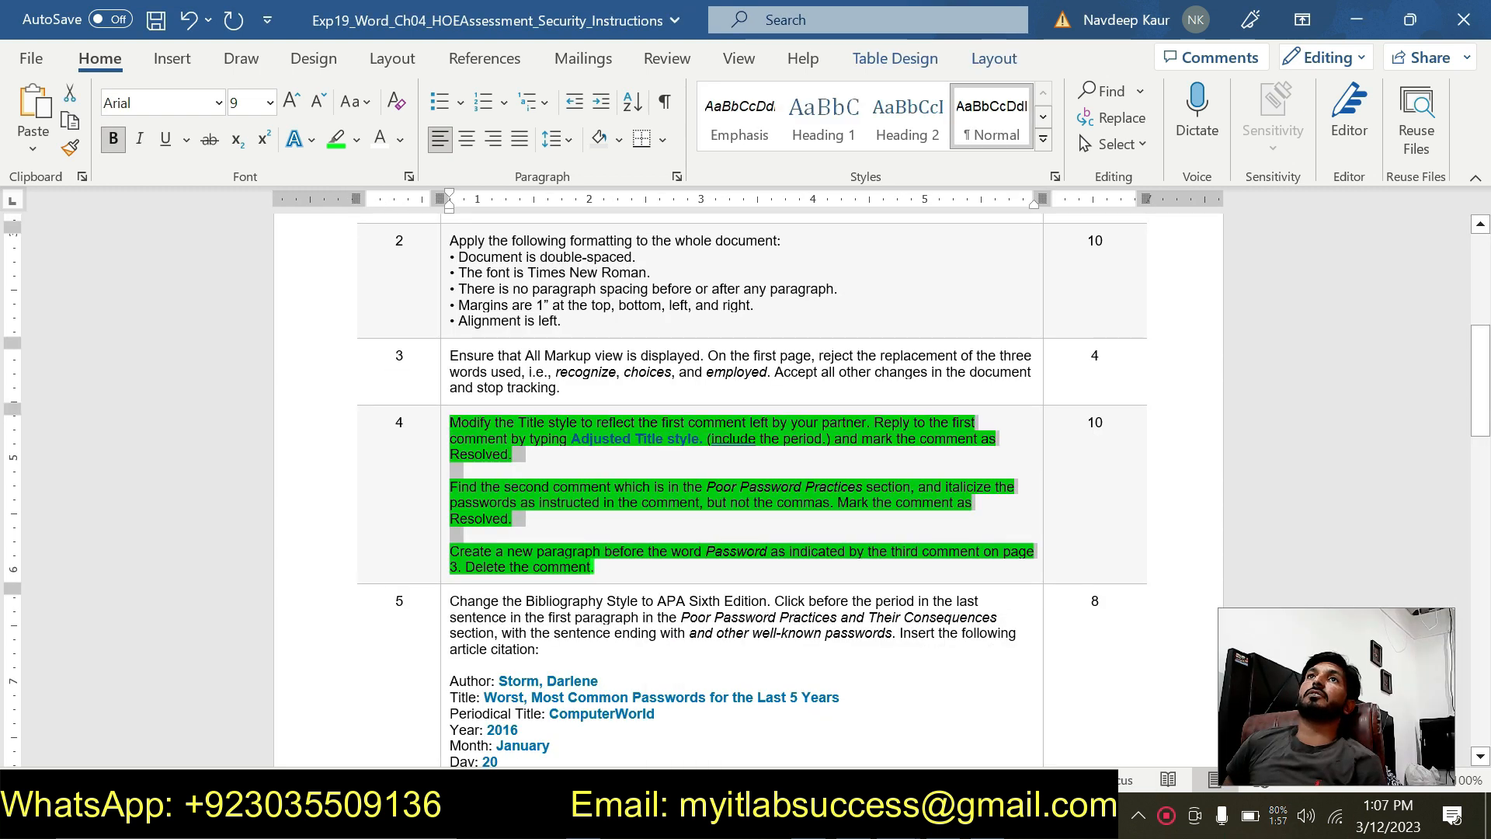
pyautogui.click(337, 141)
pyautogui.scroll(-5, 745, 489)
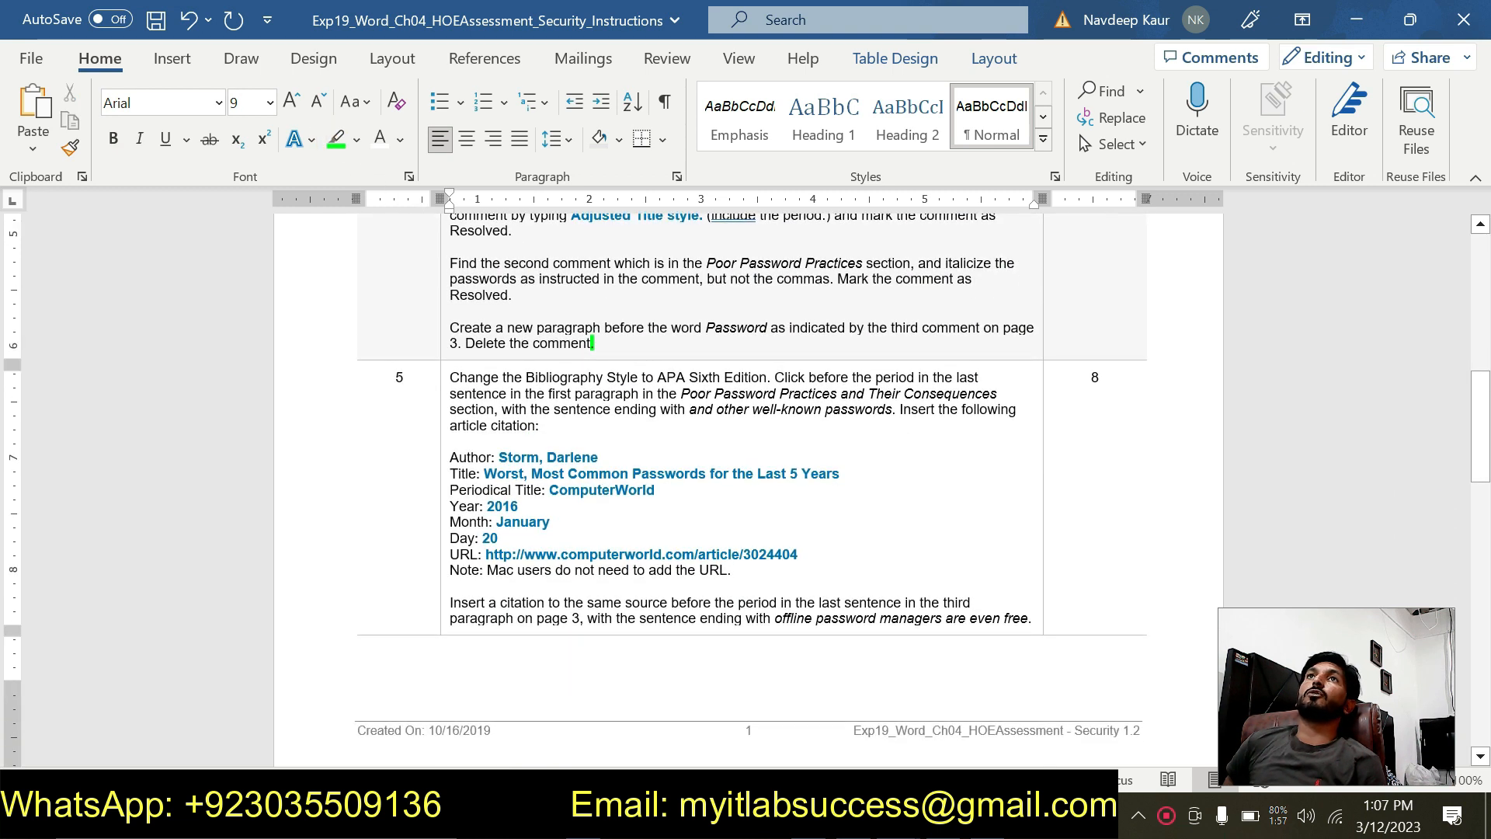
pyautogui.moveTo(452, 375); pyautogui.dragTo(1013, 610)
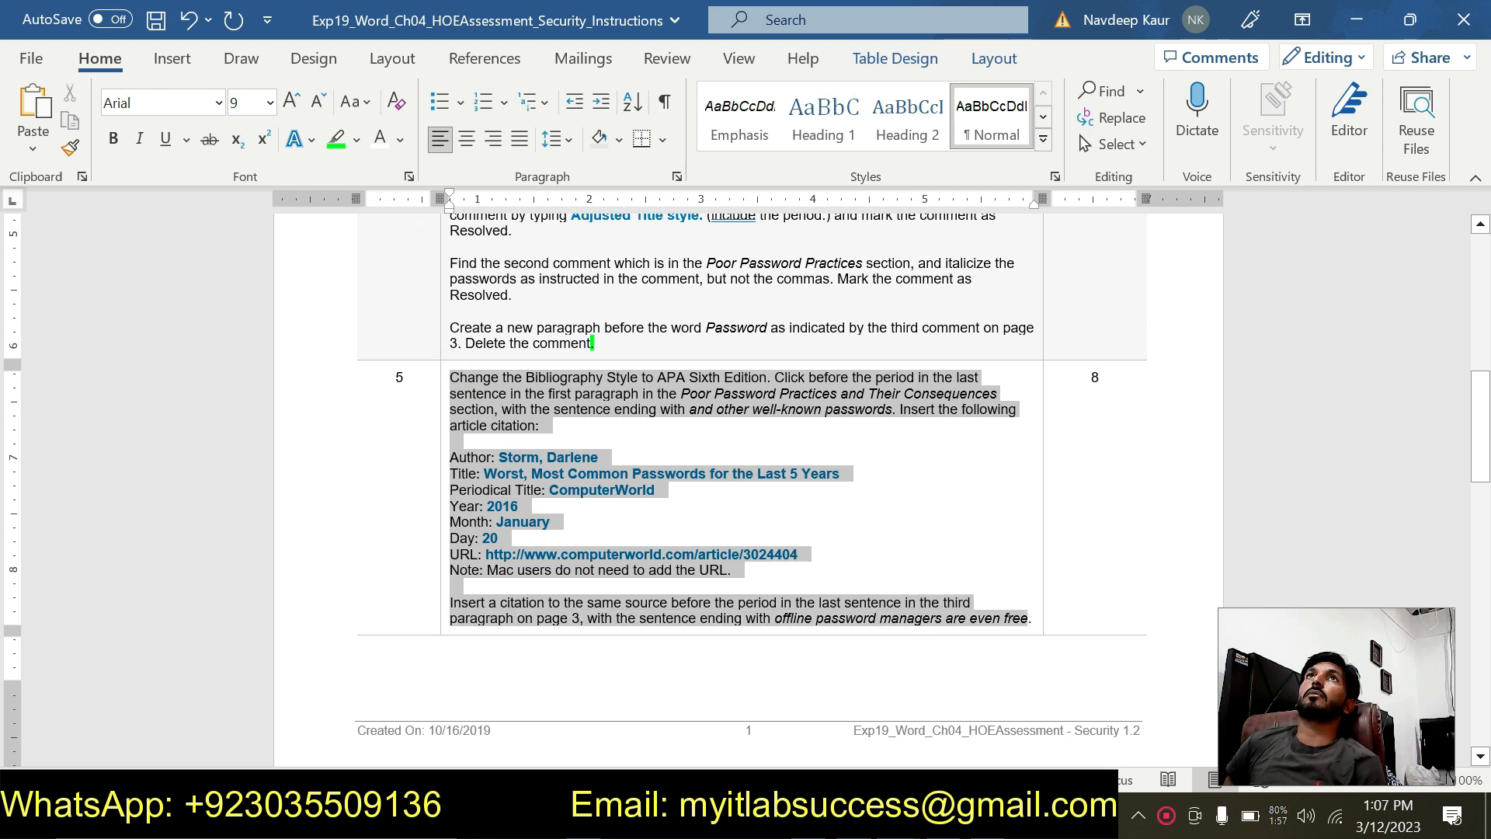
pyautogui.click(335, 138)
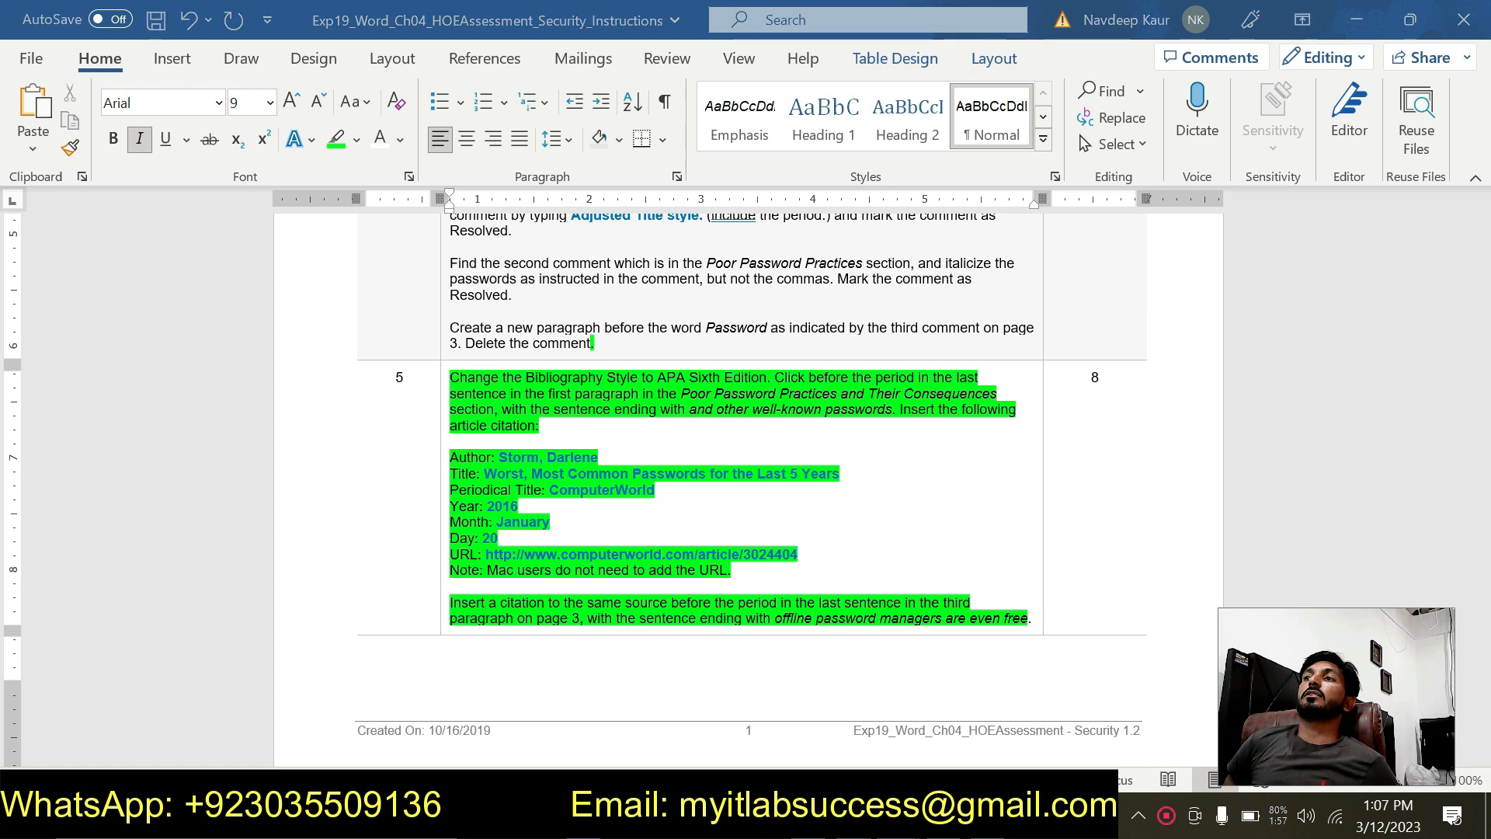
pyautogui.moveTo(934, 729)
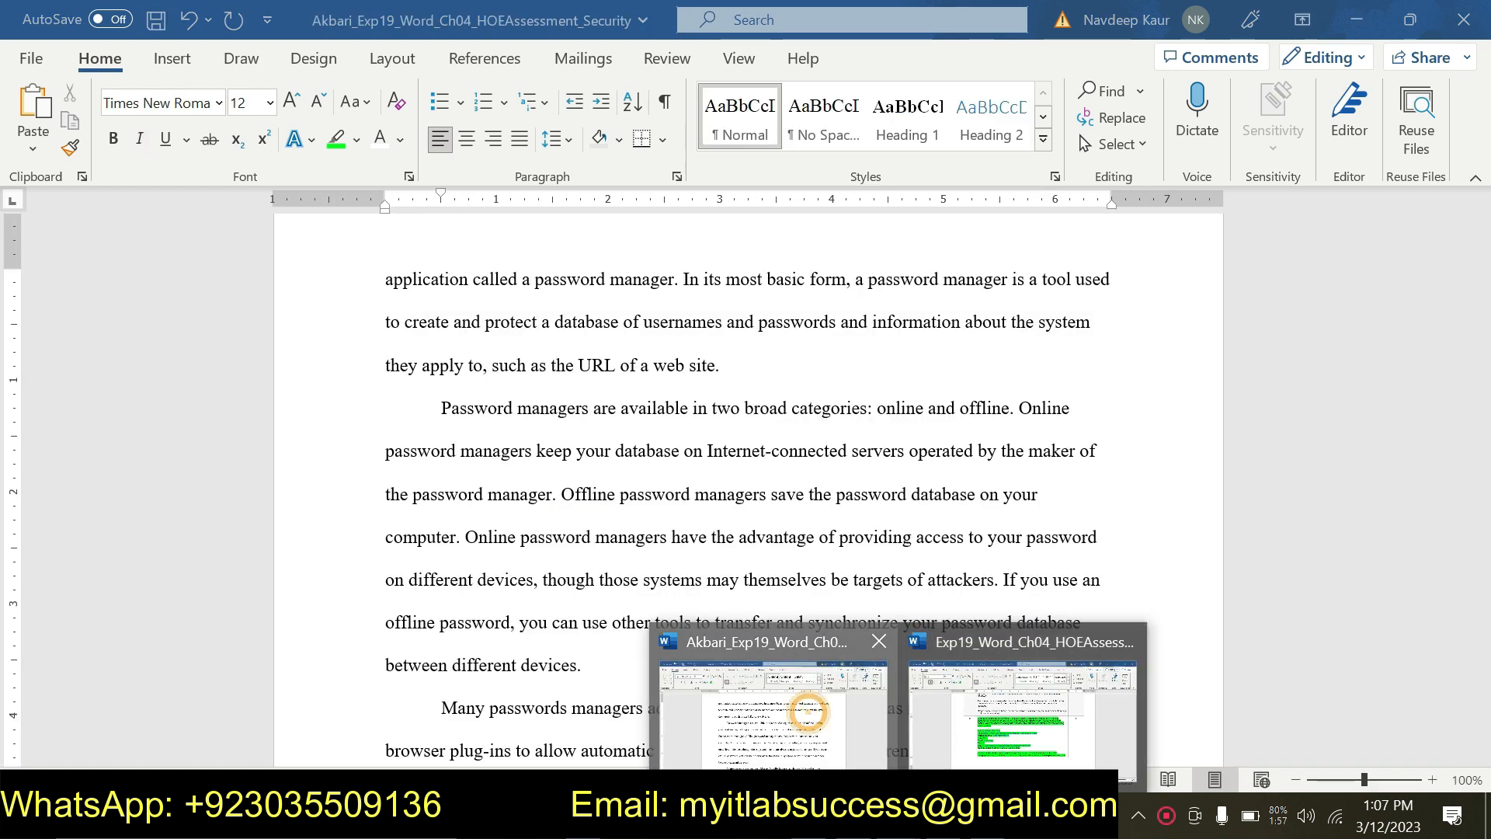
# Return to the report and add the word "passwords" after "well-known" at the end of the common-passwords sentence
pyautogui.click(796, 703)
pyautogui.scroll(10, 747, 489)
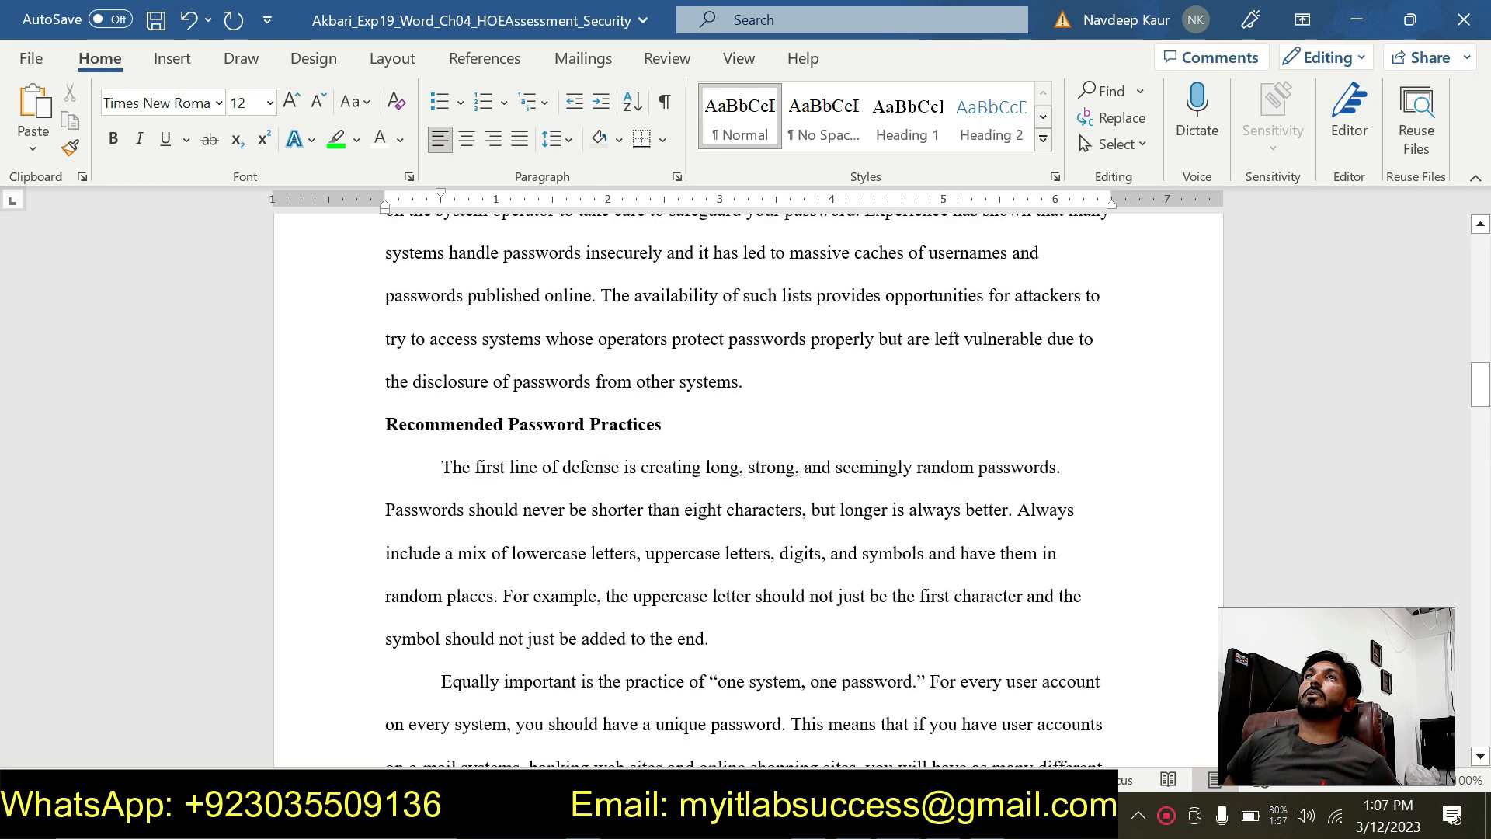
pyautogui.scroll(12, 709, 472)
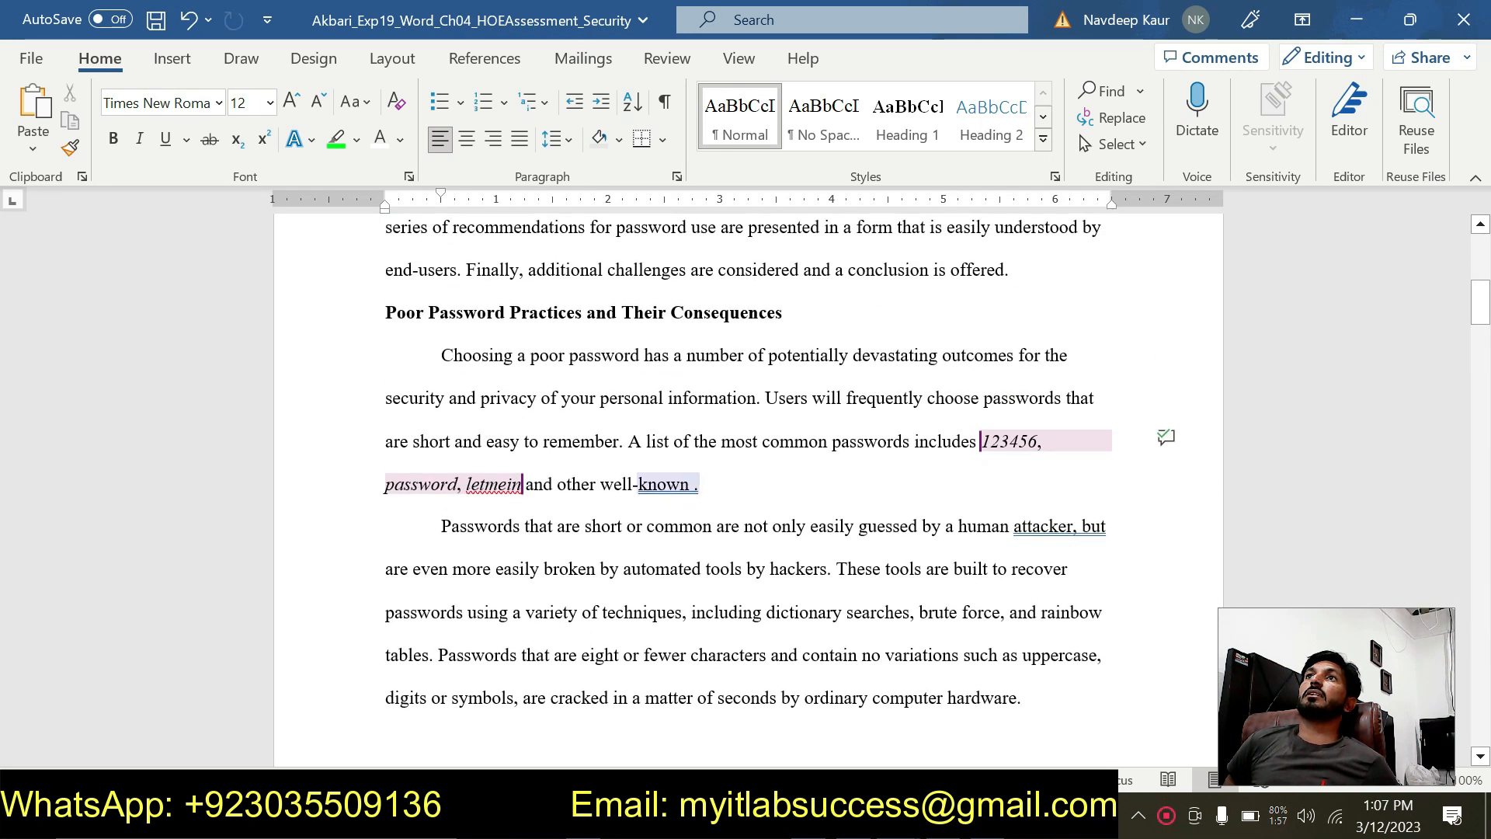
pyautogui.click(688, 484)
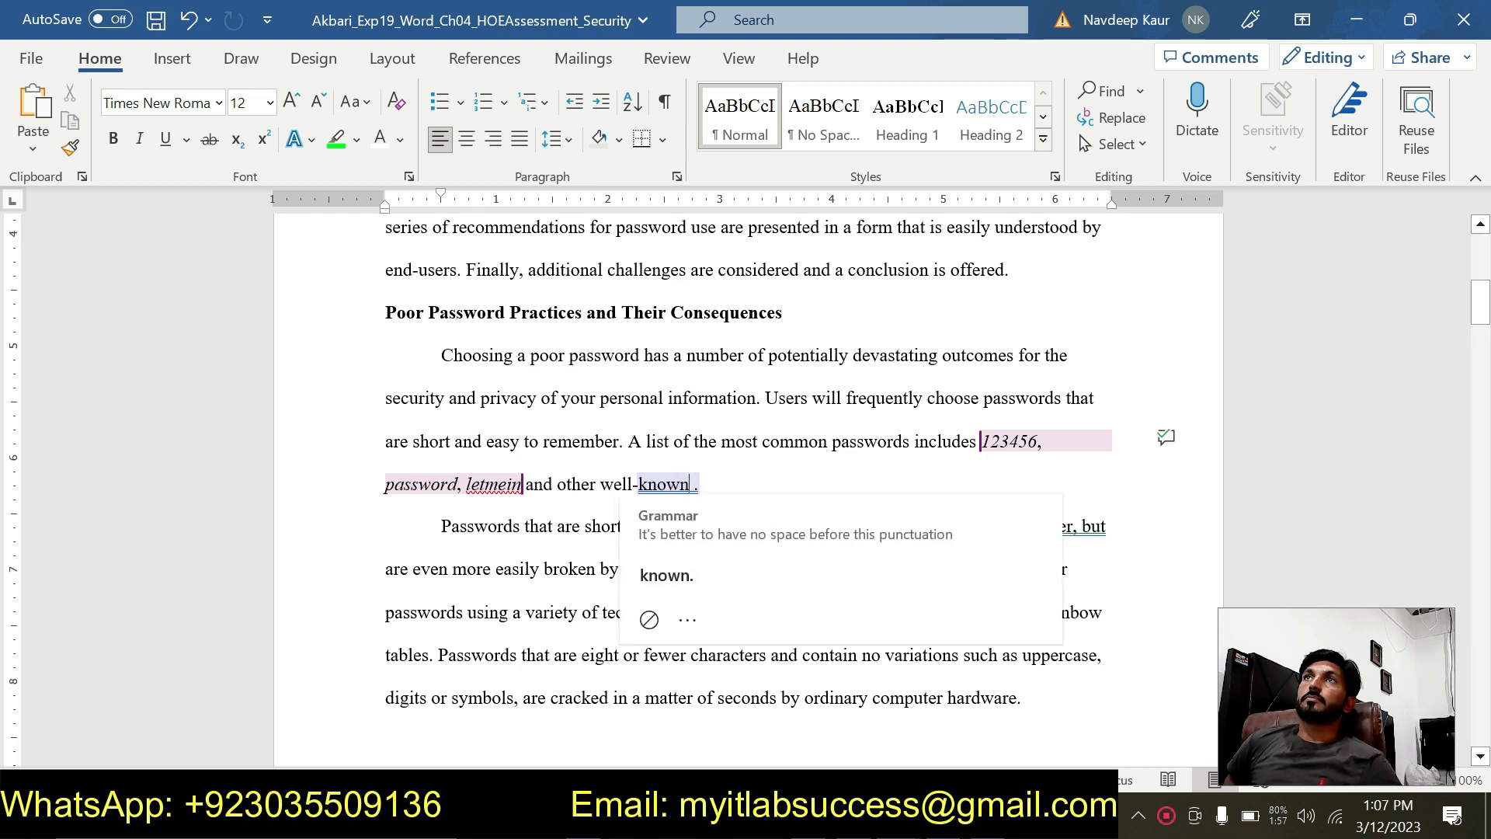
pyautogui.write('p ')
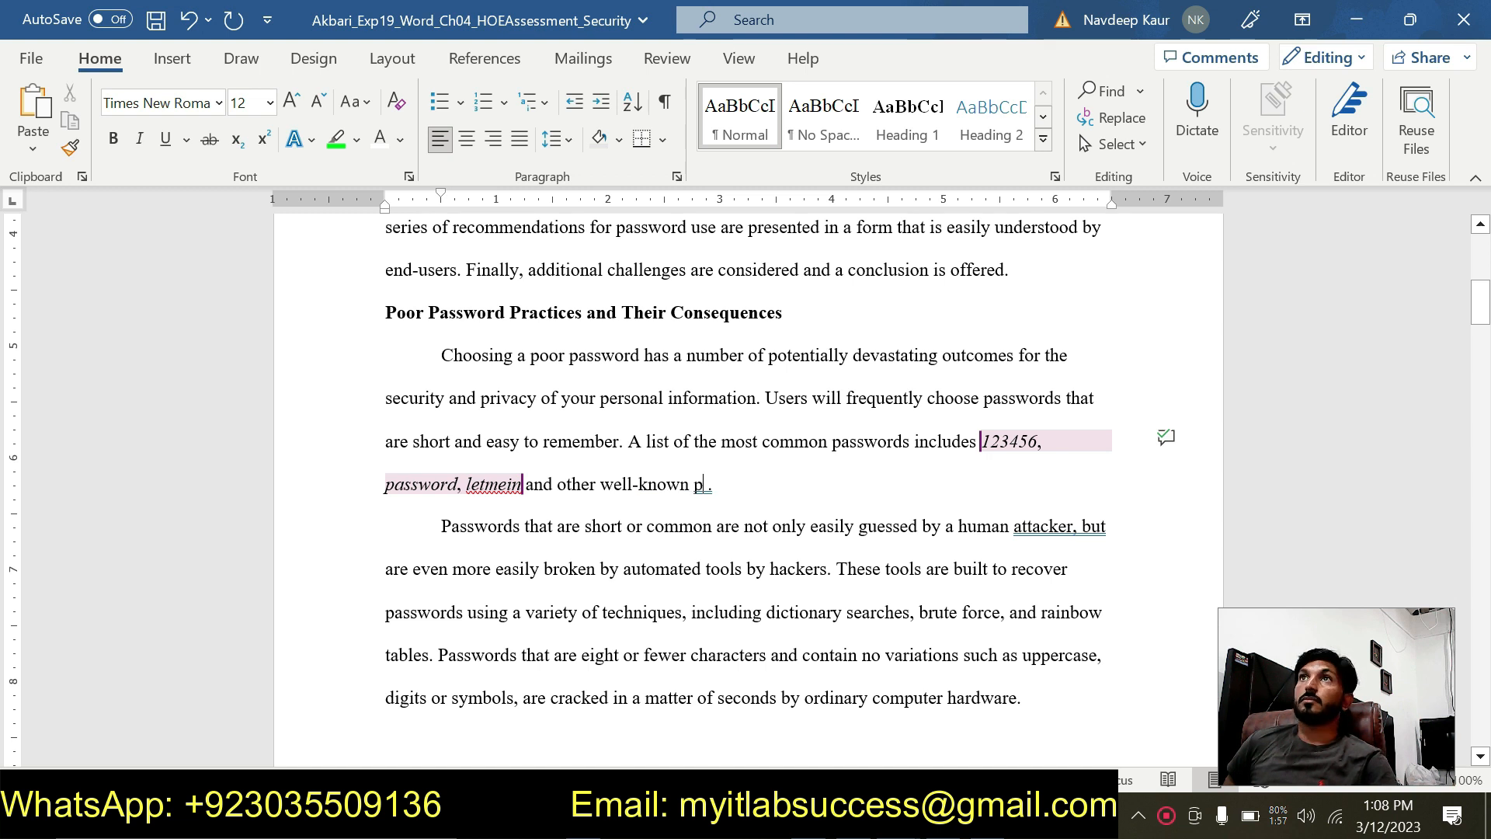
pyautogui.write('asswords')
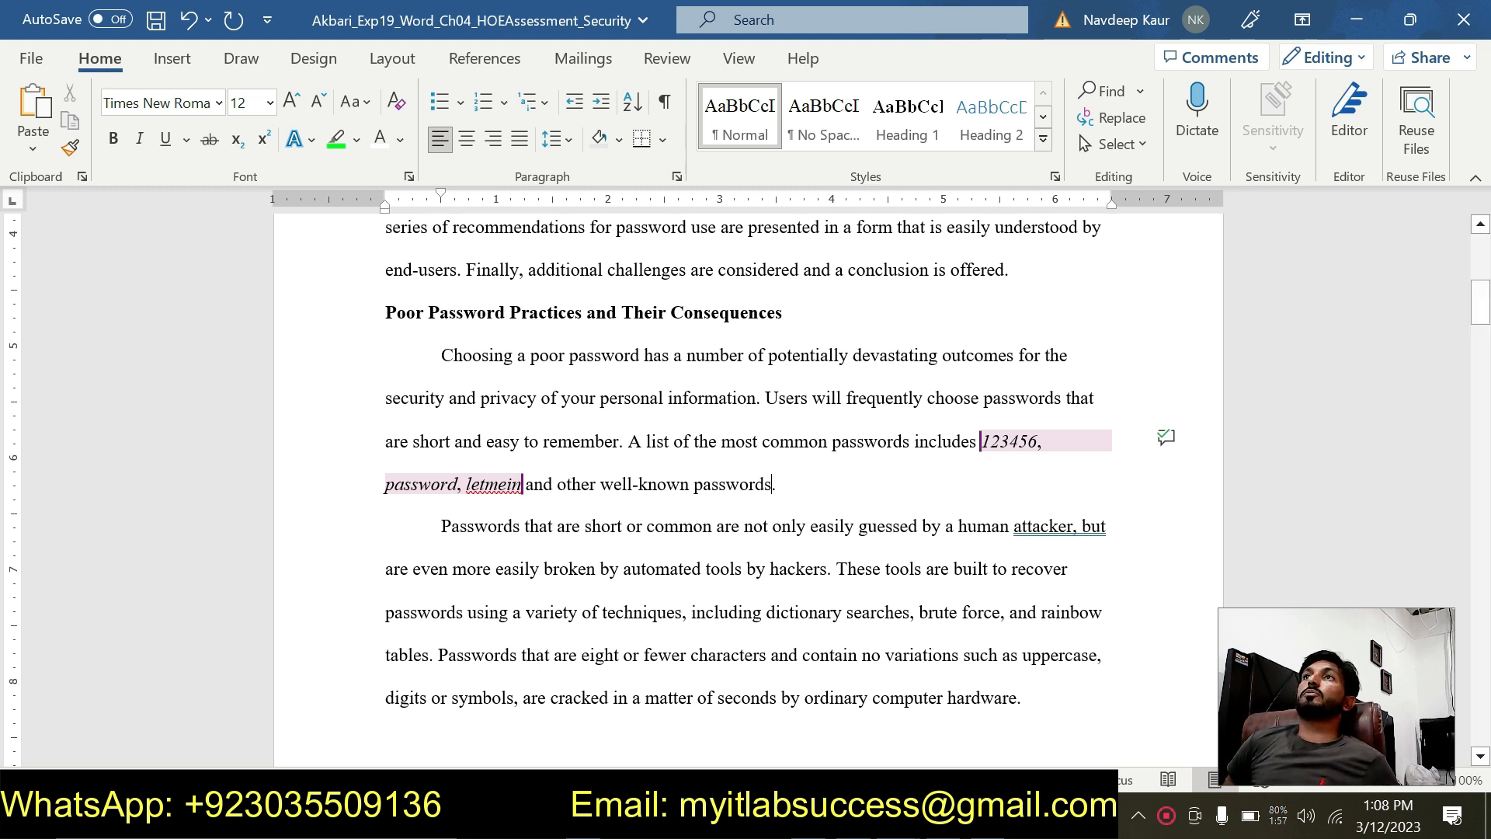
# Check step 5 in the instructions document and set the report's citation style to APA Sixth Edition
pyautogui.click(986, 726)
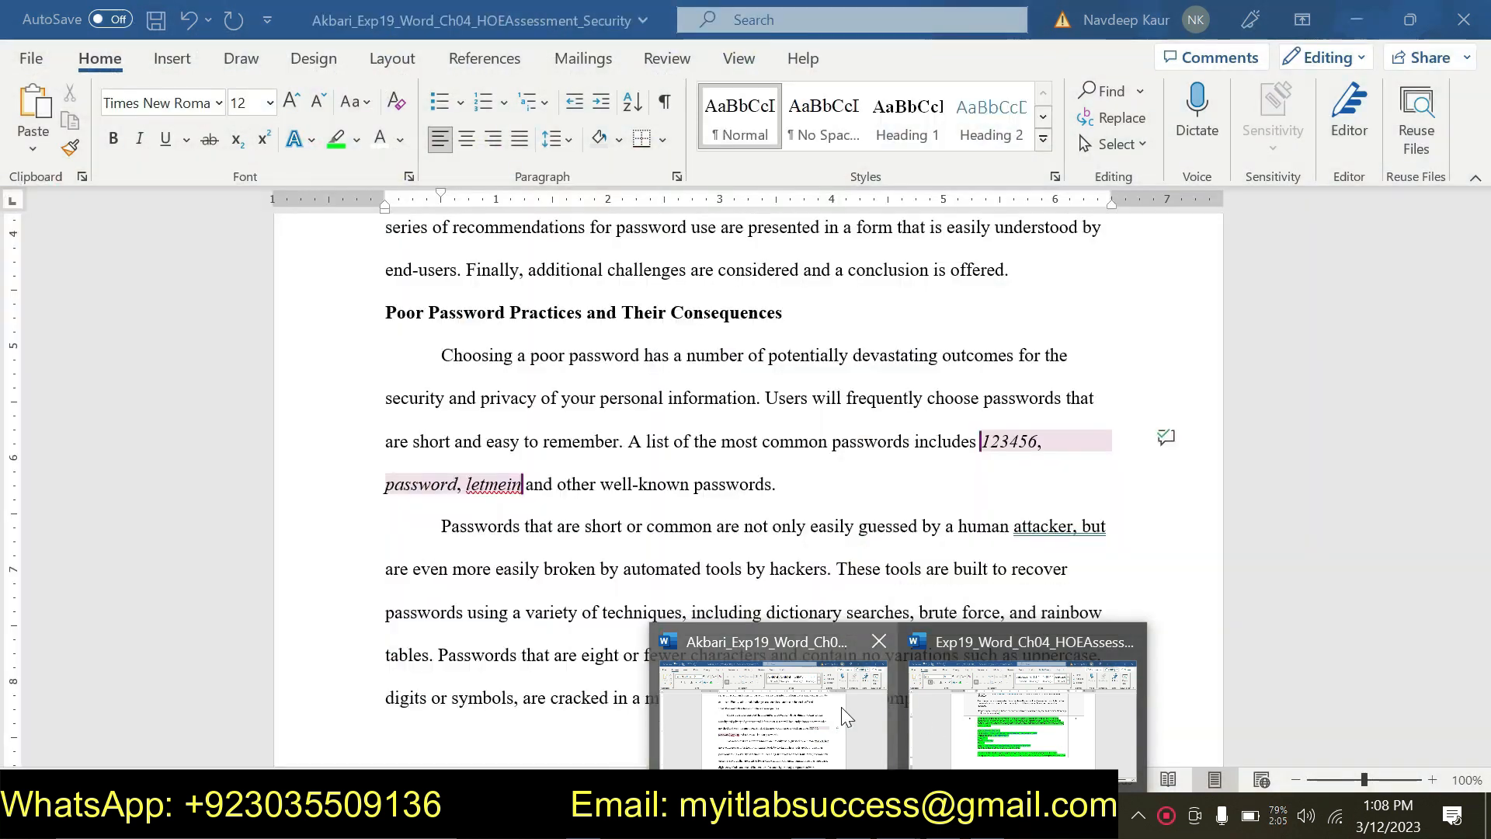
pyautogui.click(841, 707)
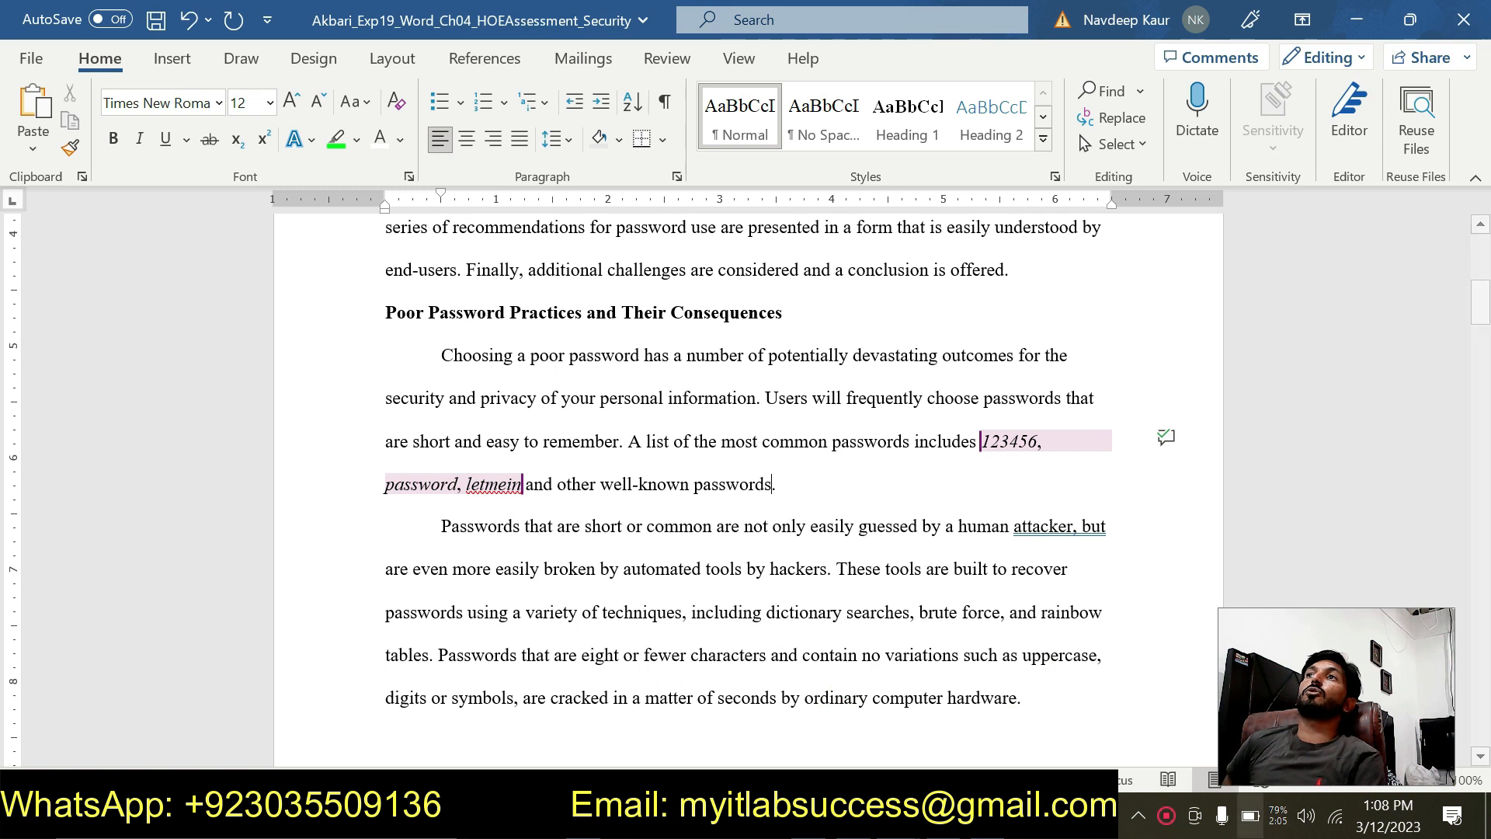
pyautogui.click(483, 58)
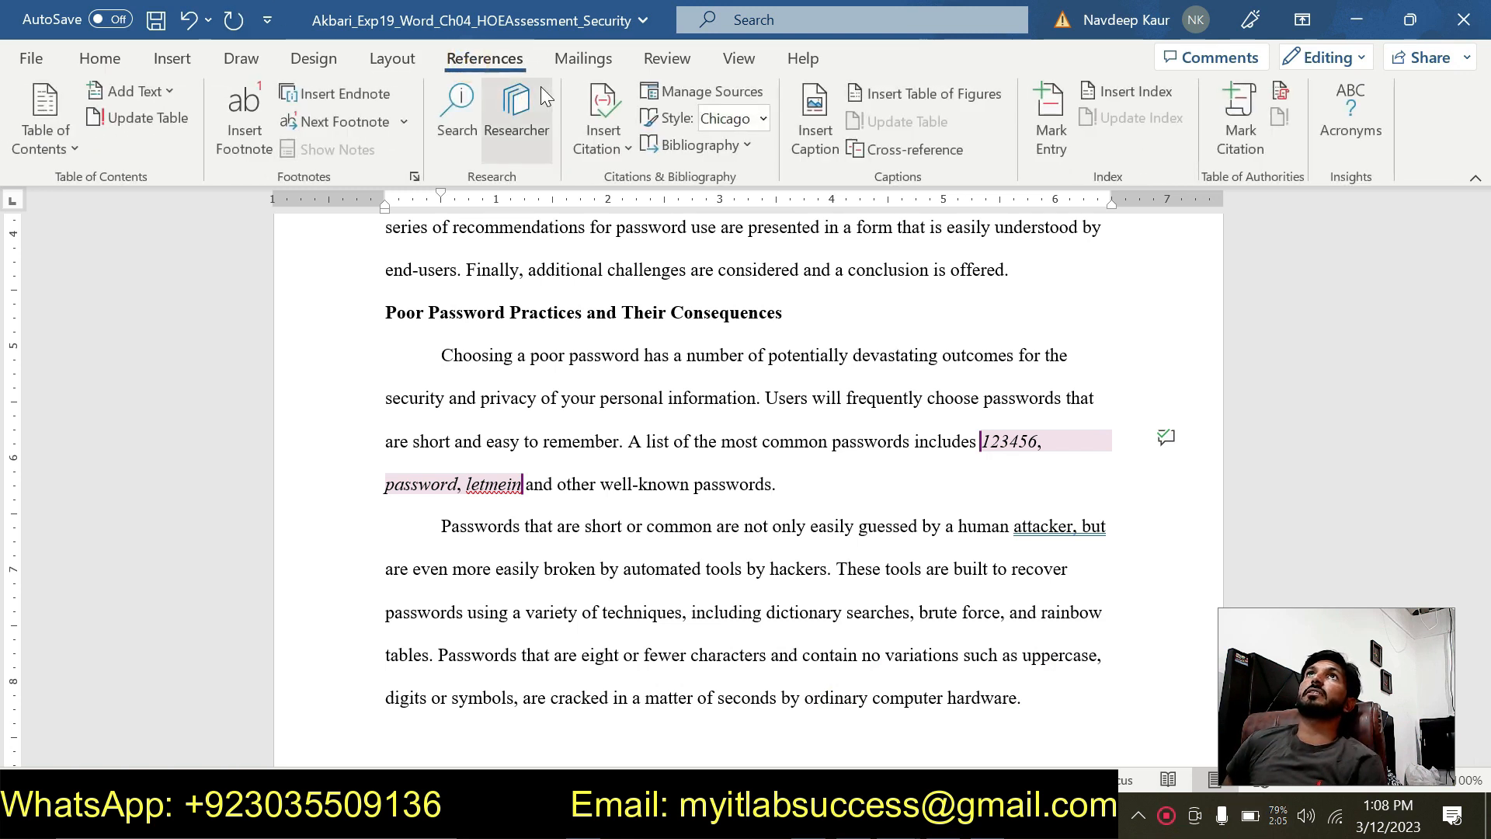
pyautogui.click(763, 120)
pyautogui.scroll(1, 759, 146)
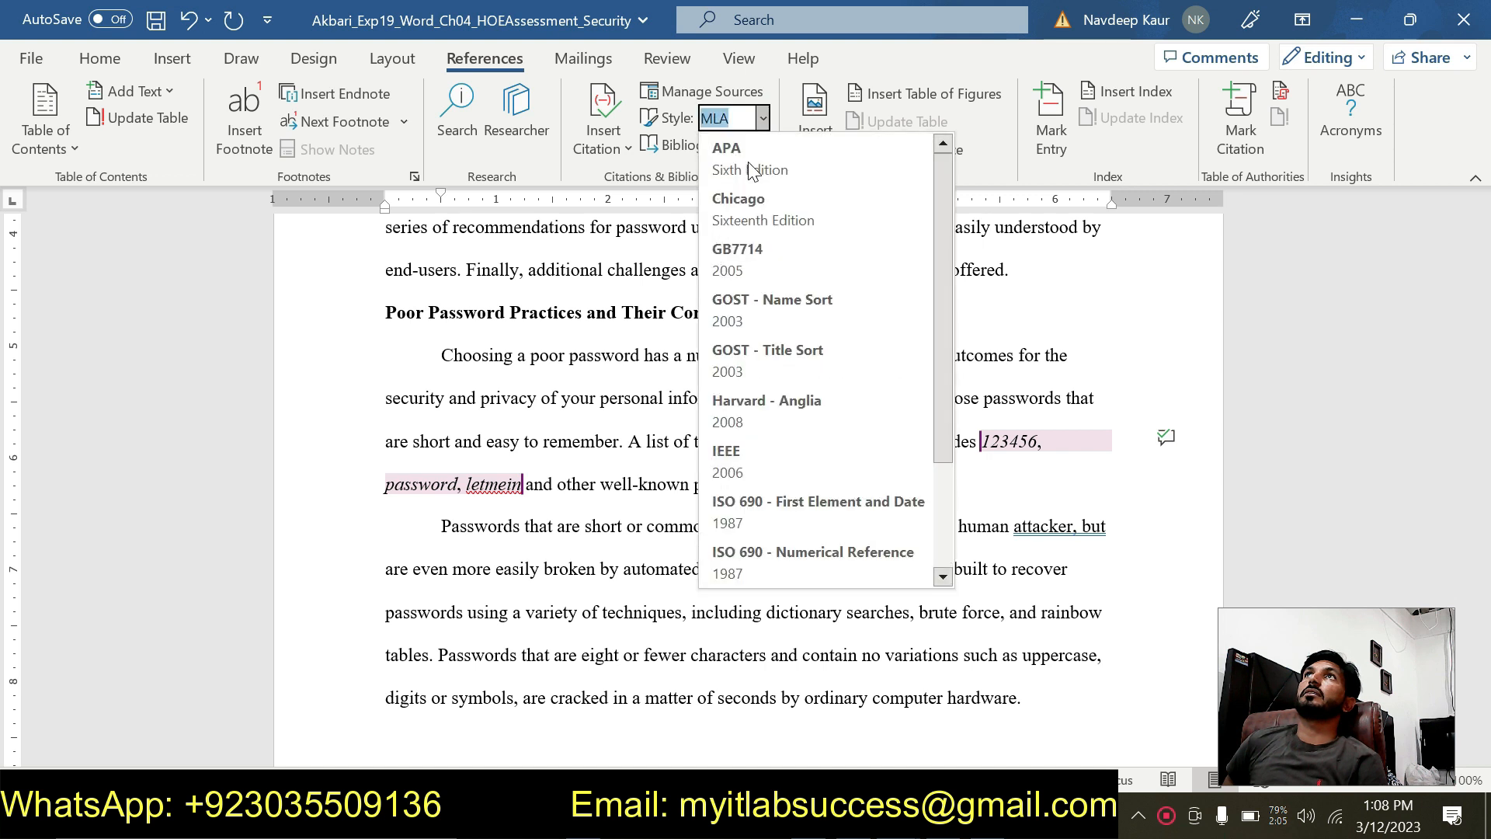
pyautogui.click(748, 162)
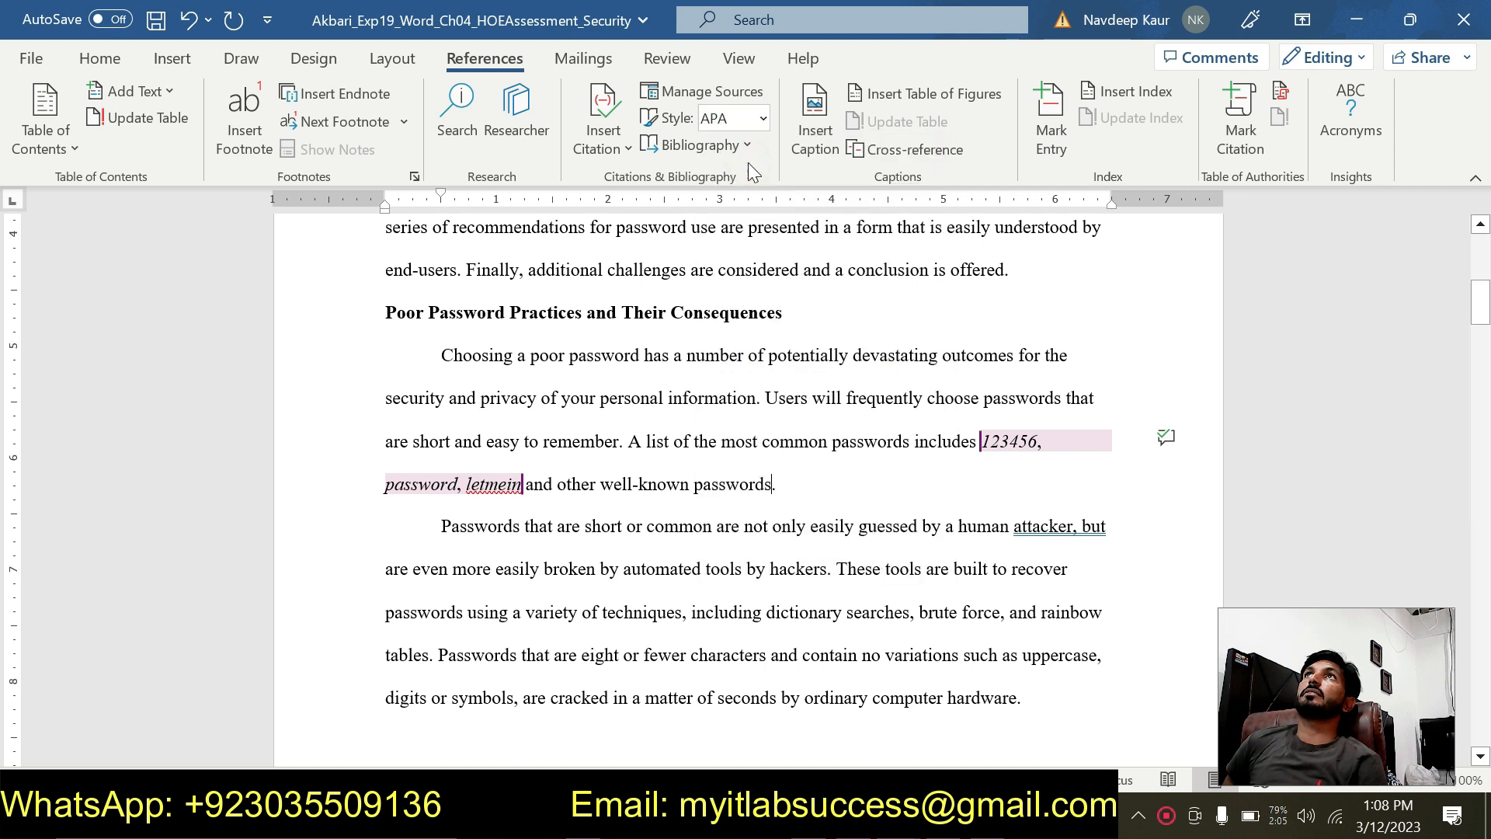
# Start a new citation source after "well-known passwords", consult the instructions, and set its source type to Article in a Periodical
pyautogui.click(618, 144)
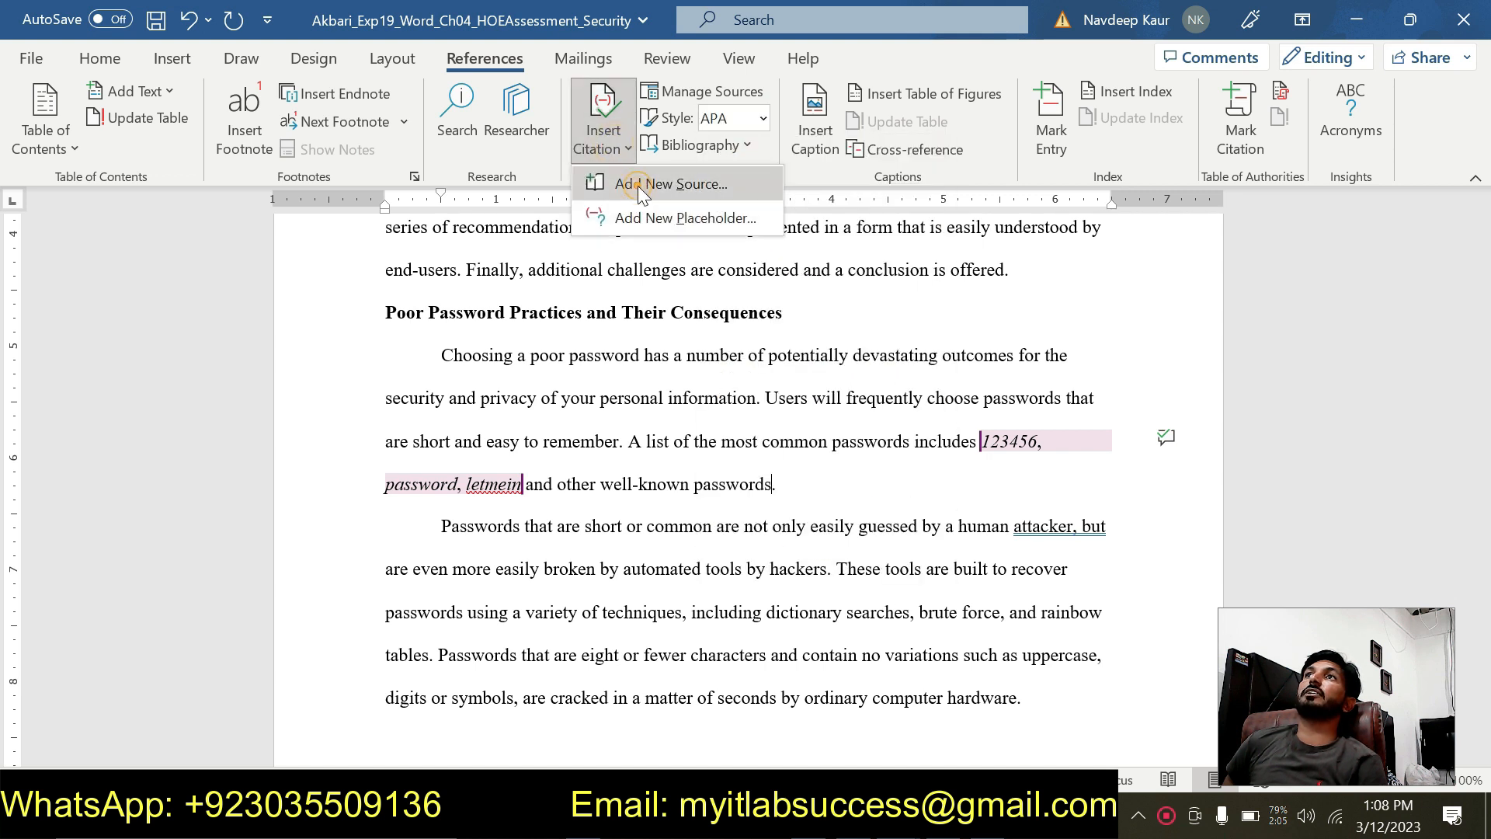
pyautogui.click(636, 184)
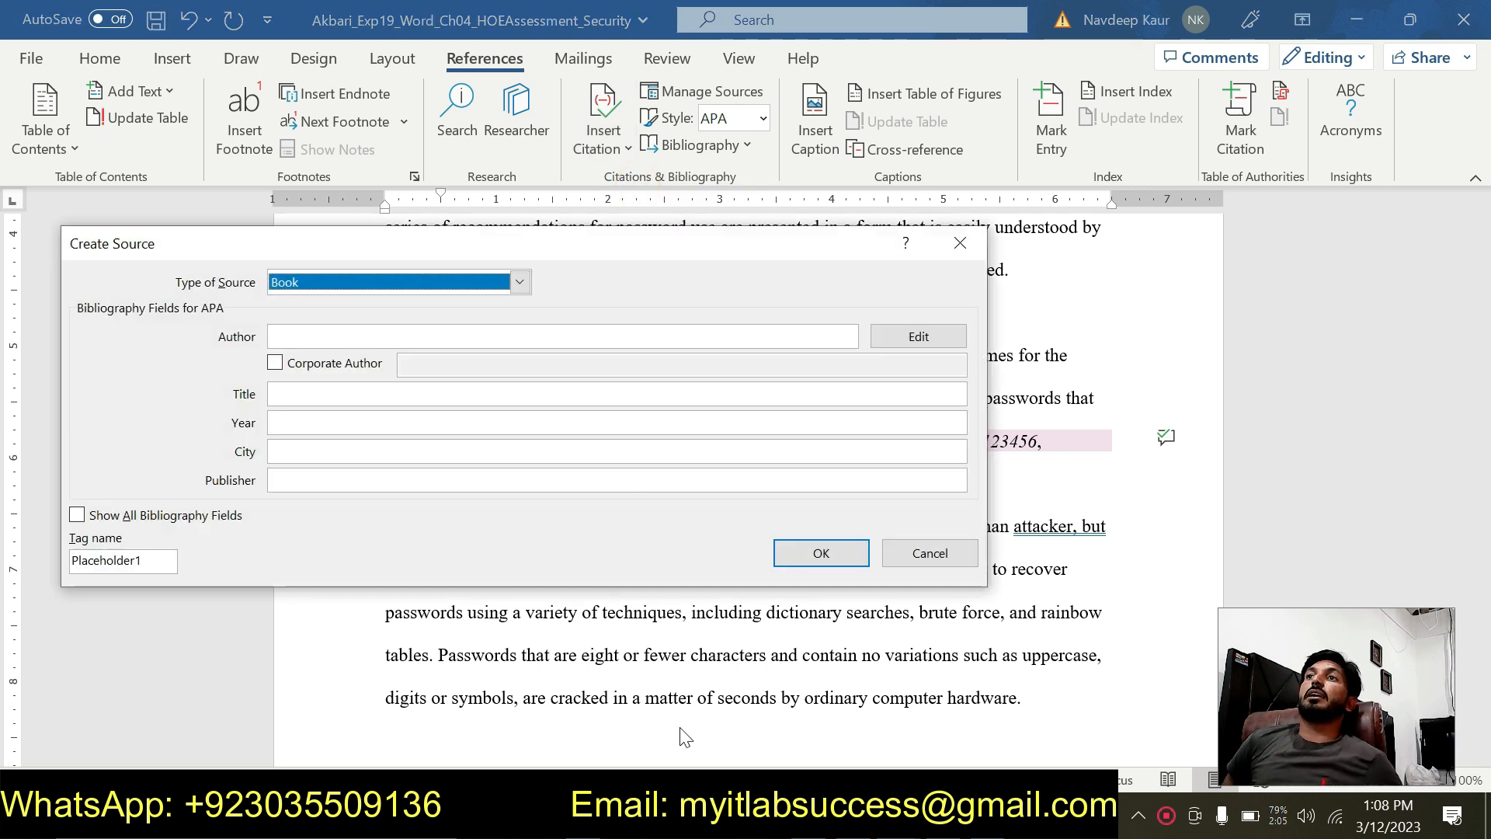
pyautogui.click(899, 815)
pyautogui.moveTo(986, 731)
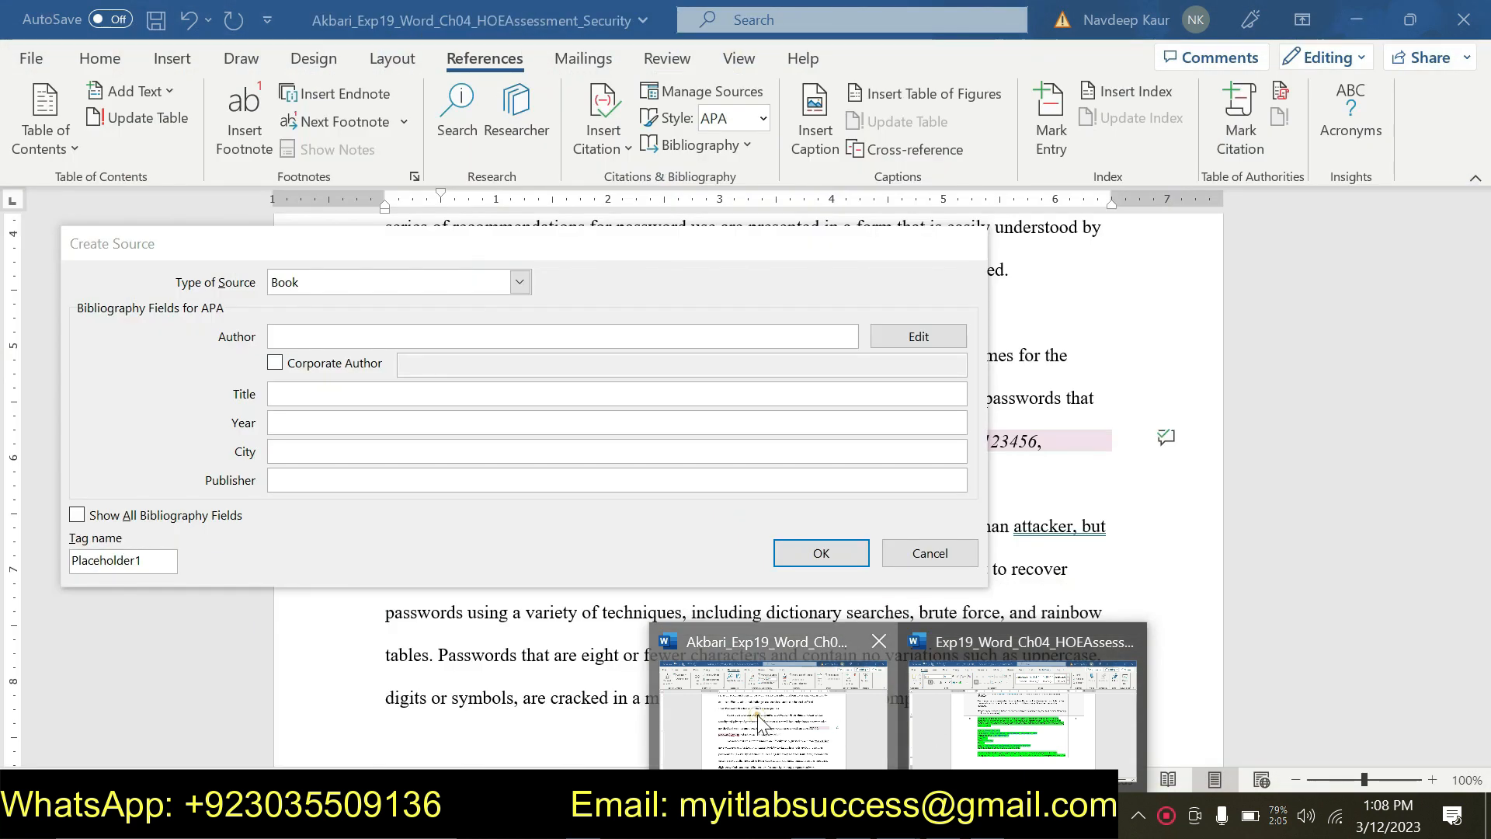
pyautogui.click(773, 715)
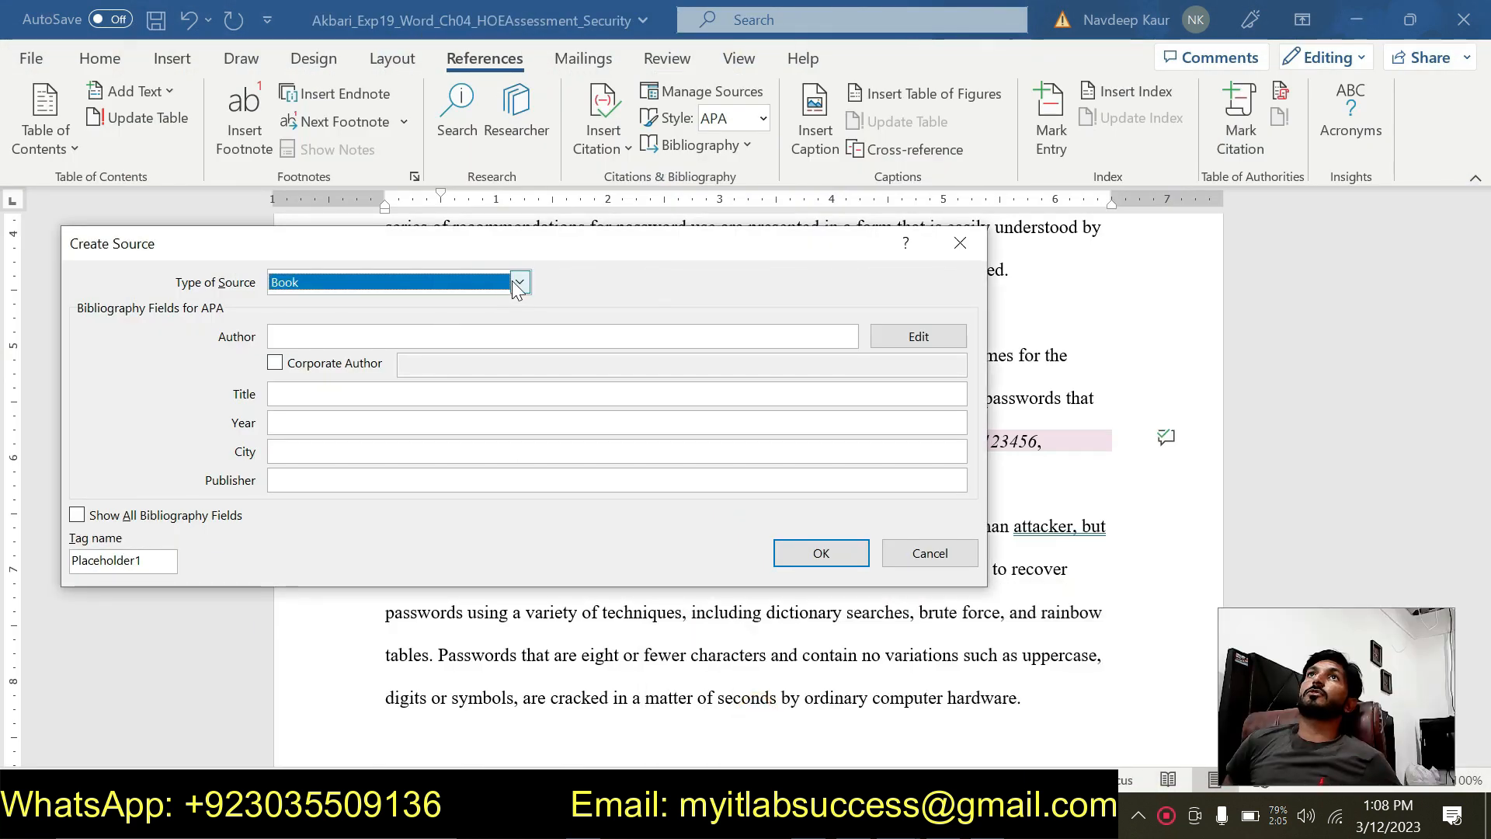
pyautogui.click(517, 280)
pyautogui.click(433, 353)
pyautogui.click(435, 343)
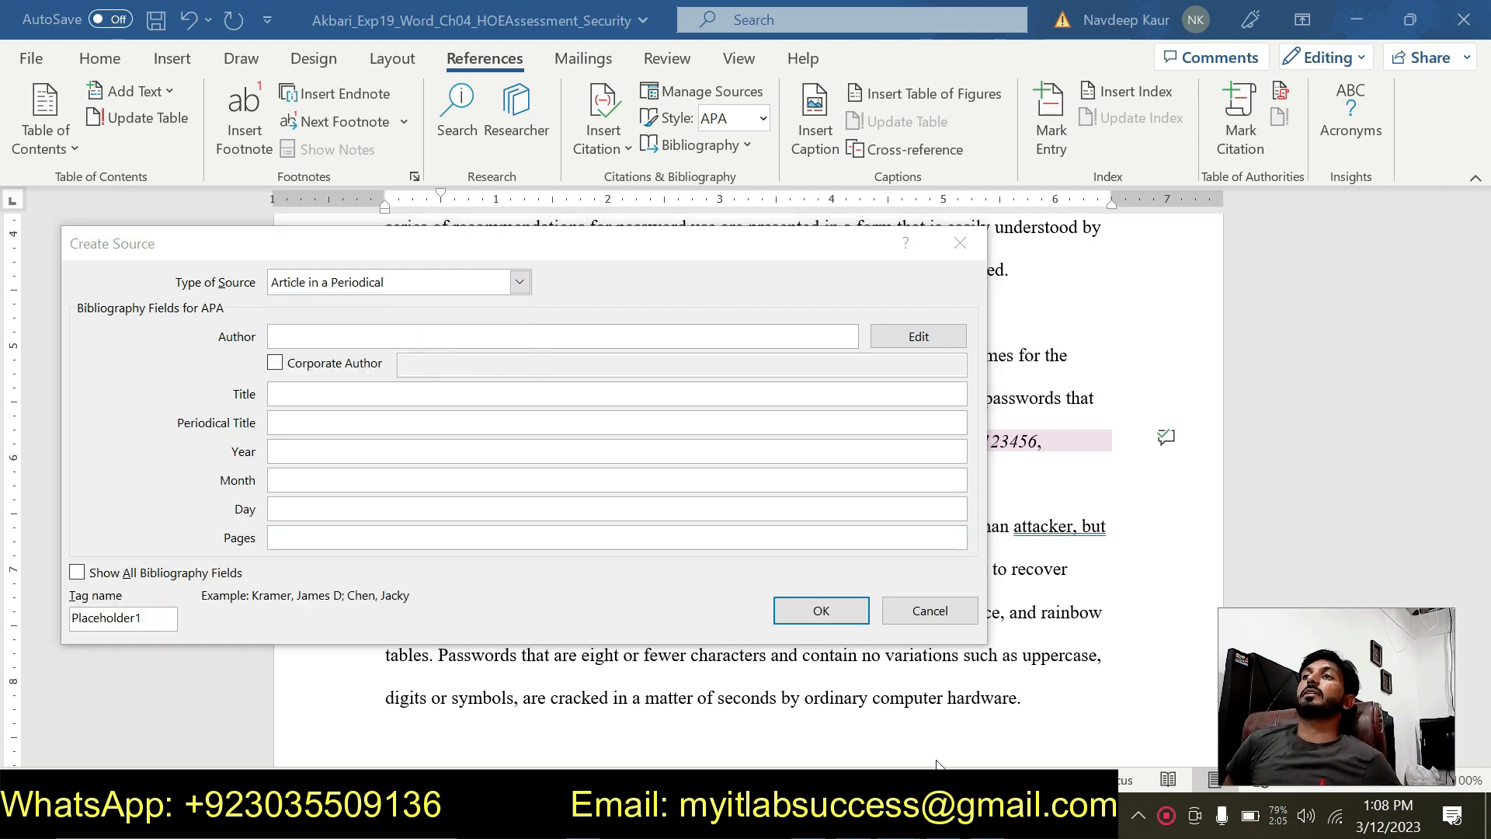
# Look up the article's author in the instructions and enter the author's full name, last name first, in the new source
pyautogui.click(984, 713)
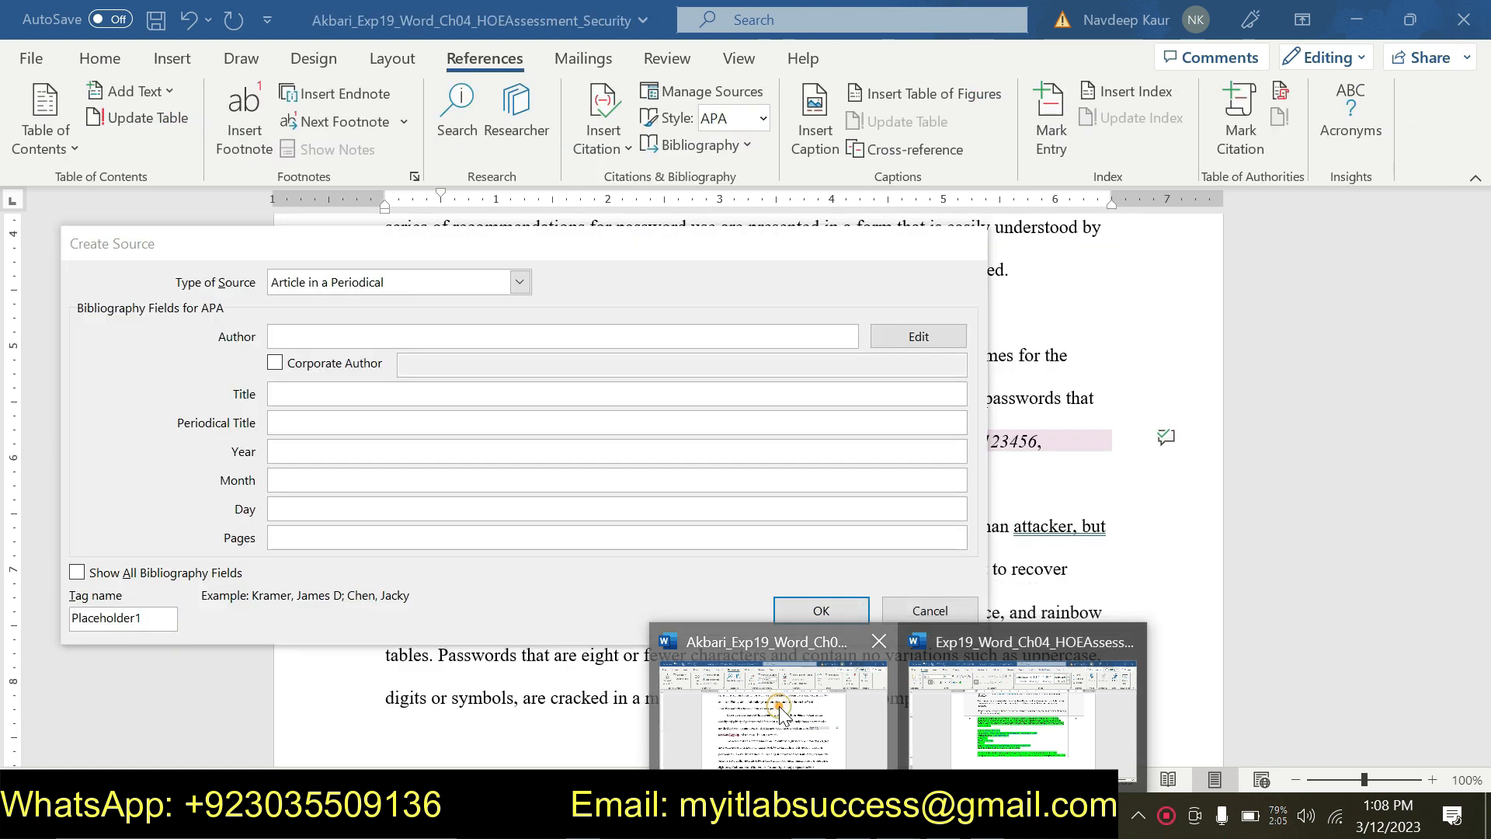
pyautogui.click(772, 714)
pyautogui.write('Storm')
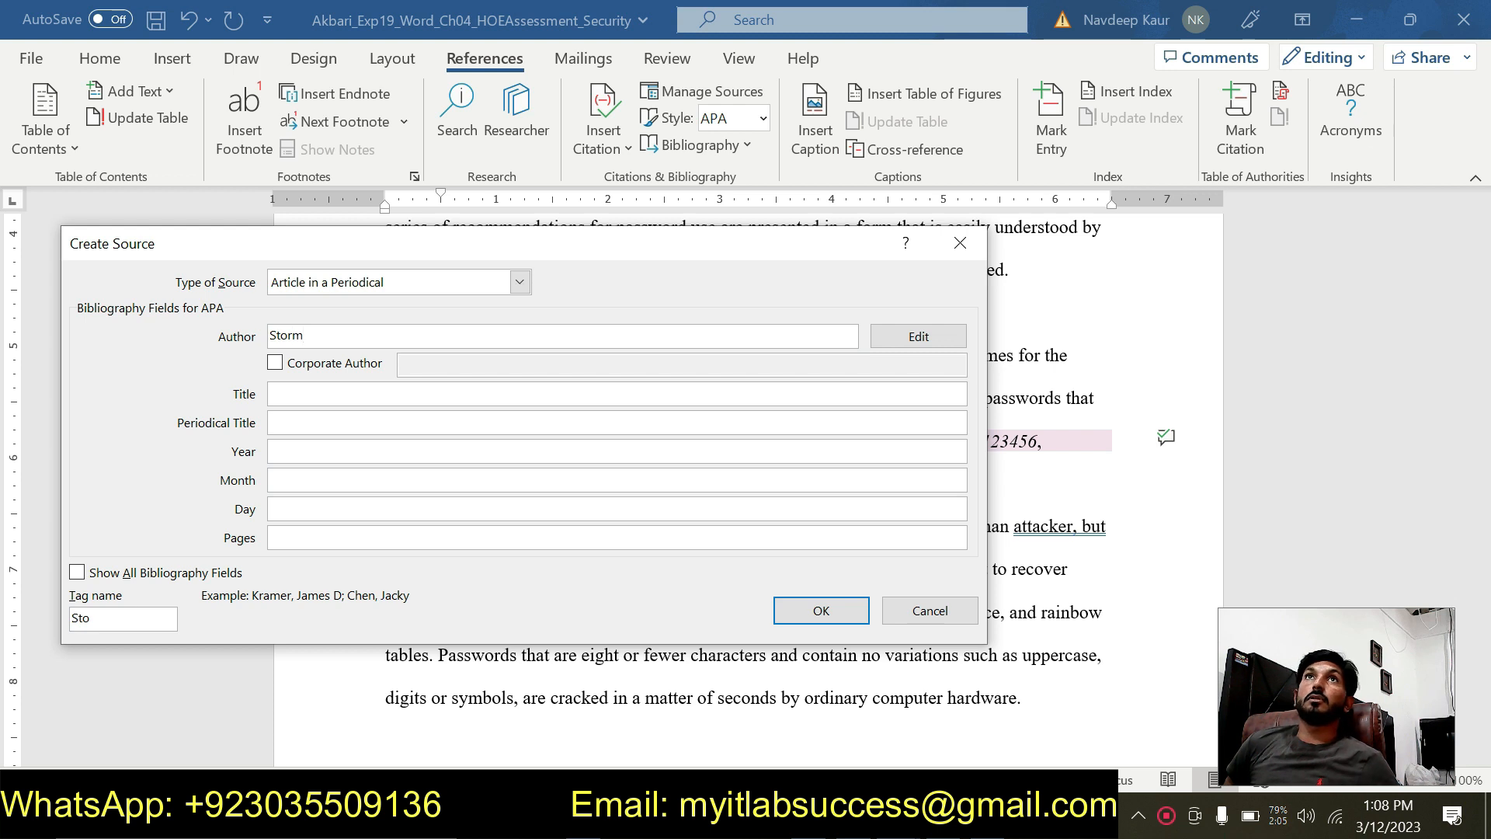
pyautogui.write(',')
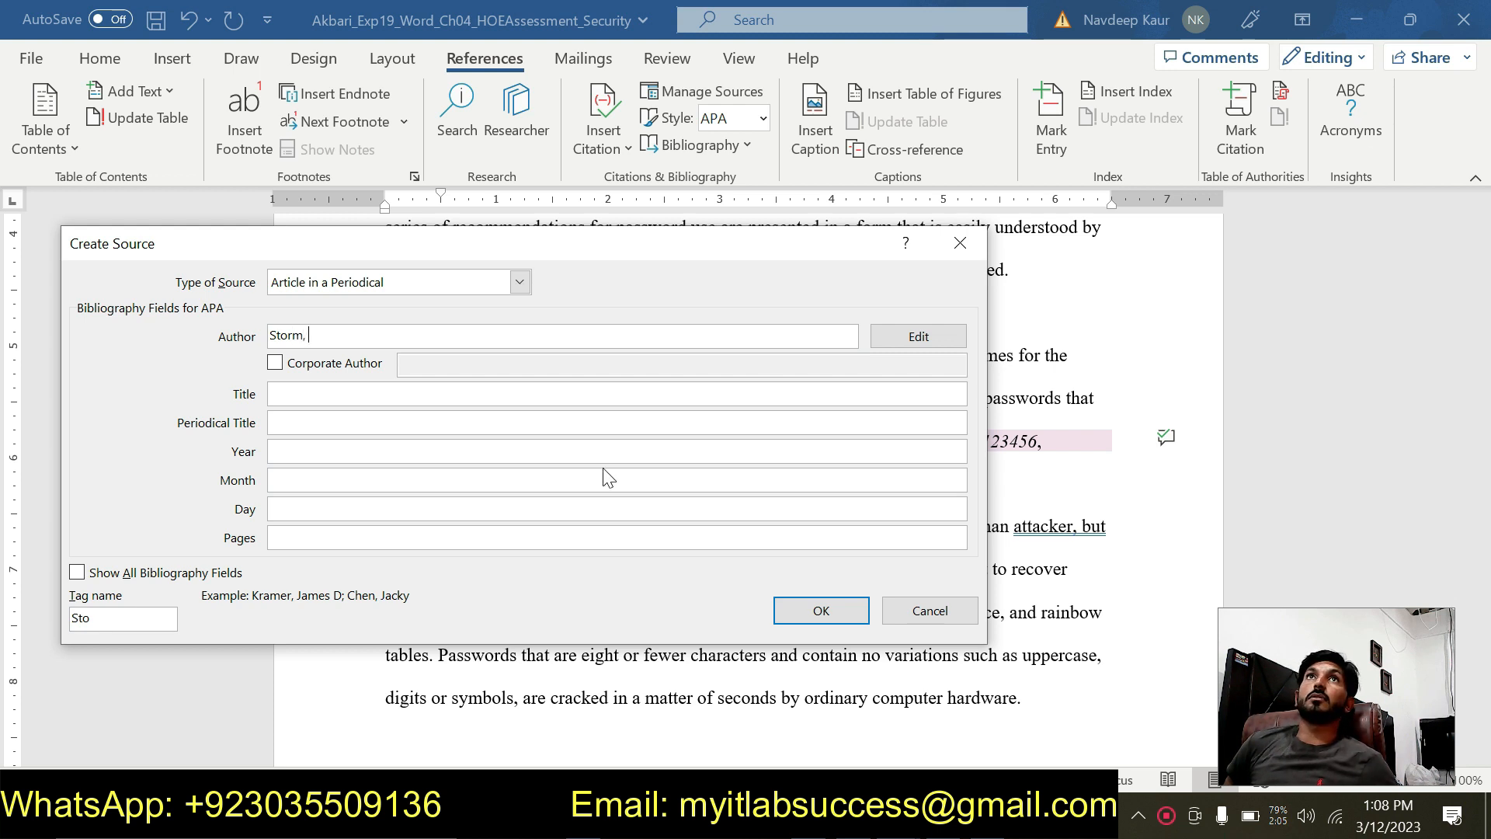
pyautogui.write(' Darlene')
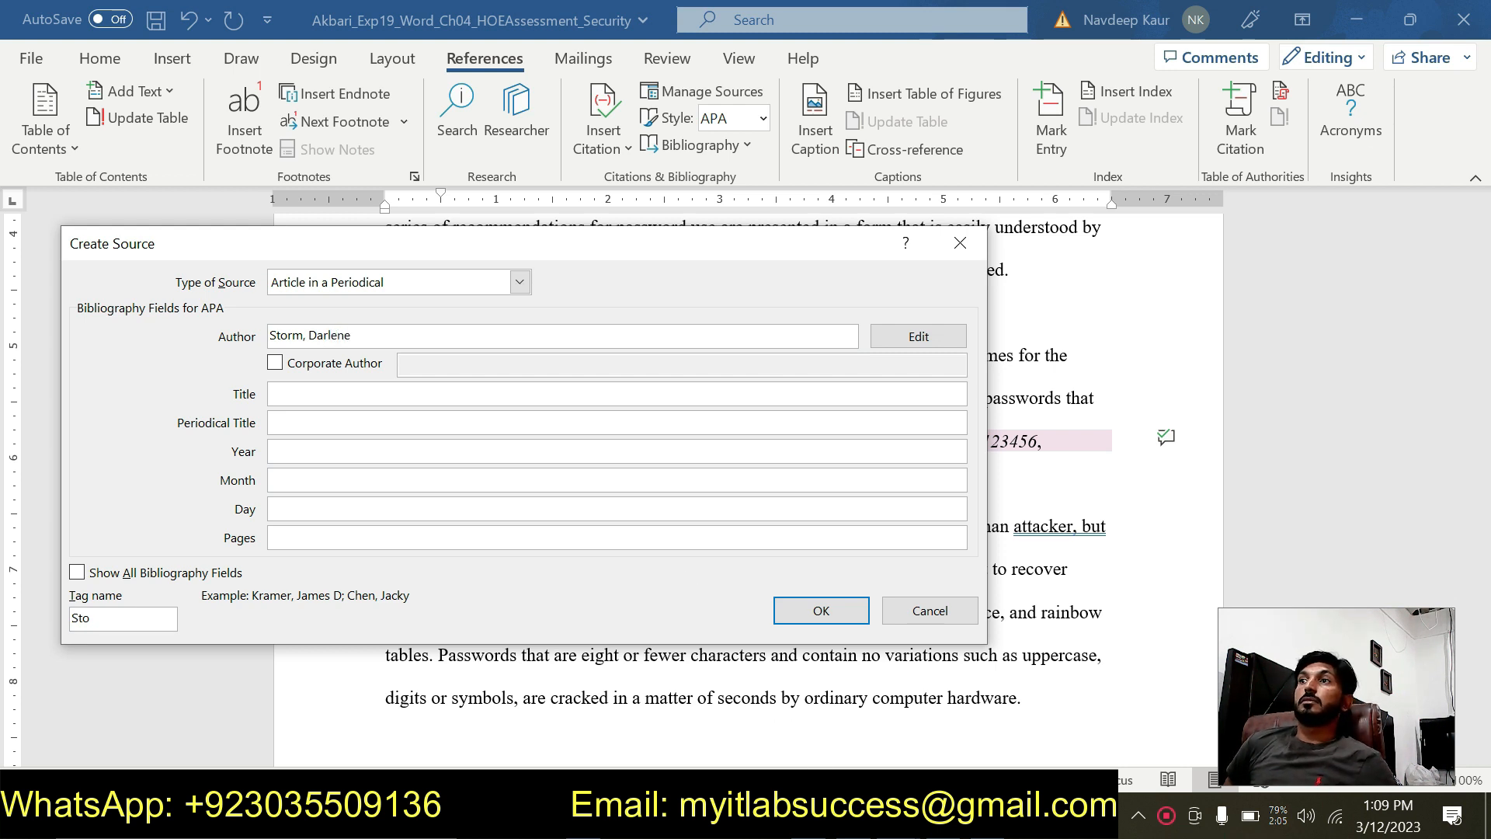
# Copy the article title "Worst, Most Common Passwords for the Last 5 Years" from the Notepad notes into the source's Title field
pyautogui.click(898, 815)
pyautogui.moveTo(985, 739)
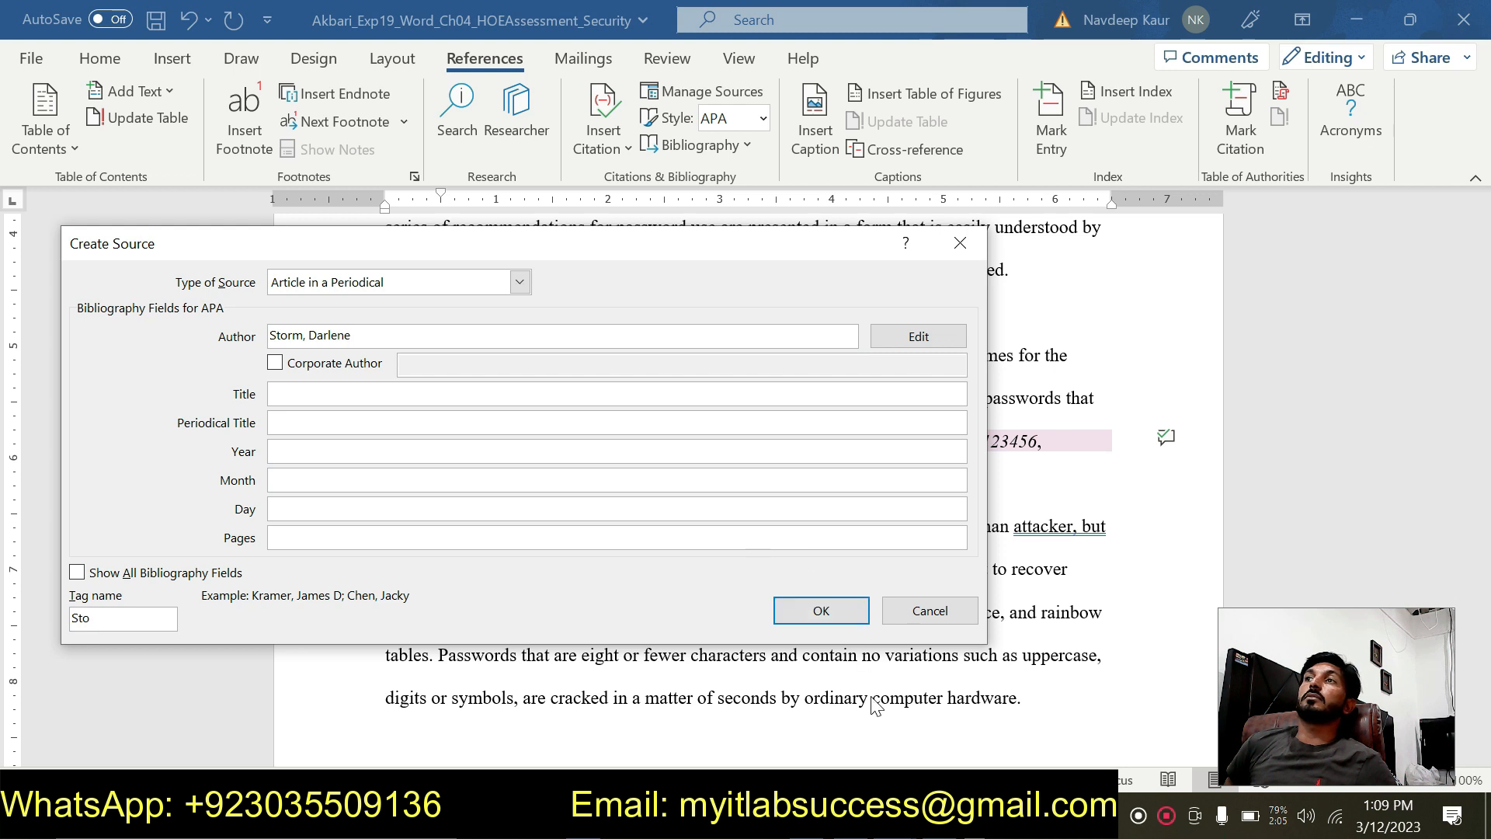
pyautogui.click(928, 815)
pyautogui.moveTo(961, 696)
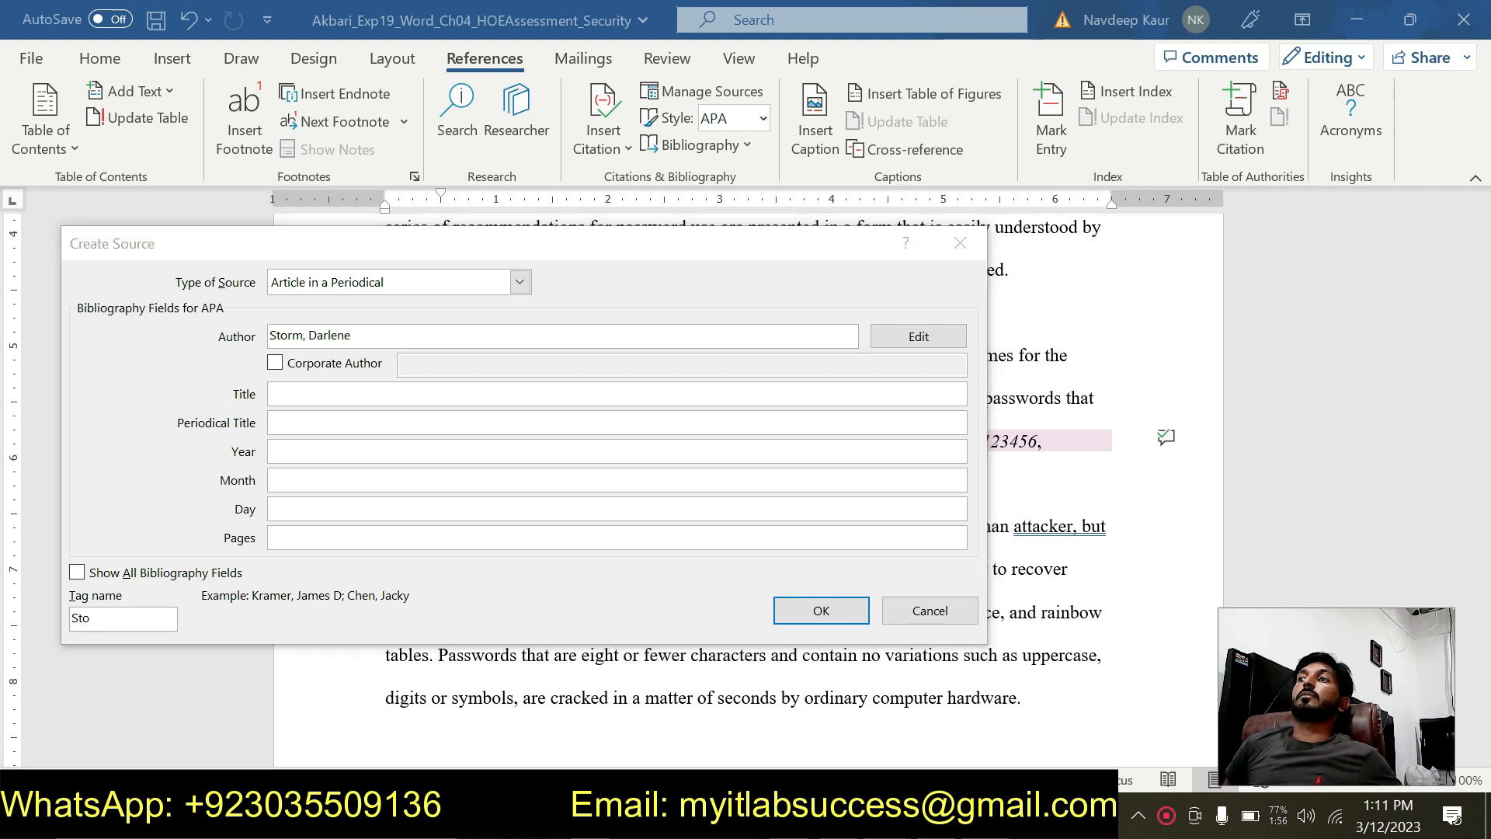
pyautogui.hotkey('alt', 'Tab')
pyautogui.moveTo(783, 361); pyautogui.dragTo(1240, 361)
pyautogui.hotkey('ctrl', 'c')
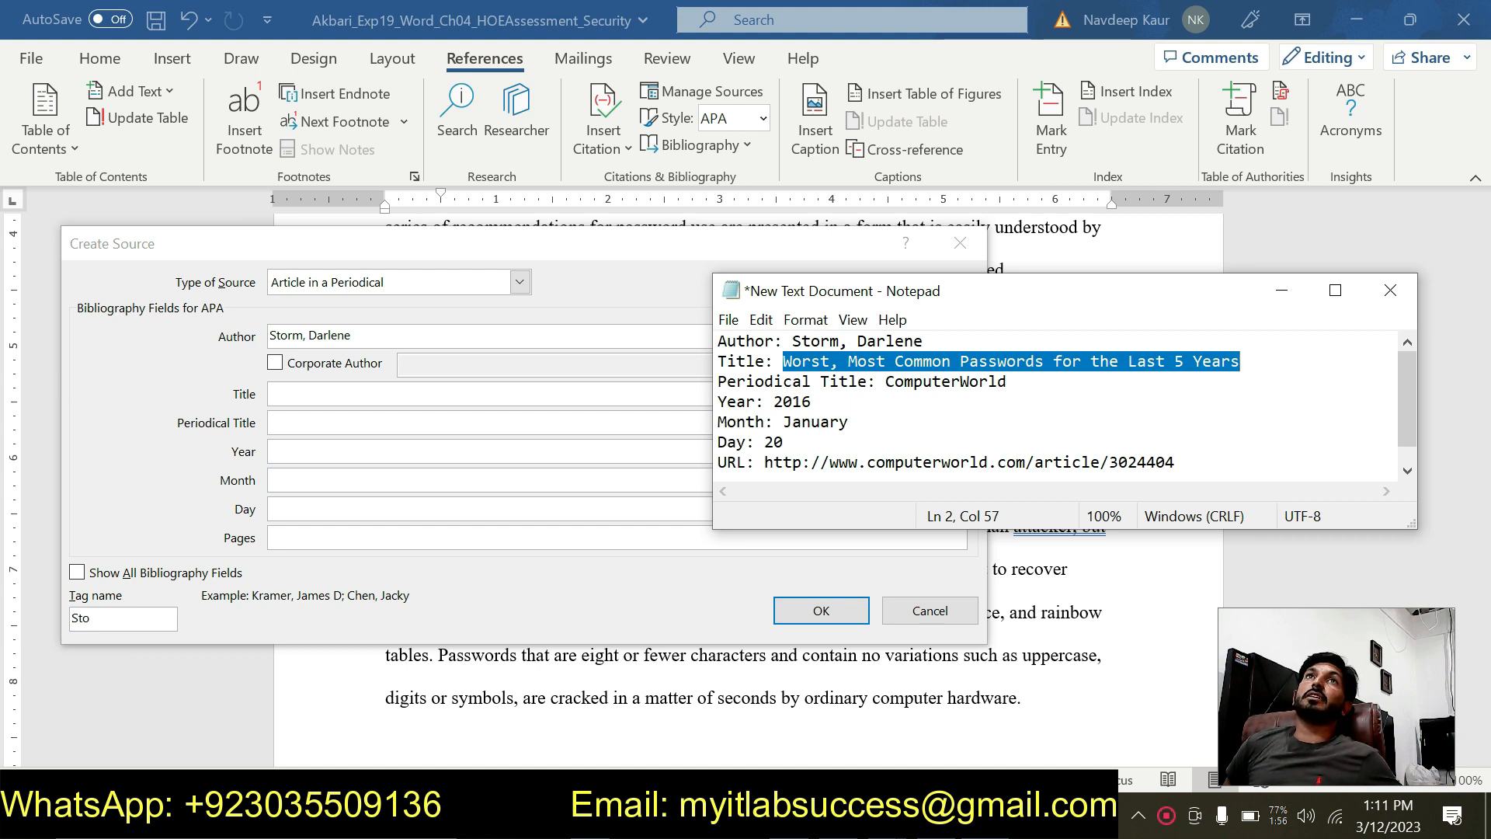
pyautogui.click(381, 394)
pyautogui.hotkey('ctrl', 'v')
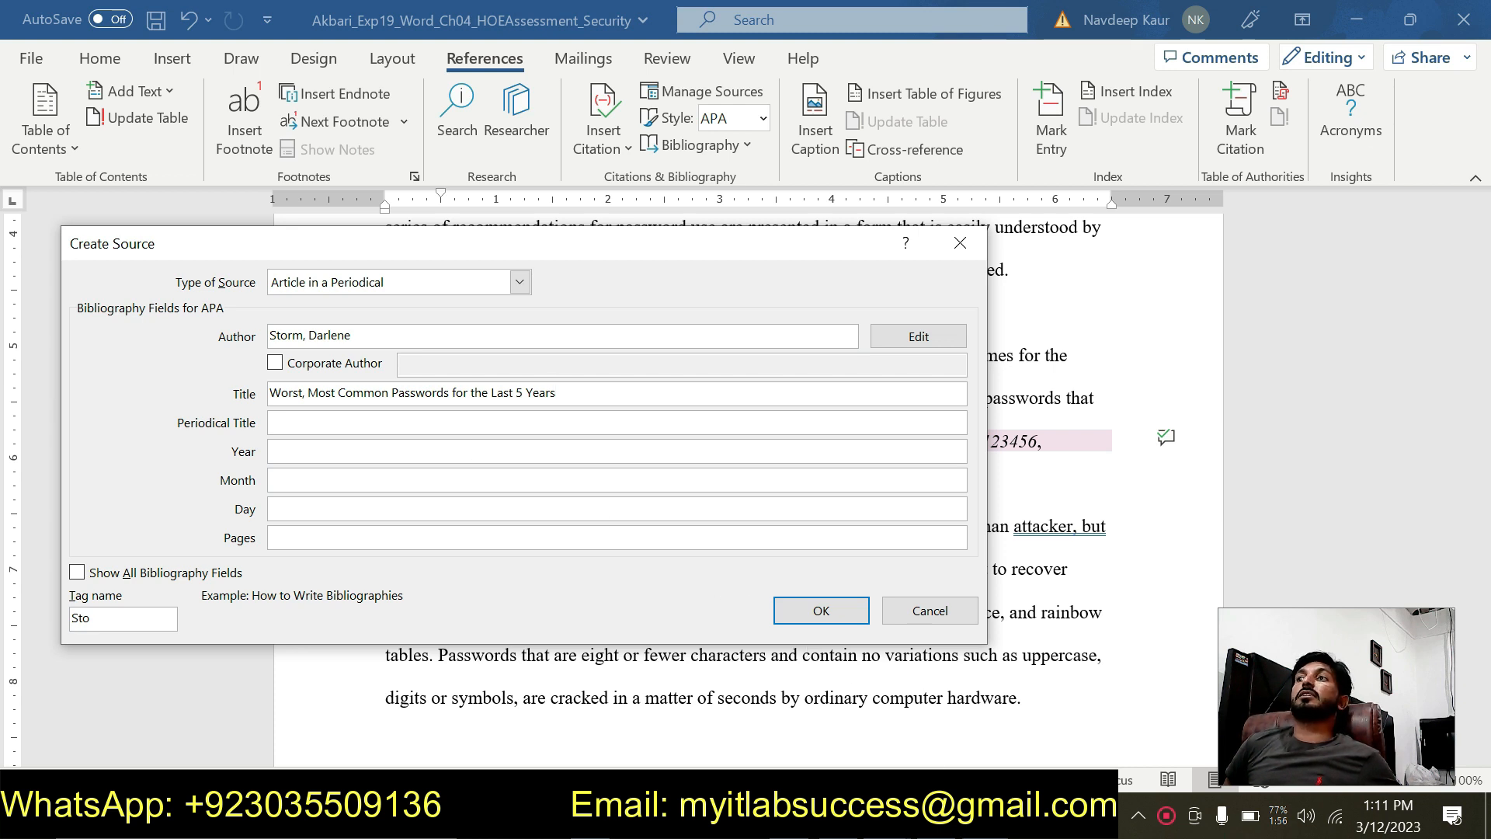
# Copy "ComputerWorld" from the Notepad notes into the source's Periodical Title field
pyautogui.hotkey('alt', 'Tab')
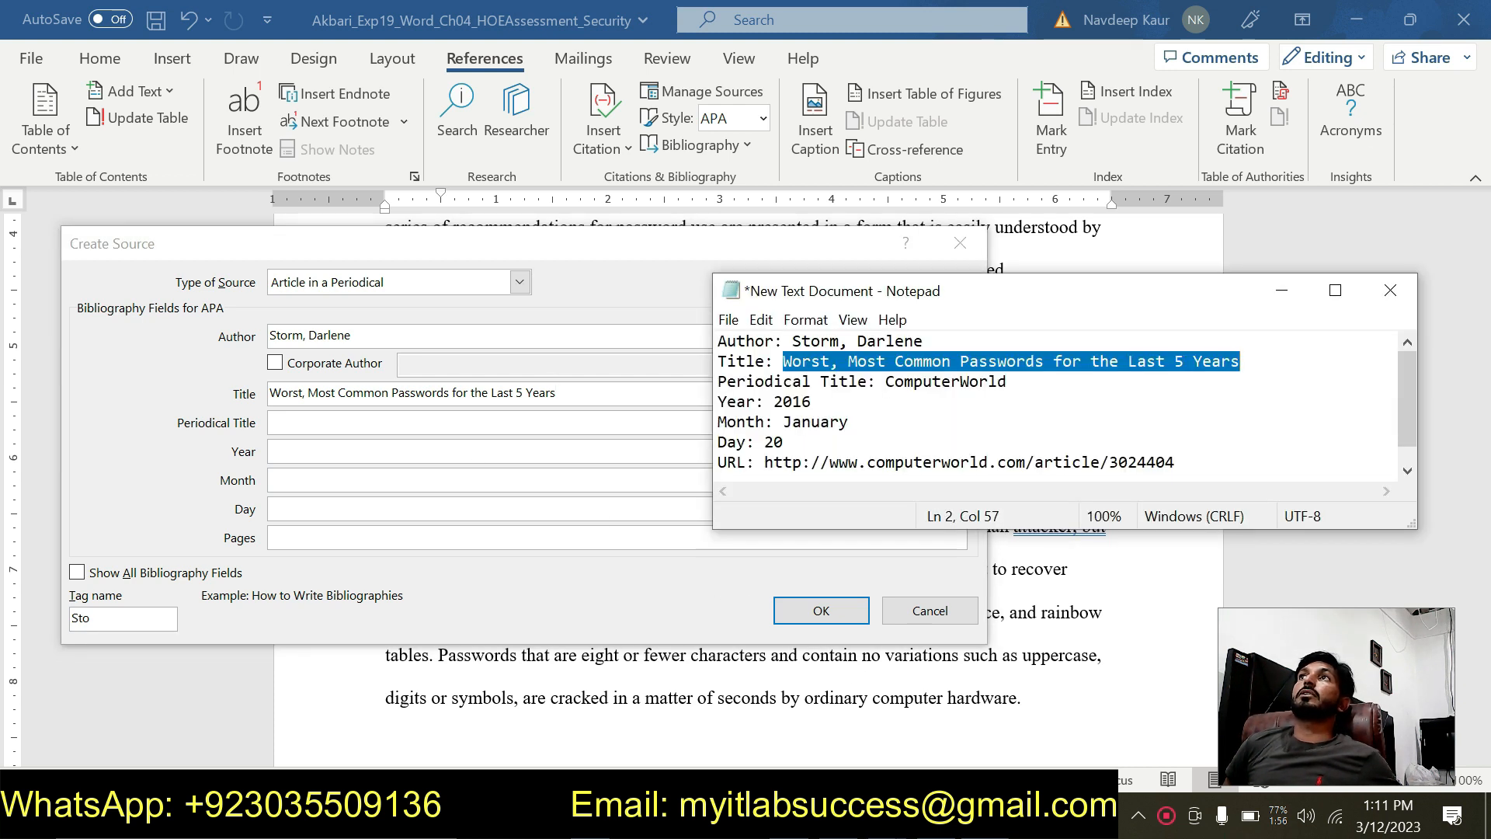
pyautogui.moveTo(885, 381); pyautogui.dragTo(1007, 381)
pyautogui.hotkey('ctrl', 'c')
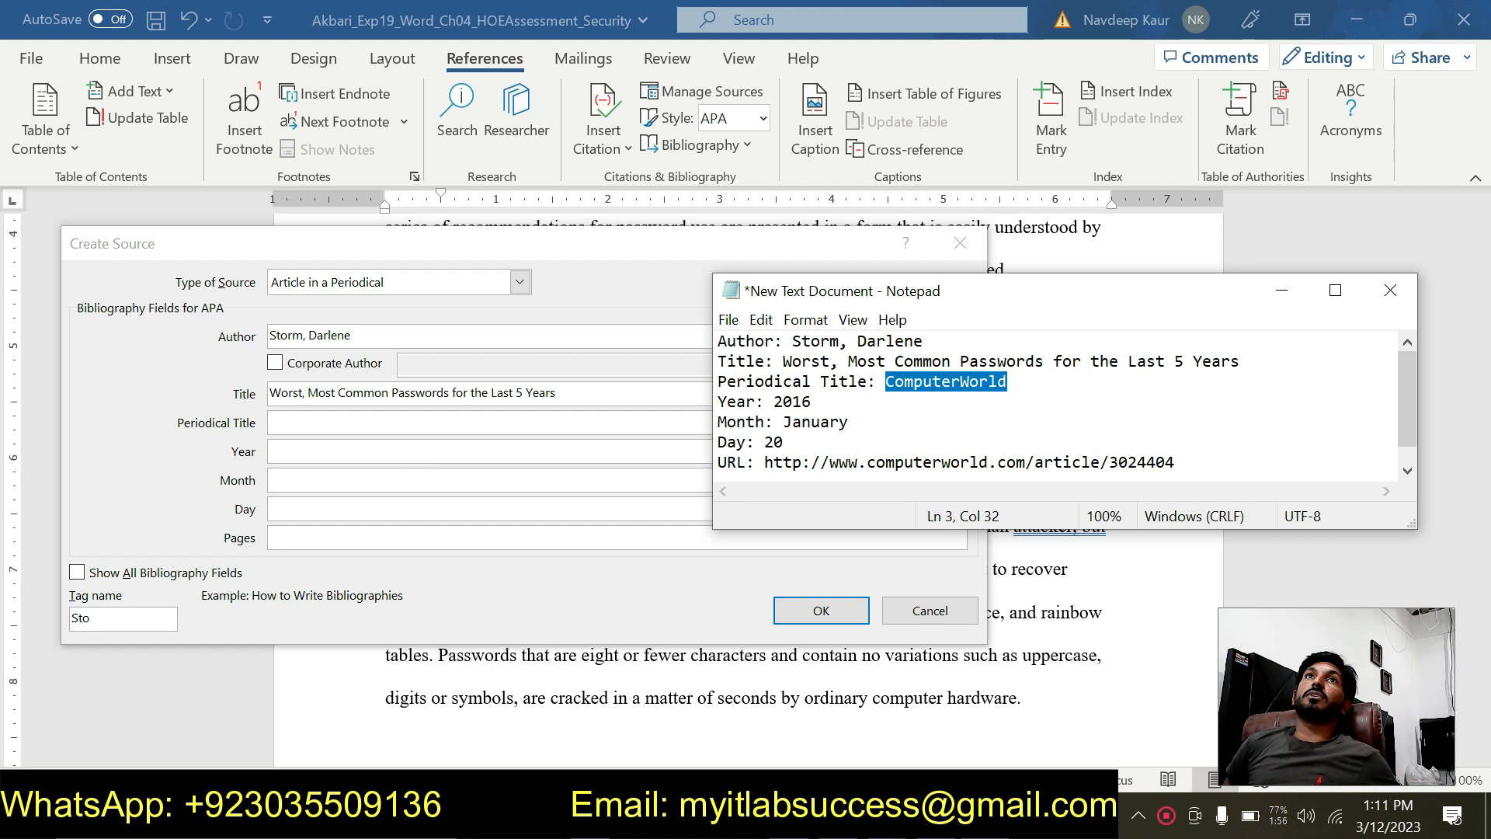
pyautogui.click(359, 423)
pyautogui.hotkey('ctrl', 'v')
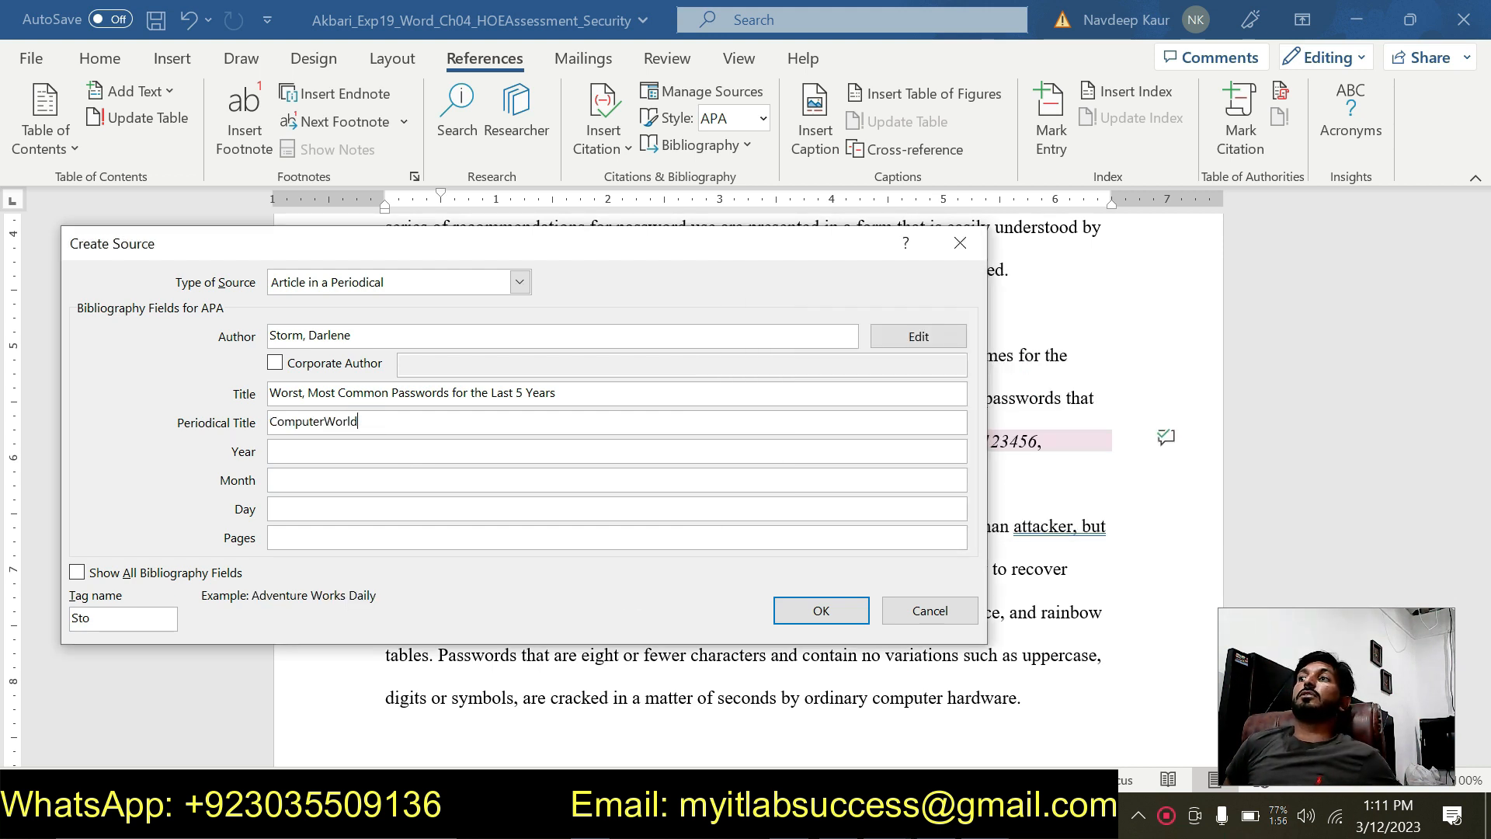
# Copy the year 2016 from the Notepad notes into the source's Year field
pyautogui.hotkey('alt', 'Tab')
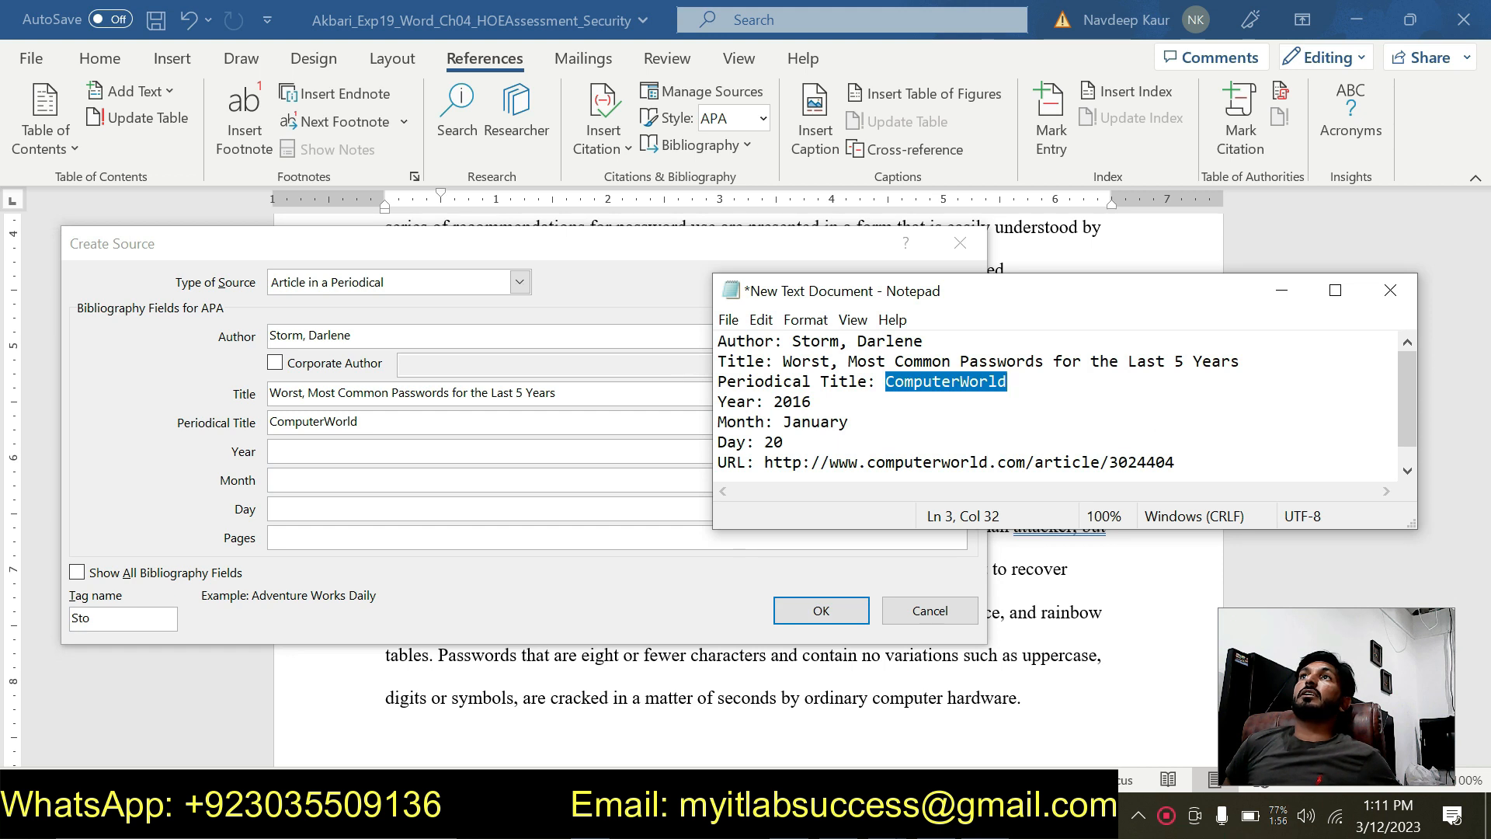
pyautogui.rightClick(811, 403)
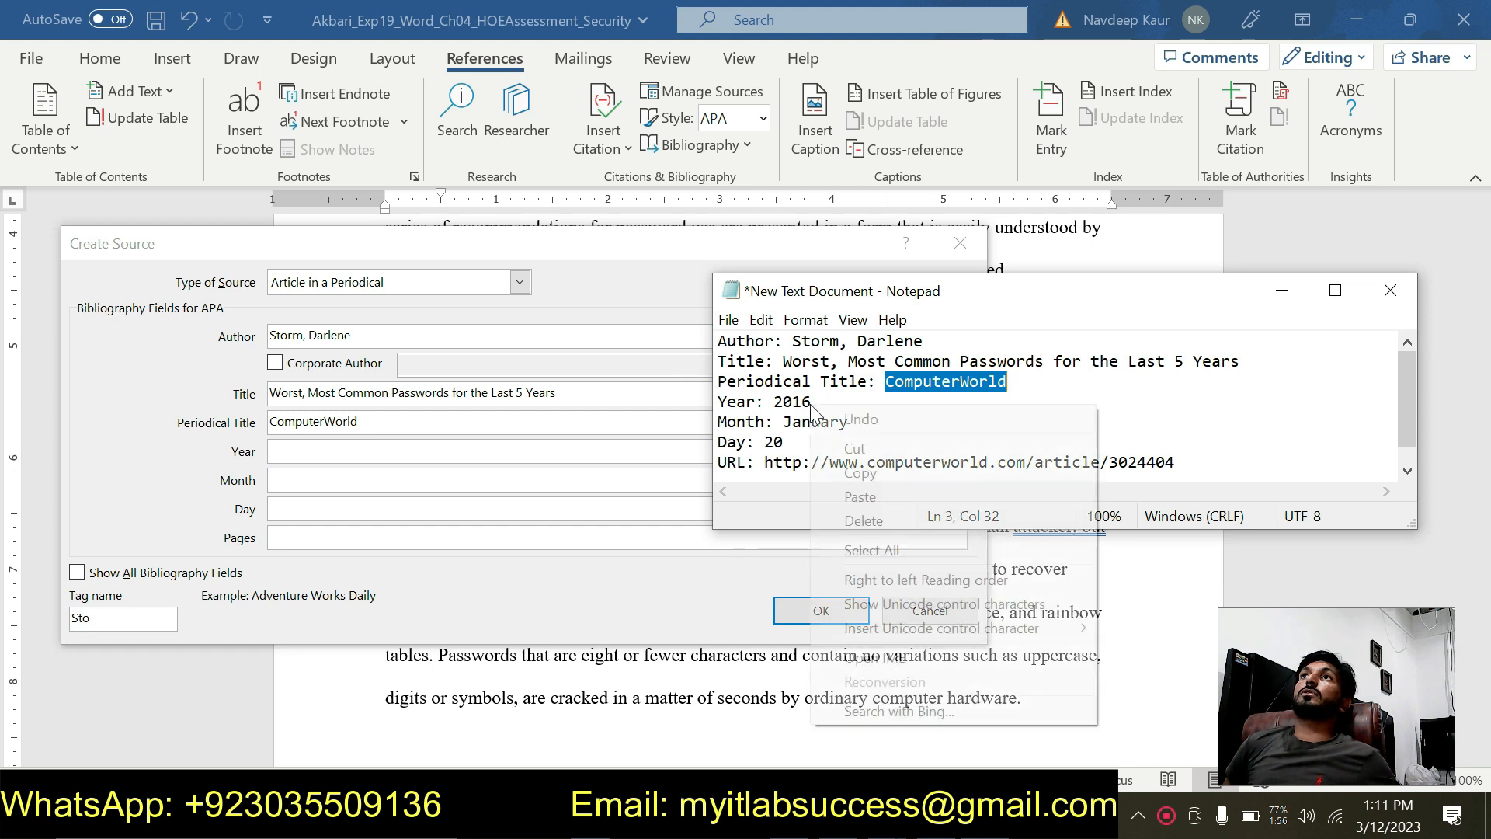
pyautogui.click(767, 403)
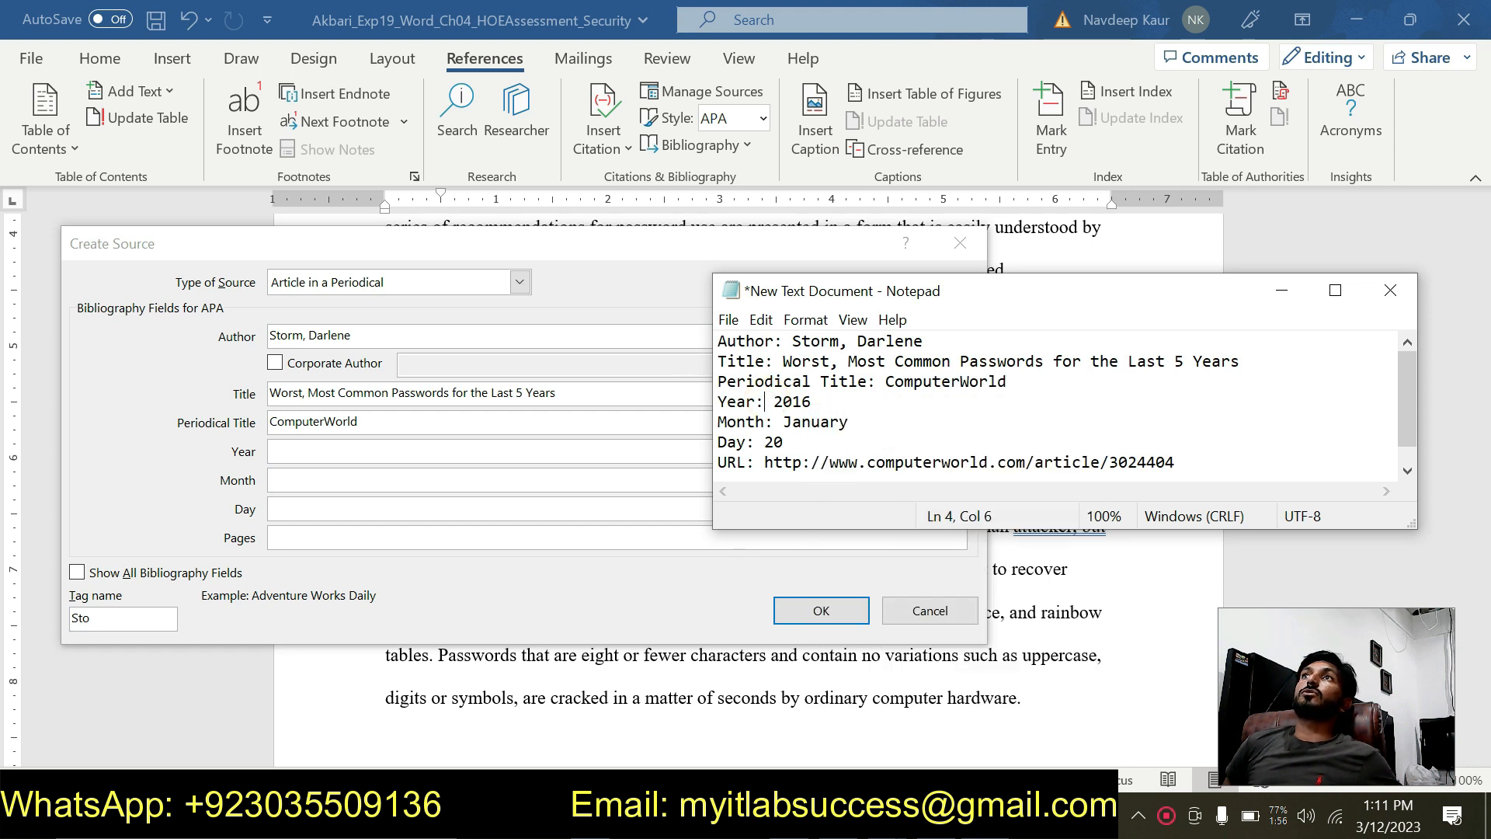
pyautogui.moveTo(774, 402); pyautogui.dragTo(811, 402)
pyautogui.hotkey('ctrl', 'c')
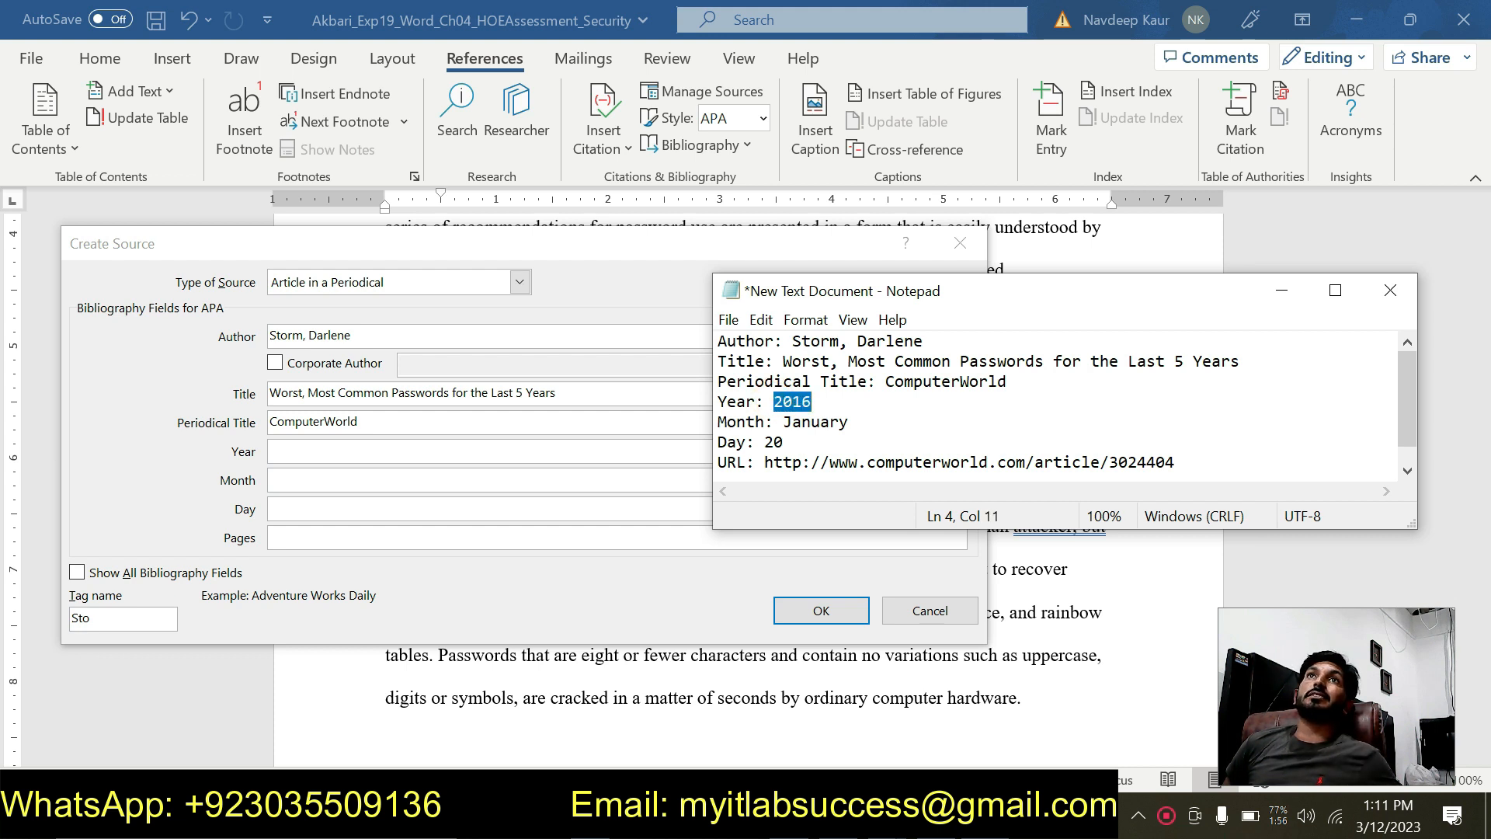
pyautogui.click(415, 450)
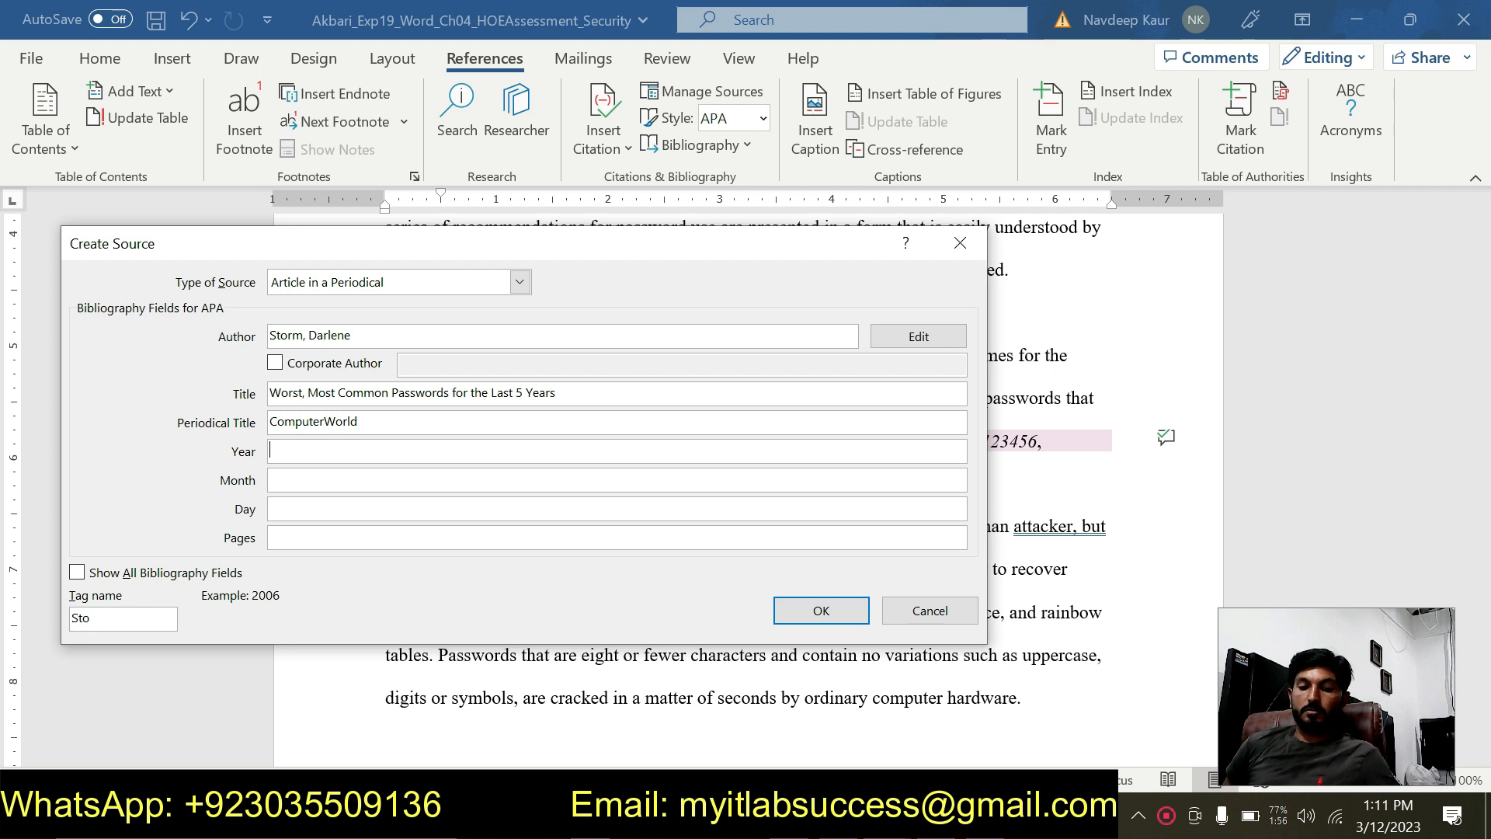
pyautogui.hotkey('ctrl', 'v')
# Copy the month January from the Notepad notes into the source's Month field
pyautogui.click(390, 479)
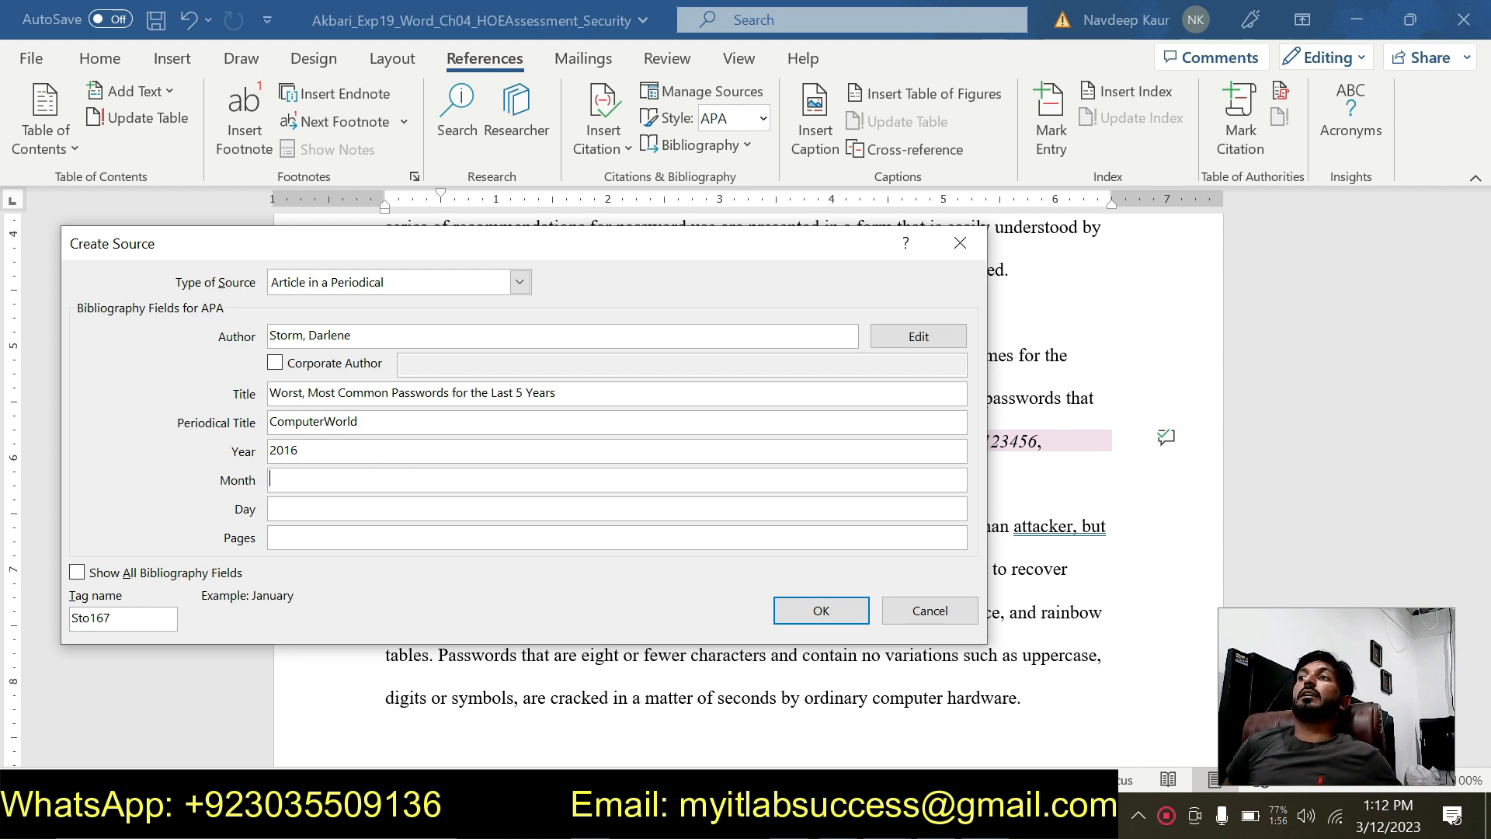
pyautogui.hotkey('alt', 'Tab')
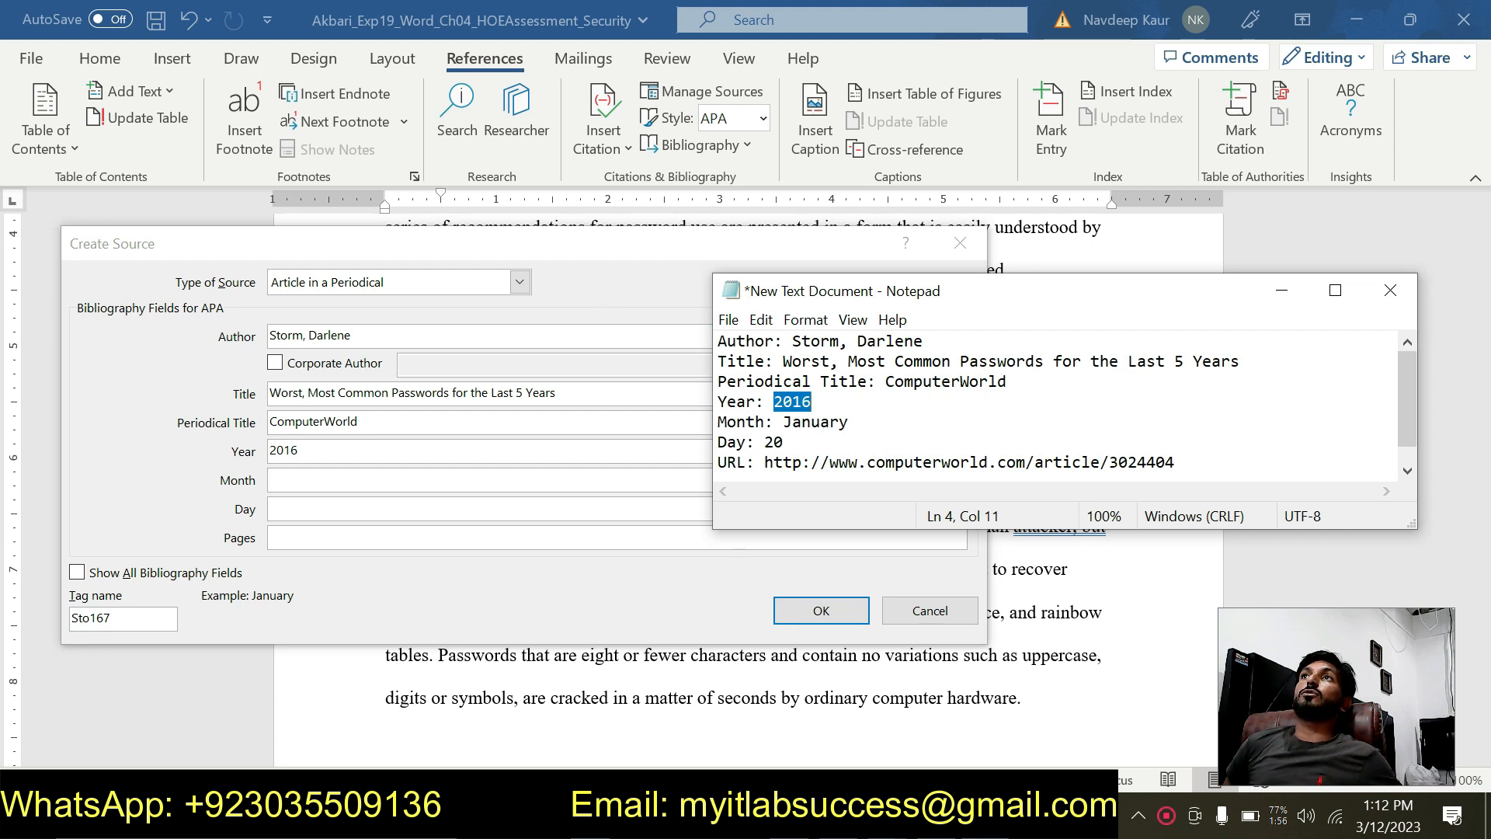
pyautogui.rightClick(818, 416)
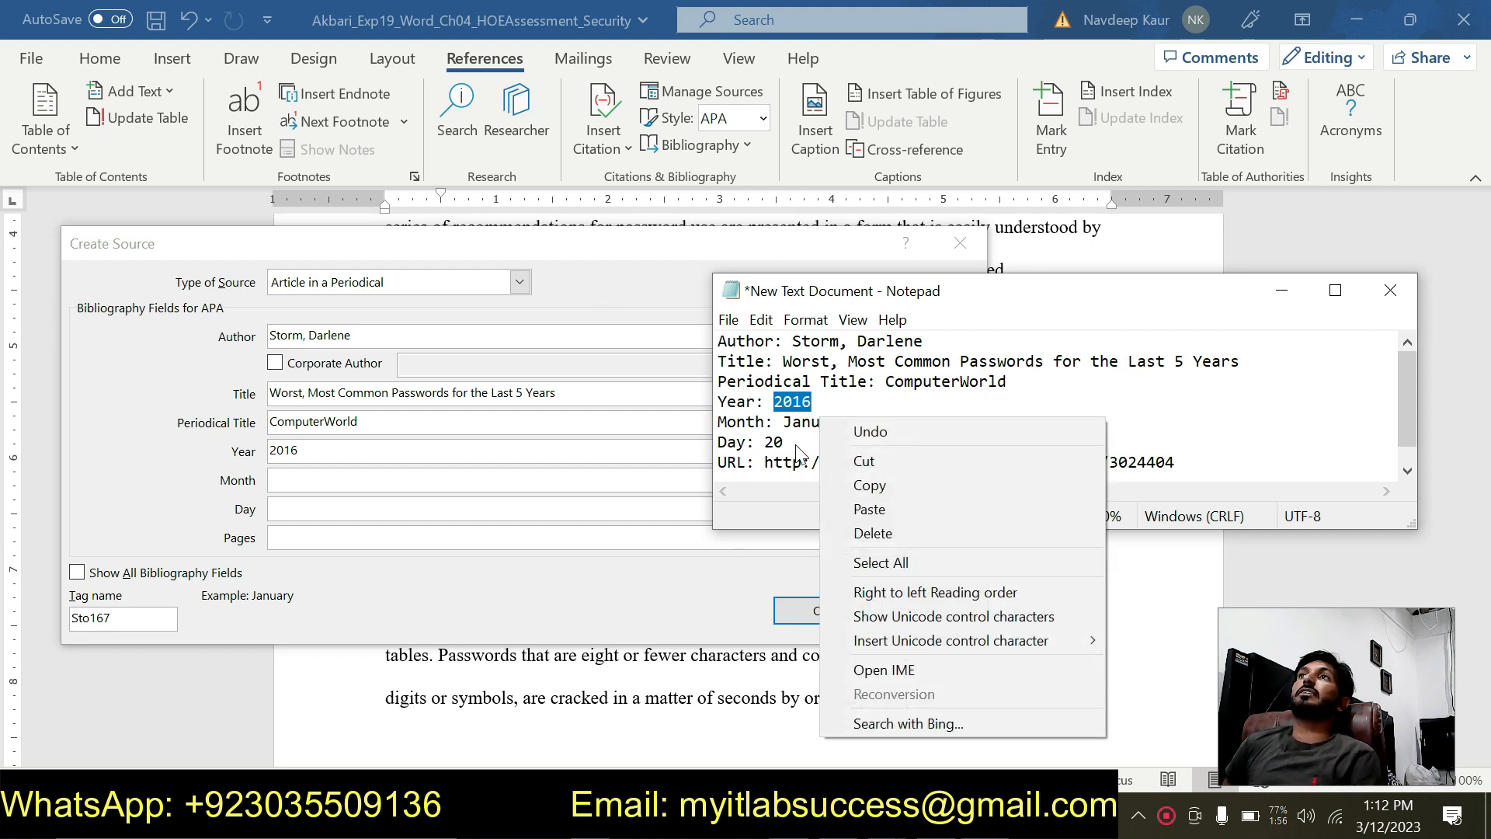
pyautogui.click(795, 445)
pyautogui.moveTo(783, 421); pyautogui.dragTo(852, 425)
pyautogui.hotkey('ctrl', 'c')
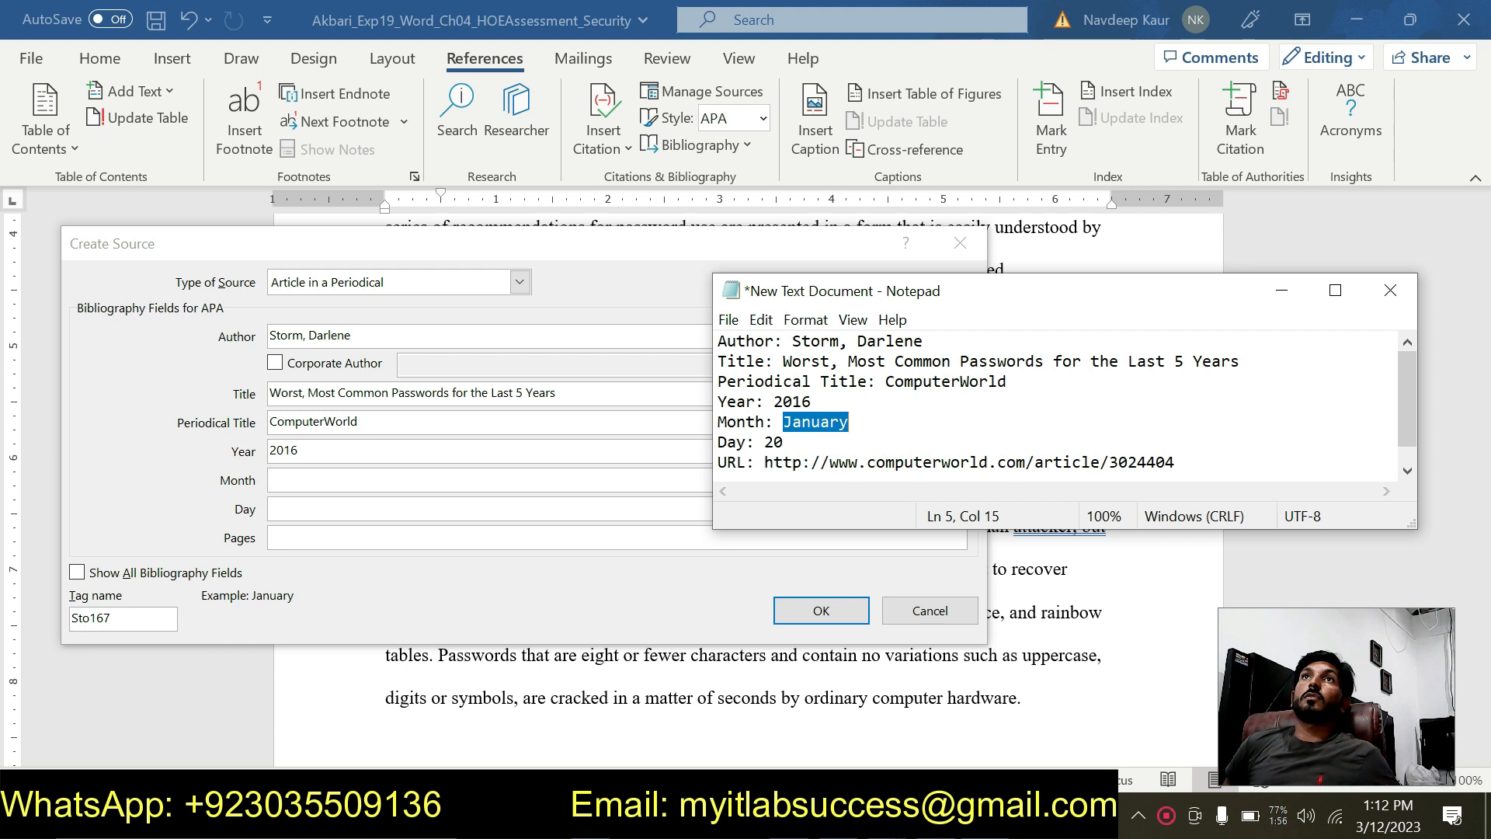
pyautogui.click(469, 479)
pyautogui.hotkey('ctrl', 'v')
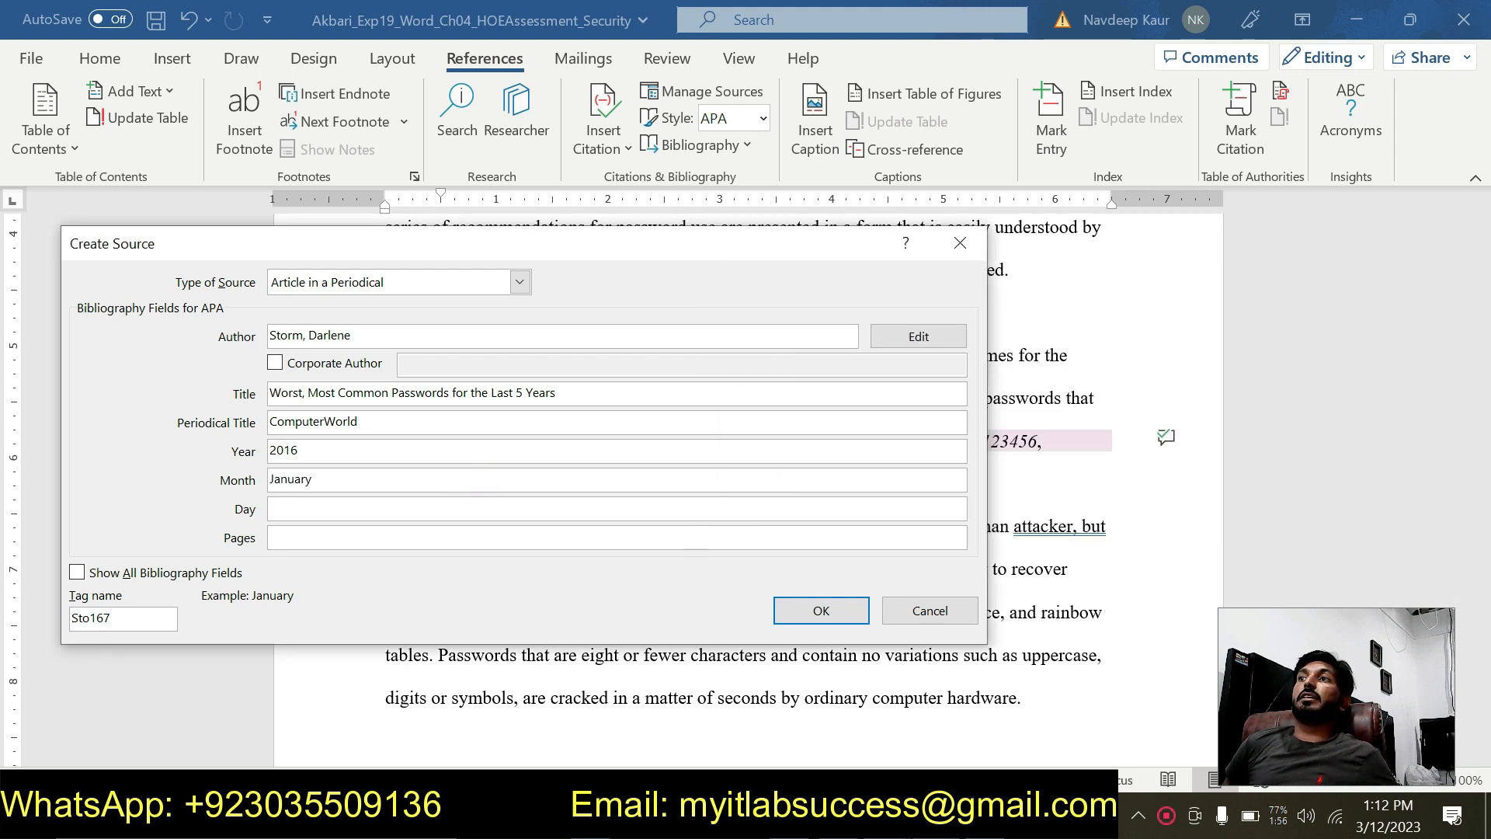
# Look up the day in the Notepad notes and enter 20 in the source's Day field
pyautogui.hotkey('alt', 'Tab')
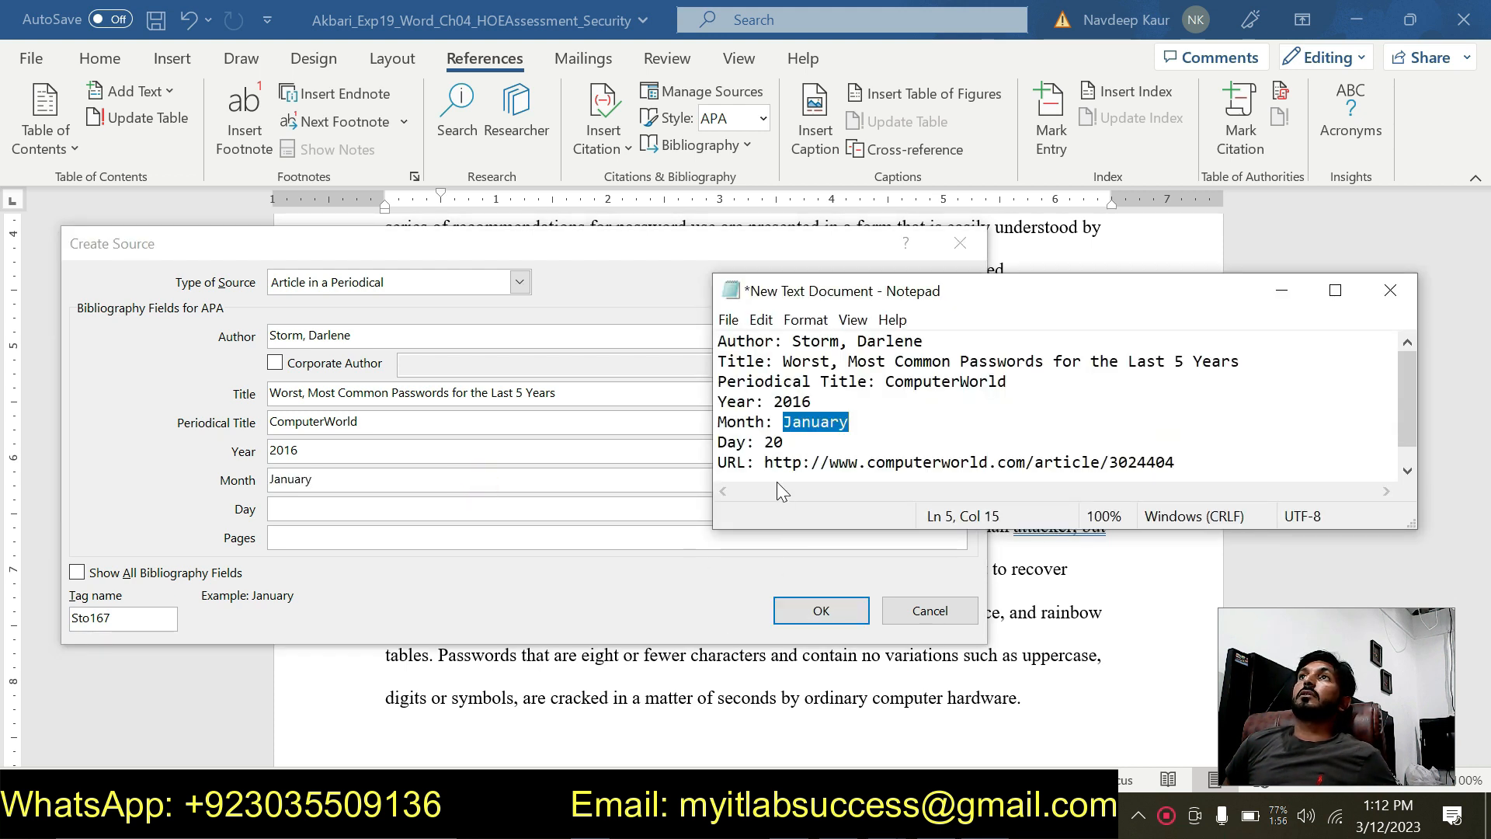
pyautogui.moveTo(763, 442); pyautogui.dragTo(784, 442)
pyautogui.hotkey('ctrl', 'v')
pyautogui.hotkey('ctrl', 'v')
pyautogui.hotkey('ctrl', 'z')
pyautogui.click(784, 442)
pyautogui.click(512, 508)
pyautogui.write('20')
pyautogui.hotkey('alt', 'Tab')
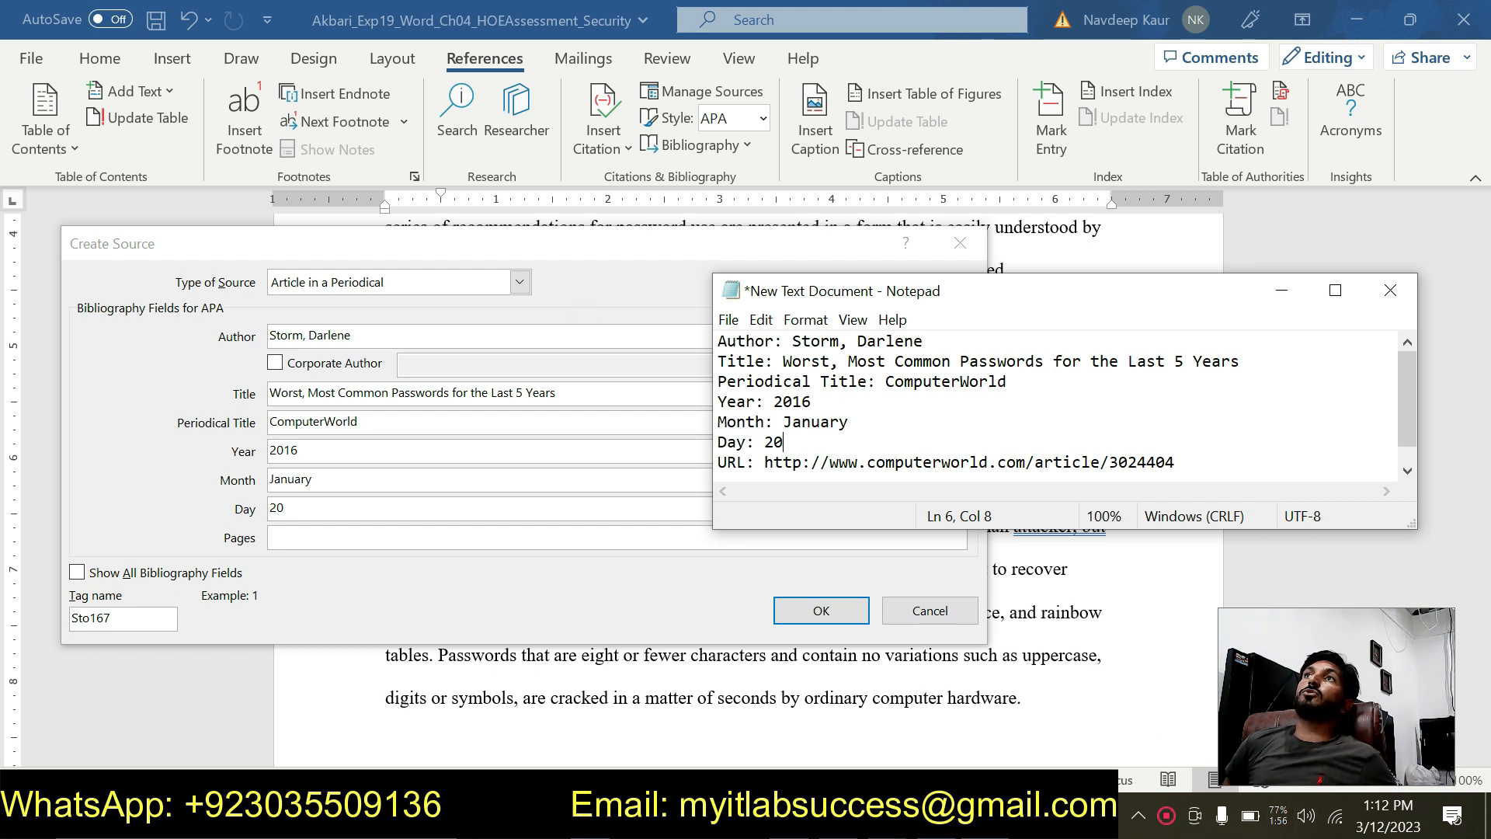
pyautogui.moveTo(765, 462); pyautogui.dragTo(1175, 442)
pyautogui.hotkey('ctrl', 'c')
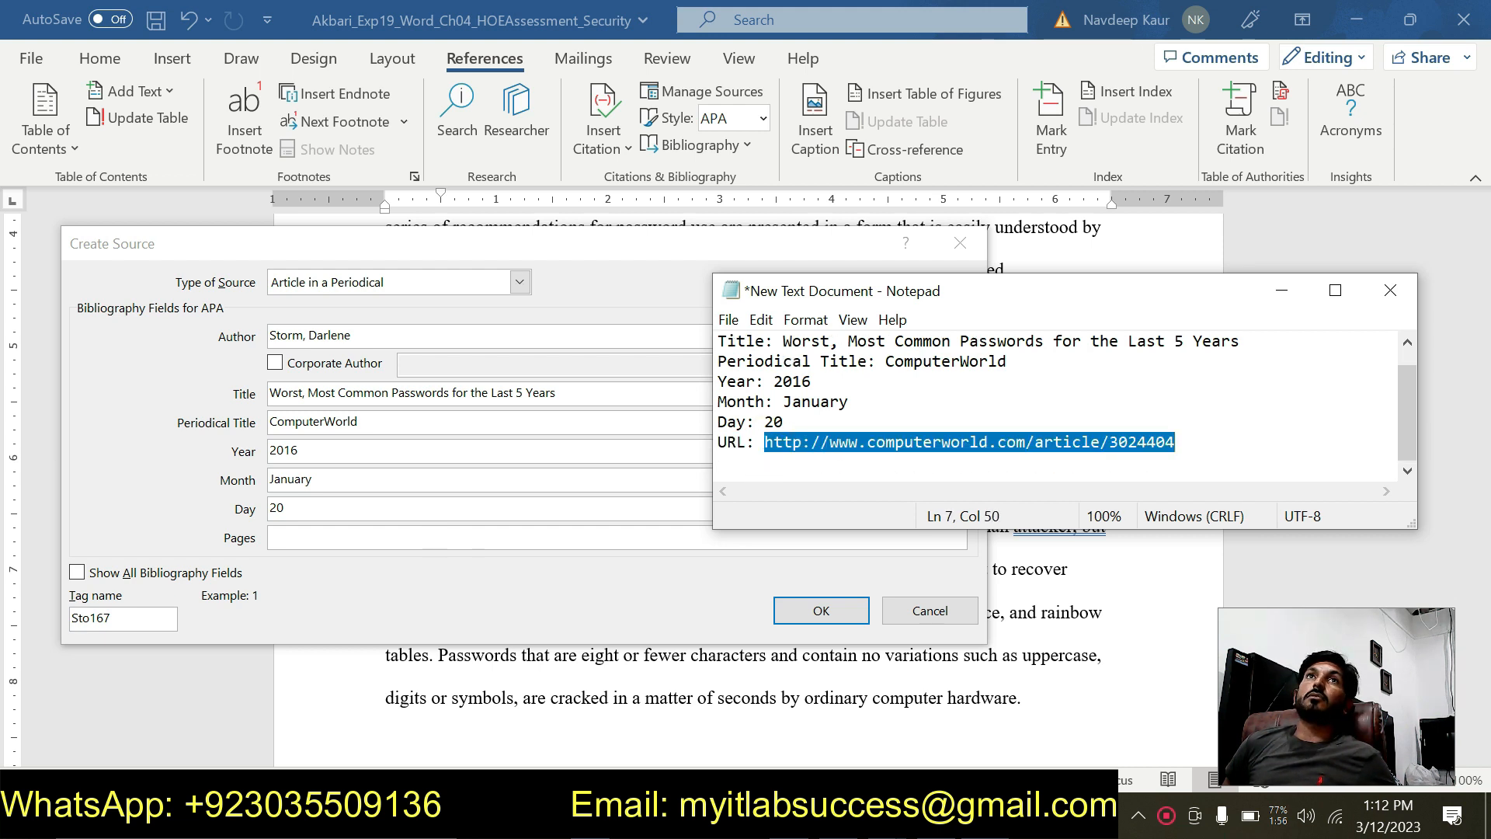
pyautogui.click(635, 245)
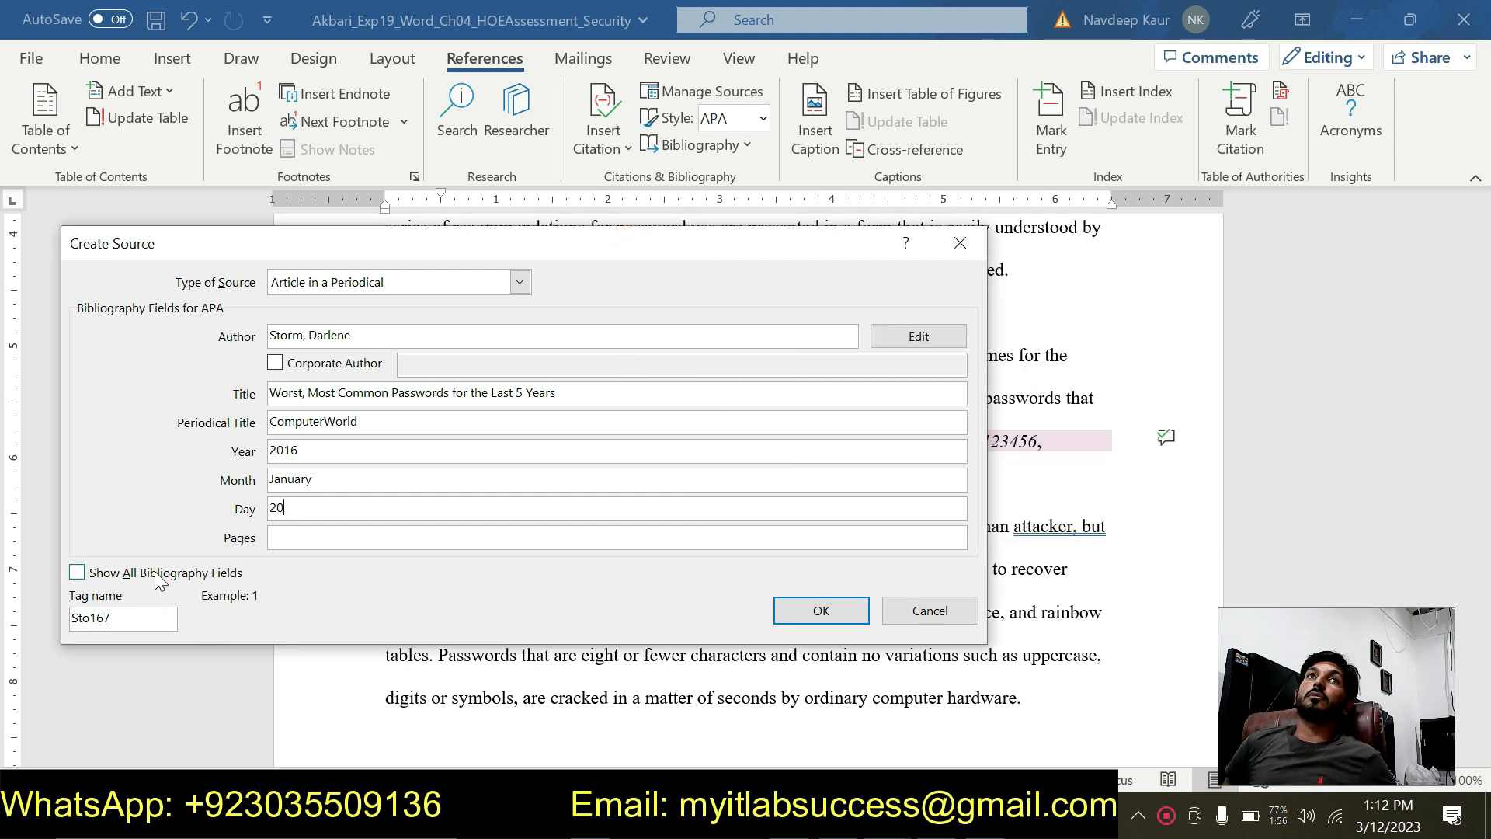
pyautogui.click(221, 574)
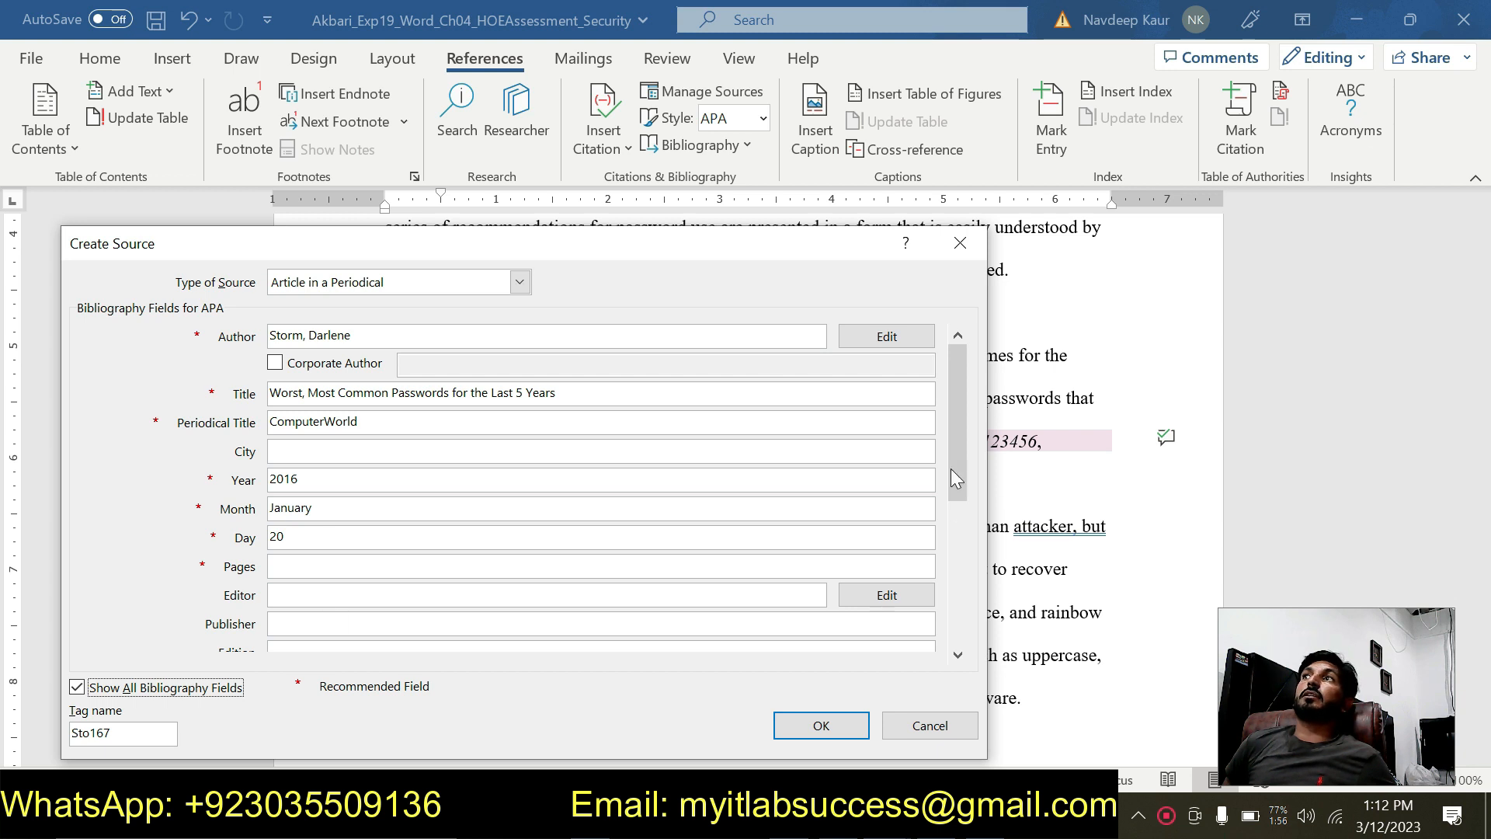
pyautogui.moveTo(956, 477); pyautogui.dragTo(957, 621)
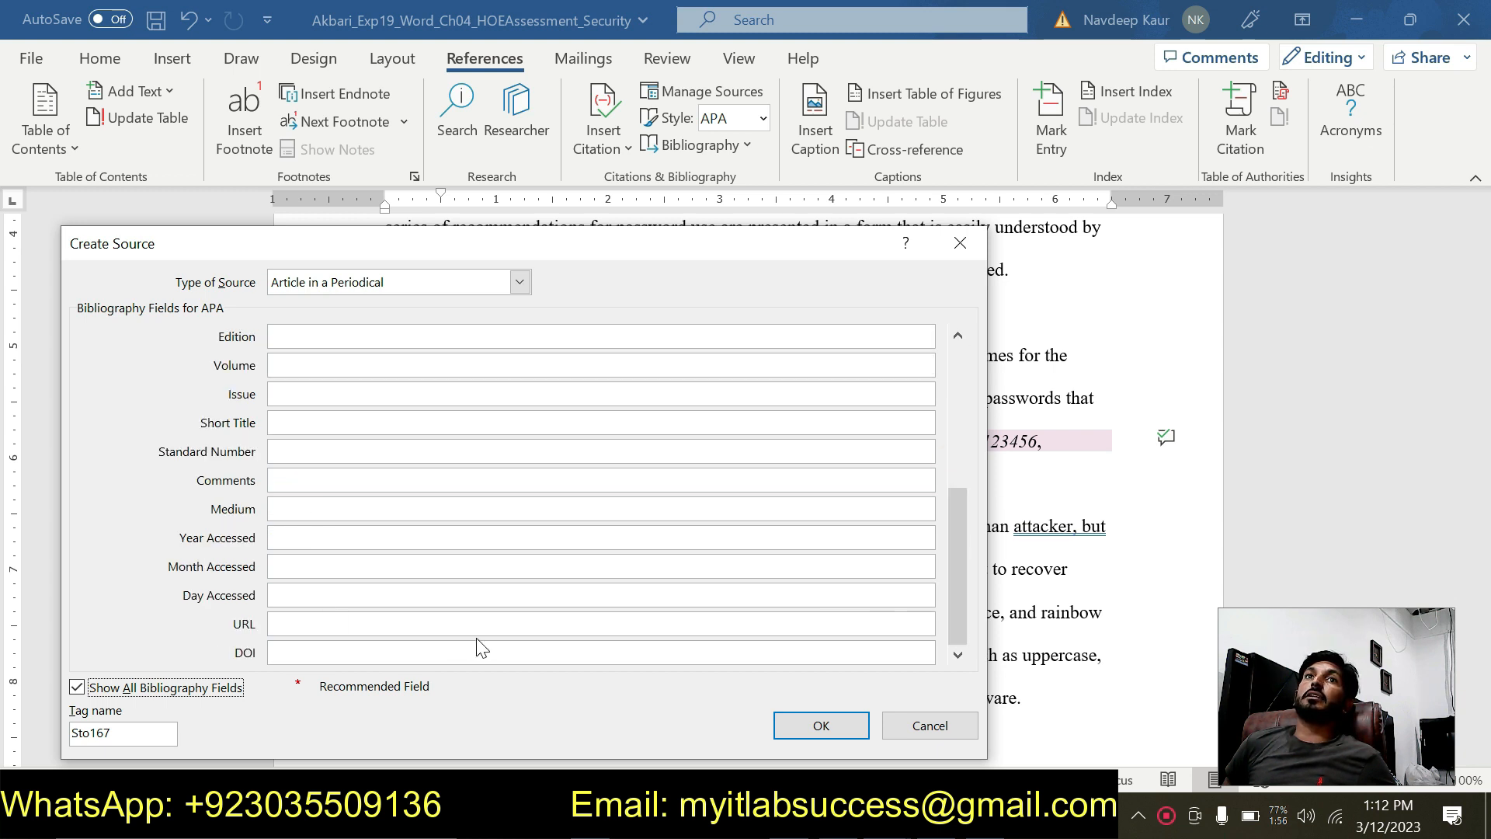
pyautogui.click(436, 621)
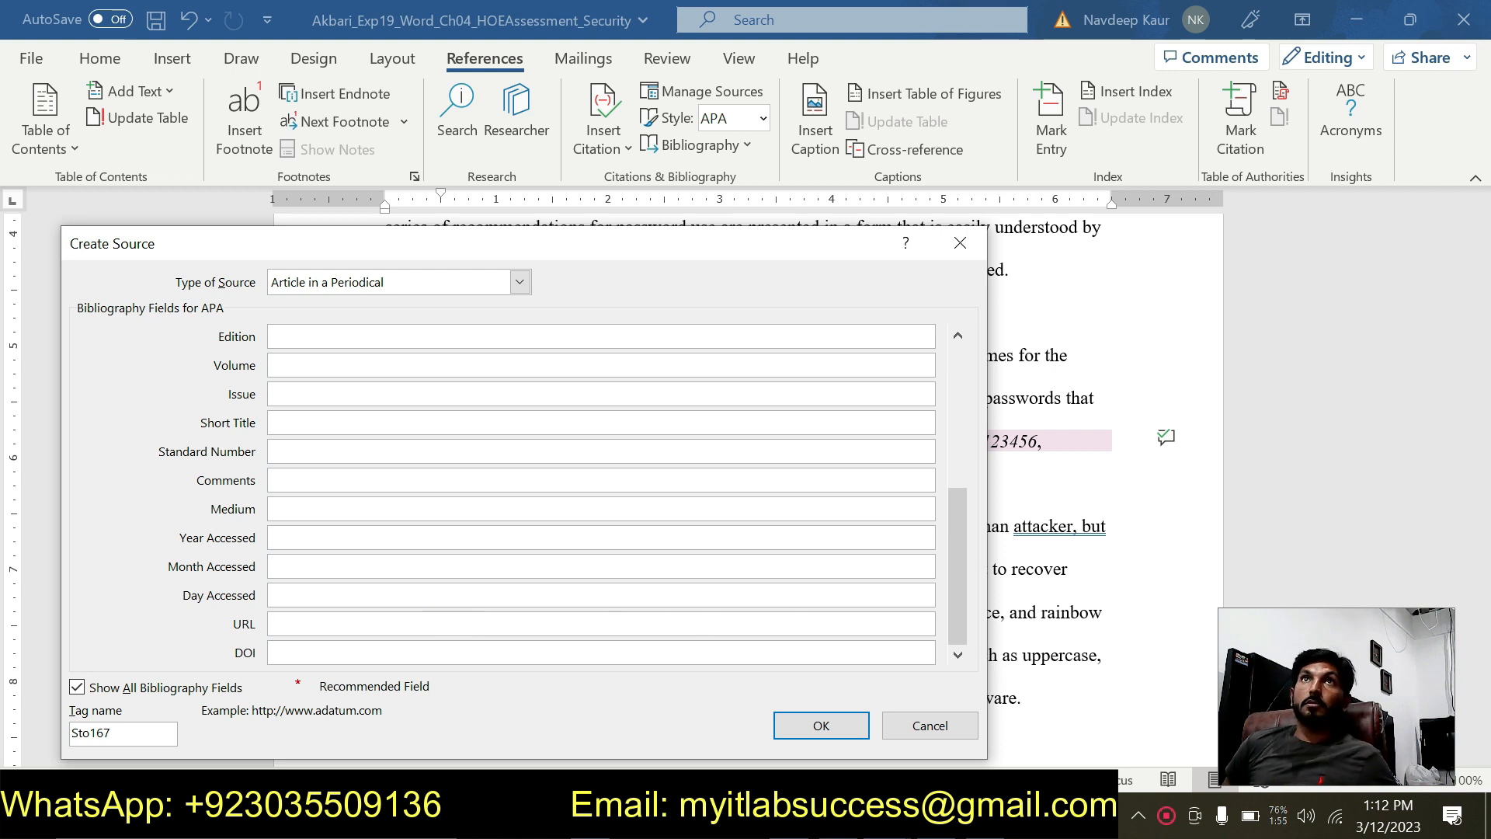
pyautogui.hotkey('ctrl', 'v')
# Check the source's fields against step 5 of the instructions and confirm the new source to insert its citation
pyautogui.moveTo(952, 570); pyautogui.dragTo(971, 392)
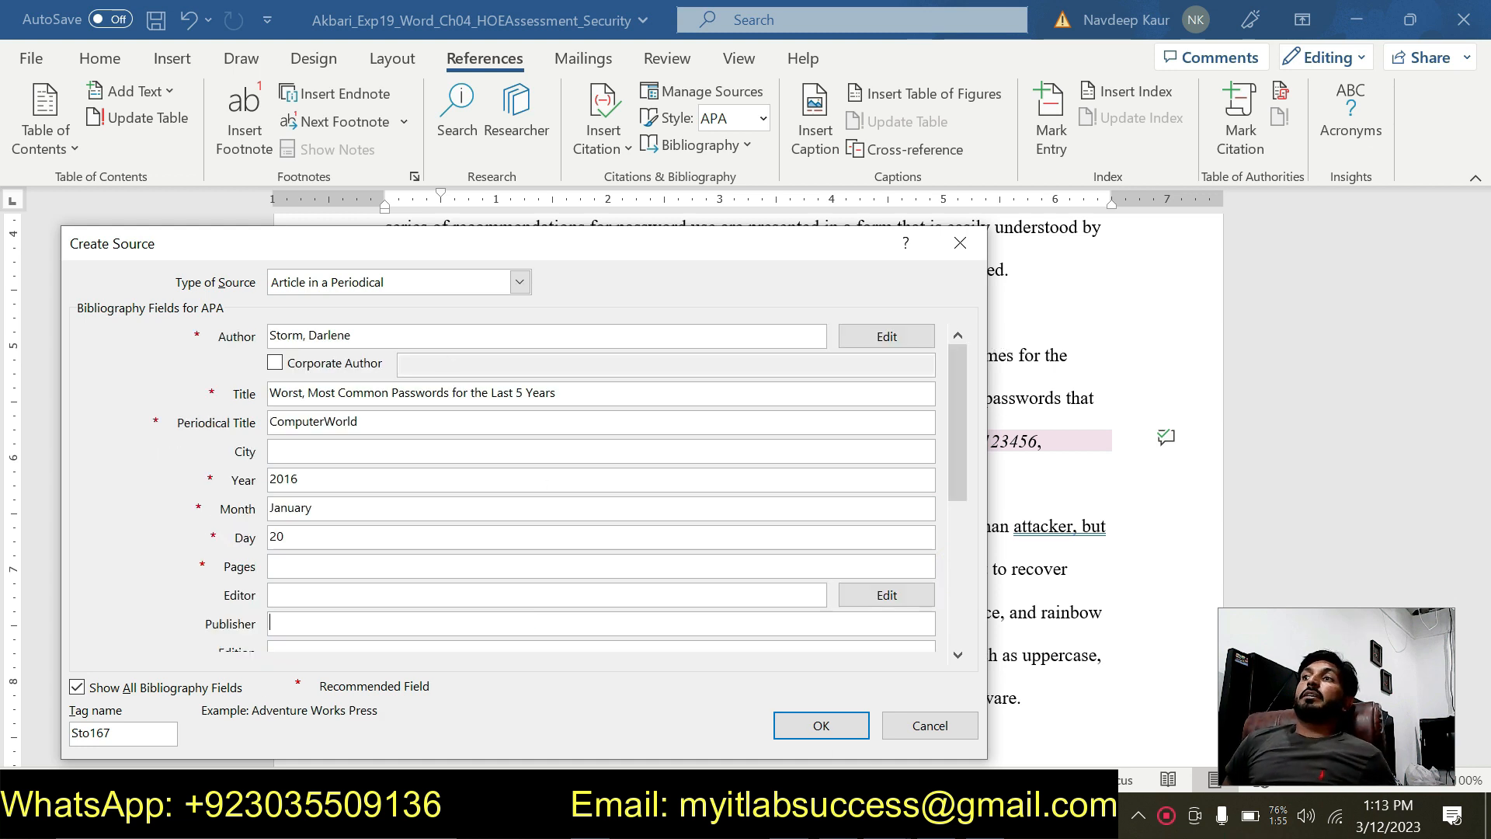
pyautogui.click(887, 819)
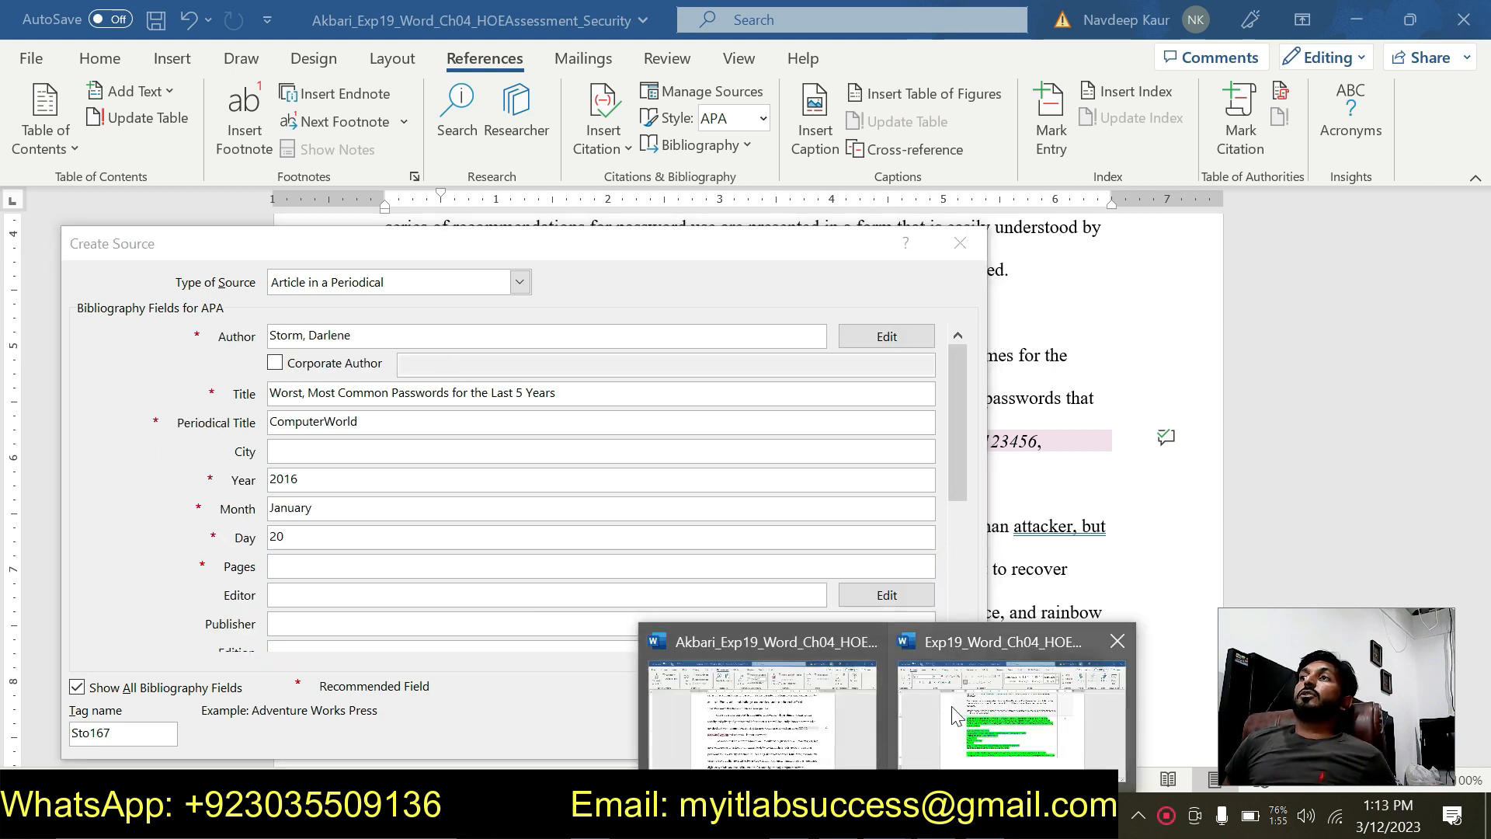
pyautogui.click(957, 716)
pyautogui.click(887, 819)
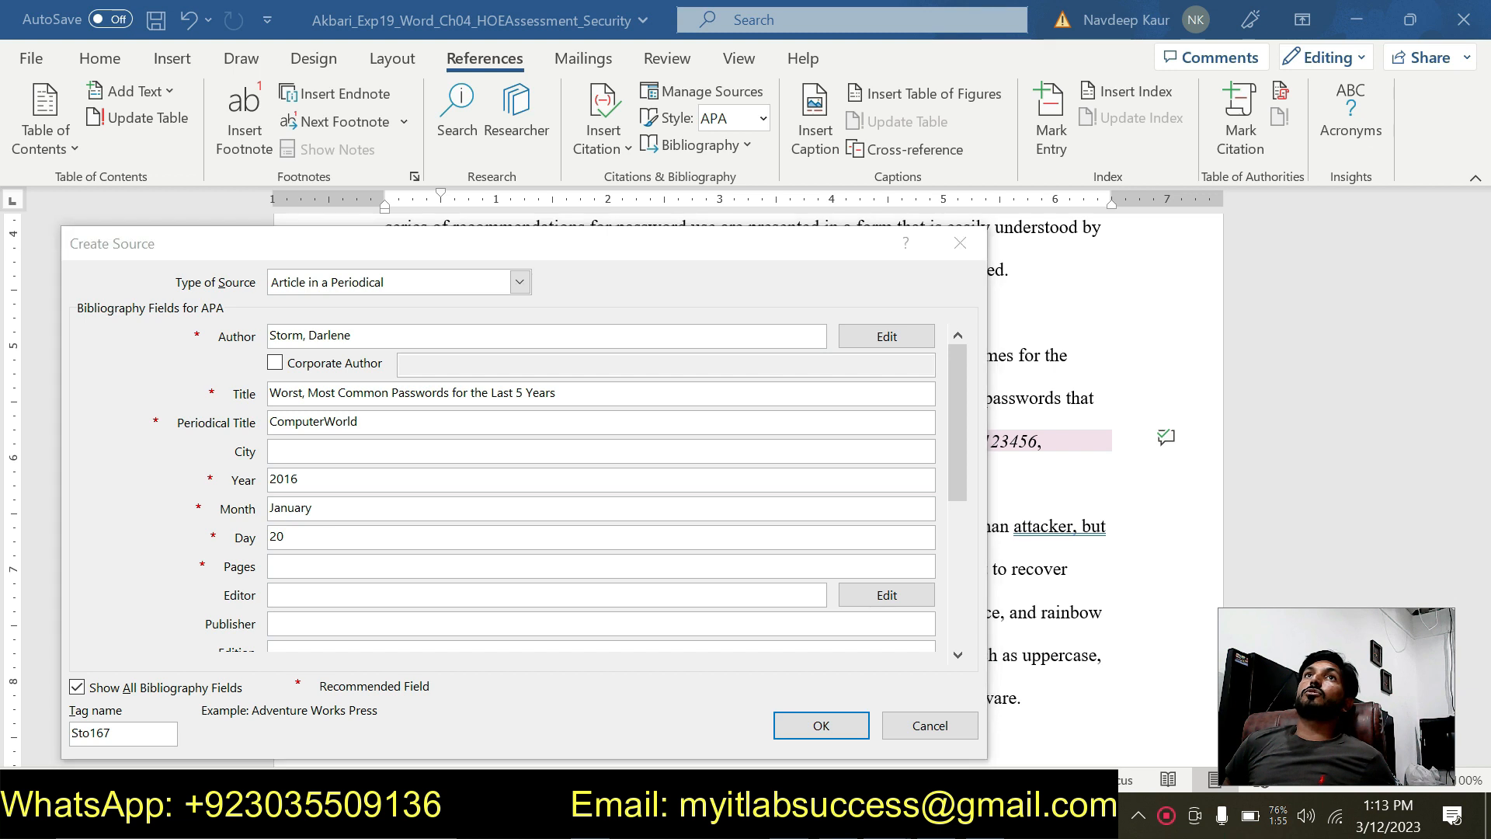
pyautogui.click(987, 684)
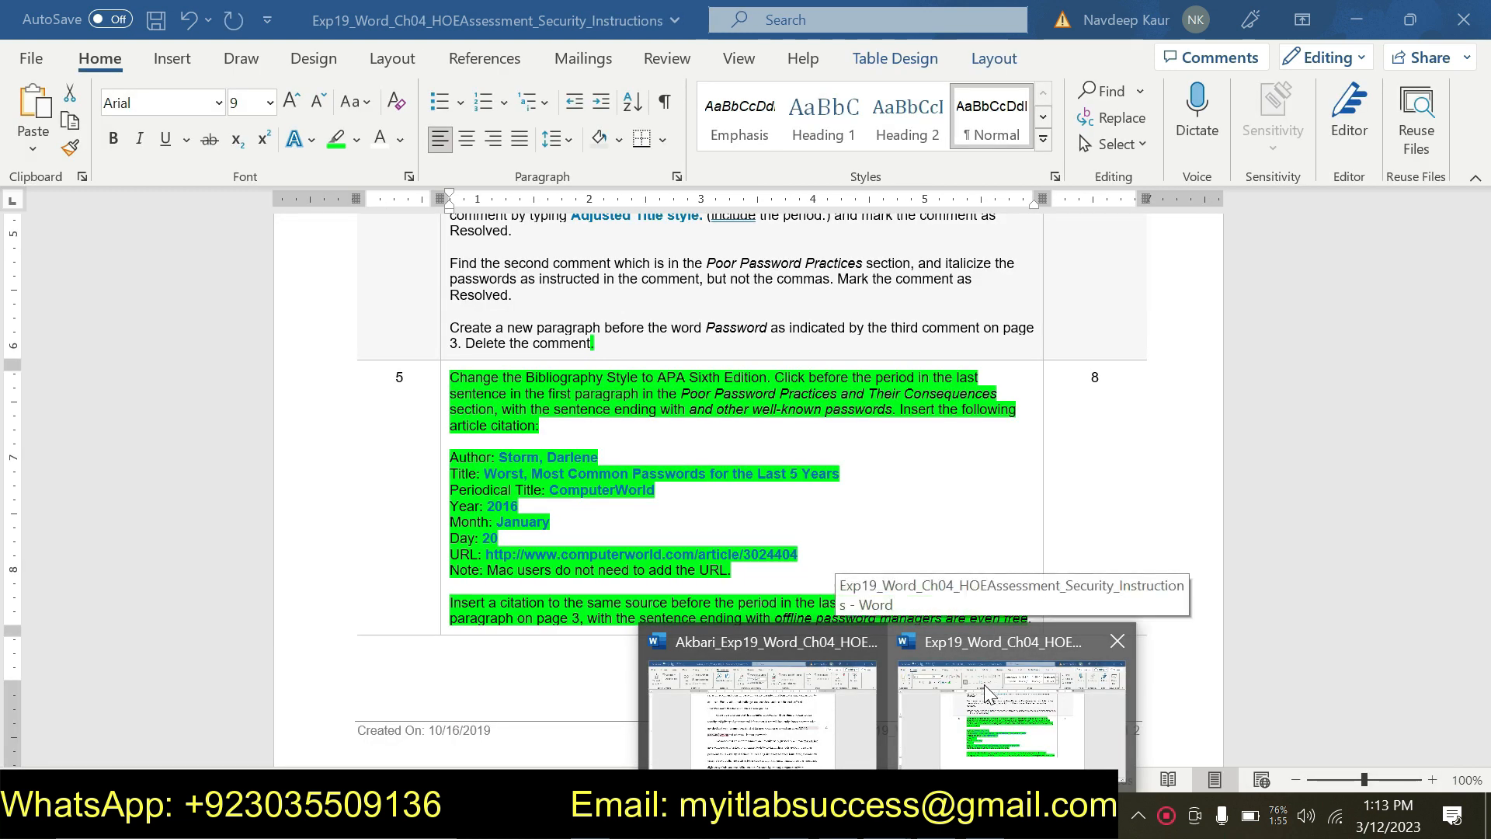
pyautogui.moveTo(798, 672)
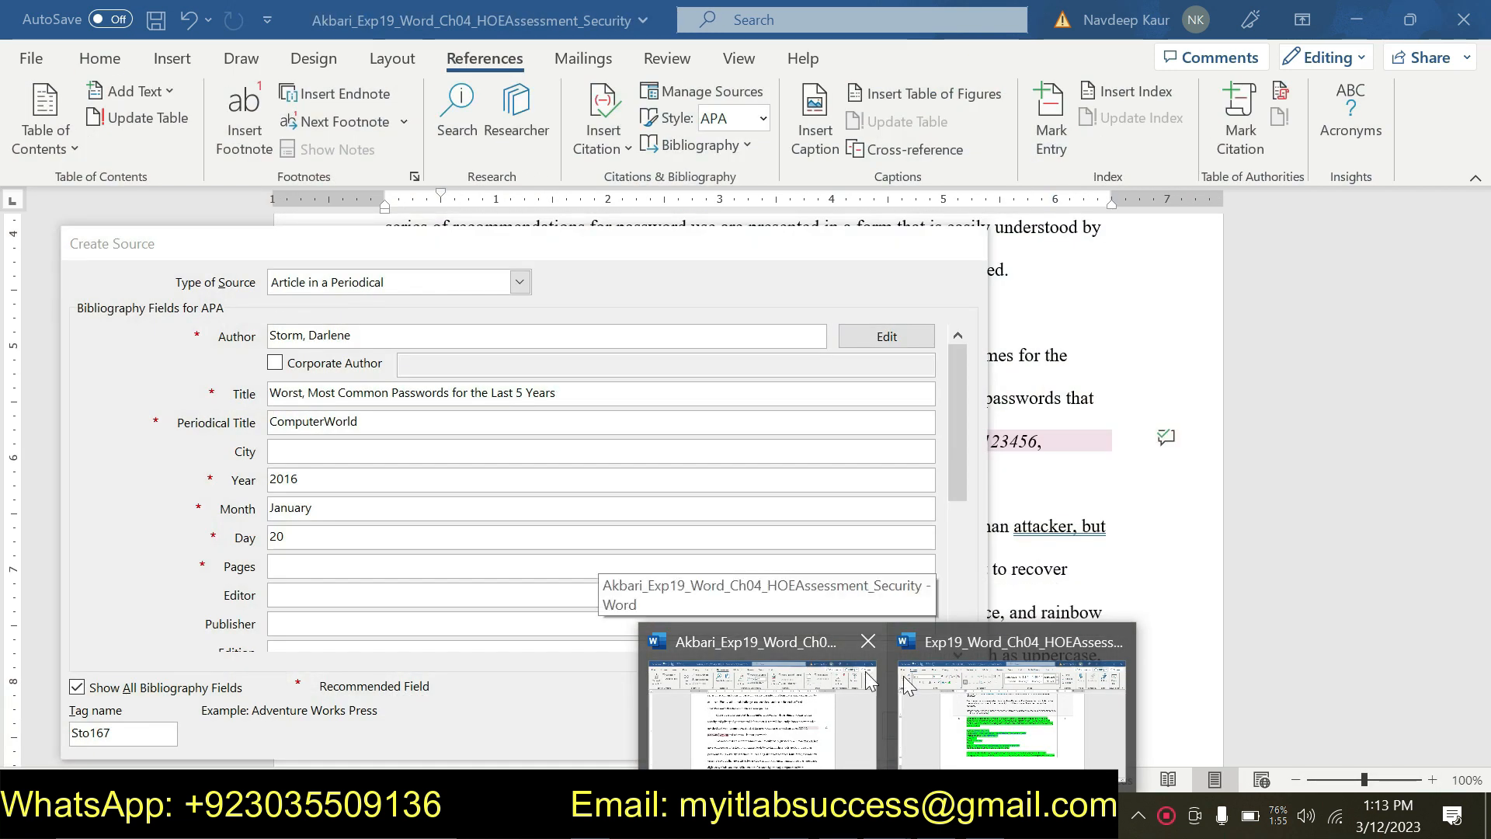
pyautogui.moveTo(944, 677)
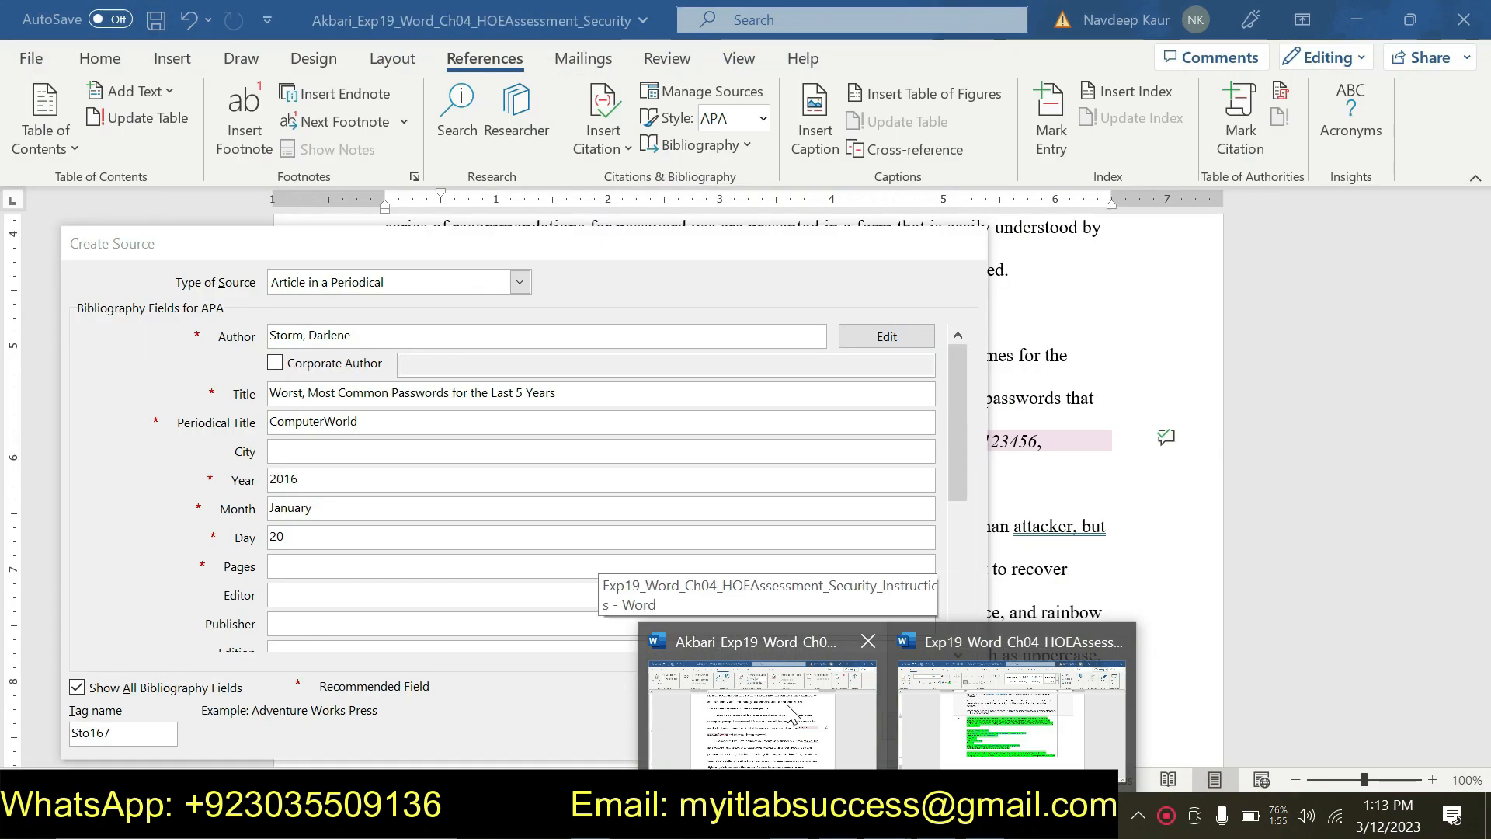
pyautogui.click(786, 708)
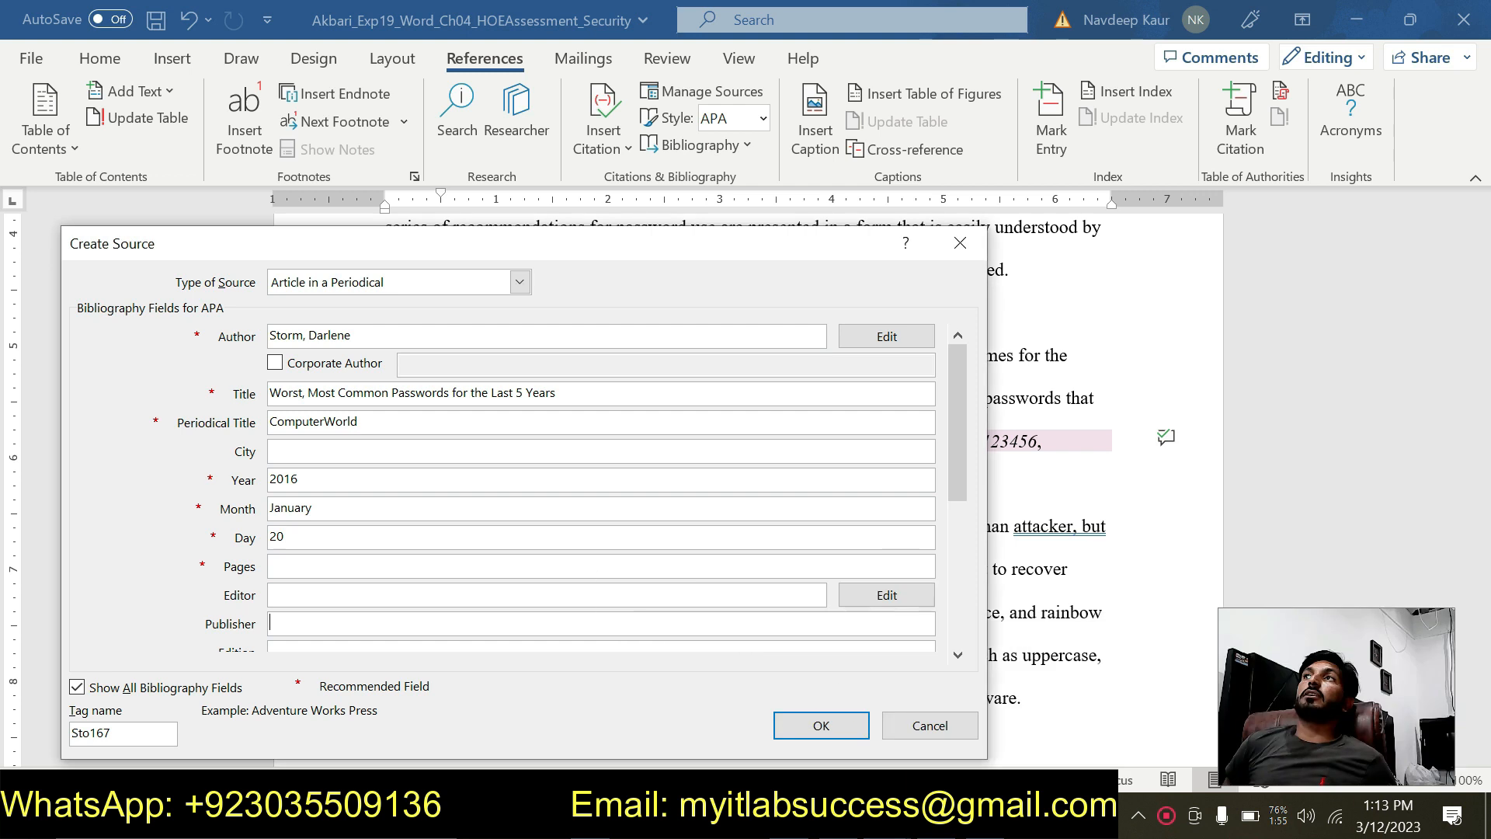
pyautogui.moveTo(964, 466); pyautogui.dragTo(943, 587)
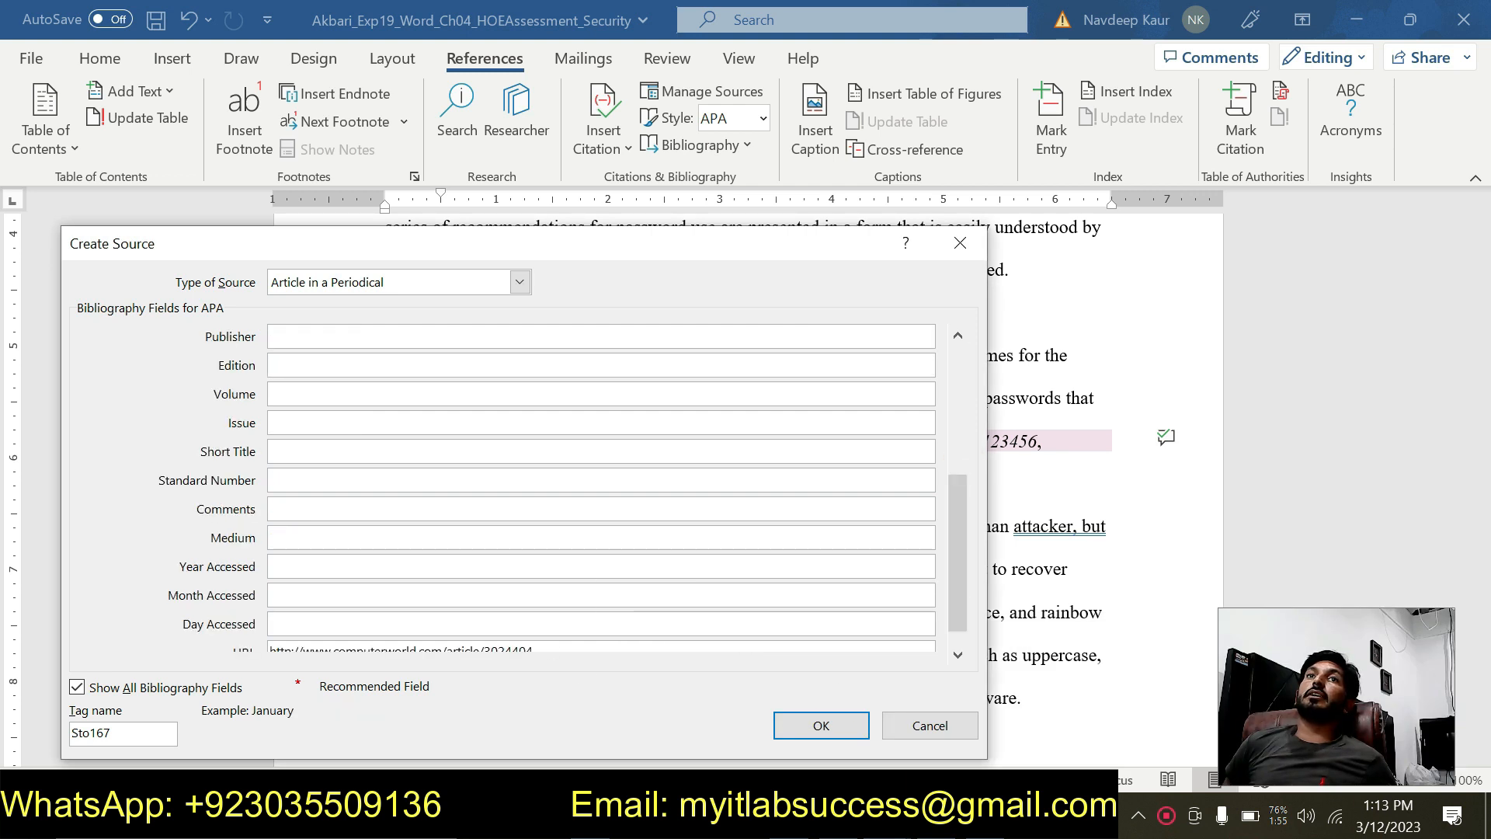
pyautogui.click(887, 815)
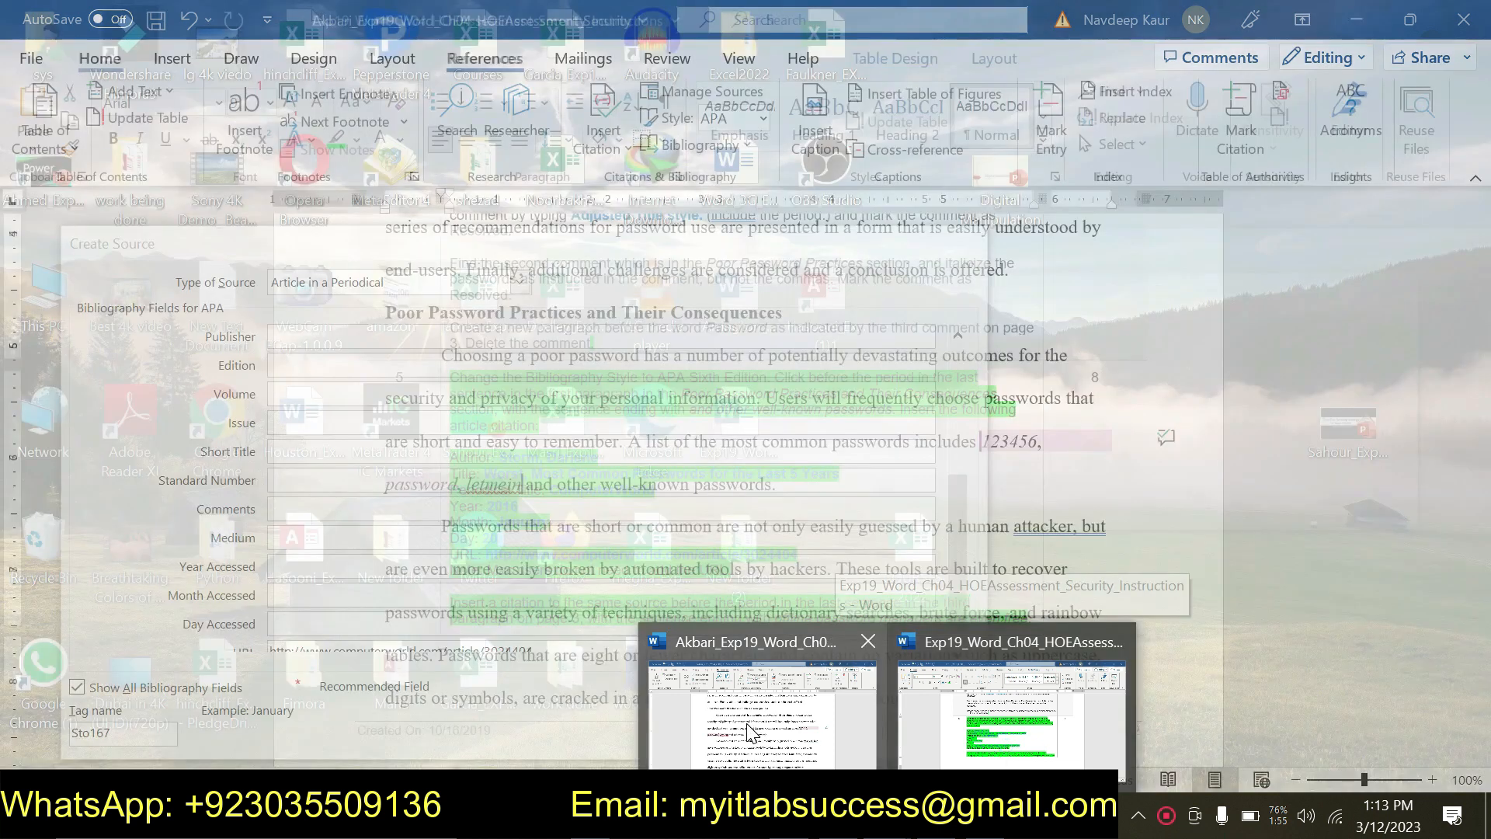
pyautogui.click(749, 729)
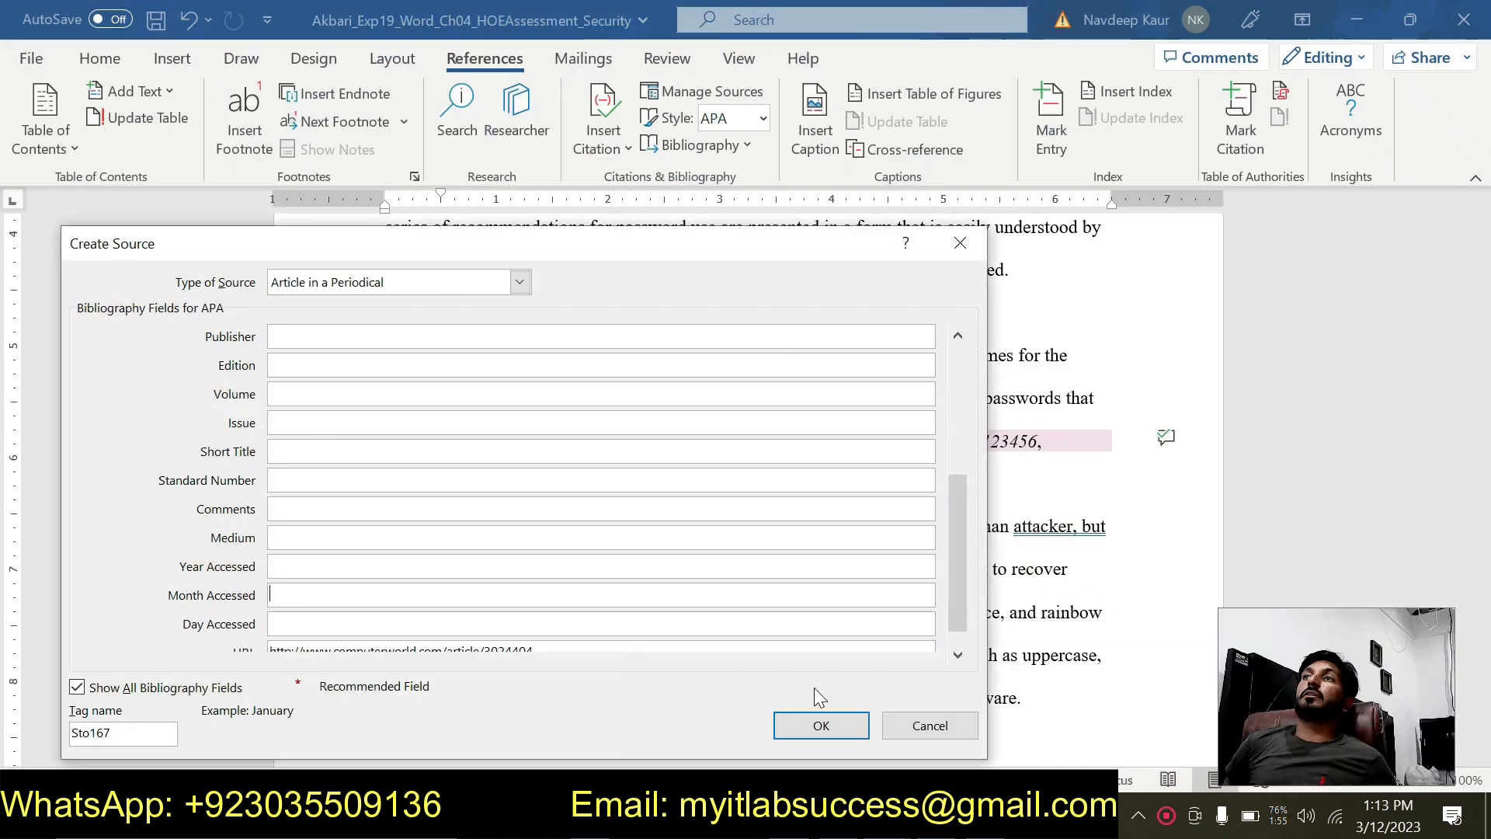
pyautogui.click(820, 724)
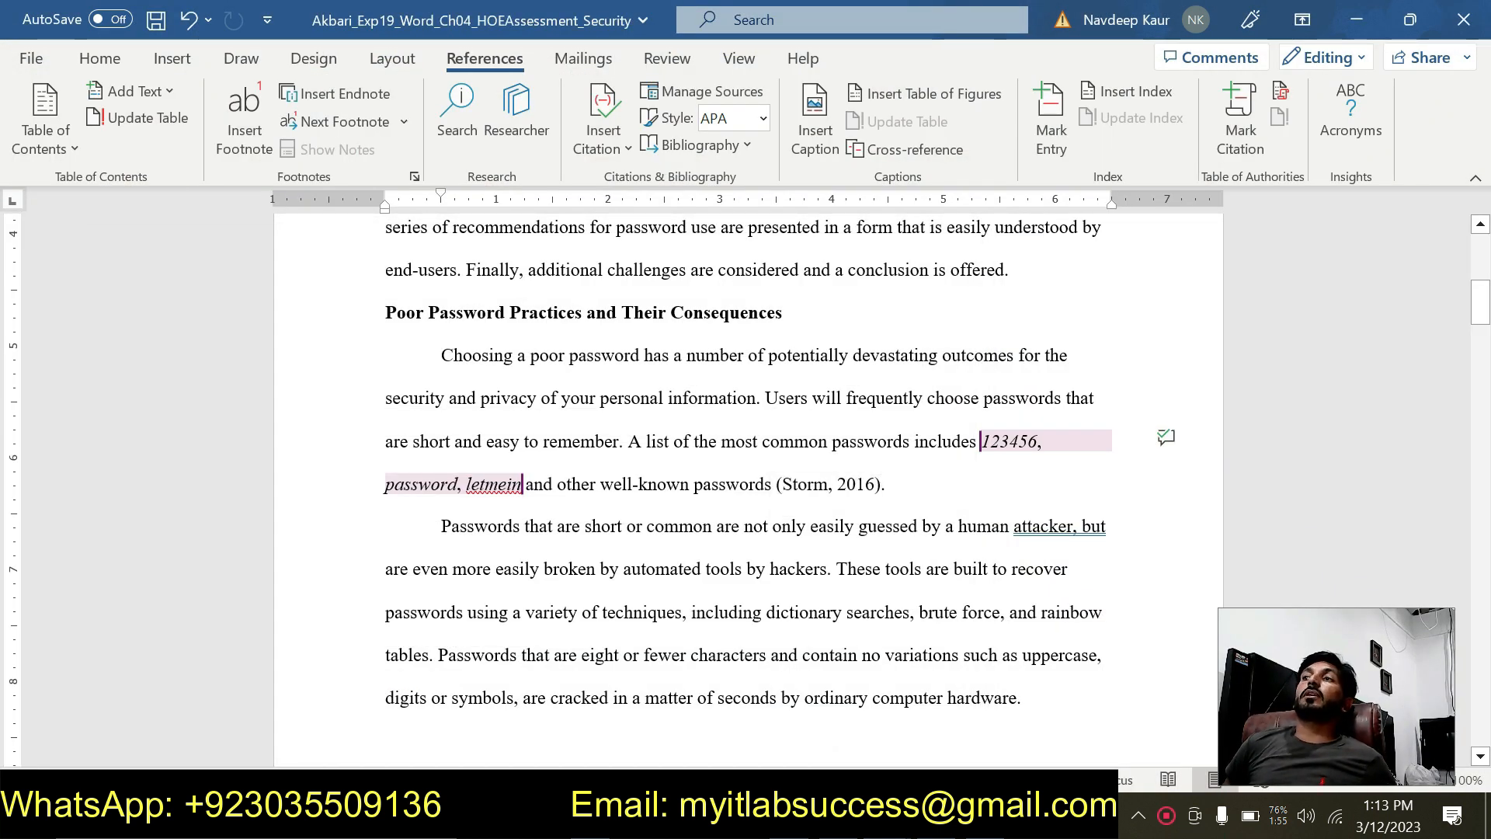
# Read where the instructions want the second citation and place the cursor at the end of the sentence "offline password managers are even free"
pyautogui.click(972, 715)
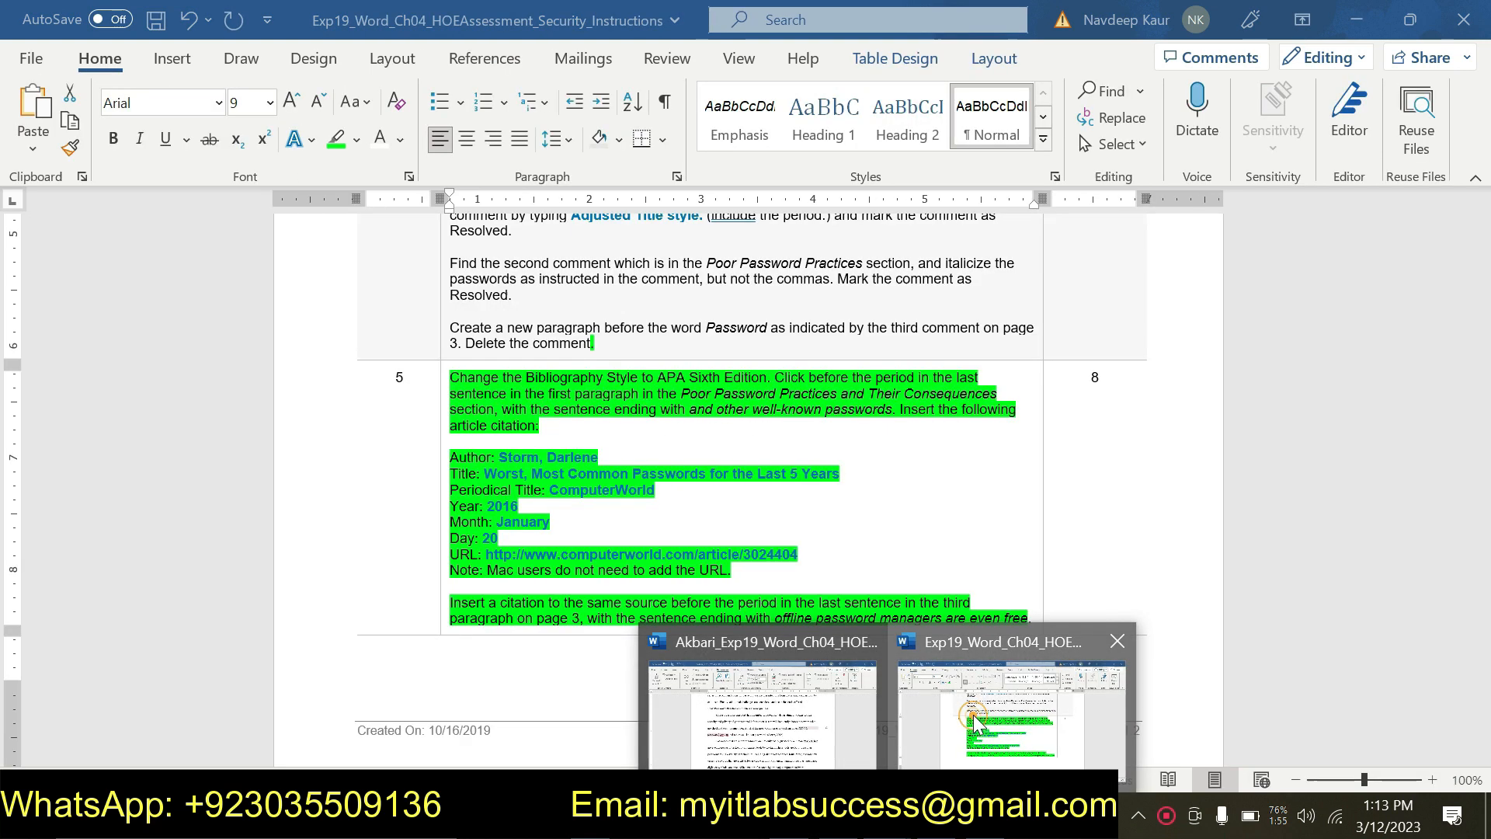
pyautogui.scroll(-3, 678, 542)
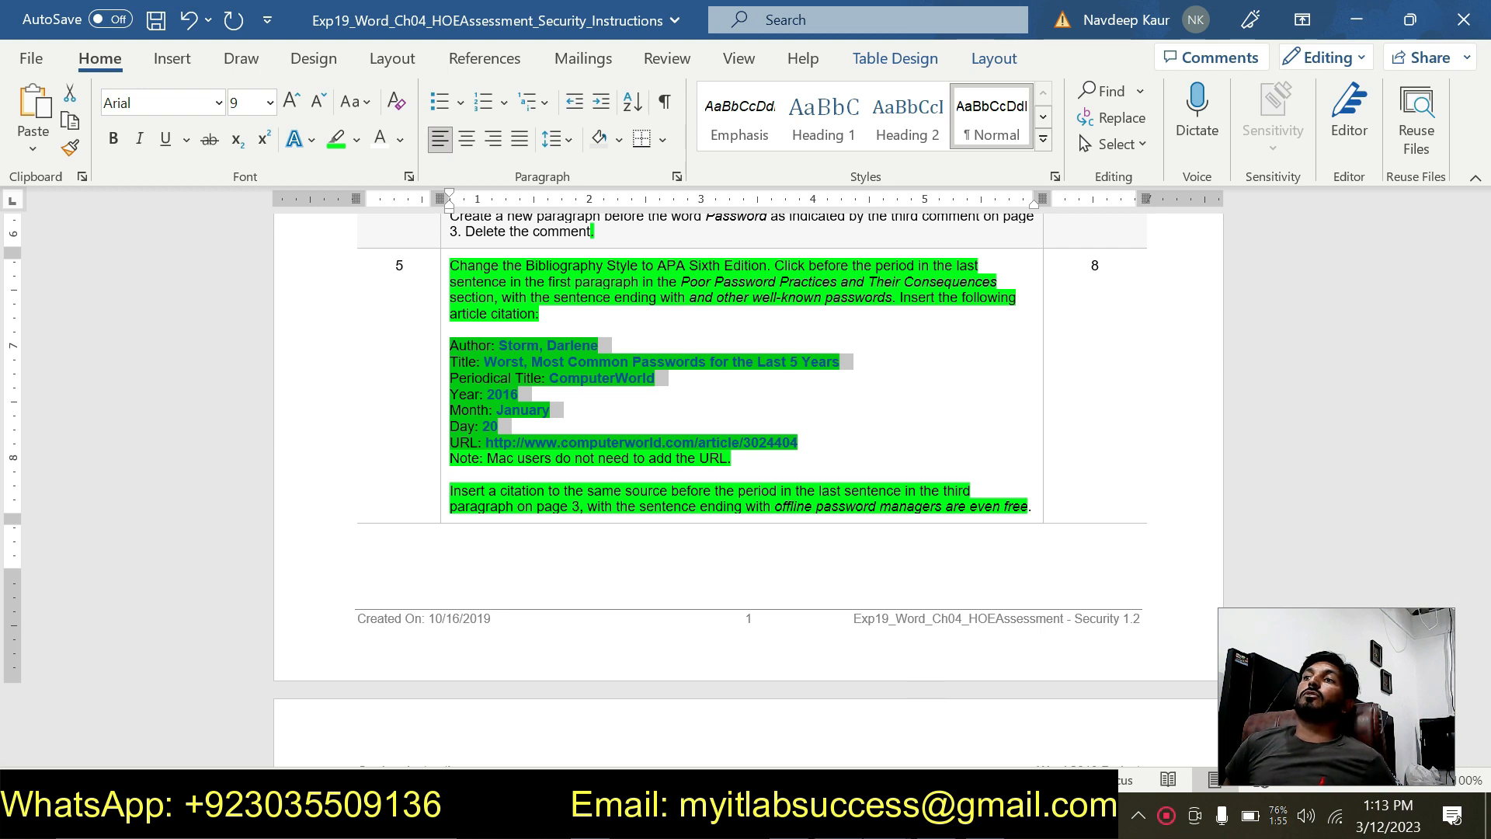
pyautogui.moveTo(914, 819)
pyautogui.click(769, 691)
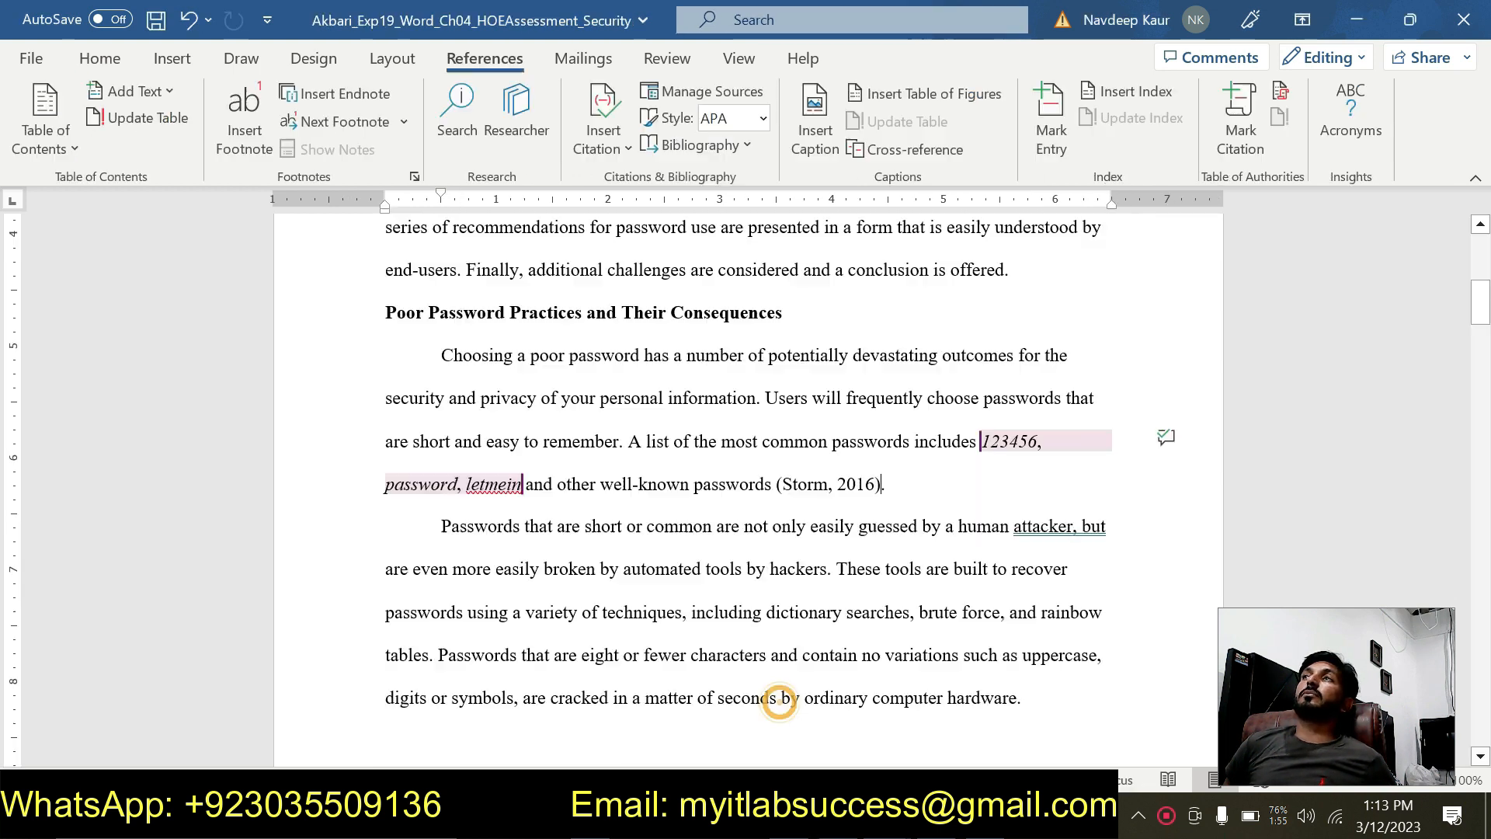
pyautogui.scroll(-12, 745, 466)
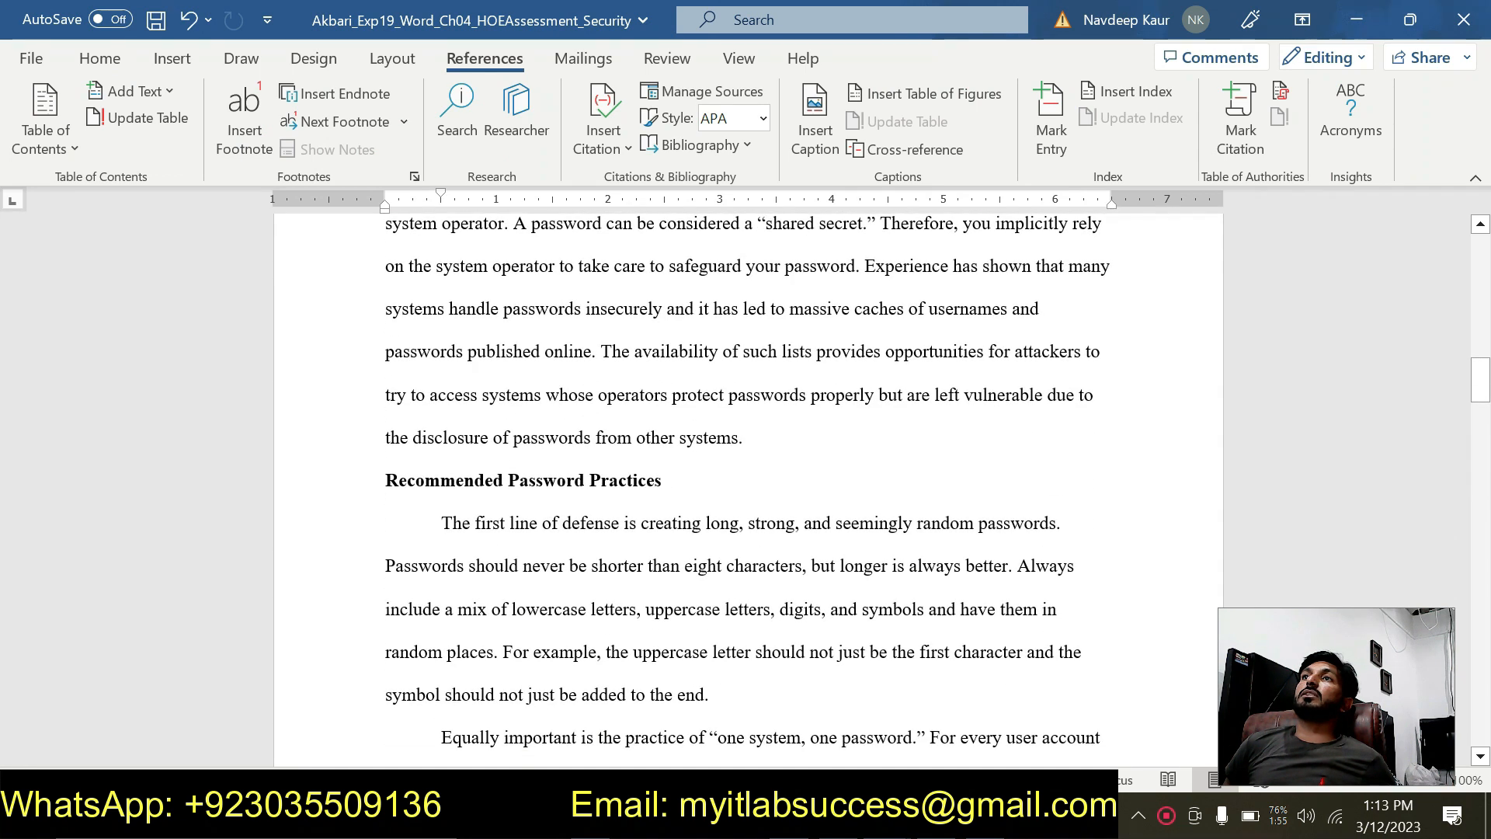
pyautogui.scroll(-6, 745, 465)
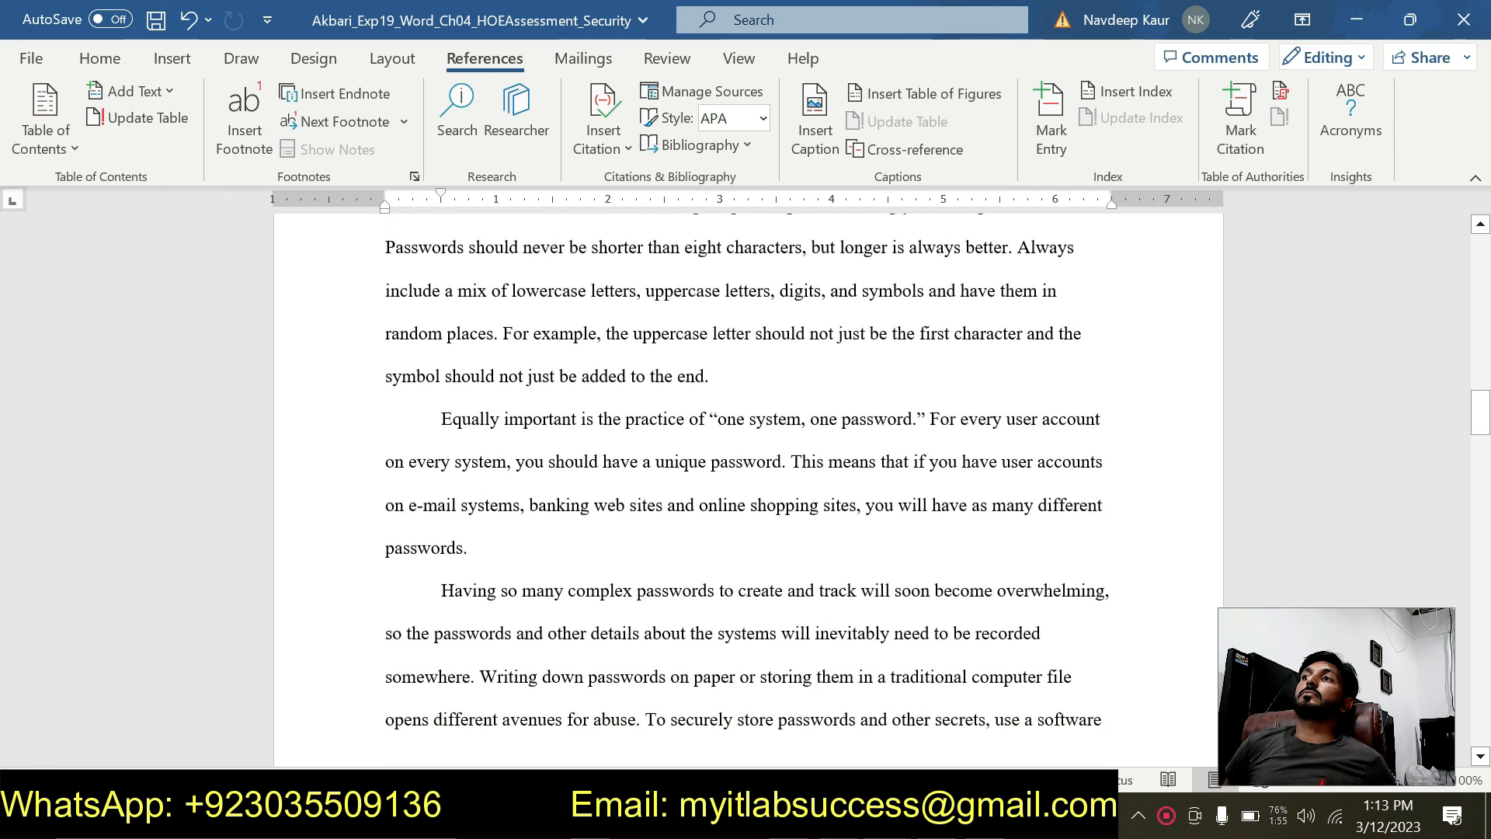
pyautogui.scroll(3, 746, 466)
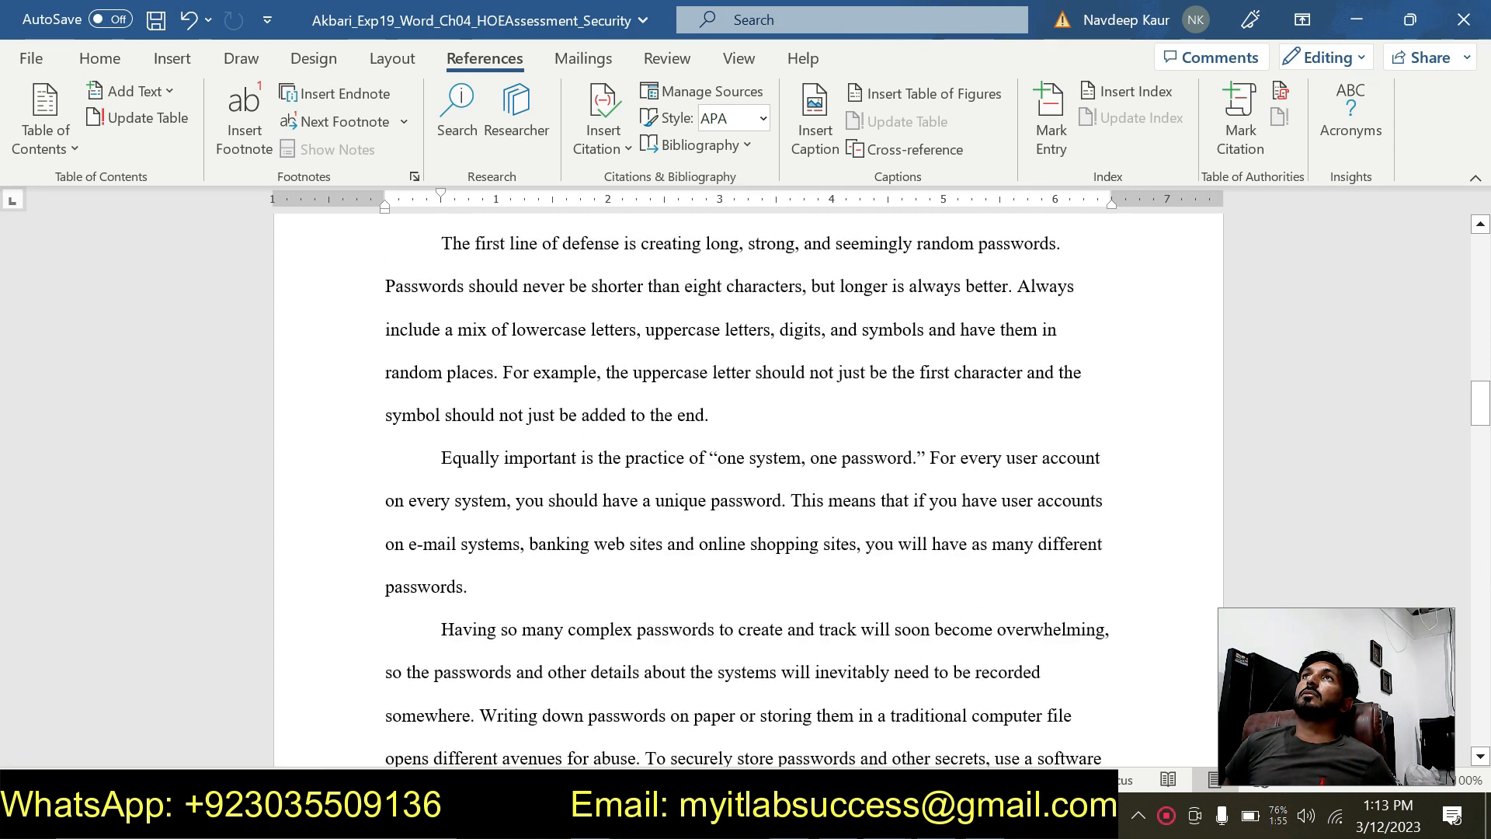
pyautogui.scroll(-10, 746, 466)
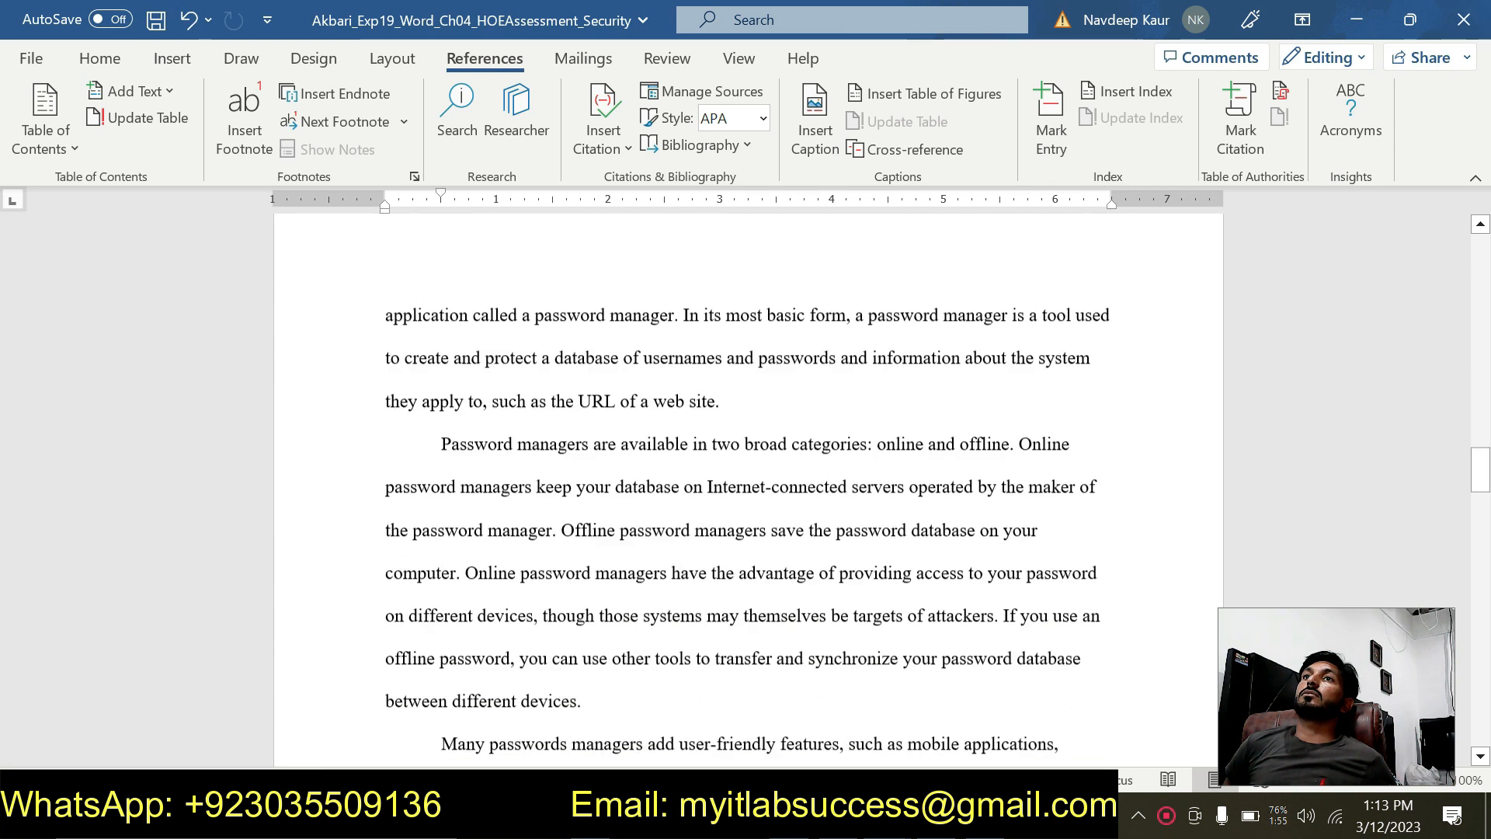
pyautogui.scroll(-3, 745, 466)
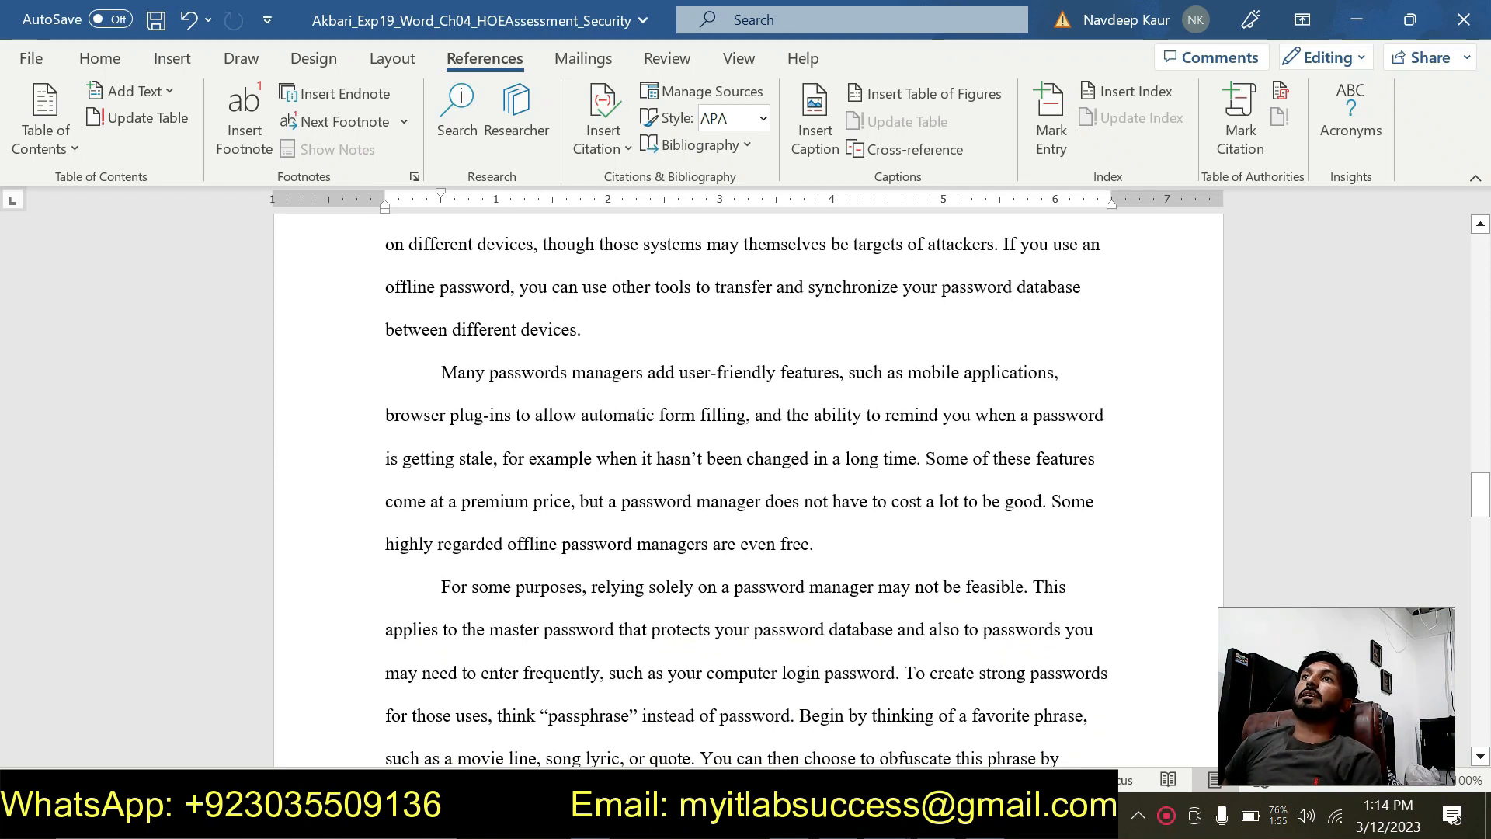
pyautogui.rightClick(822, 549)
pyautogui.click(745, 566)
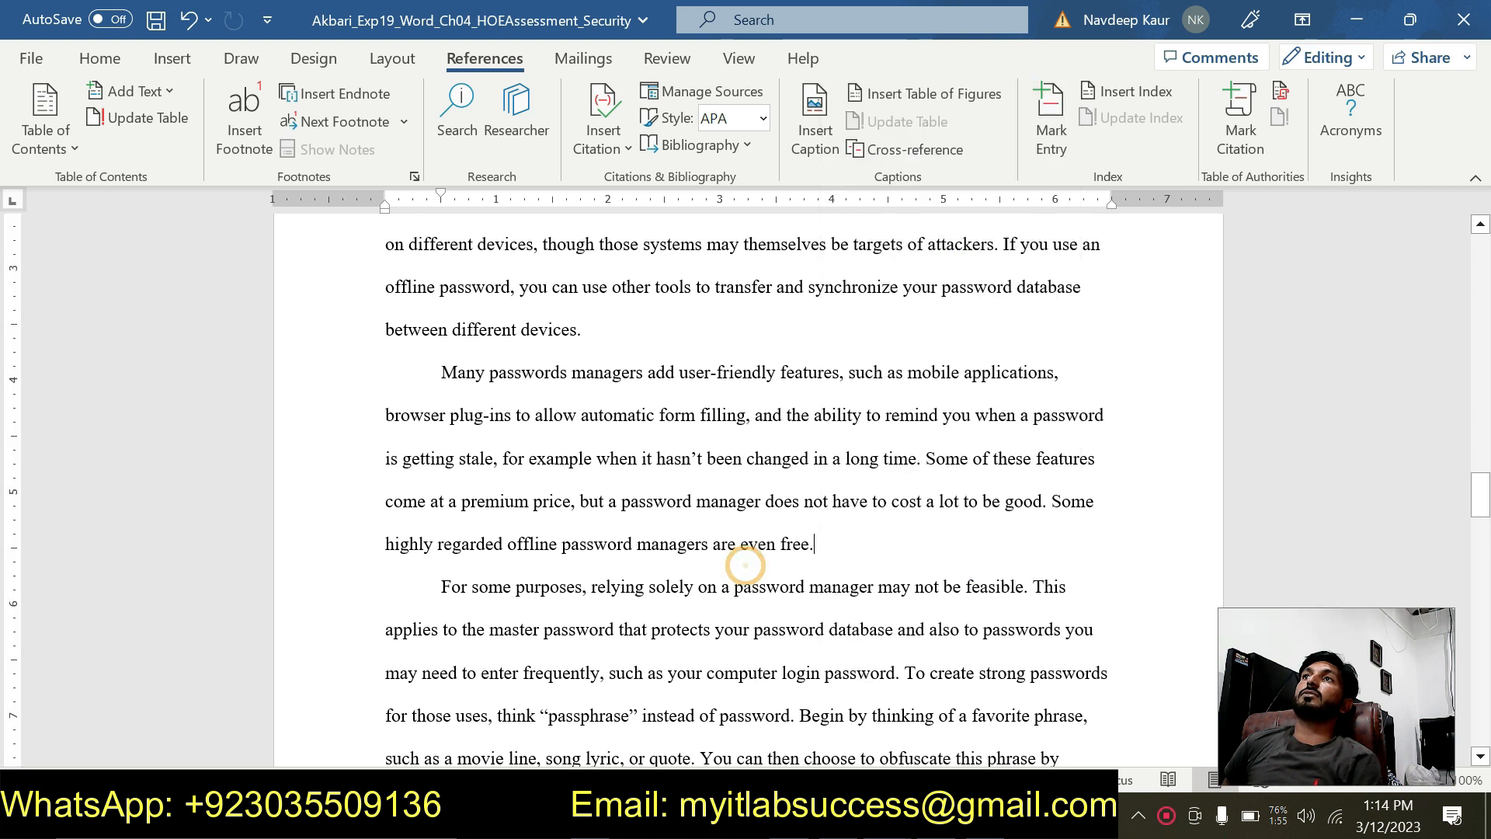
# Insert a citation to the existing source "Worst, Most Common Passwords for the Last 5 Years" after "offline password managers are even free"
pyautogui.click(887, 817)
pyautogui.moveTo(960, 728)
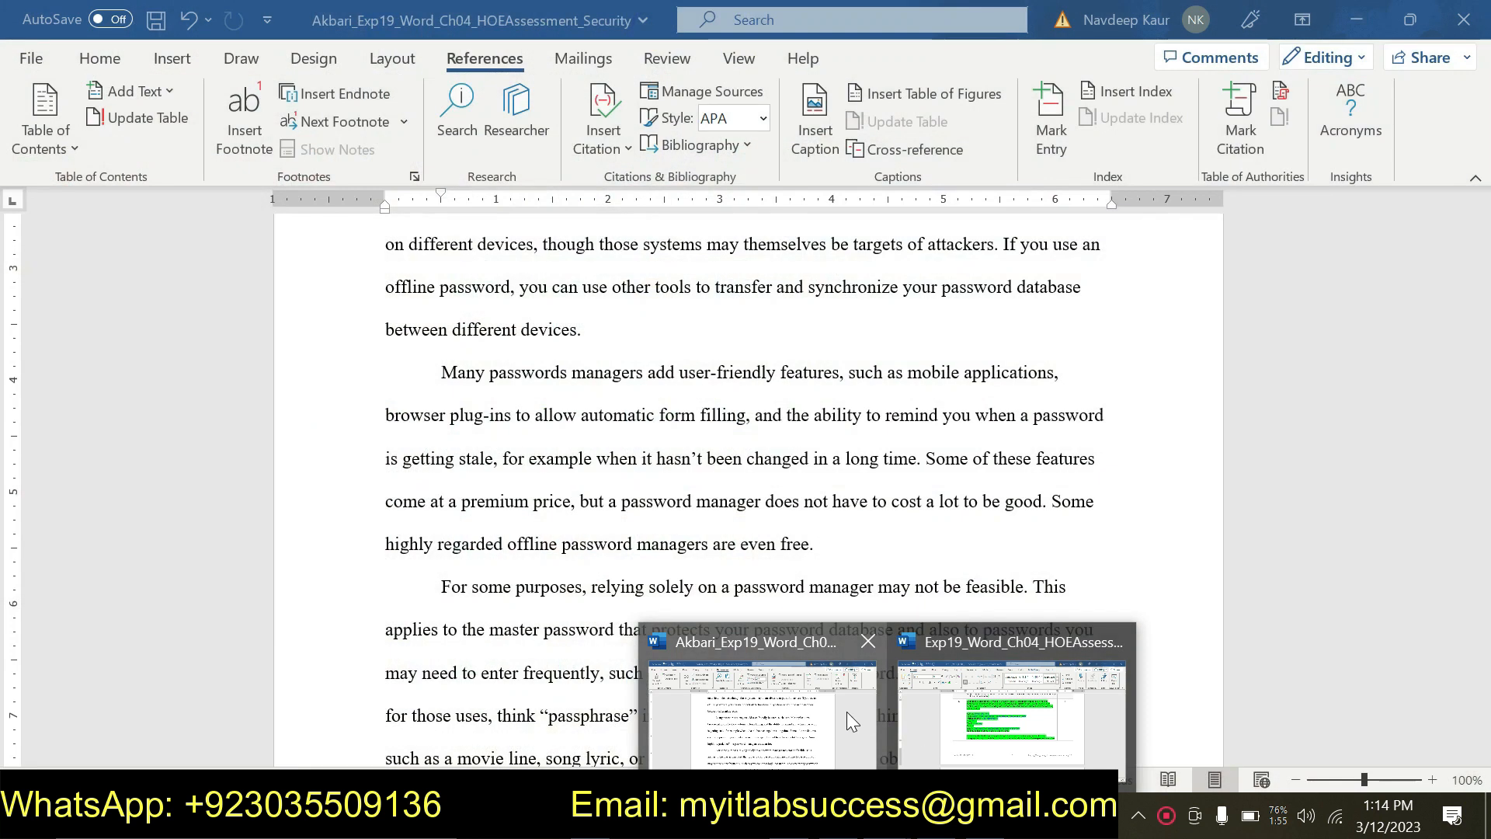
pyautogui.click(846, 711)
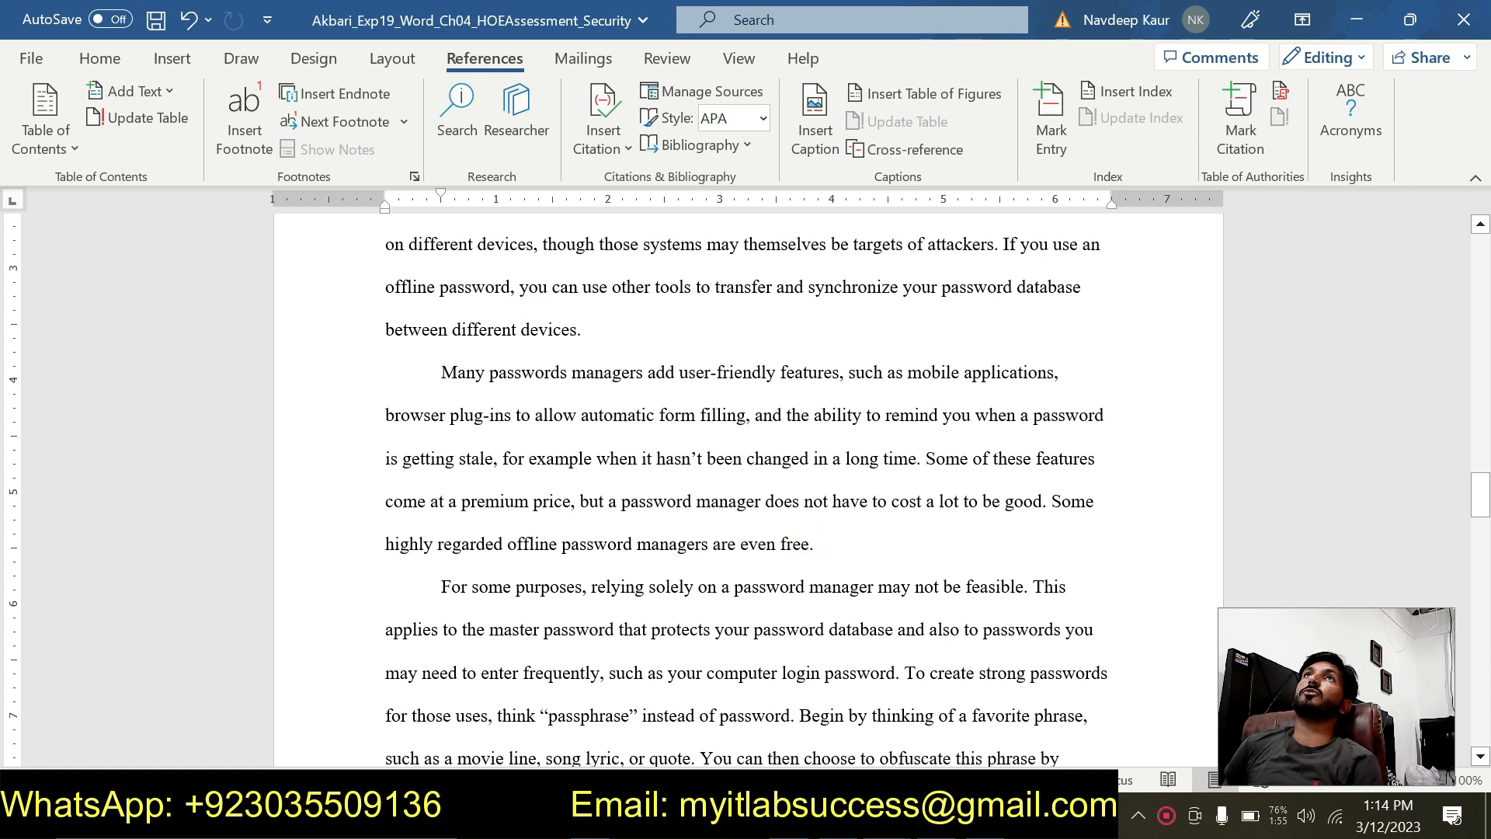
pyautogui.click(617, 150)
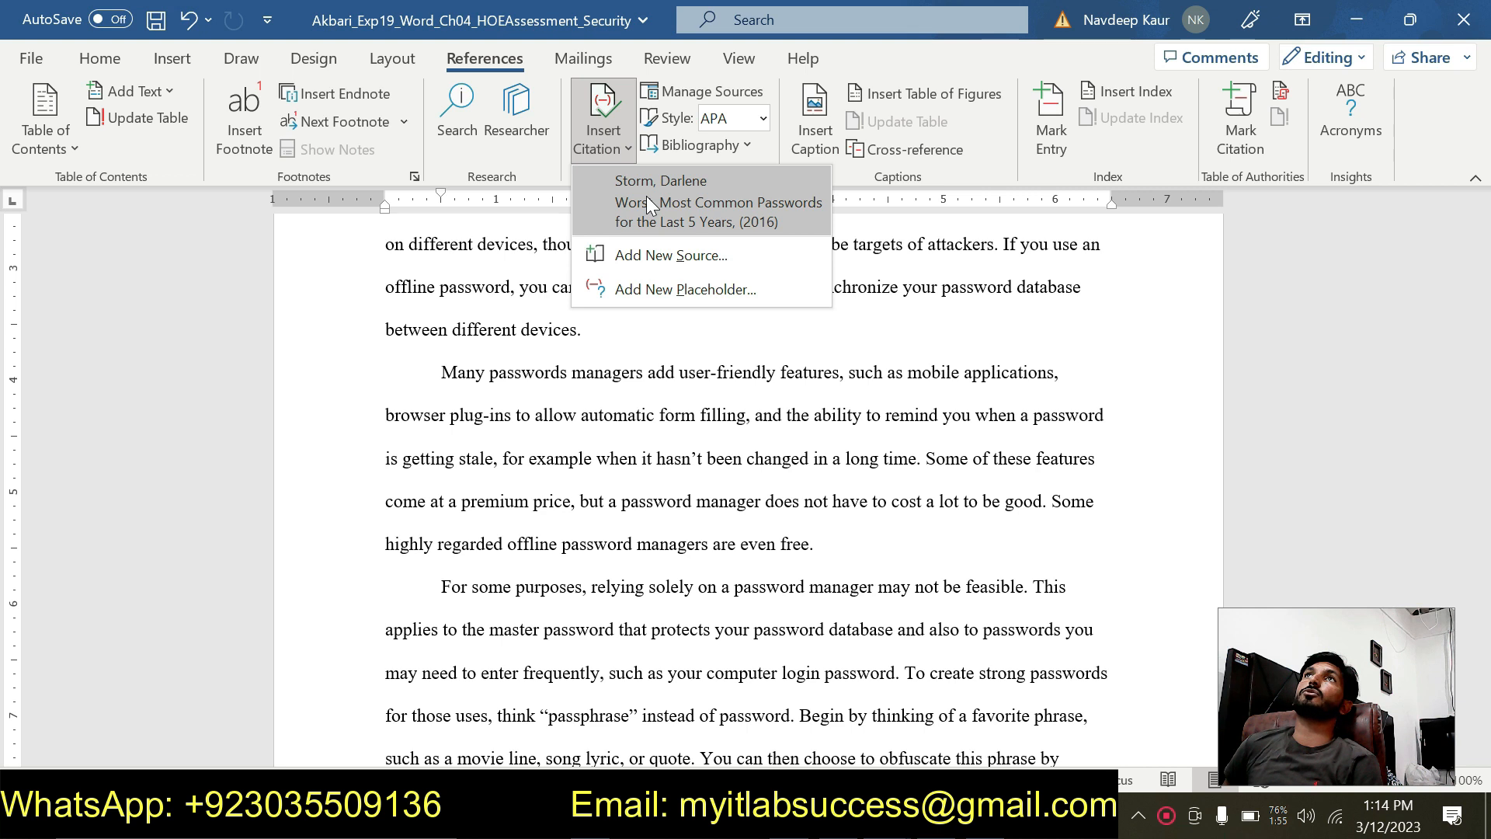
pyautogui.click(648, 200)
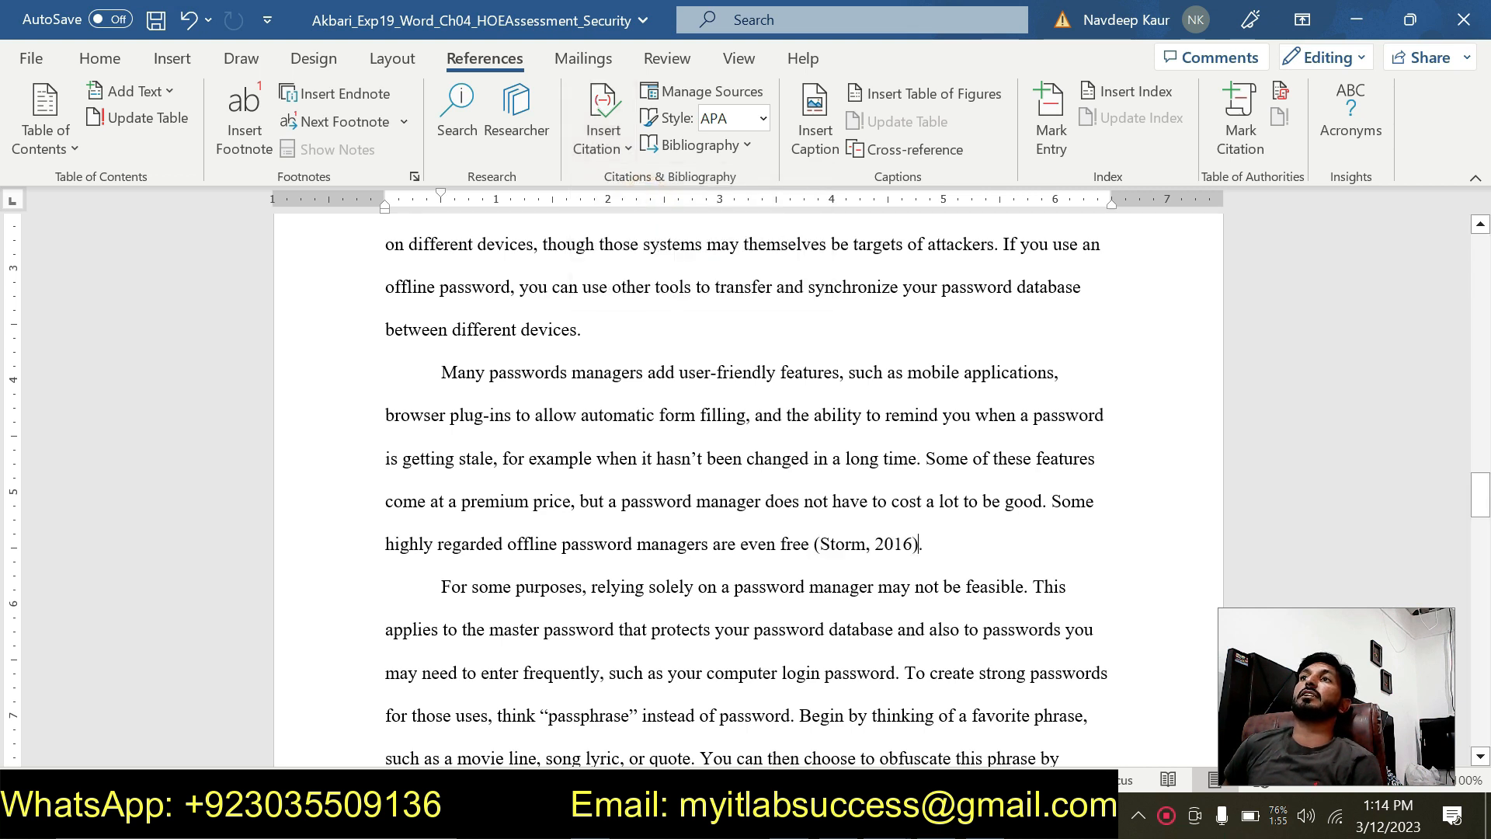
# Switch to the instructions document and clear the green highlight from the whole text of step 5
pyautogui.click(957, 723)
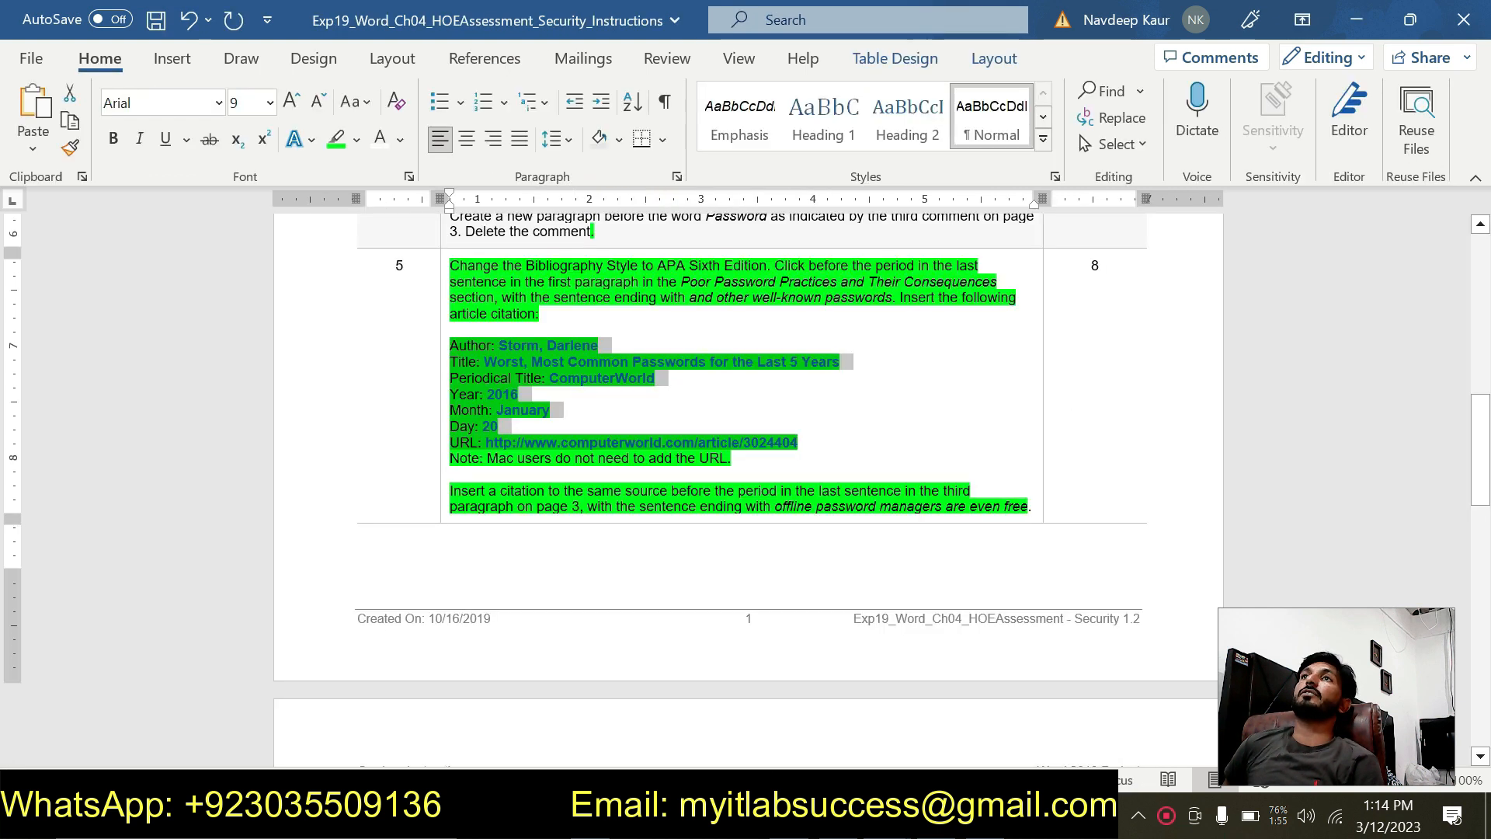
pyautogui.scroll(2, 715, 482)
pyautogui.moveTo(1029, 619); pyautogui.dragTo(450, 378)
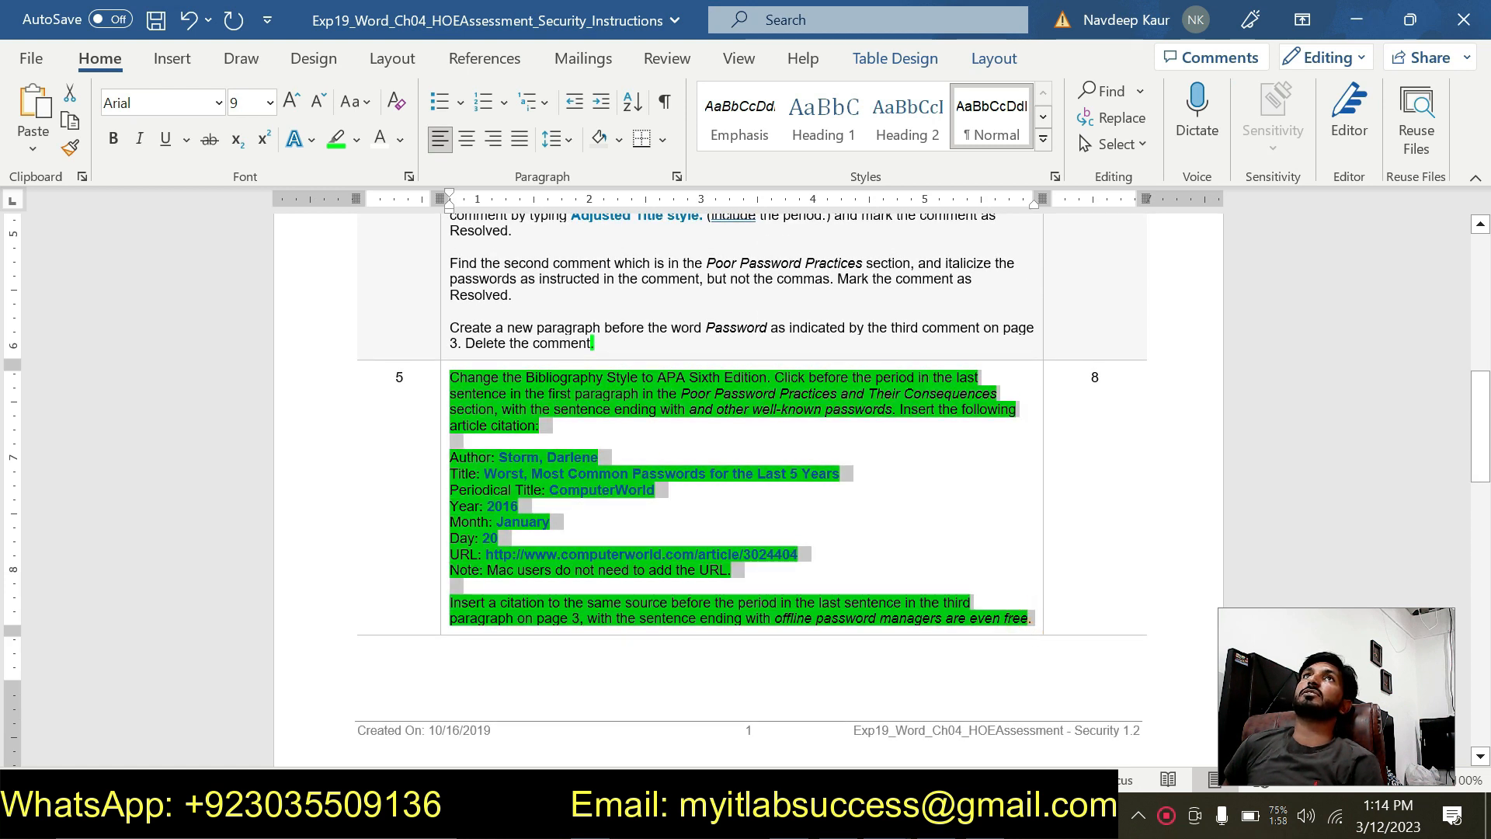
pyautogui.click(336, 139)
pyautogui.scroll(-3, 747, 481)
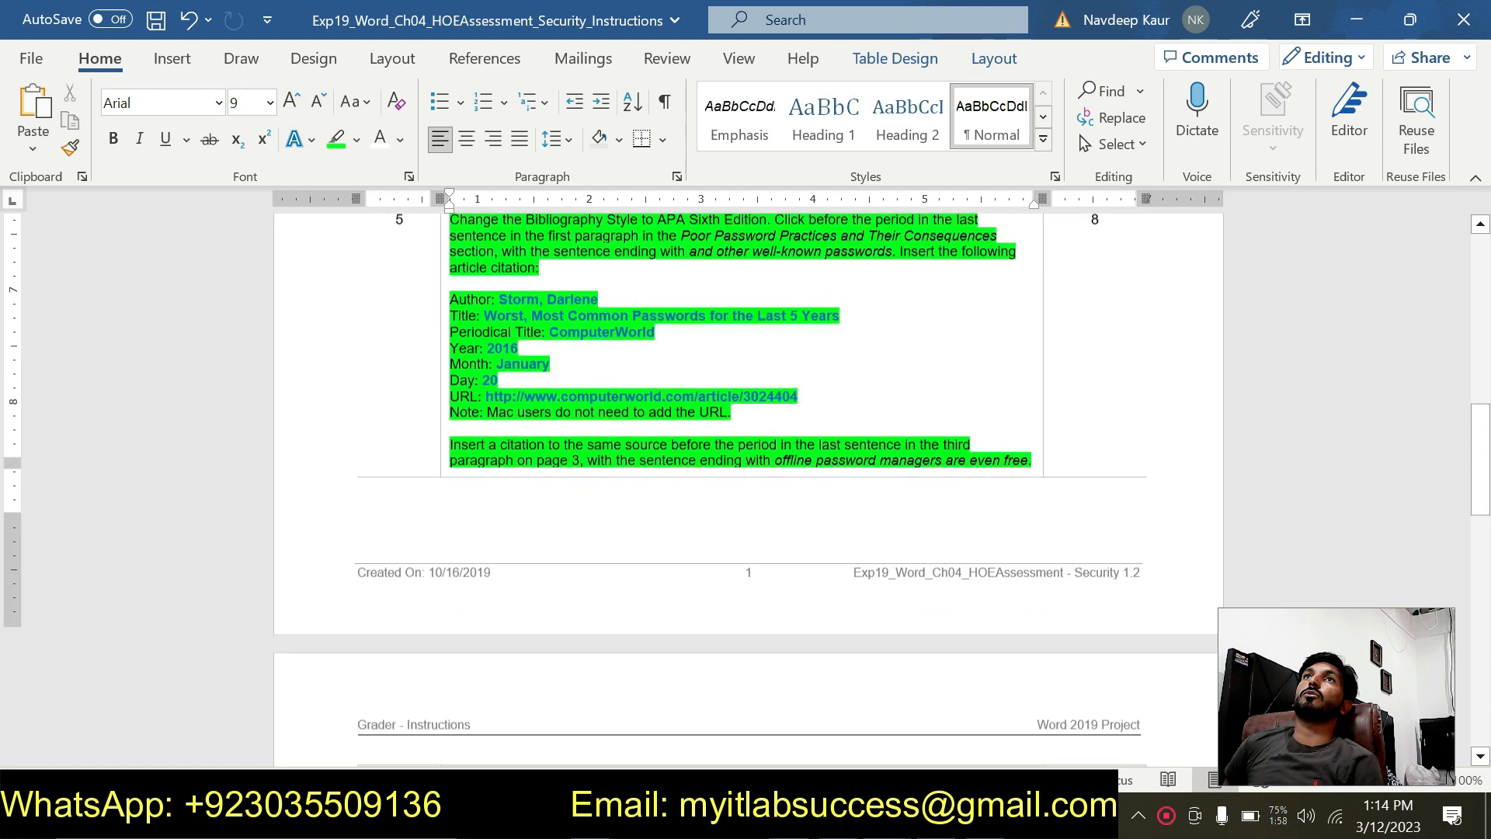
pyautogui.scroll(2, 446, 320)
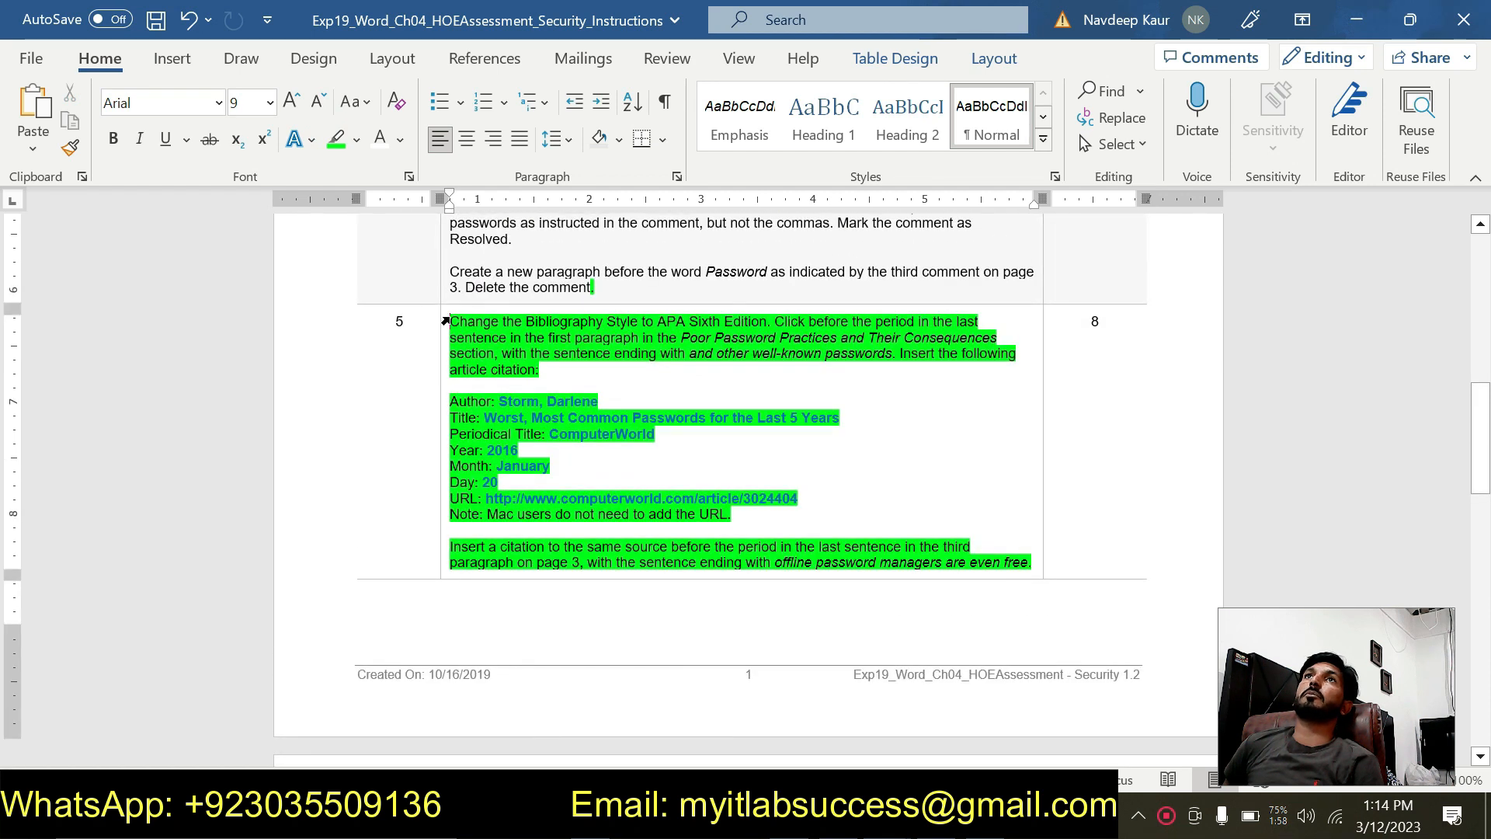
pyautogui.moveTo(450, 321)
pyautogui.mouseDown()
pyautogui.moveTo(776, 353)
pyautogui.moveTo(971, 583)
pyautogui.moveTo(1032, 566)
pyautogui.mouseUp()
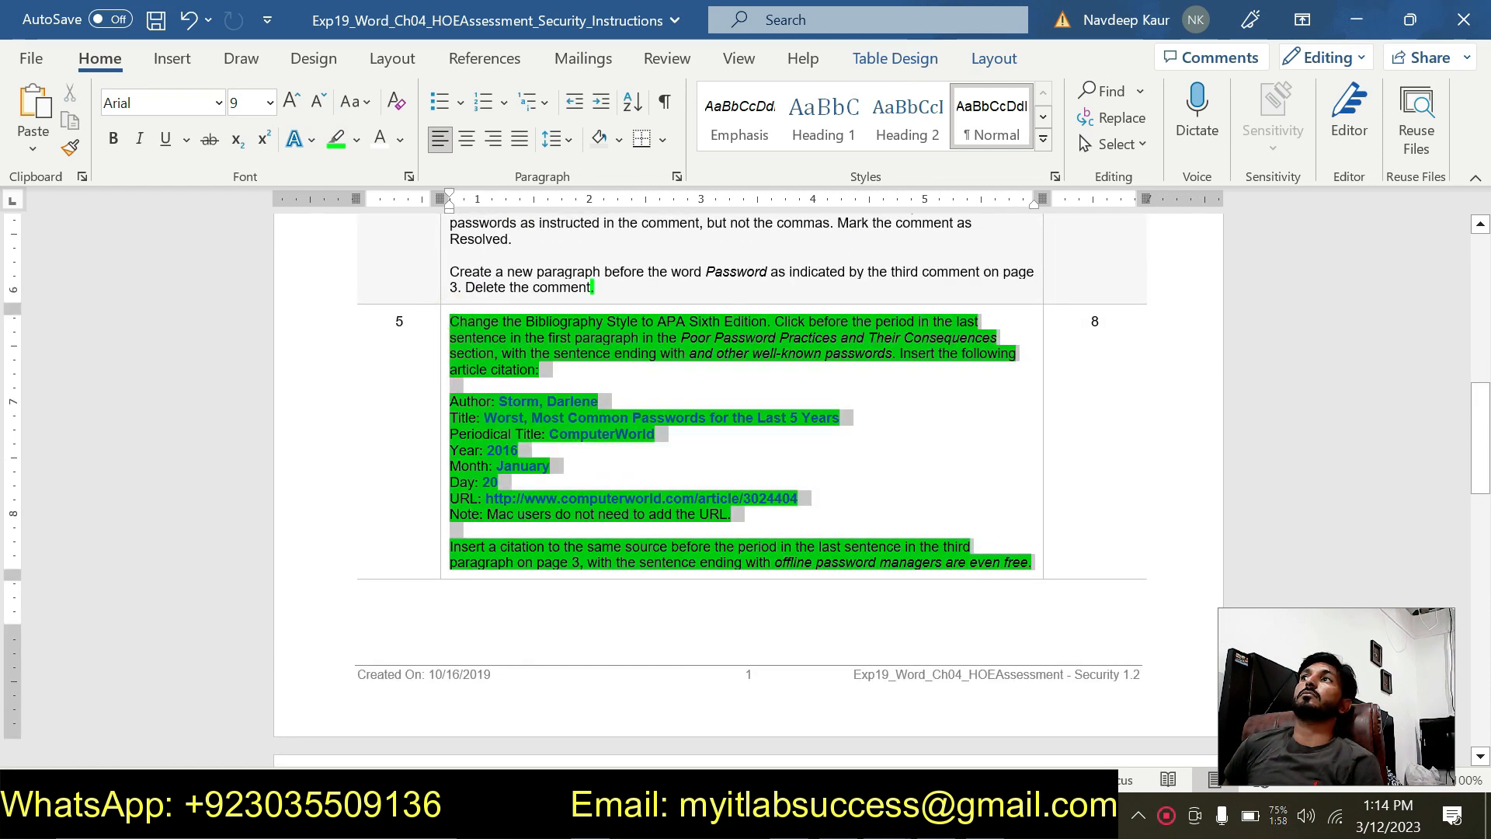
pyautogui.click(343, 145)
# Highlight the full text of step 6 in the instructions in green
pyautogui.scroll(-10, 689, 433)
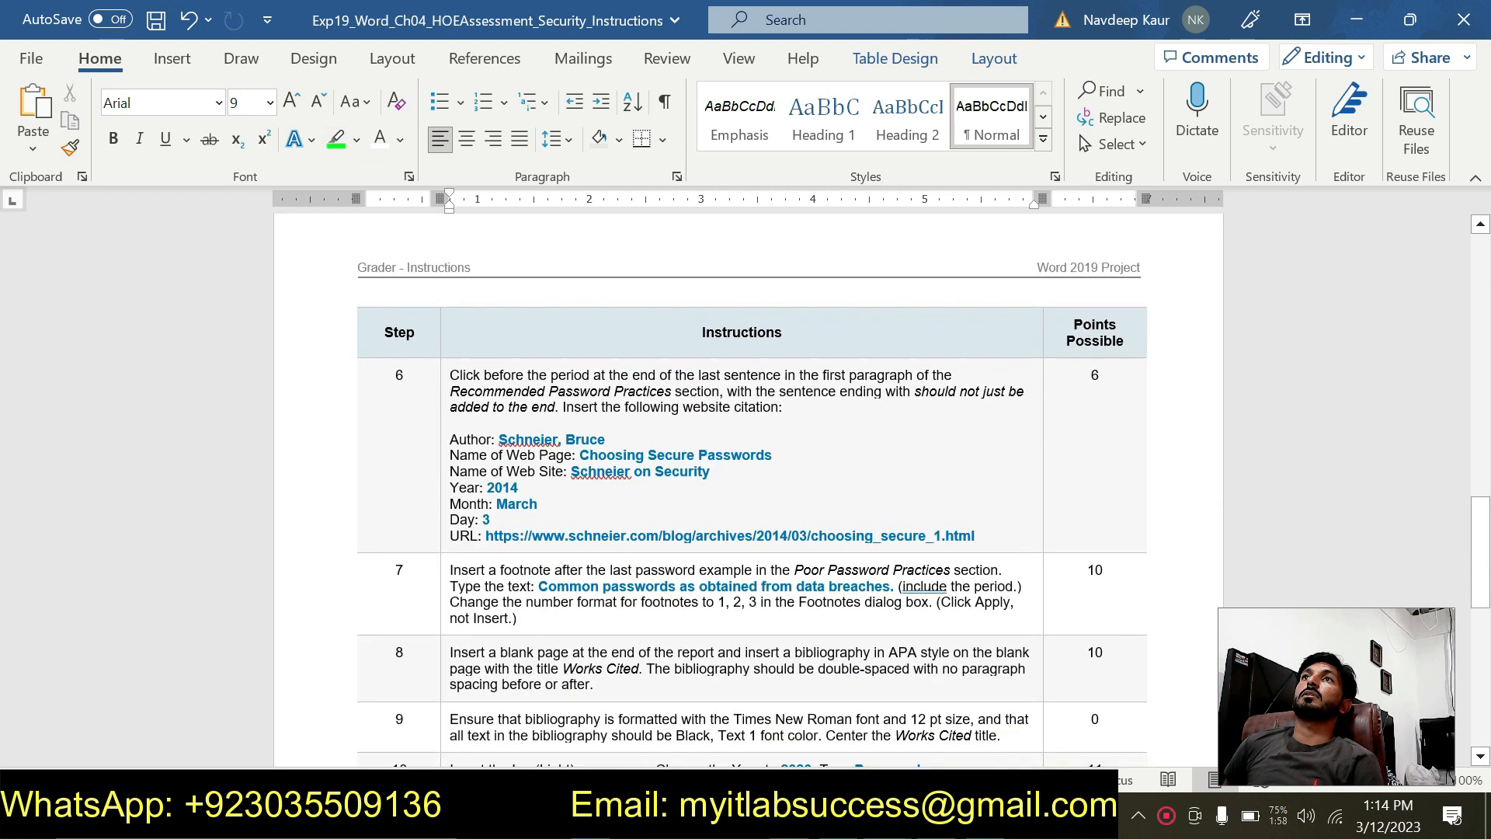
pyautogui.scroll(2, 689, 433)
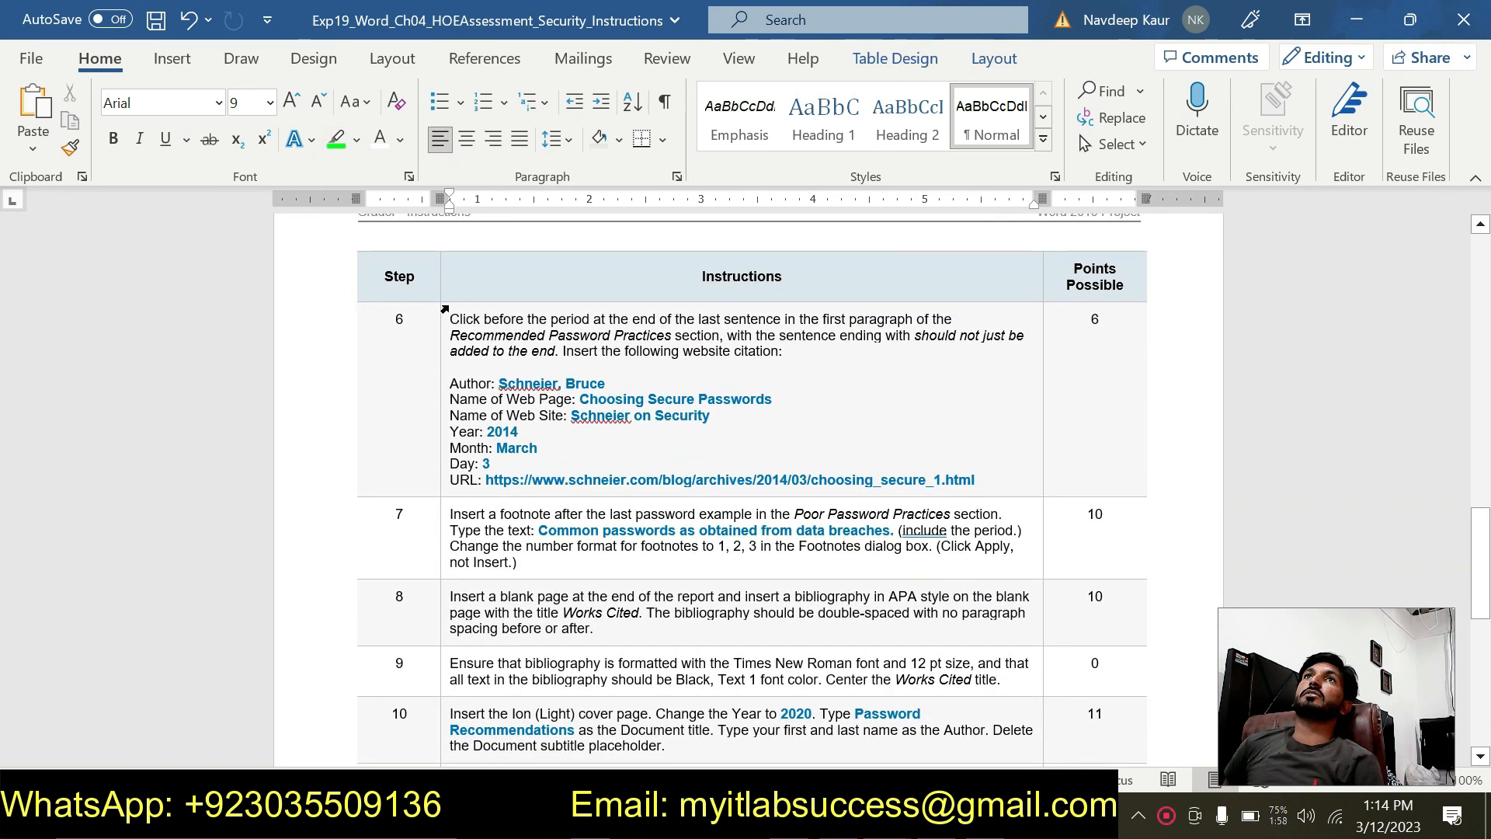
pyautogui.moveTo(451, 318); pyautogui.dragTo(979, 481)
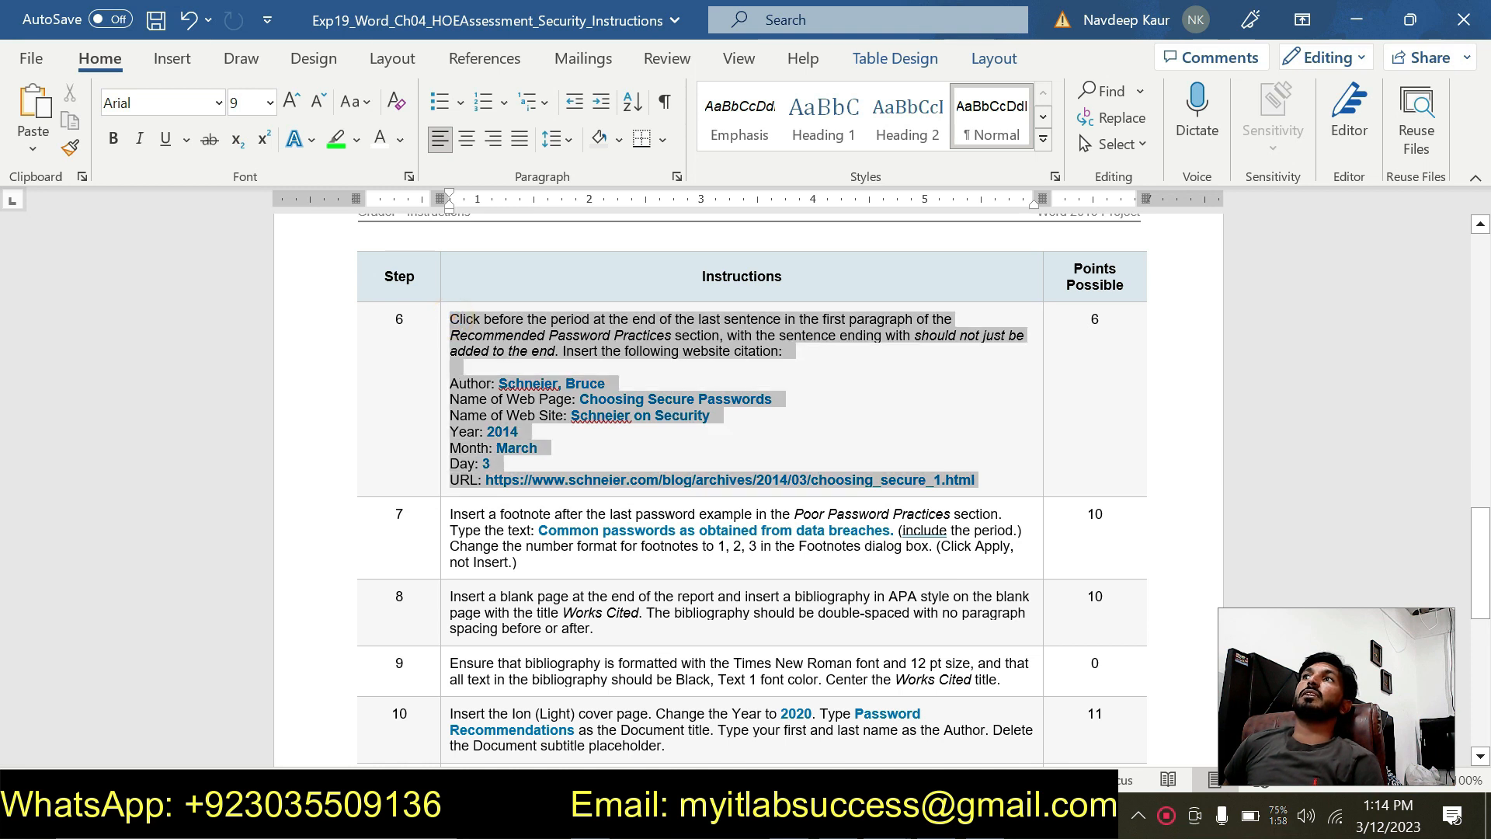
pyautogui.click(334, 140)
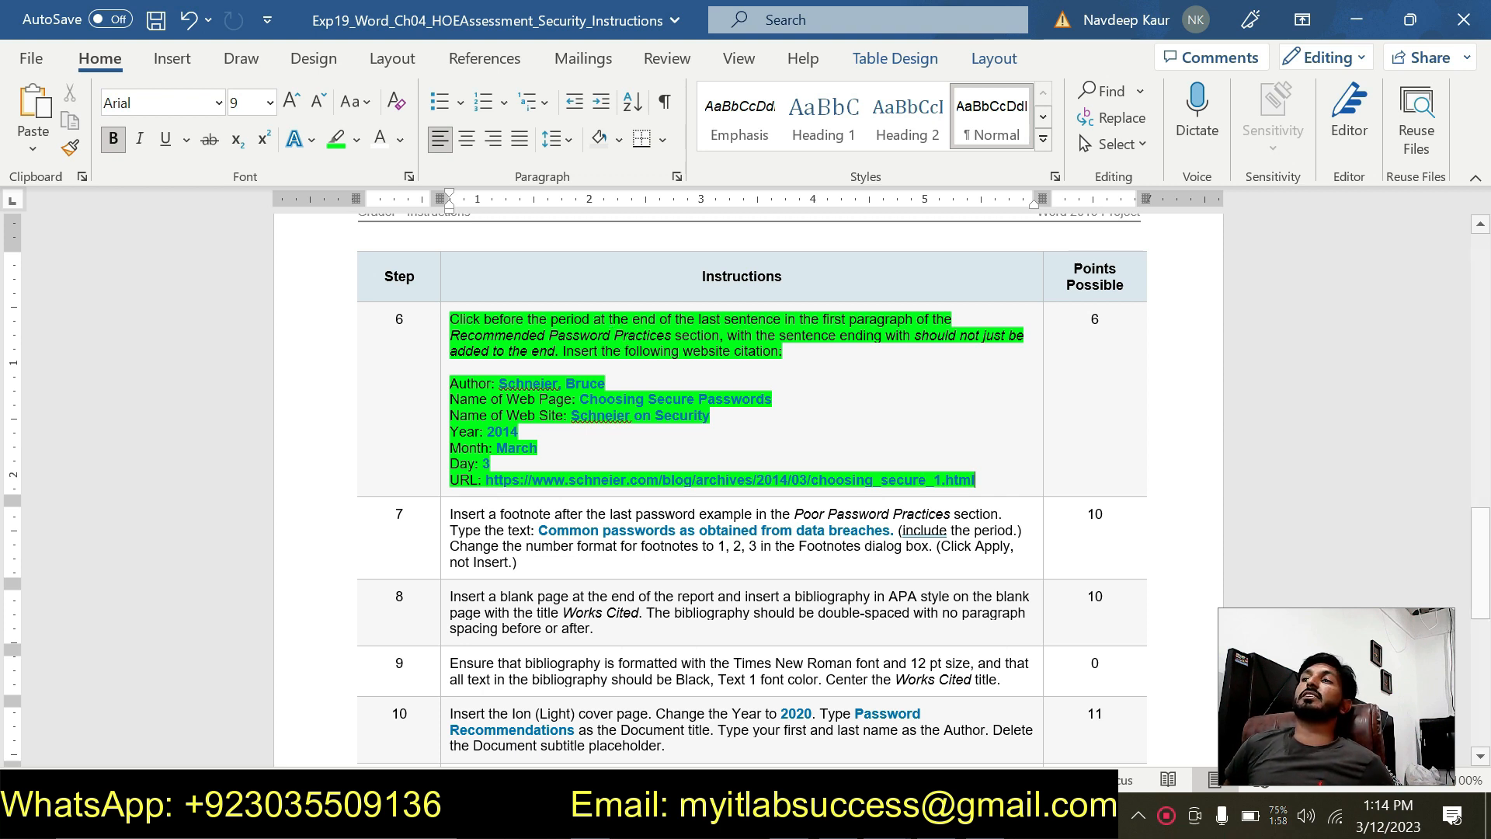
# Check step 6's citation location and place the cursor before the period after "added to the end" in the report's Recommended Password Practices section
pyautogui.click(887, 814)
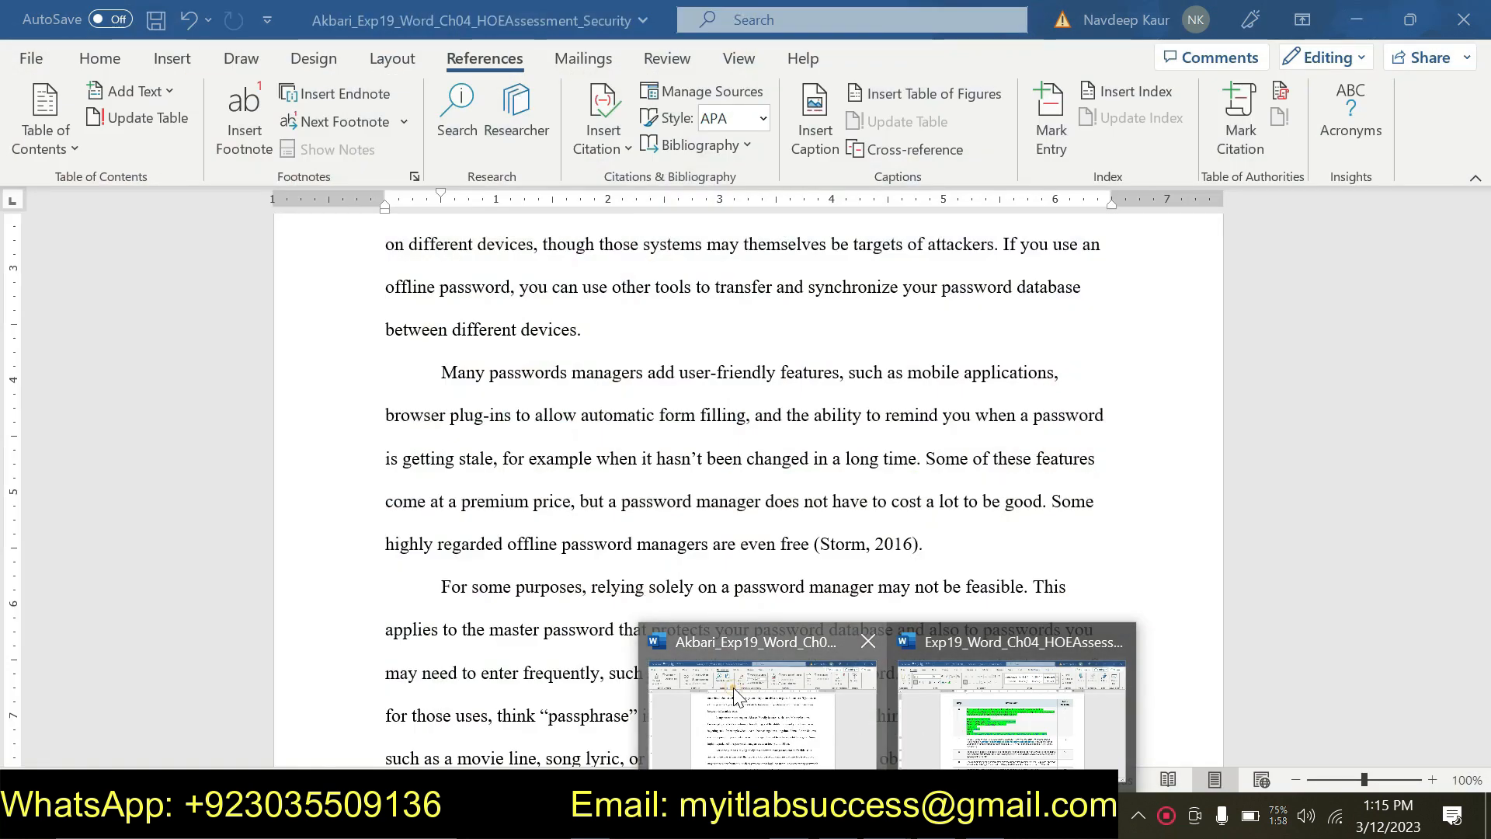
pyautogui.click(774, 702)
pyautogui.scroll(6, 773, 701)
pyautogui.scroll(7, 745, 489)
pyautogui.scroll(-2, 745, 489)
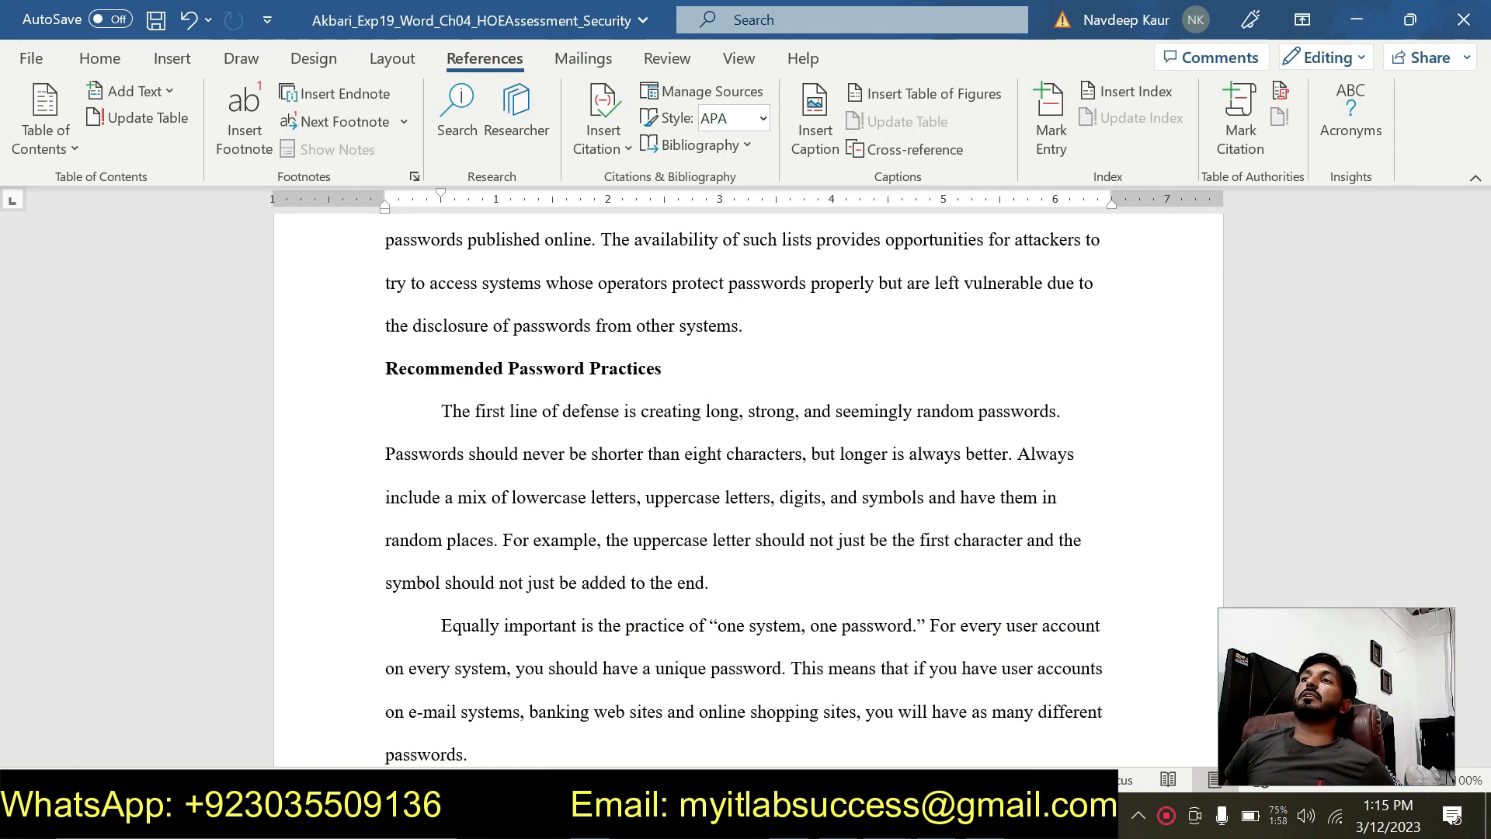
pyautogui.click(888, 816)
pyautogui.moveTo(919, 712)
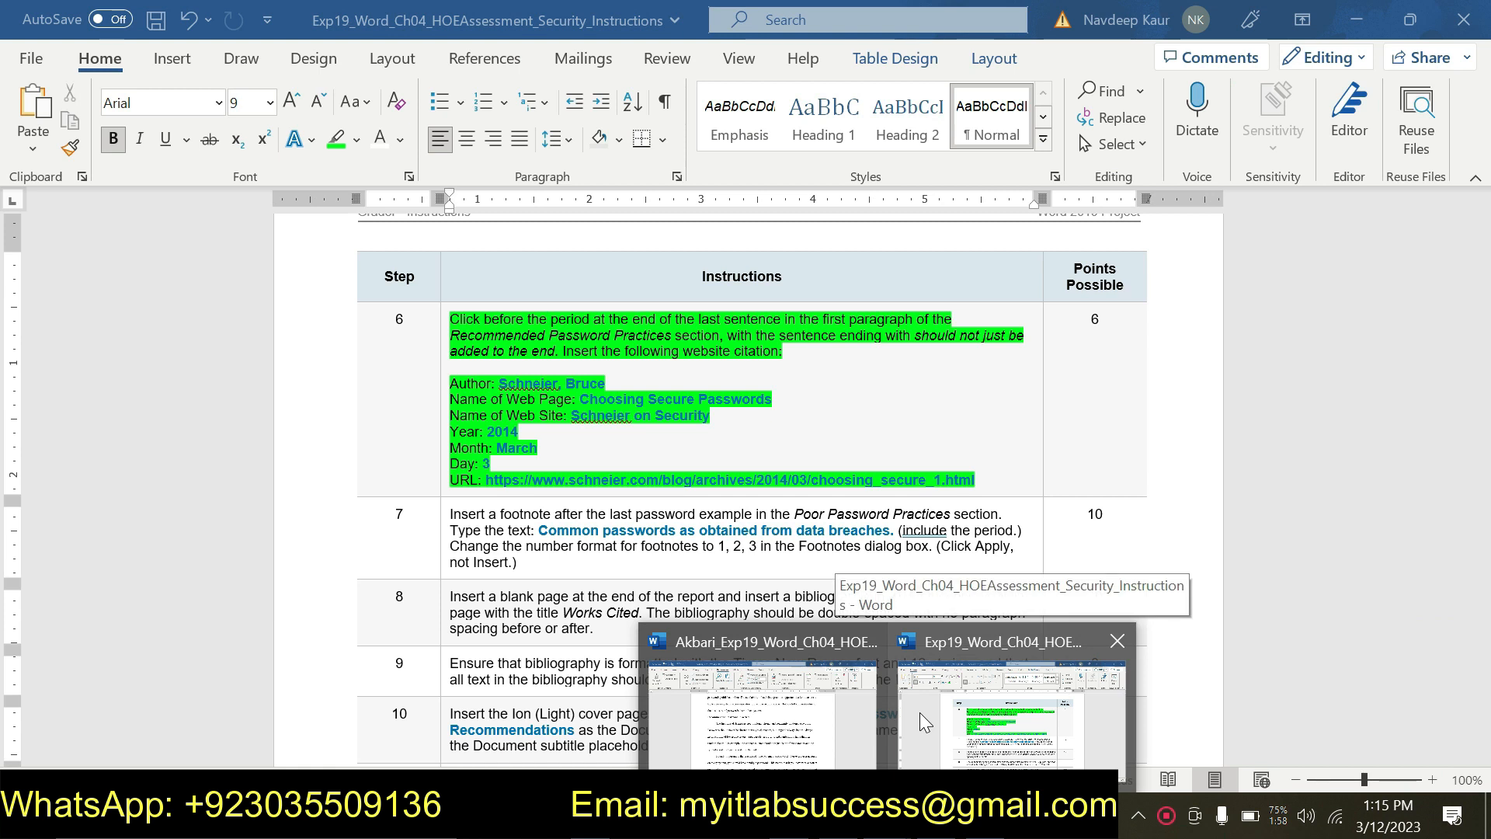
pyautogui.click(920, 711)
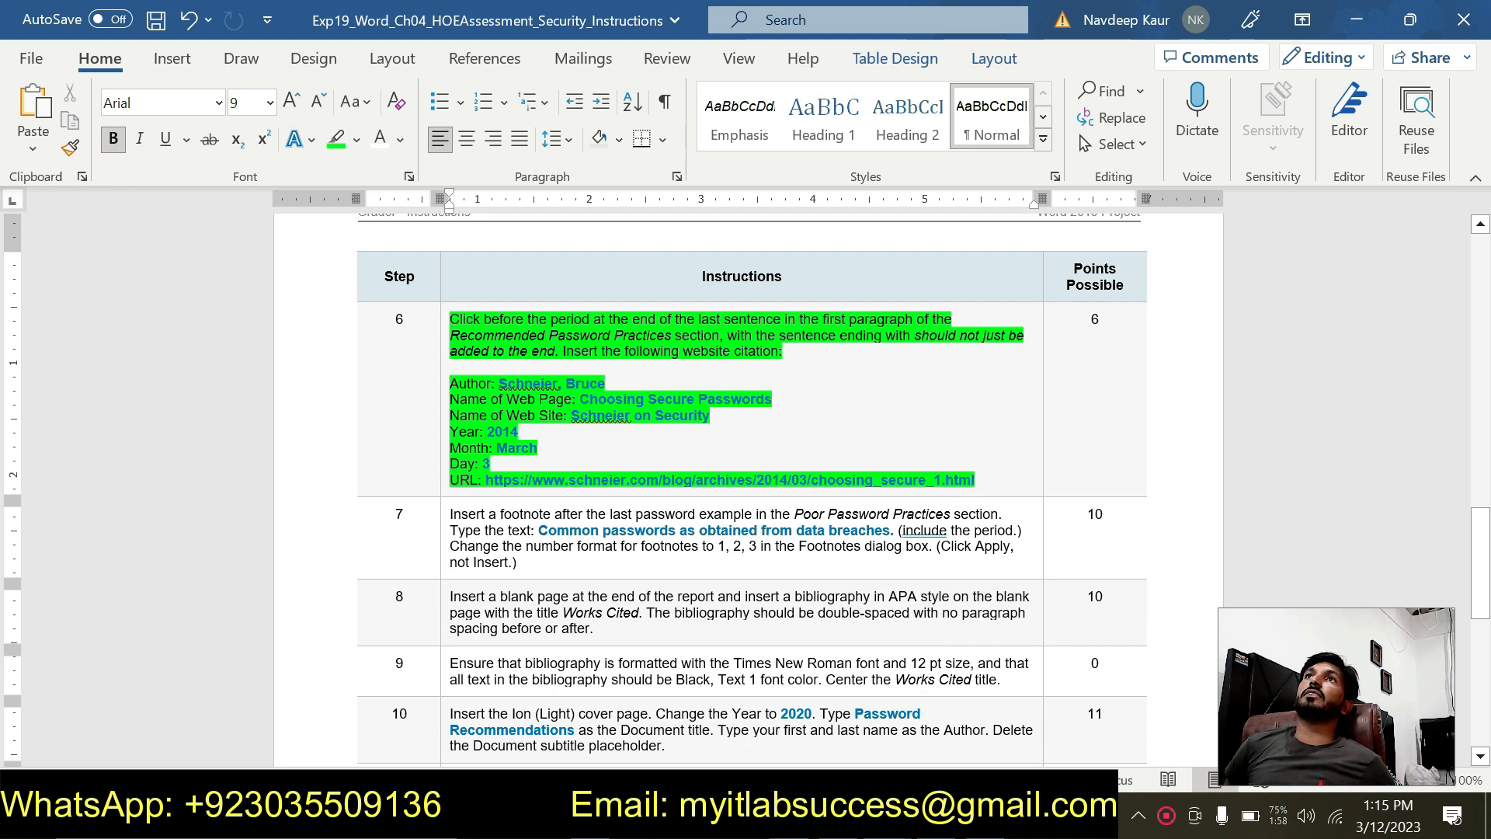
pyautogui.moveTo(887, 823)
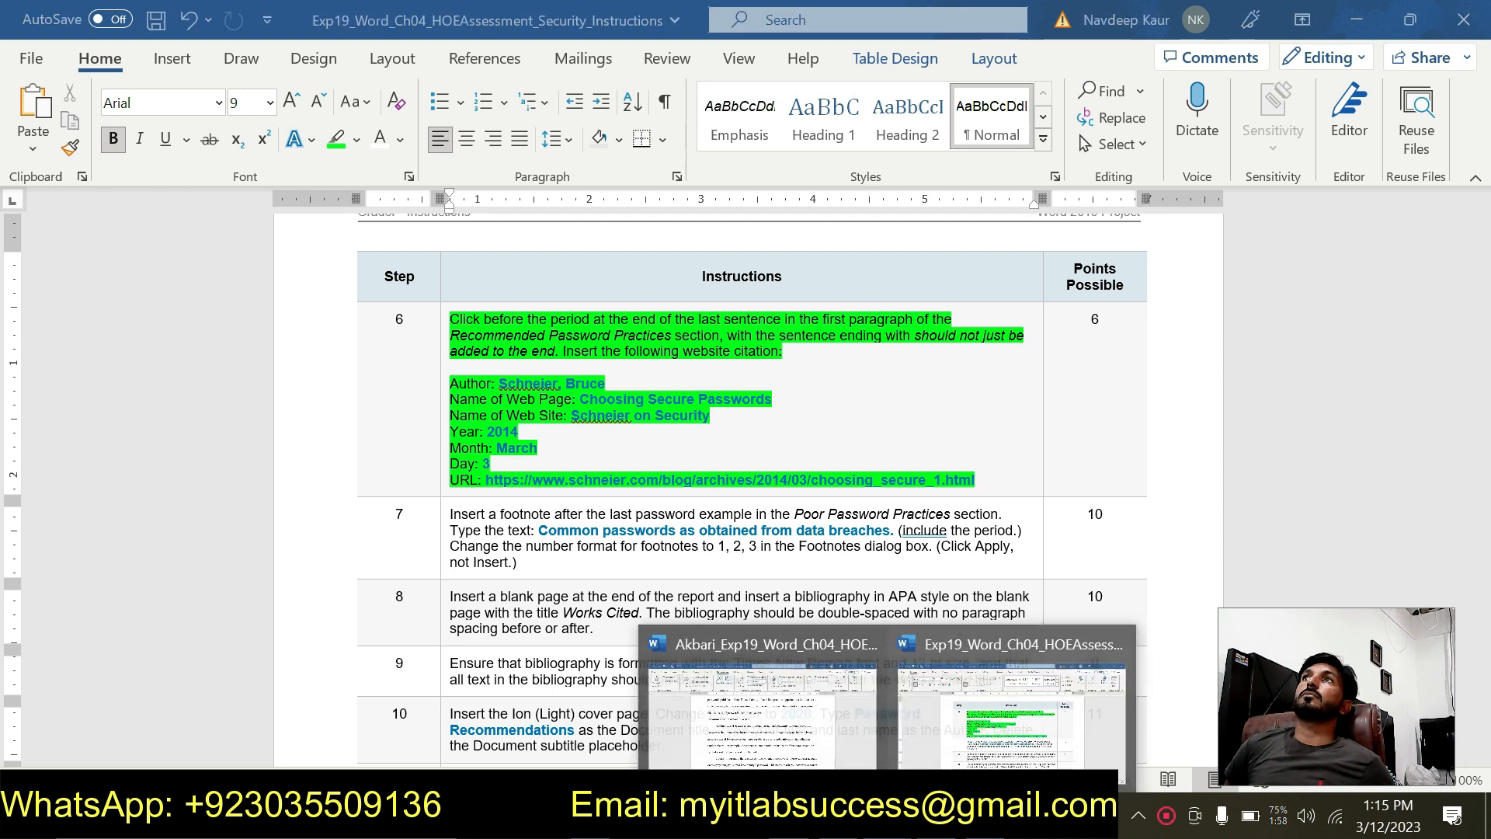
pyautogui.click(807, 738)
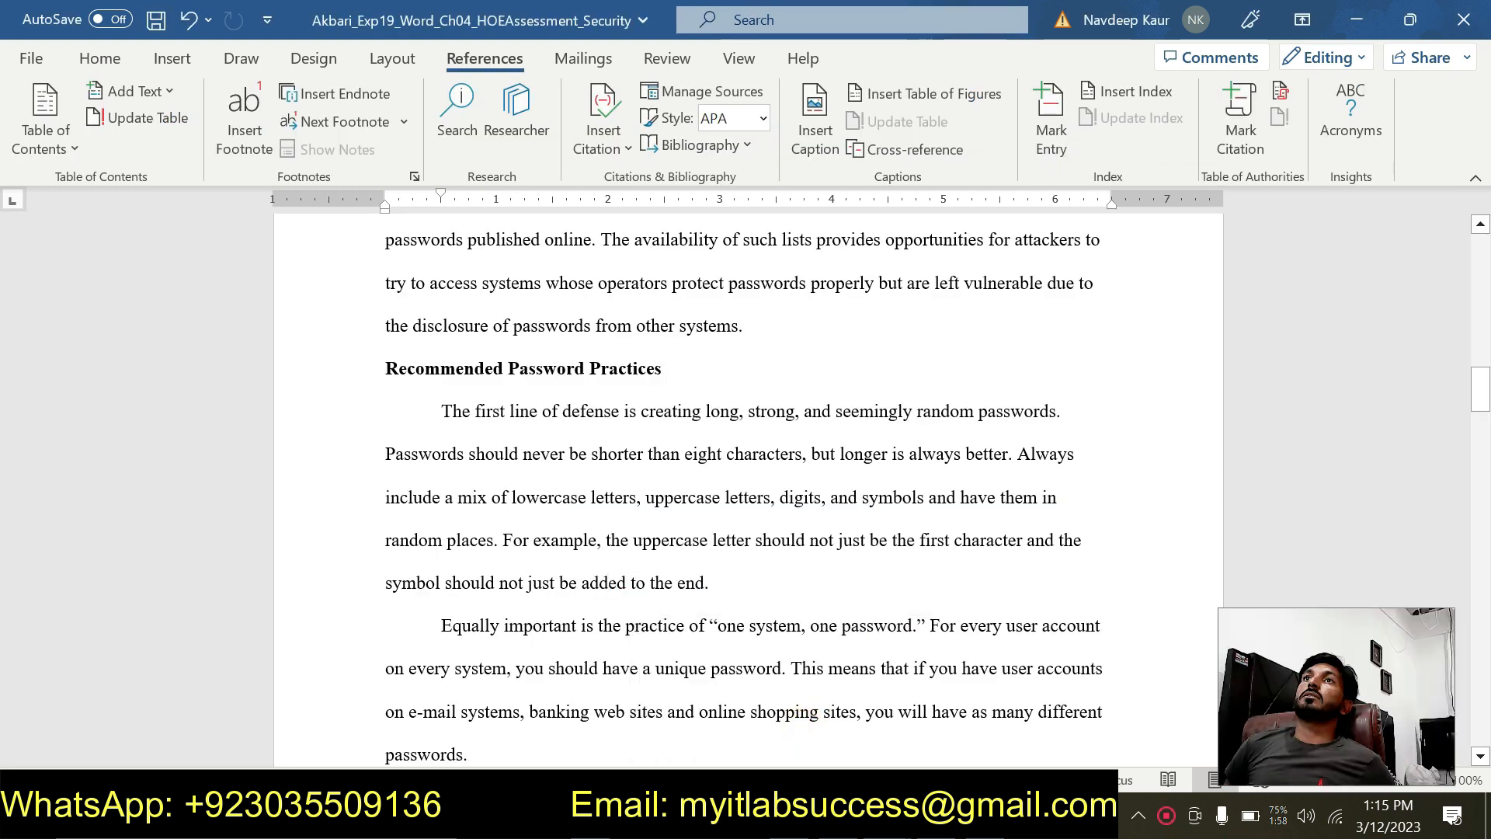
pyautogui.scroll(-1, 745, 497)
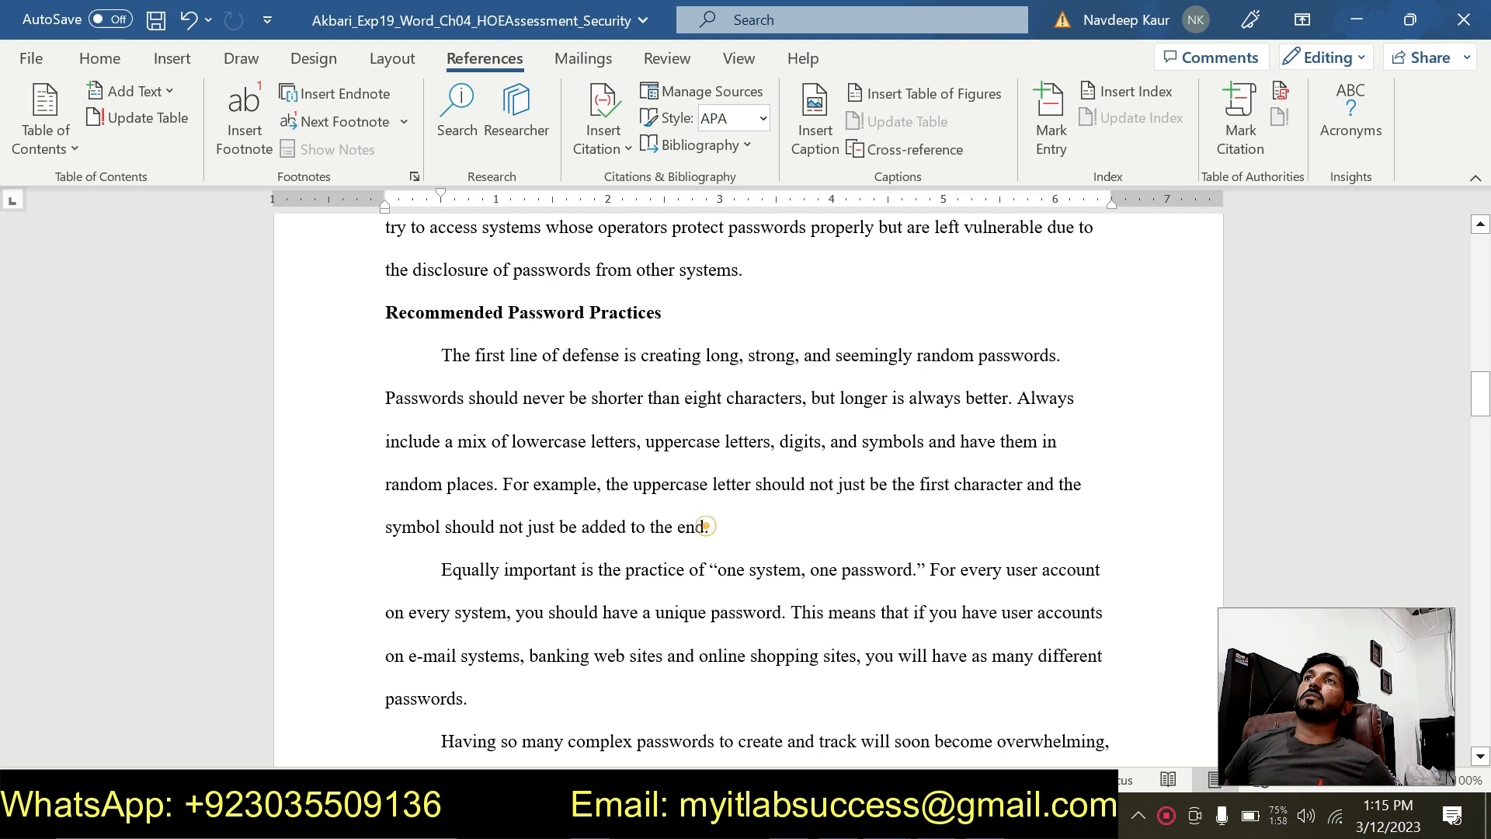
pyautogui.click(705, 526)
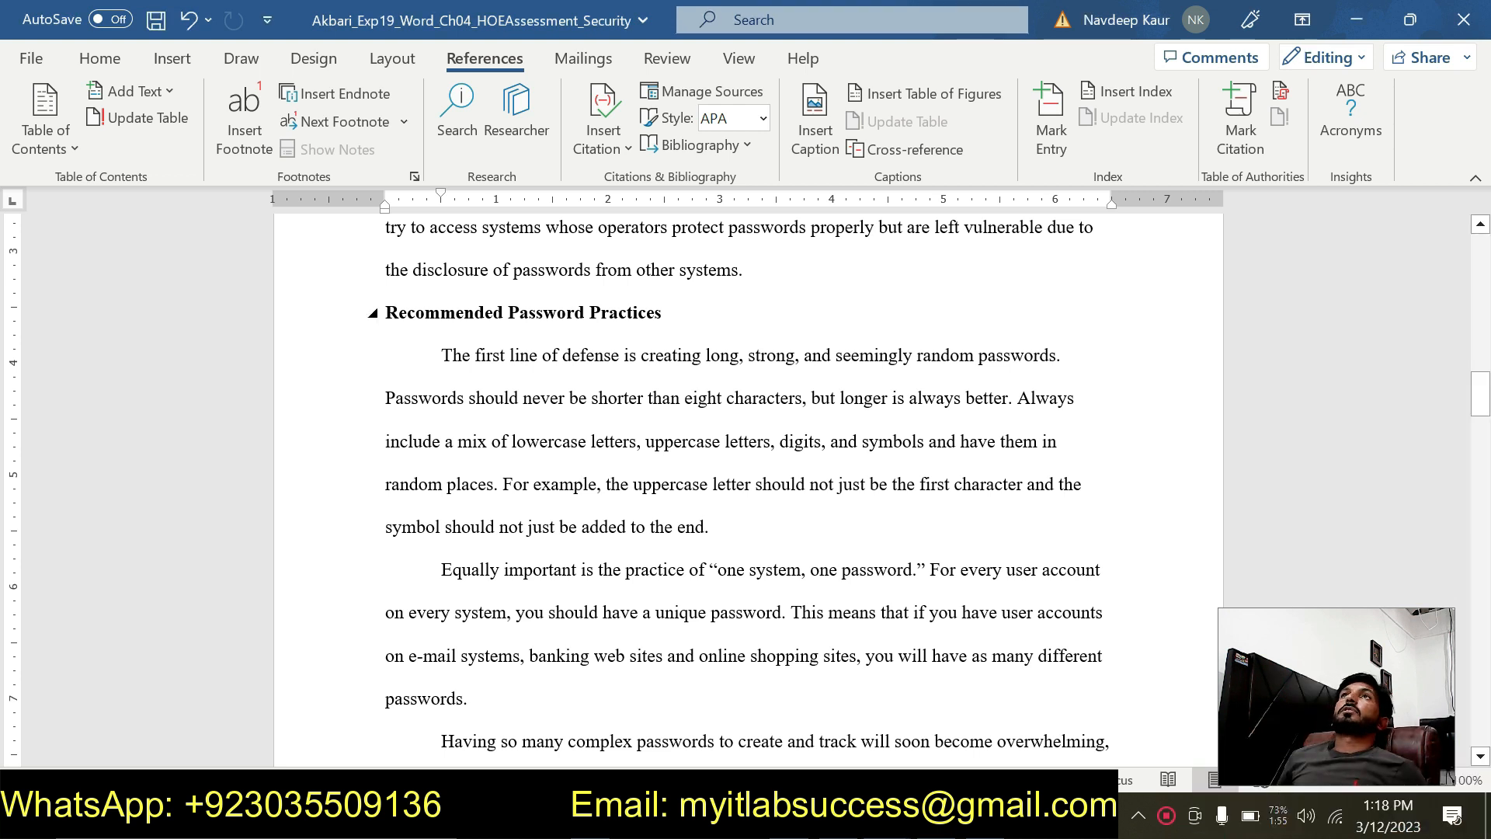
# Start a new citation source, review its details in the Notepad notes, and set the source type to Web site
pyautogui.click(628, 150)
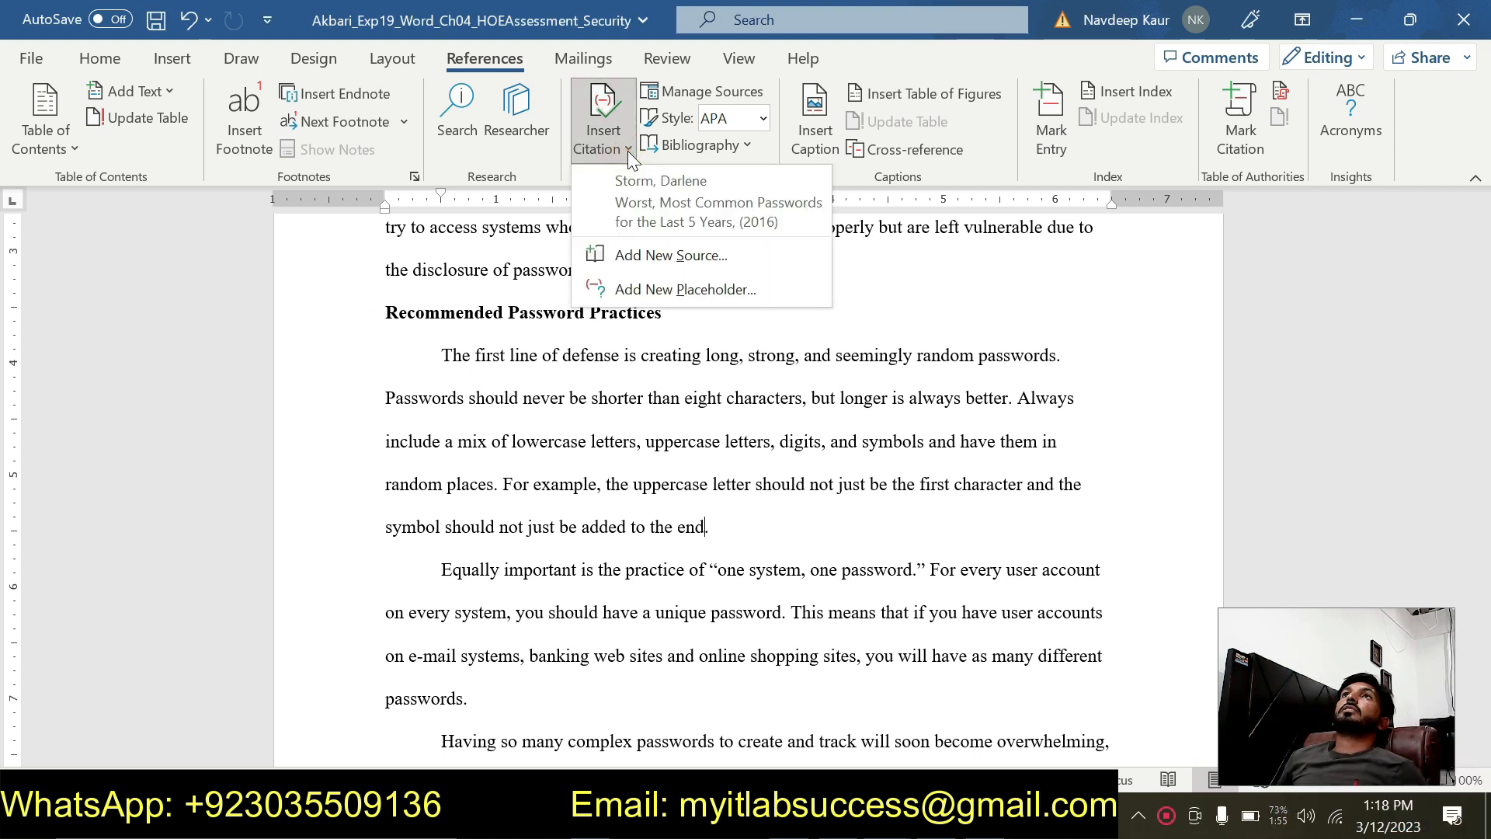
pyautogui.click(643, 255)
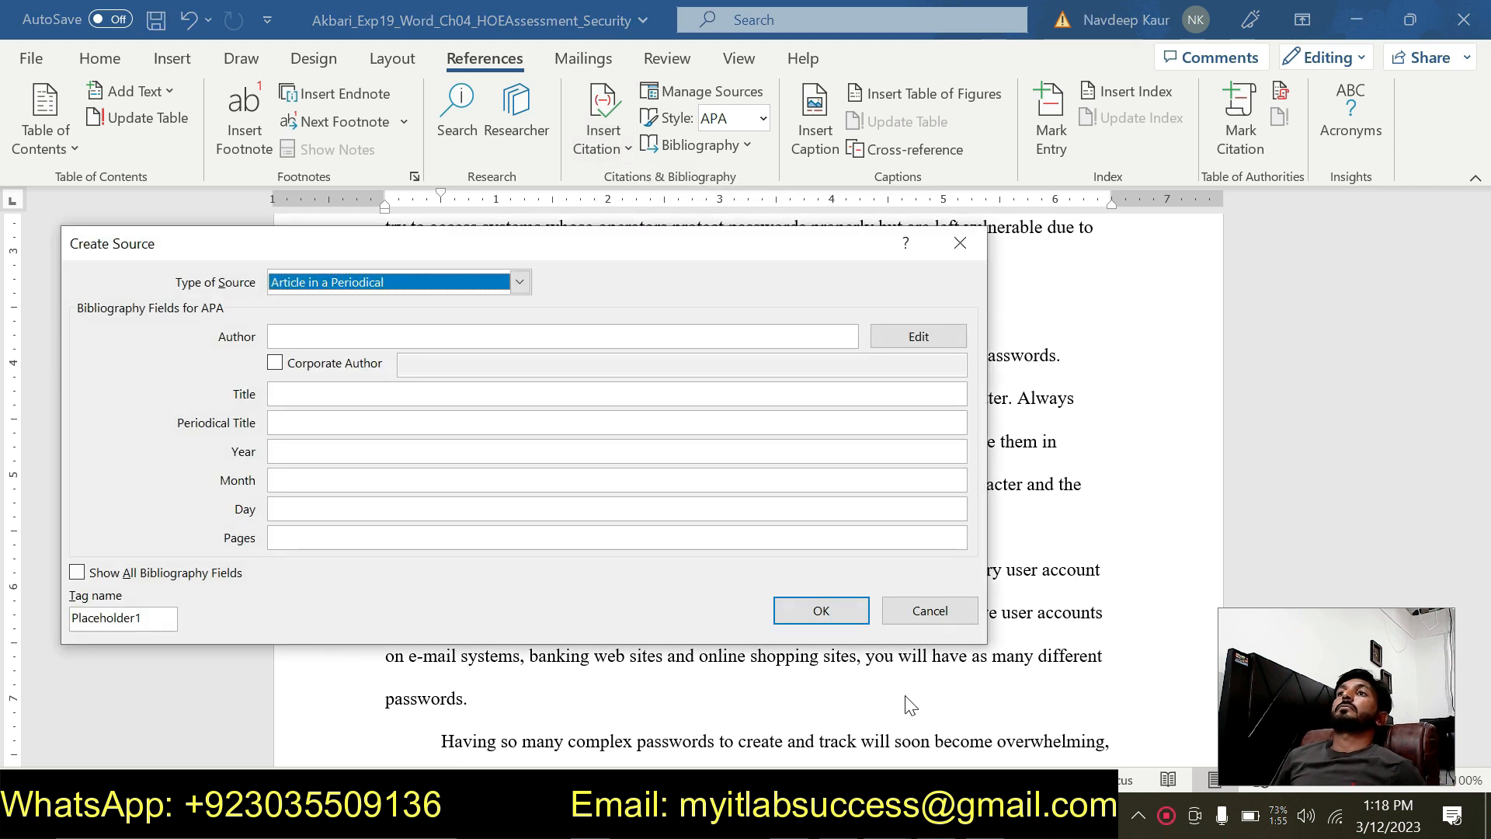
pyautogui.hotkey('alt', 'Tab')
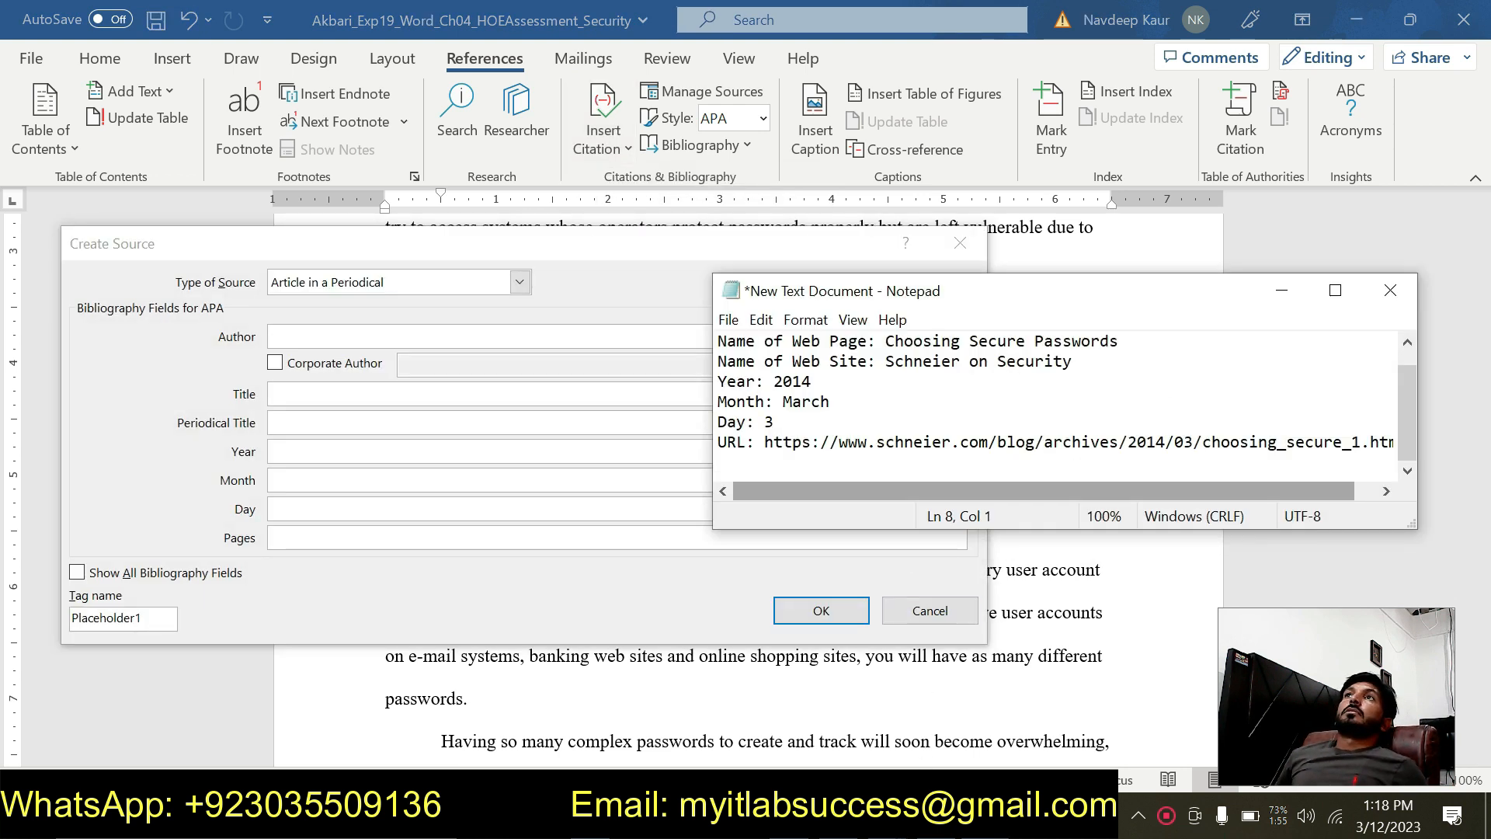
pyautogui.scroll(1, 1056, 403)
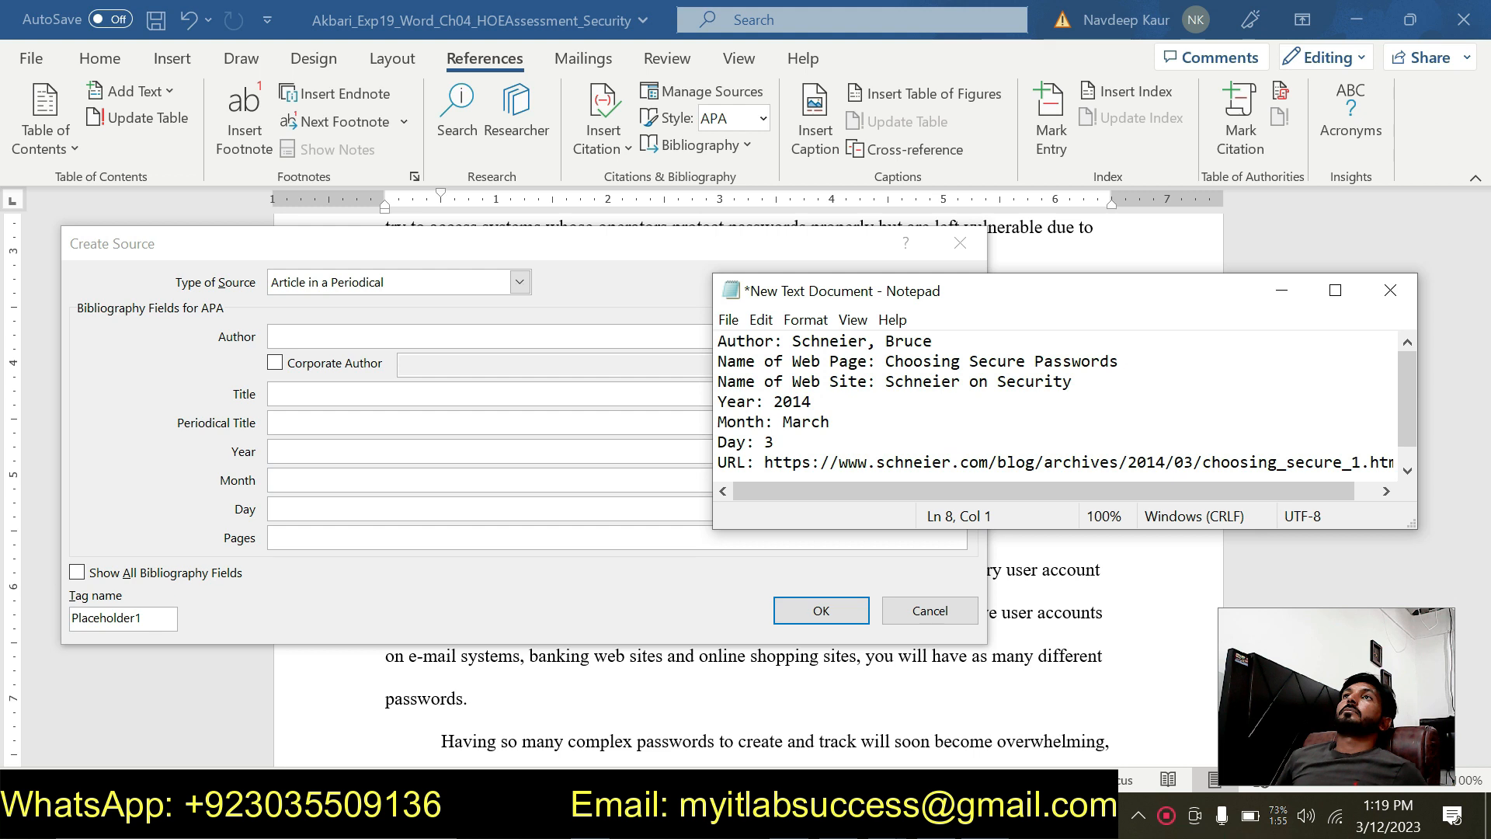
pyautogui.click(412, 287)
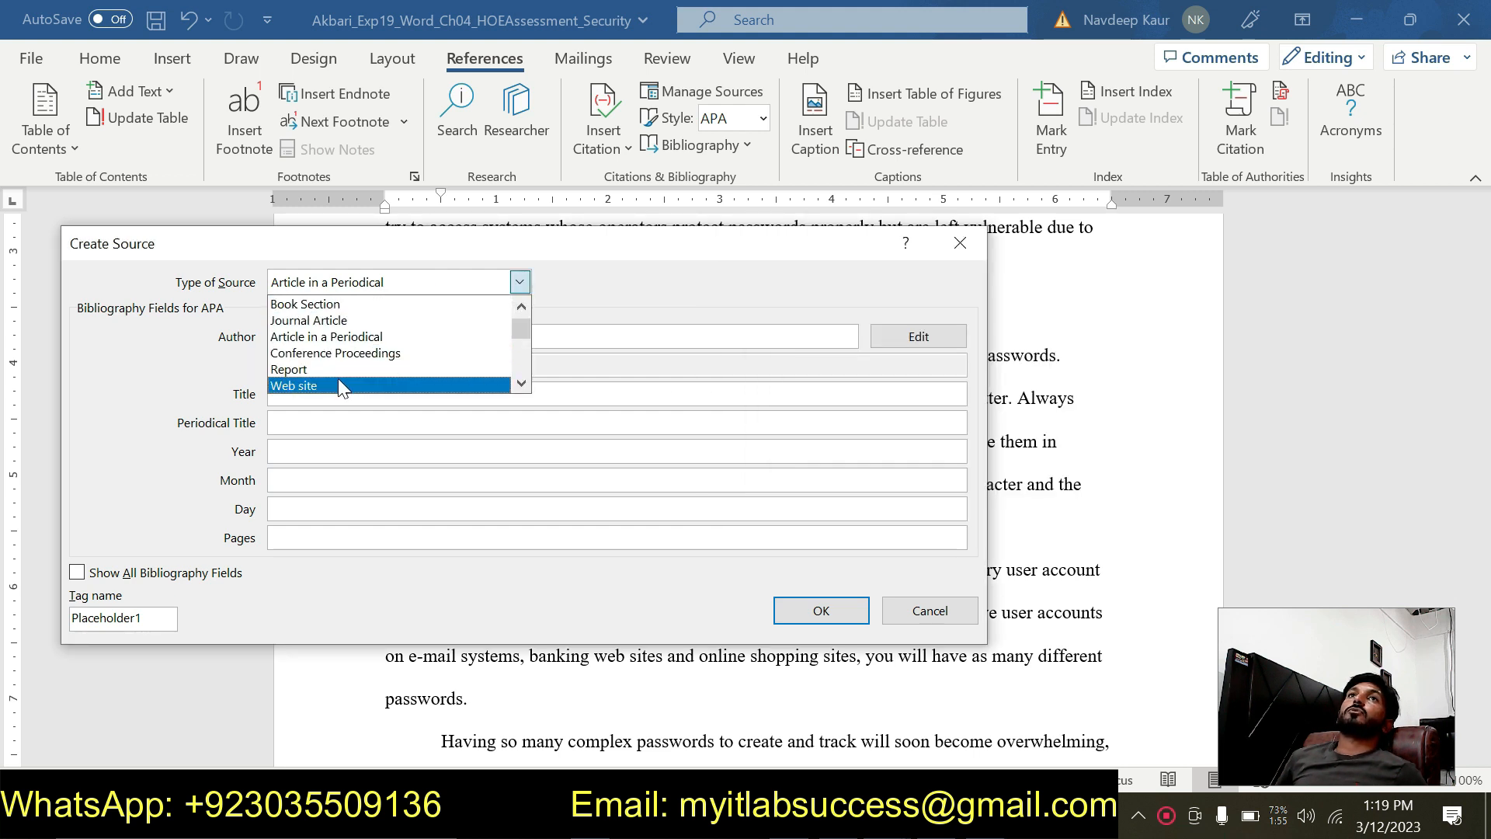
pyautogui.click(336, 385)
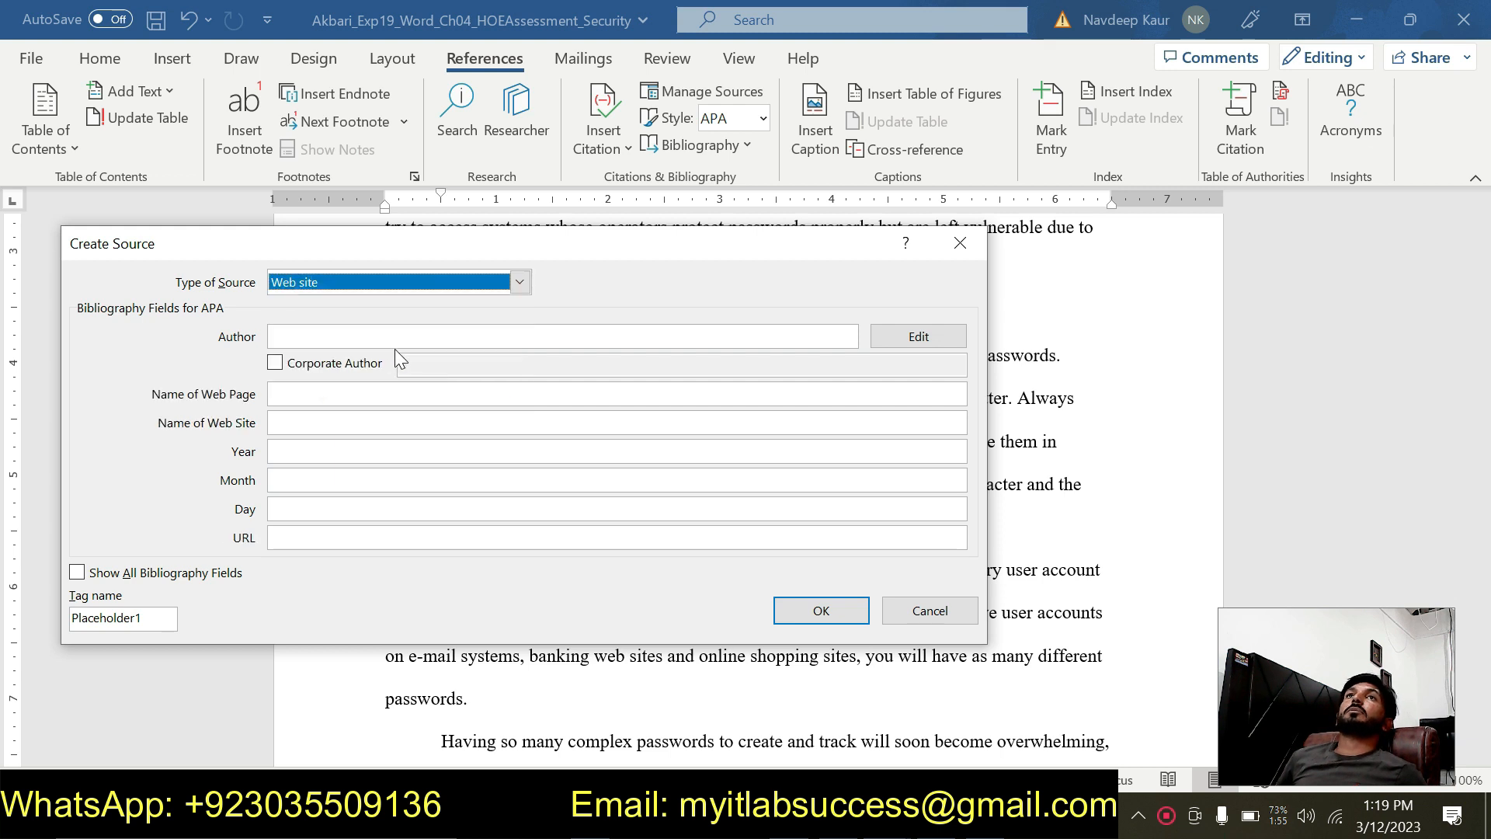
# Copy the author's name from the Notepad notes into the source's Author field
pyautogui.click(408, 332)
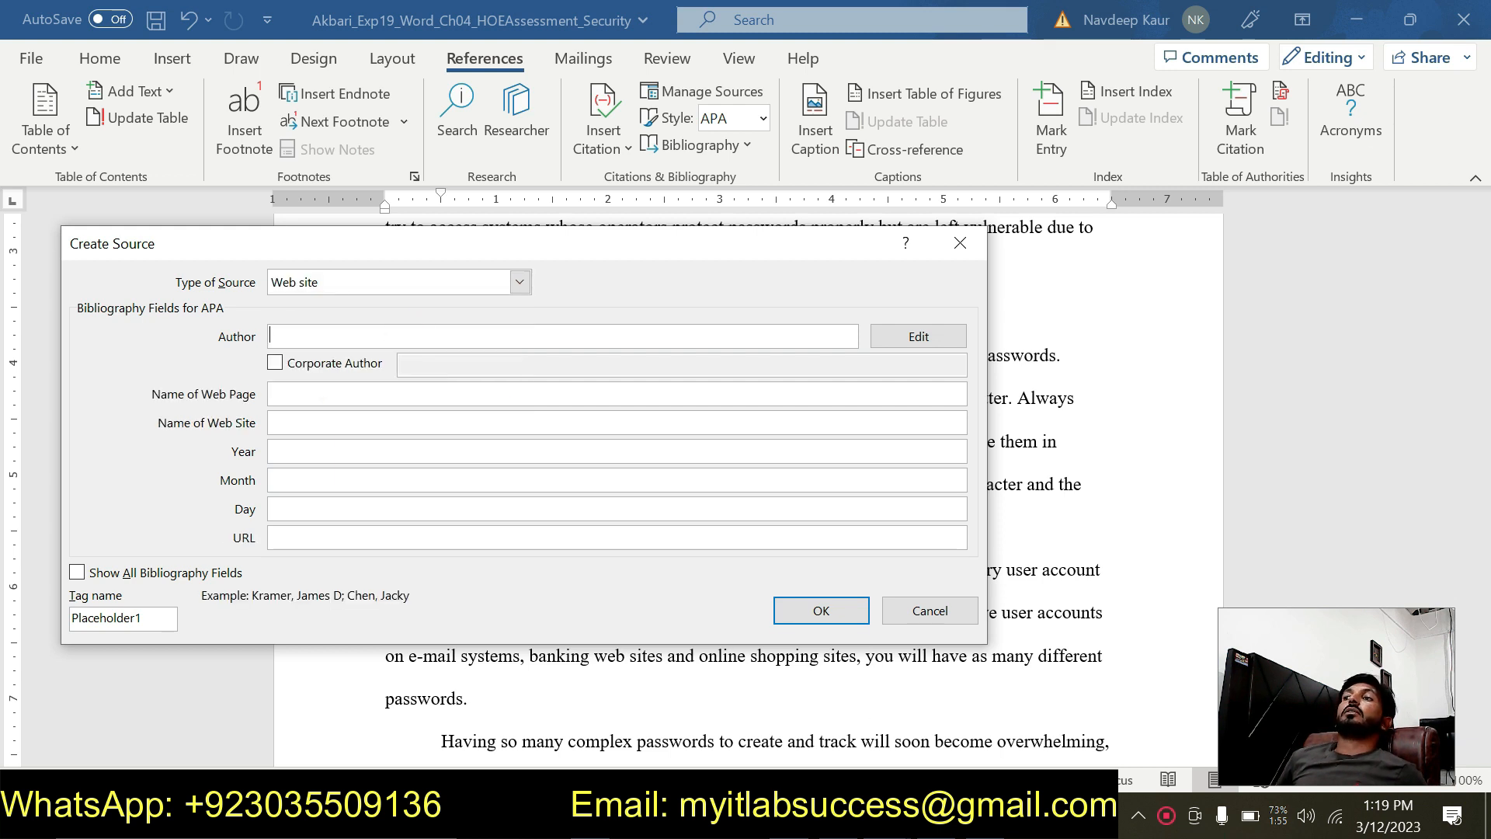
pyautogui.hotkey('alt', 'Tab')
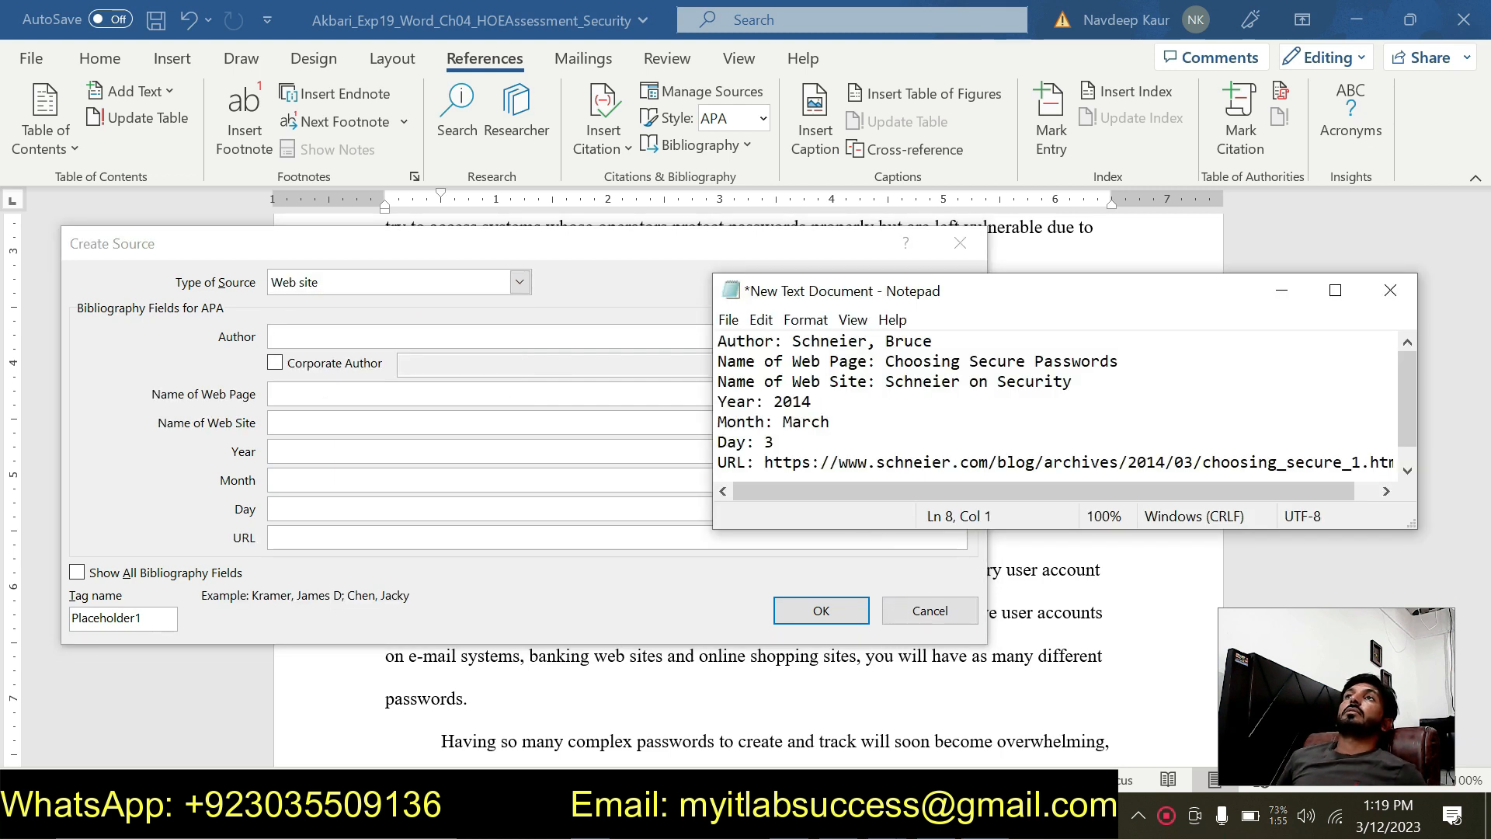
pyautogui.moveTo(792, 341); pyautogui.dragTo(932, 341)
pyautogui.hotkey('ctrl', 'c')
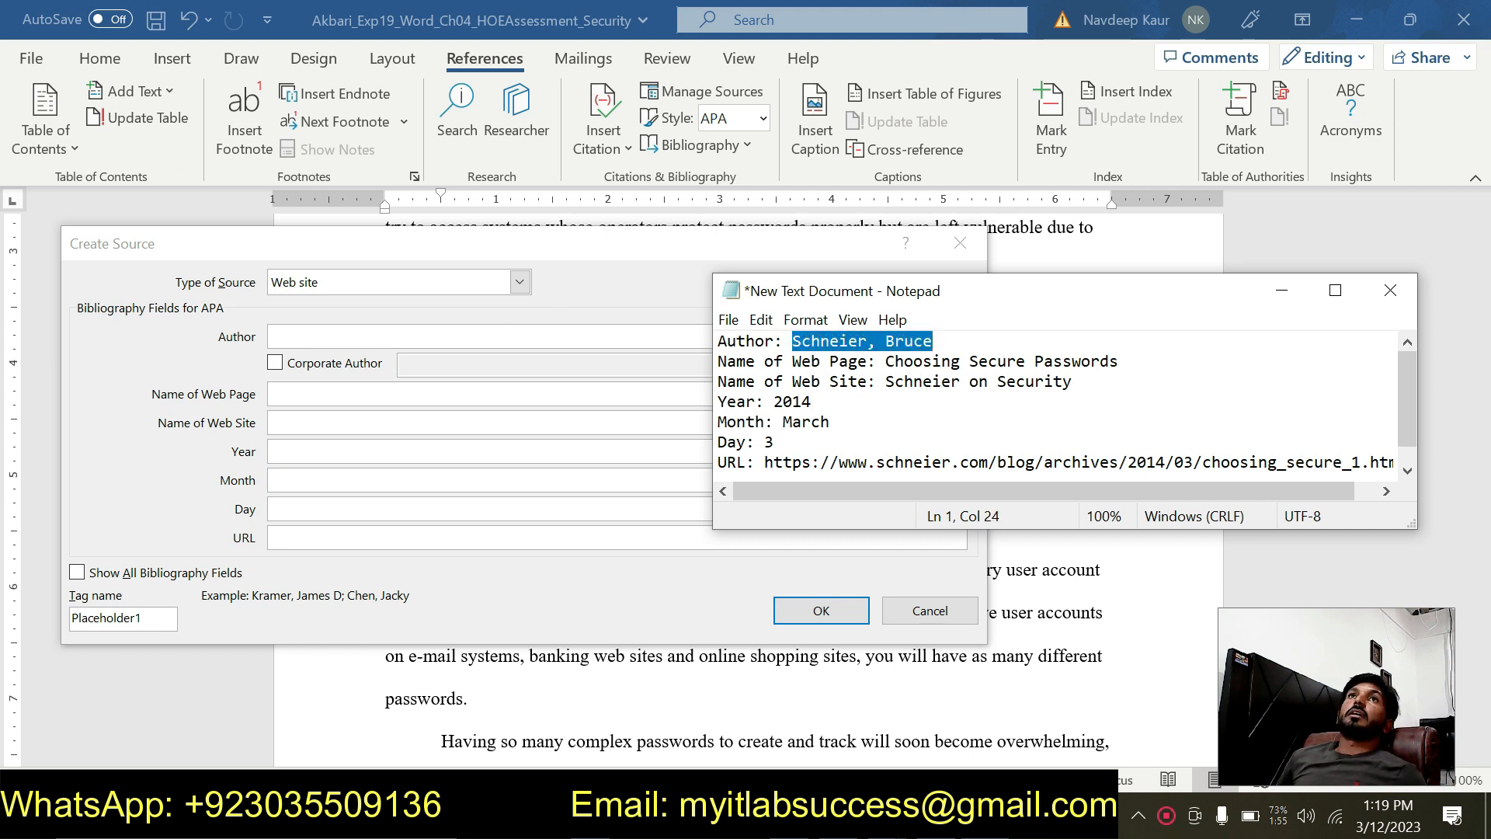
pyautogui.click(434, 334)
pyautogui.hotkey('ctrl', 'v')
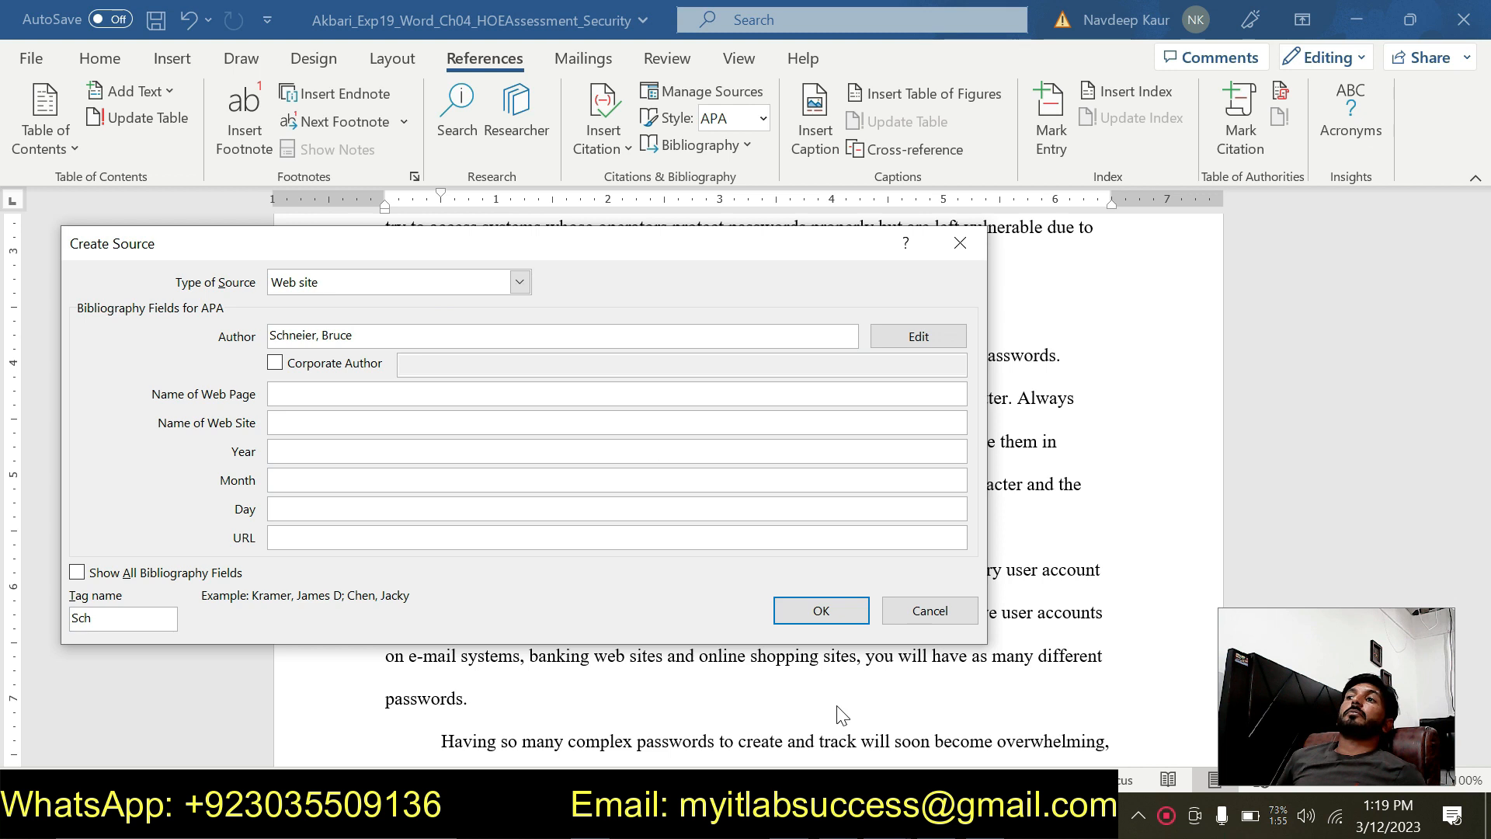
# Copy "Choosing Secure Passwords" from the Notepad notes into the source's Name of Web Page field
pyautogui.hotkey('alt', 'Tab')
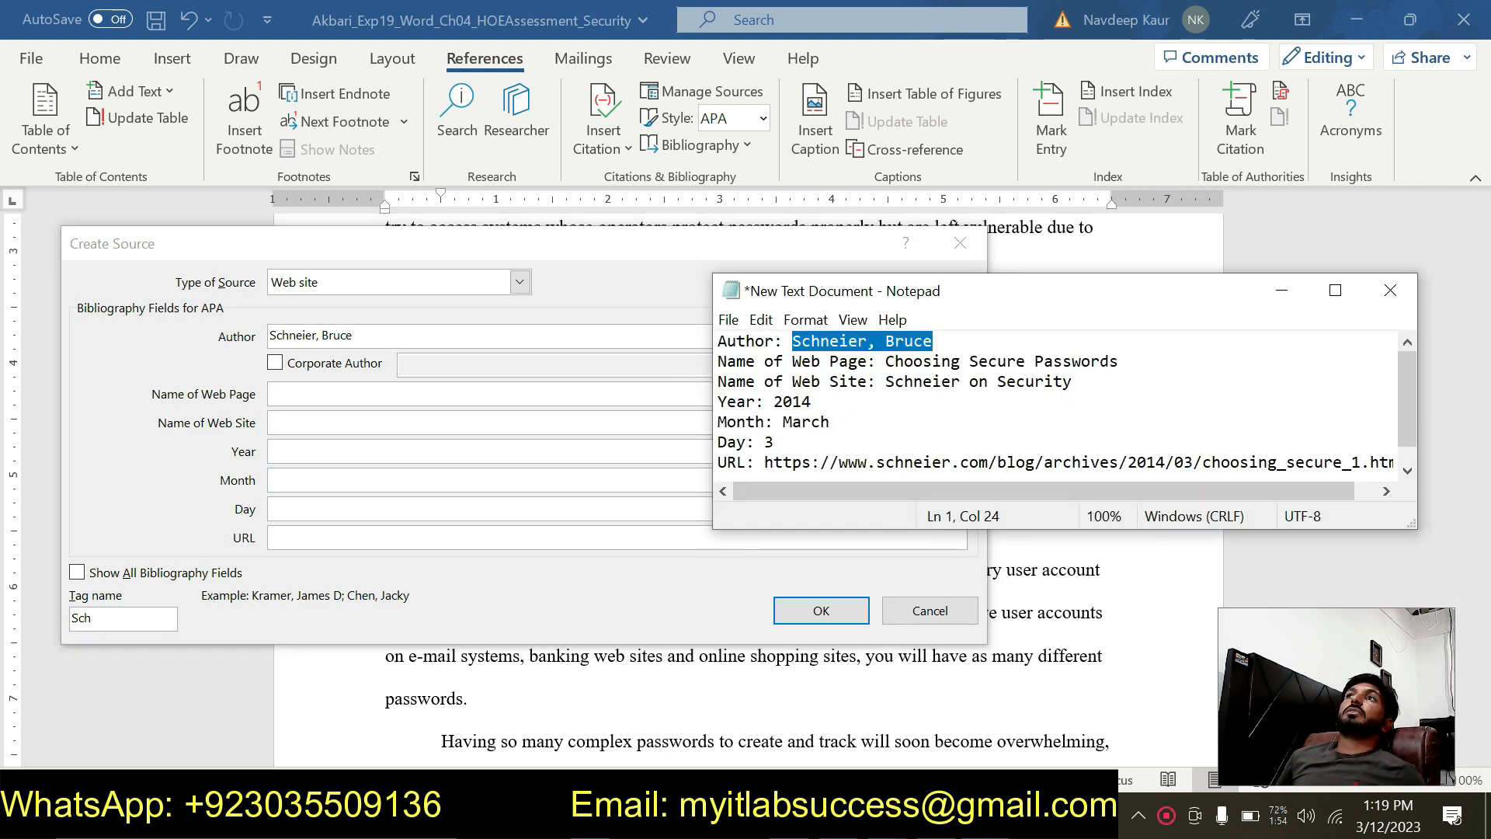
pyautogui.moveTo(894, 361); pyautogui.dragTo(1043, 361)
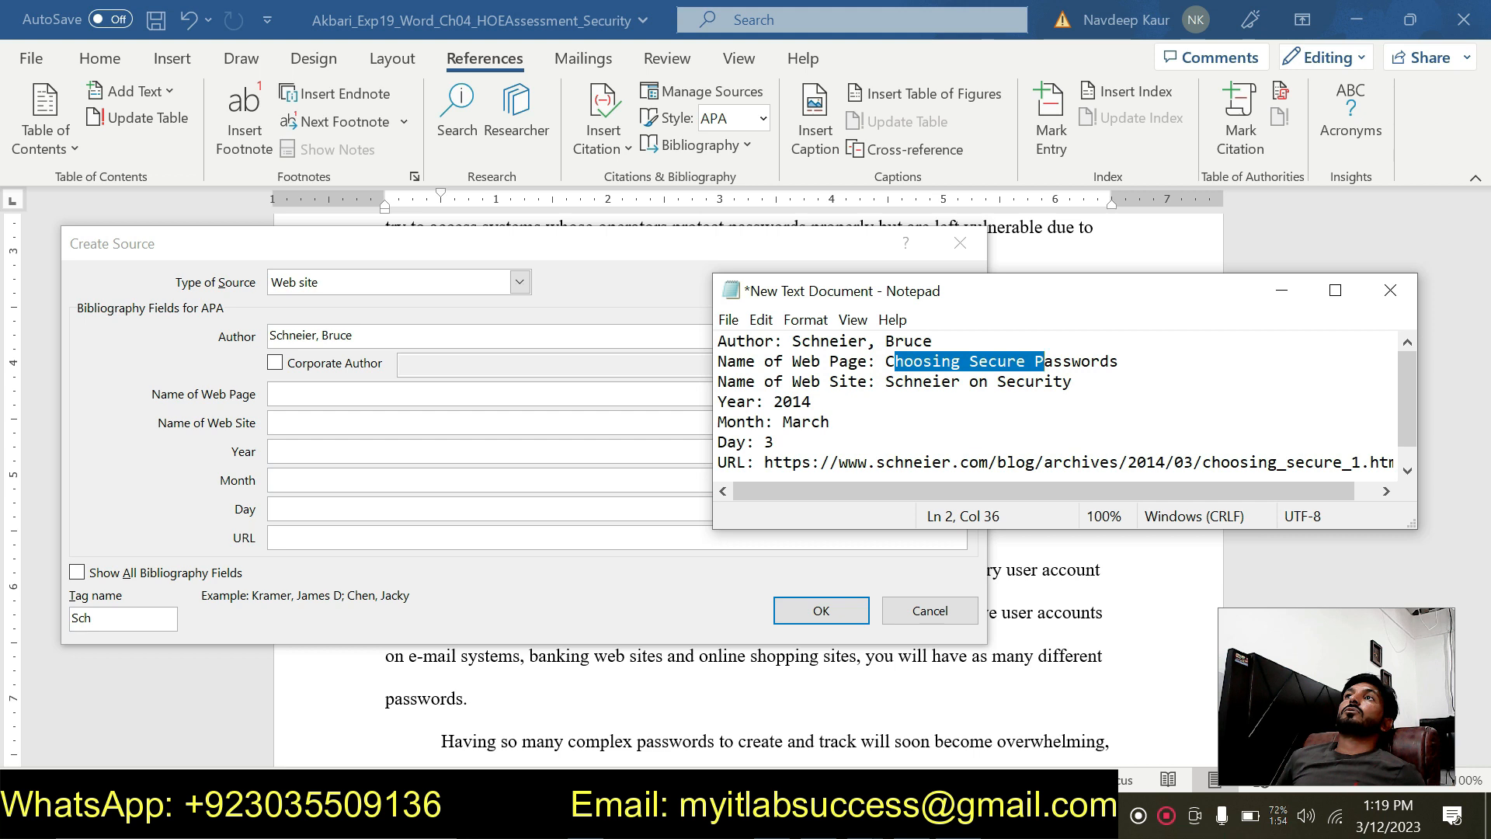
pyautogui.moveTo(885, 361); pyautogui.dragTo(1118, 361)
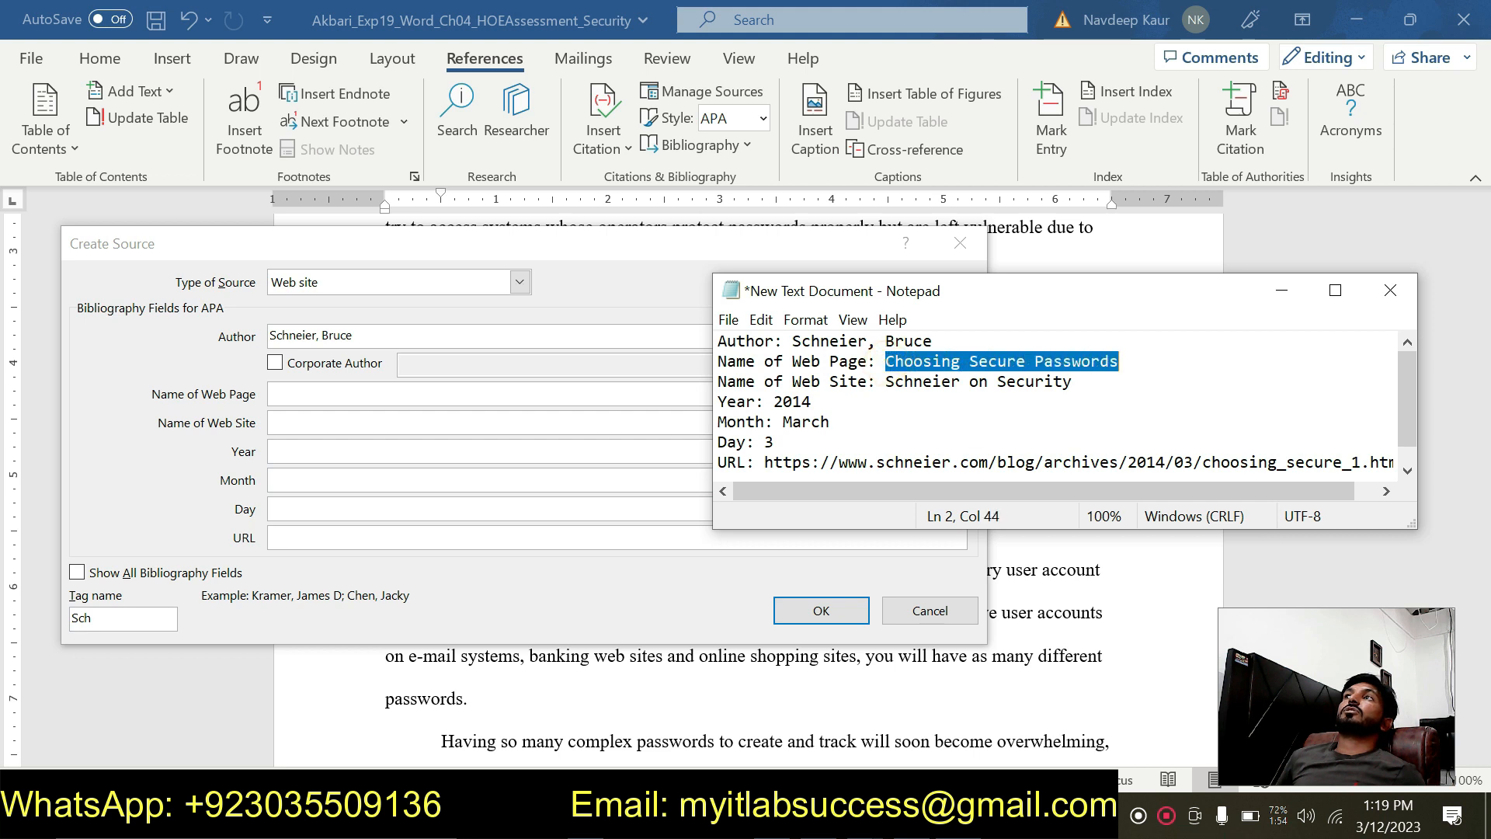
pyautogui.click(405, 391)
pyautogui.hotkey('ctrl', 'v')
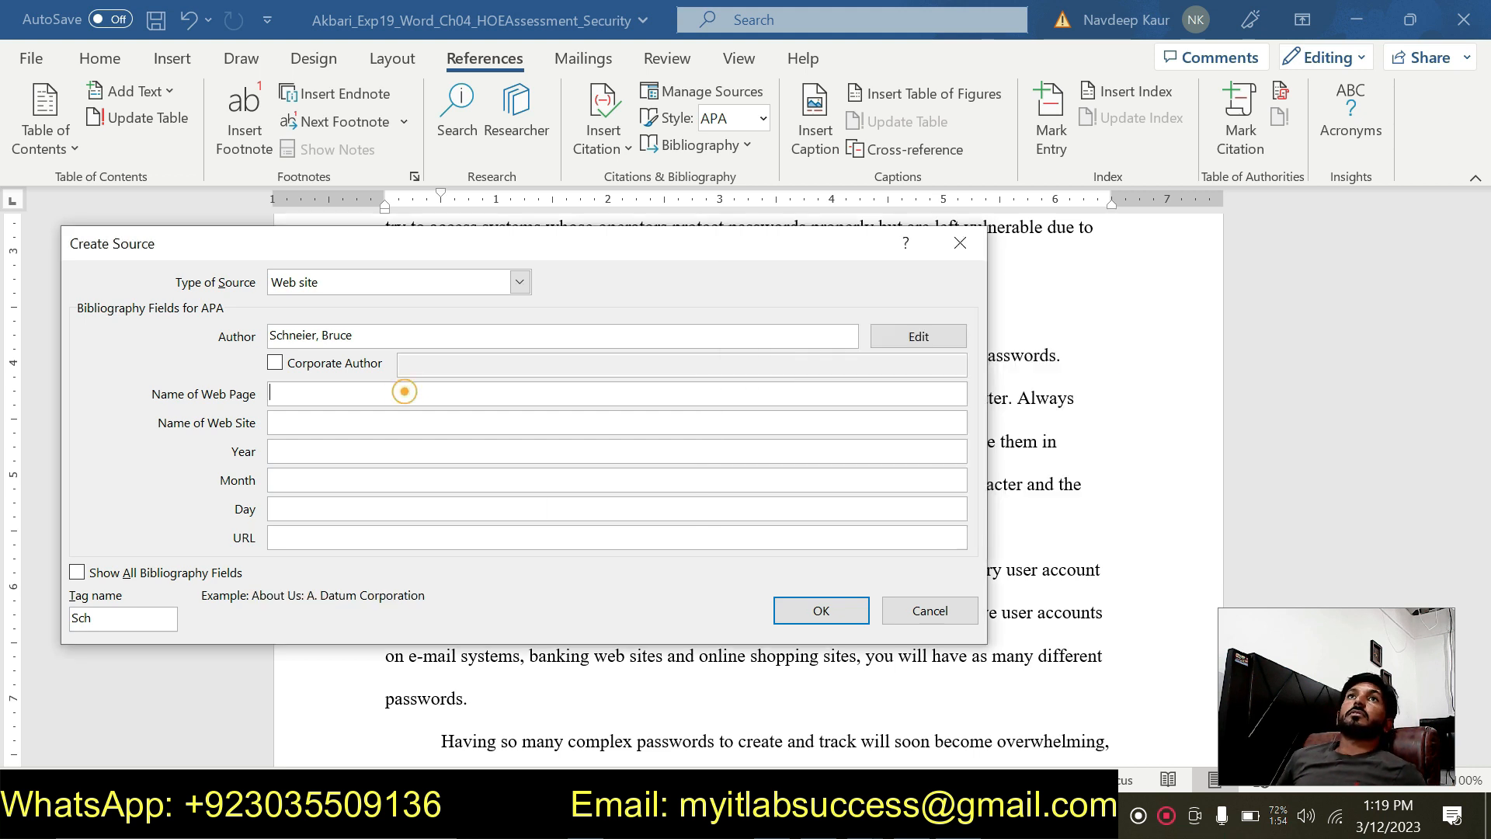
# Copy "Schneier on Security" from the Notepad notes into the source's Name of Web Site field
pyautogui.hotkey('alt', 'Tab')
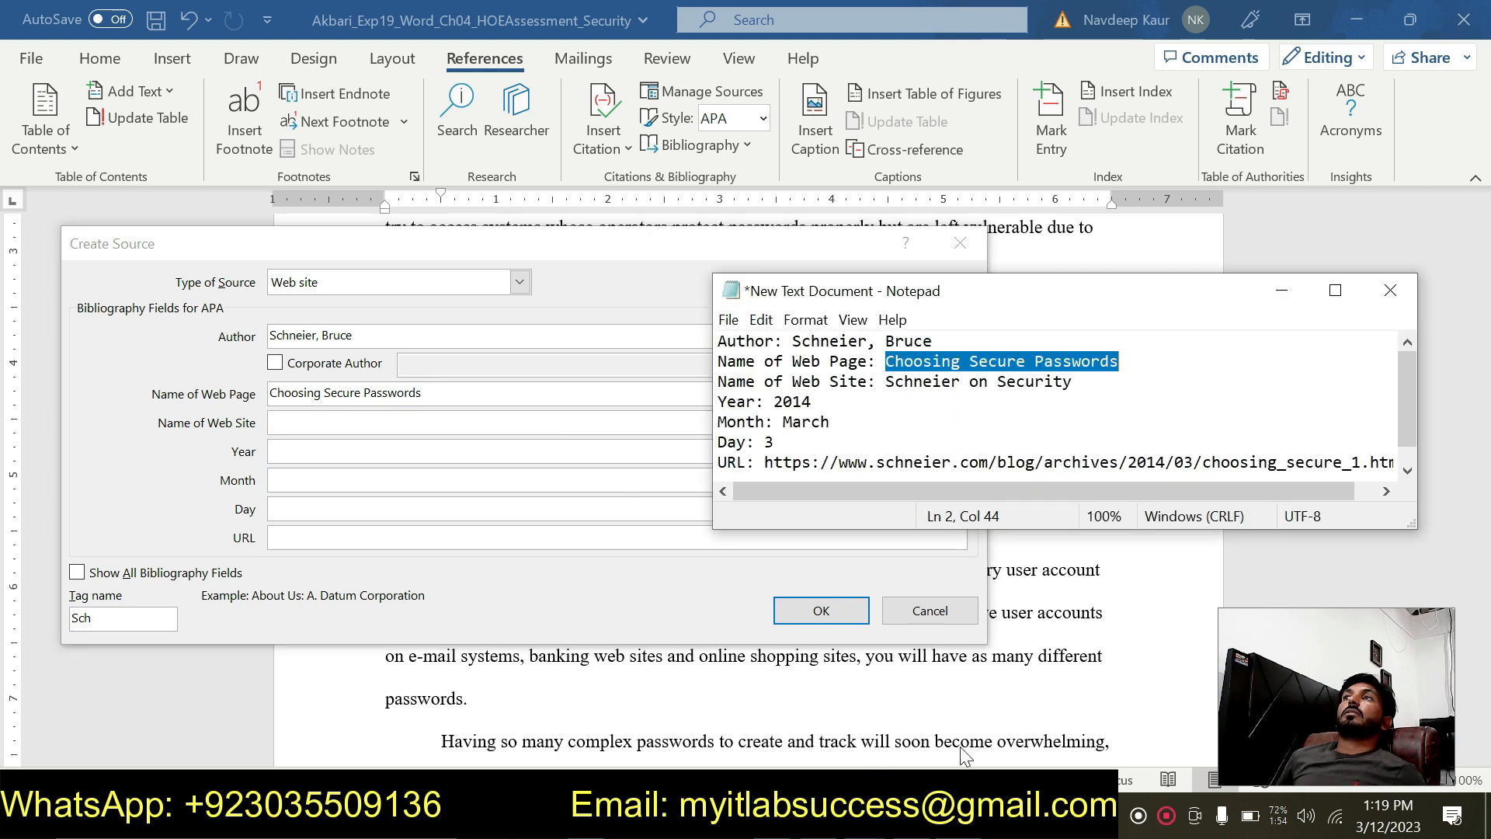
pyautogui.moveTo(886, 382); pyautogui.dragTo(1079, 386)
pyautogui.hotkey('ctrl', 'c')
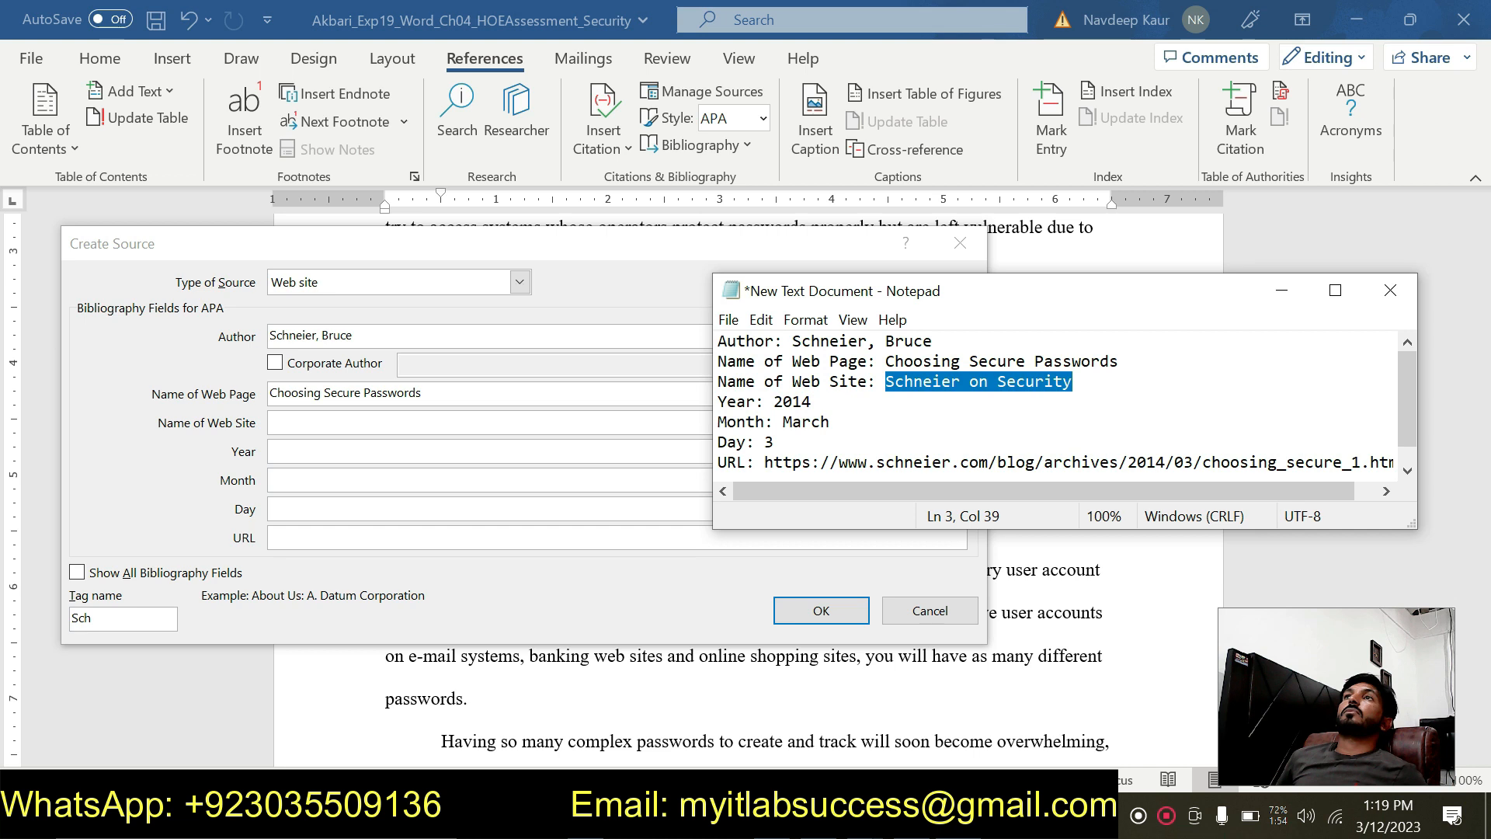
pyautogui.click(393, 421)
pyautogui.hotkey('ctrl', 'v')
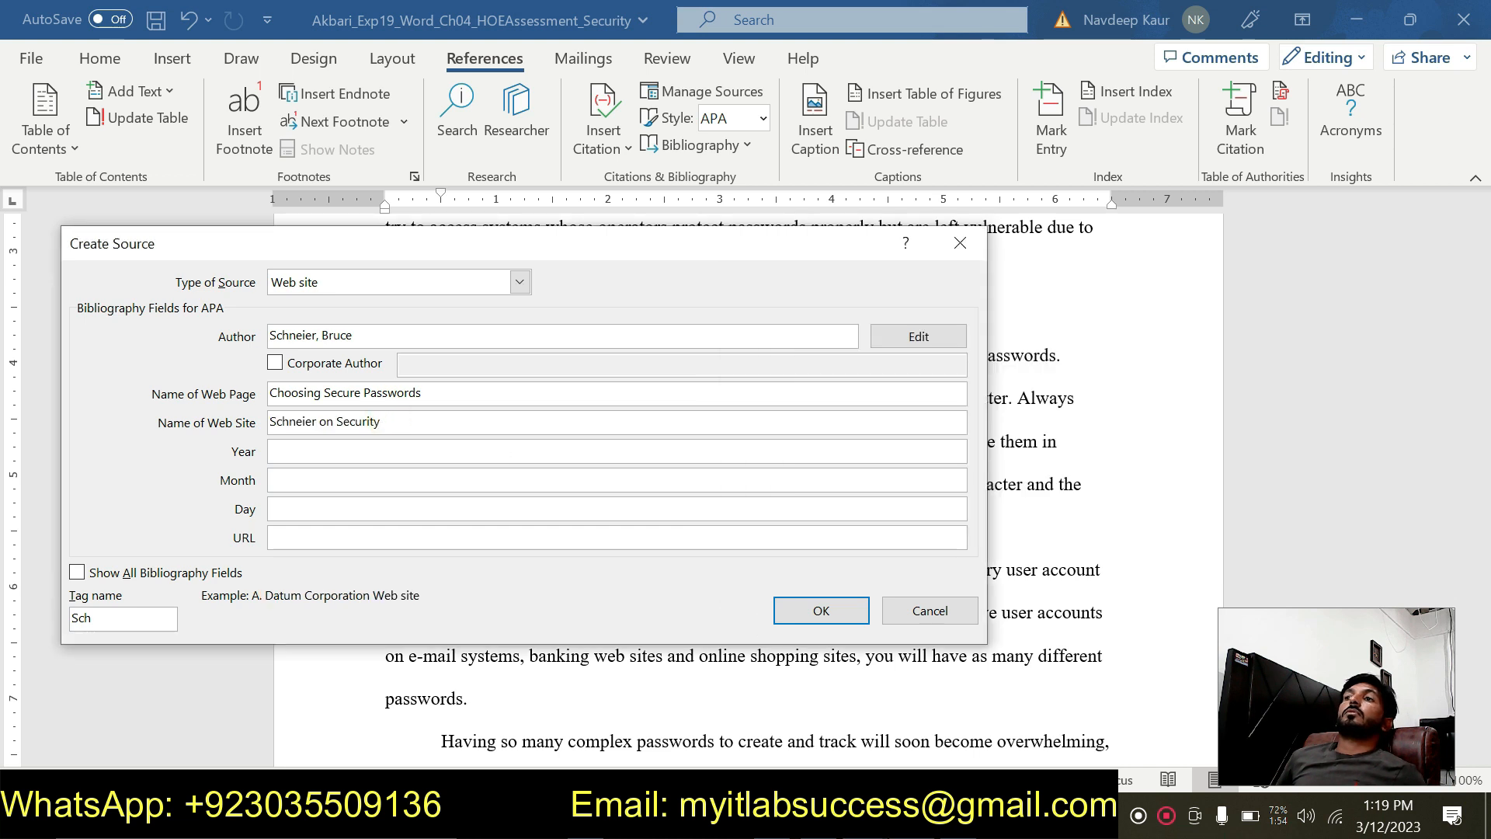
# Copy the year 2014 from the Notepad notes into the source's Year field
pyautogui.hotkey('alt', 'Tab')
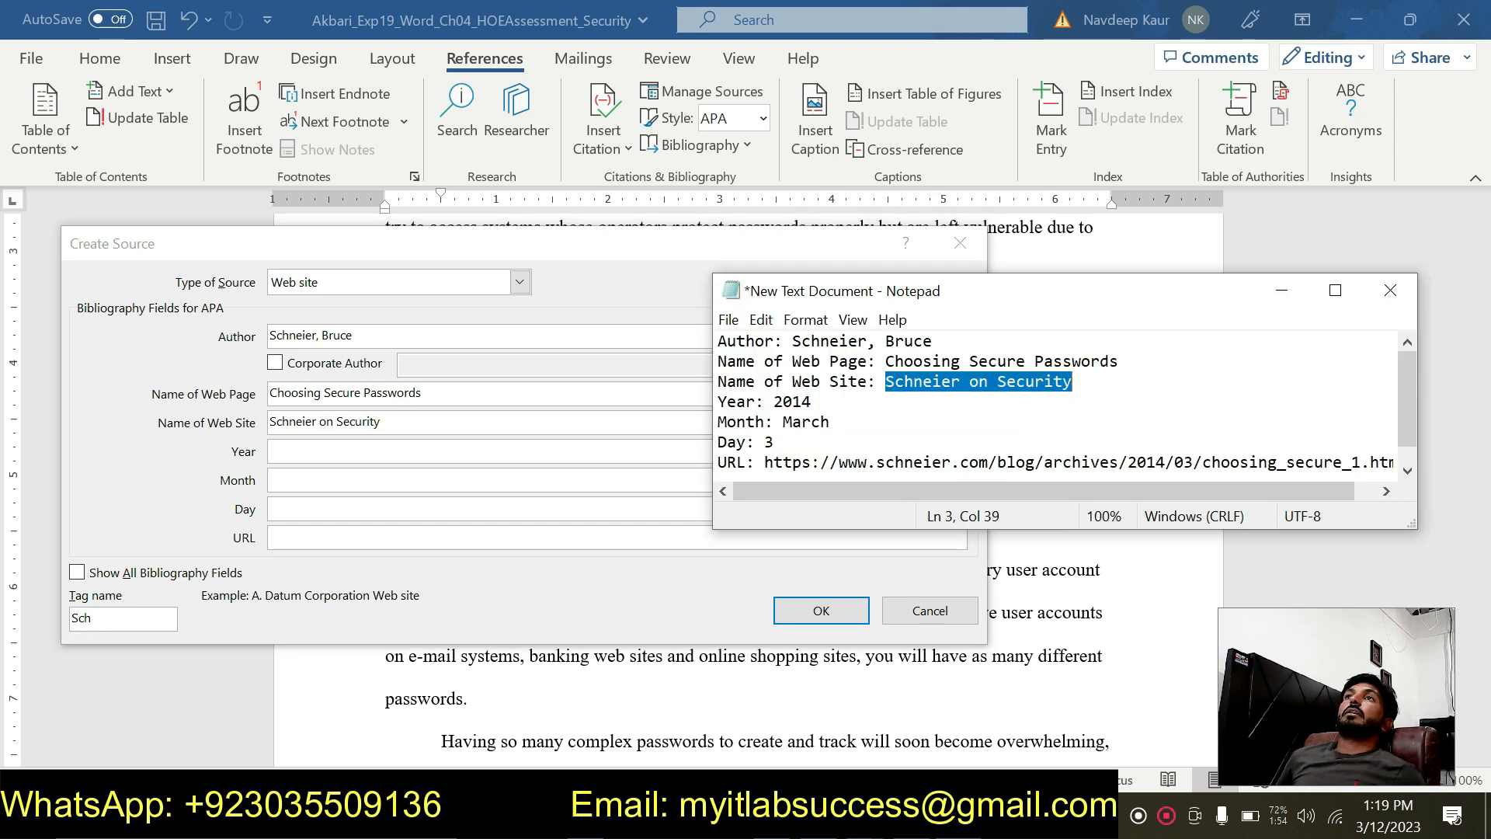
pyautogui.moveTo(774, 402); pyautogui.dragTo(812, 402)
pyautogui.hotkey('ctrl', 'c')
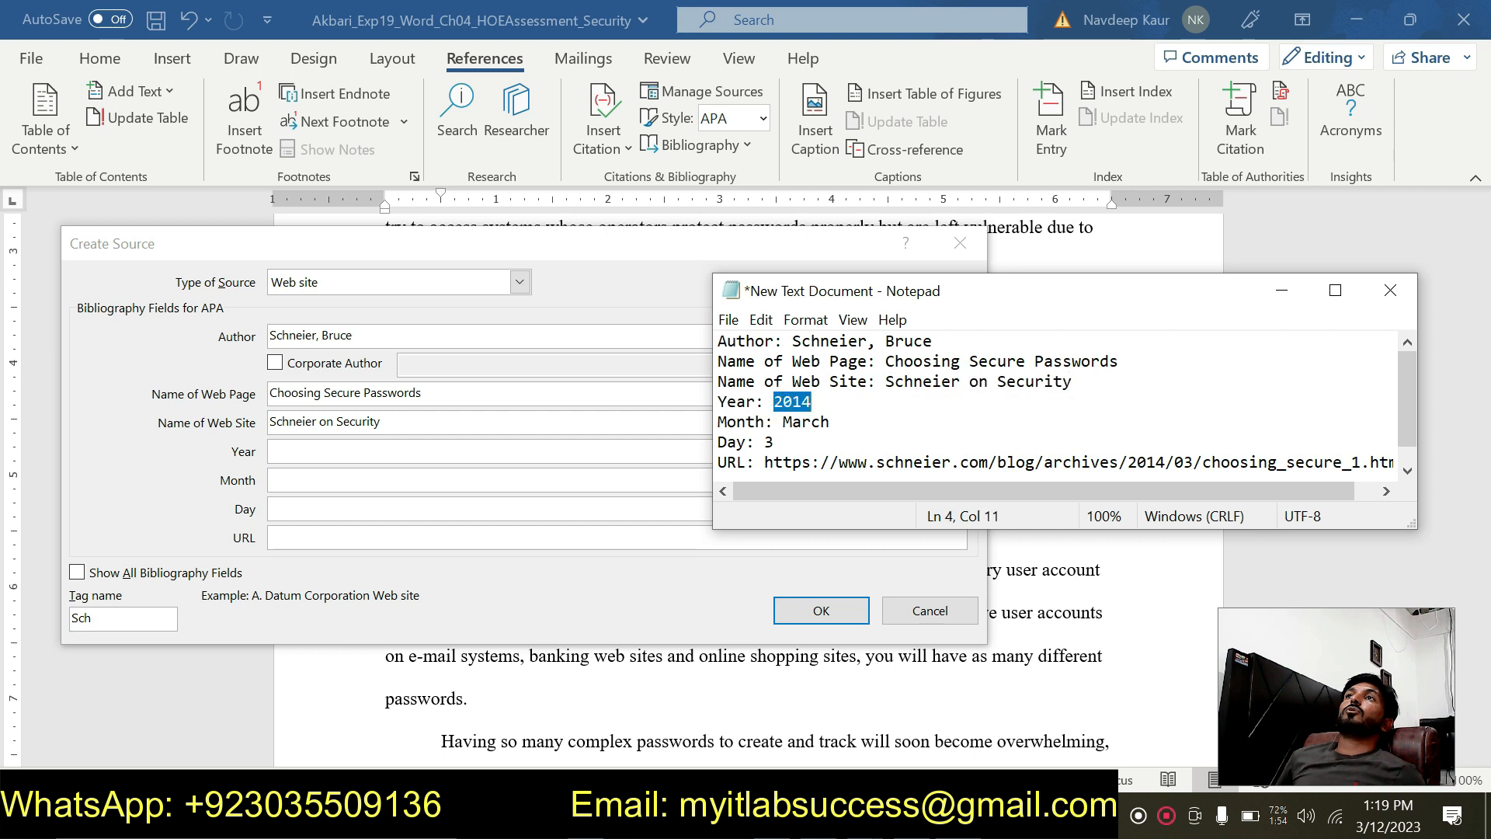
pyautogui.click(453, 450)
pyautogui.hotkey('ctrl', 'v')
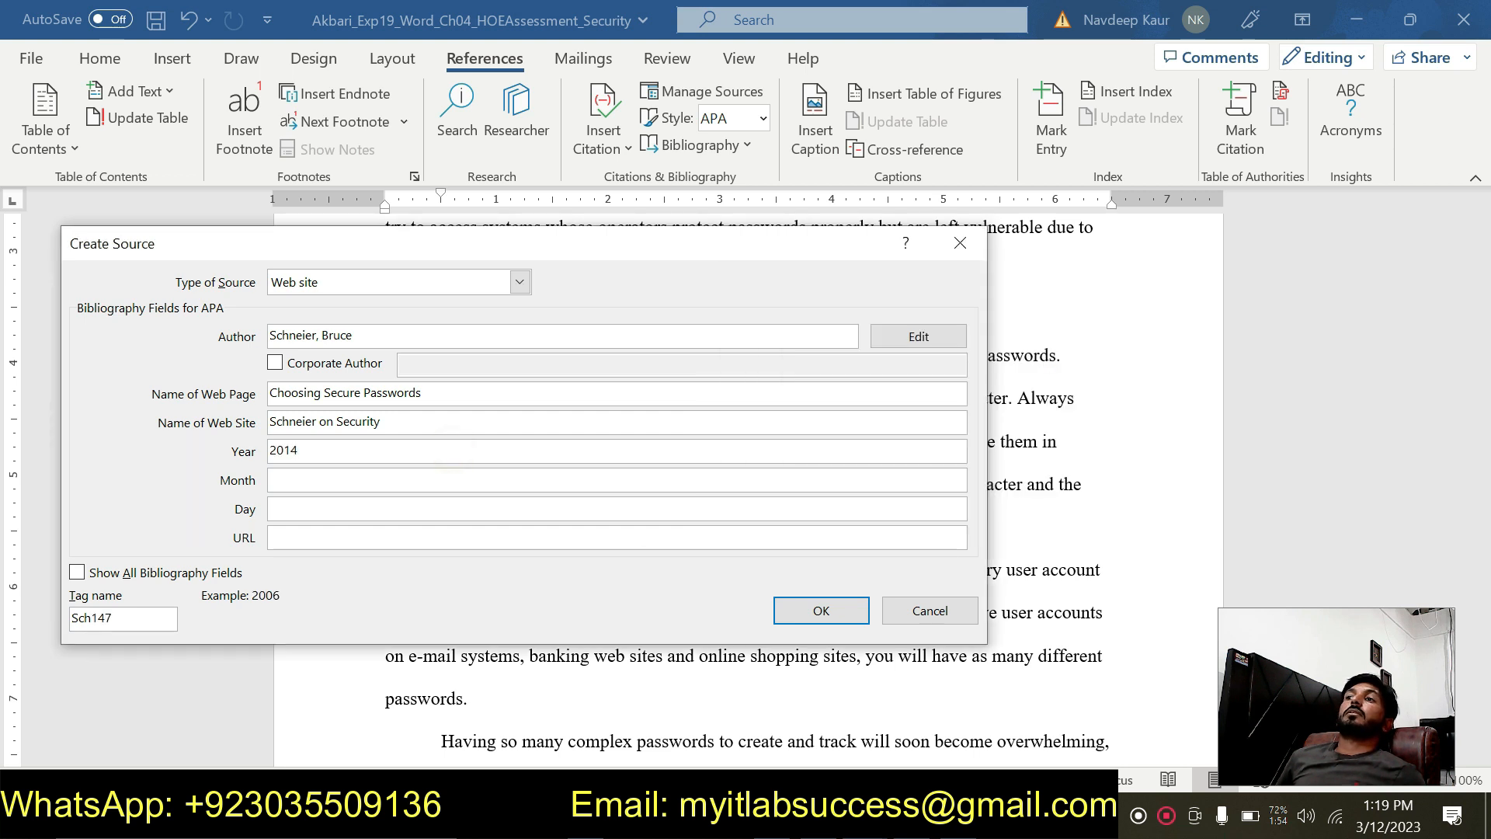
# Copy "March" from the Notepad notes into the source's Month field, keeping the notes intact
pyautogui.hotkey('alt', 'Tab')
pyautogui.doubleClick(787, 422)
pyautogui.hotkey('ctrl', 'v')
pyautogui.hotkey('ctrl', 'z')
pyautogui.hotkey('ctrl', 'c')
pyautogui.click(407, 478)
pyautogui.hotkey('ctrl', 'v')
pyautogui.hotkey('alt', 'Tab')
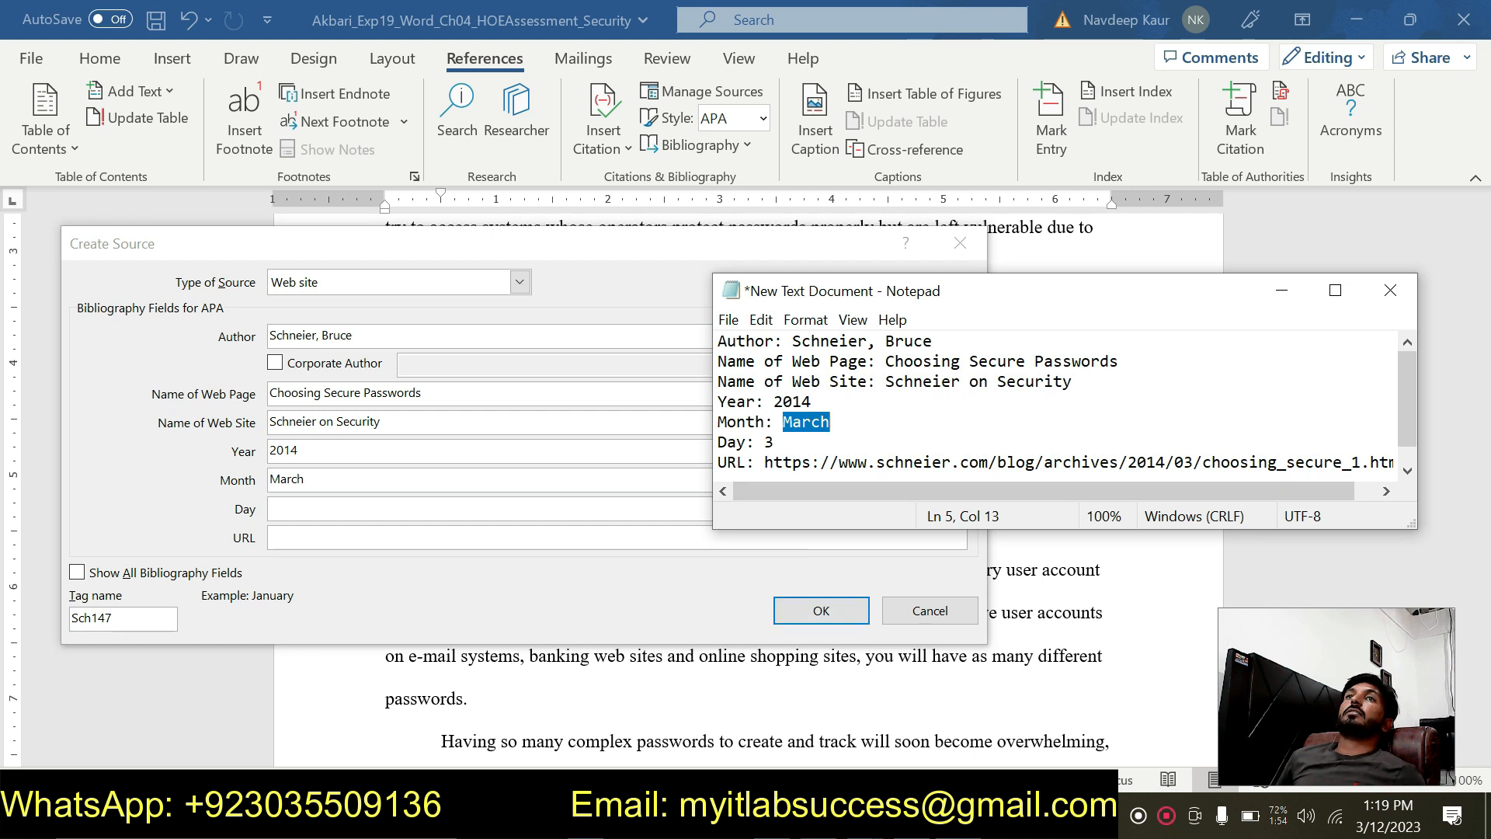
pyautogui.moveTo(765, 462); pyautogui.dragTo(719, 475)
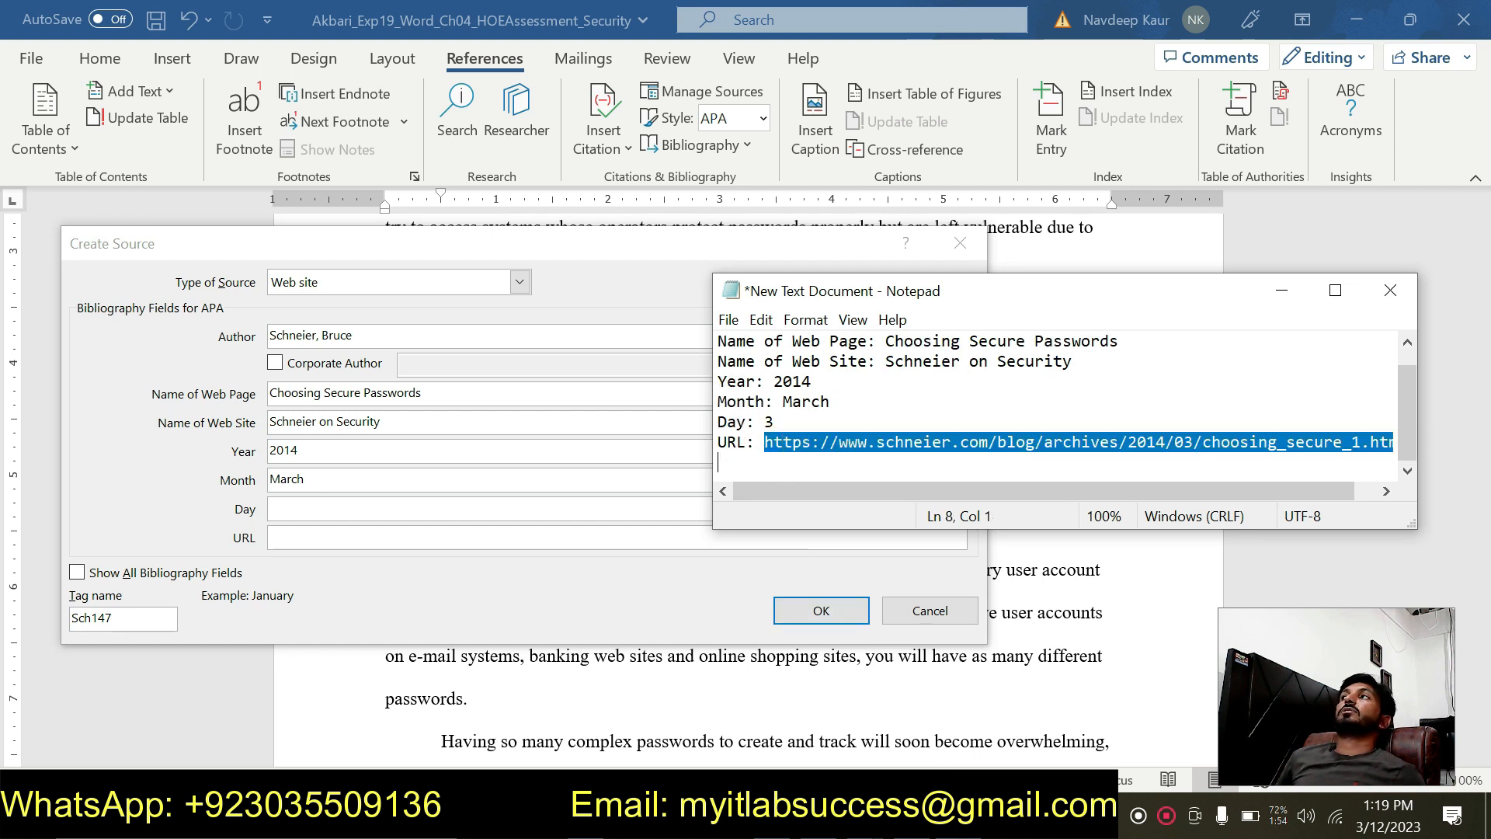
pyautogui.hotkey('shift', 'Left')
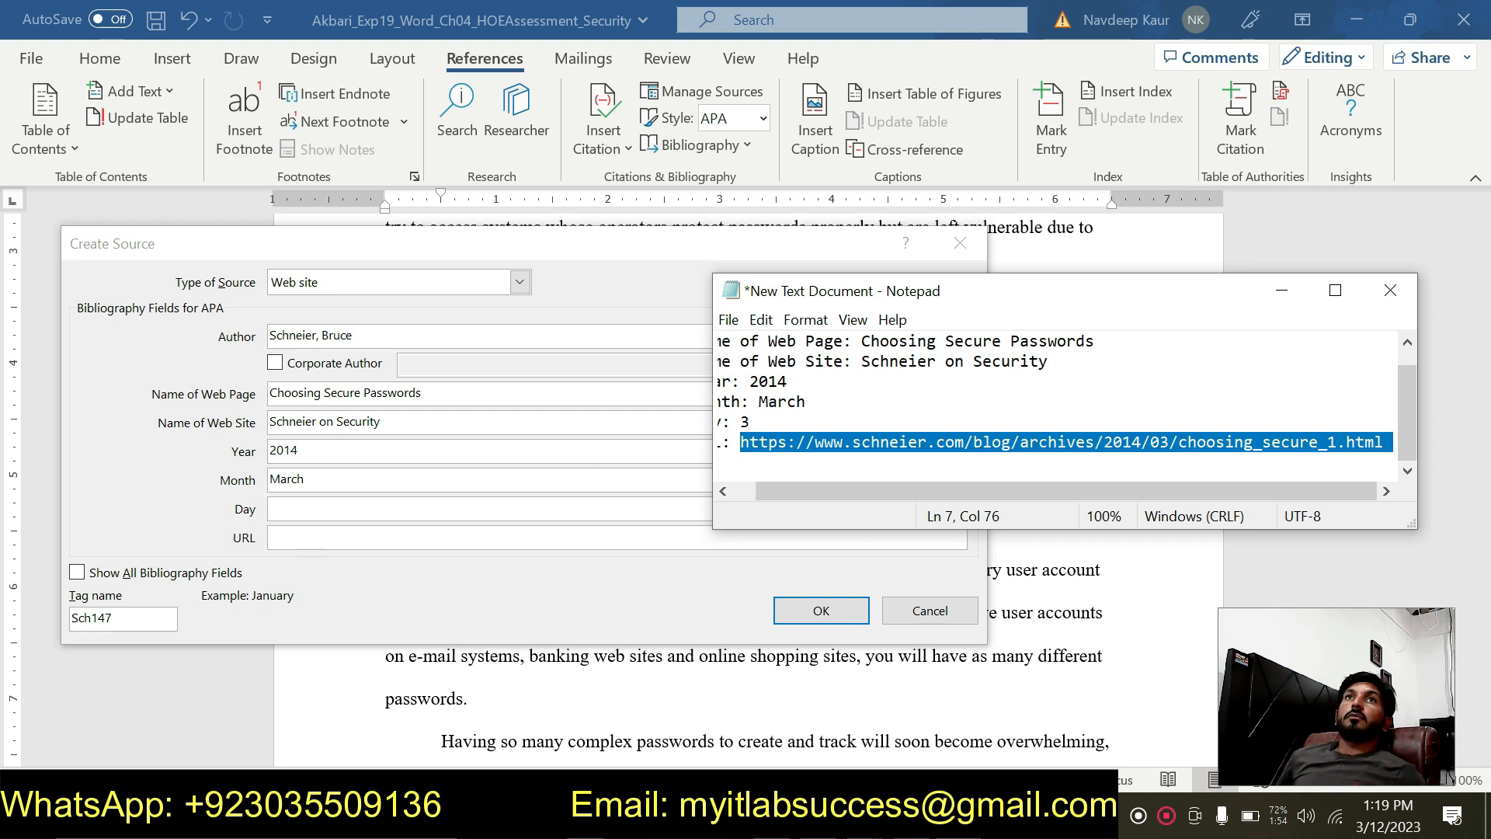
pyautogui.click(305, 536)
pyautogui.hotkey('ctrl', 'v')
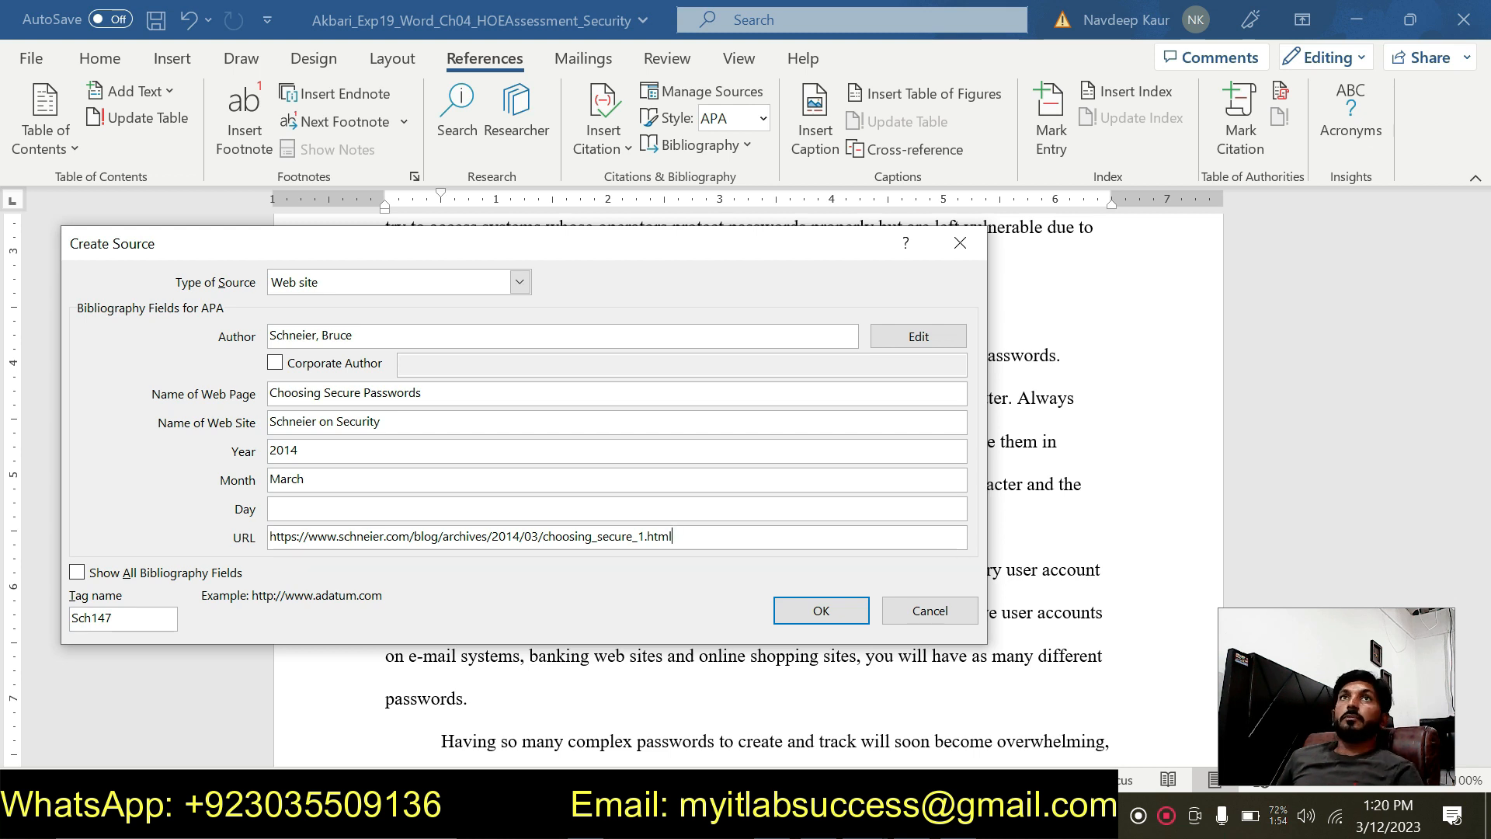
# Set the source's Day to 3, check the details against step 6 of the instructions, and create the source with its citation
pyautogui.click(343, 503)
pyautogui.write('3')
pyautogui.moveTo(864, 819)
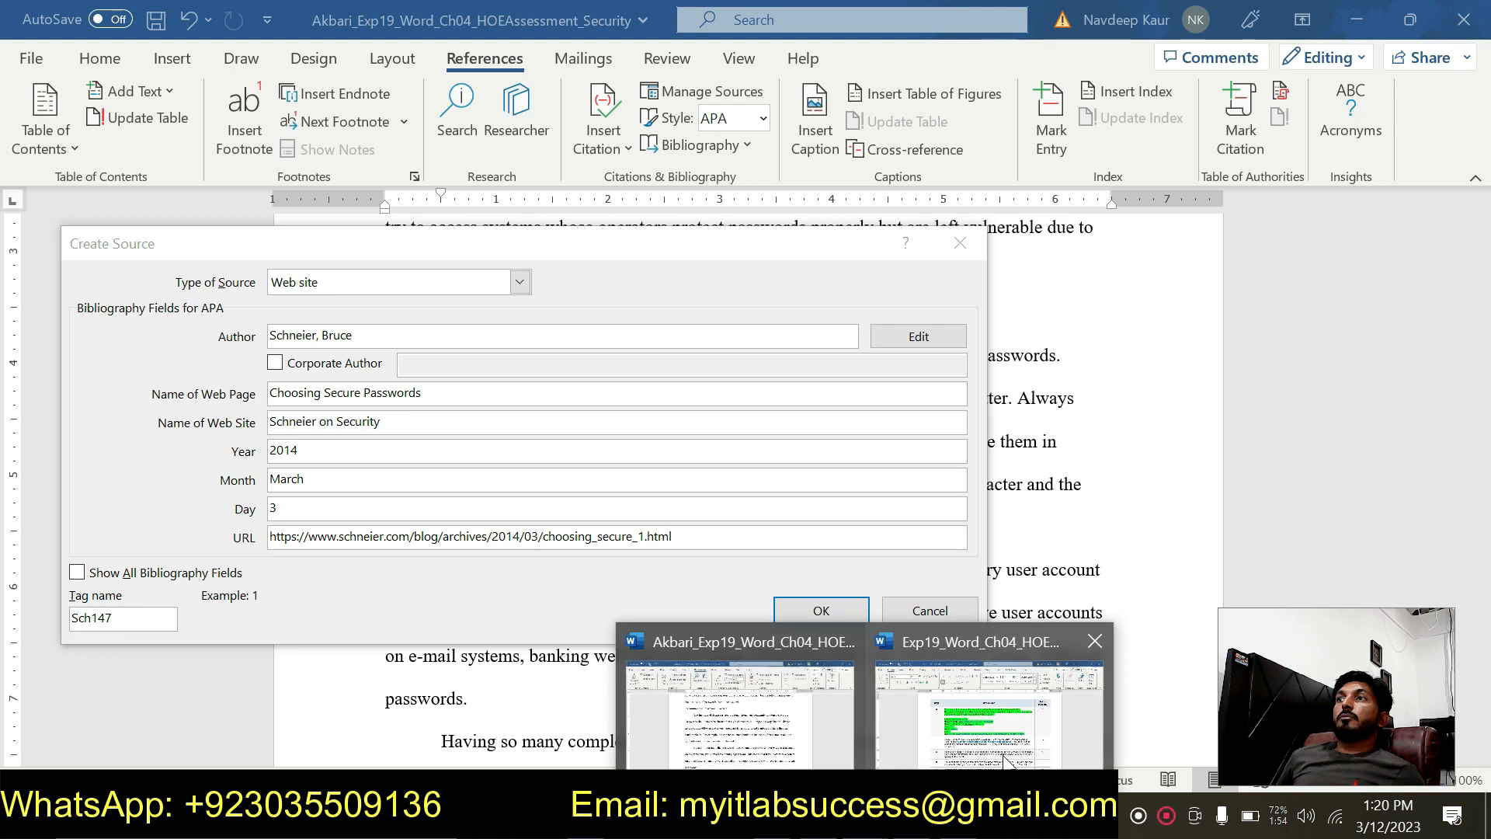
pyautogui.click(1006, 753)
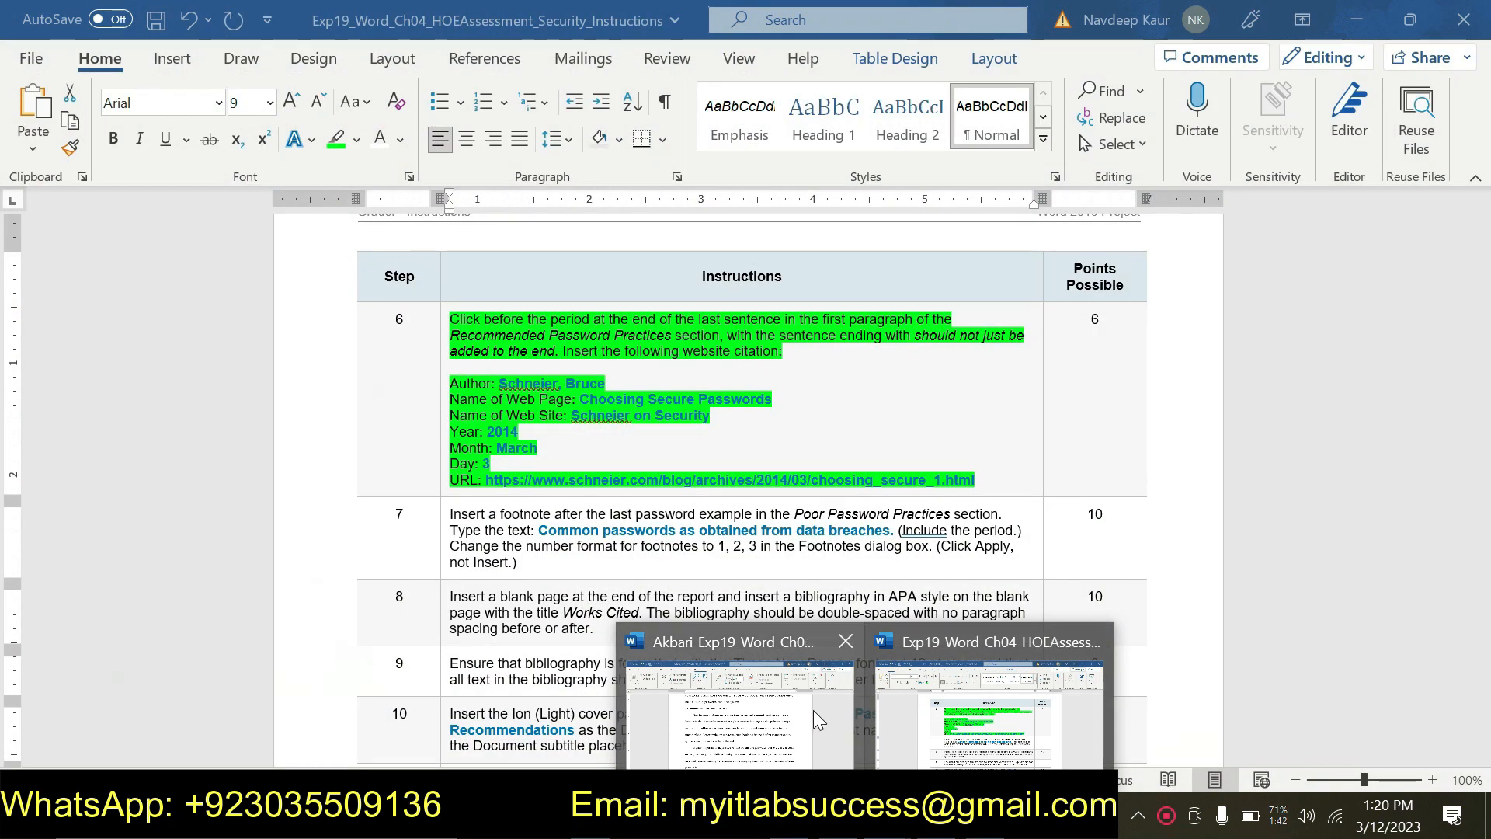
pyautogui.click(783, 709)
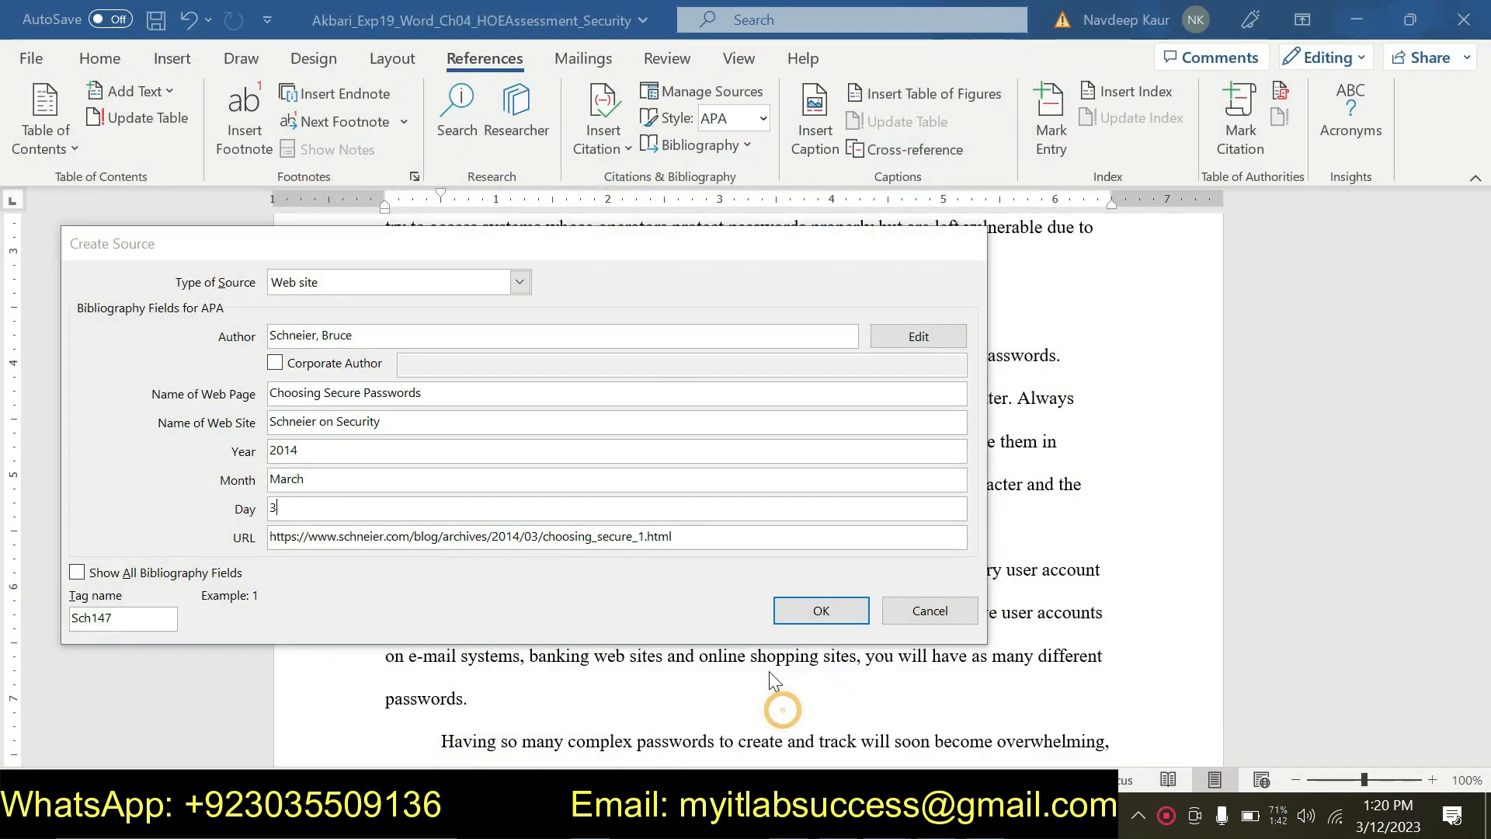
pyautogui.click(821, 611)
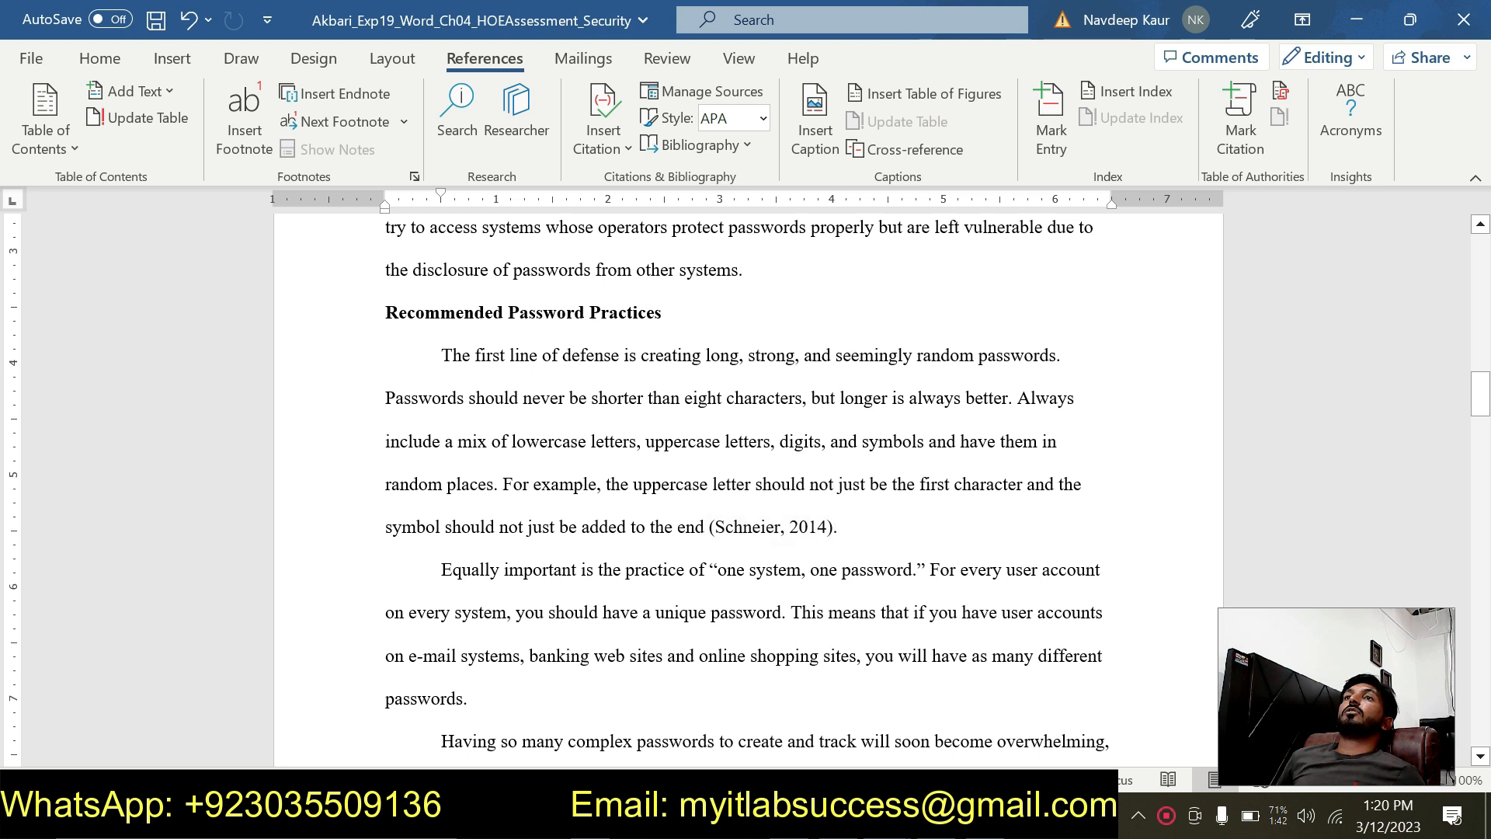
# In the instructions document, remove the green highlight from step 6 and highlight the step 7 text in green
pyautogui.click(887, 815)
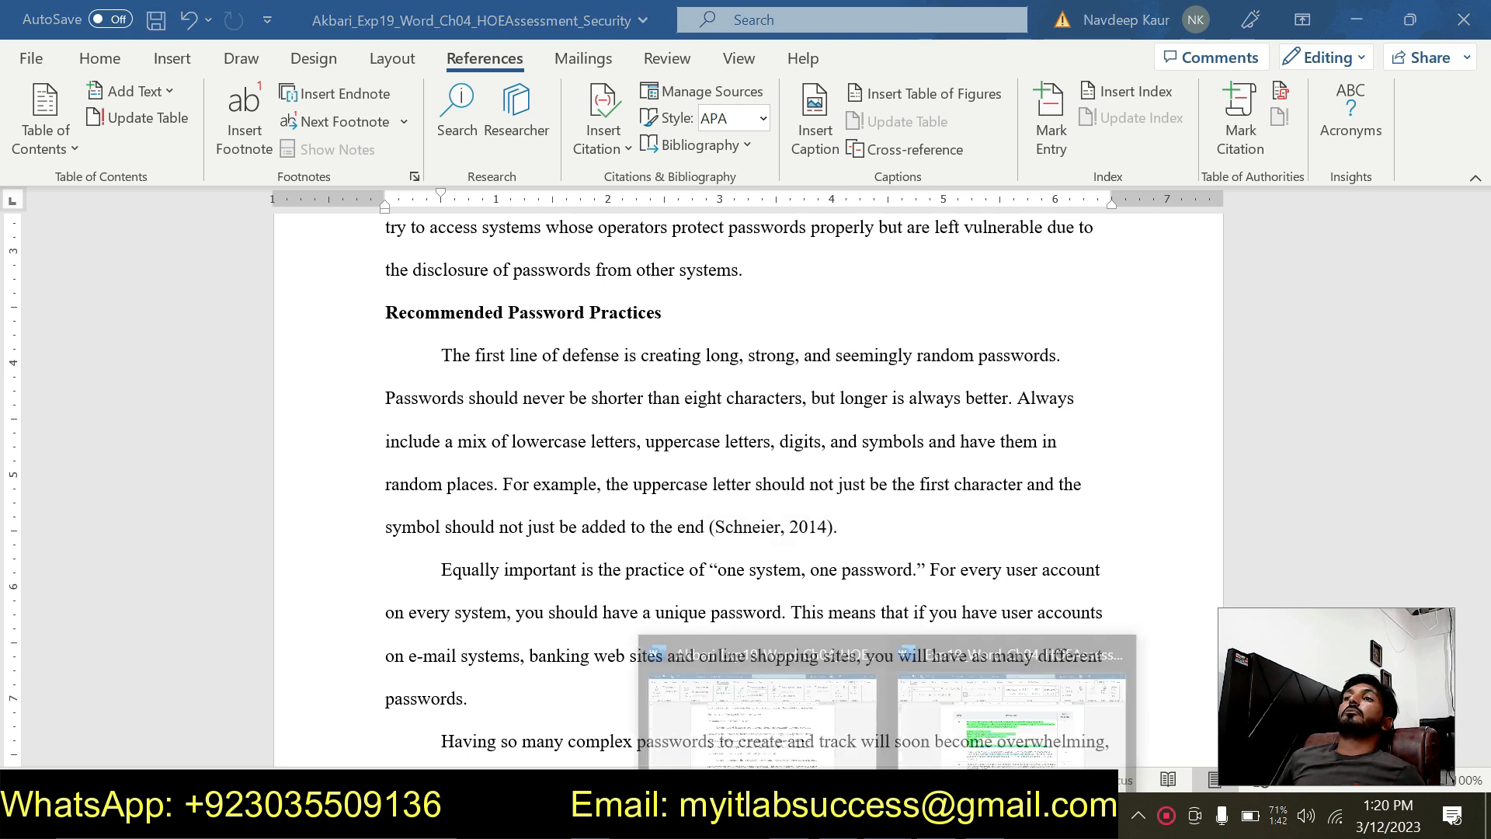
pyautogui.click(1009, 715)
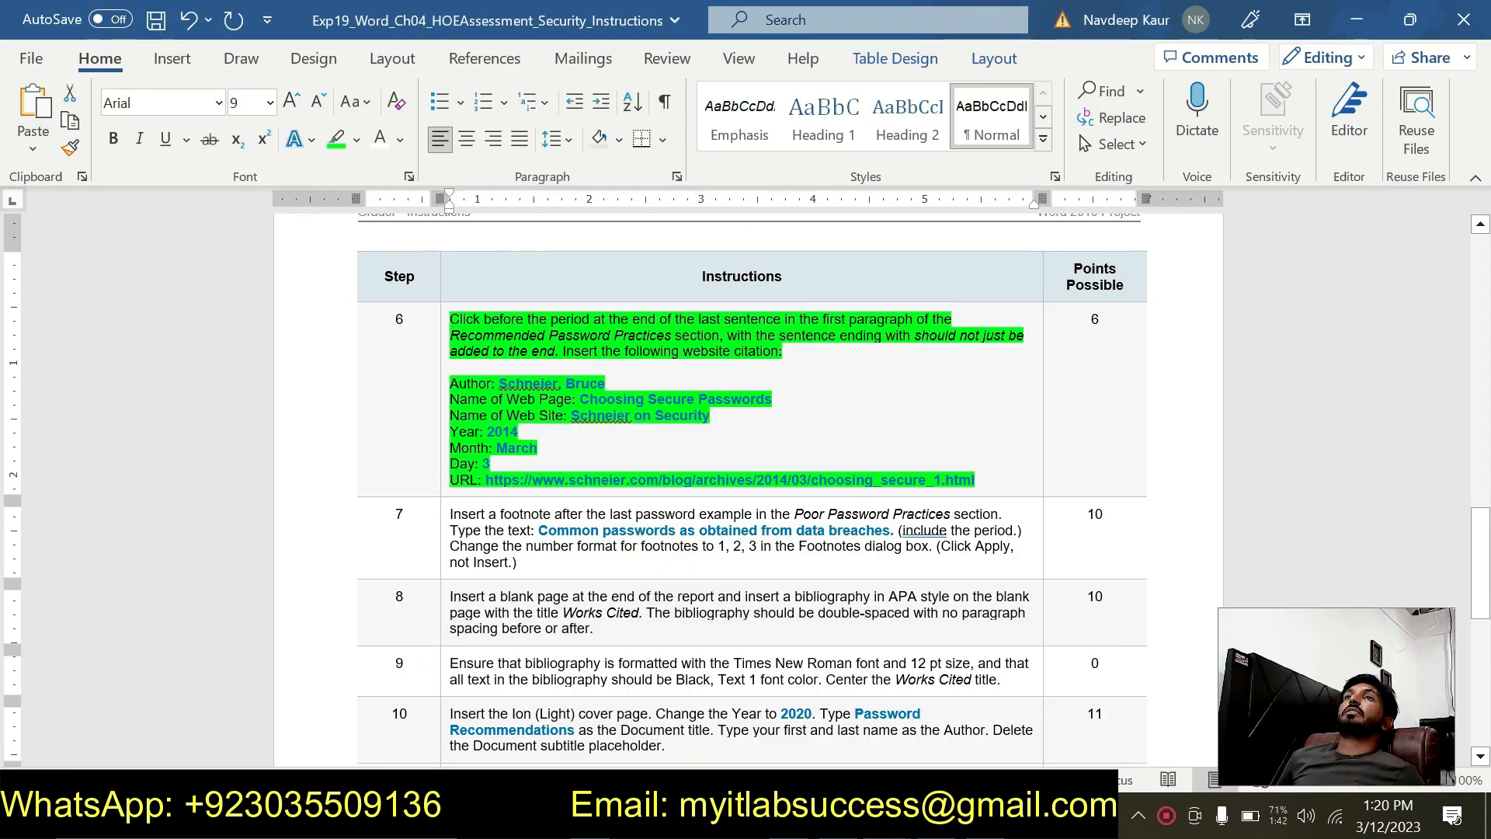
pyautogui.moveTo(980, 479); pyautogui.dragTo(452, 319)
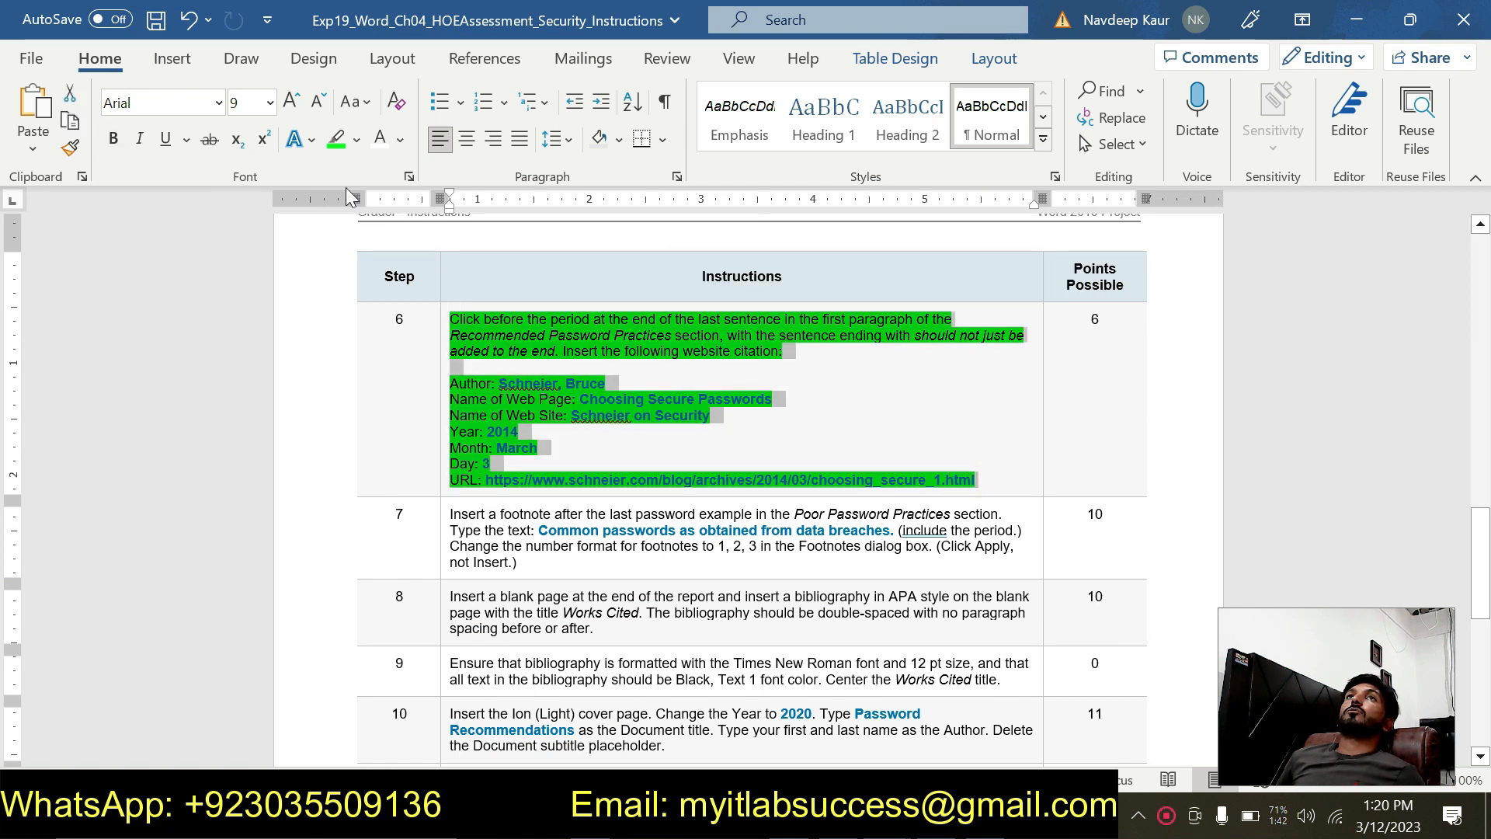
pyautogui.click(336, 142)
pyautogui.scroll(-3, 699, 466)
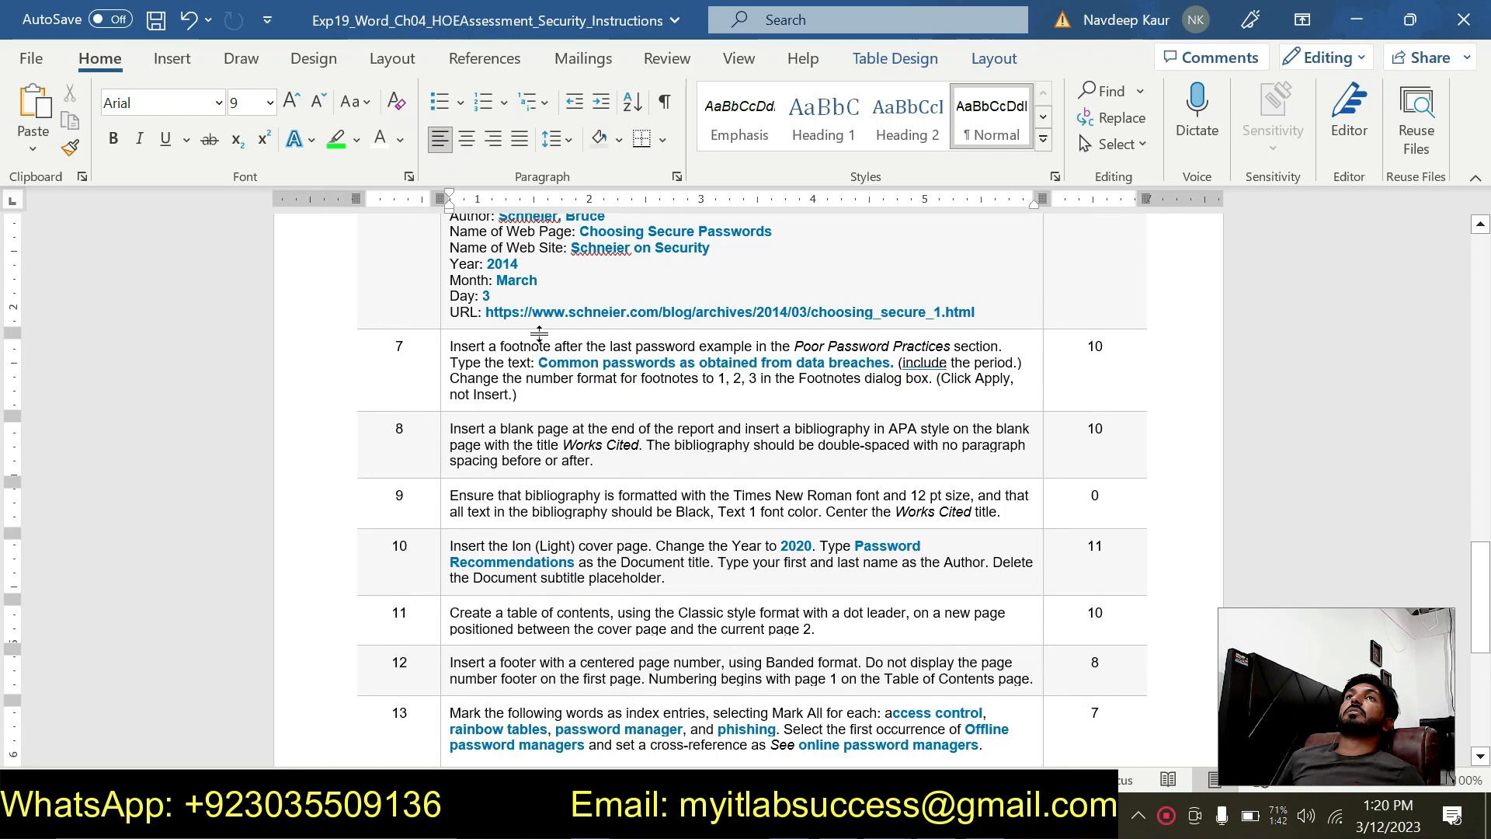
pyautogui.moveTo(518, 394); pyautogui.dragTo(449, 344)
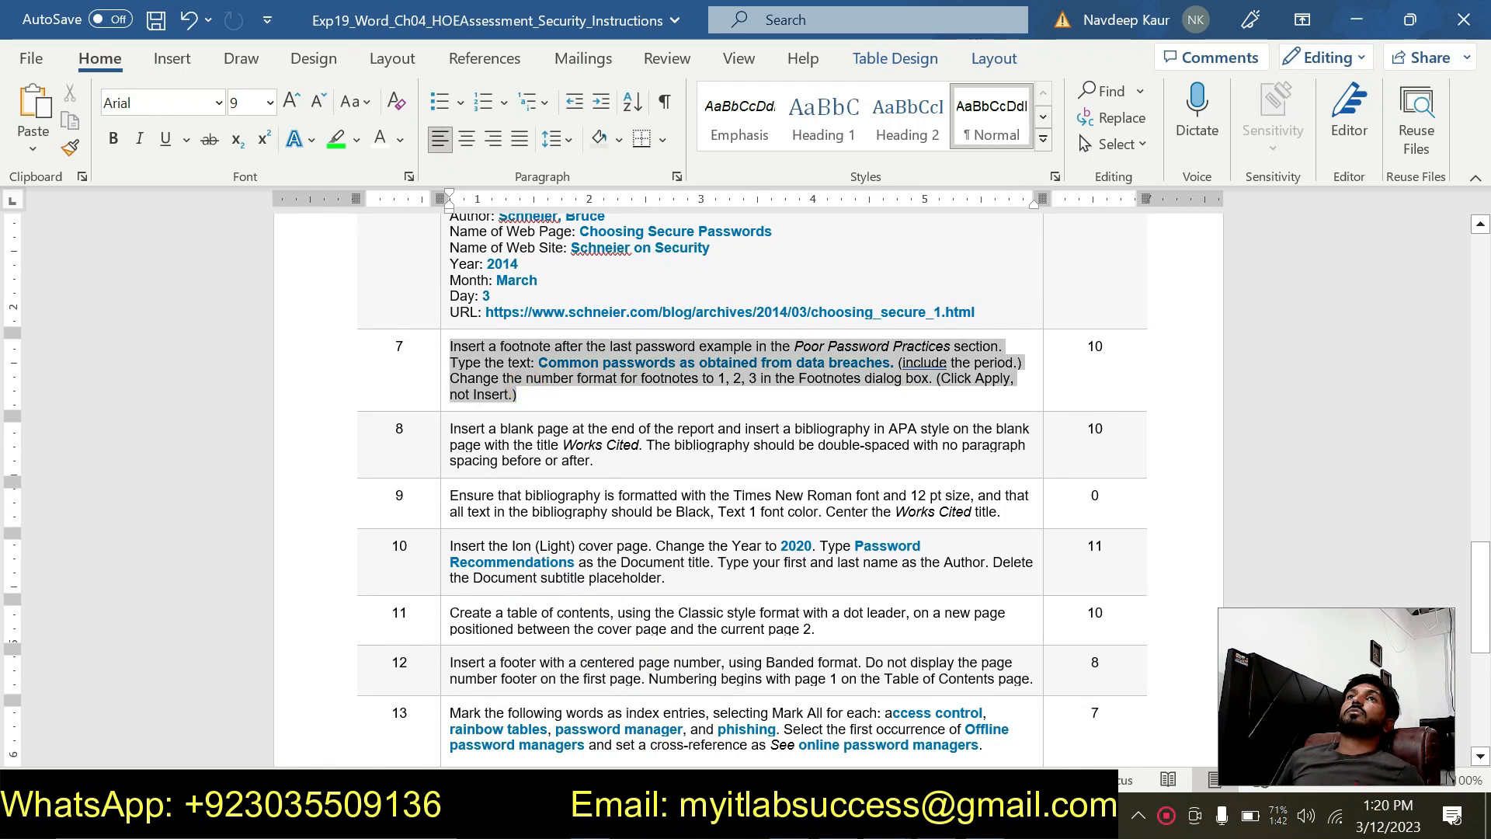
pyautogui.click(336, 141)
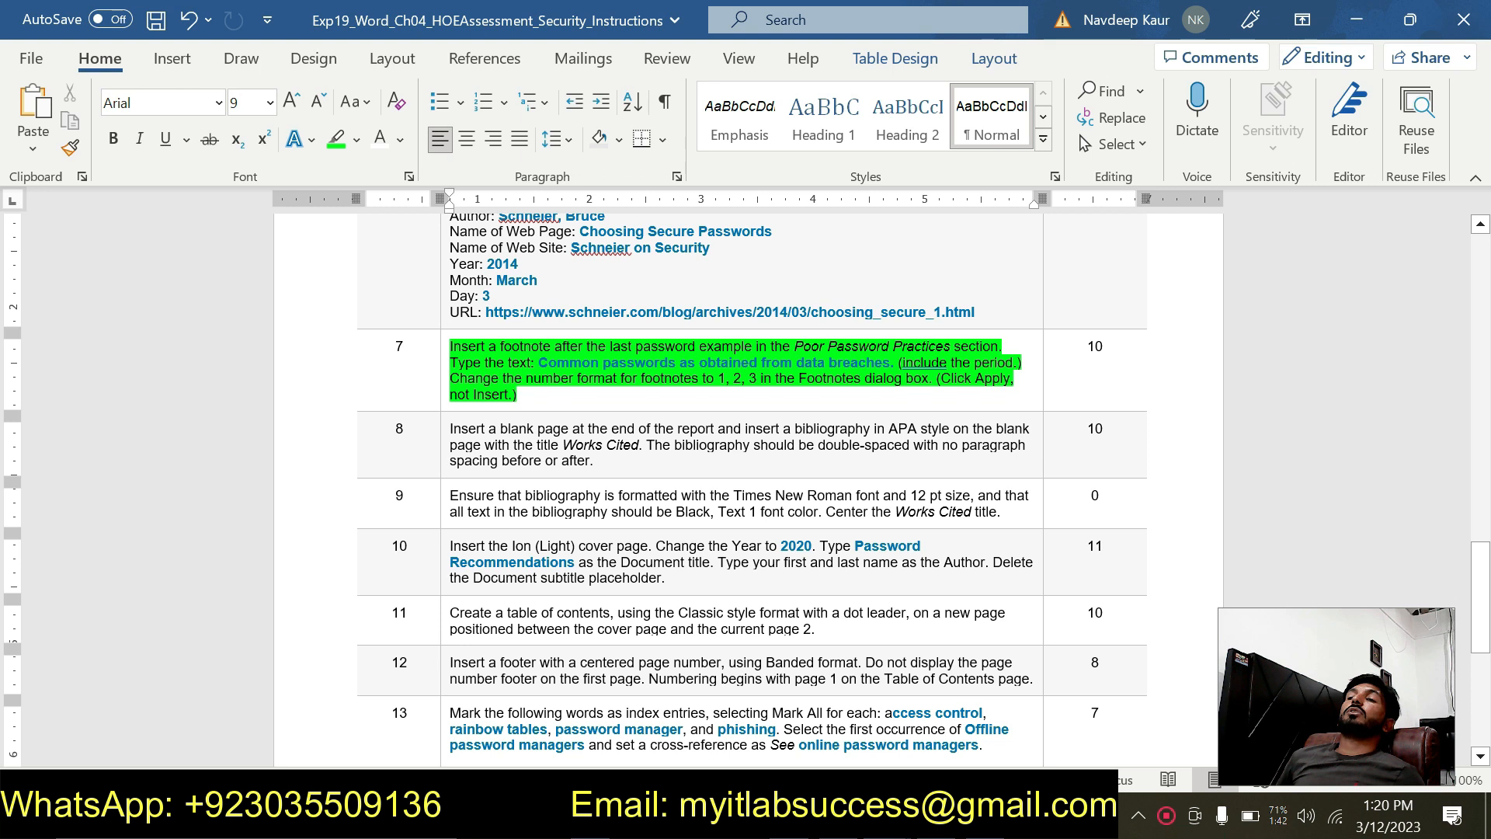
# Switch to the report and place the cursor after "letmein", the last password example in the Poor Password Practices section
pyautogui.click(887, 820)
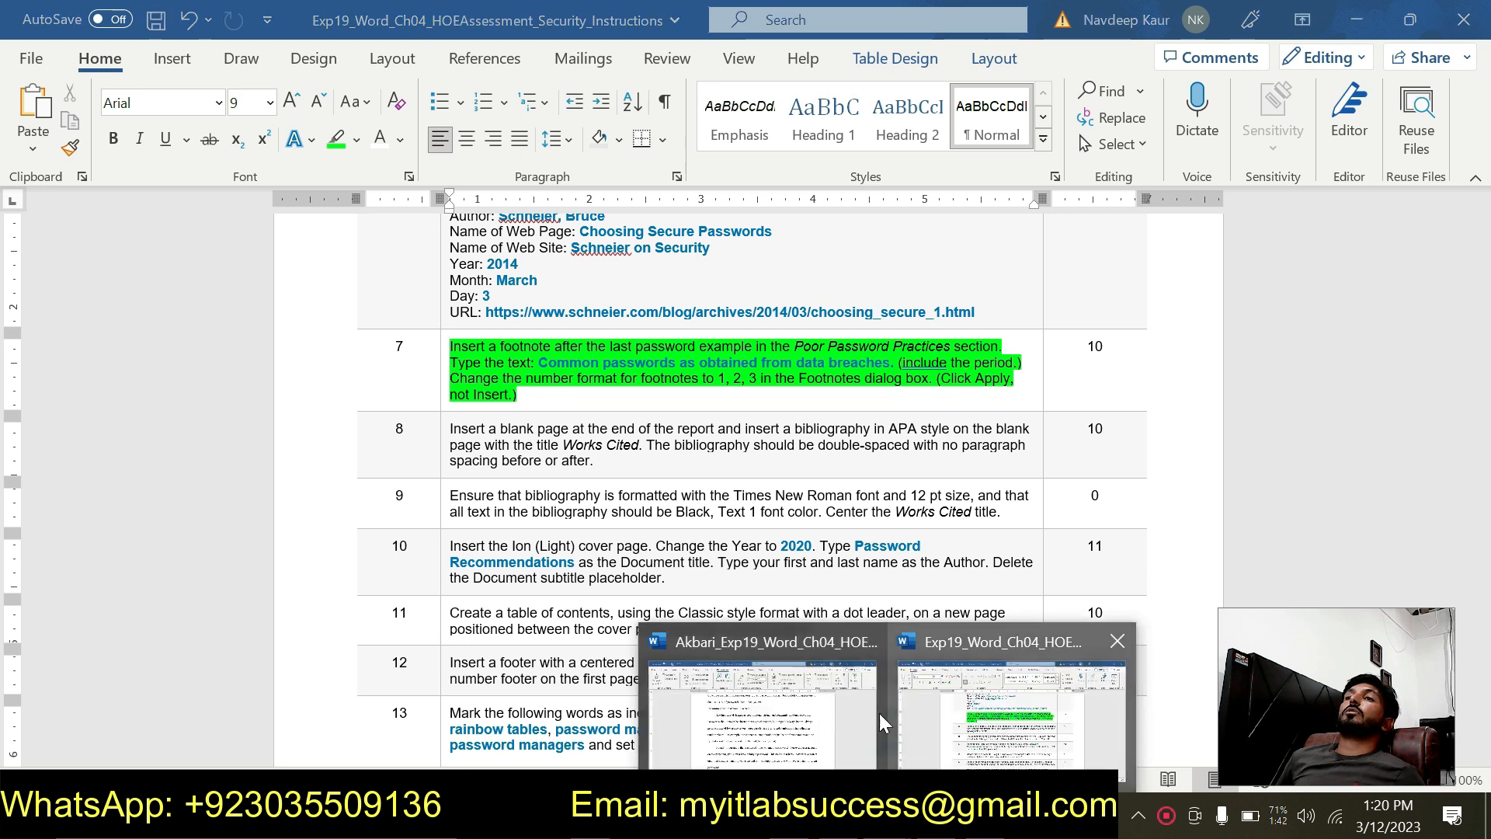
pyautogui.click(812, 711)
pyautogui.scroll(5, 745, 489)
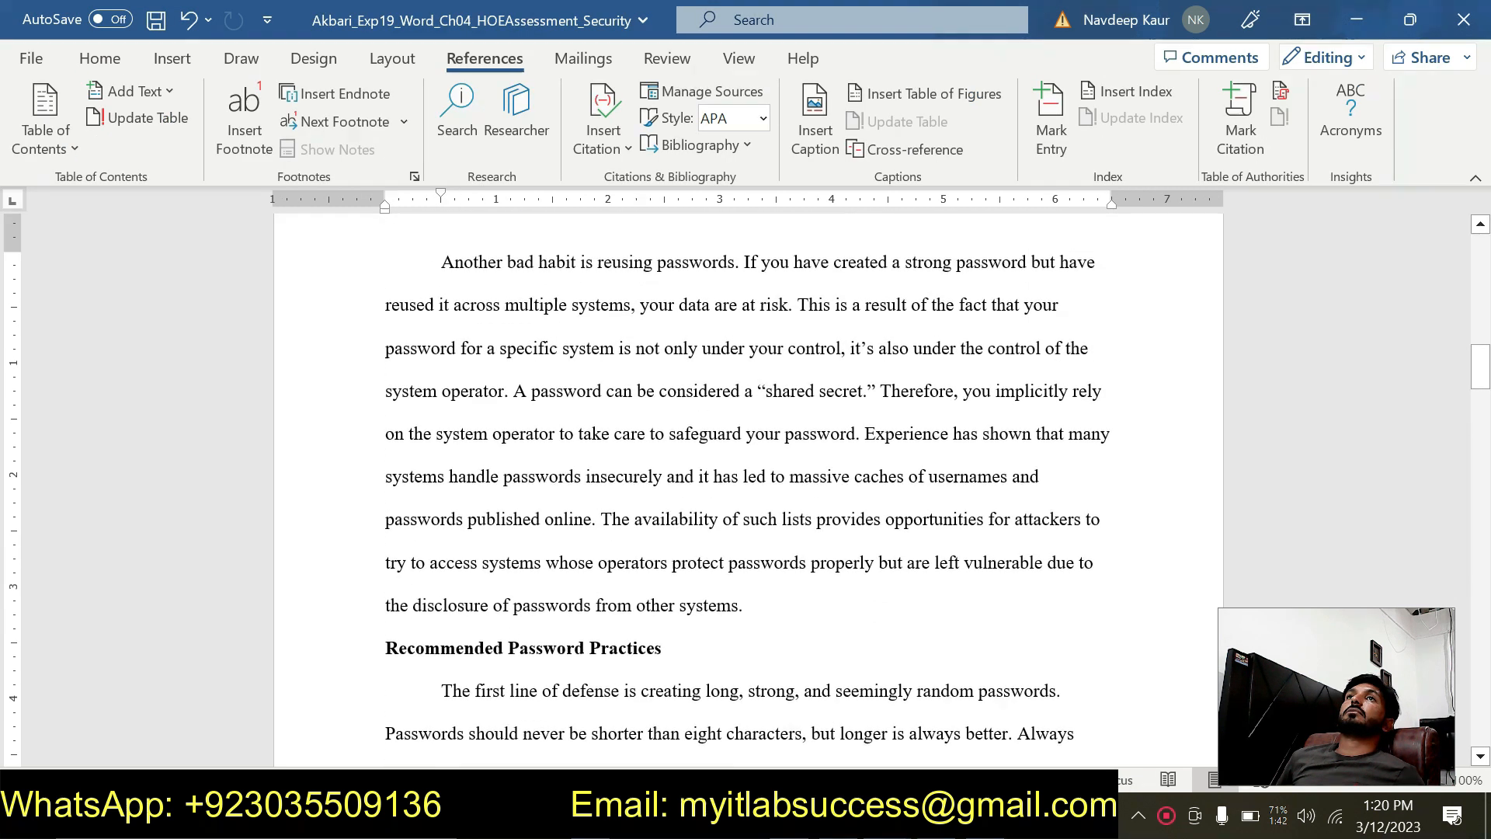
pyautogui.scroll(10, 746, 489)
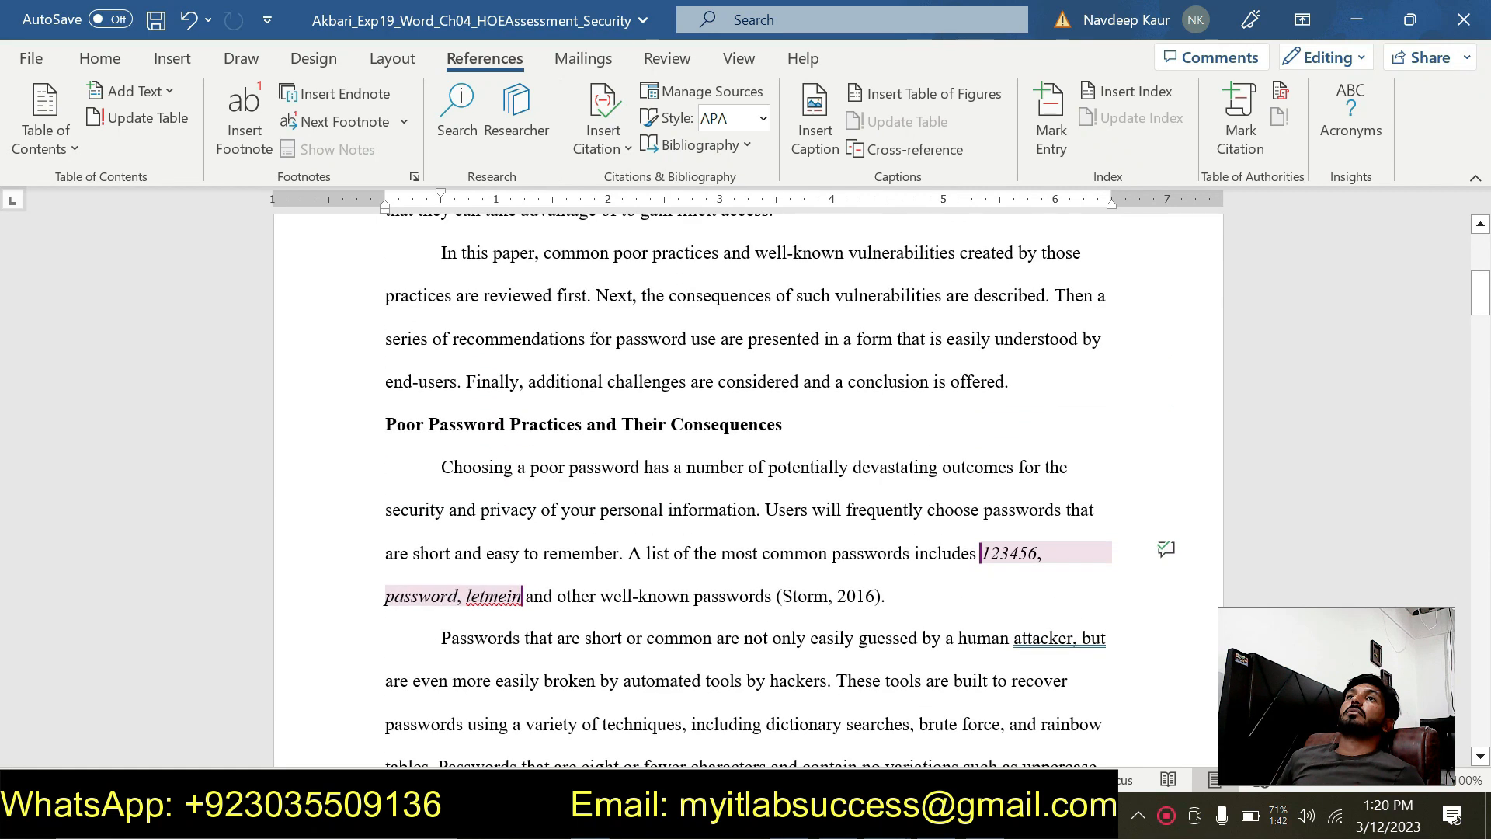
pyautogui.scroll(-1, 745, 489)
pyautogui.scroll(-2, 745, 490)
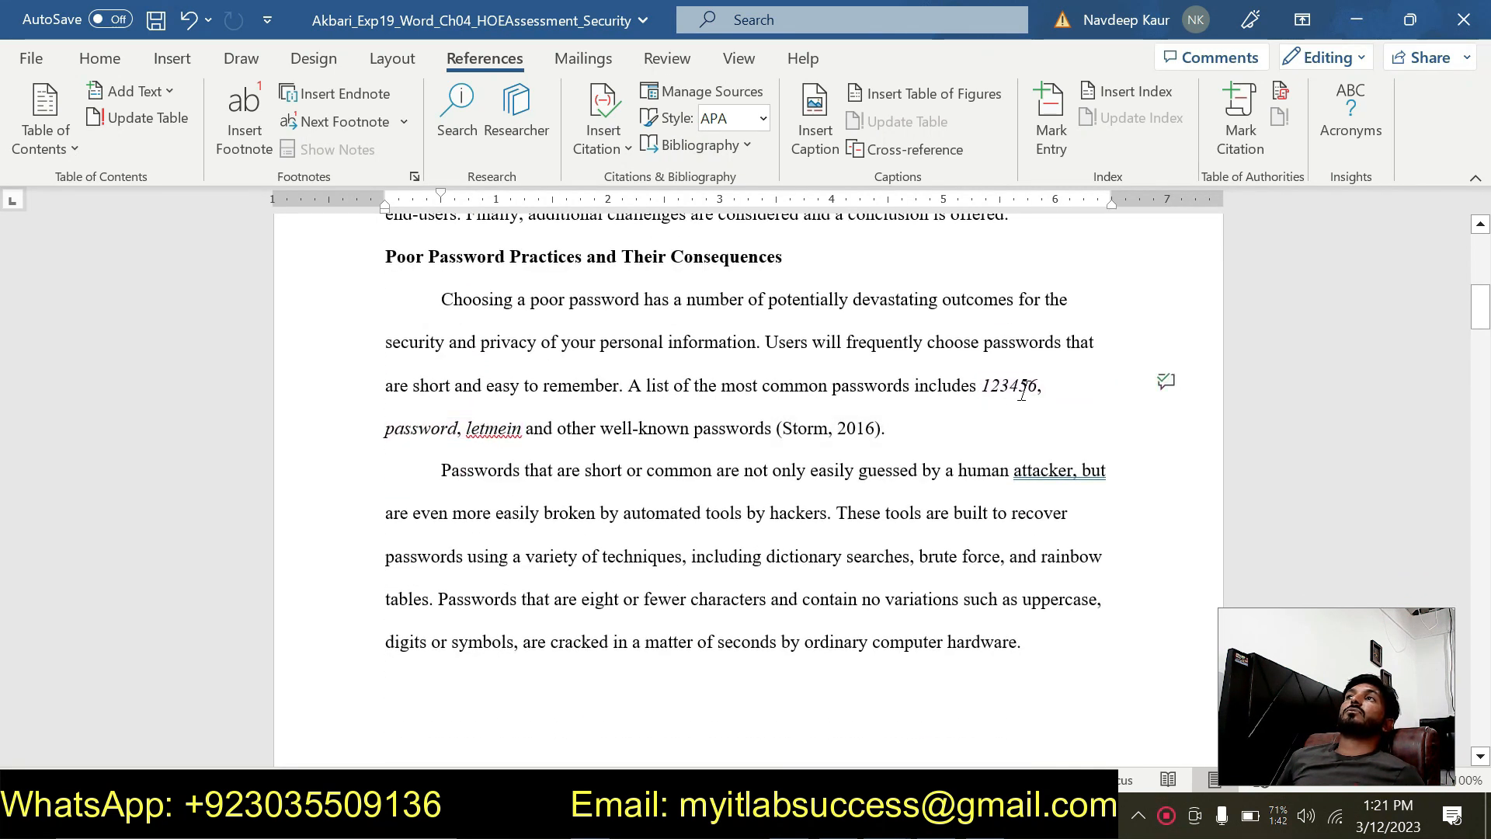
pyautogui.click(497, 429)
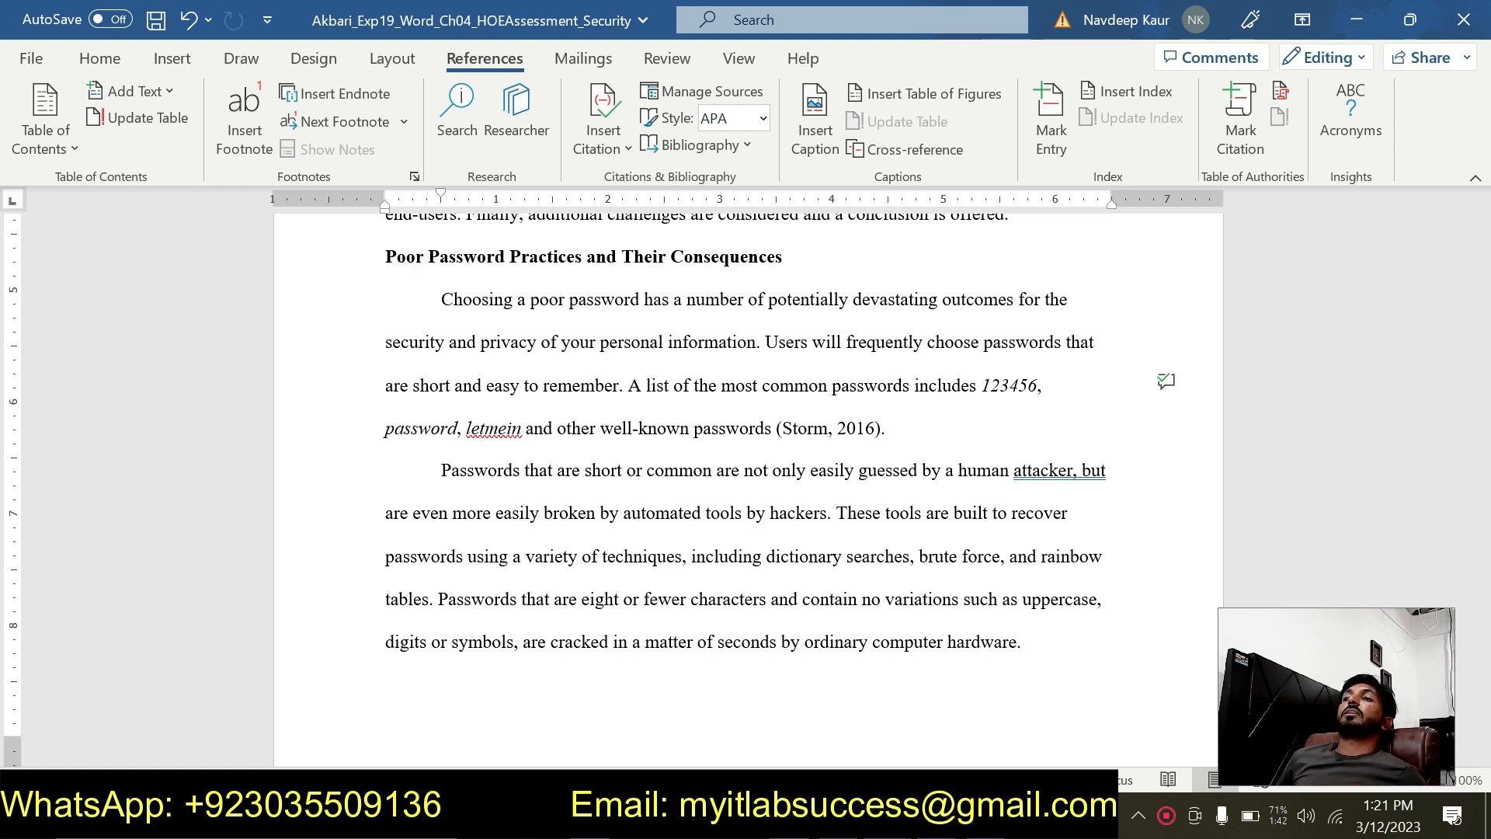
# Insert a footnote after "letmein" with the text "Common passwords as obtained from data breaches." copied from step 7 of the instructions
pyautogui.moveTo(925, 745)
pyautogui.click(971, 674)
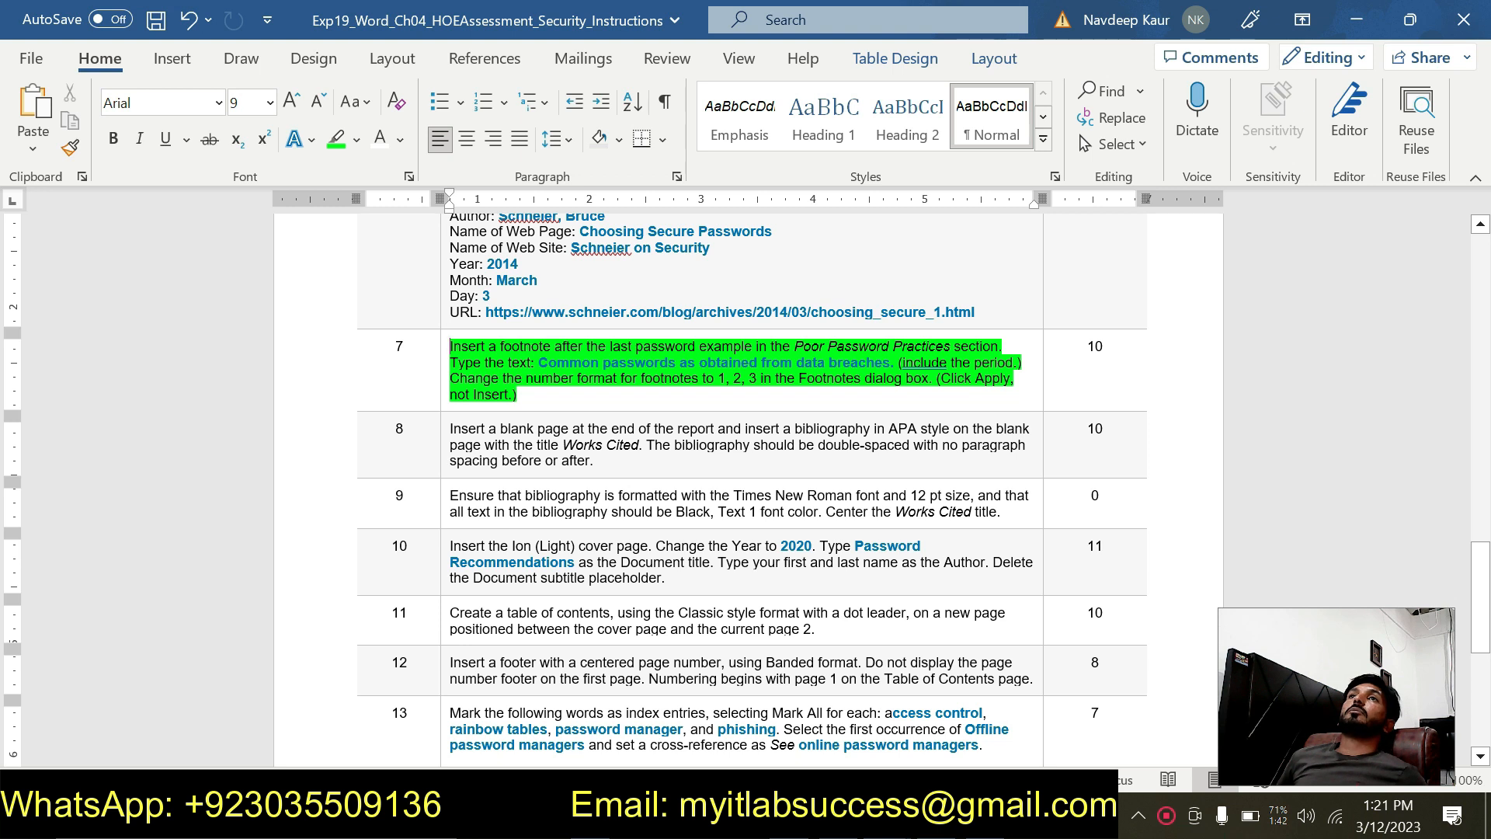
pyautogui.moveTo(538, 363); pyautogui.dragTo(890, 363)
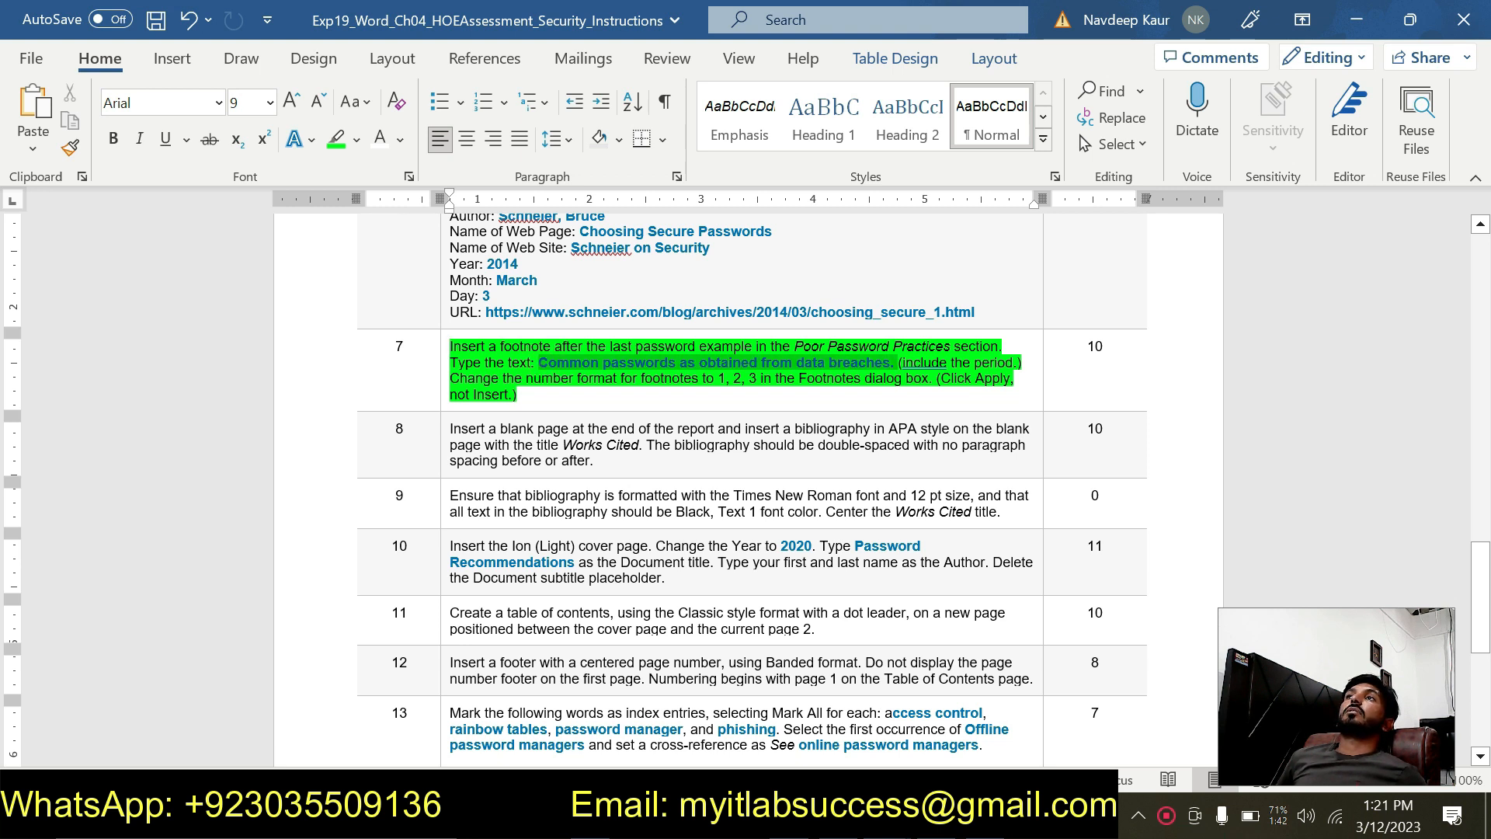
pyautogui.hotkey('ctrl', 'c')
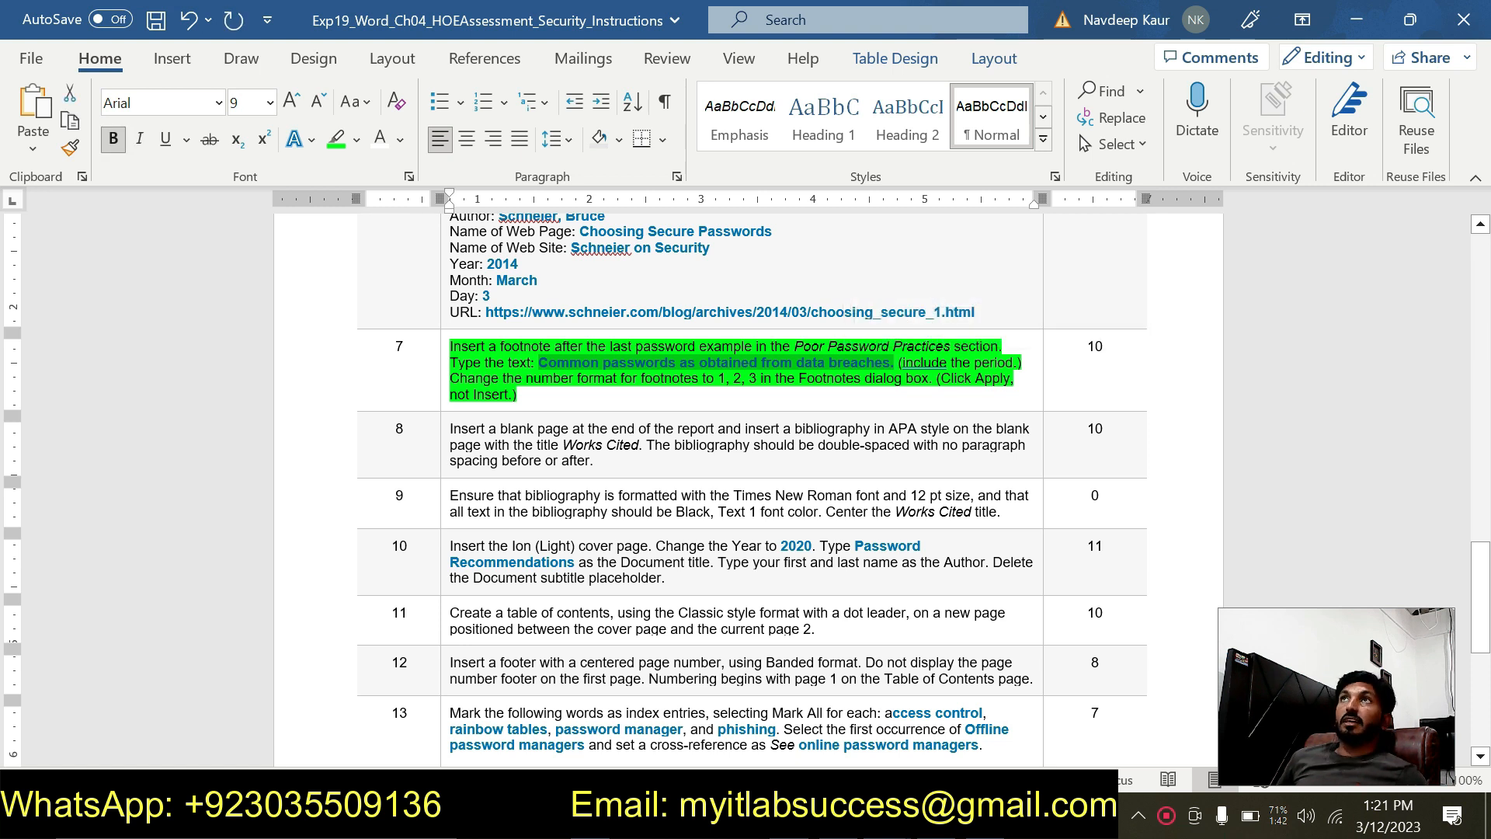
pyautogui.click(603, 397)
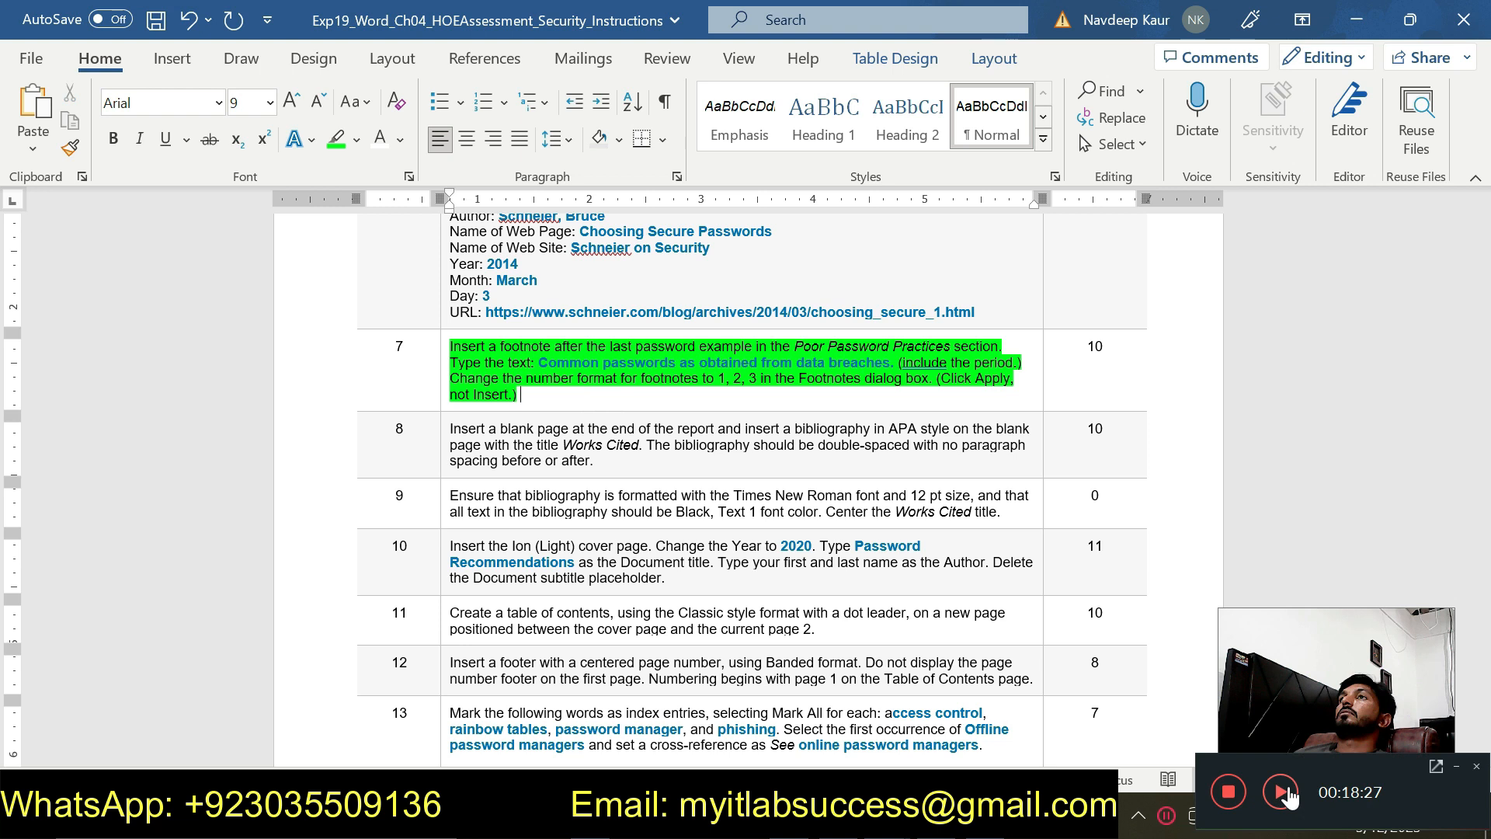
pyautogui.click(888, 817)
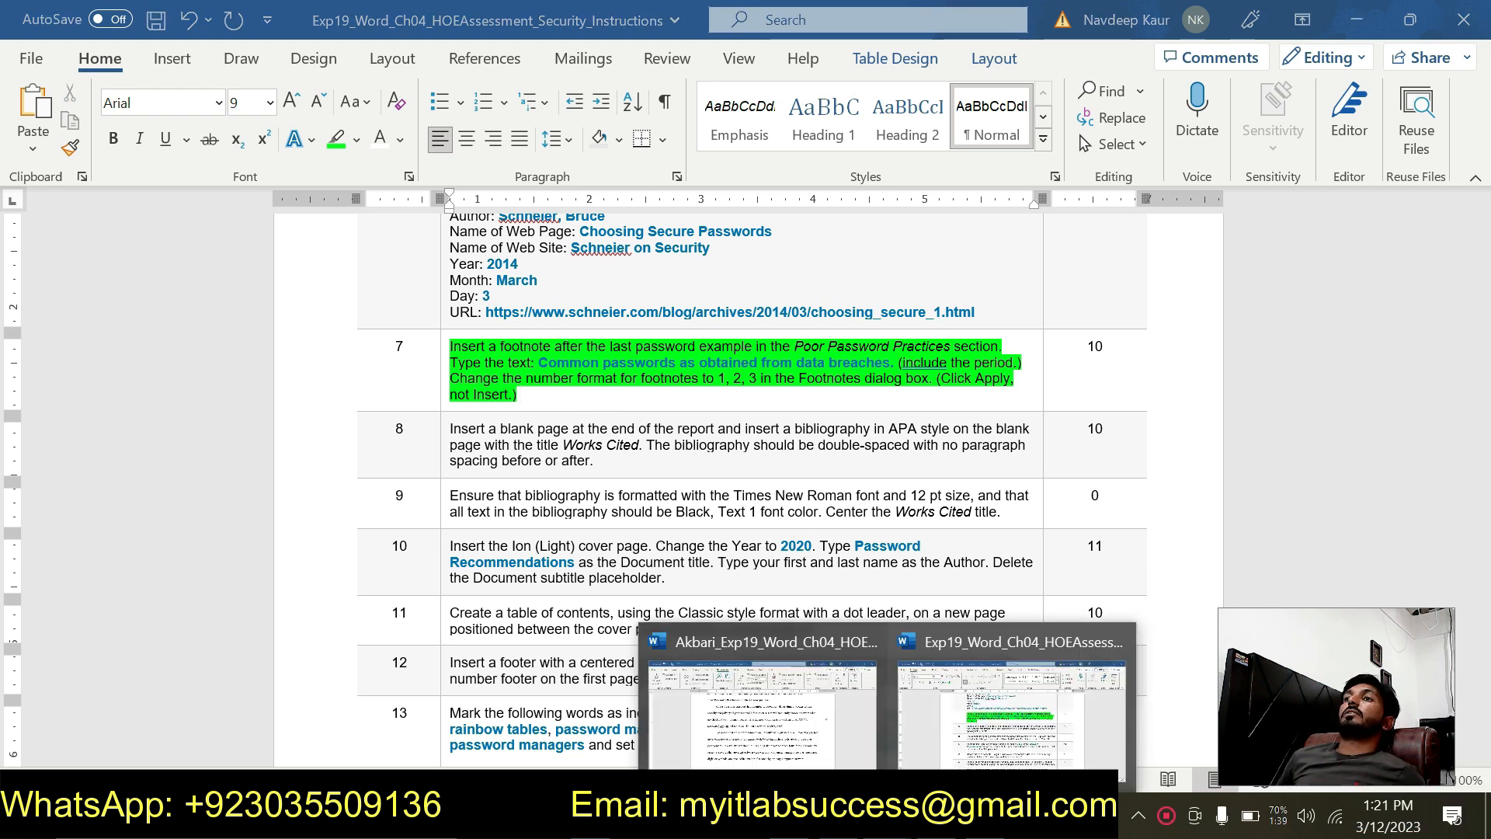
pyautogui.click(833, 725)
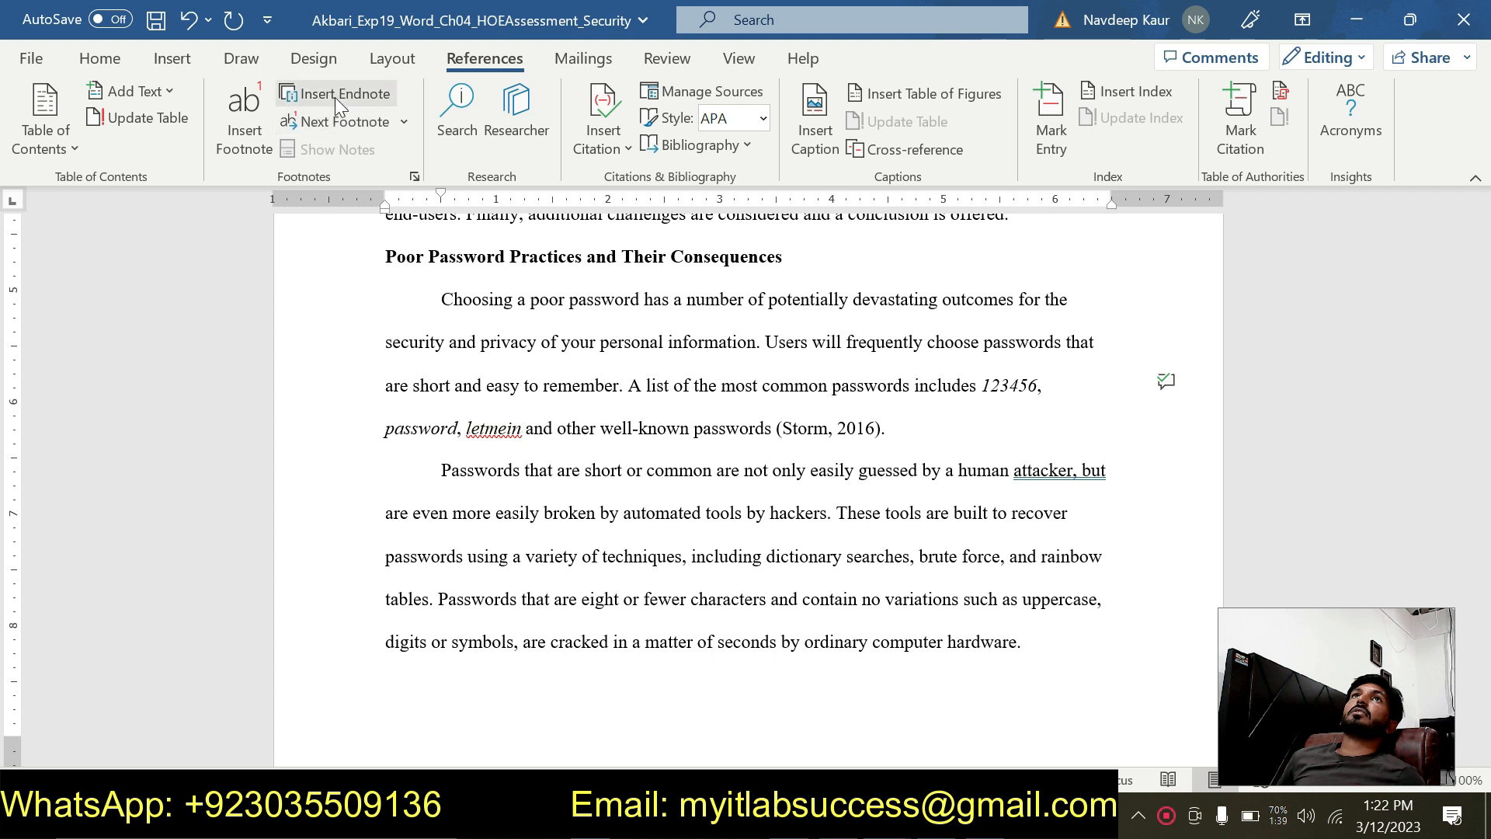
pyautogui.click(248, 132)
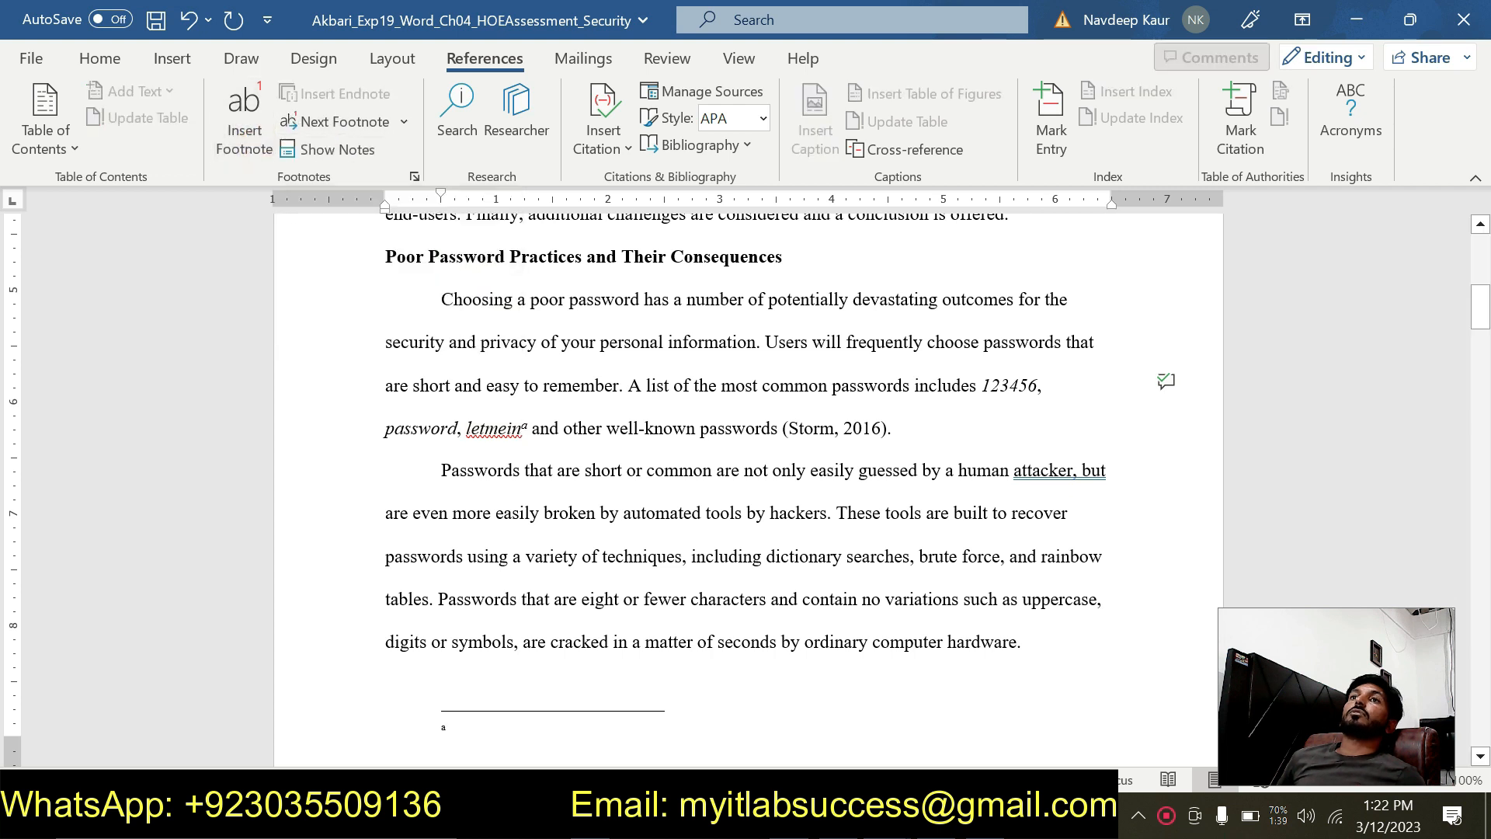
pyautogui.hotkey('ctrl', 'v')
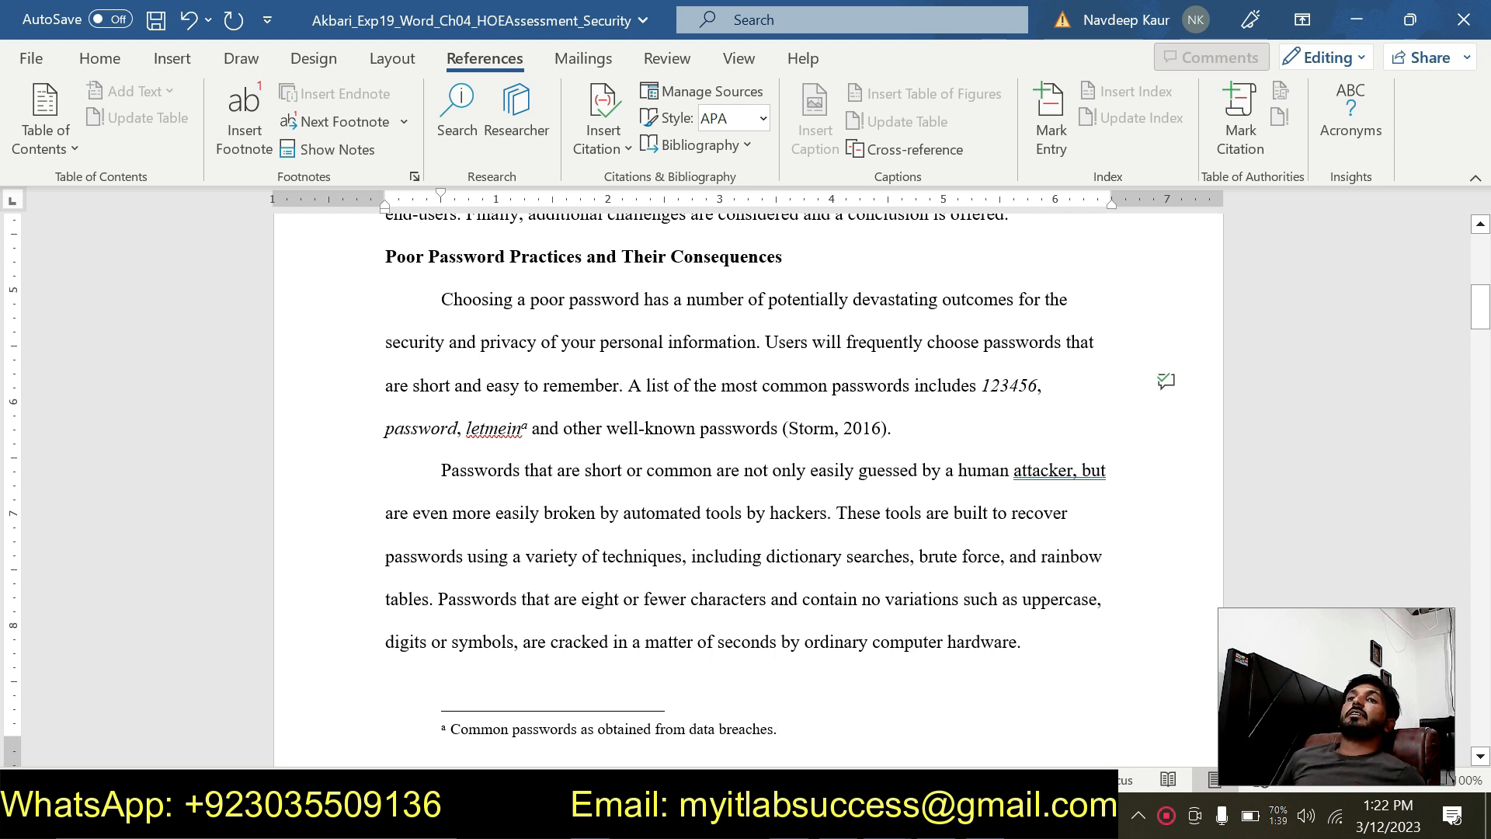
# Change the footnote number format to 1, 2, 3 and apply it to the whole document
pyautogui.click(414, 177)
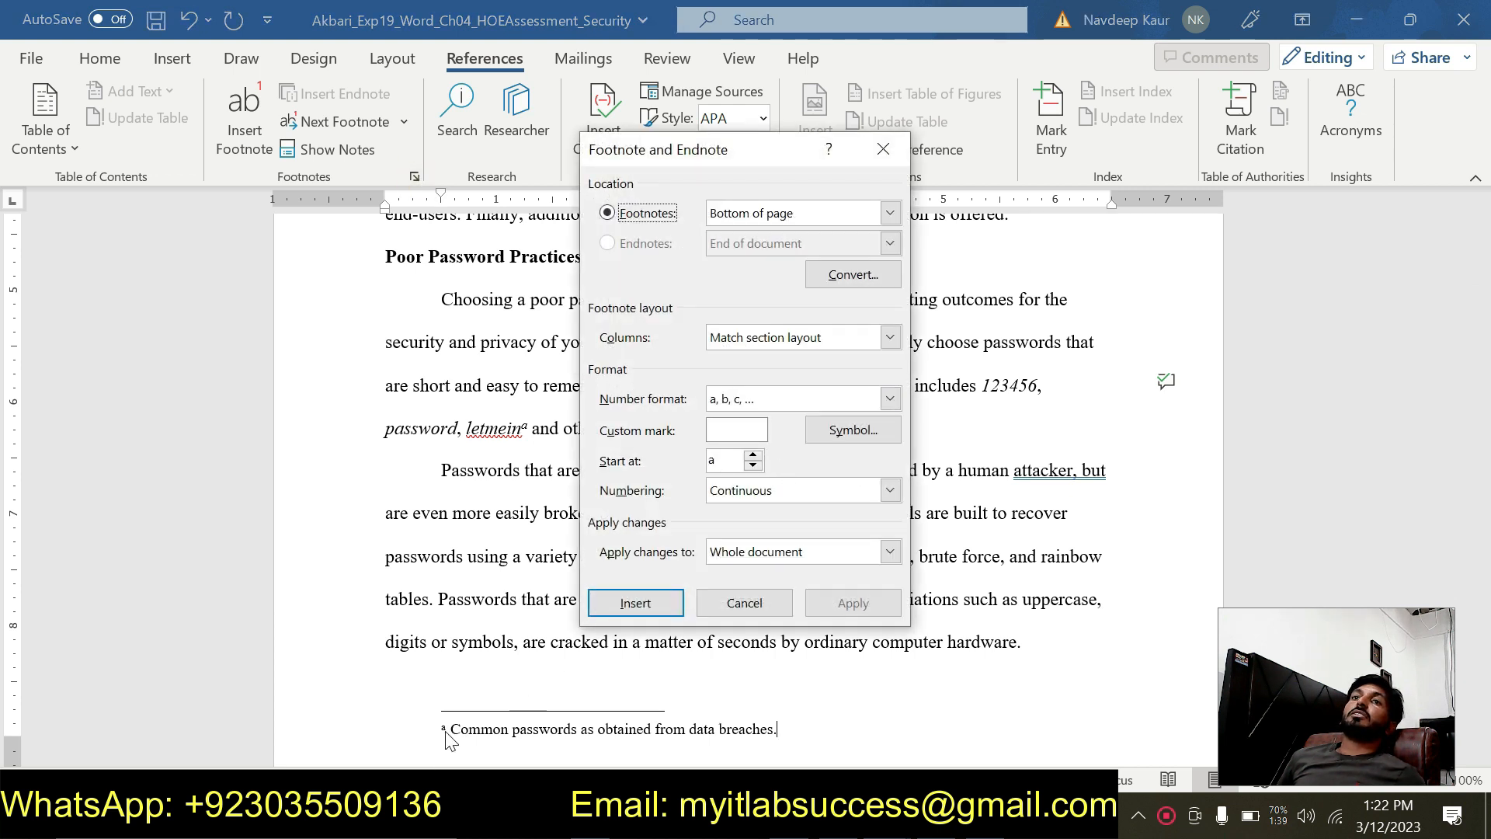
pyautogui.click(843, 398)
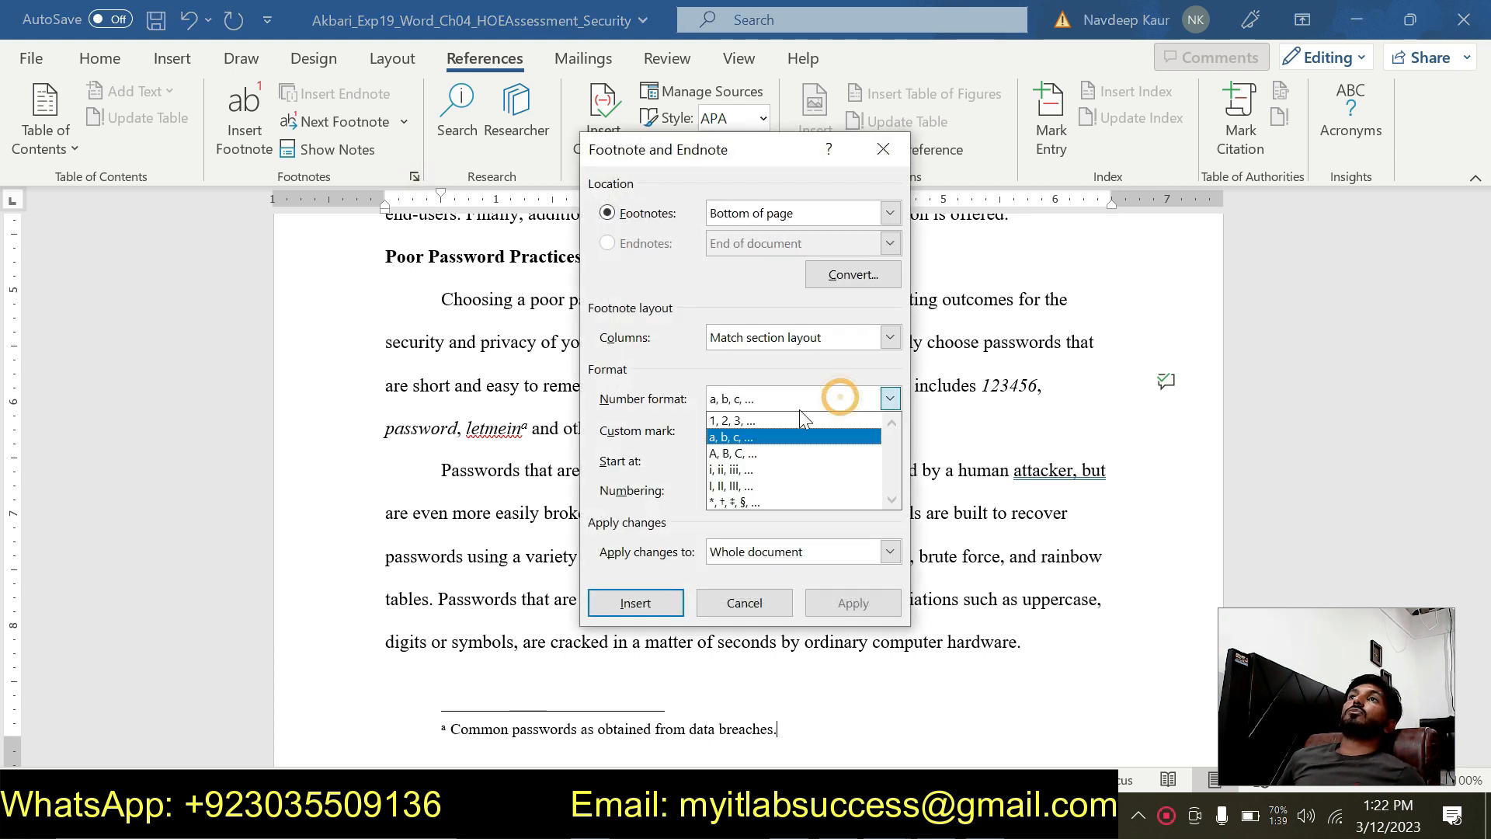
pyautogui.click(751, 417)
pyautogui.click(854, 603)
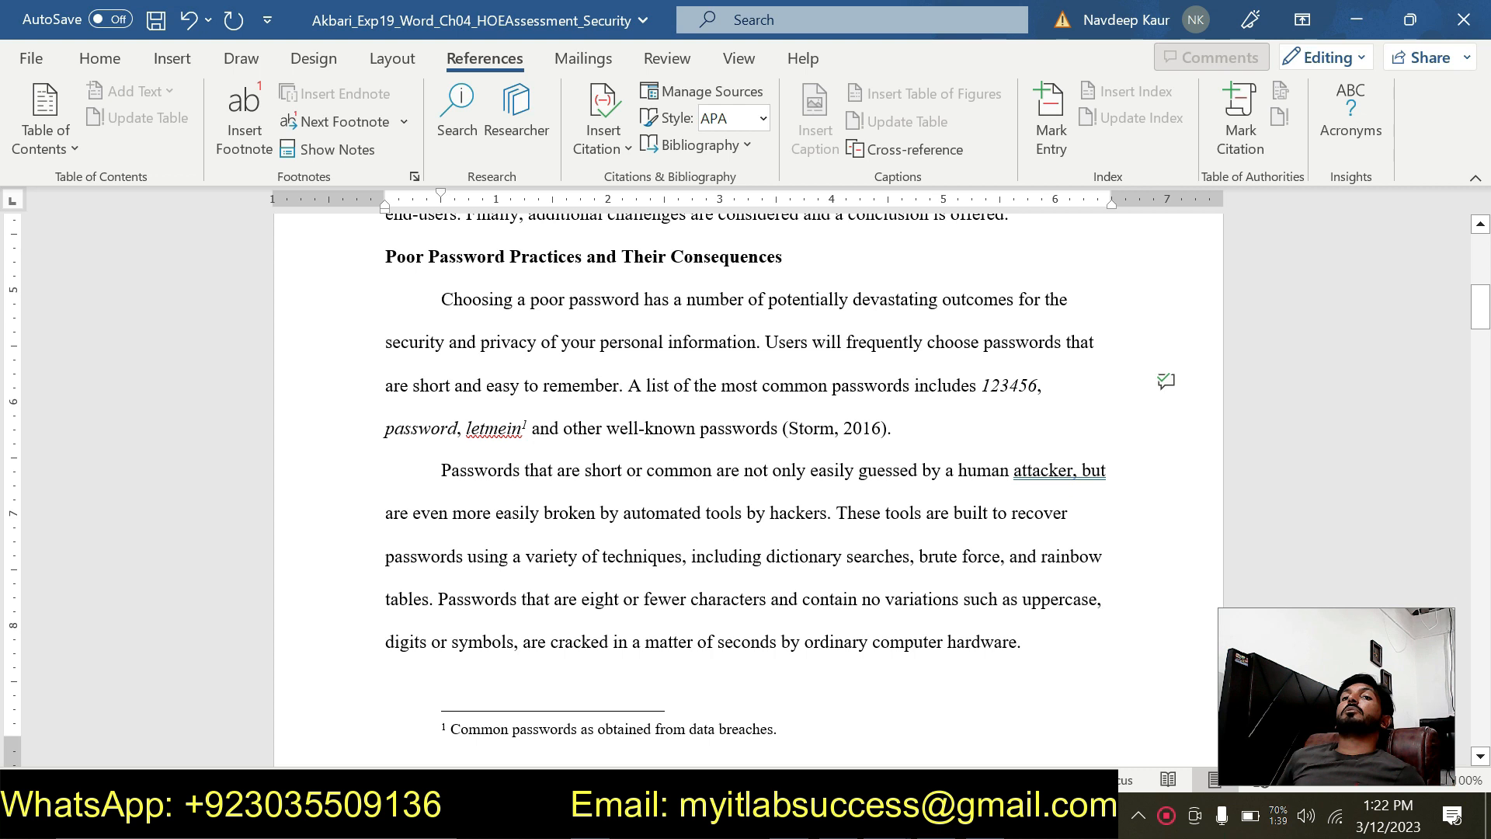
# In the instructions document, remove the green highlight from step 7 and highlight the step 8 text in green
pyautogui.click(887, 818)
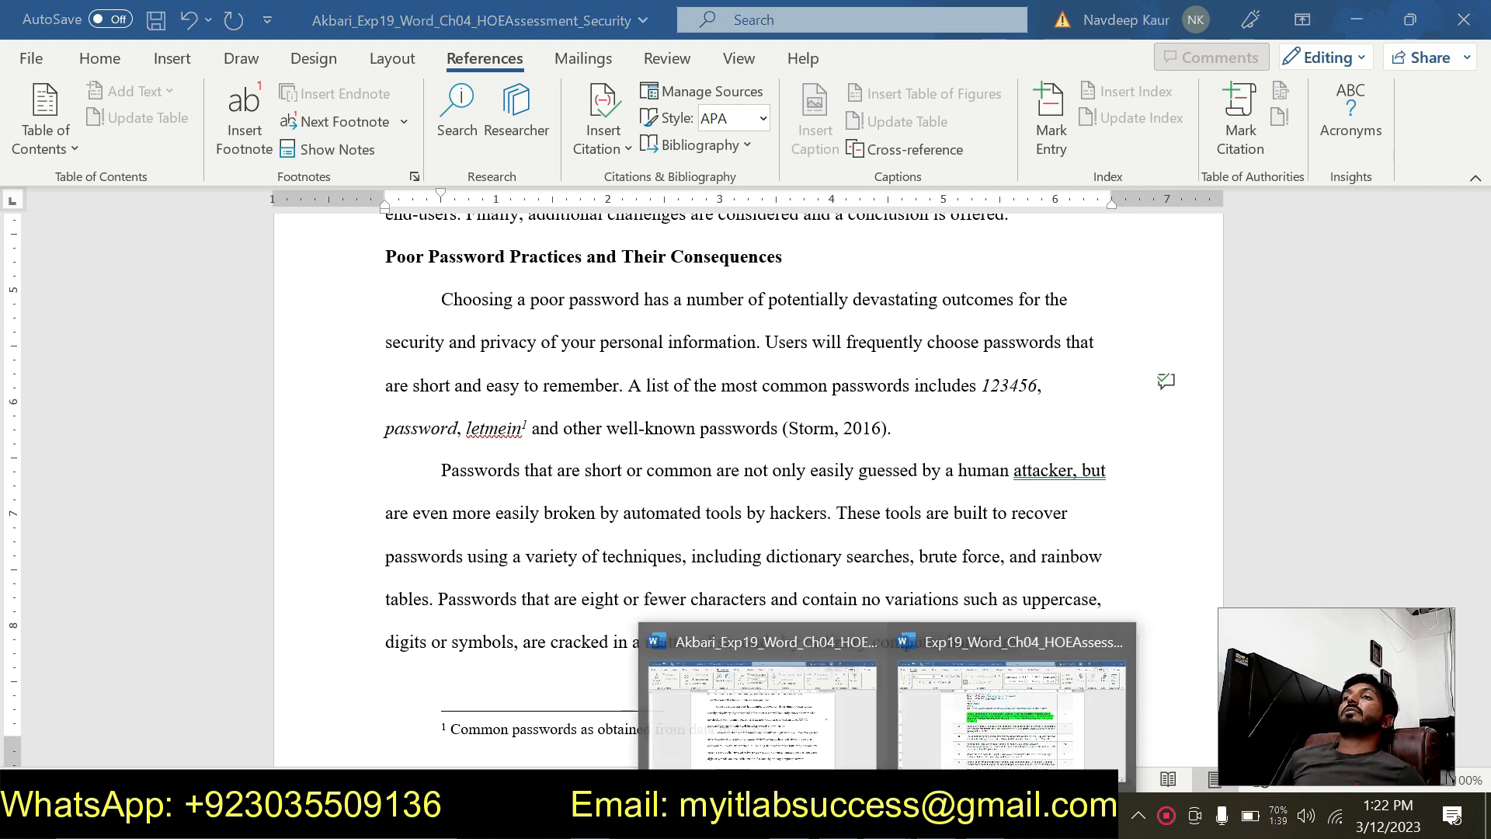
pyautogui.click(953, 725)
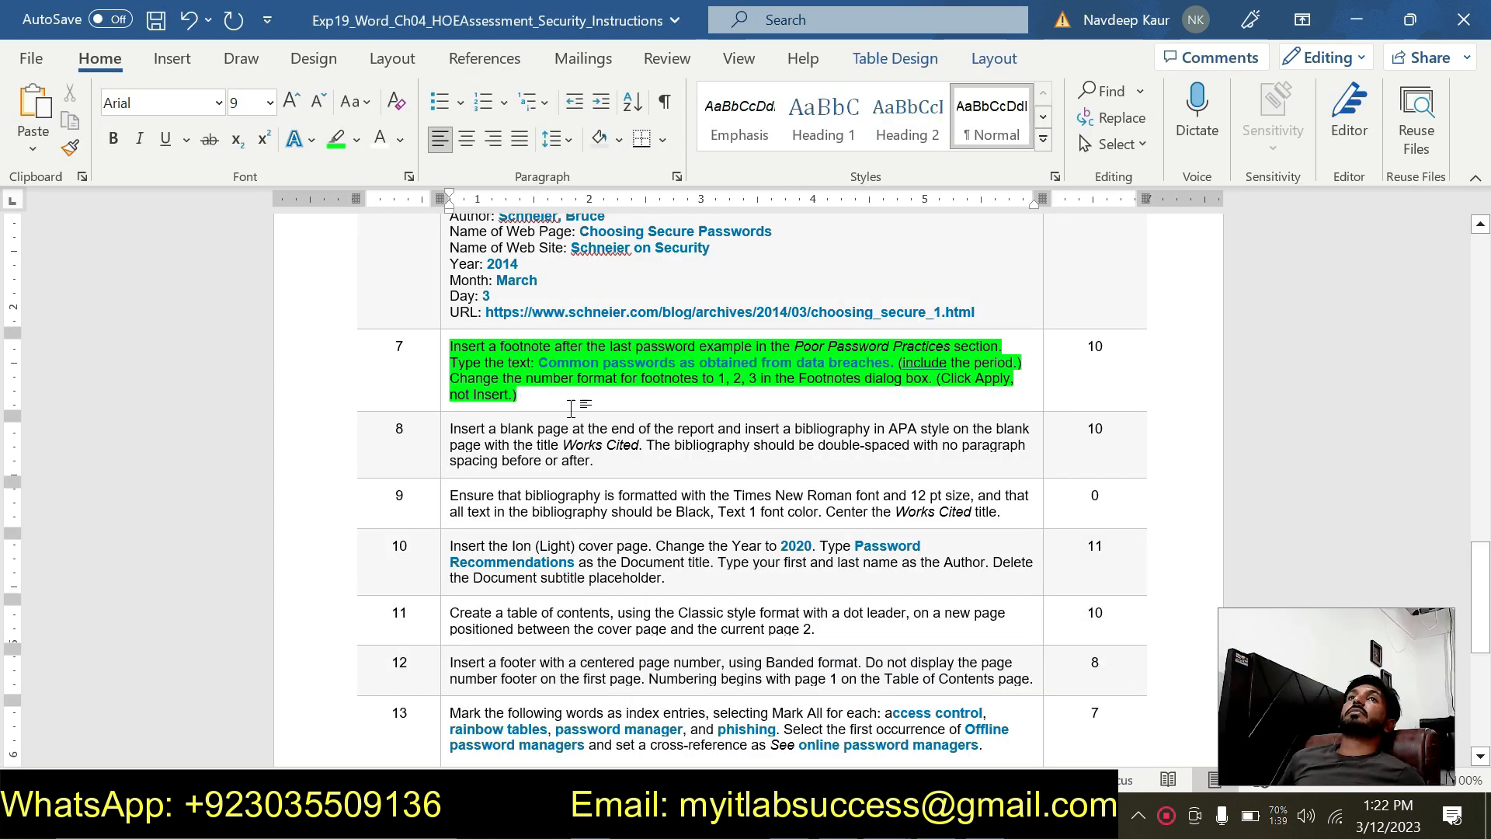
pyautogui.moveTo(520, 394); pyautogui.dragTo(450, 346)
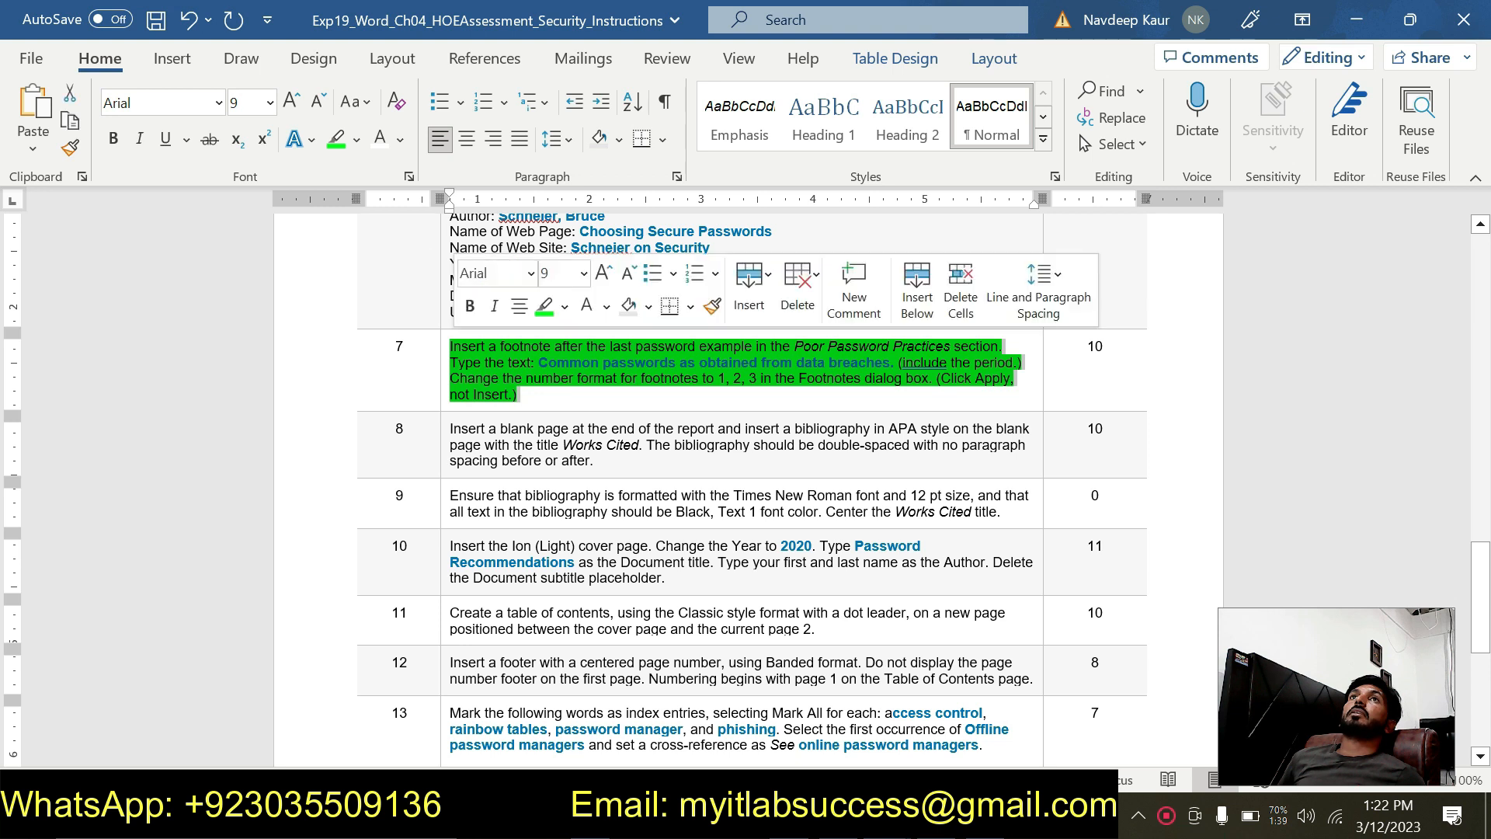
pyautogui.click(335, 140)
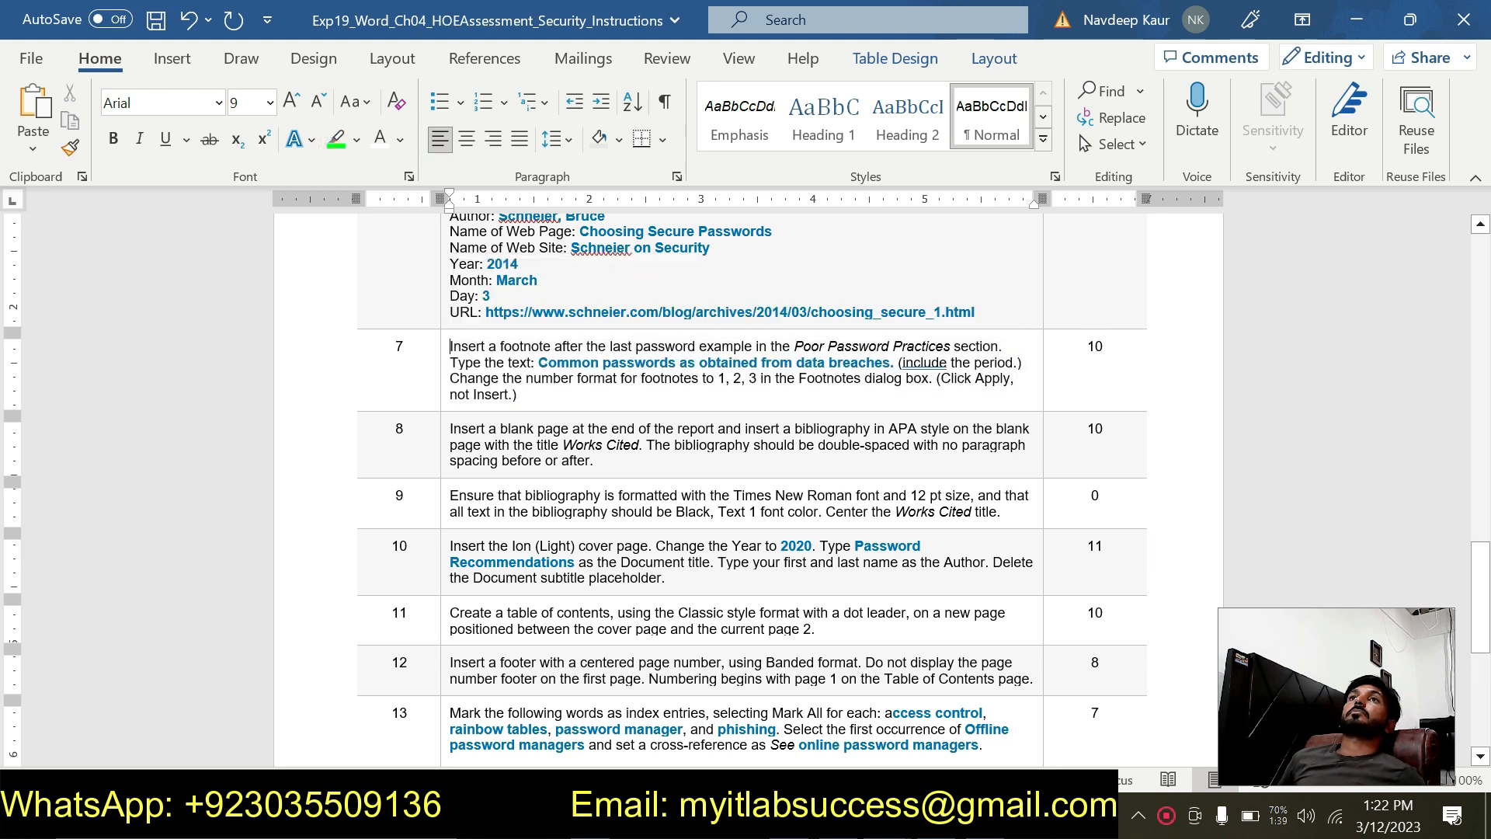
pyautogui.scroll(-3, 439, 279)
pyautogui.moveTo(449, 314); pyautogui.dragTo(595, 349)
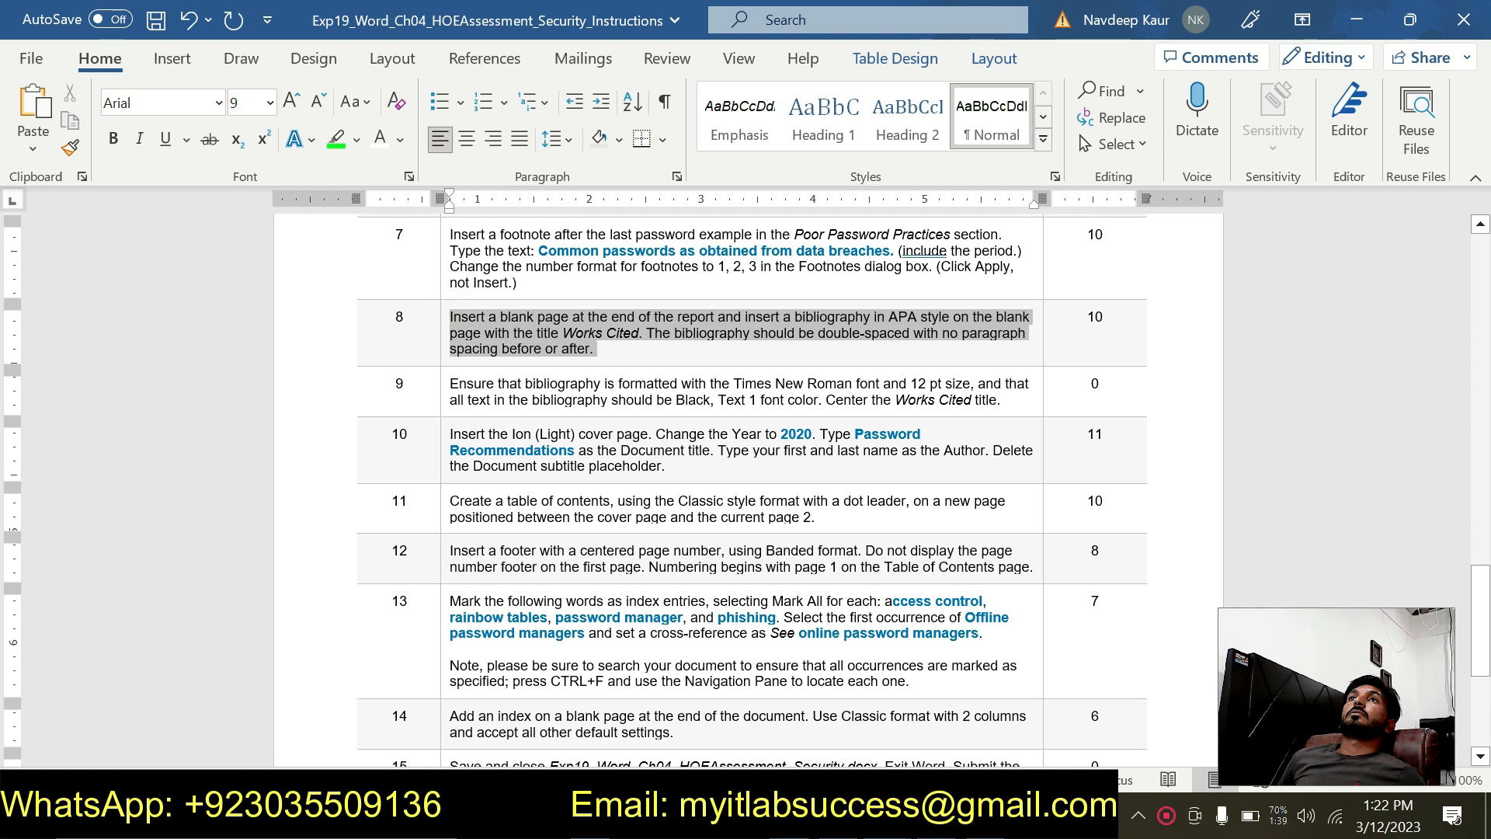
pyautogui.click(338, 143)
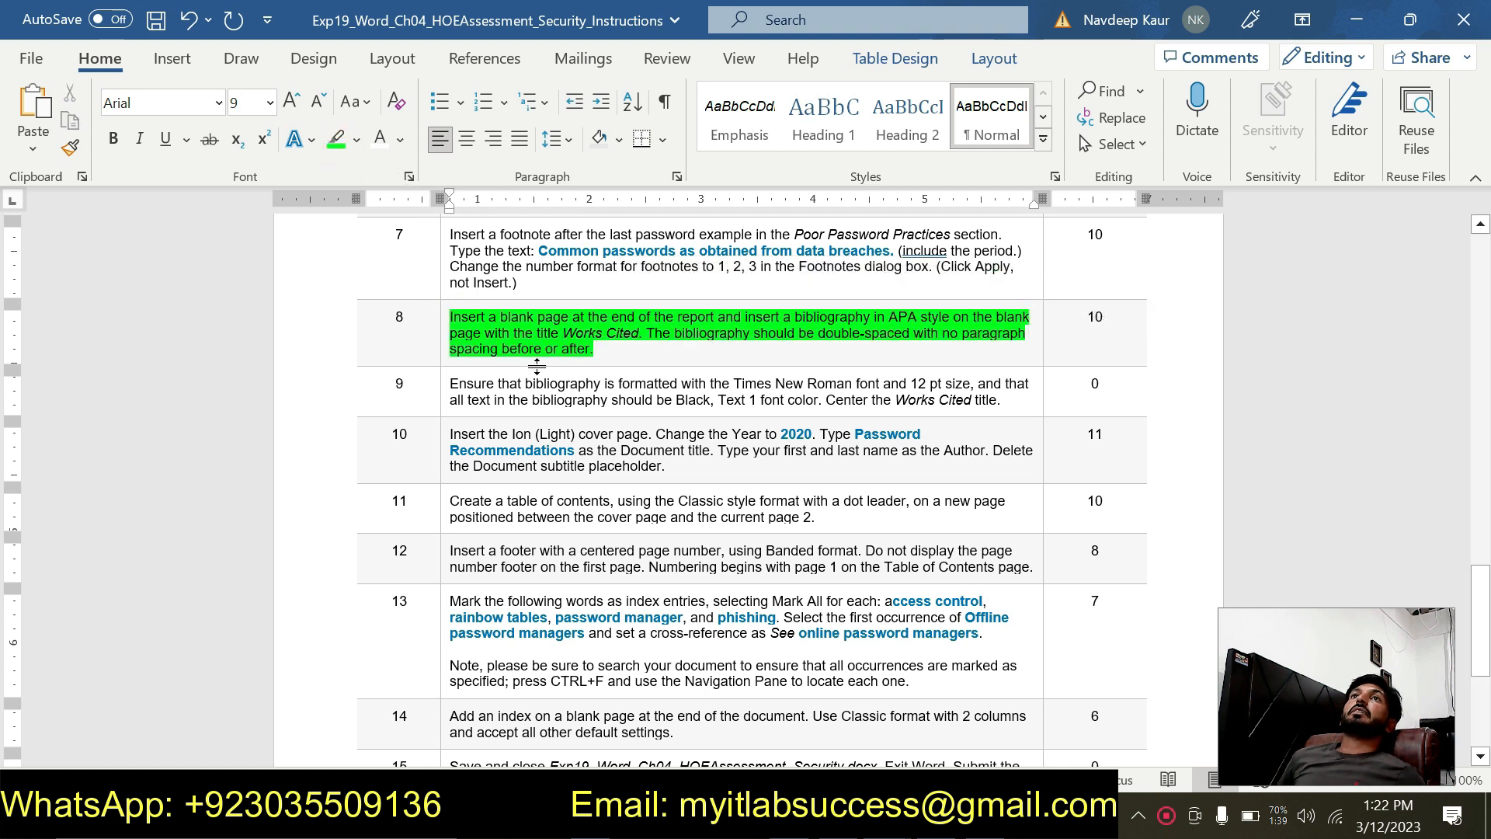
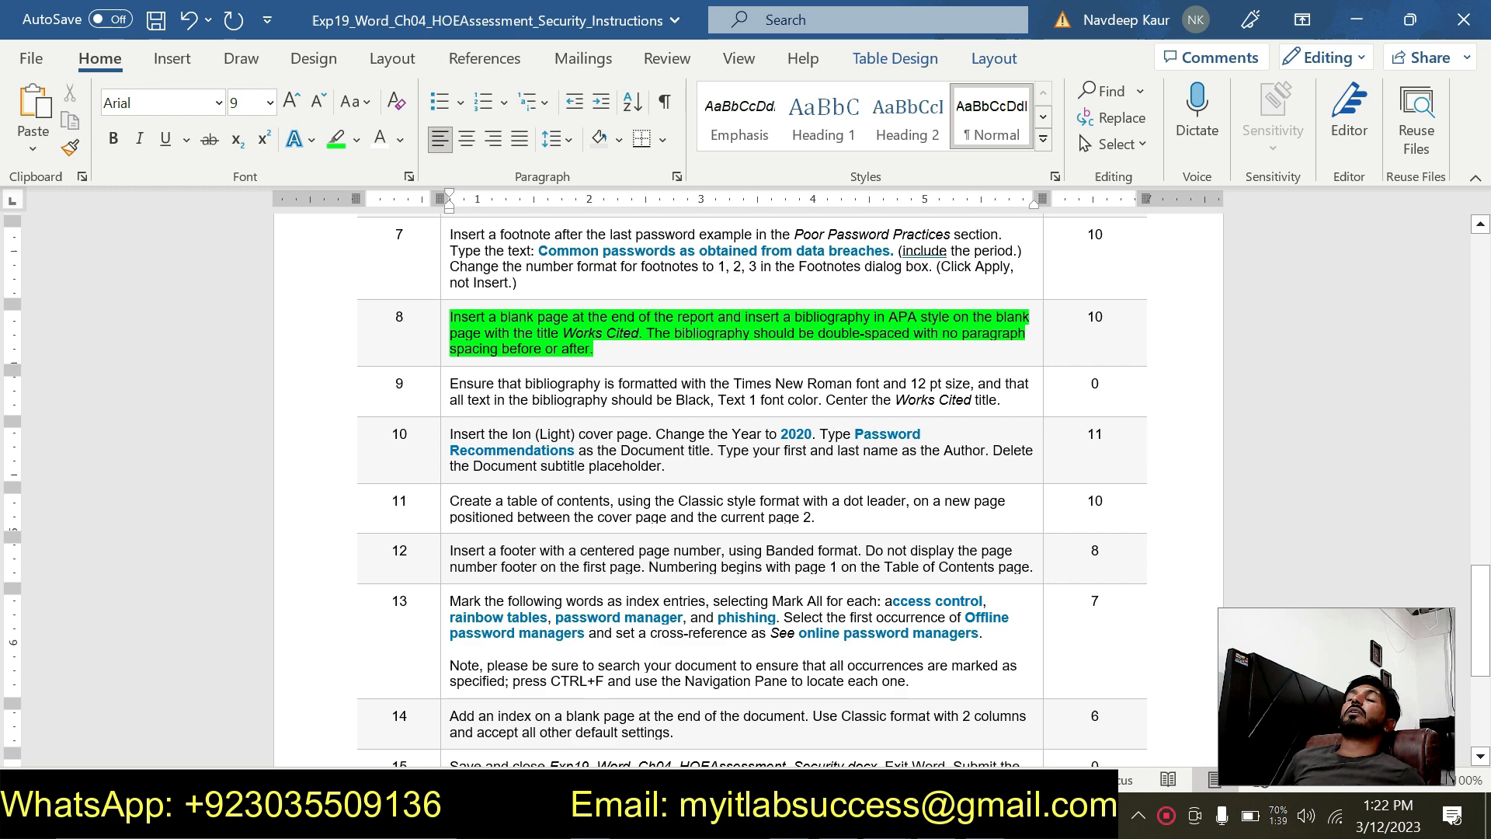
# Switch to the report, go to the end of its text and show the formatting marks
pyautogui.click(887, 817)
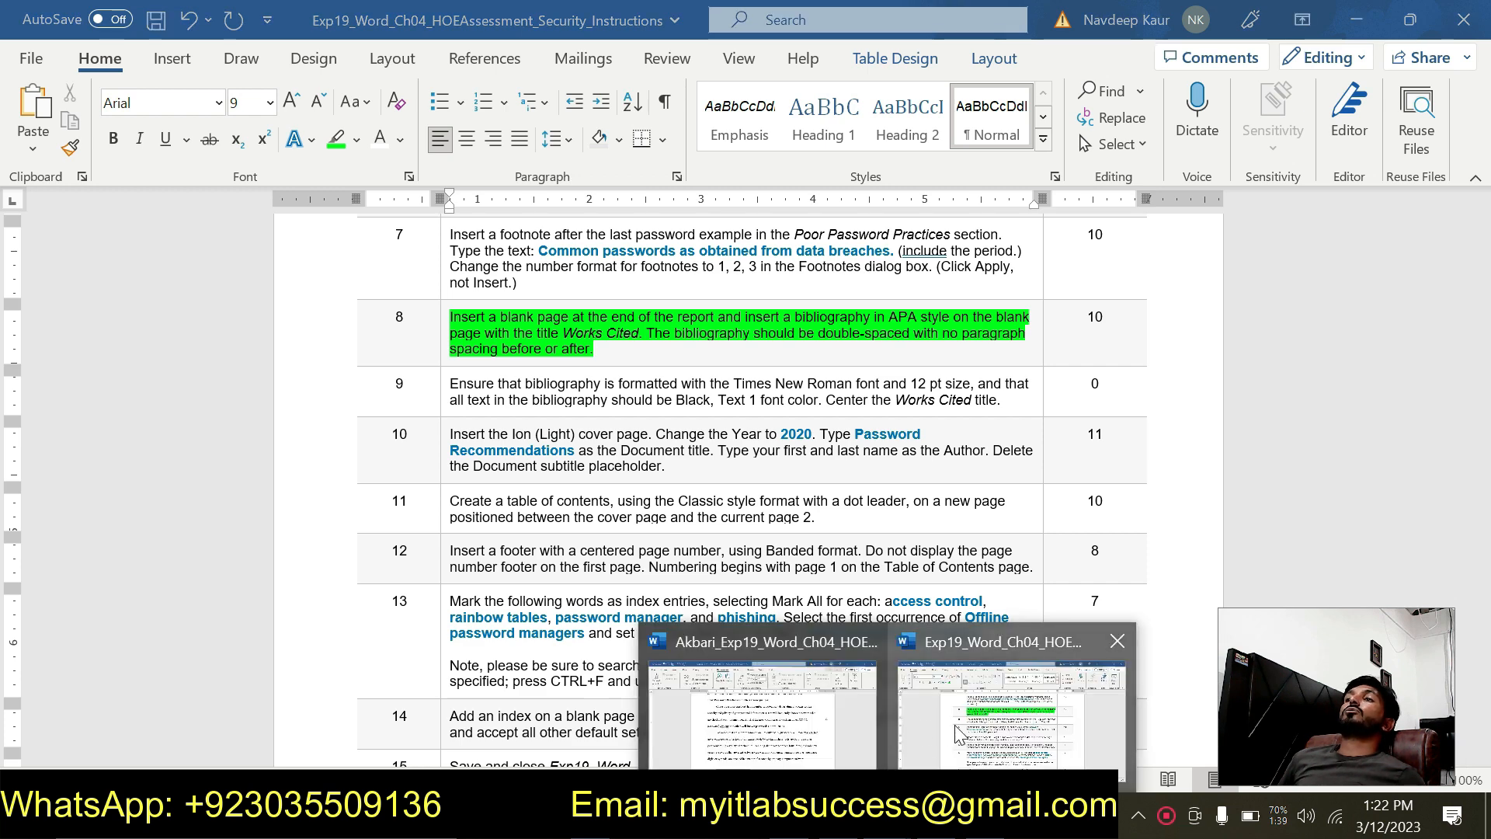
pyautogui.click(823, 729)
pyautogui.scroll(-15, 745, 482)
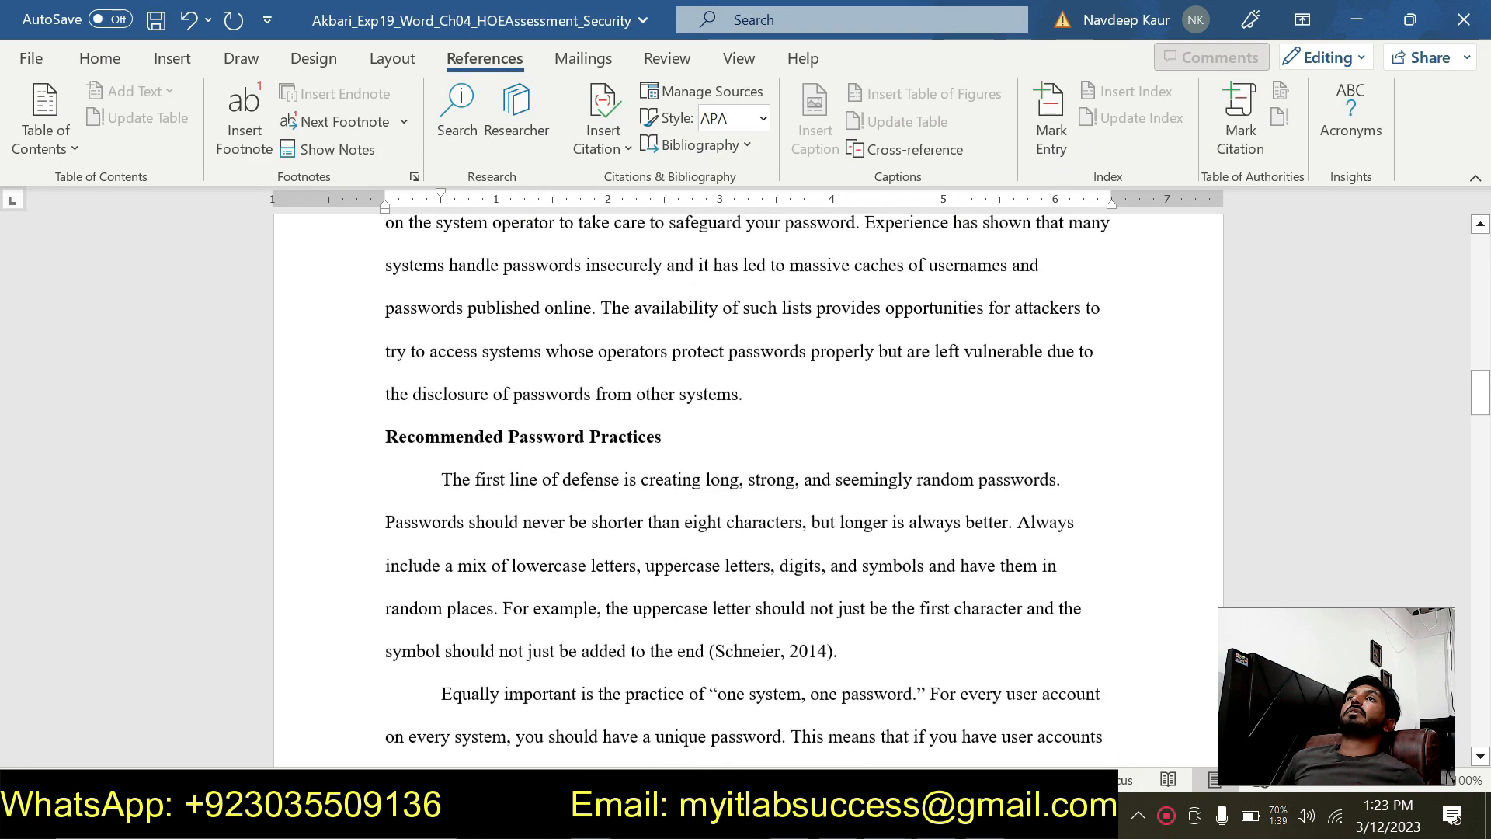
pyautogui.scroll(-15, 746, 481)
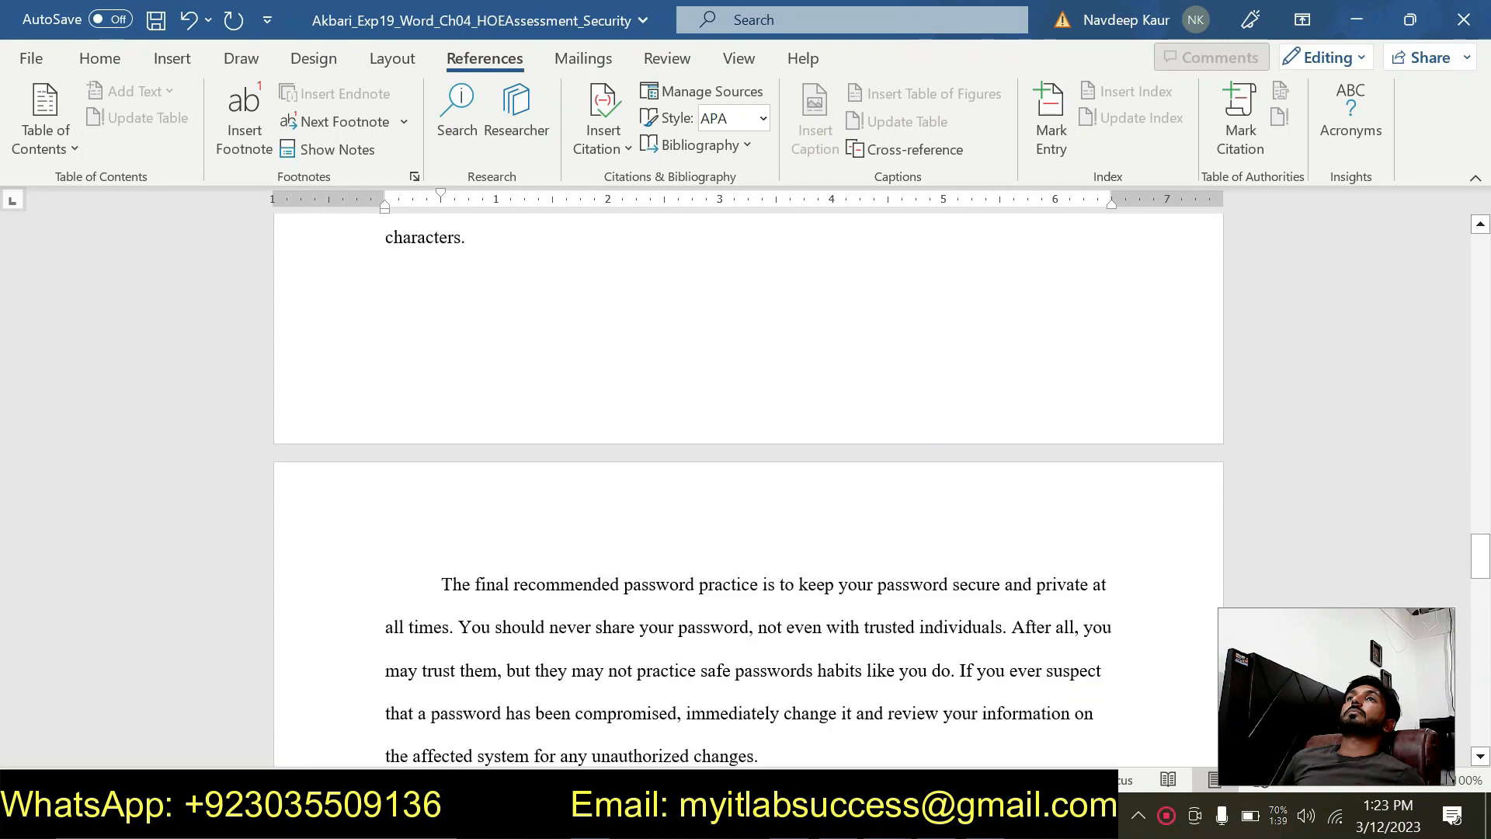
pyautogui.scroll(-10, 745, 481)
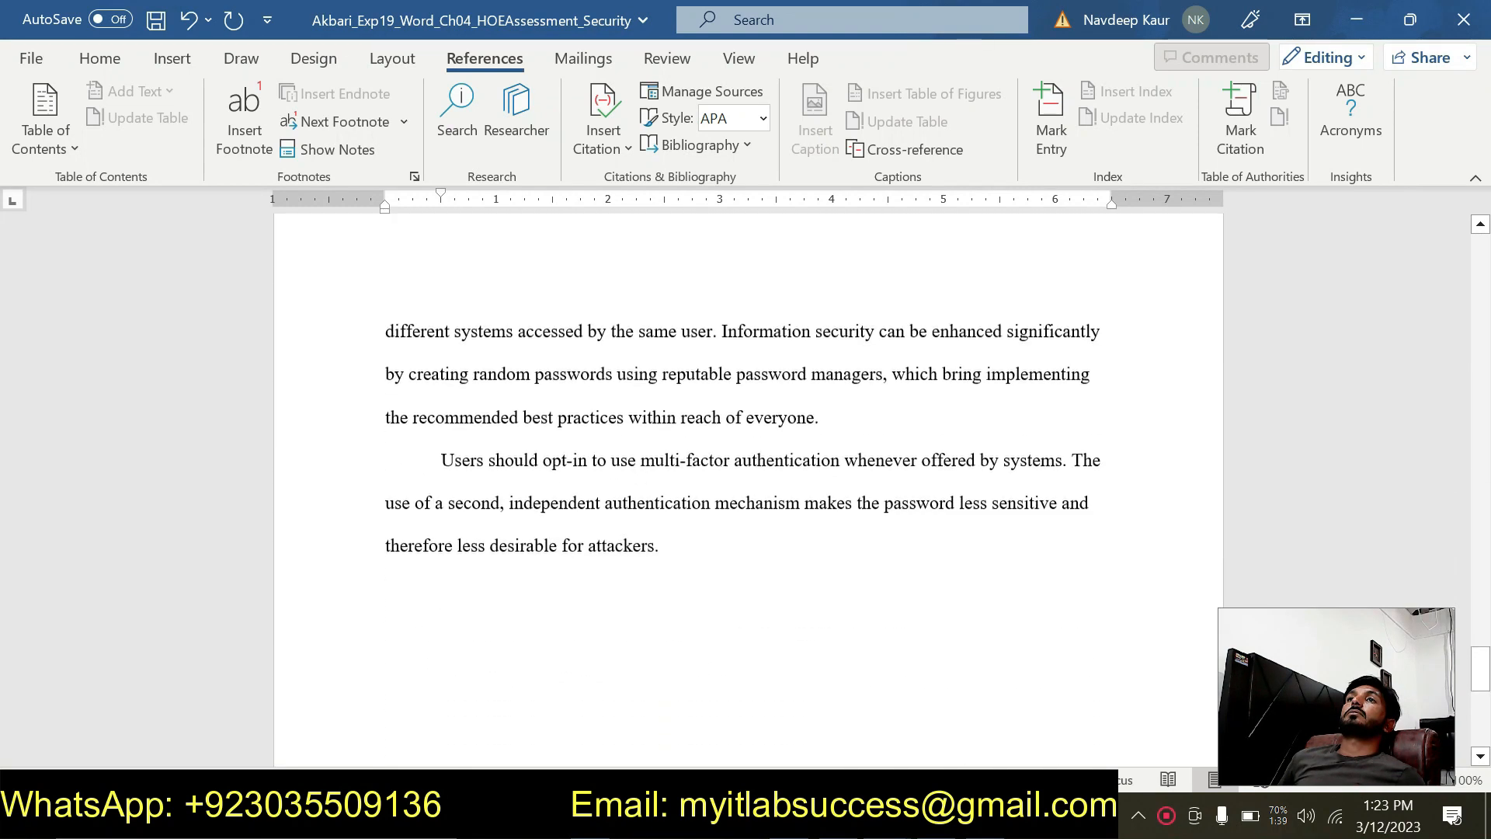
pyautogui.scroll(8, 517, 358)
pyautogui.scroll(-3, 518, 359)
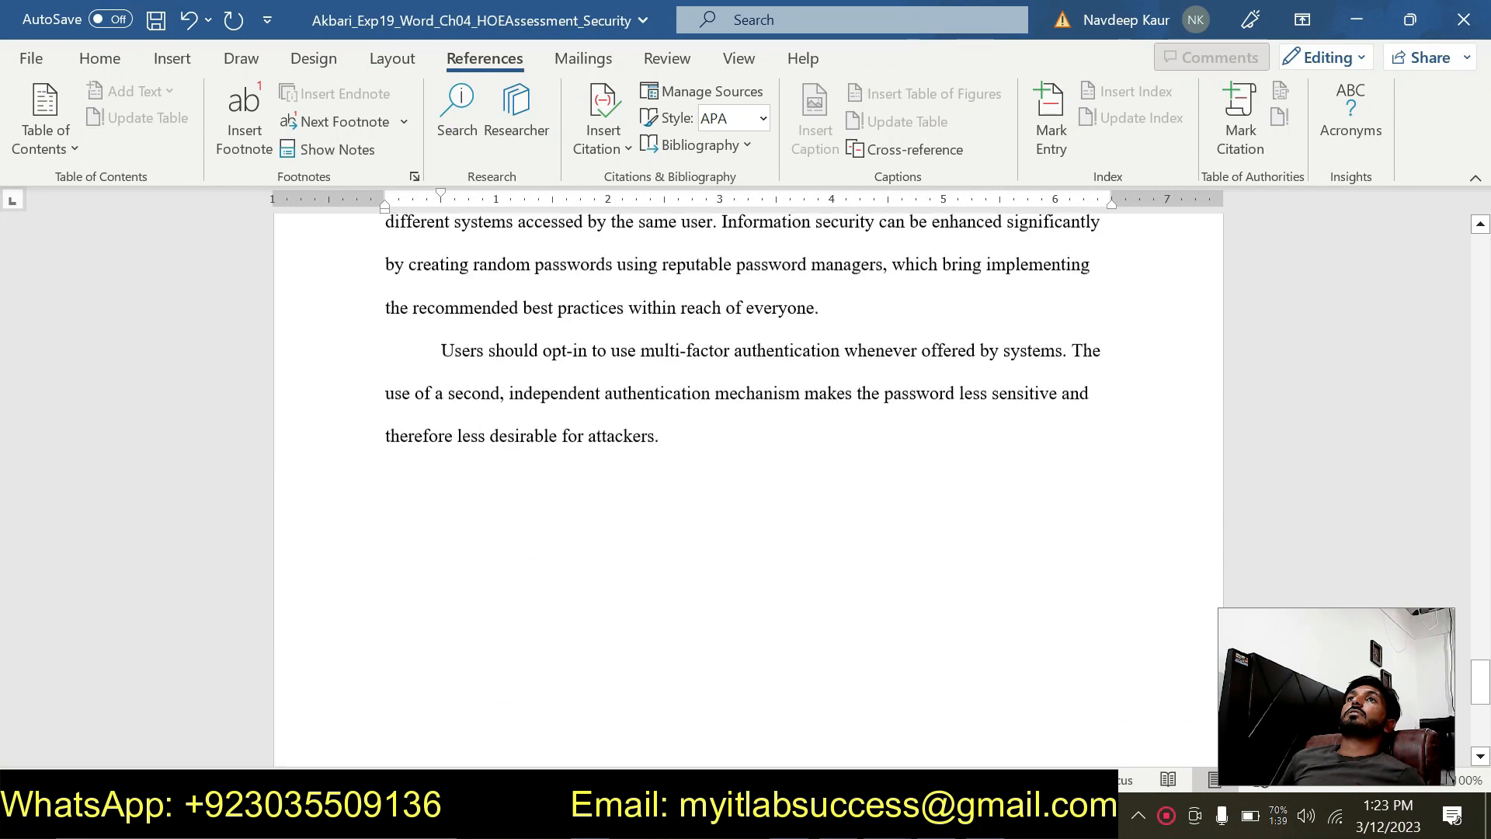
pyautogui.click(119, 68)
pyautogui.click(665, 102)
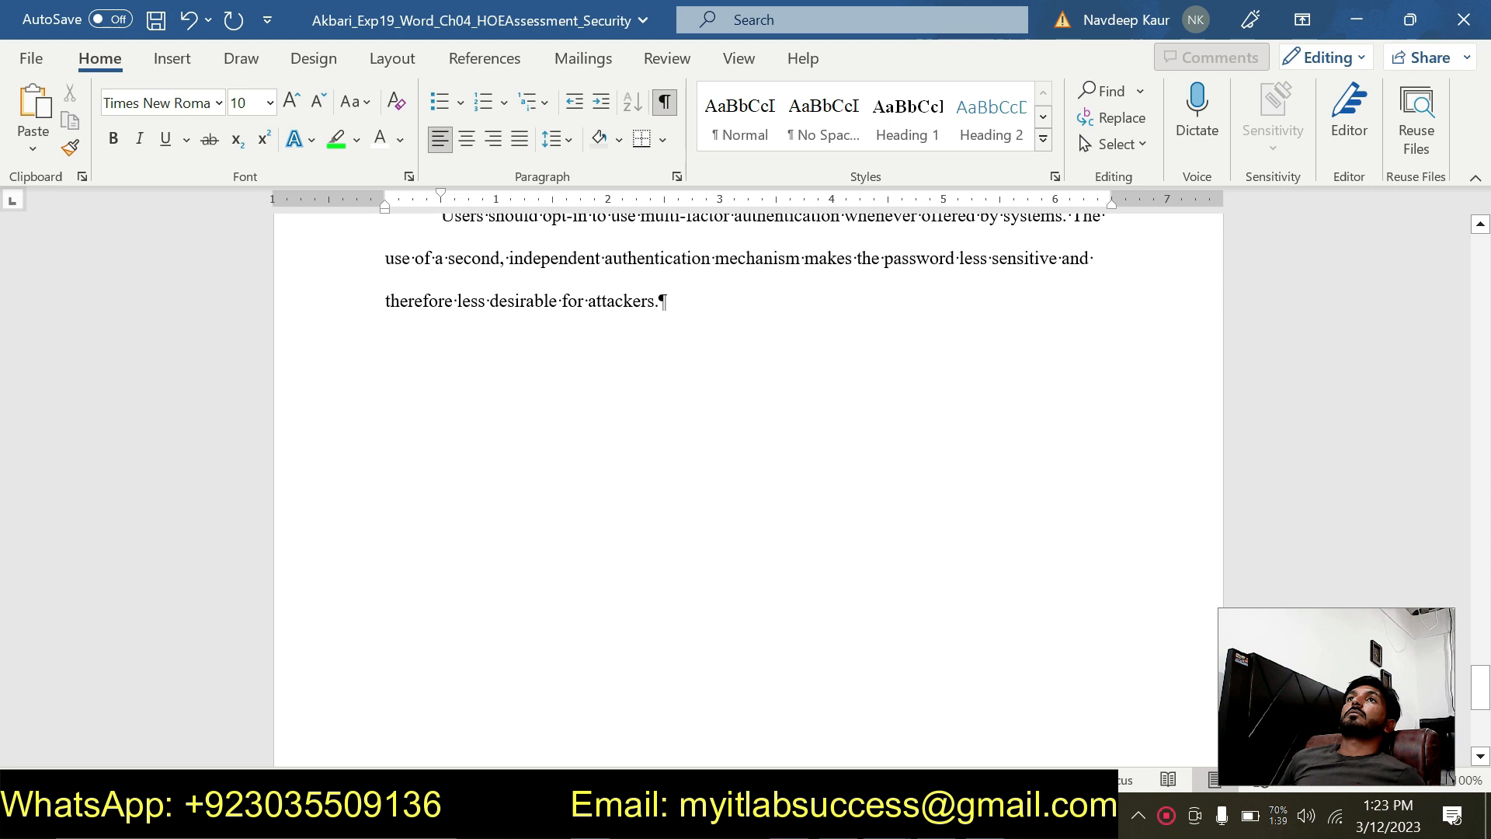
# Insert a blank page after the report's last paragraph, which ends with "less desirable for attackers."
pyautogui.click(662, 302)
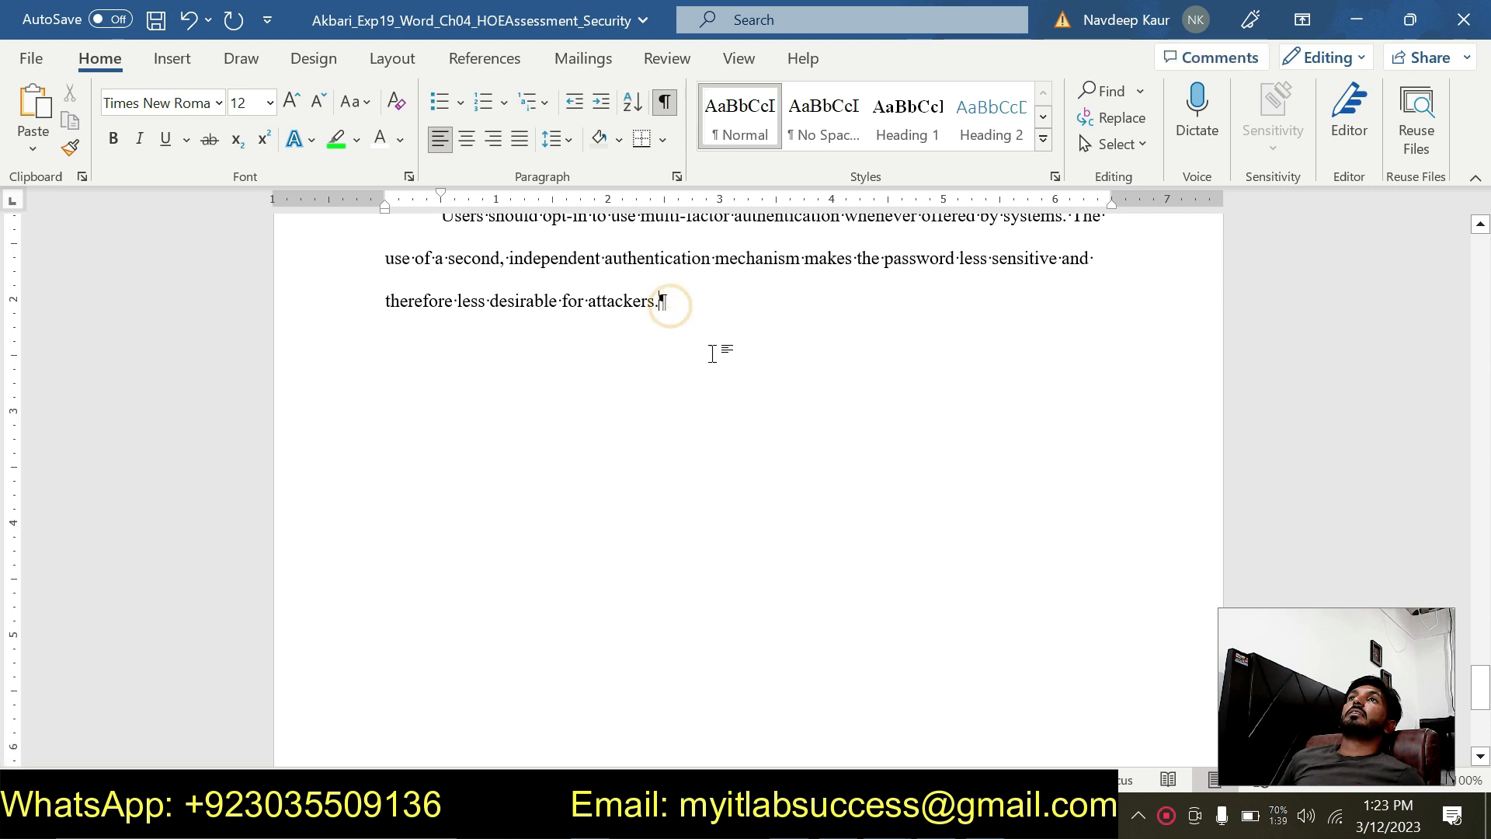
pyautogui.click(178, 66)
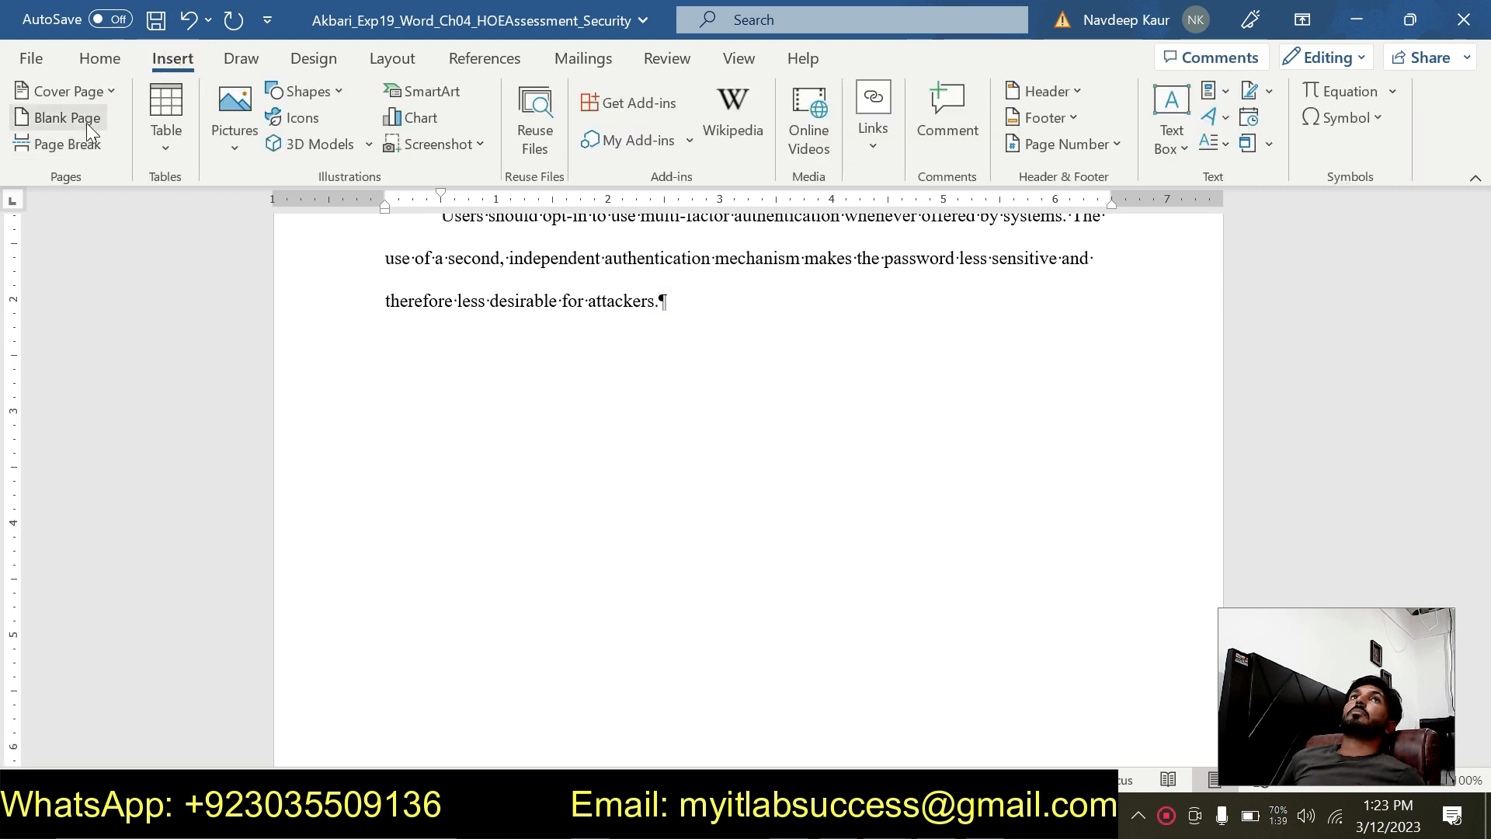
pyautogui.click(86, 123)
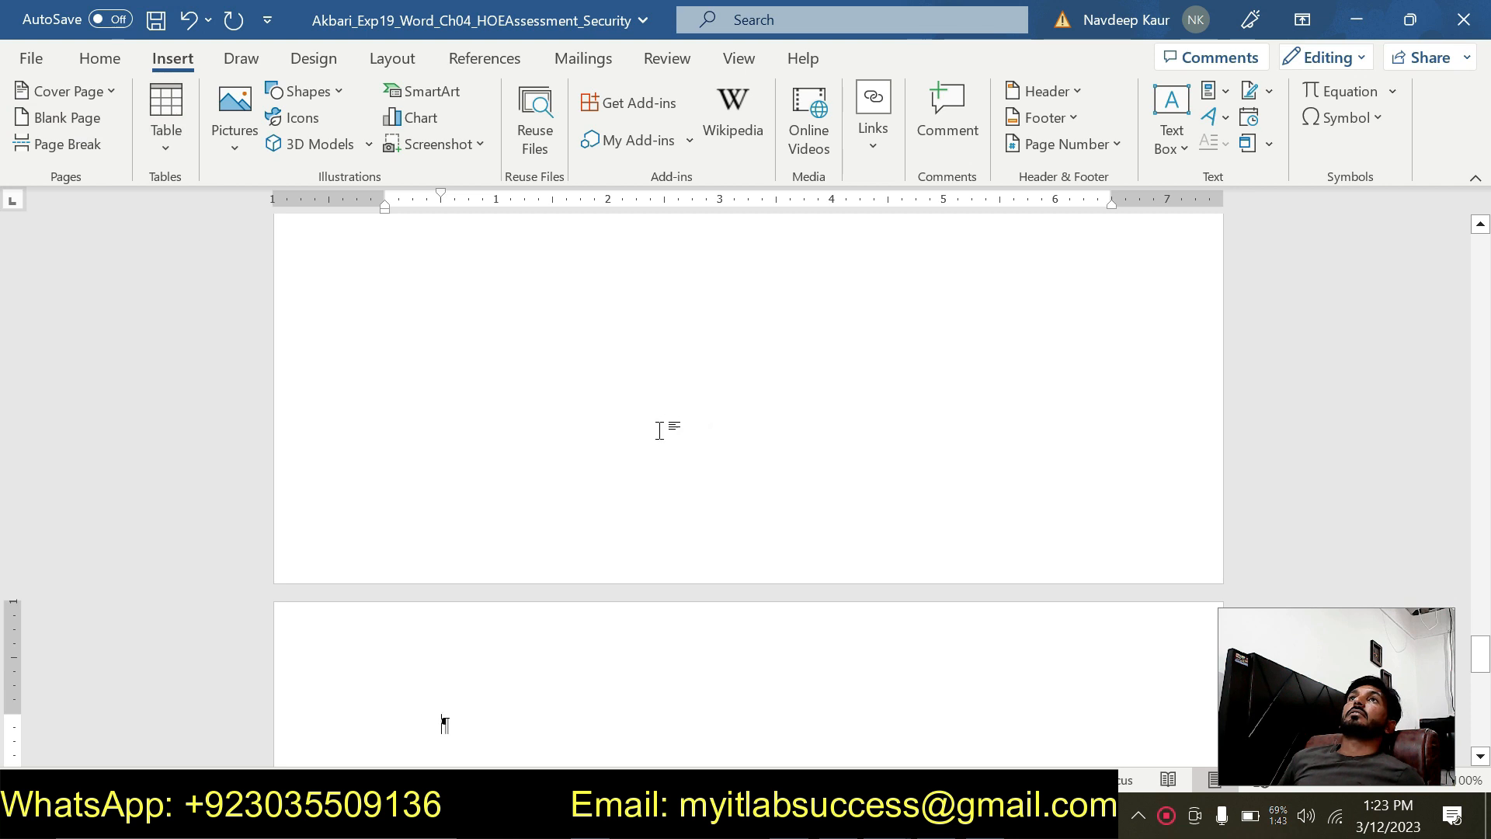
# Insert the built-in Works Cited bibliography in APA style on the new blank page
pyautogui.click(480, 62)
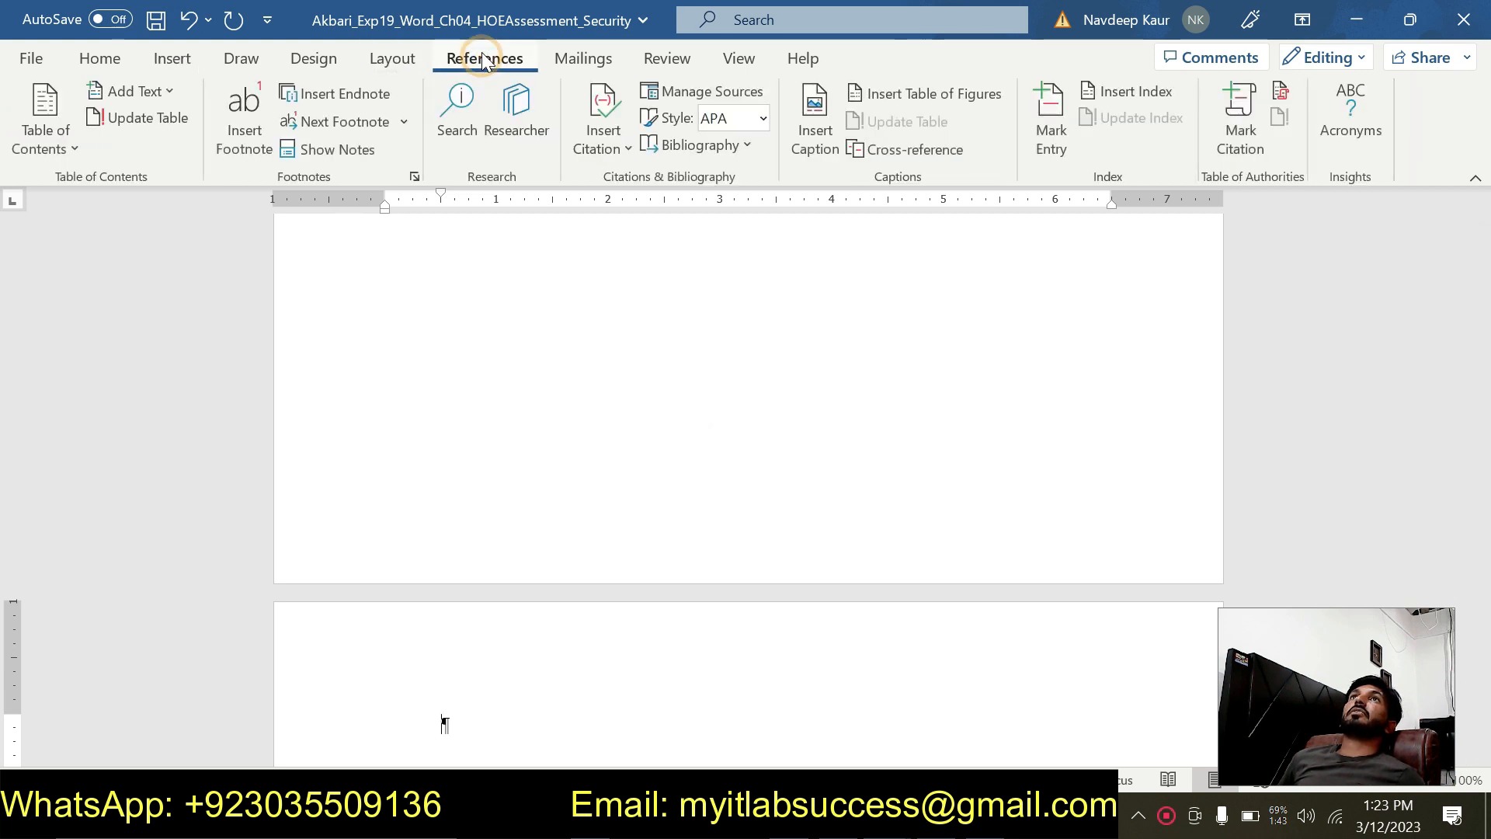
pyautogui.click(746, 148)
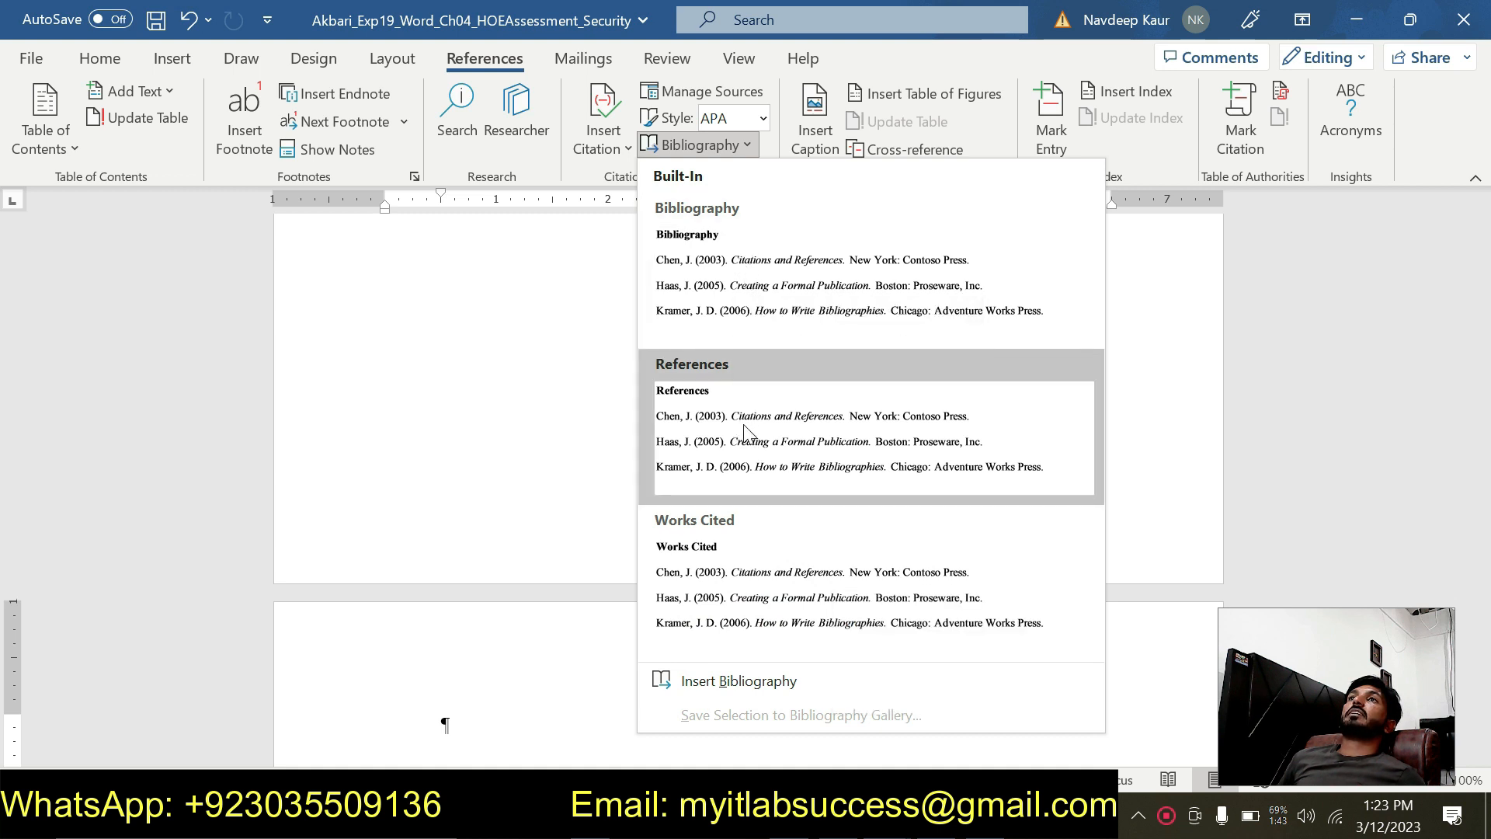
pyautogui.click(736, 580)
pyautogui.scroll(3, 649, 526)
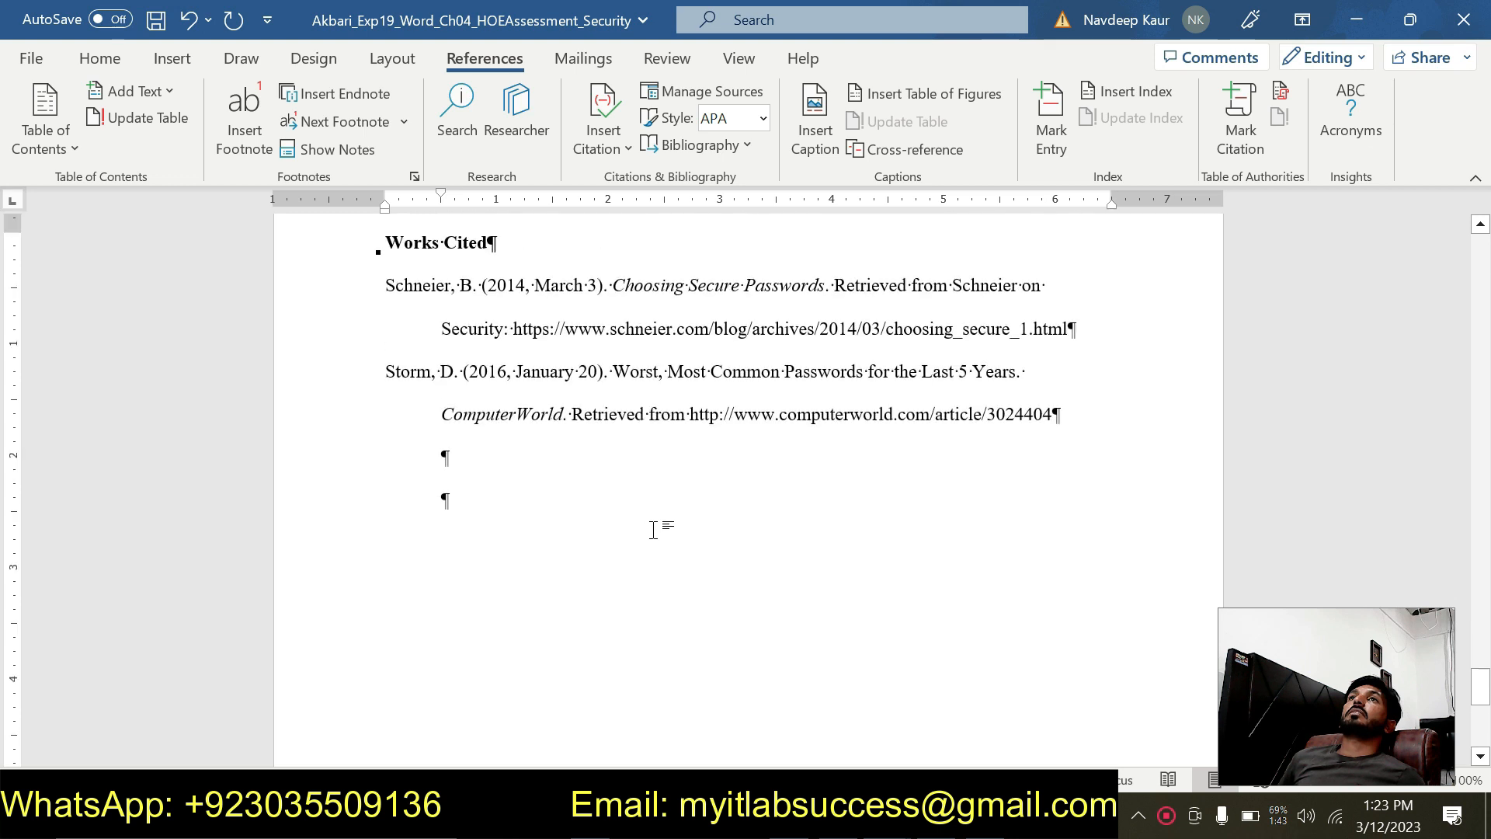
# Select the Works Cited title and all its entries and set their line spacing to Double
pyautogui.scroll(1, 653, 529)
pyautogui.moveTo(1067, 473)
pyautogui.mouseDown()
pyautogui.moveTo(872, 426)
pyautogui.moveTo(538, 384)
pyautogui.mouseUp()
pyautogui.moveTo(436, 342); pyautogui.dragTo(386, 300)
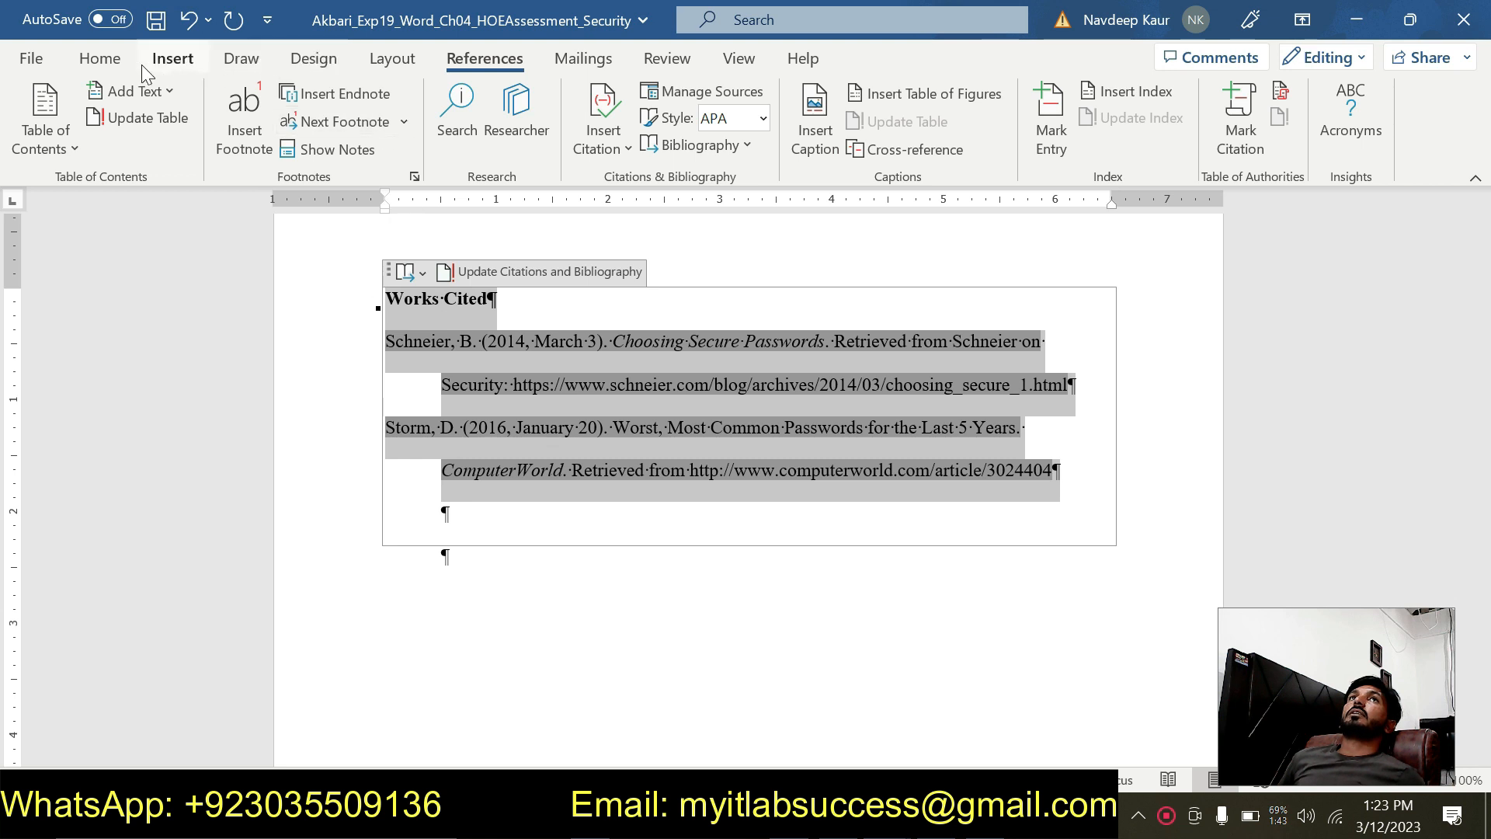
pyautogui.click(101, 59)
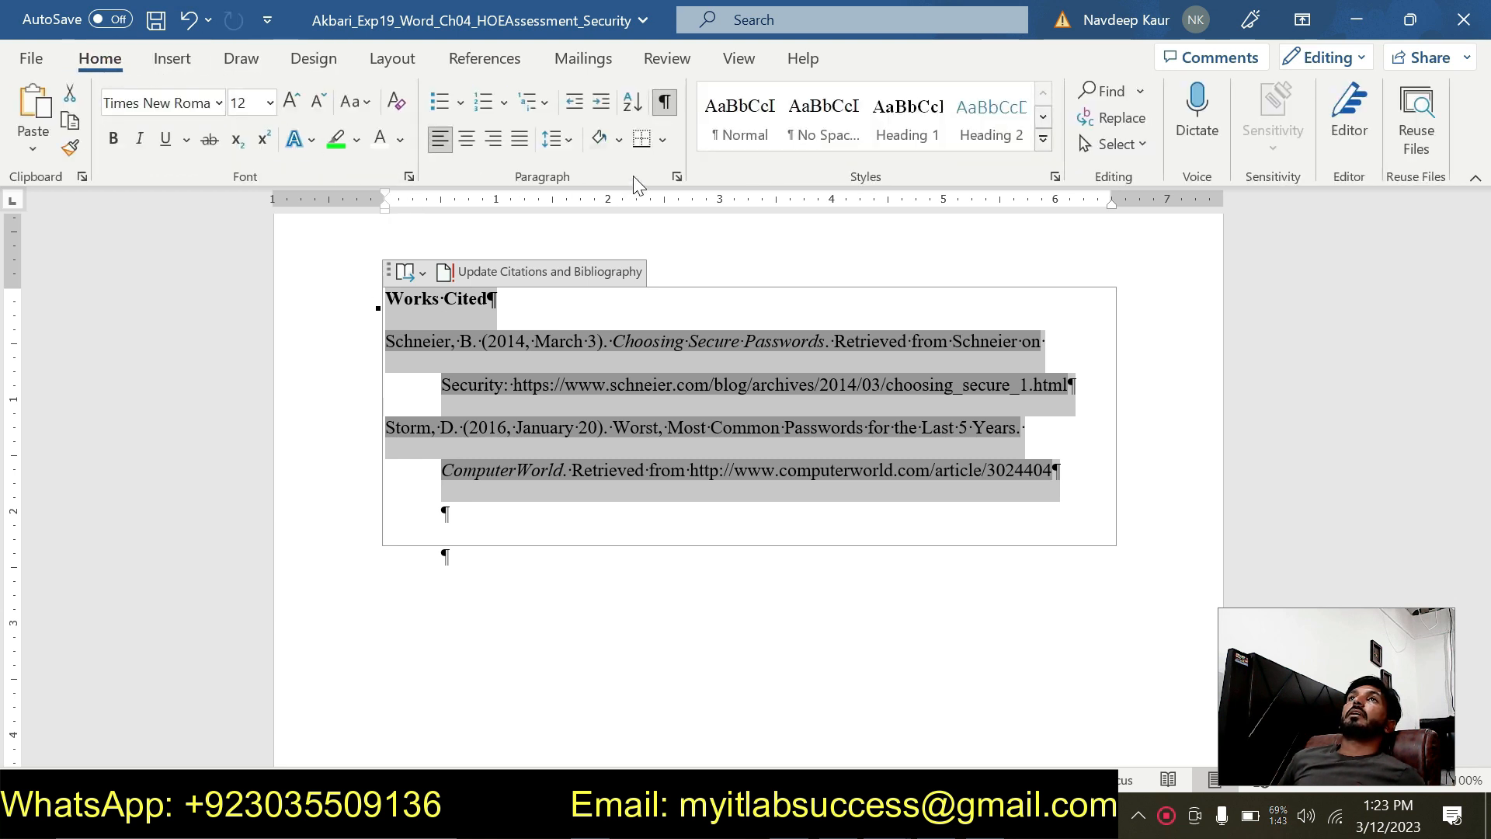
pyautogui.click(677, 177)
pyautogui.click(837, 448)
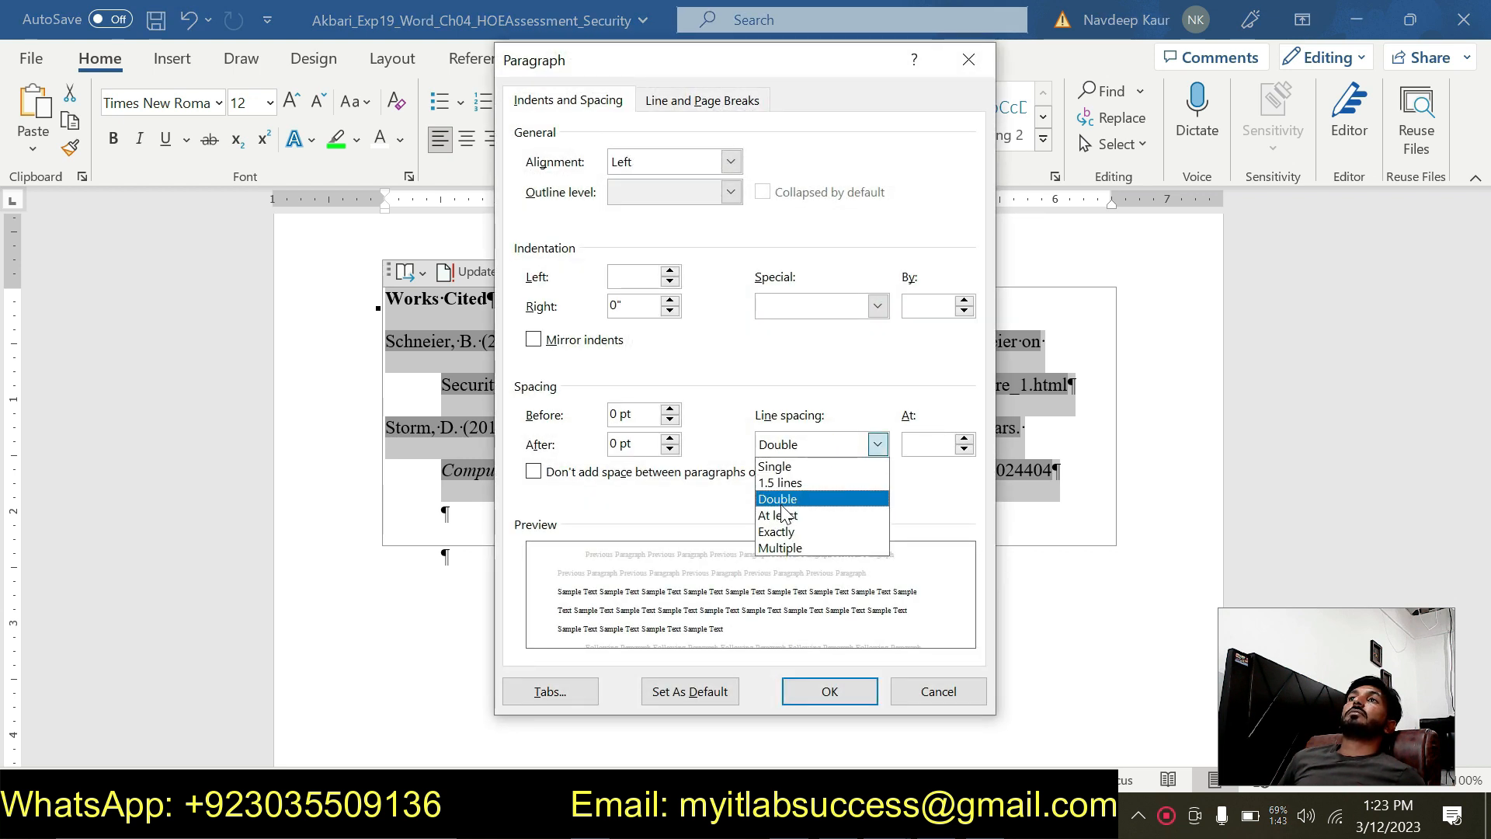
pyautogui.click(779, 498)
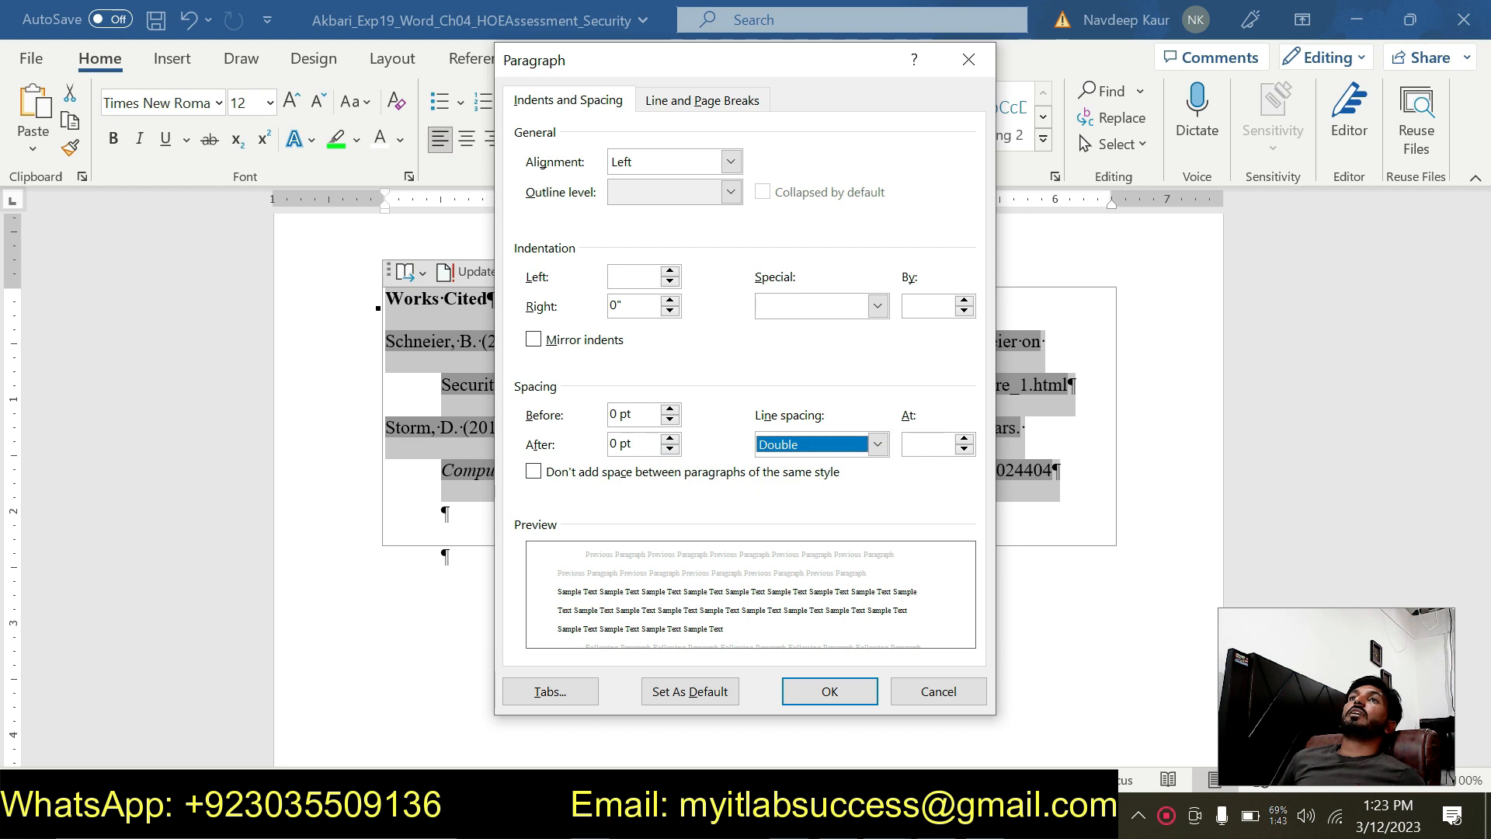
pyautogui.click(829, 693)
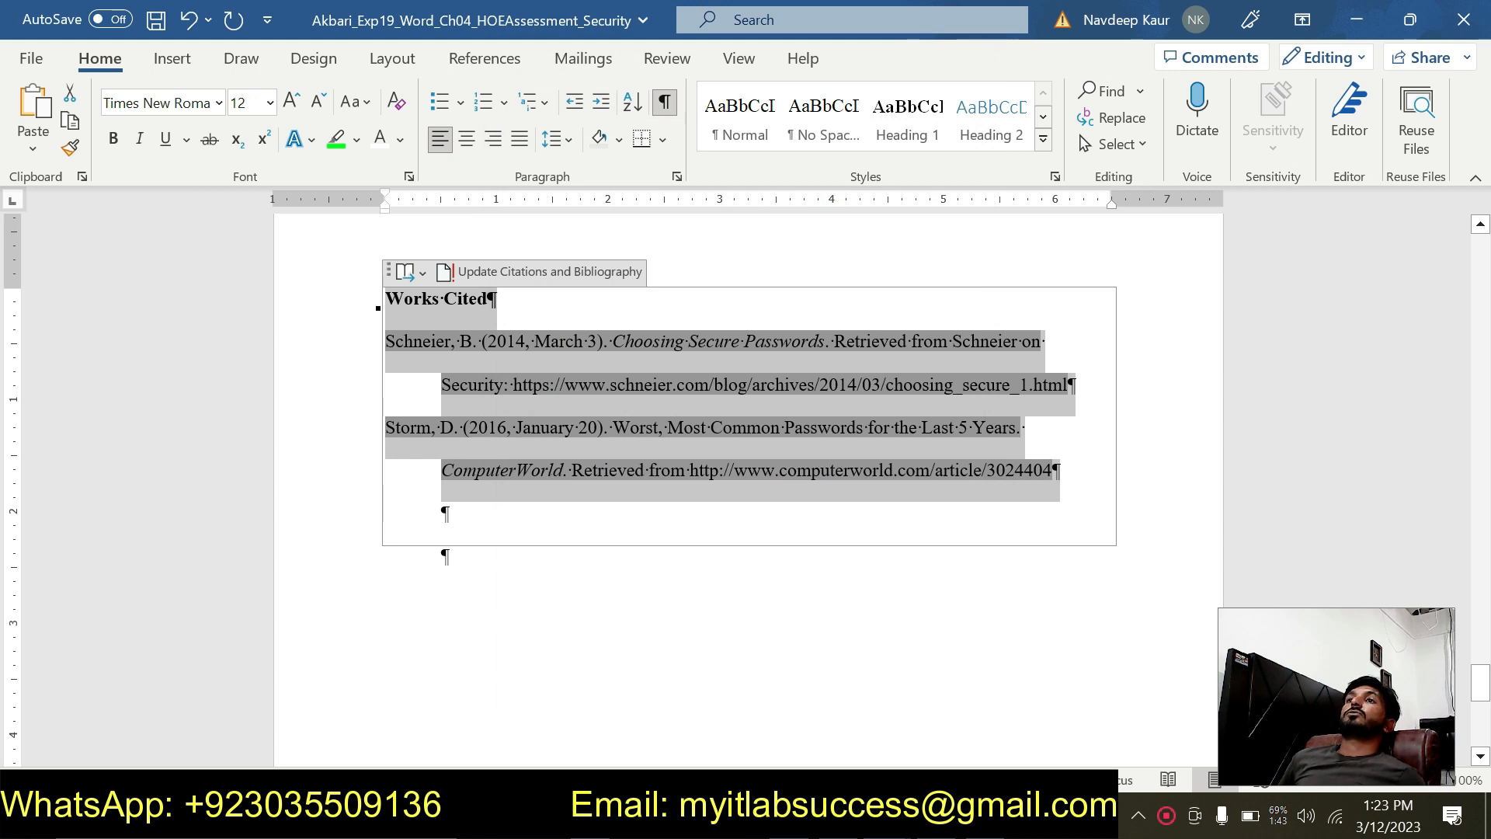
# Switch to the instructions document and remove the green highlight from the step 8 text
pyautogui.click(887, 815)
pyautogui.click(980, 718)
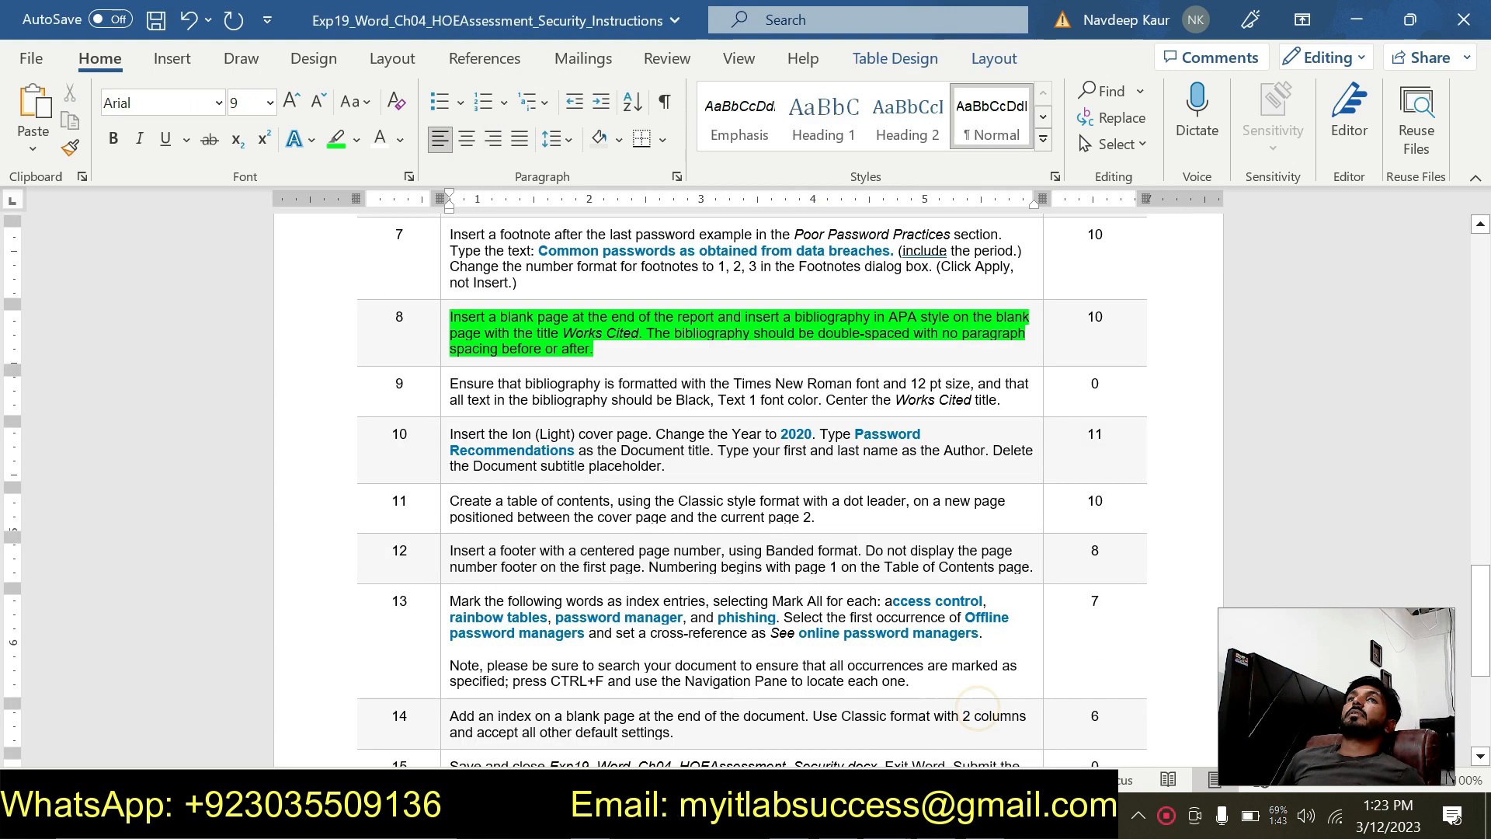
pyautogui.moveTo(603, 357); pyautogui.dragTo(450, 310)
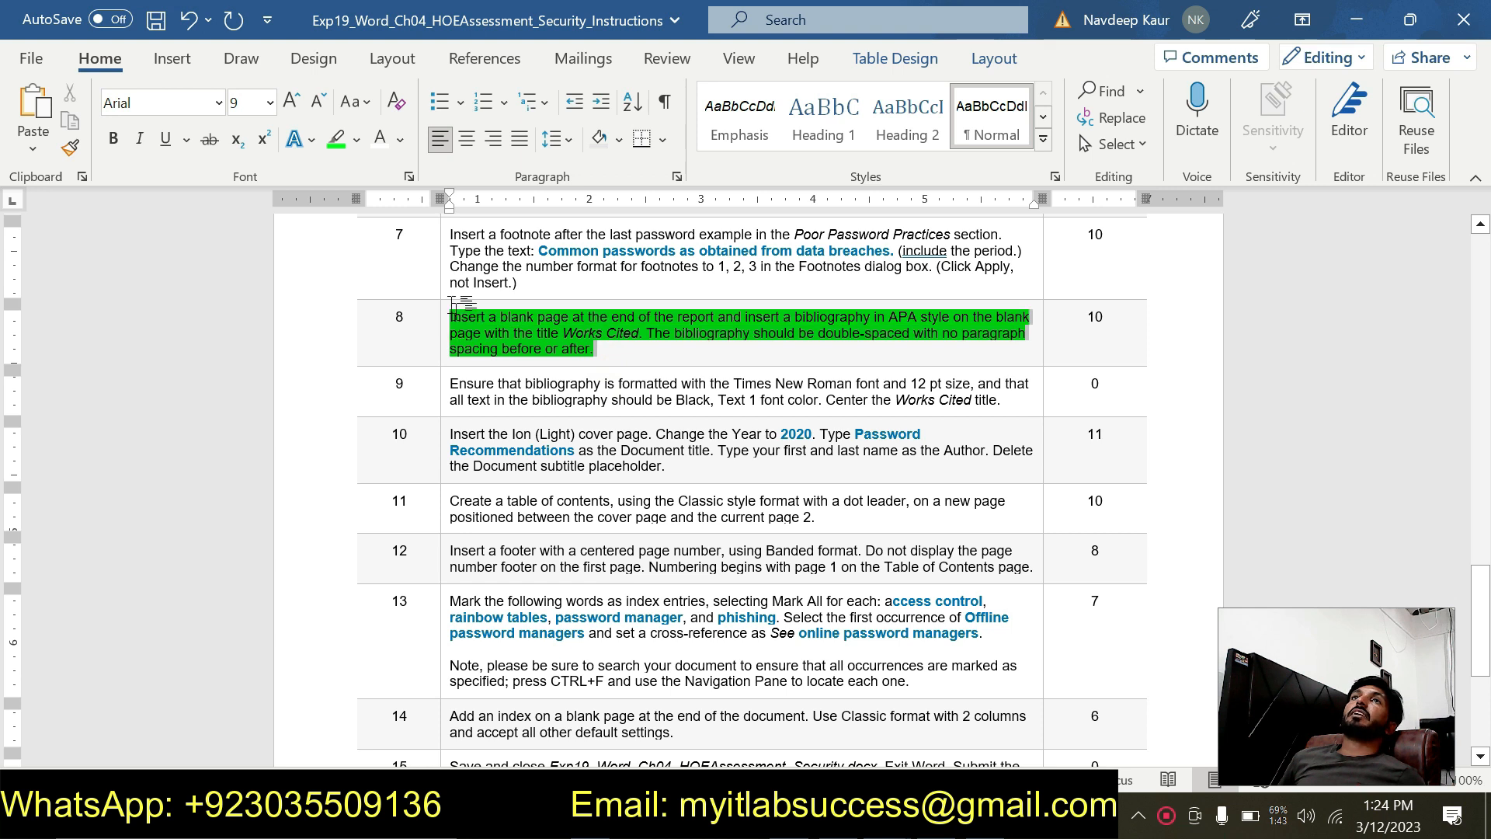
pyautogui.click(338, 141)
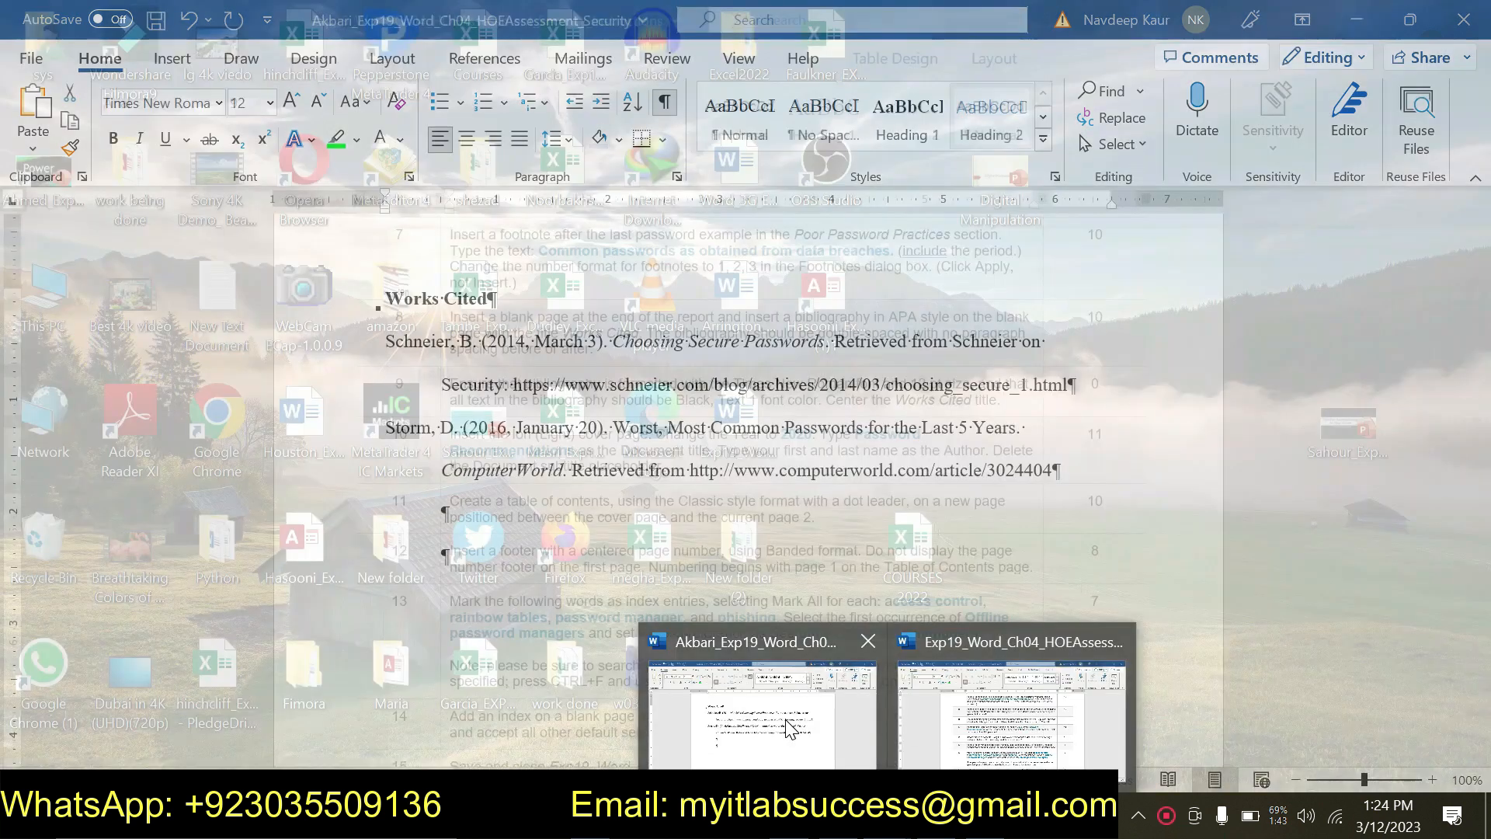
# Look back at the bibliography in the report, return to the instructions document and highlight the step 9 text in green
pyautogui.click(789, 728)
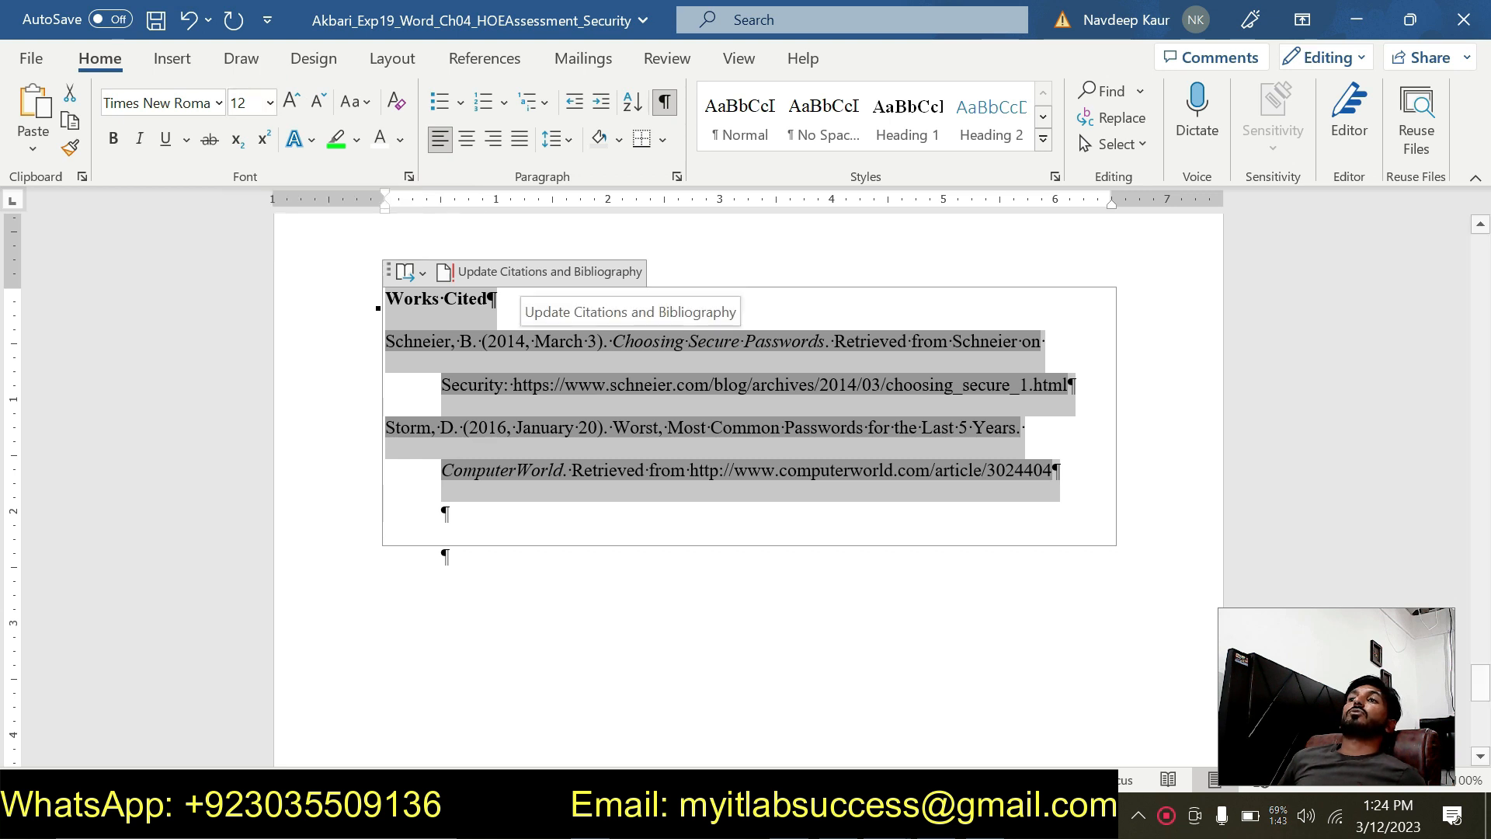
pyautogui.click(886, 815)
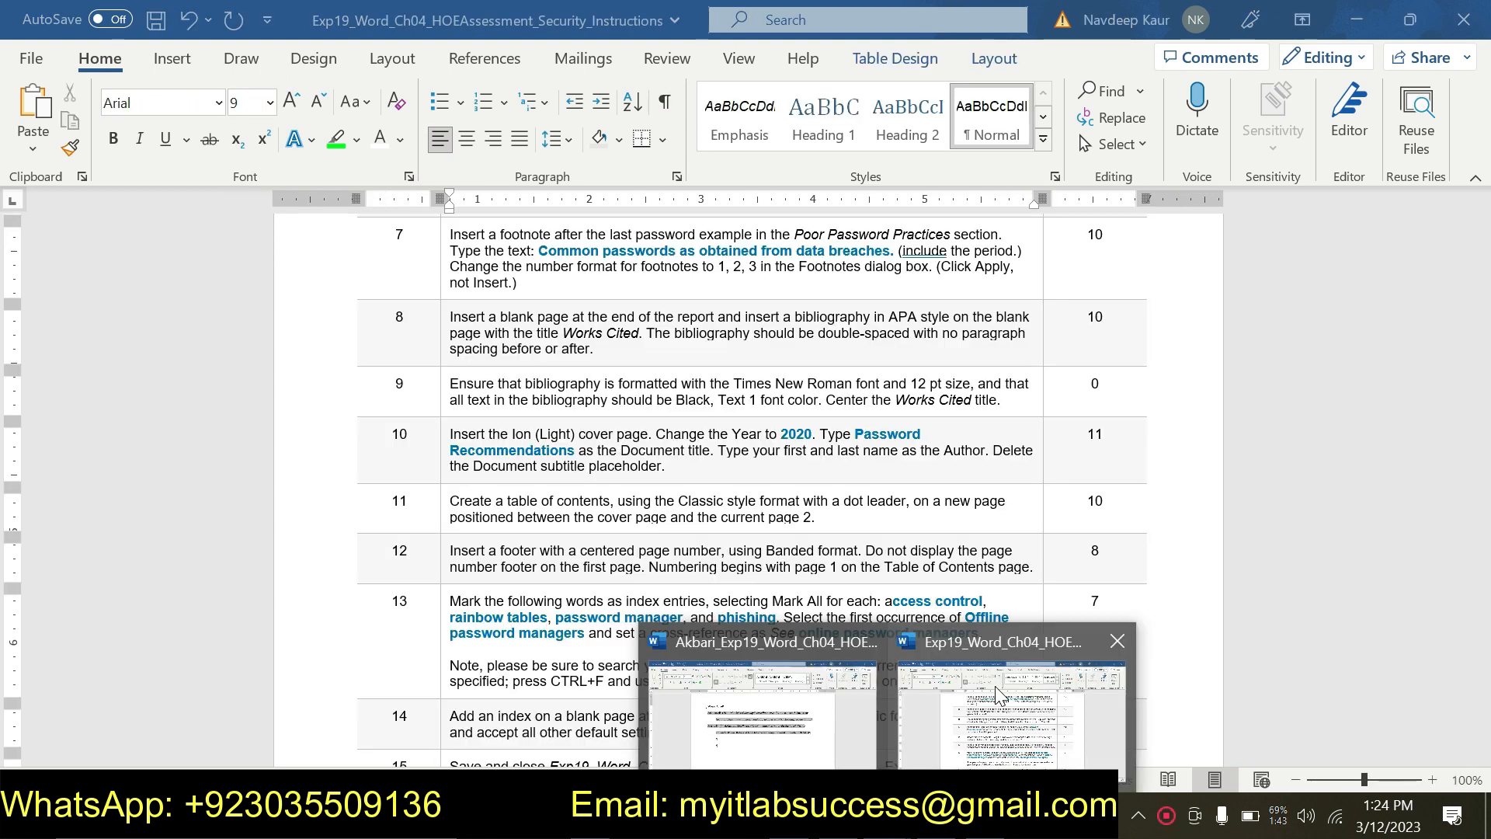
pyautogui.click(996, 693)
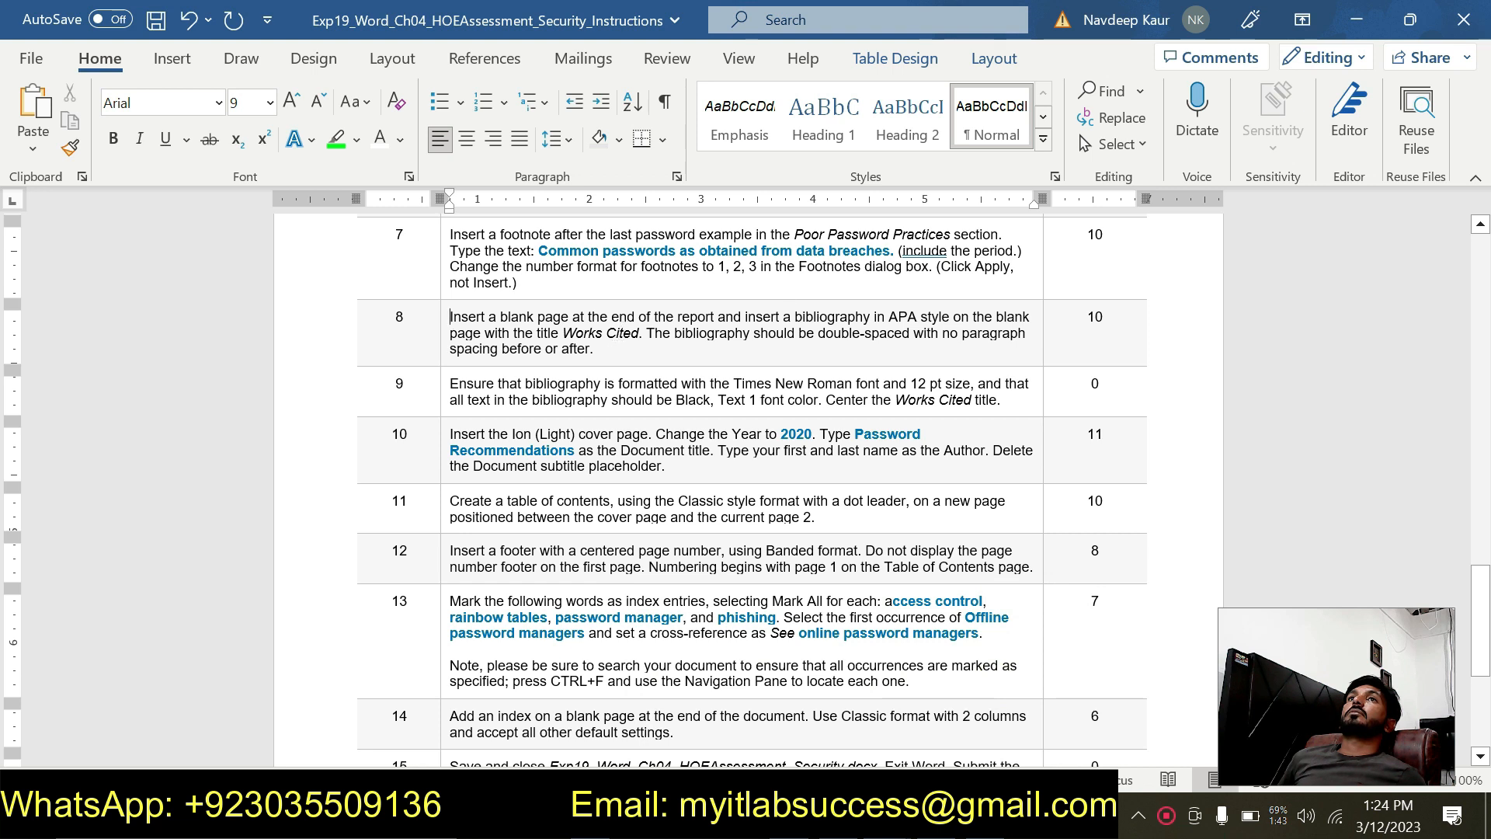
pyautogui.moveTo(996, 399); pyautogui.dragTo(452, 383)
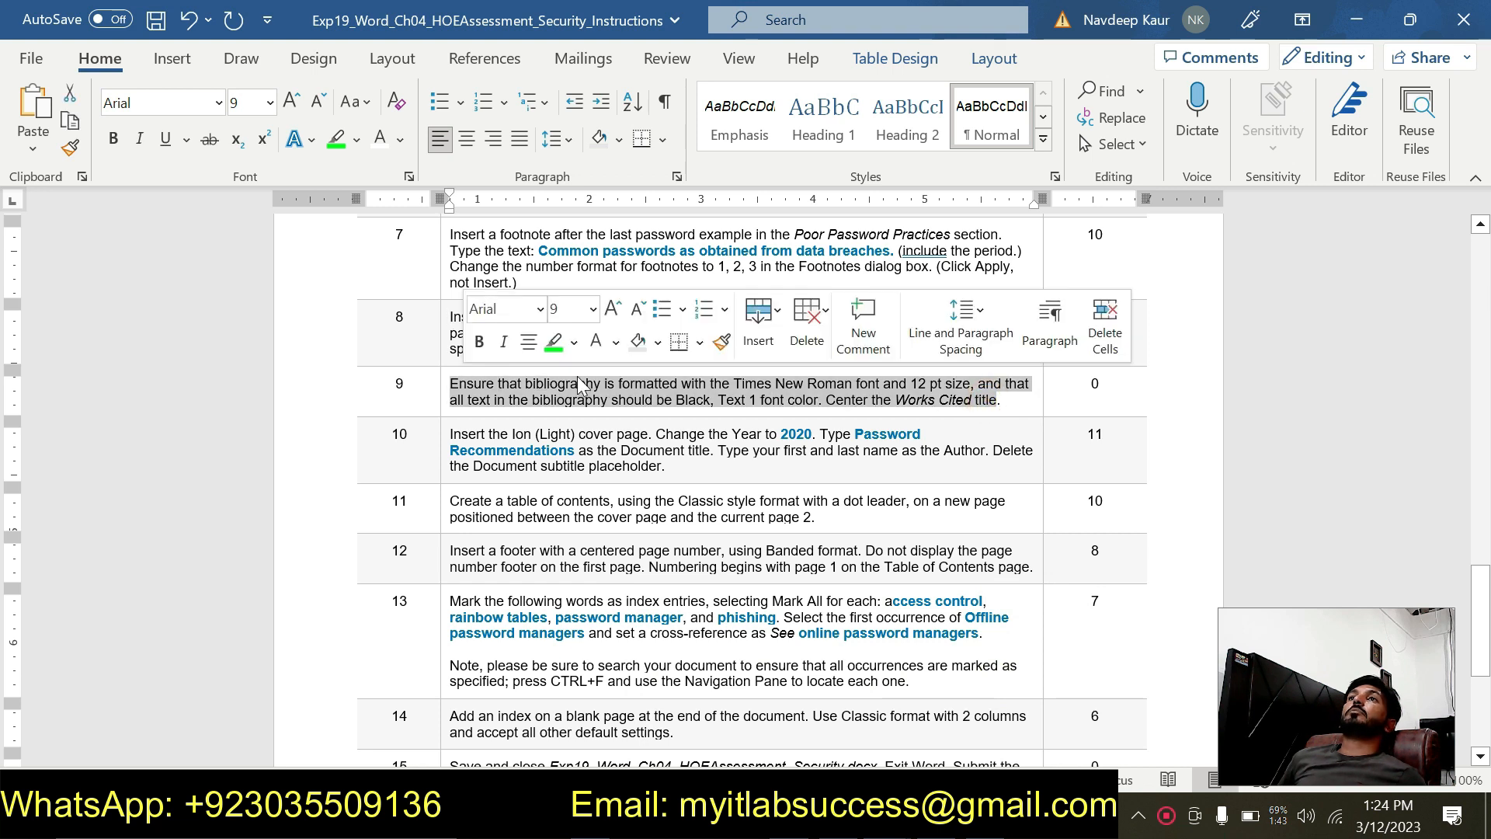
pyautogui.click(558, 351)
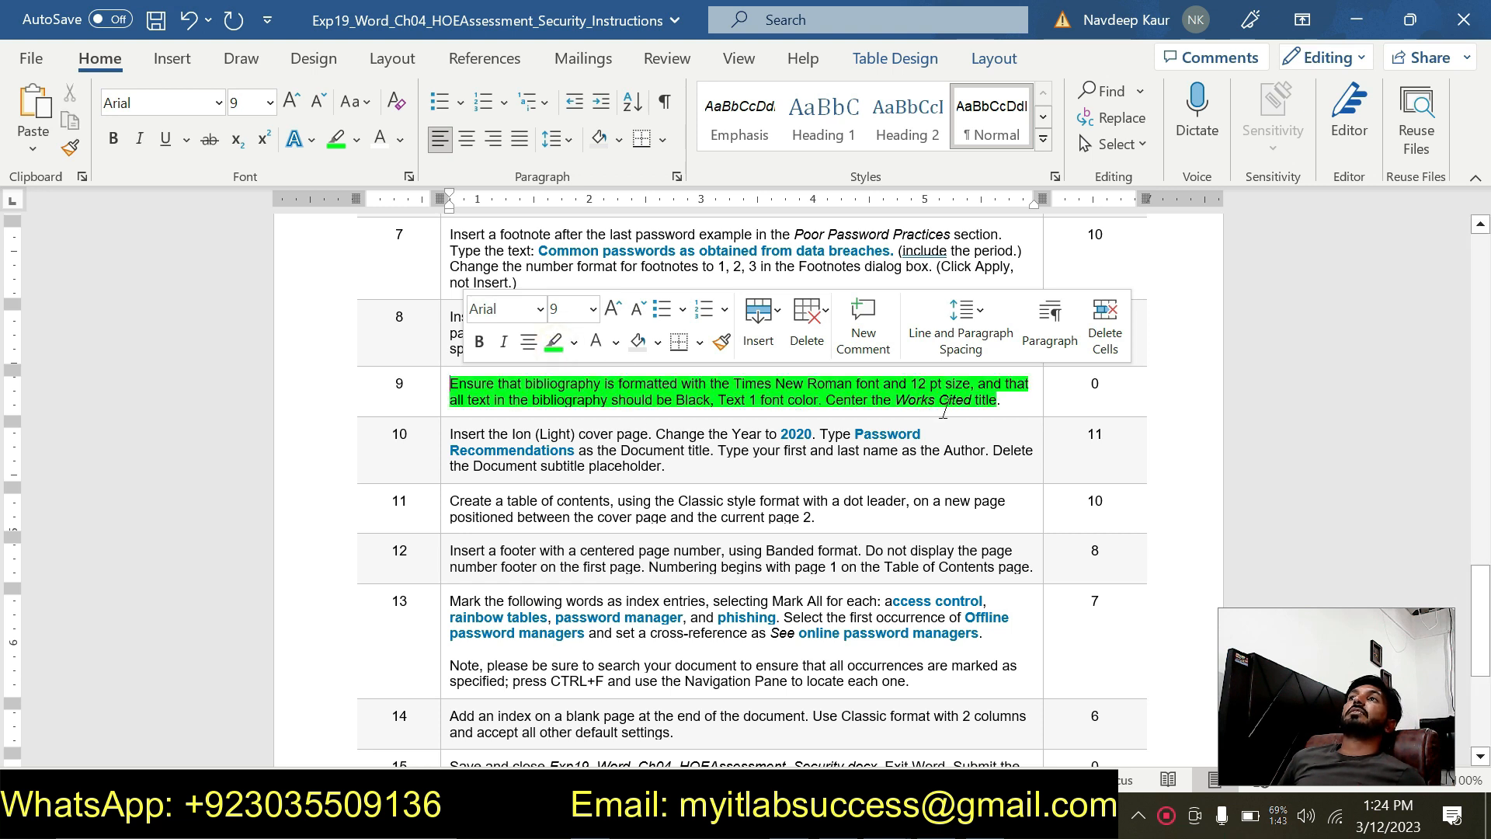
# Return to the report, set all bibliography text to the Black, Text 1 font color, and center the Works Cited title
pyautogui.moveTo(885, 822)
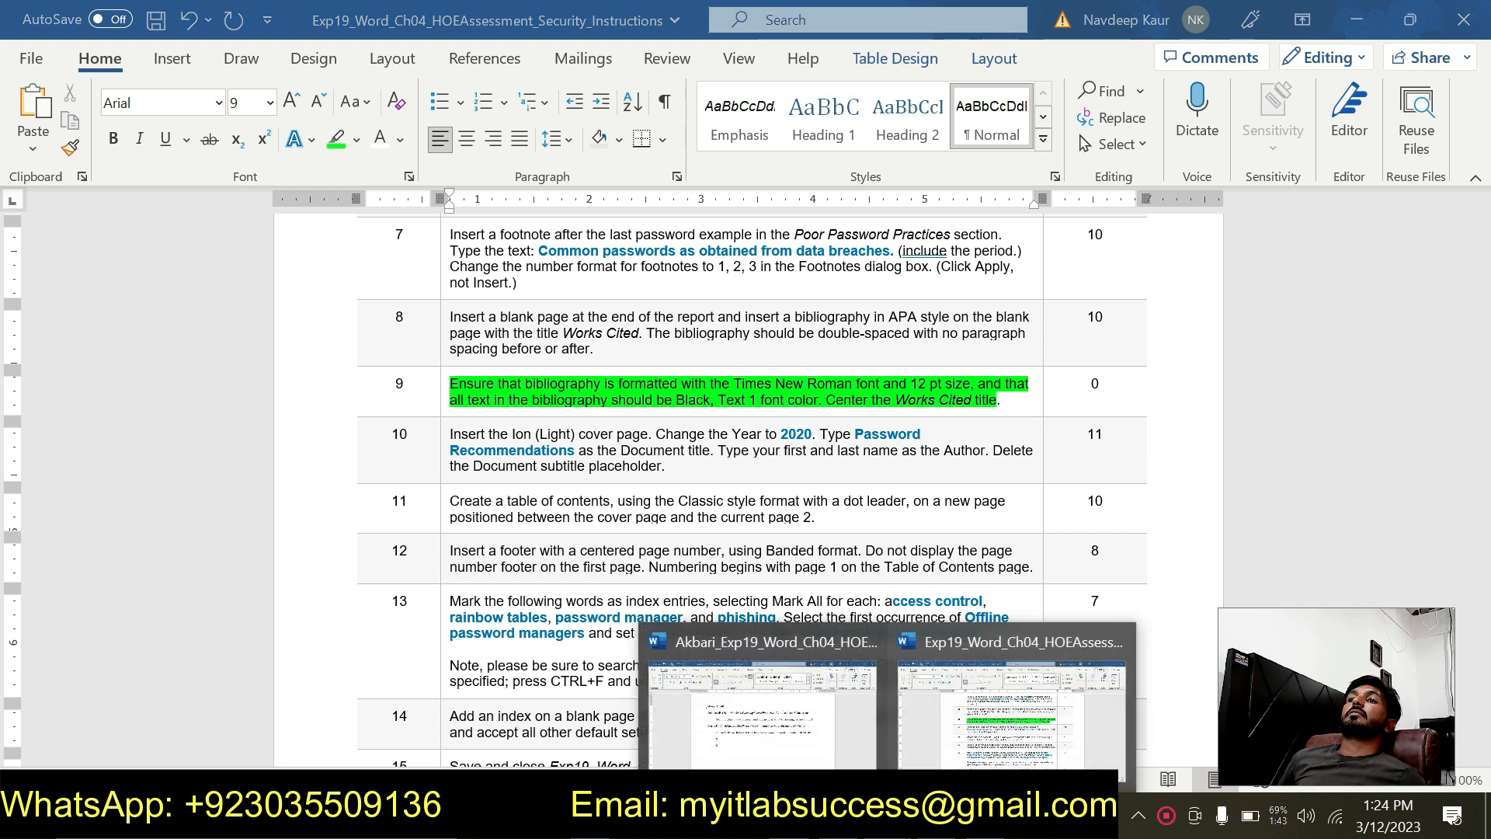
pyautogui.click(813, 736)
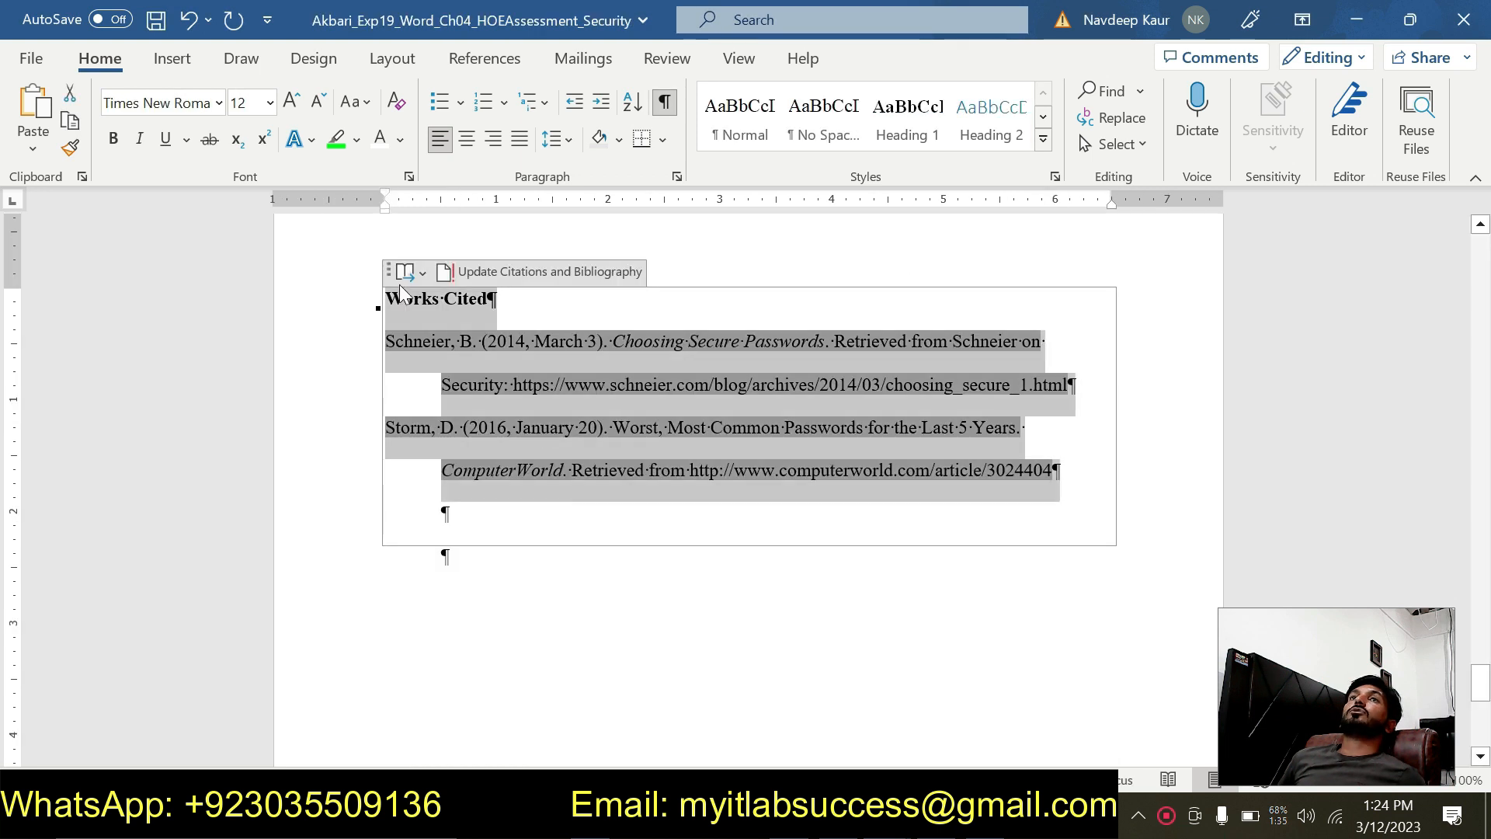
pyautogui.click(401, 142)
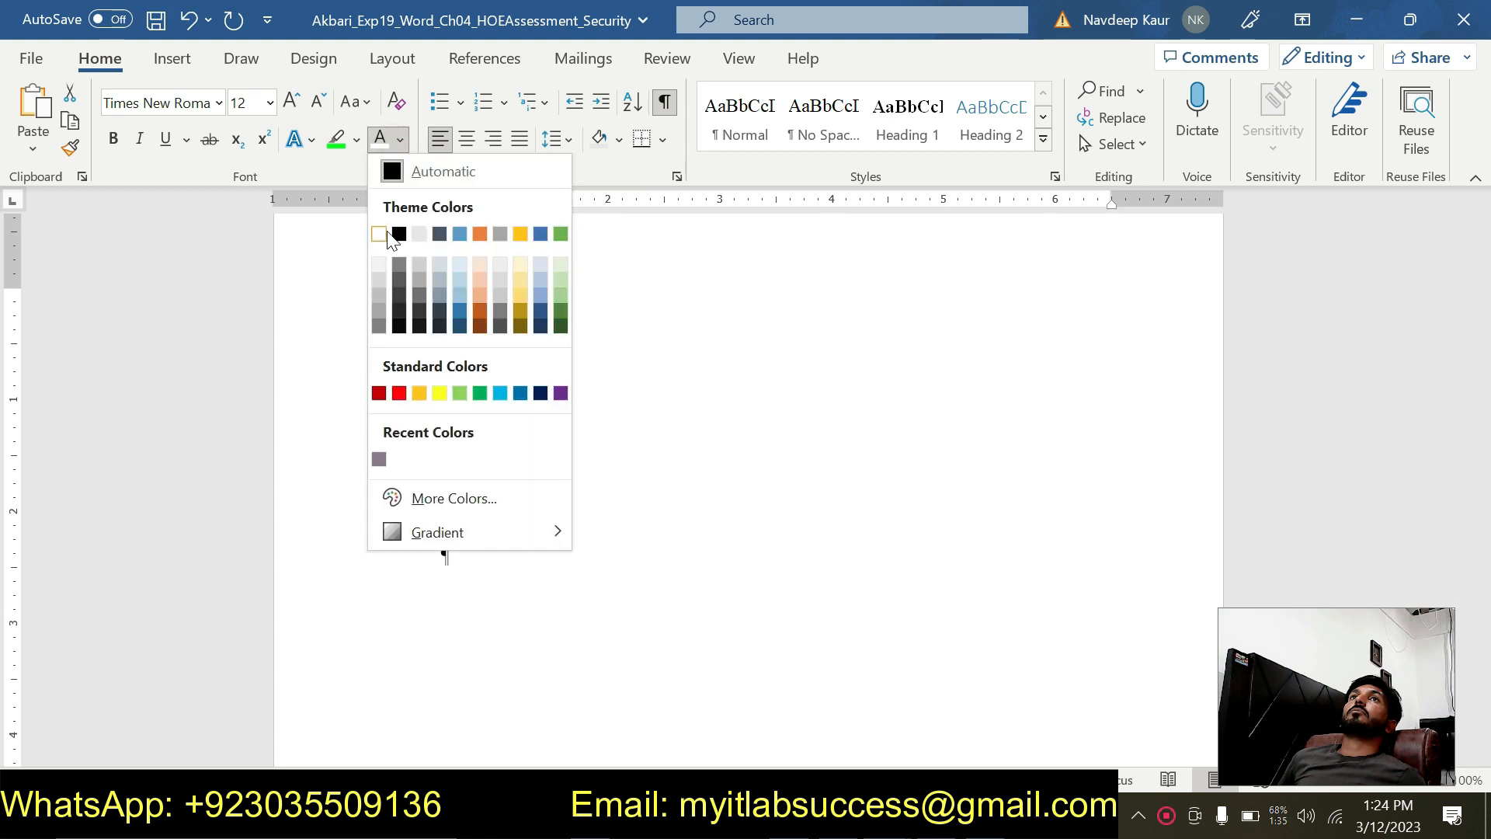
pyautogui.click(398, 233)
pyautogui.click(433, 295)
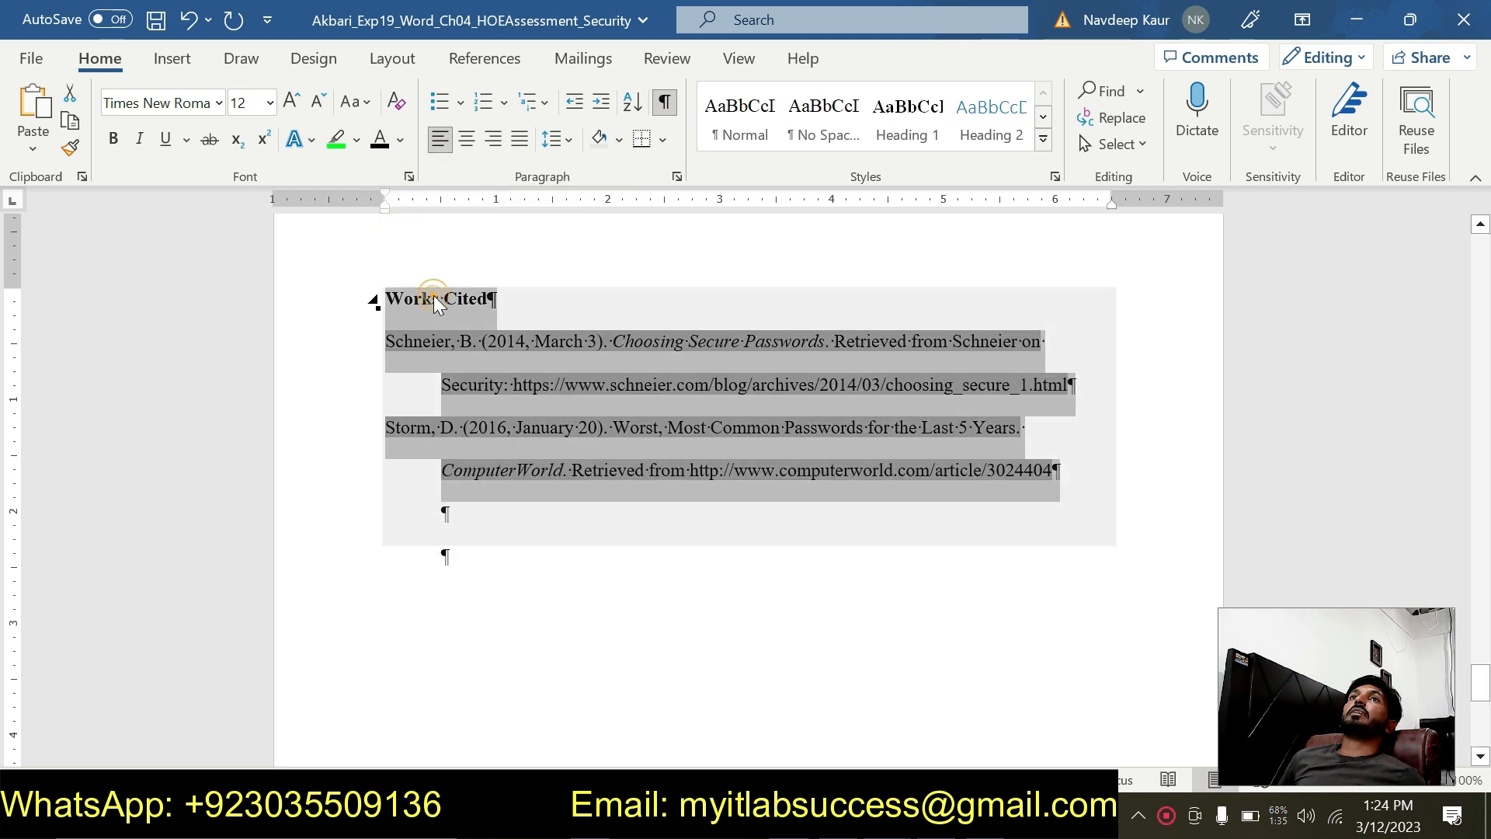
pyautogui.click(474, 141)
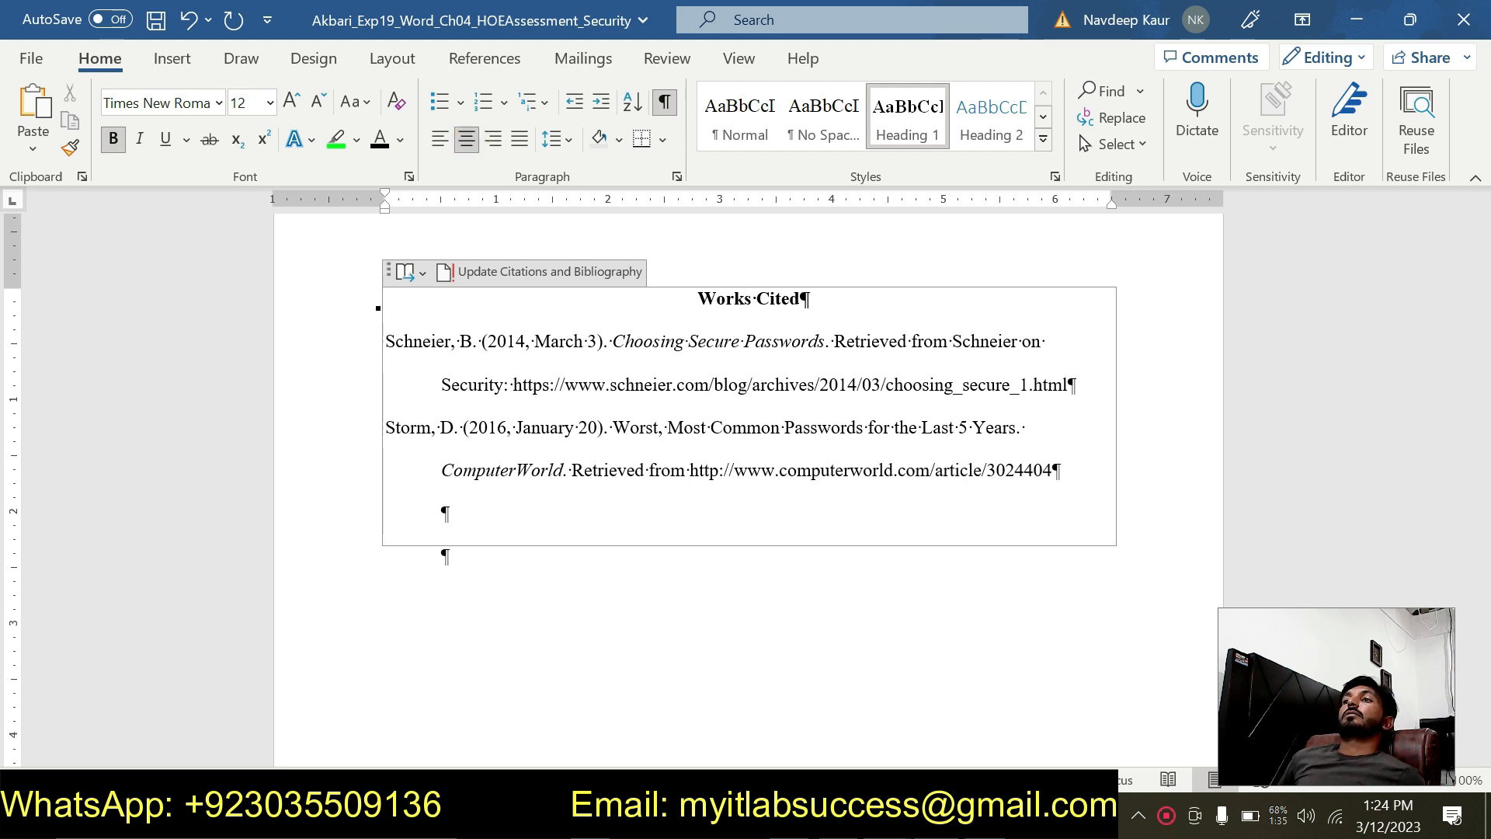
# Switch to the instructions document and remove the green highlight from the step 9 text
pyautogui.click(972, 726)
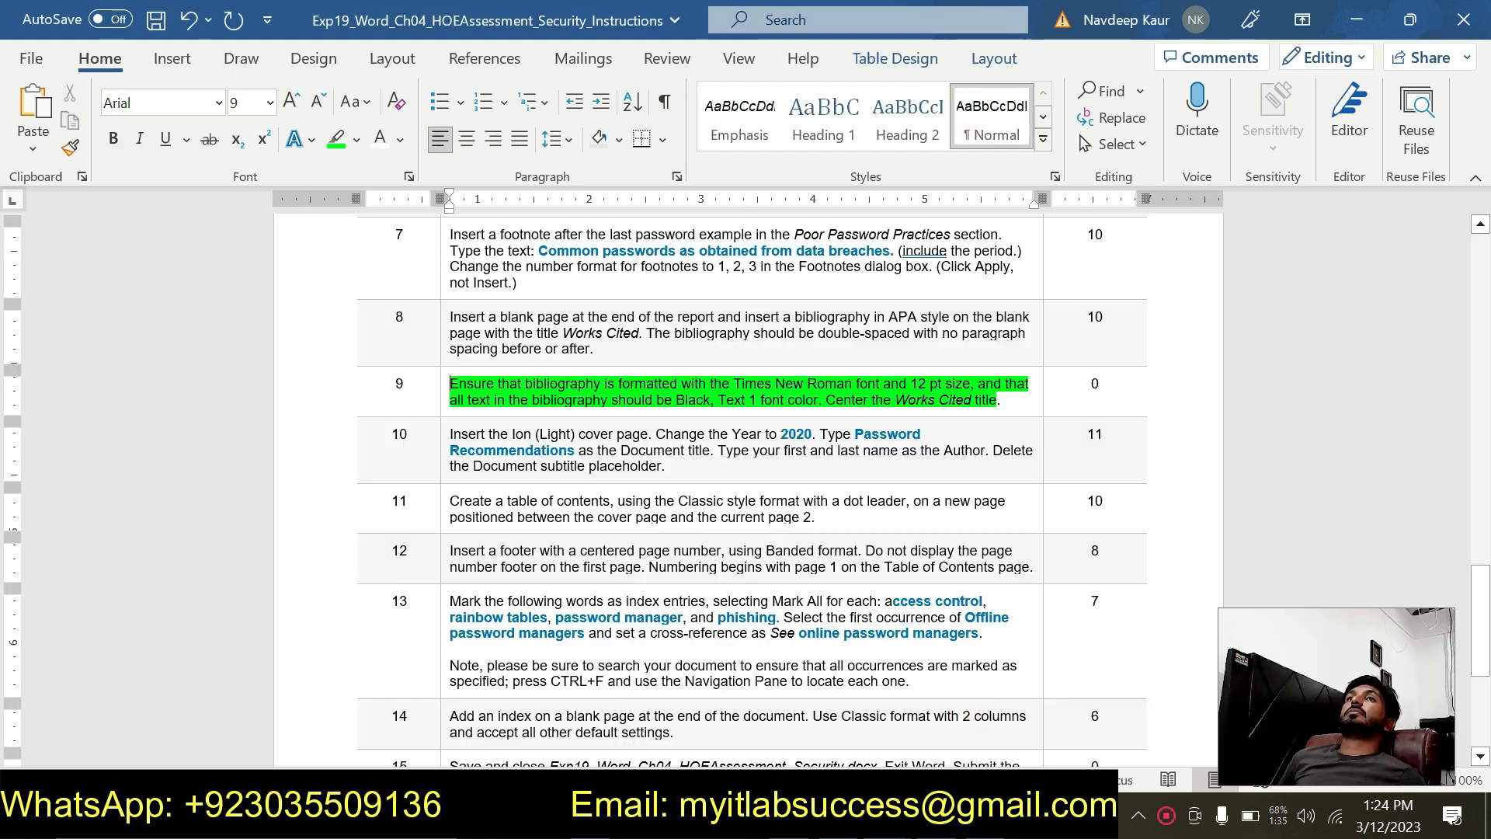
pyautogui.moveTo(1006, 400); pyautogui.dragTo(449, 384)
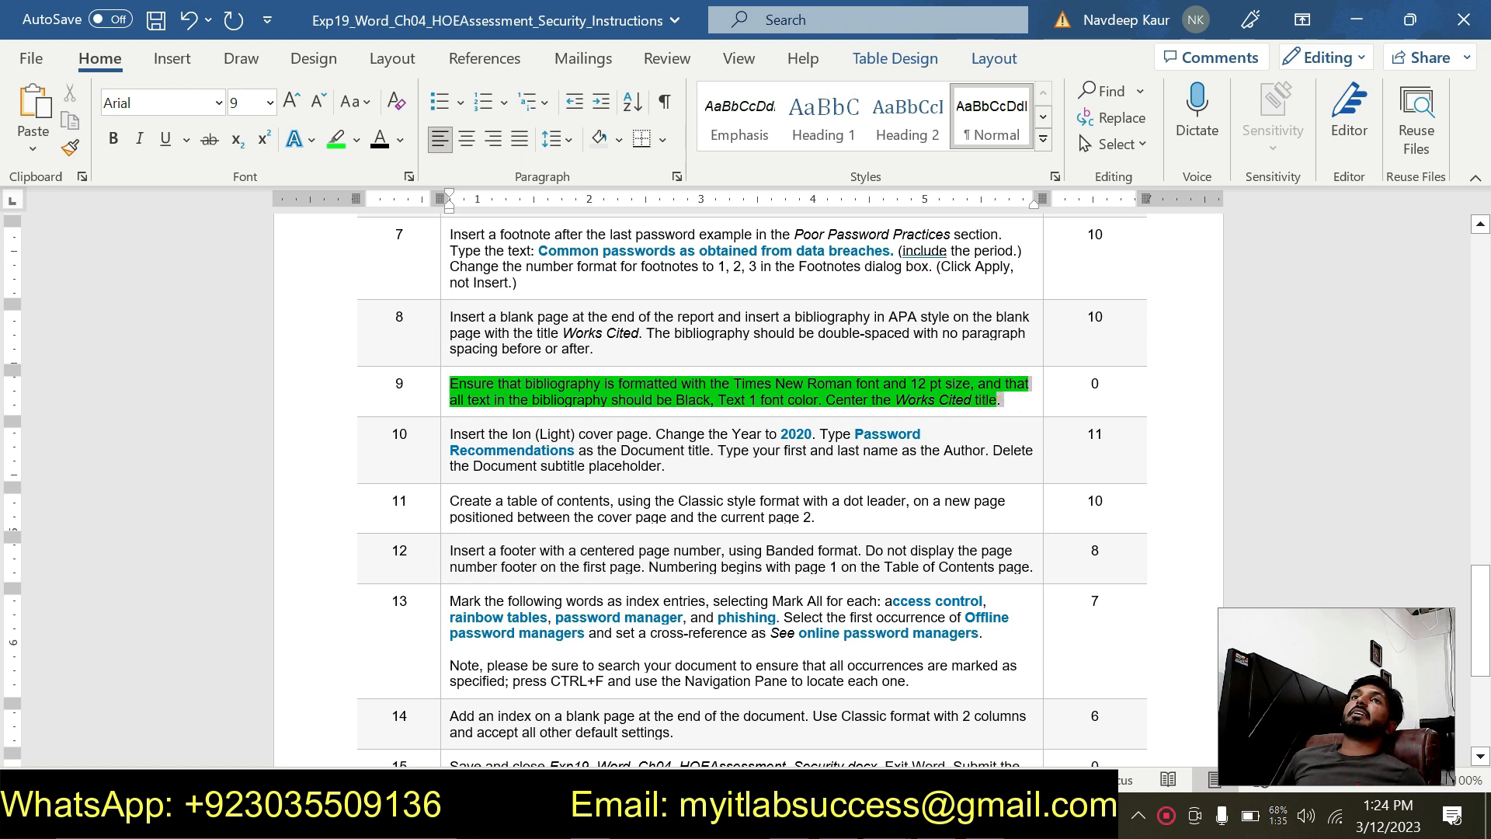
pyautogui.click(336, 140)
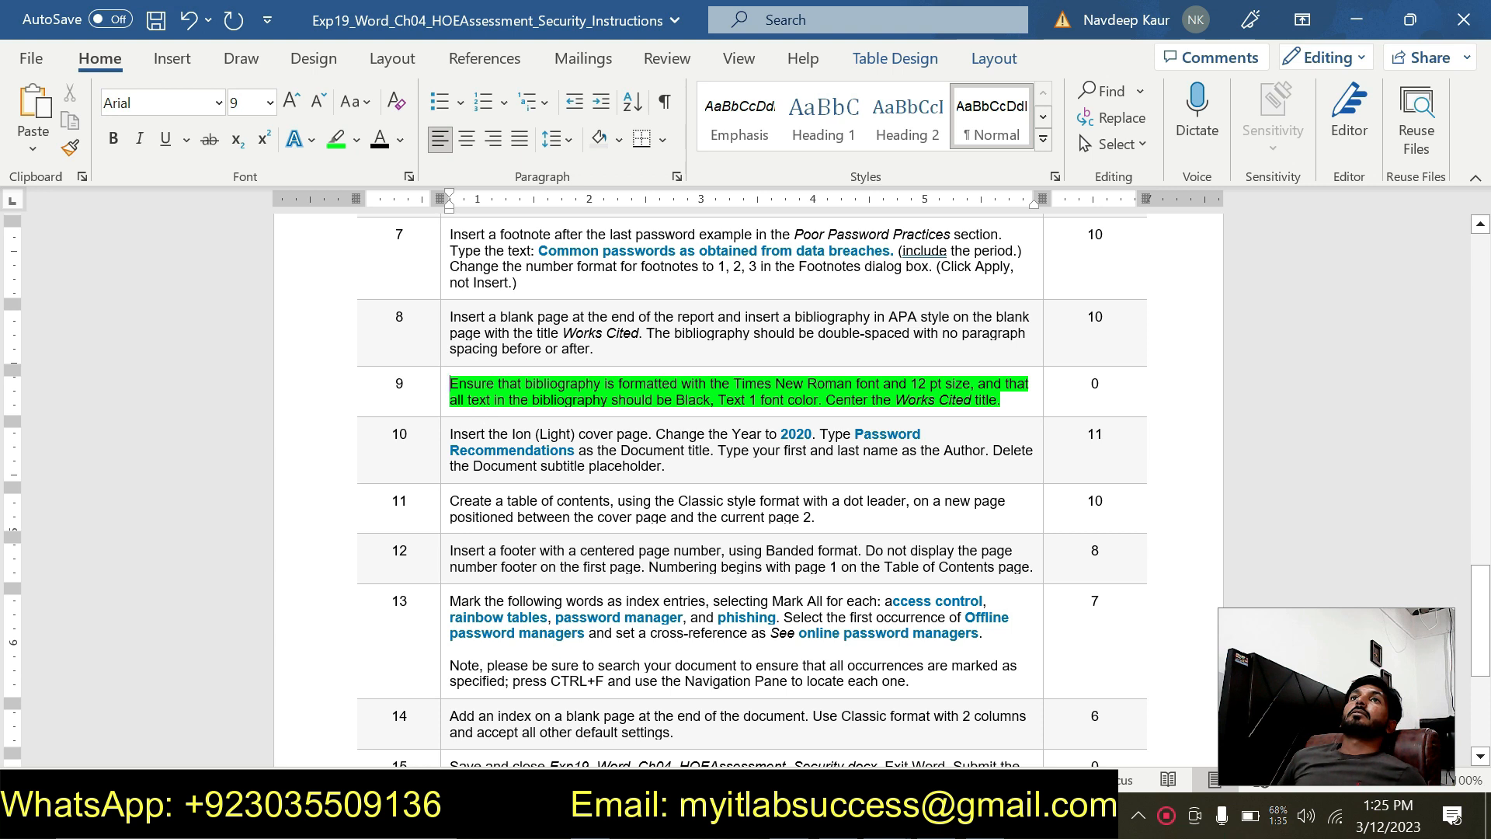
pyautogui.click(445, 386)
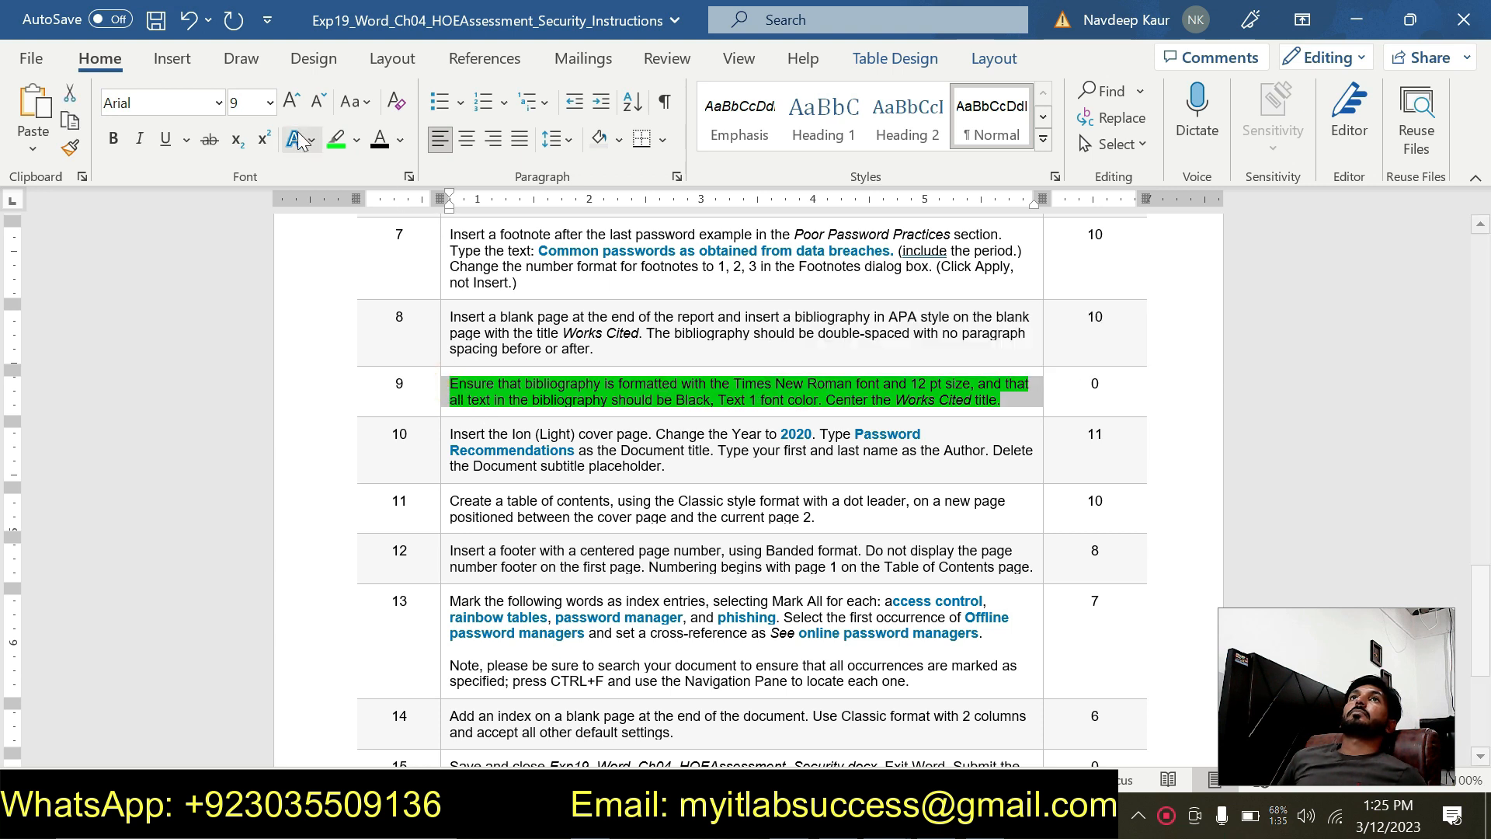
pyautogui.click(336, 140)
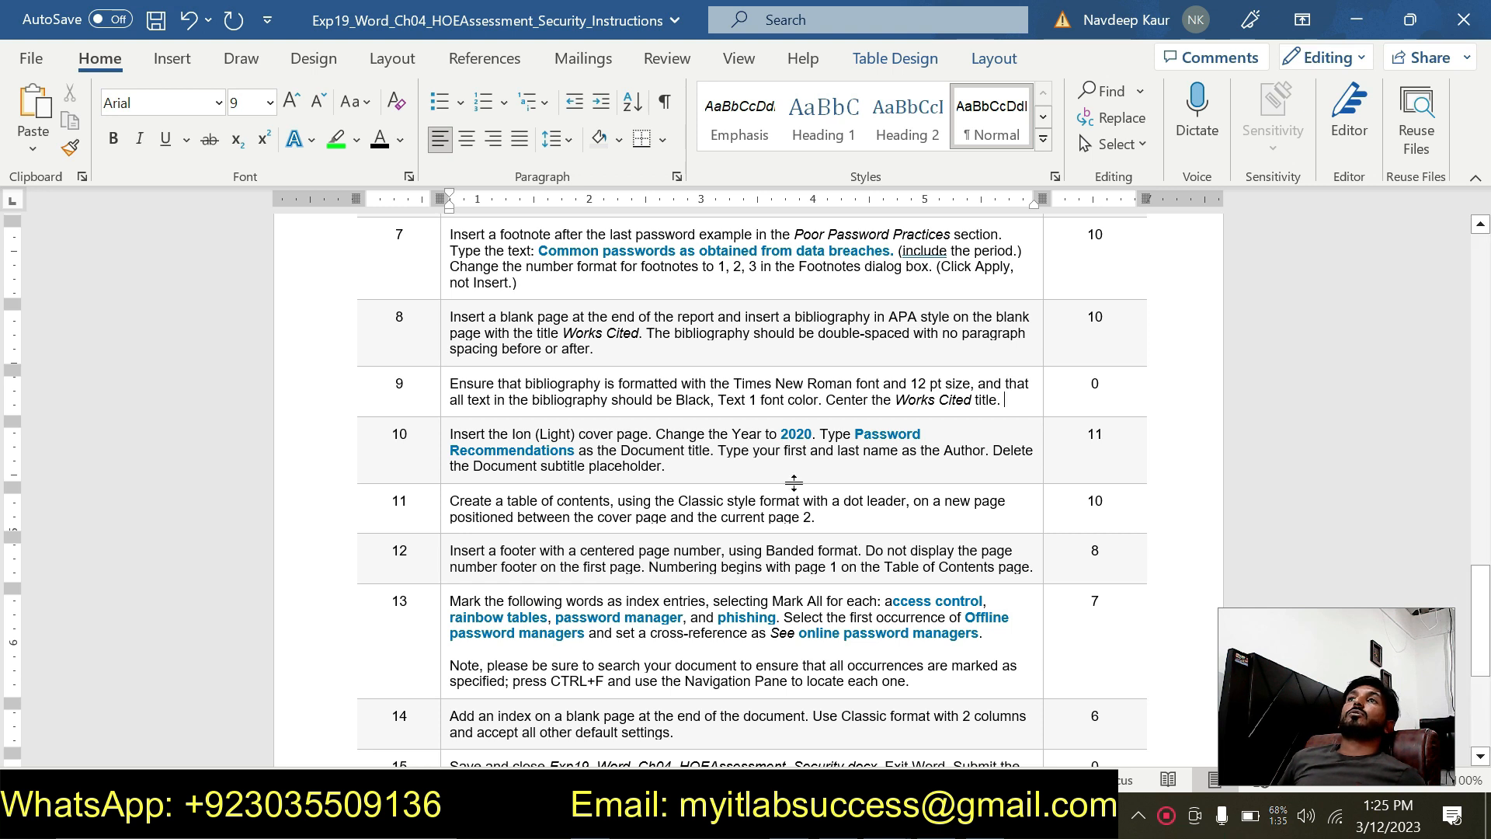
# Switch back to the report and insert the built-in Ion (Light) cover page
pyautogui.moveTo(887, 822)
pyautogui.click(792, 722)
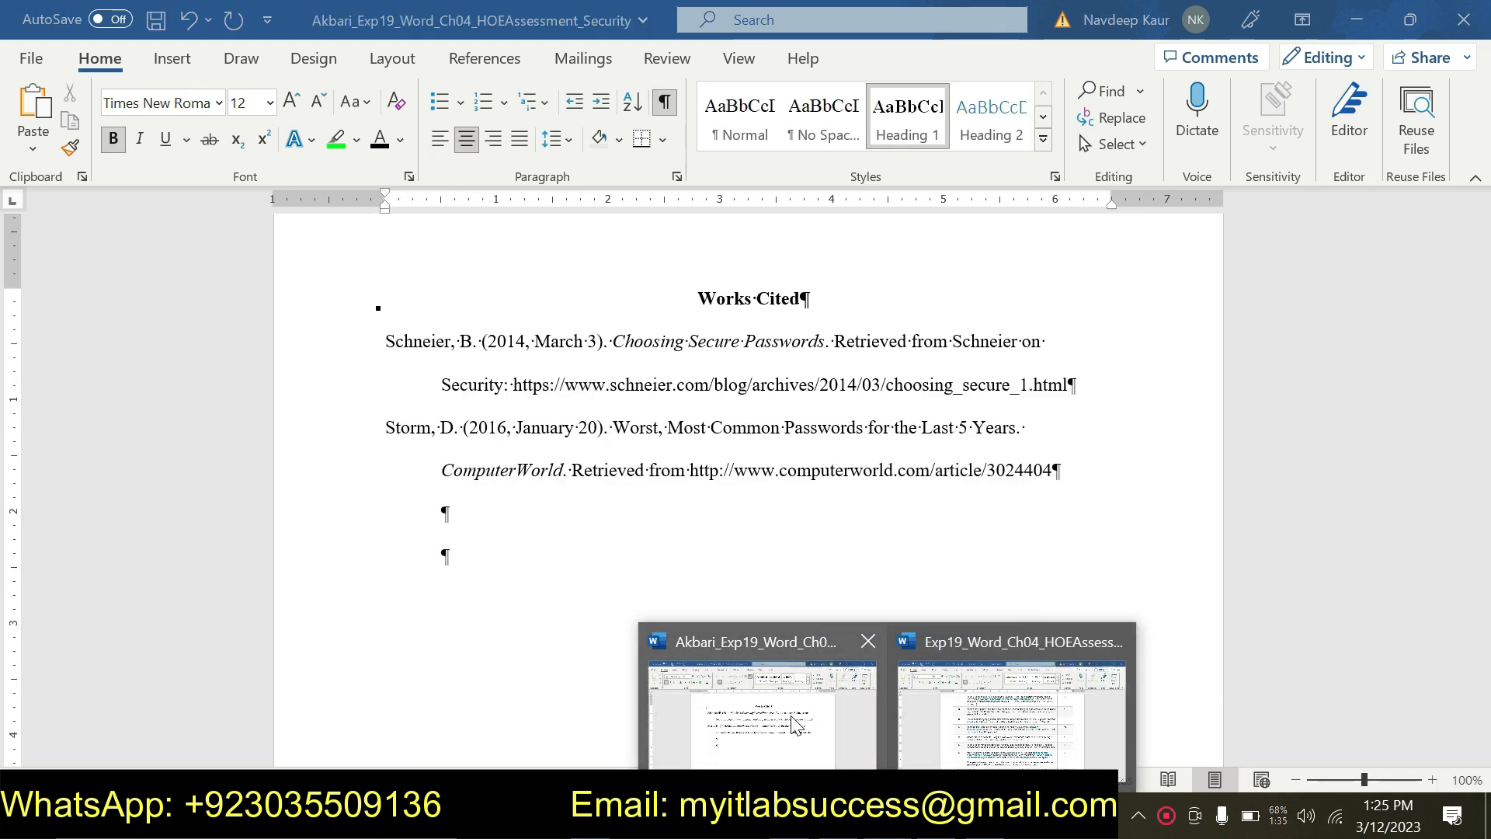
pyautogui.scroll(5, 793, 490)
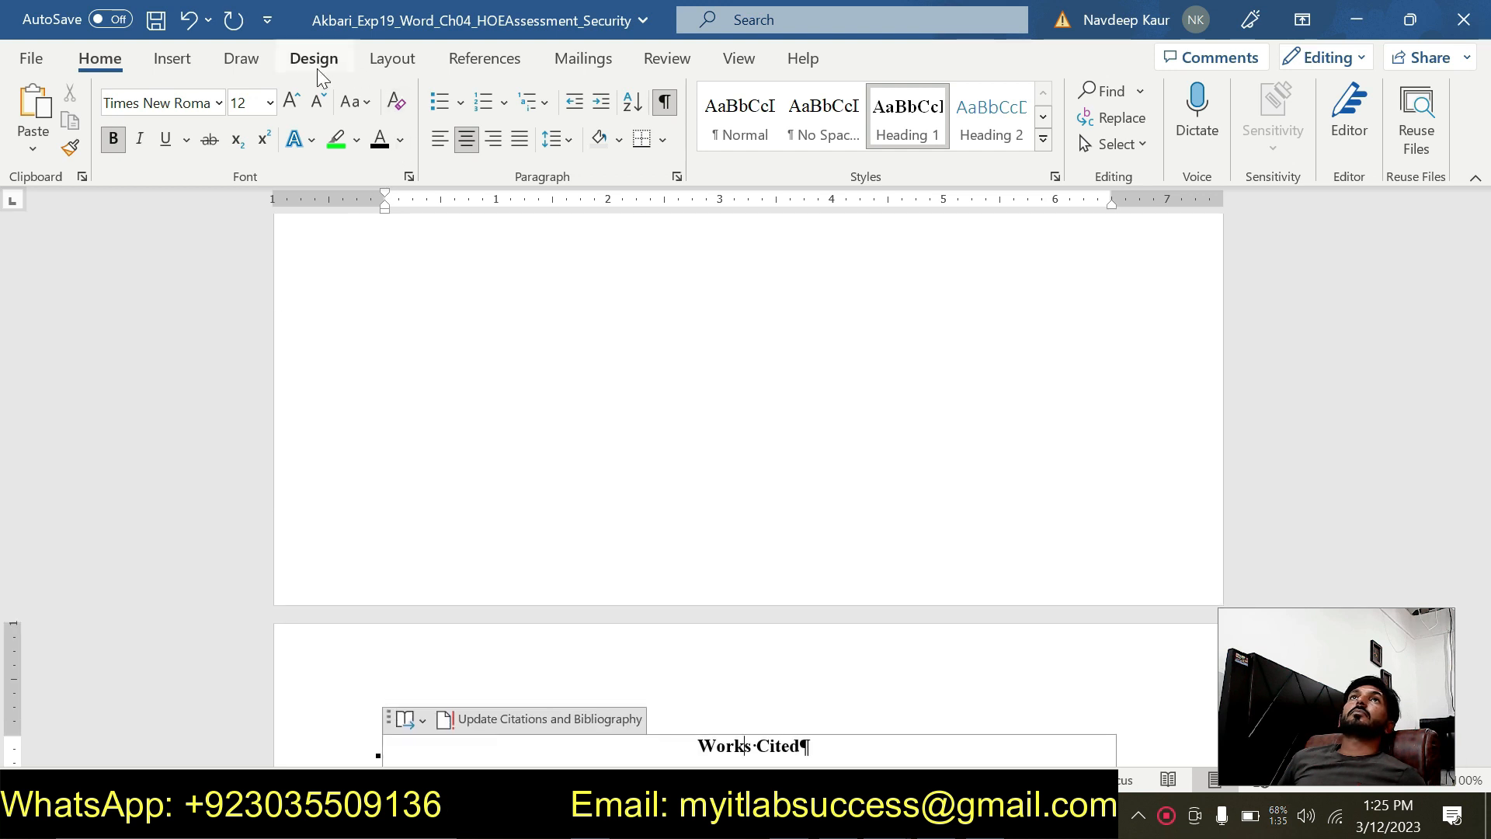
pyautogui.click(172, 59)
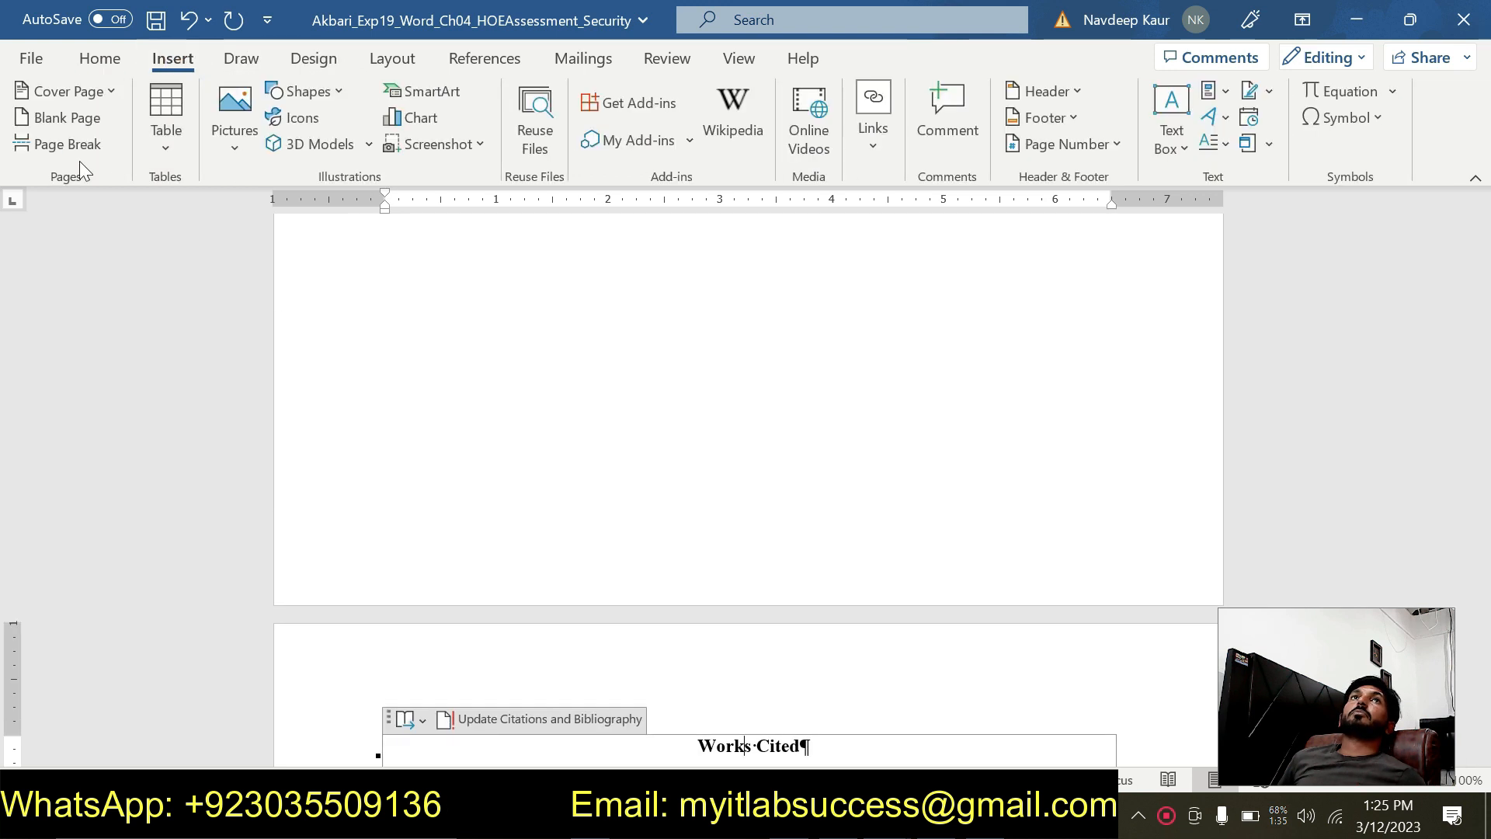
pyautogui.click(112, 92)
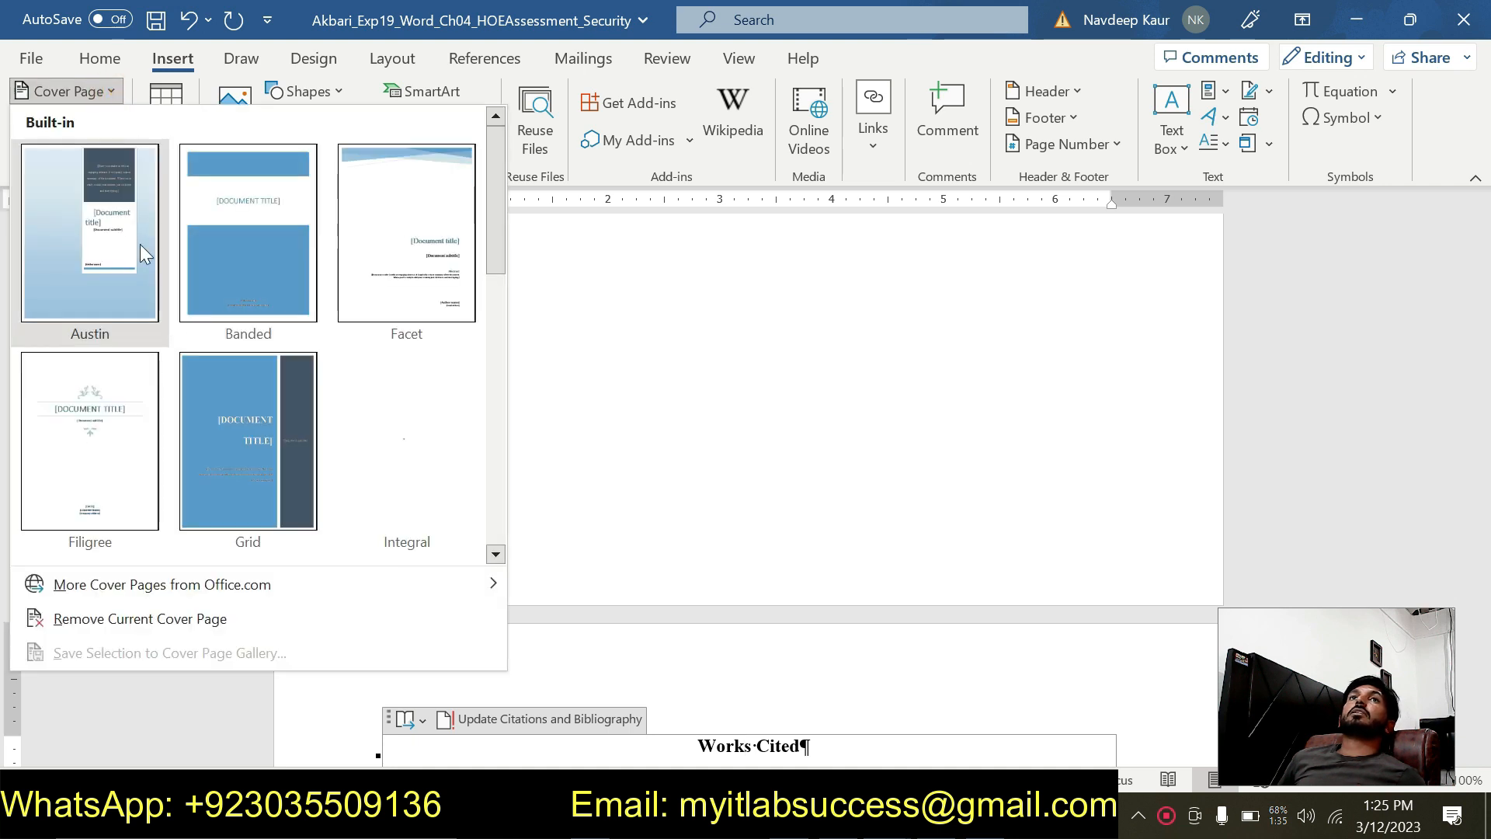
pyautogui.scroll(-5, 233, 373)
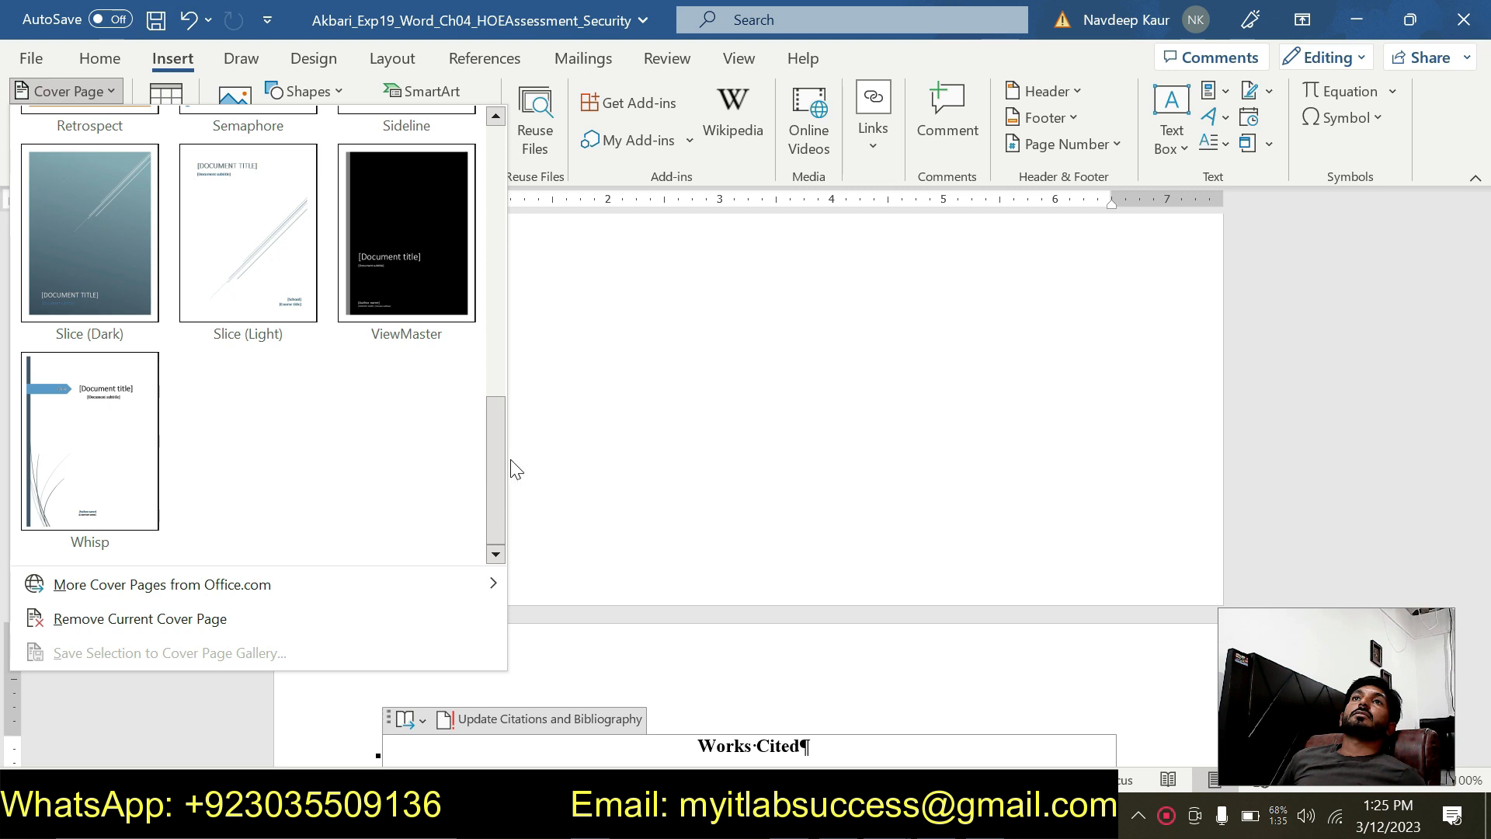
pyautogui.moveTo(496, 458); pyautogui.dragTo(496, 313)
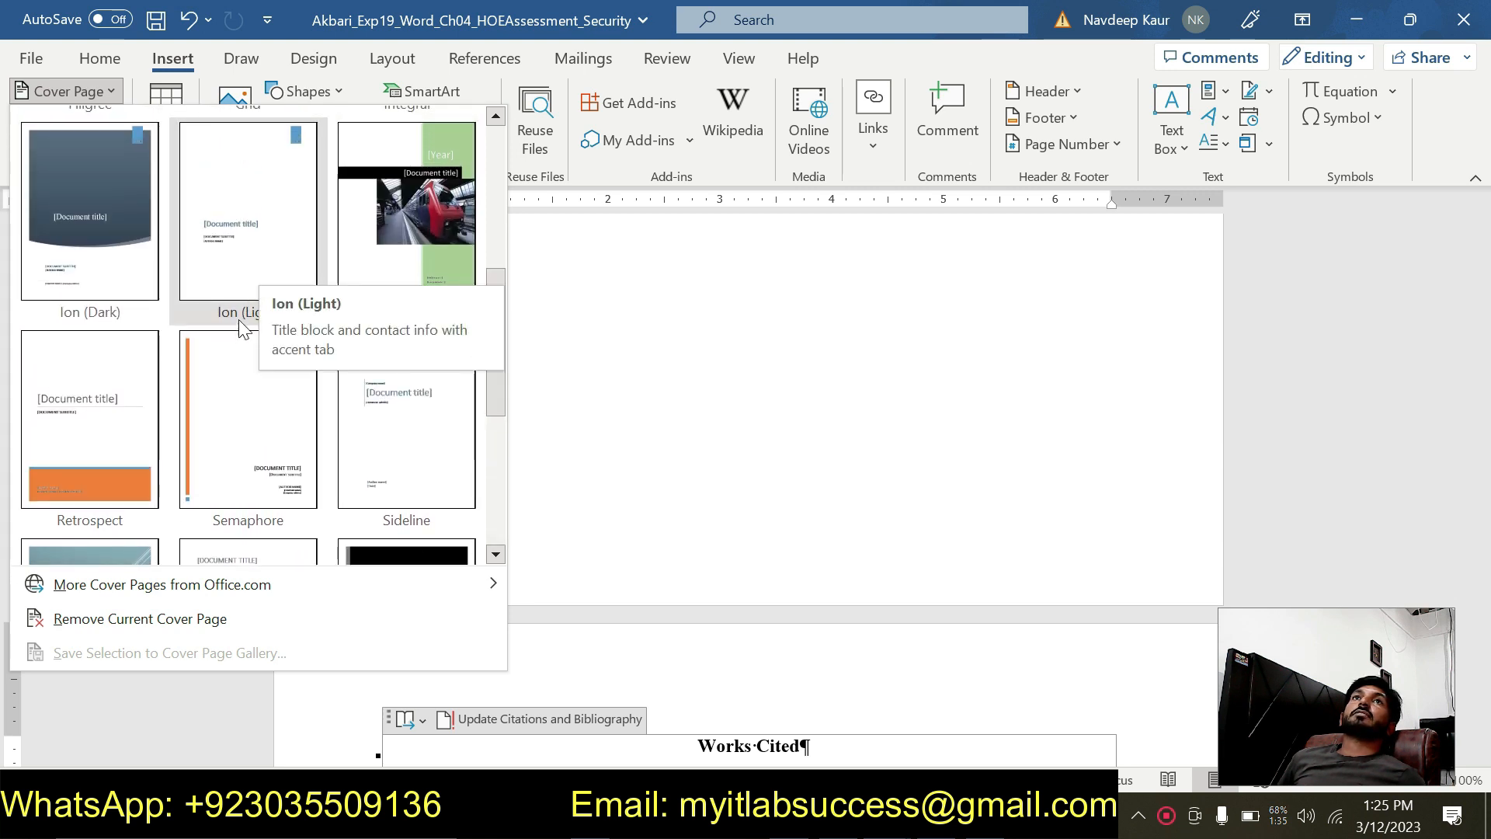
pyautogui.click(251, 285)
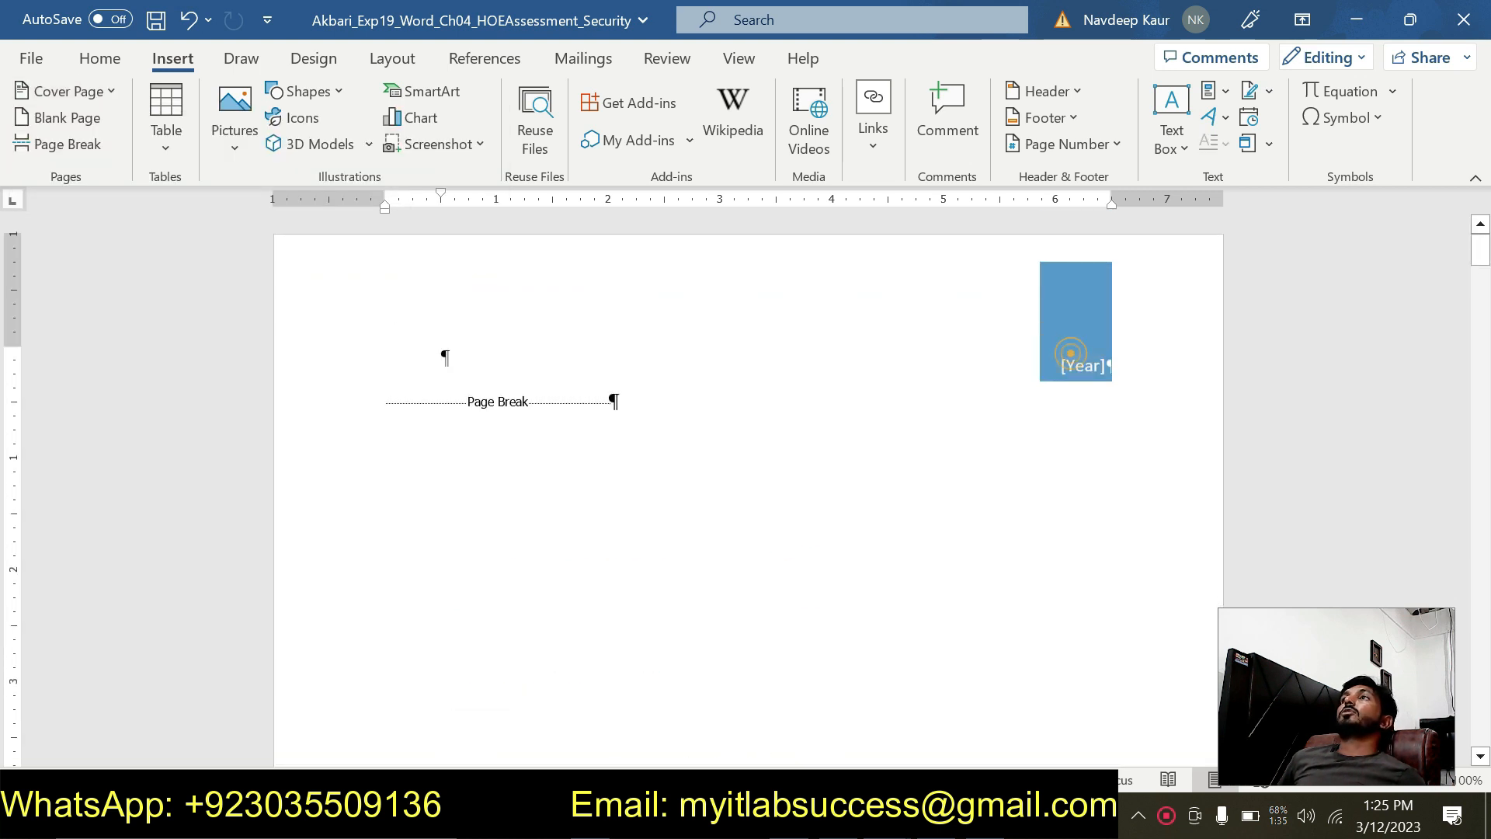
# Set the cover page's Year to 2020 by picking a date in March 2020
pyautogui.click(1081, 358)
pyautogui.click(1122, 365)
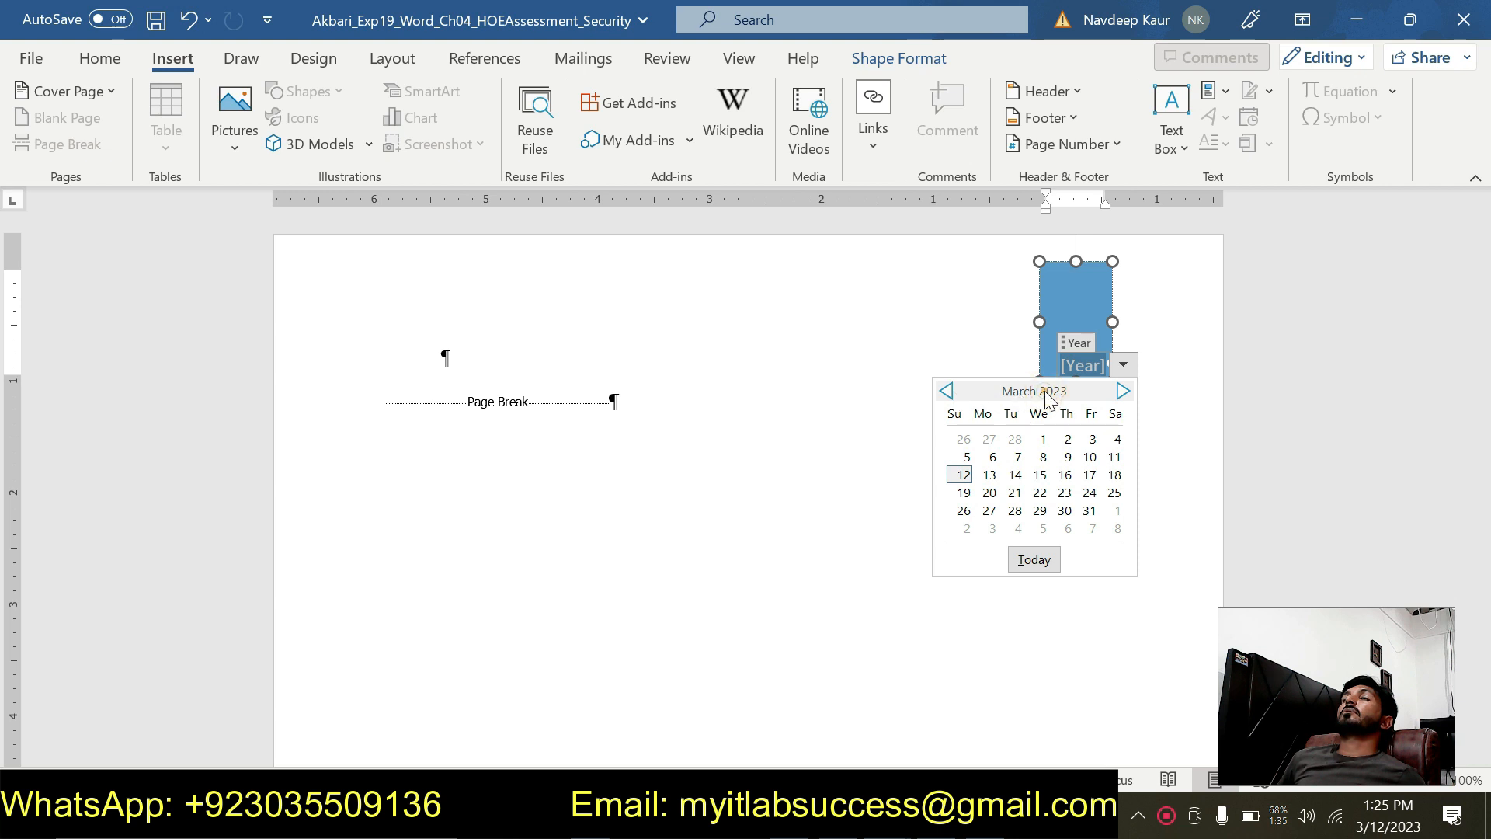
pyautogui.click(948, 390)
pyautogui.click(947, 391)
pyautogui.click(947, 390)
pyautogui.doubleClick(947, 390)
pyautogui.doubleClick(947, 391)
pyautogui.tripleClick(947, 390)
pyautogui.doubleClick(947, 391)
pyautogui.tripleClick(948, 390)
pyautogui.doubleClick(947, 390)
pyautogui.doubleClick(947, 391)
pyautogui.doubleClick(947, 390)
pyautogui.click(947, 390)
pyautogui.click(947, 391)
pyautogui.click(948, 390)
pyautogui.click(947, 391)
pyautogui.doubleClick(948, 391)
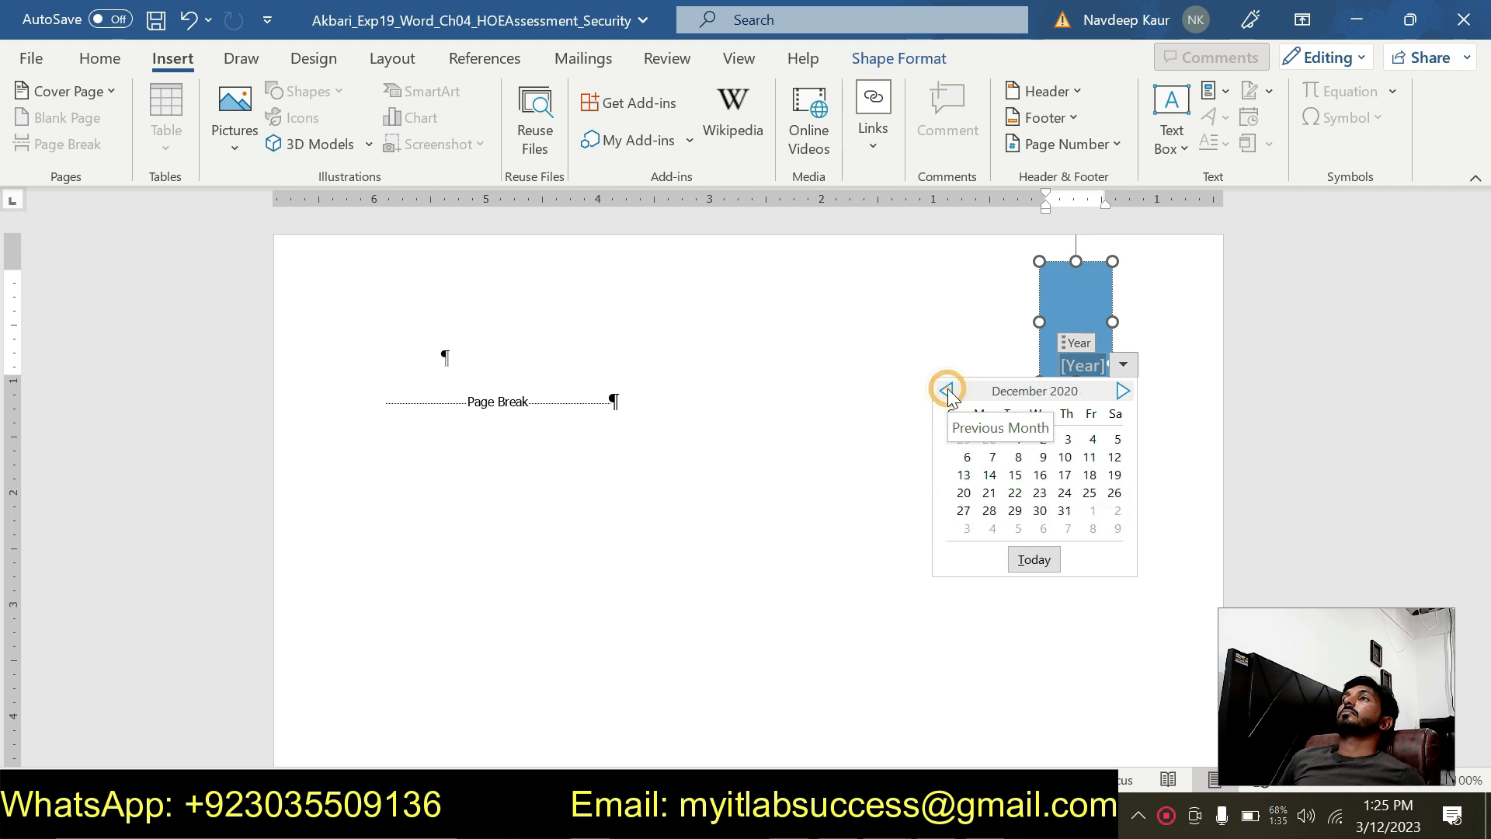
pyautogui.click(947, 391)
pyautogui.tripleClick(948, 390)
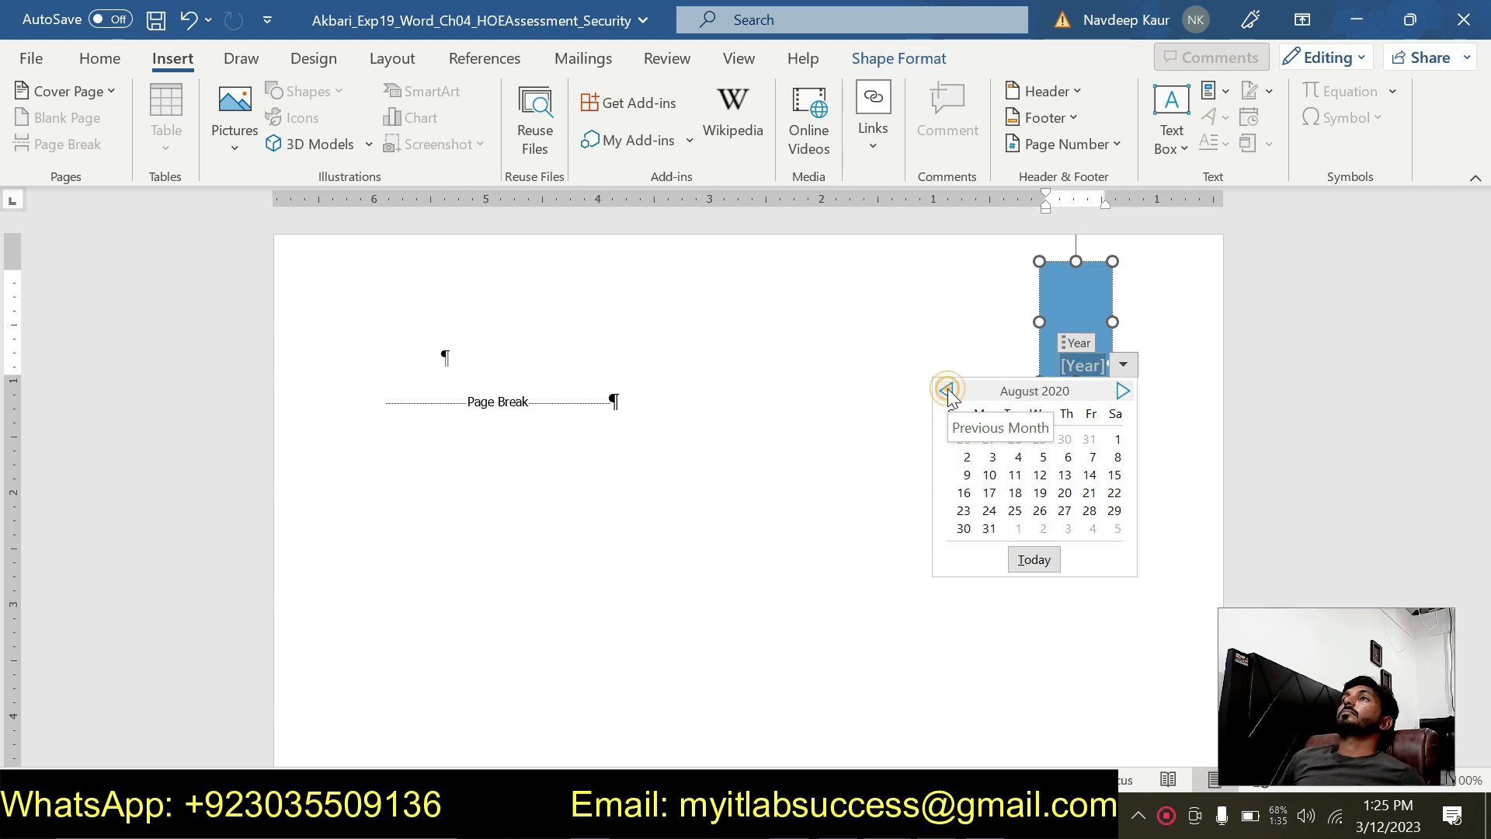
pyautogui.click(947, 391)
pyautogui.click(947, 390)
pyautogui.doubleClick(948, 390)
pyautogui.click(947, 390)
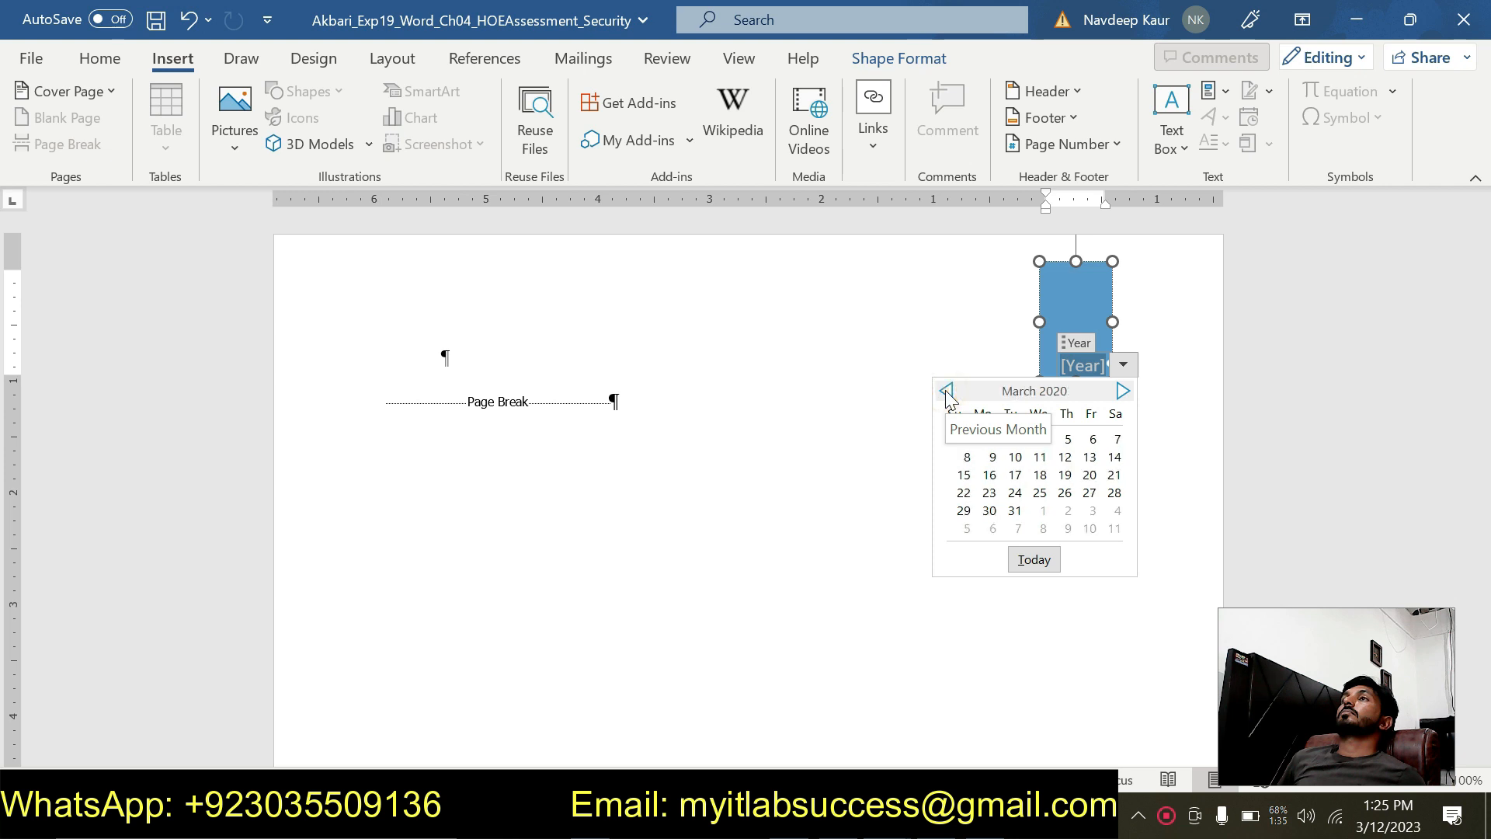
pyautogui.click(994, 463)
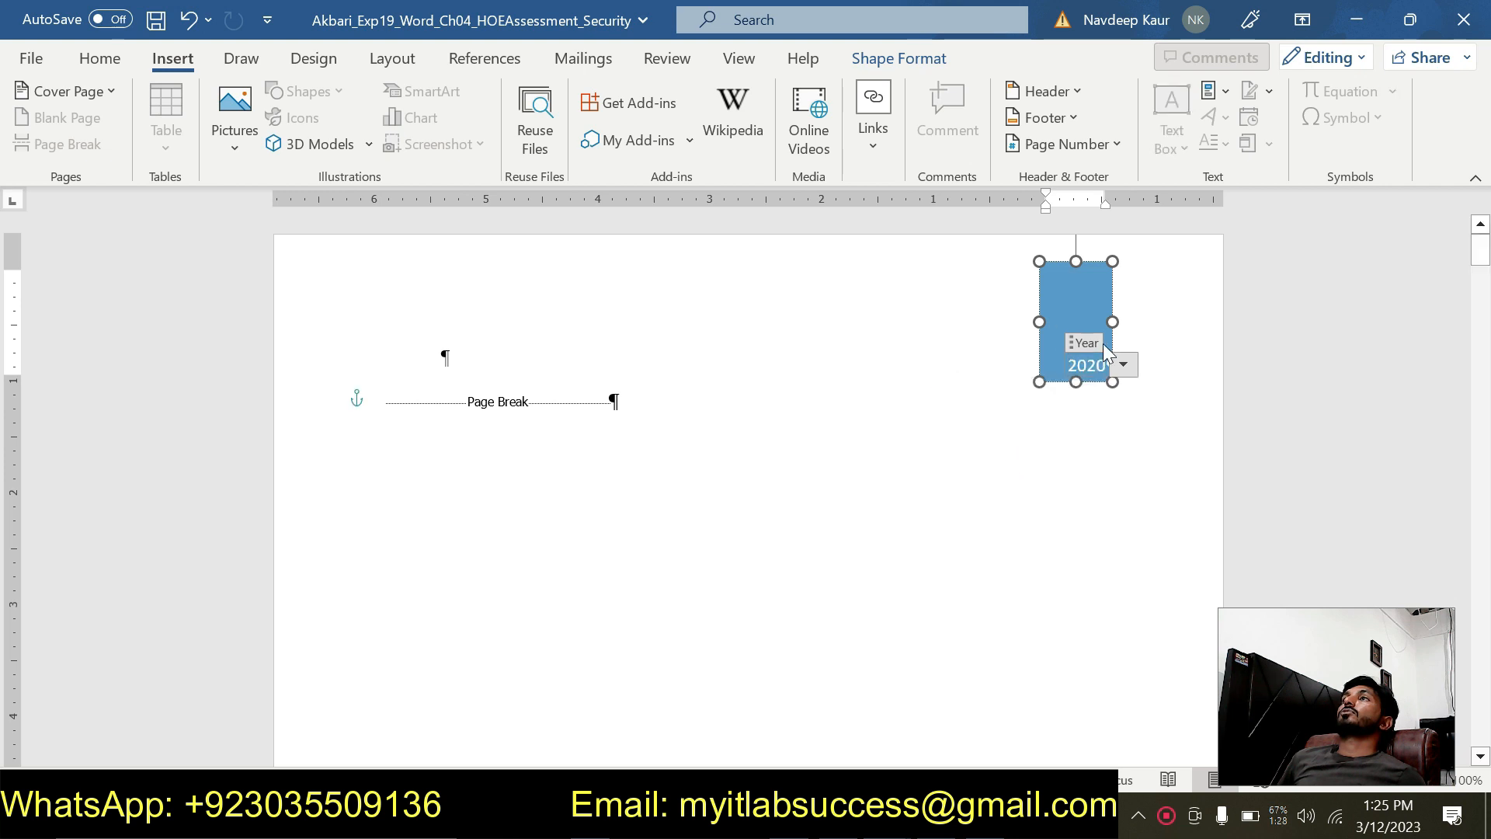
# Copy "Password Recommendations" from step 10 of the instructions into the cover page's Document title, dropping its source formatting
pyautogui.scroll(-5, 778, 429)
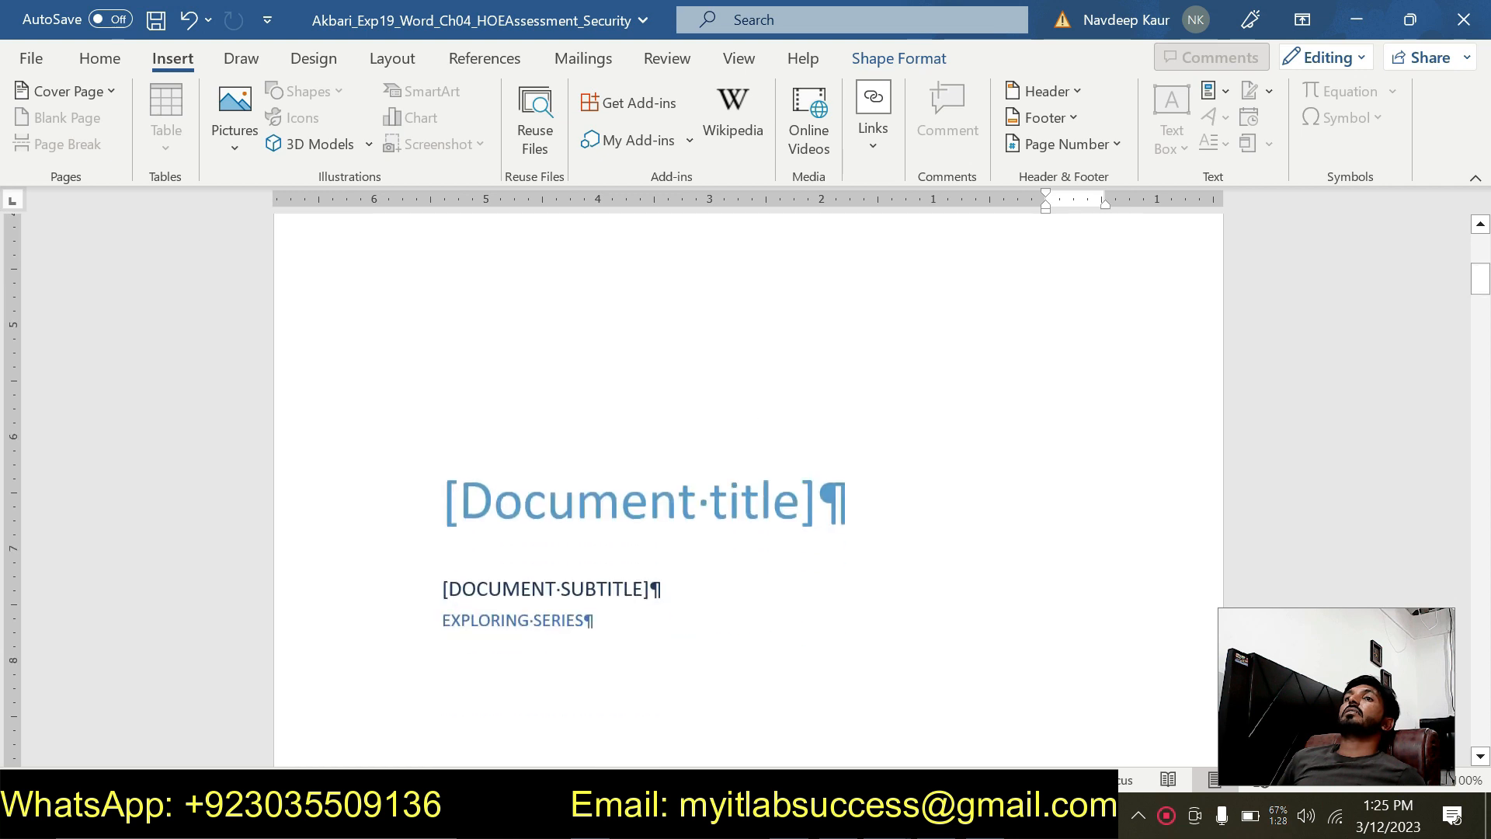
pyautogui.scroll(-1, 746, 465)
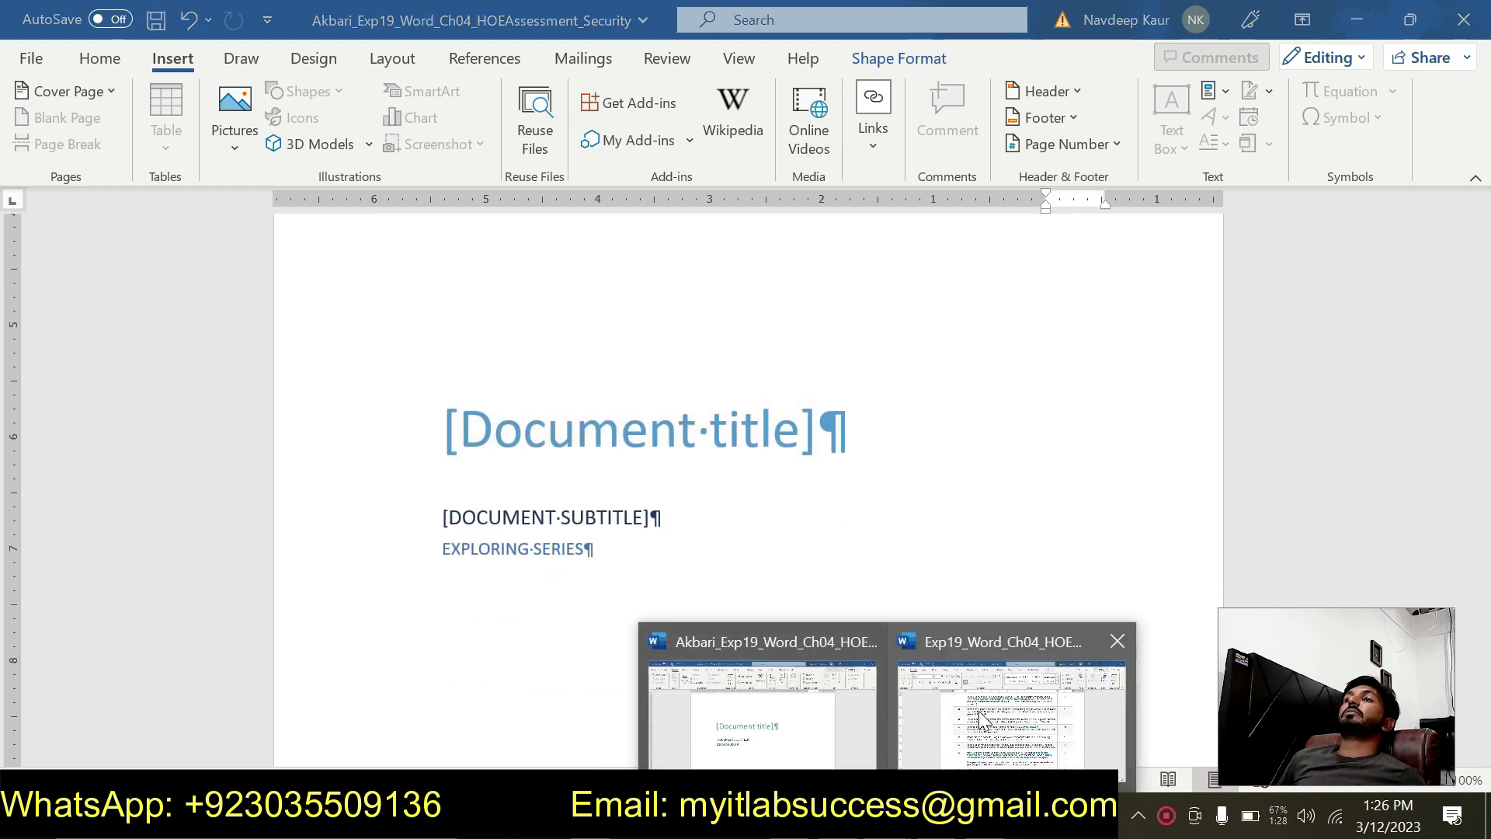
pyautogui.click(979, 710)
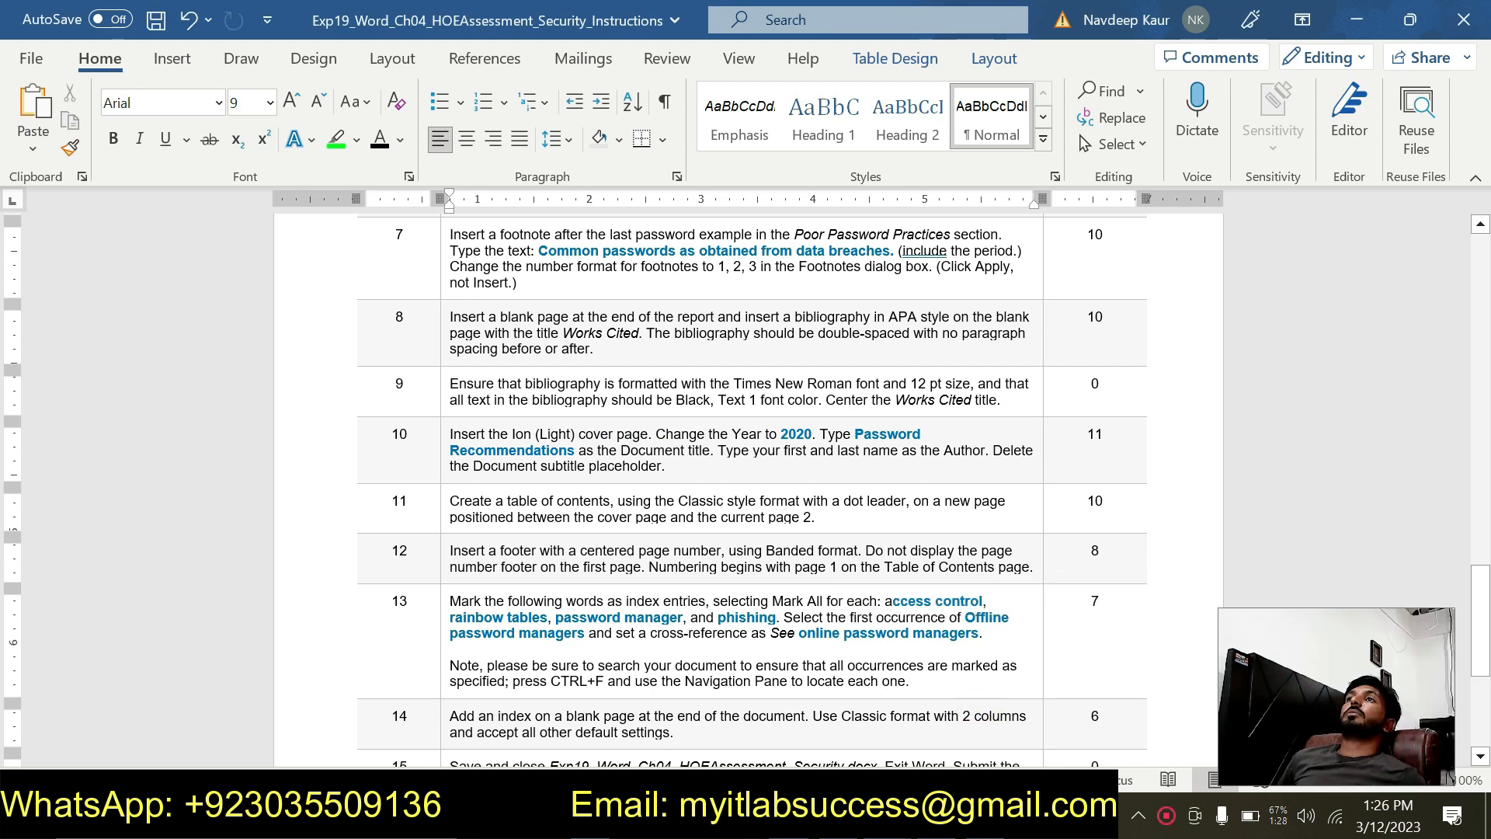
pyautogui.moveTo(854, 433); pyautogui.dragTo(557, 450)
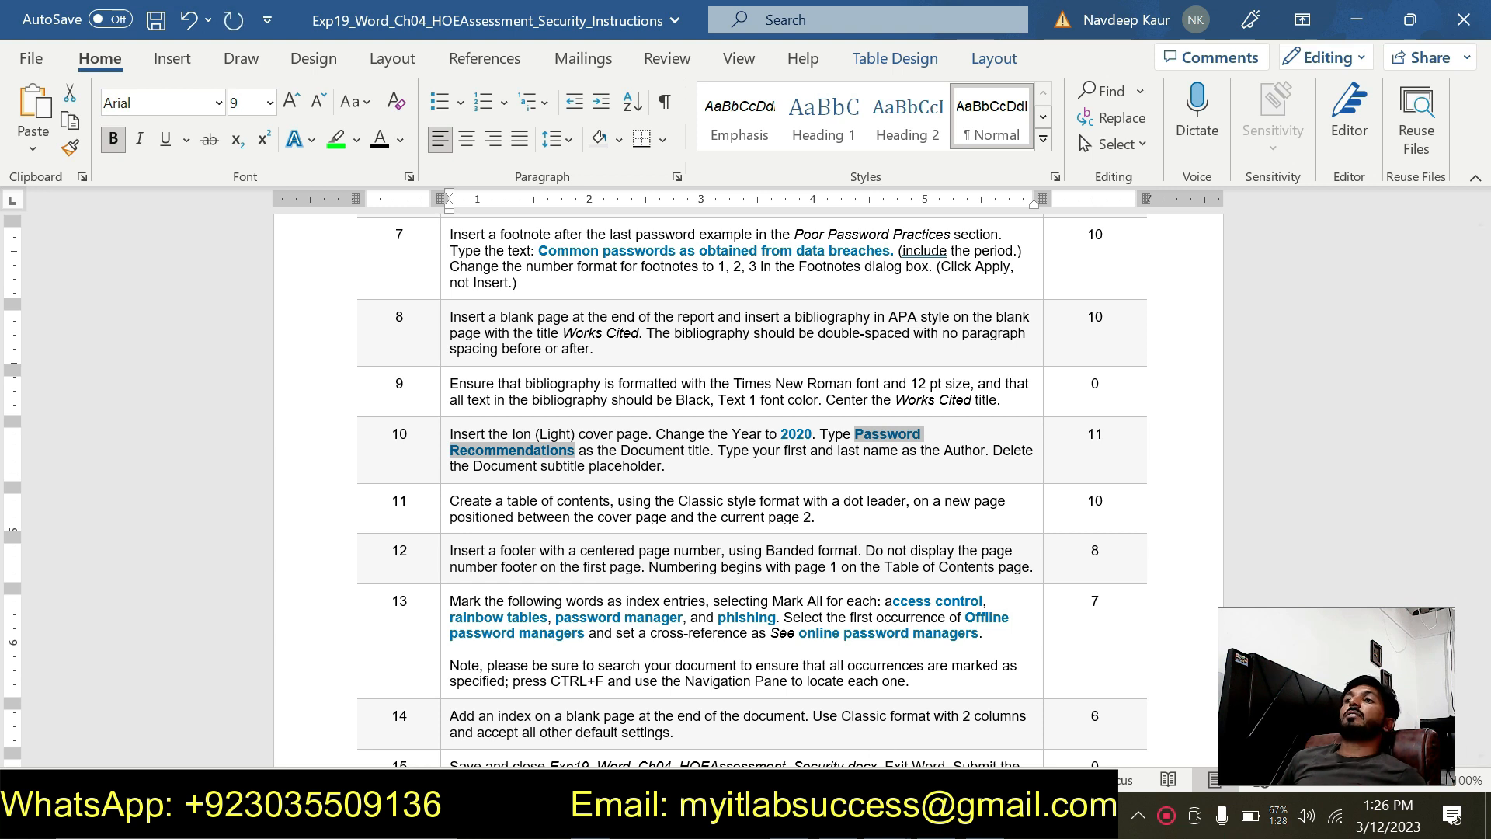
pyautogui.click(862, 817)
pyautogui.click(795, 722)
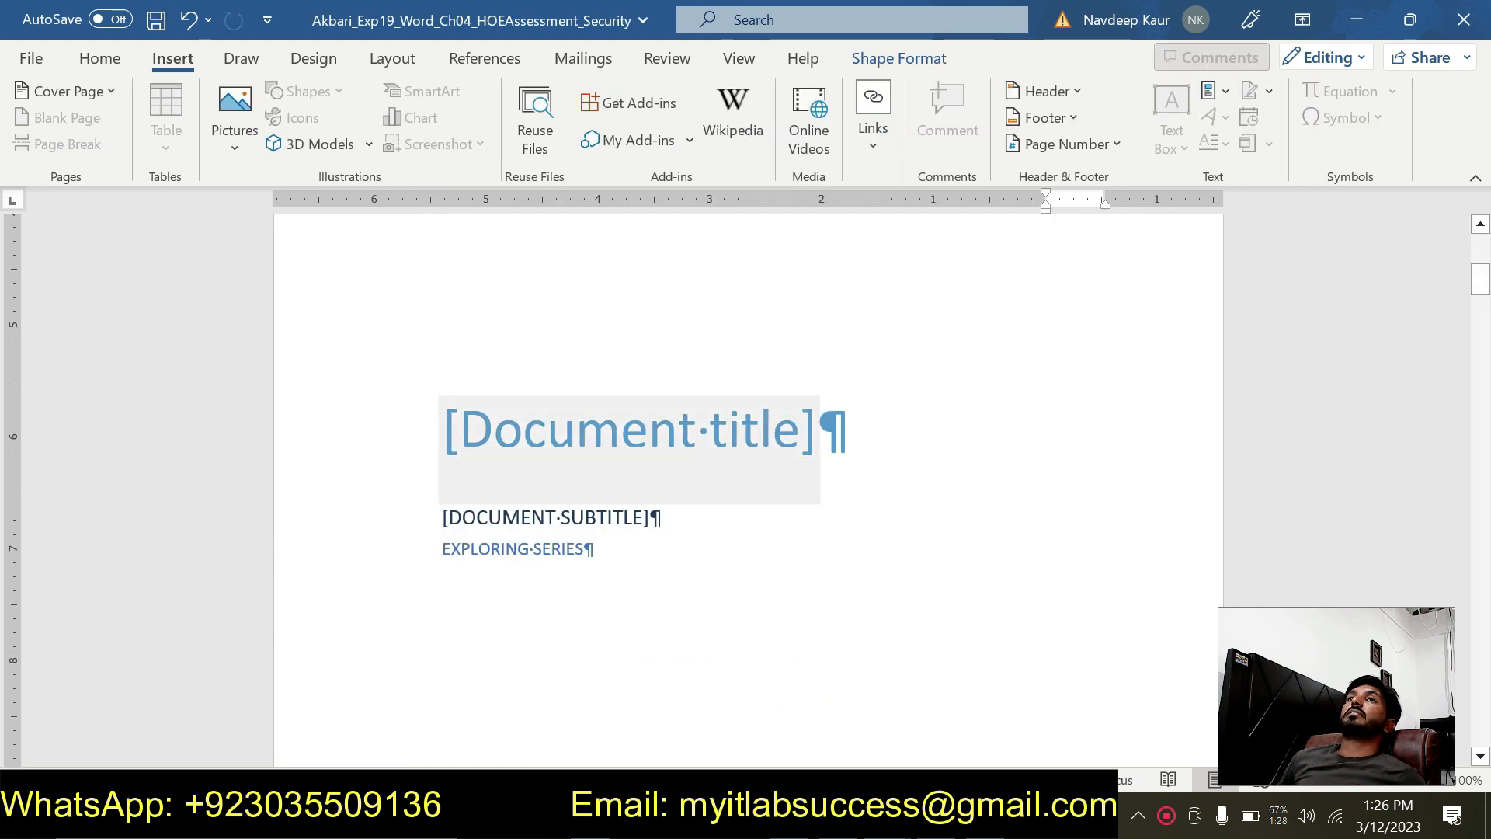
pyautogui.click(645, 431)
pyautogui.hotkey('ctrl', 'v')
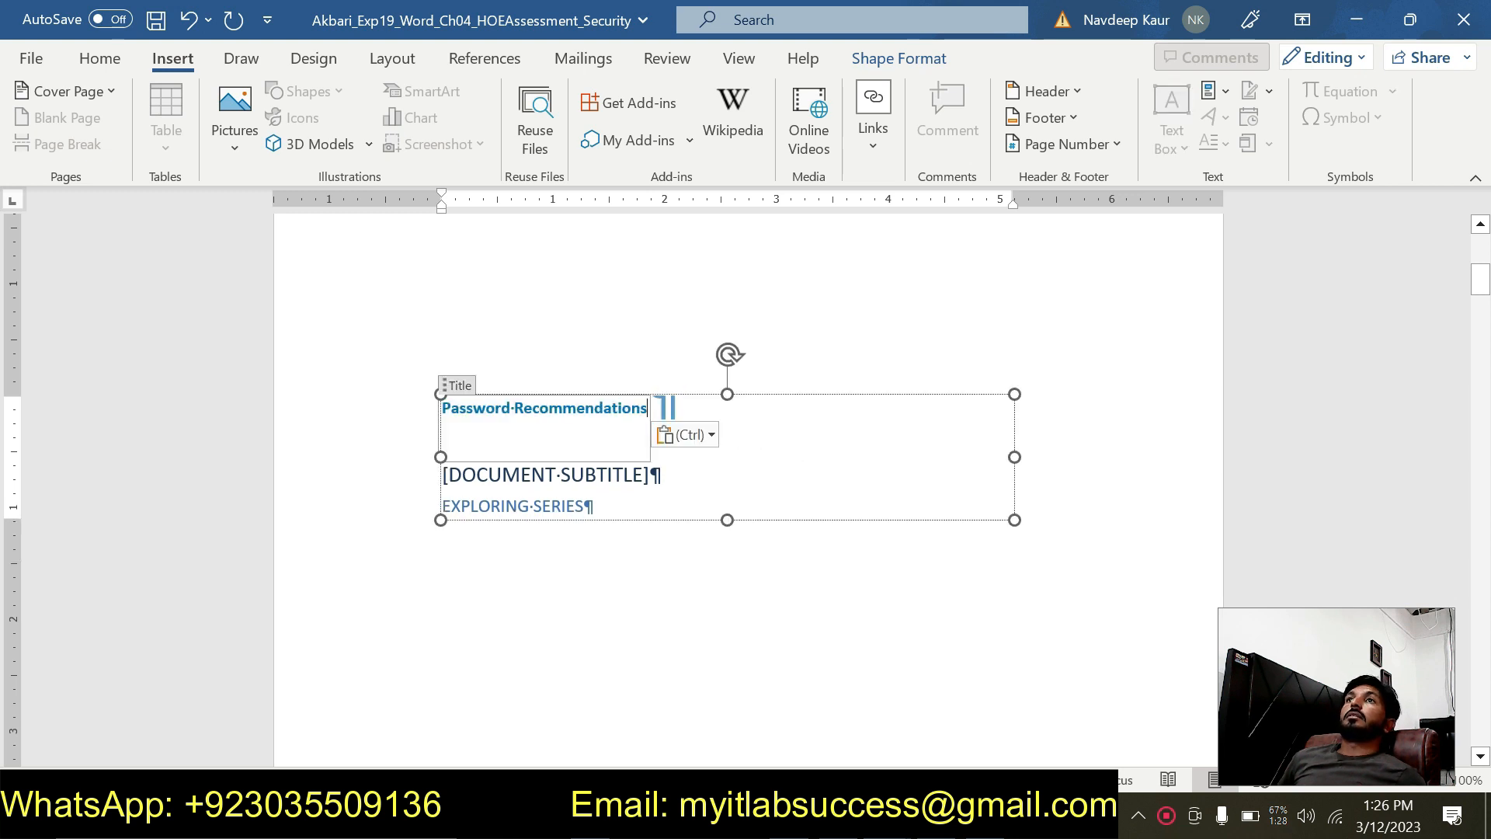
pyautogui.click(710, 434)
pyautogui.click(772, 501)
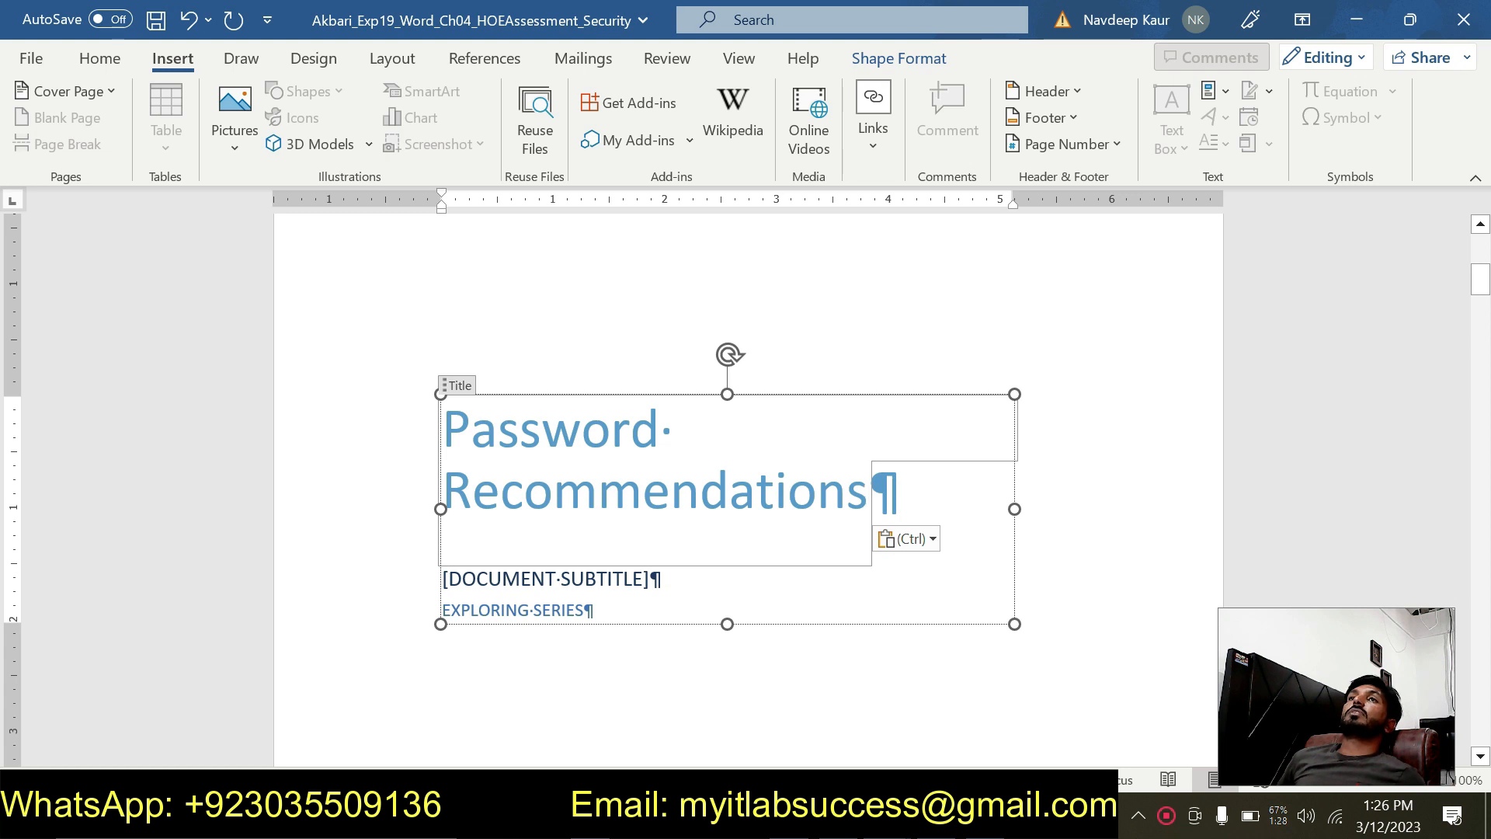
# Check the rest of step 10 in the instructions document and remove the Document subtitle placeholder from the report's cover page
pyautogui.scroll(-2, 655, 505)
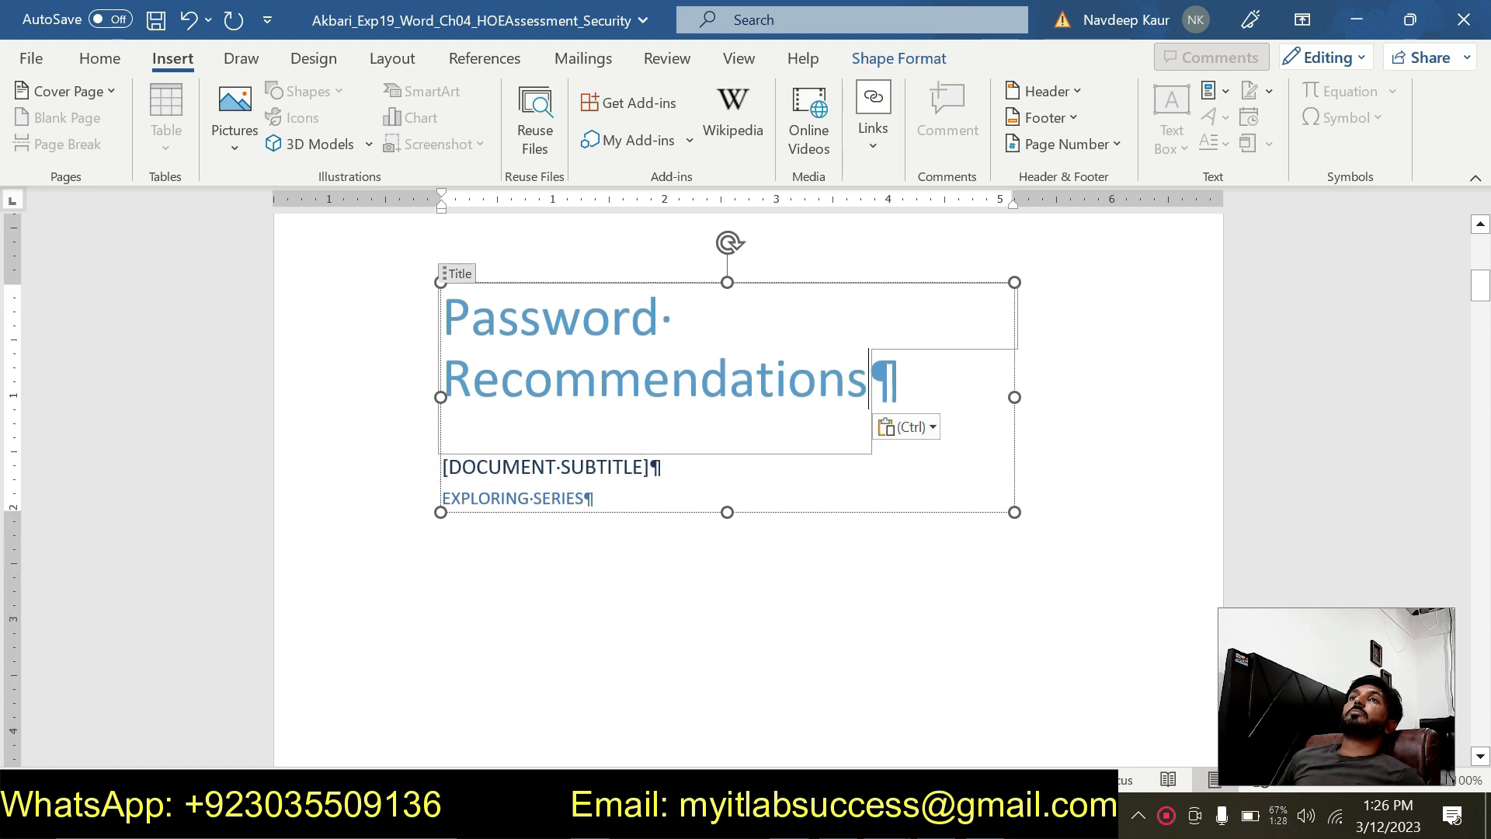
pyautogui.moveTo(885, 822)
pyautogui.click(962, 697)
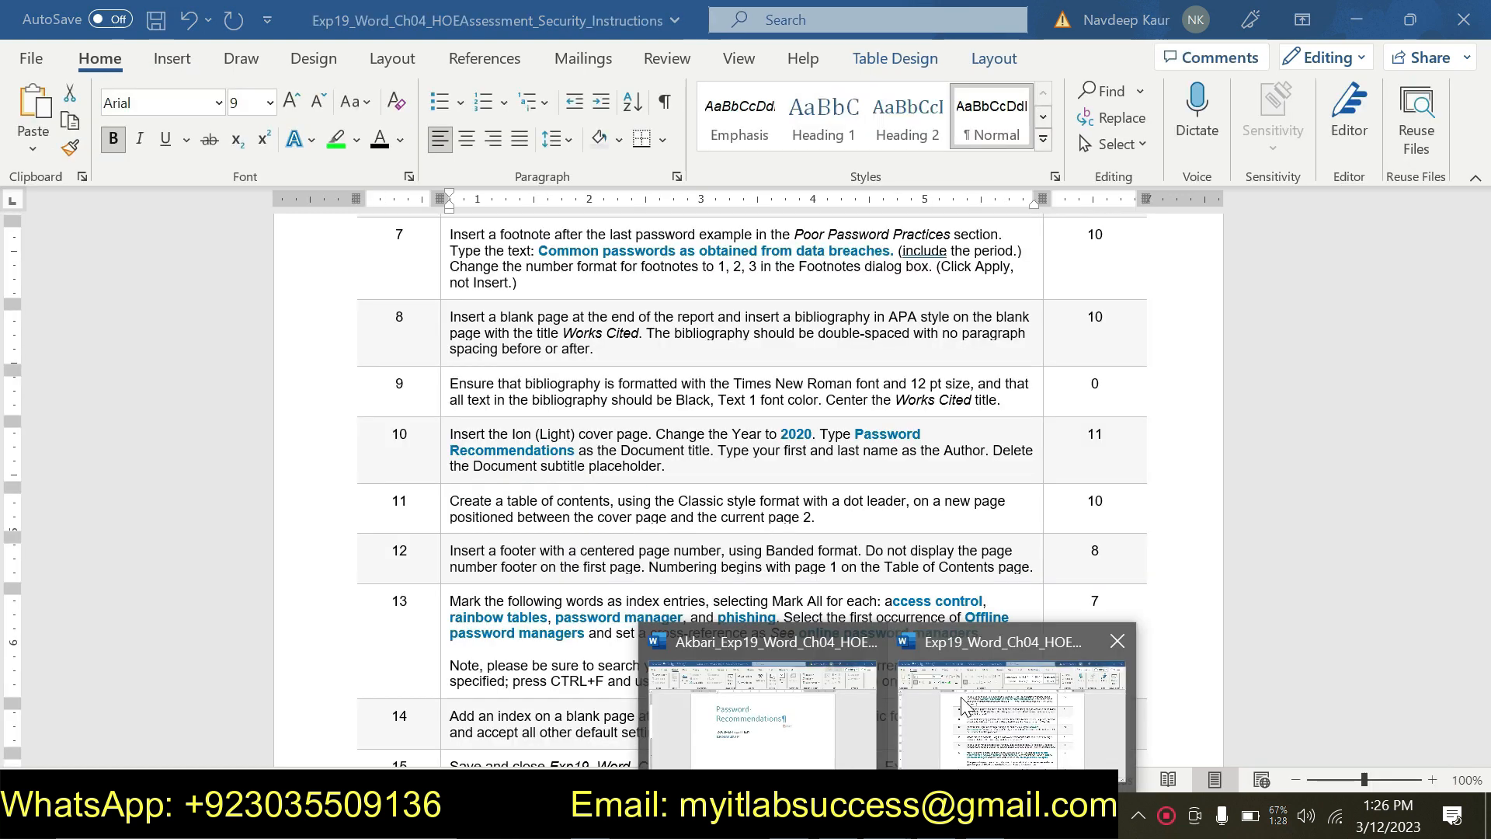
pyautogui.moveTo(718, 450); pyautogui.dragTo(666, 466)
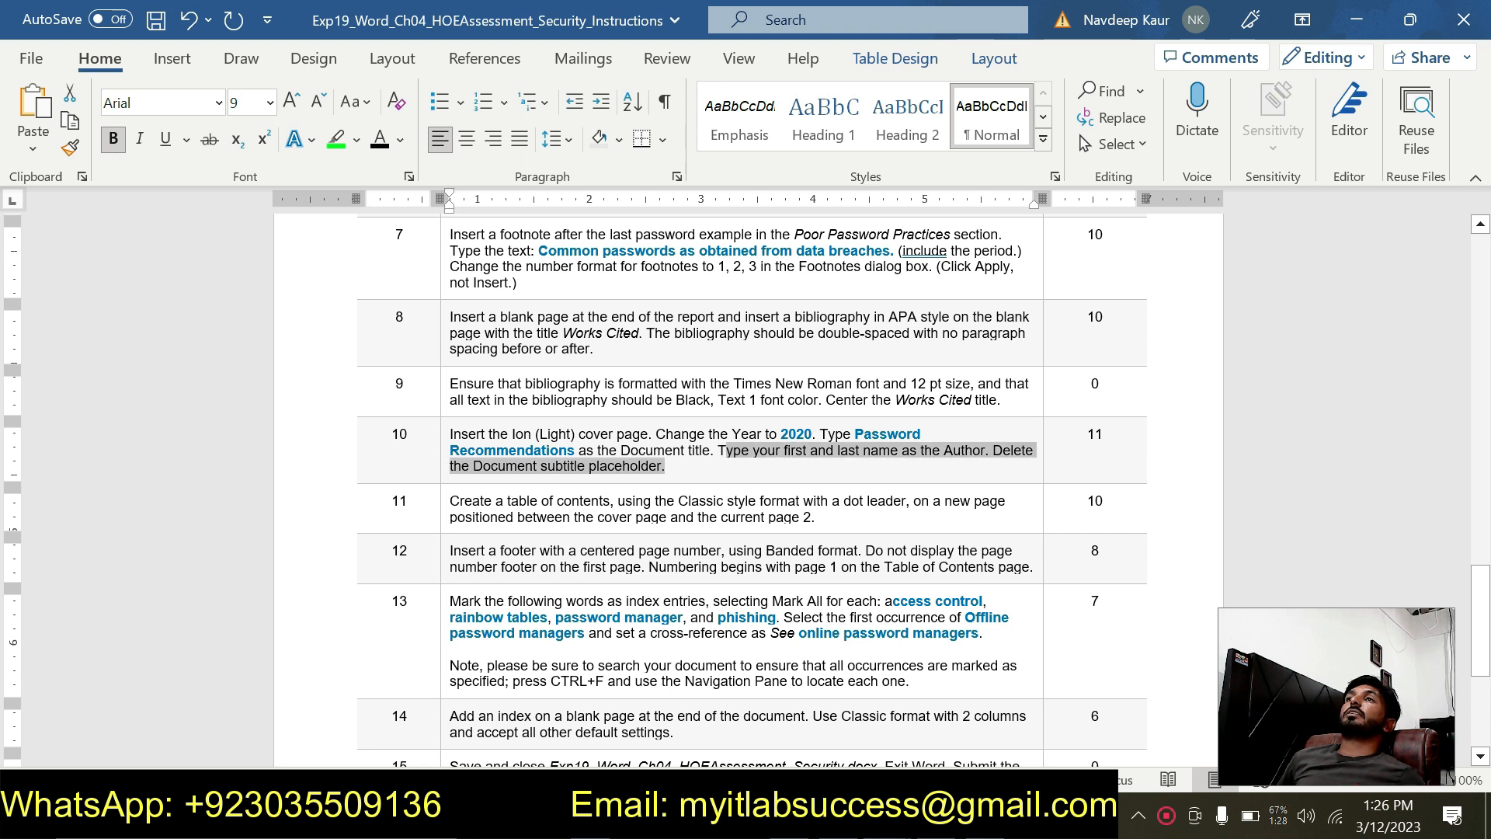
pyautogui.hotkey('alt', 'Tab')
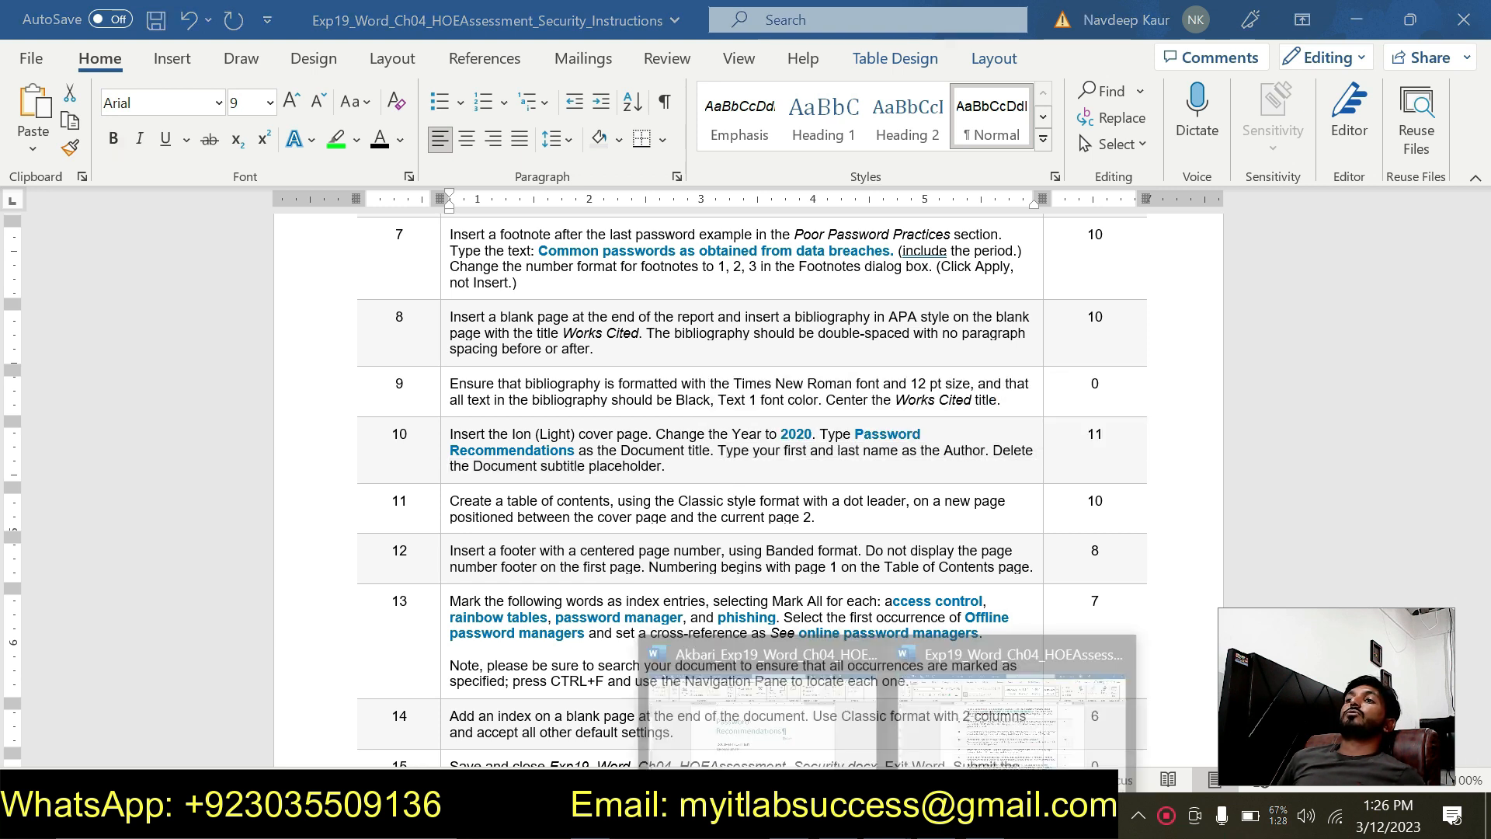
pyautogui.click(776, 742)
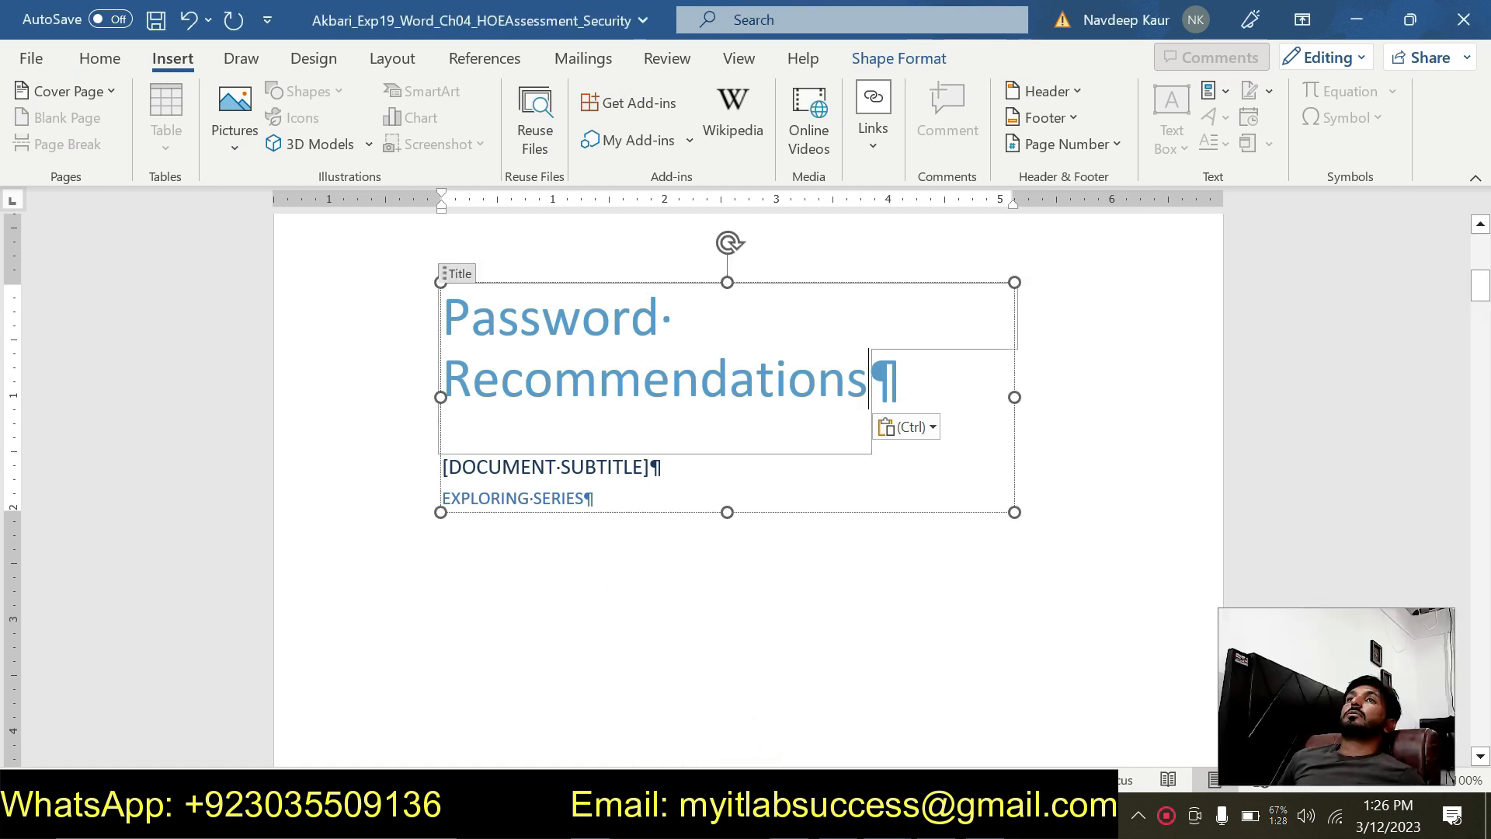
pyautogui.click(574, 466)
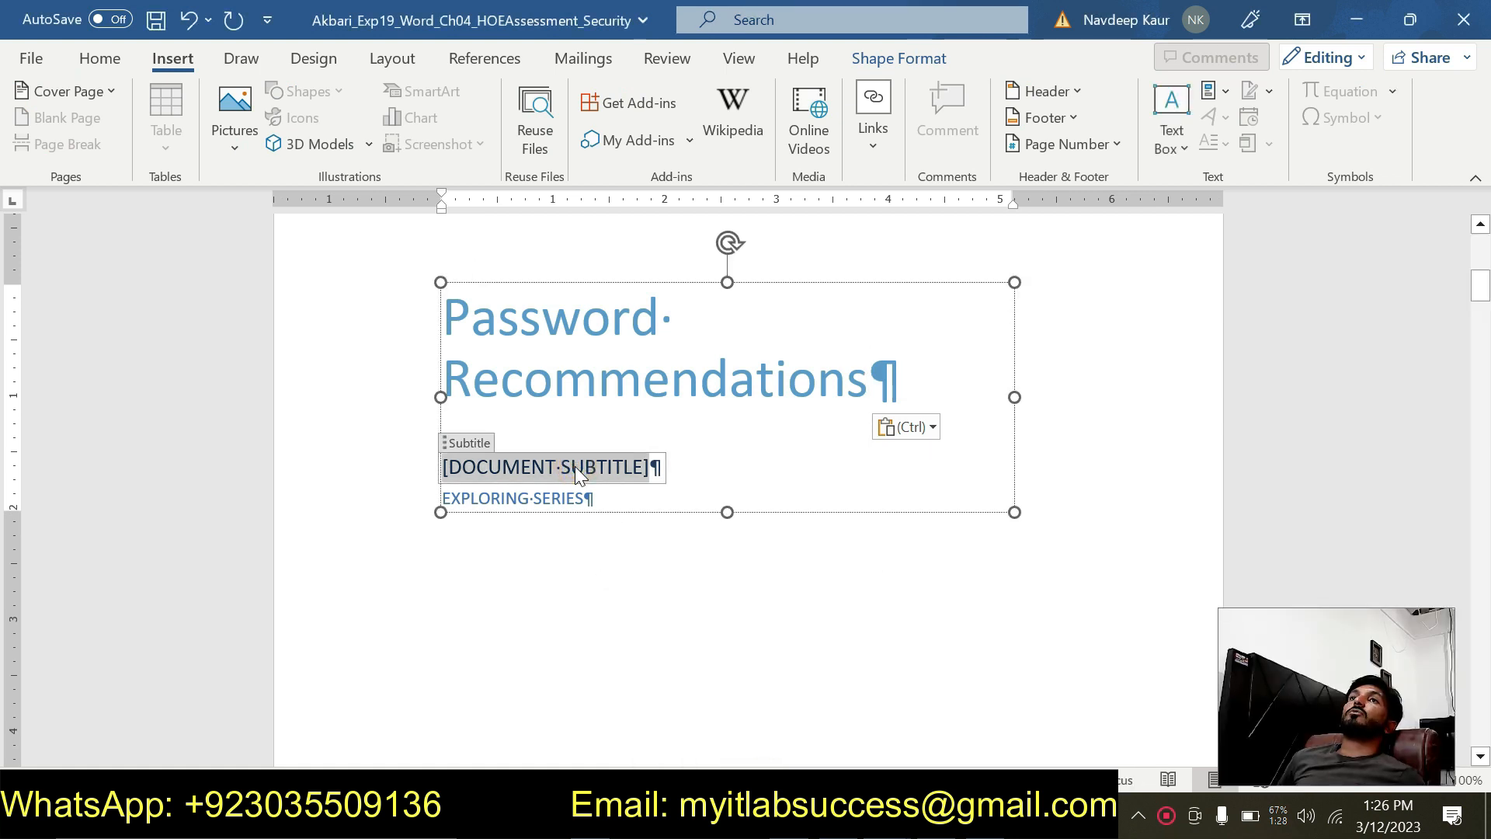
pyautogui.rightClick(575, 466)
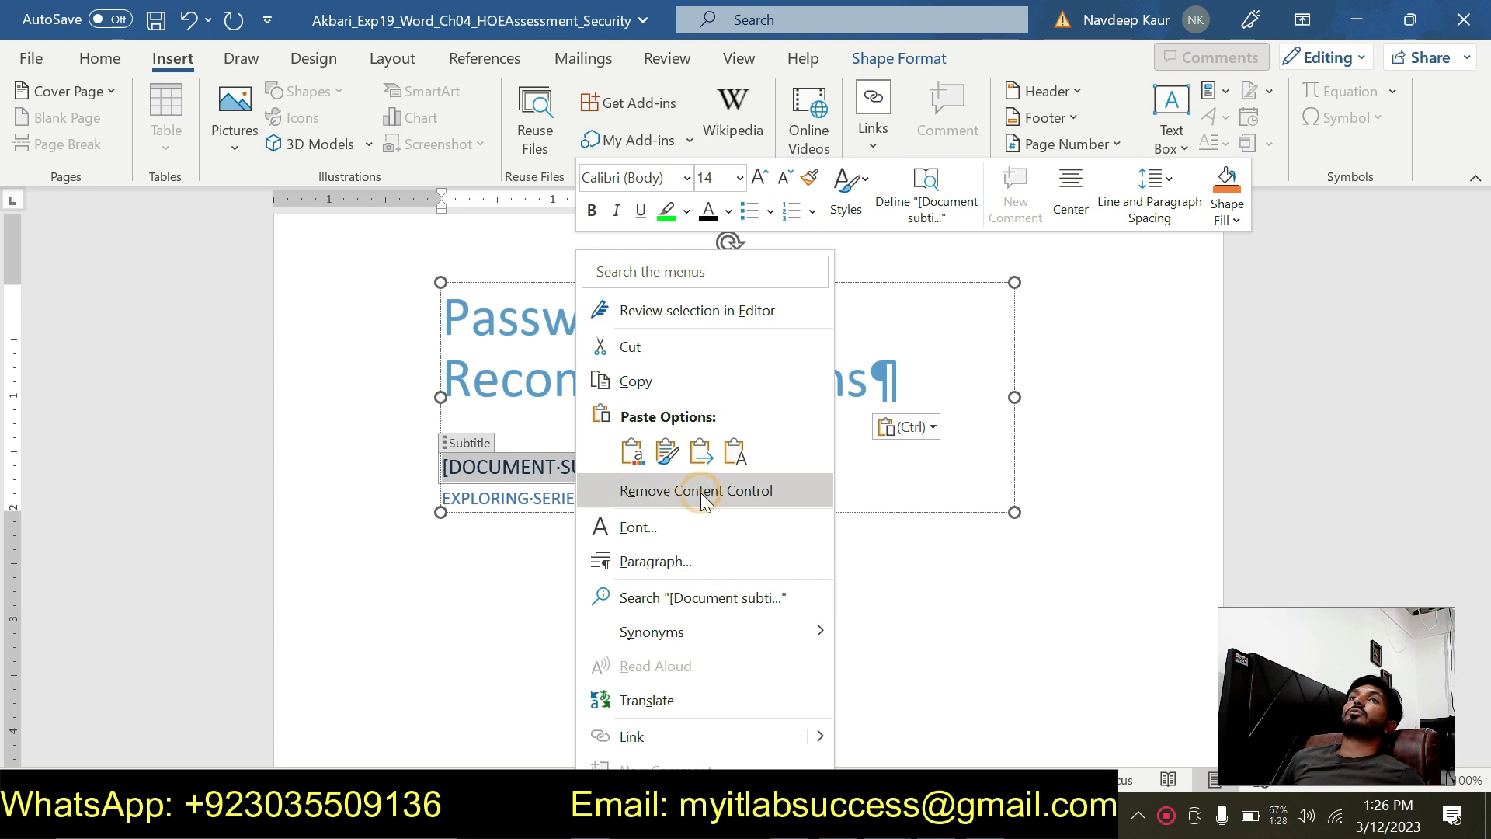
pyautogui.click(700, 492)
# Replace the "Exploring Series" author text on the cover page with the student's last name
pyautogui.click(553, 497)
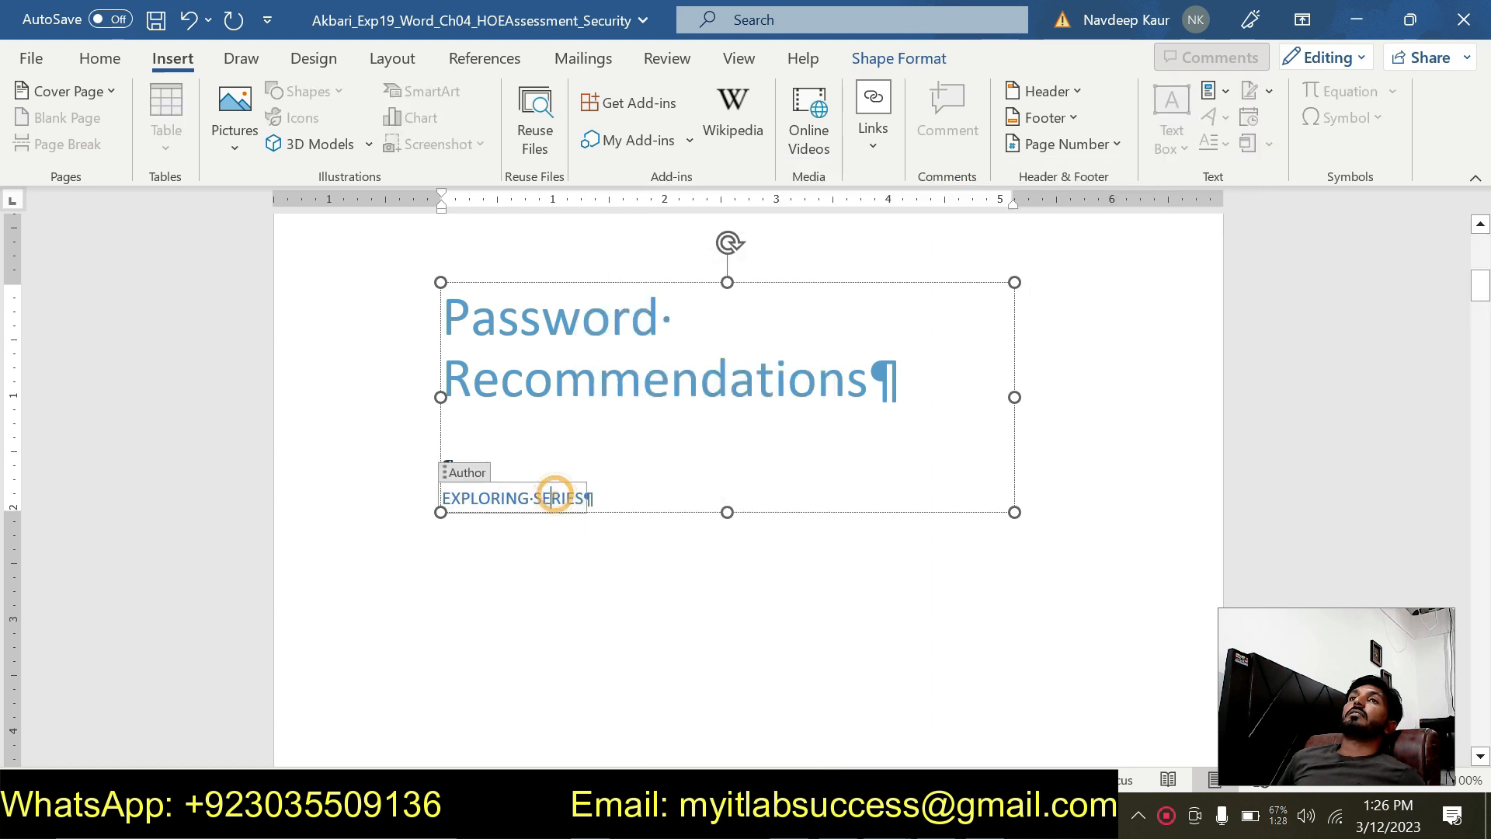
pyautogui.click(582, 496)
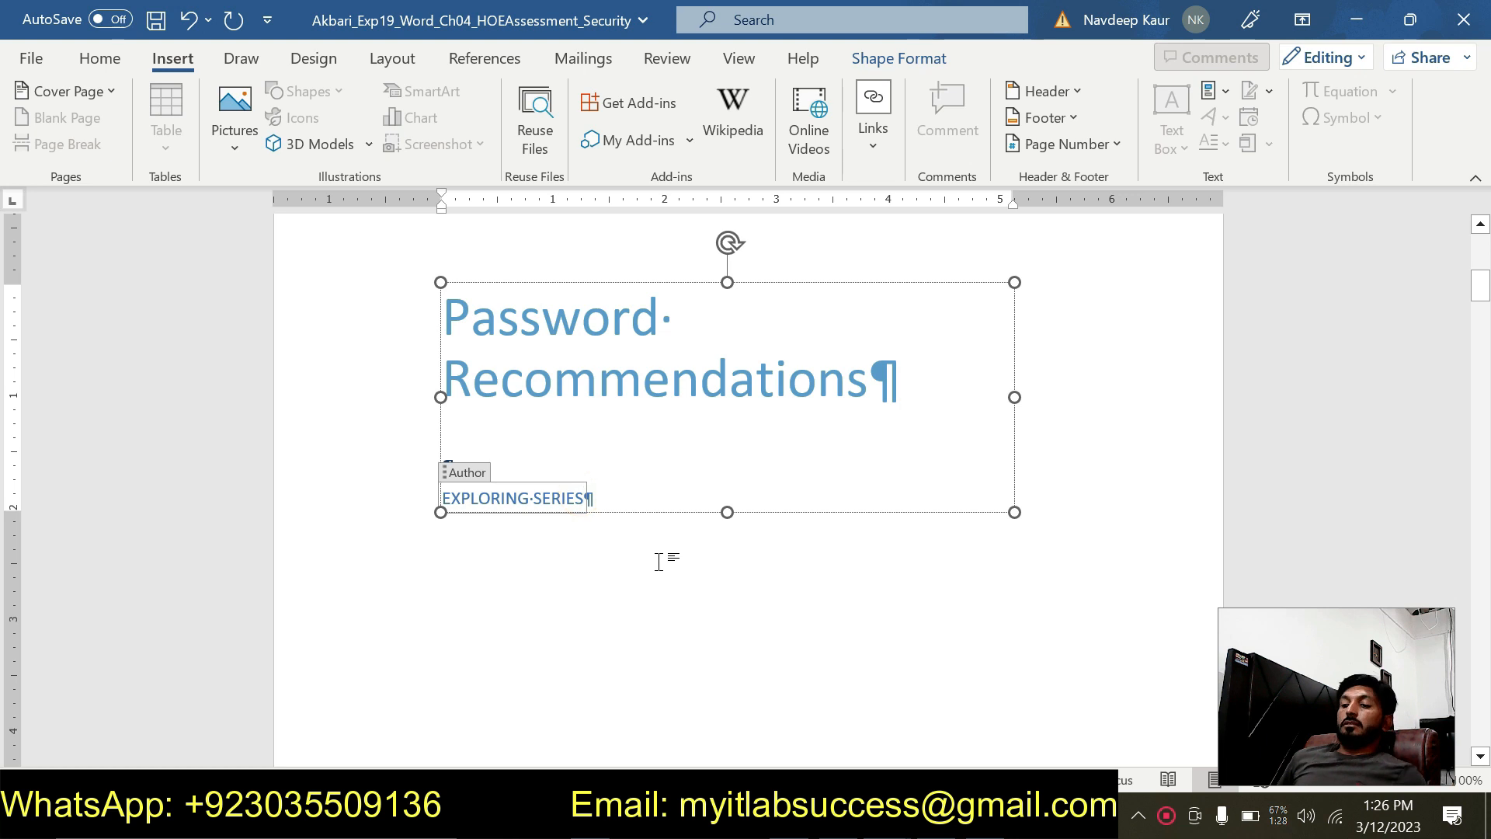
pyautogui.press('BackSpace')
pyautogui.press('BackSpace')
pyautogui.press('BackSpace')
pyautogui.press('BackSpace')
pyautogui.press('BackSpace')
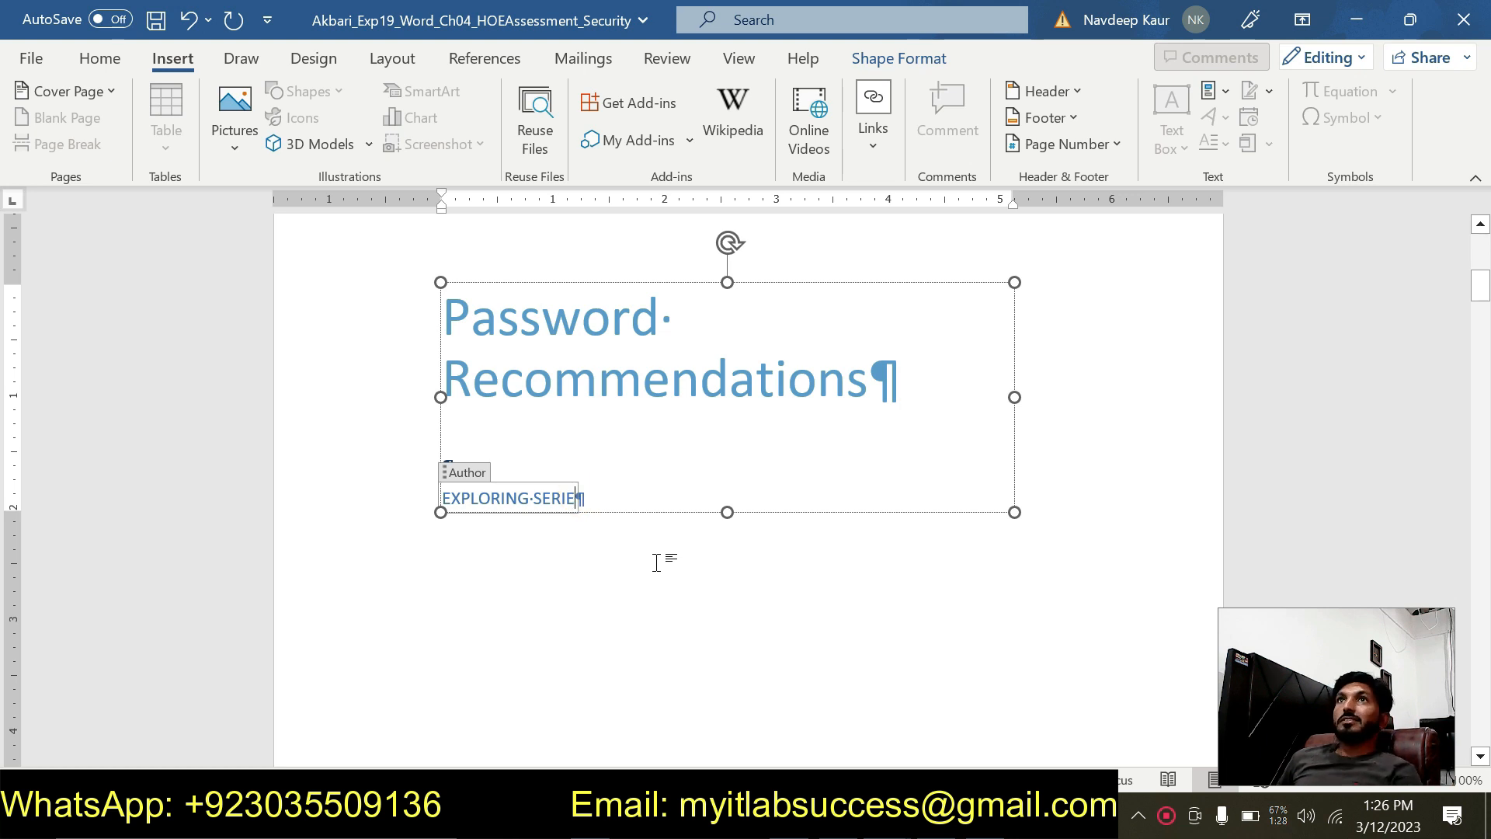
pyautogui.press('BackSpace')
pyautogui.press('BackSpace')
pyautogui.press('BackSpace')
pyautogui.press('BackSpace')
pyautogui.press('BackSpace')
pyautogui.press('BackSpace')
pyautogui.press('BackSpace')
pyautogui.press('BackSpace')
pyautogui.press('BackSpace')
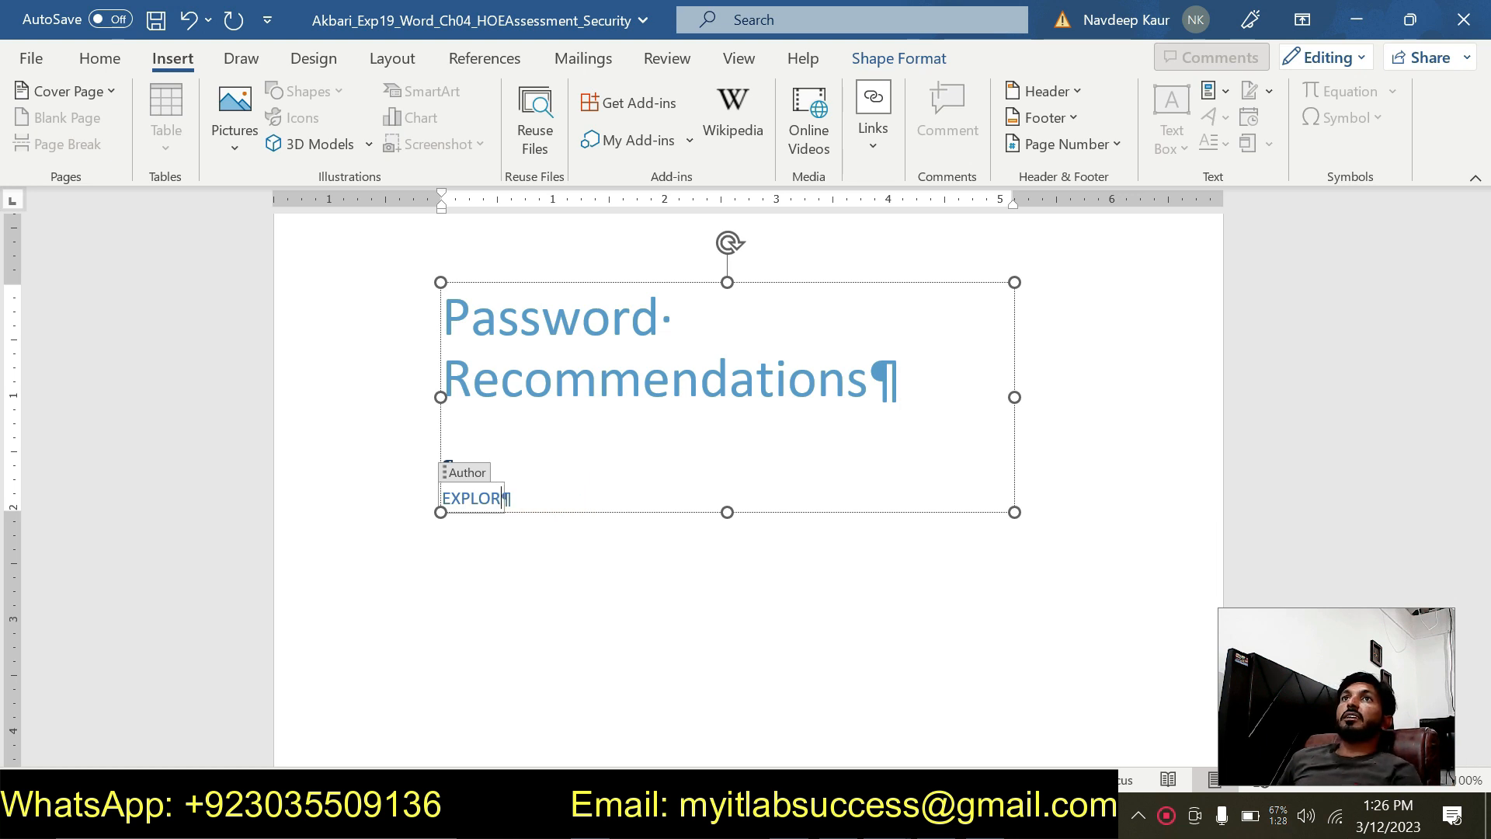
pyautogui.press('BackSpace')
pyautogui.press('BackSpace')
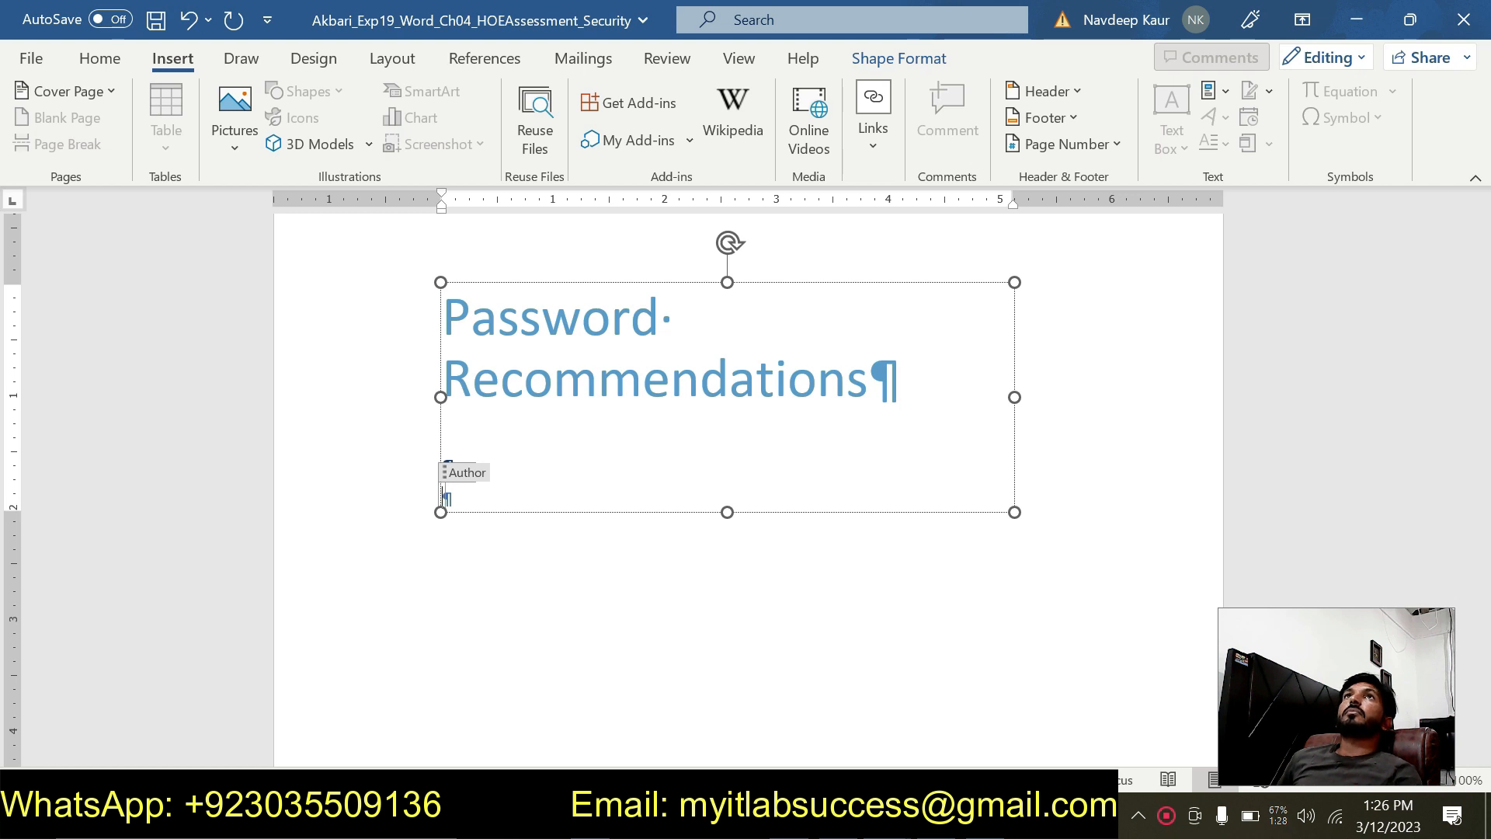
pyautogui.write('A')
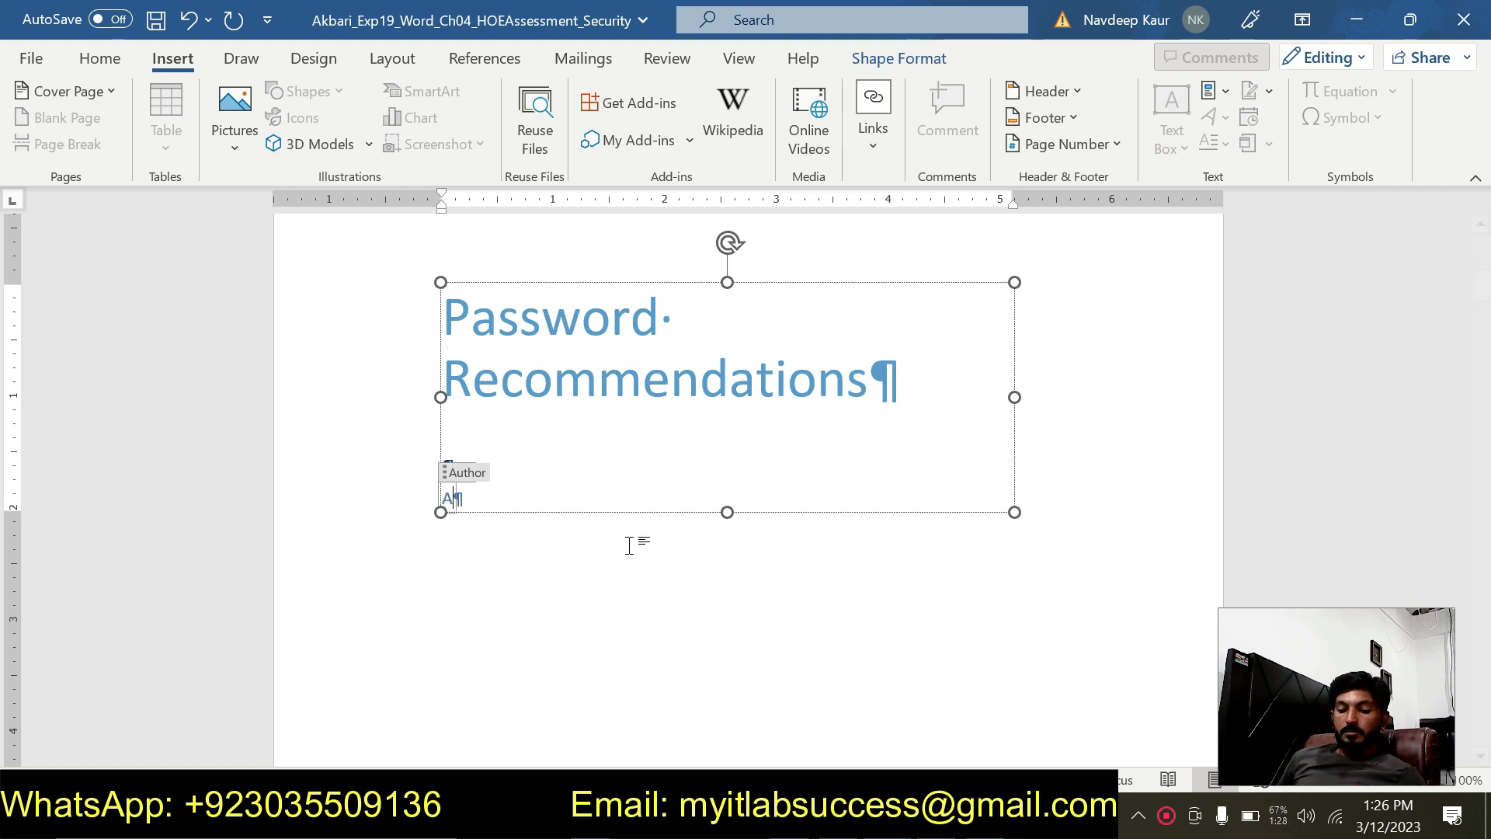
pyautogui.write('KBAR')
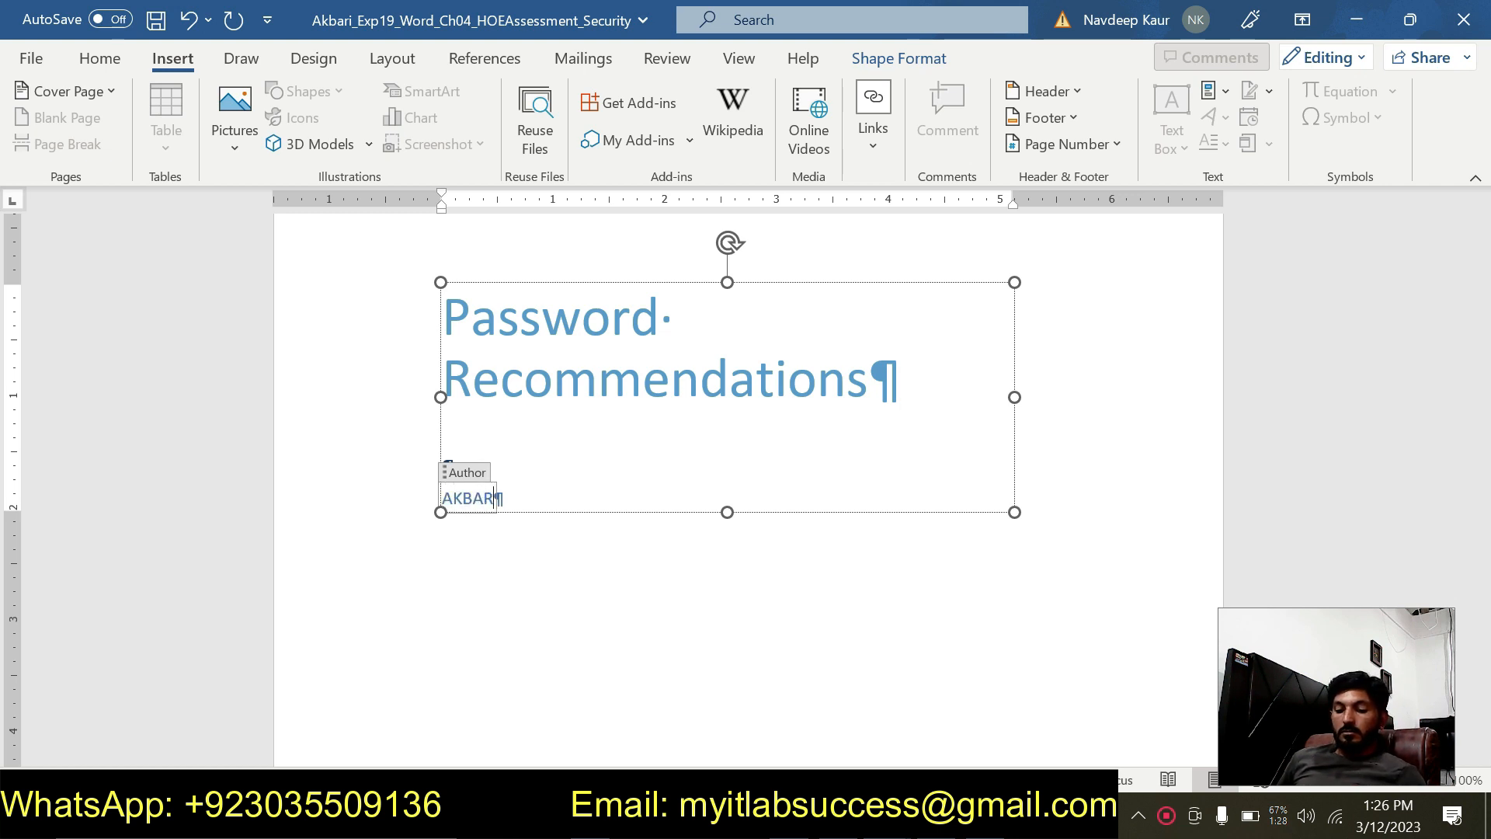
pyautogui.write('I')
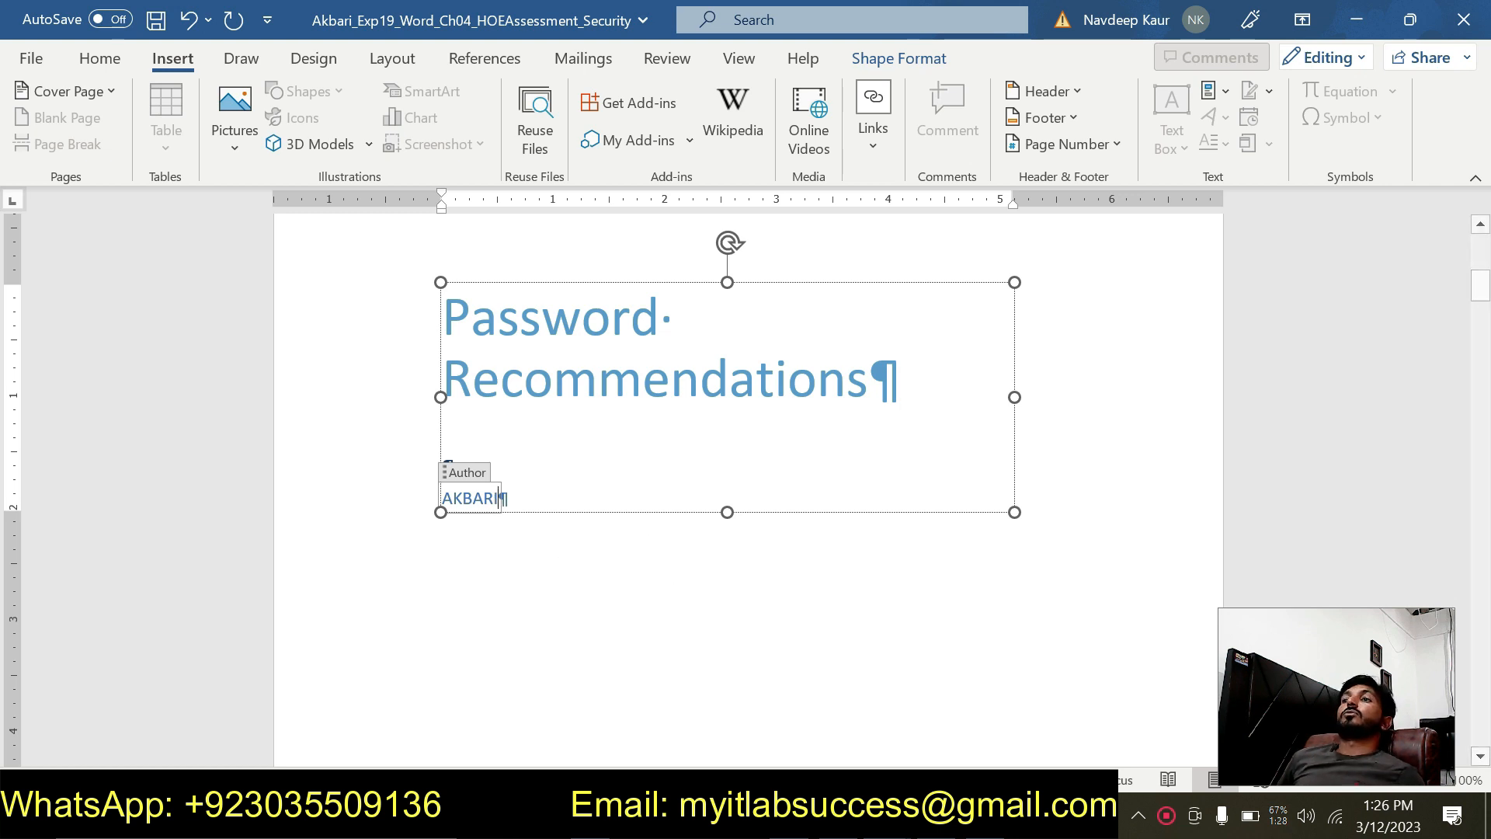
# Switch to the instructions document and highlight the step 11 table of contents text in green
pyautogui.moveTo(955, 819)
pyautogui.click(1009, 703)
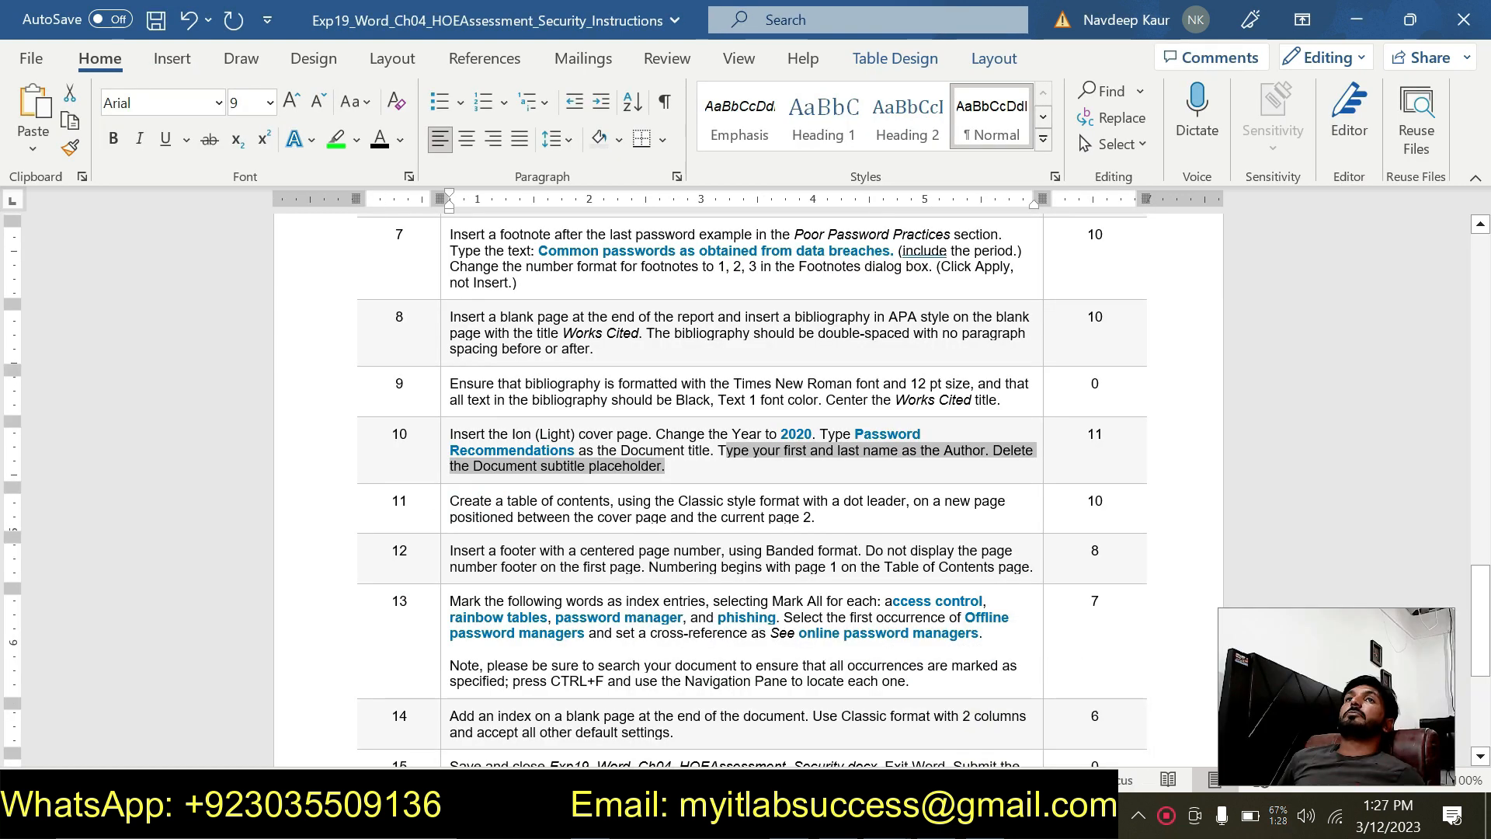
pyautogui.scroll(-3, 654, 481)
pyautogui.moveTo(576, 405); pyautogui.dragTo(451, 389)
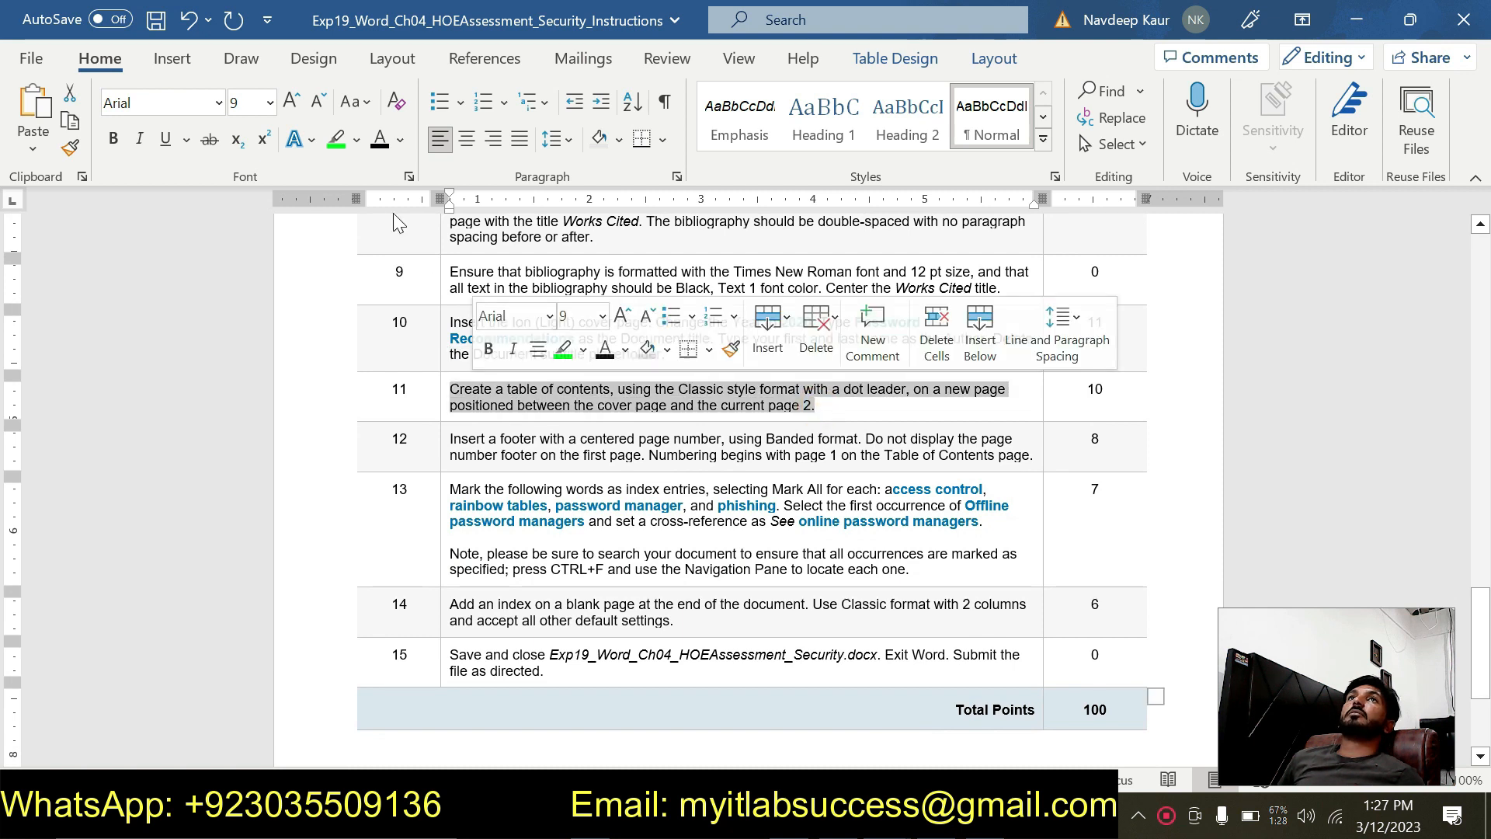
pyautogui.click(336, 140)
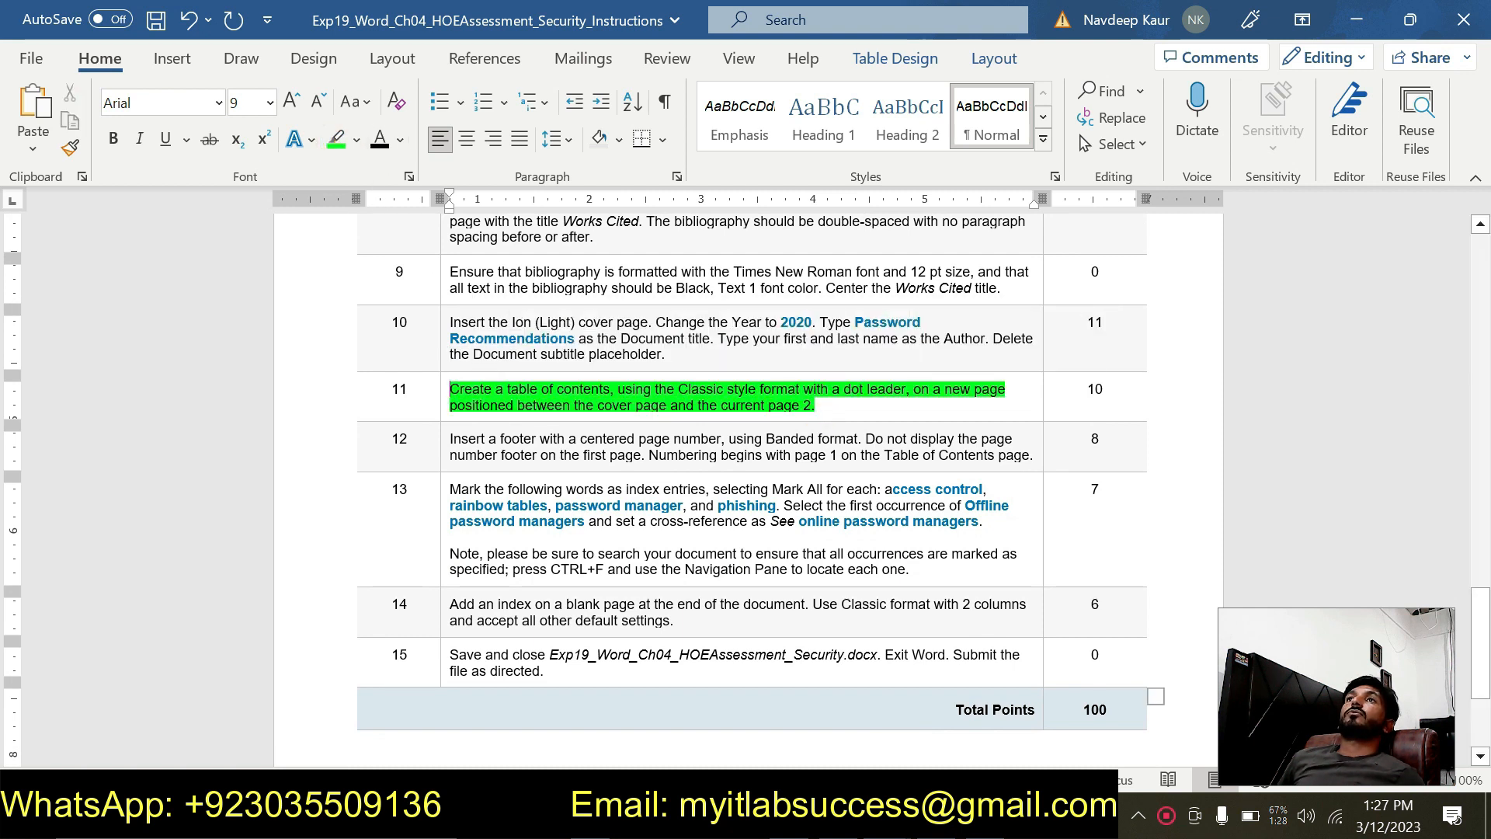
# Review the project description and all numbered steps in the instructions, and switch to the other student's copy of the report
pyautogui.scroll(-3, 712, 451)
pyautogui.scroll(5, 712, 451)
pyautogui.scroll(-5, 712, 451)
pyautogui.scroll(4, 712, 450)
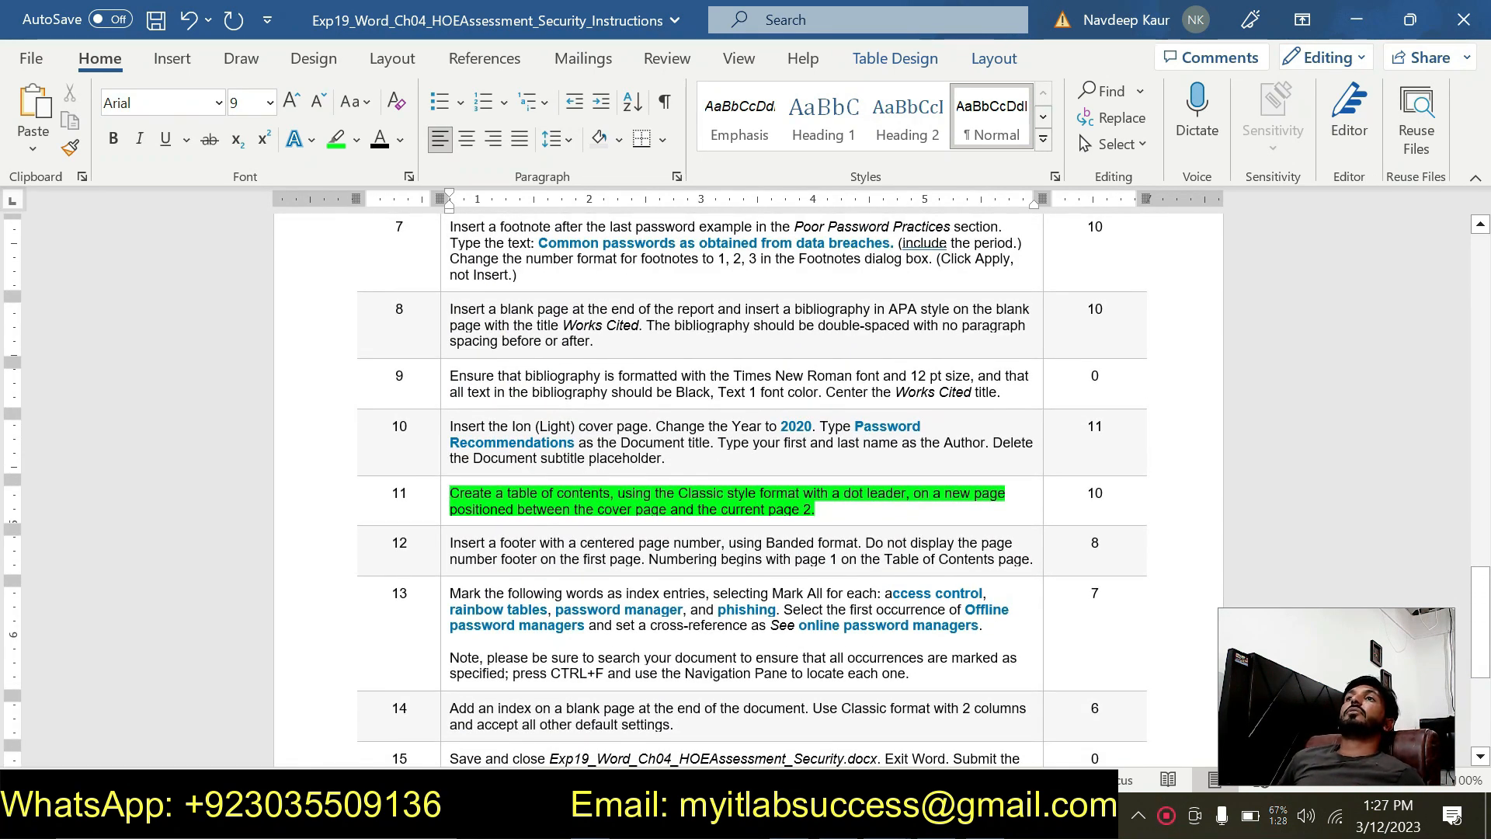
pyautogui.scroll(-1, 656, 473)
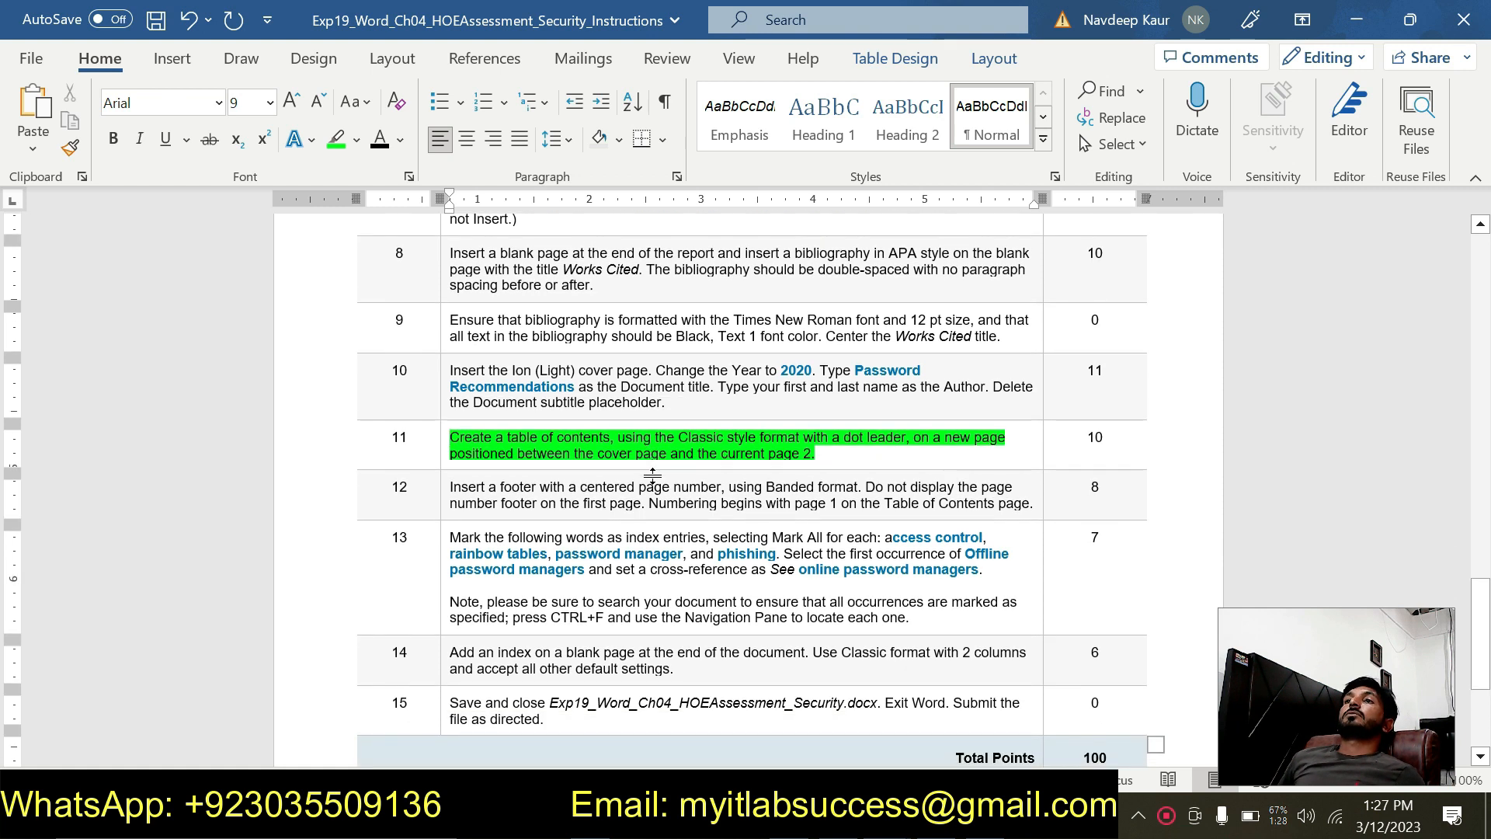
pyautogui.scroll(8, 653, 475)
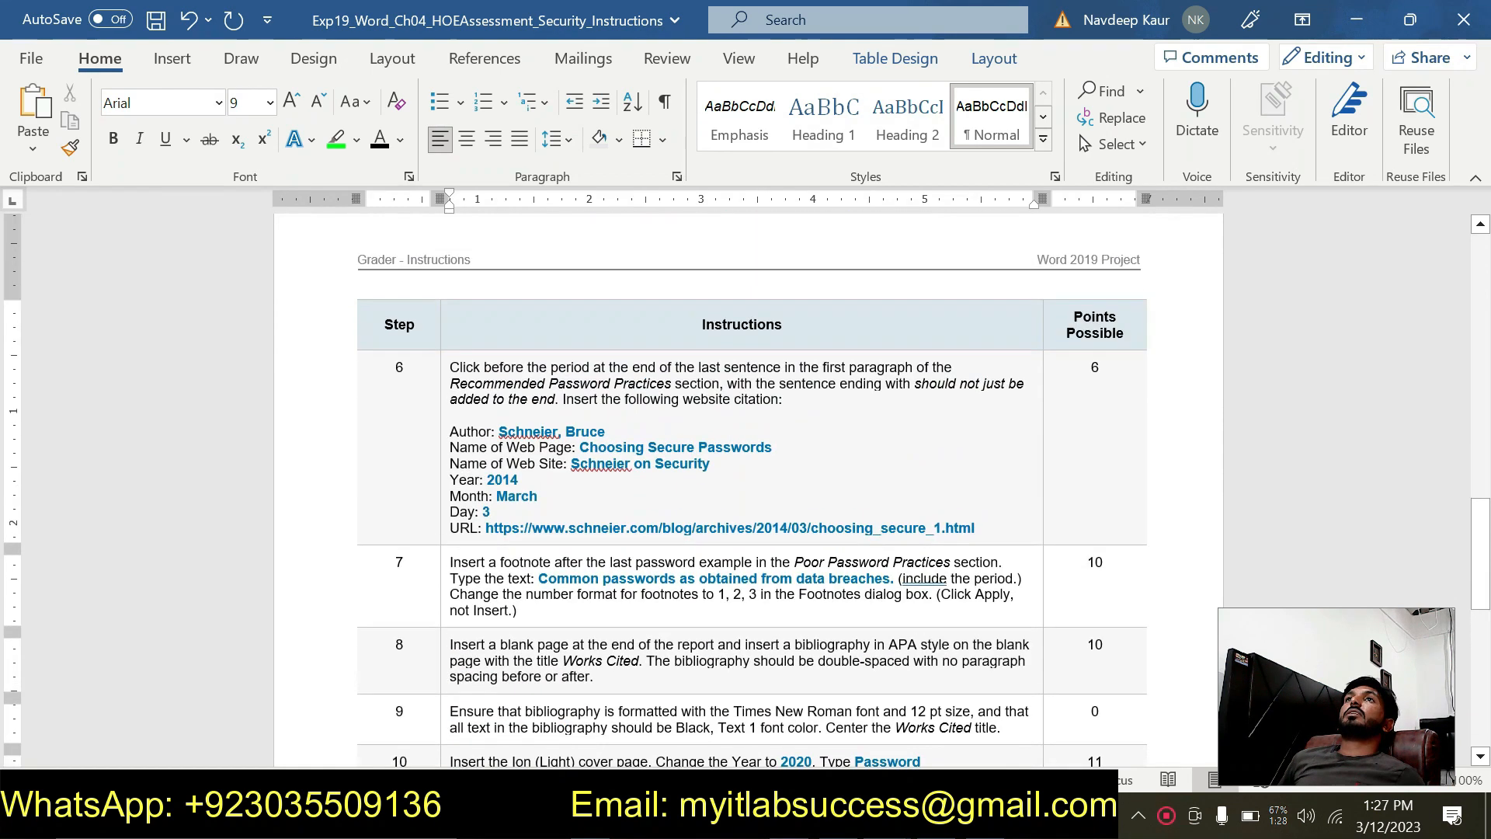
pyautogui.scroll(8, 655, 479)
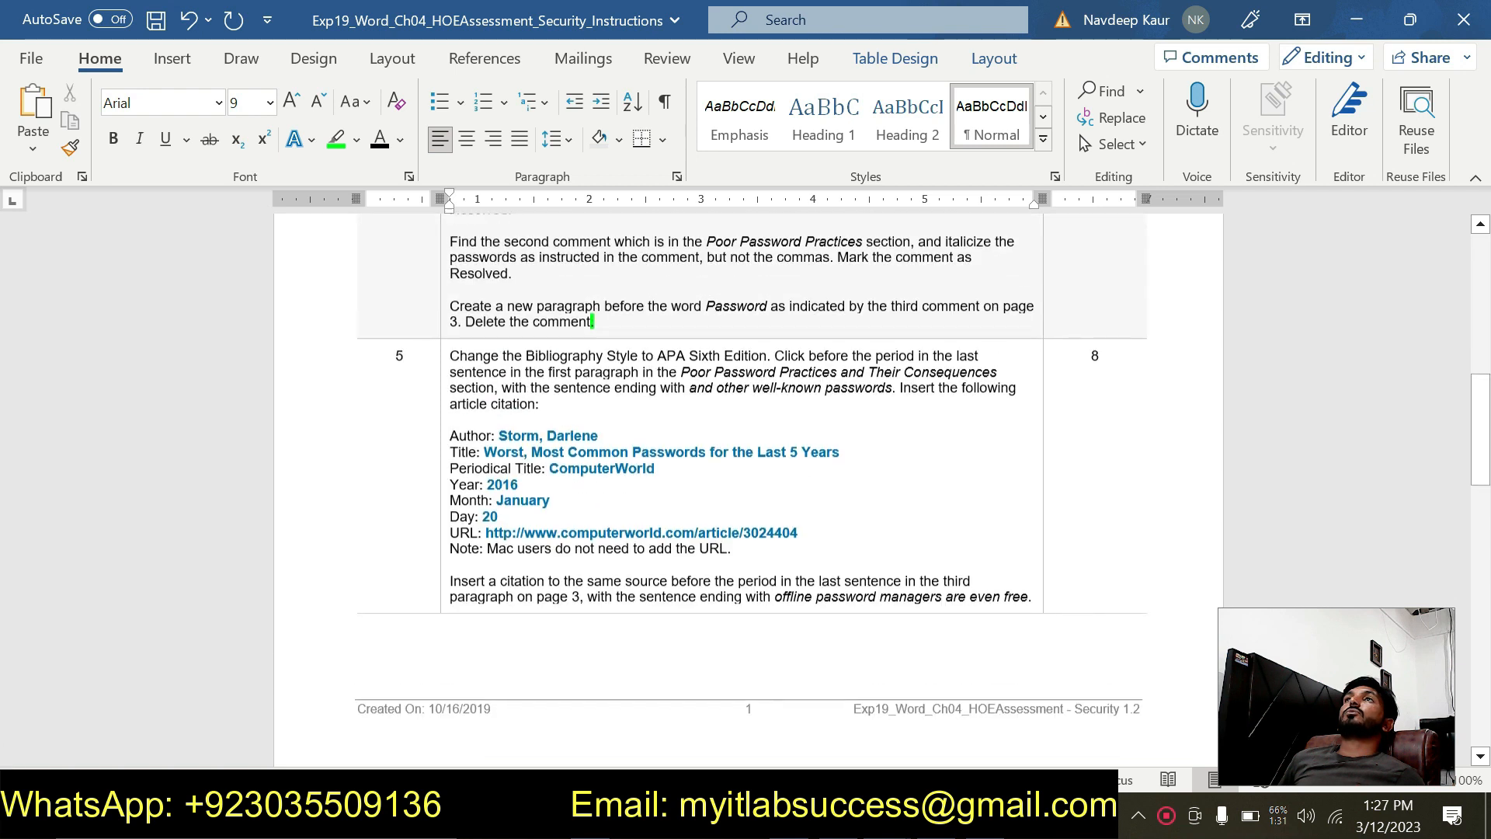
pyautogui.scroll(6, 750, 489)
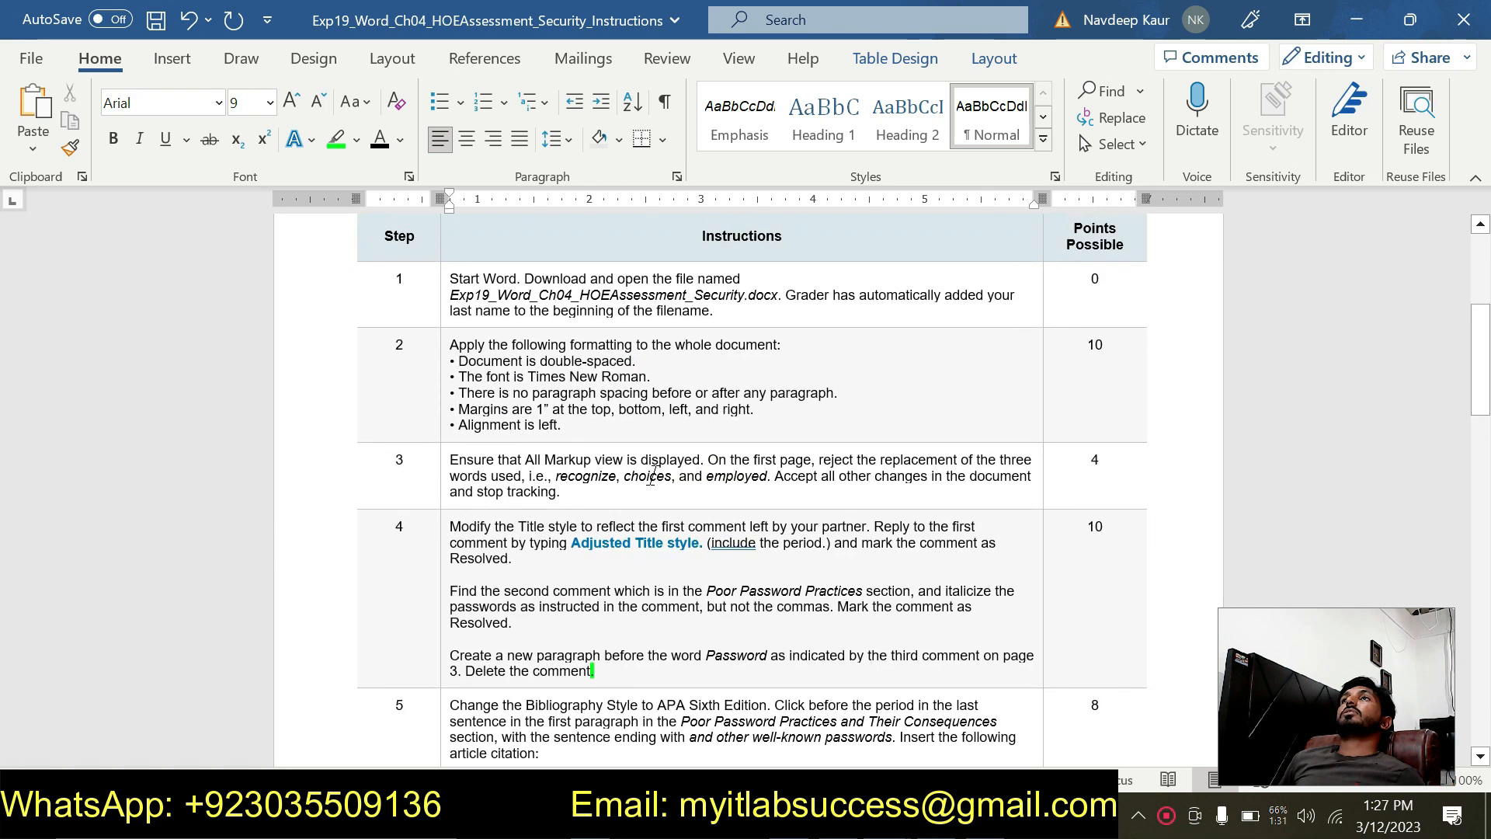
pyautogui.scroll(3, 750, 489)
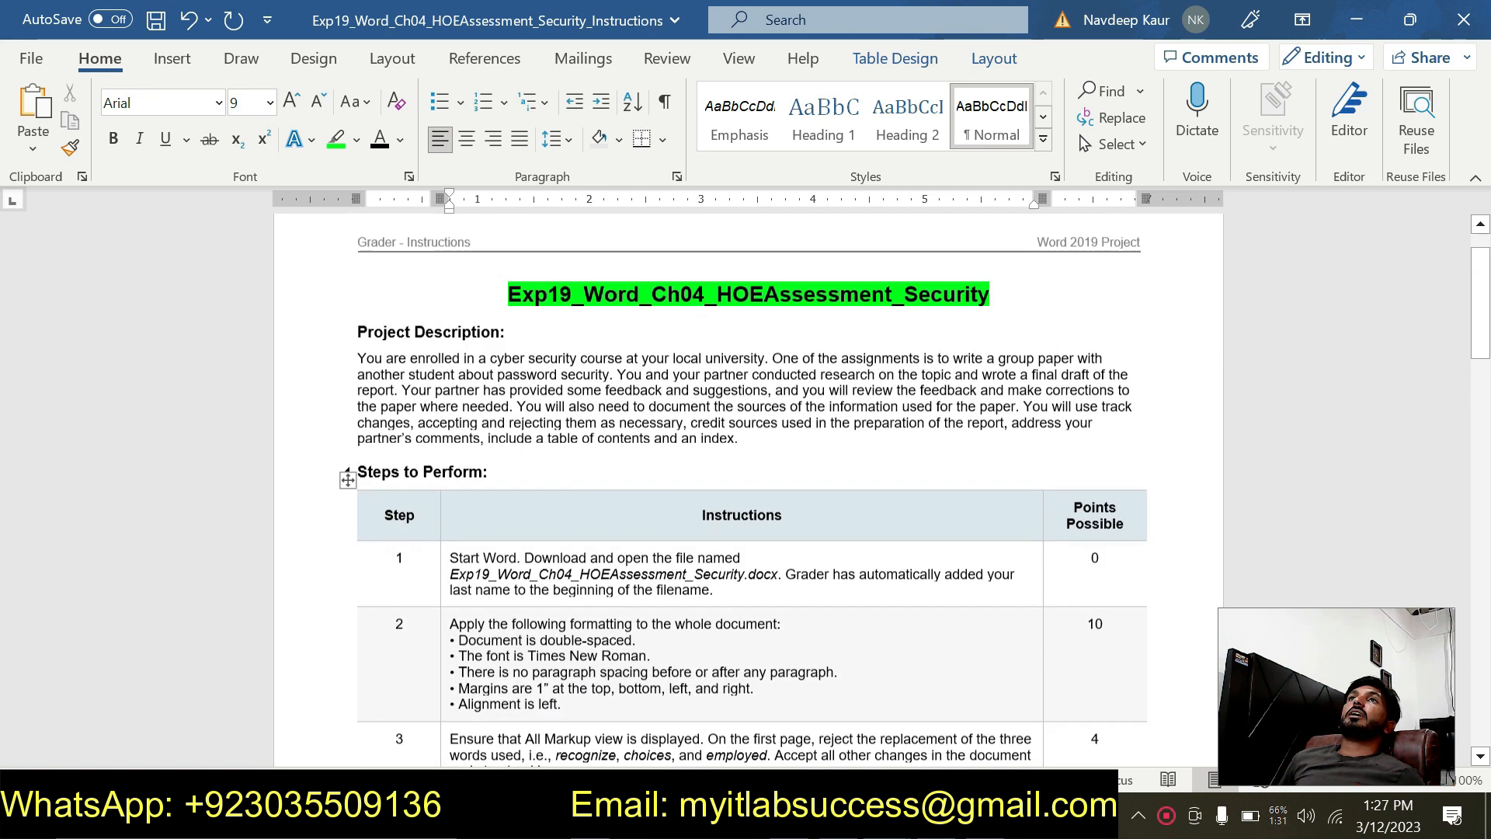
pyautogui.scroll(-7, 750, 489)
pyautogui.scroll(-15, 750, 489)
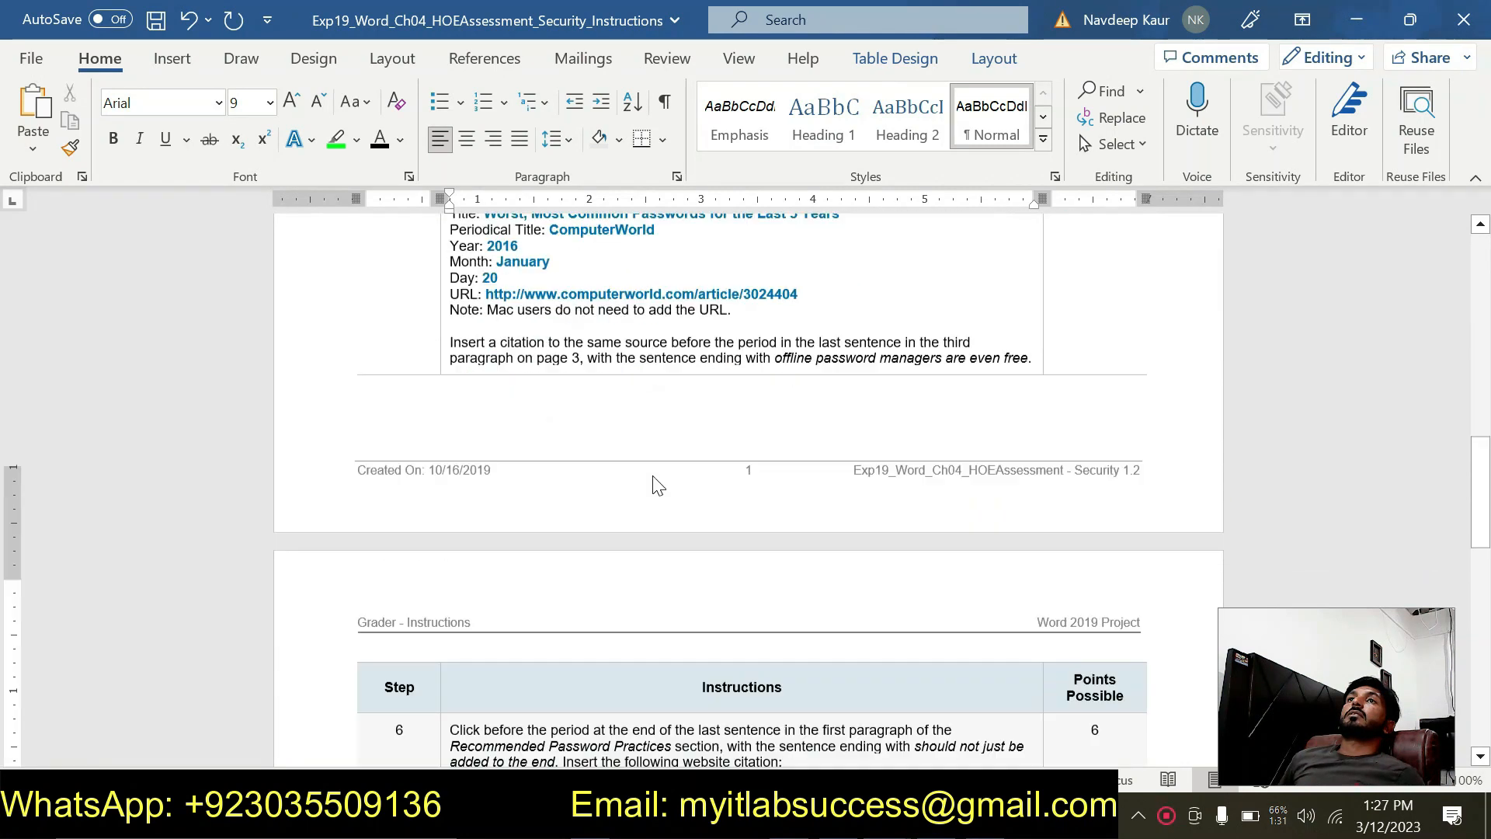
pyautogui.scroll(-5, 750, 490)
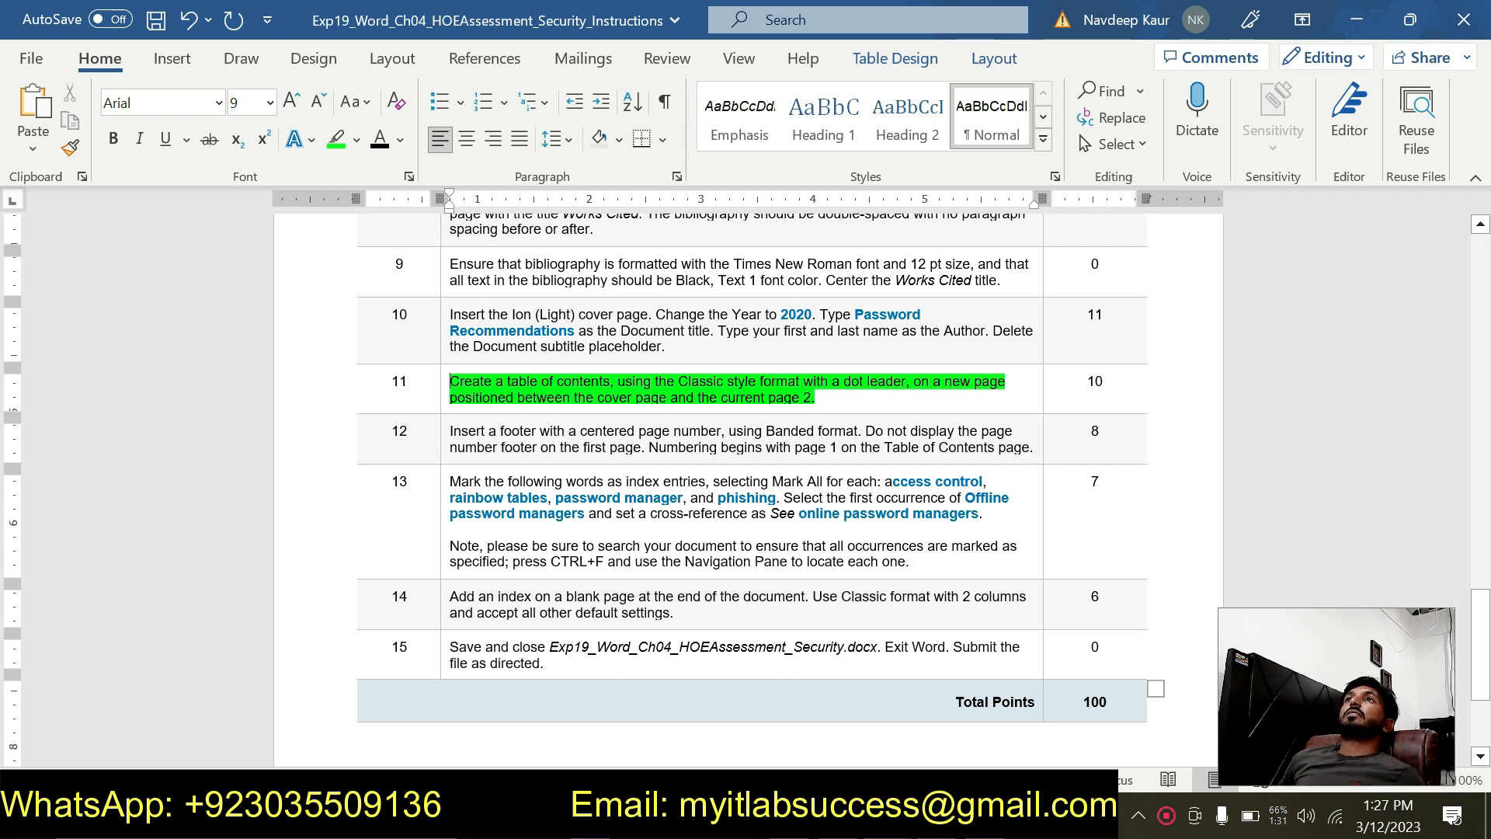
pyautogui.scroll(10, 773, 426)
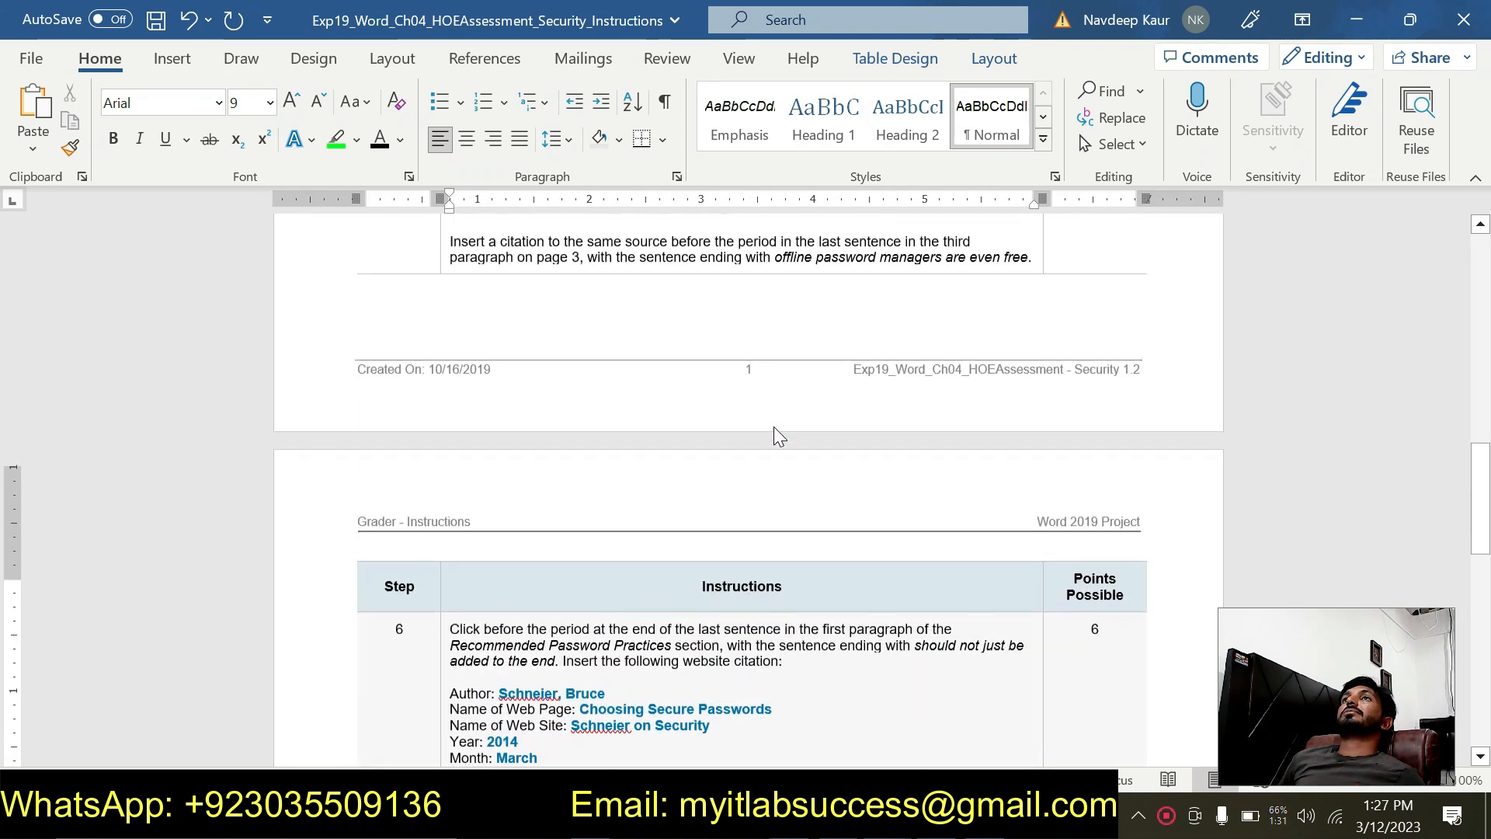
pyautogui.scroll(12, 773, 427)
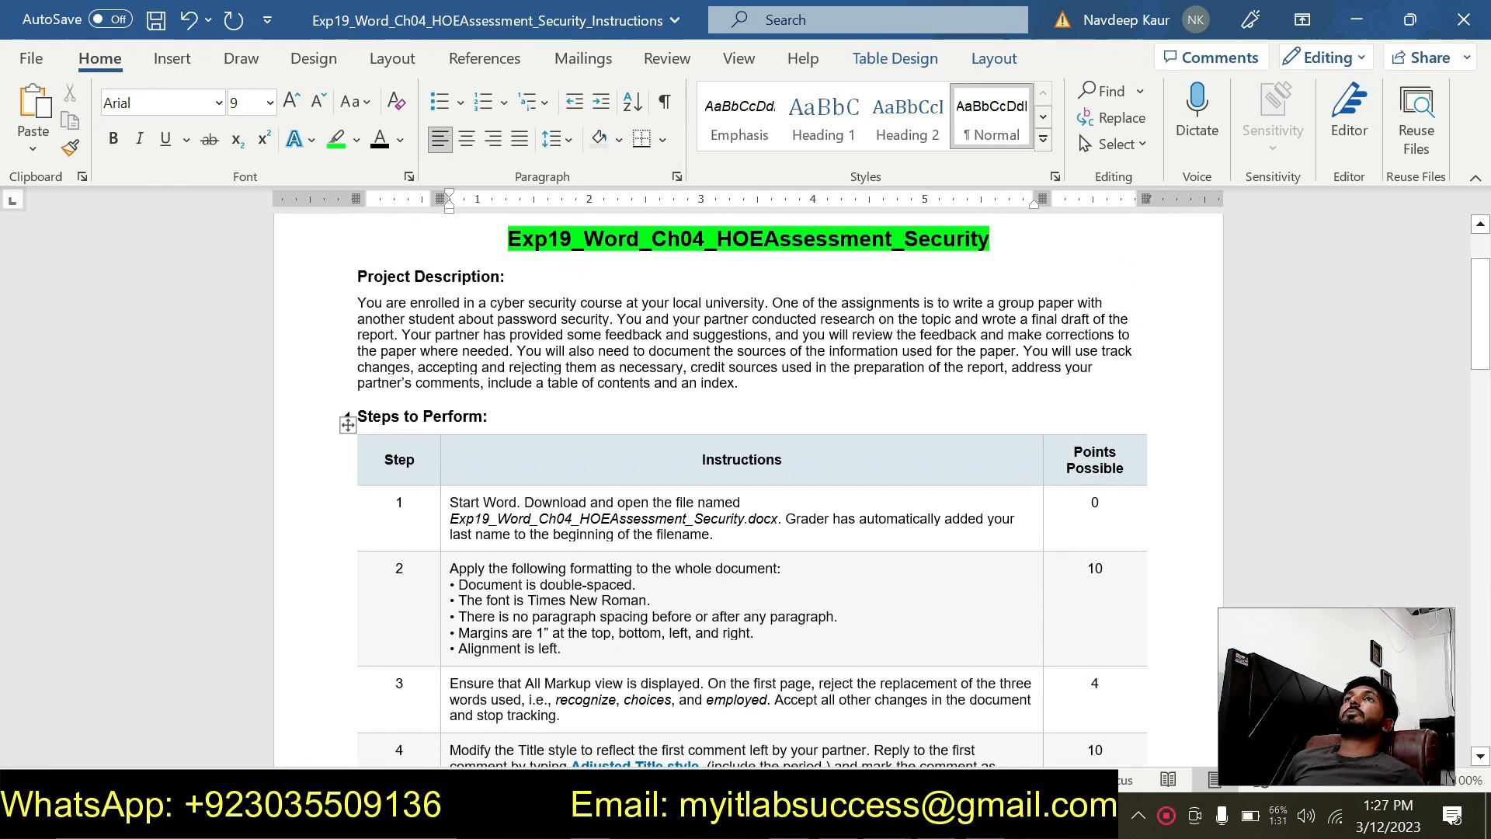
pyautogui.scroll(3, 774, 427)
pyautogui.scroll(-9, 774, 426)
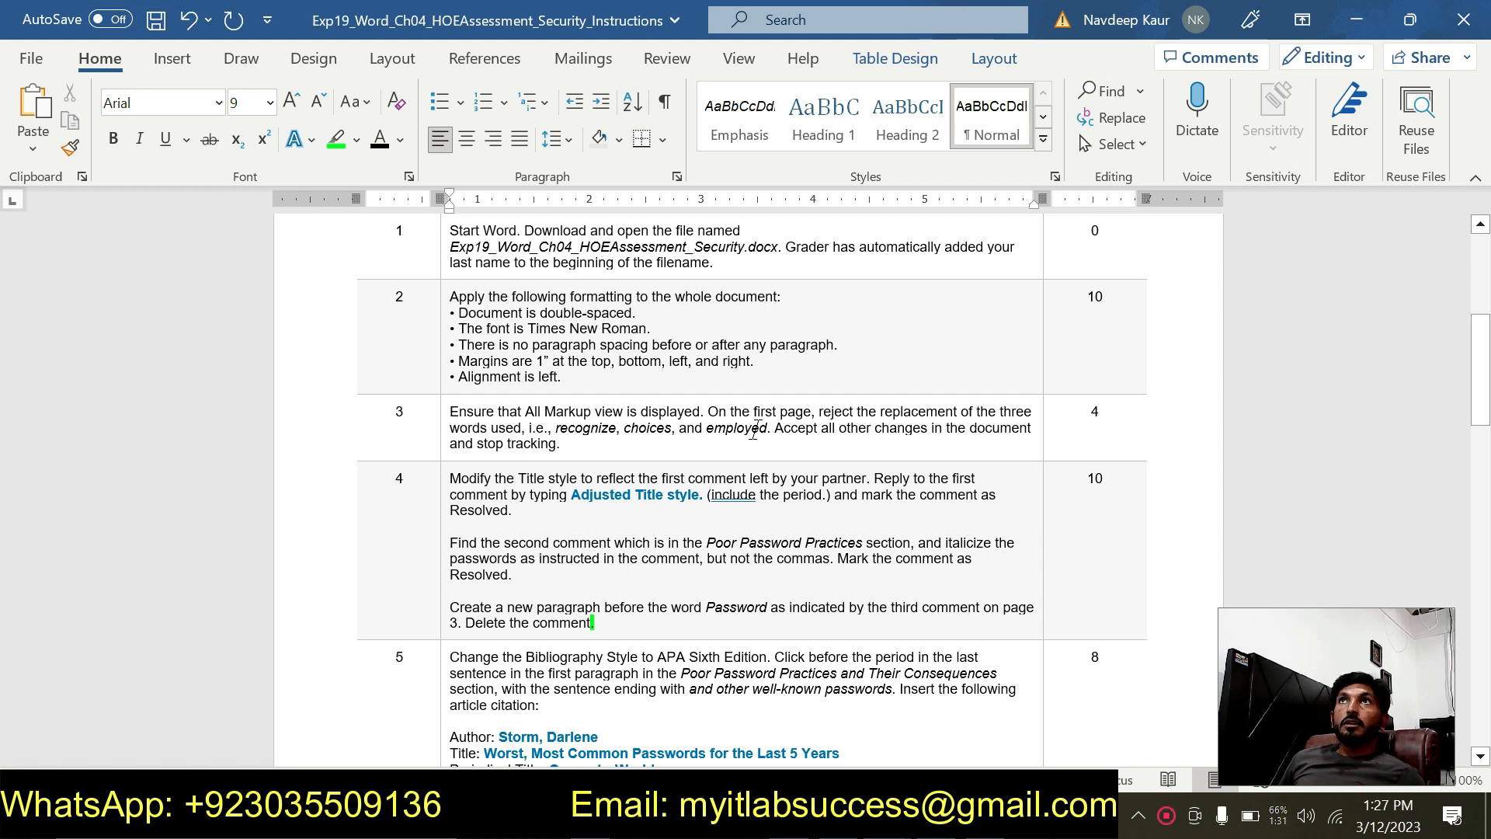
pyautogui.scroll(-10, 754, 431)
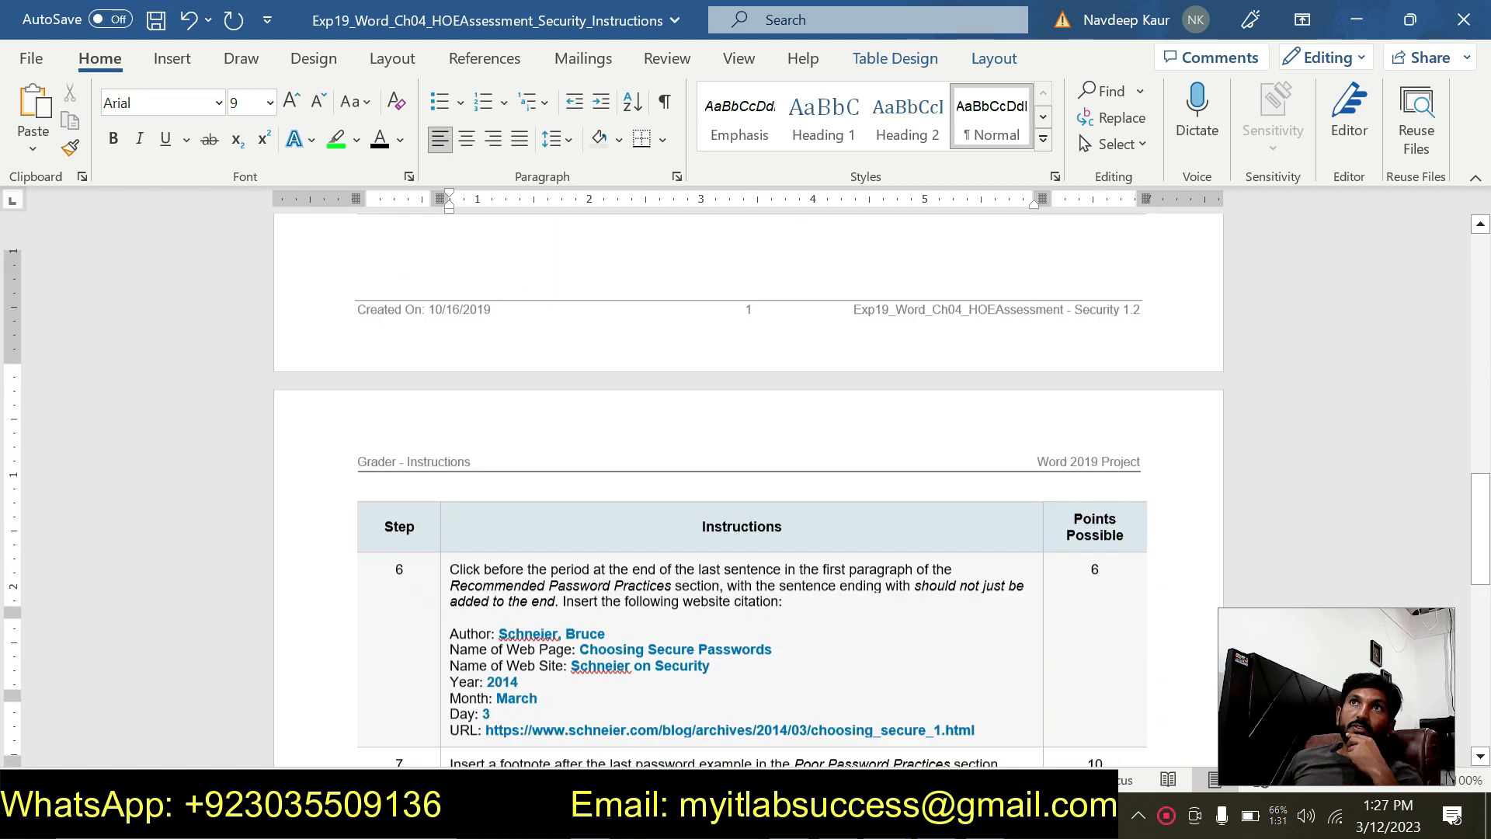
pyautogui.scroll(-7, 753, 431)
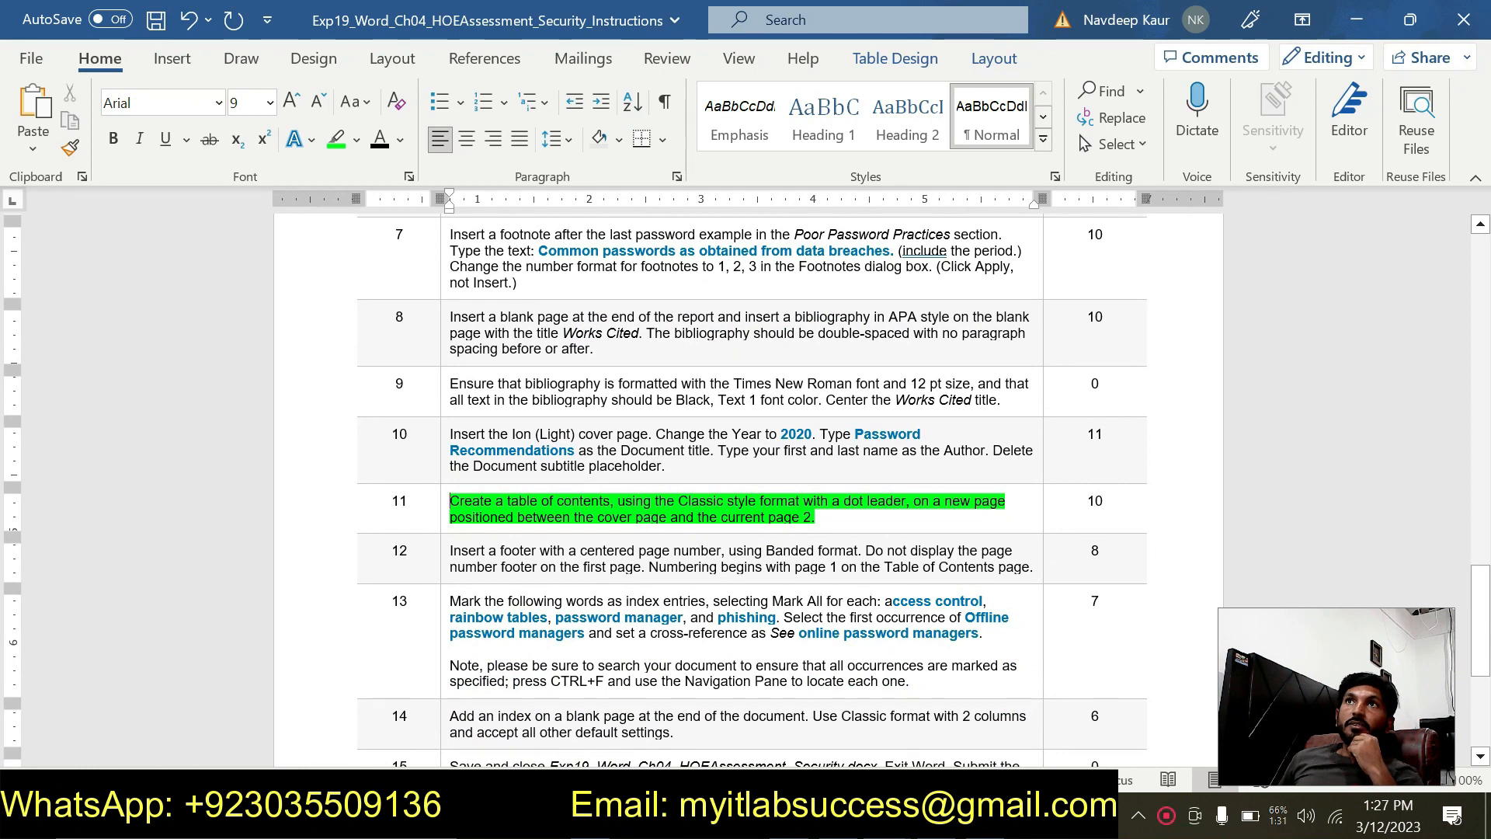
pyautogui.scroll(3, 834, 373)
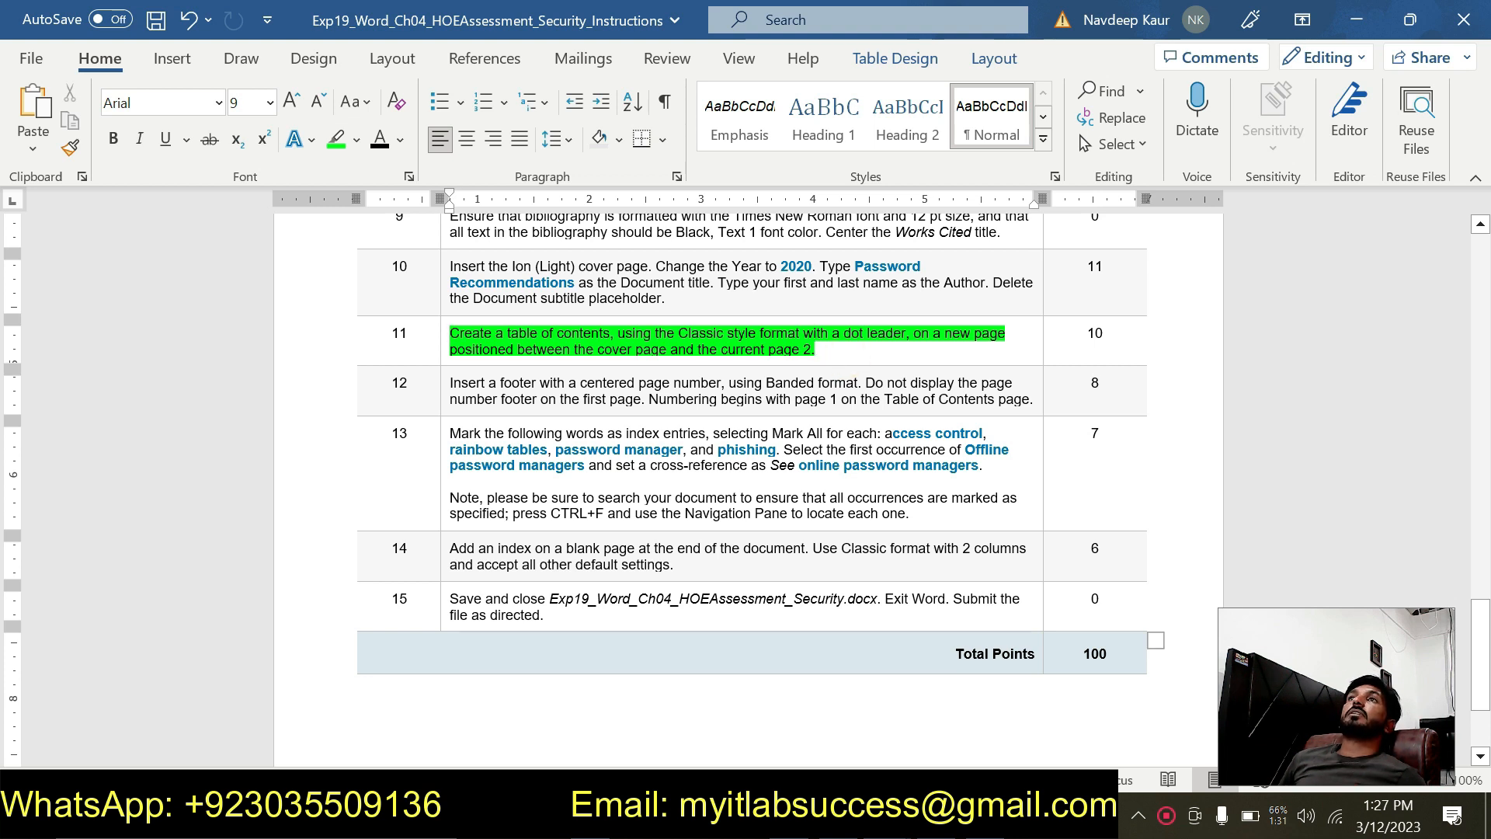
pyautogui.scroll(1, 746, 466)
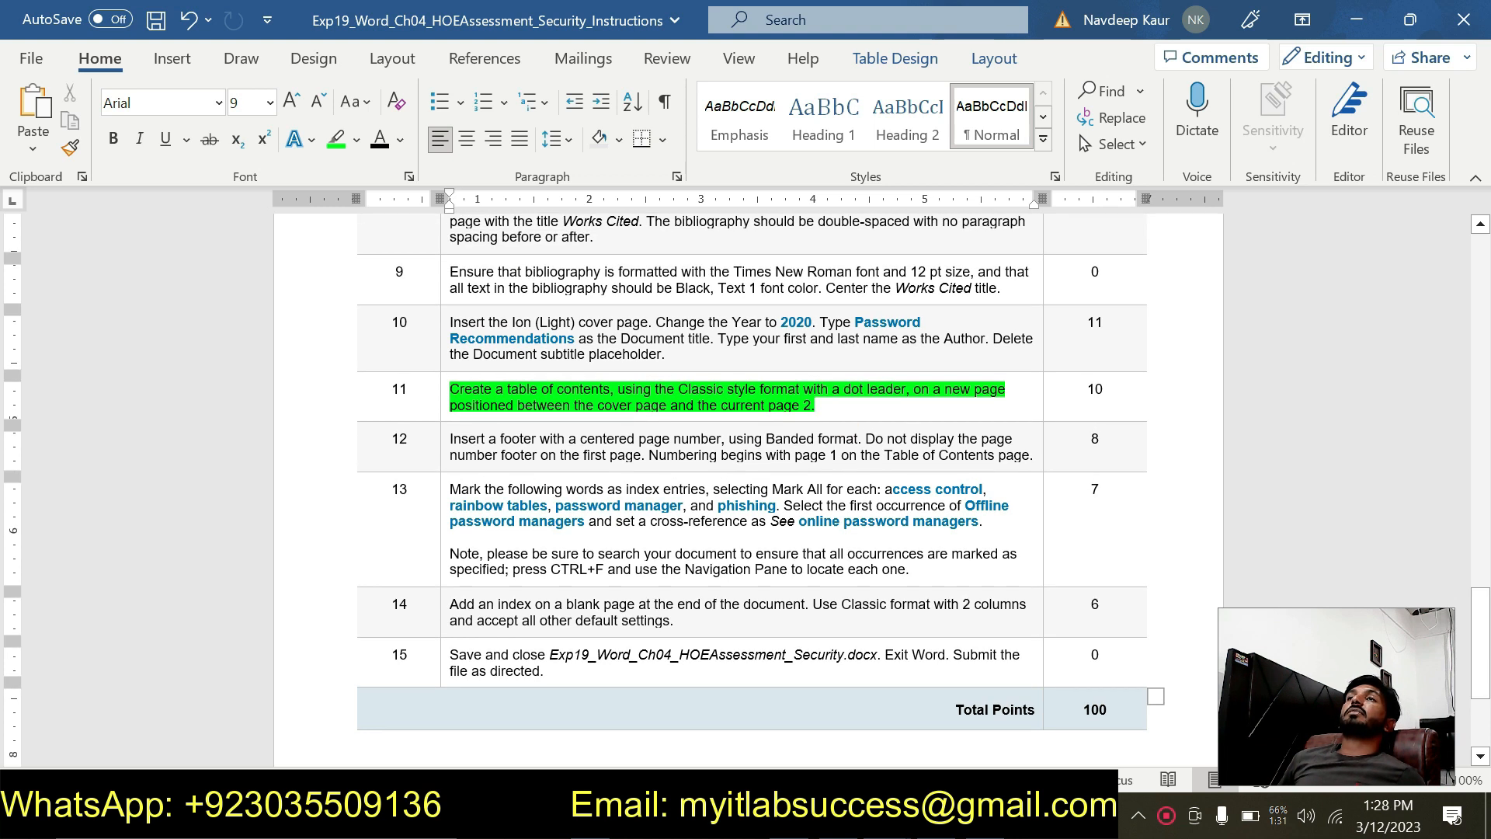
pyautogui.hotkey('alt', 'Tab')
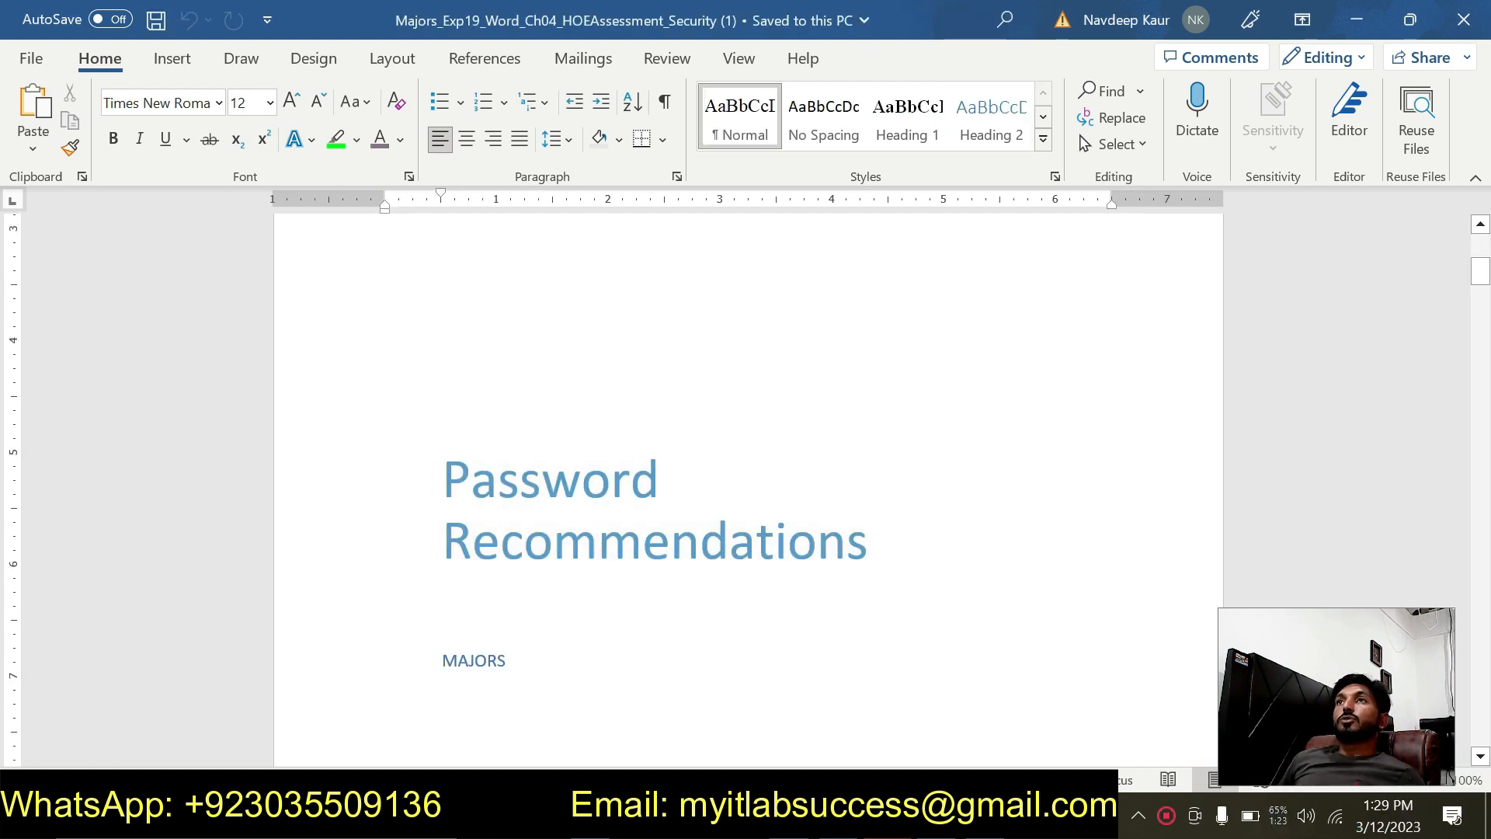